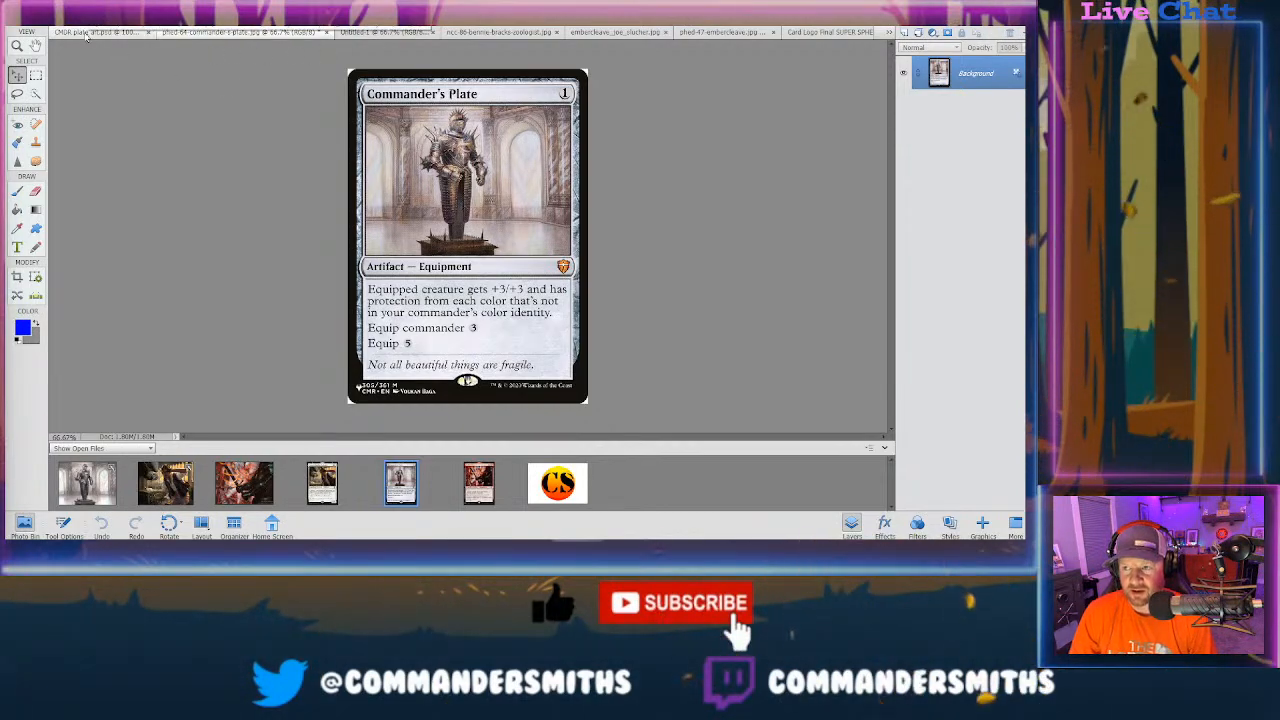
Step: Look through the open card scans, their matching artwork files and the CS logo image
click(87, 33)
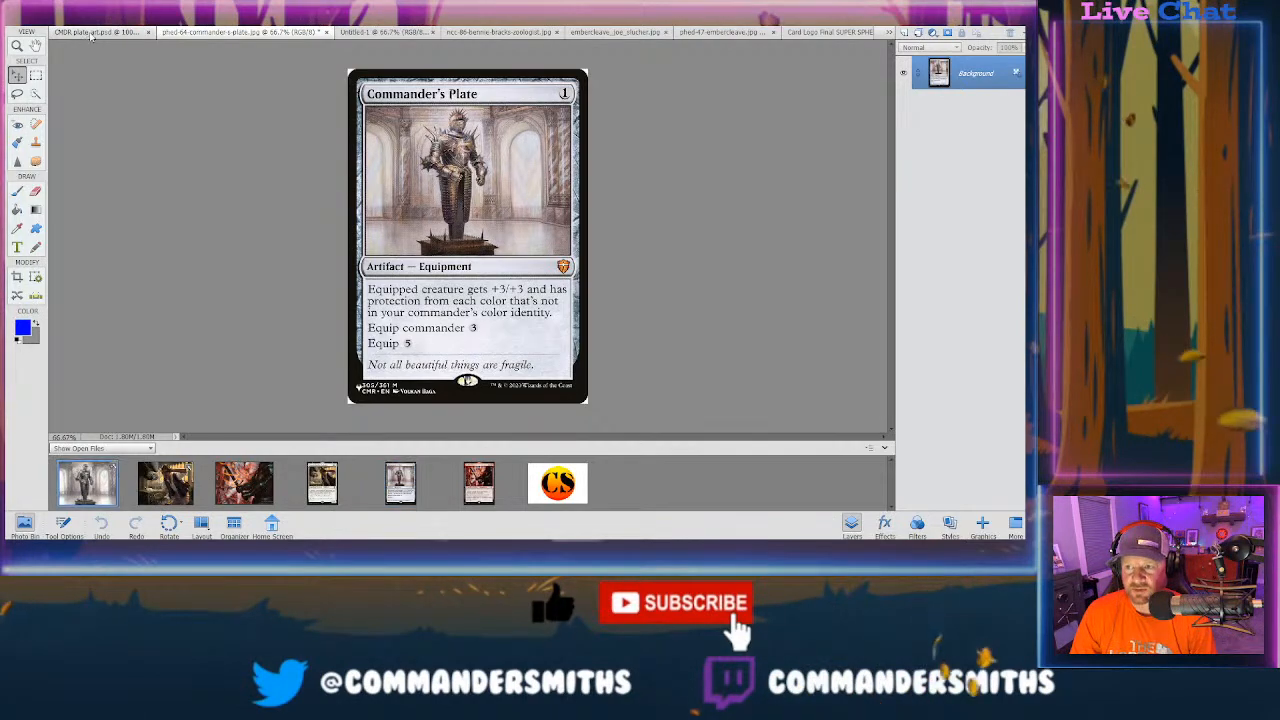
click(245, 32)
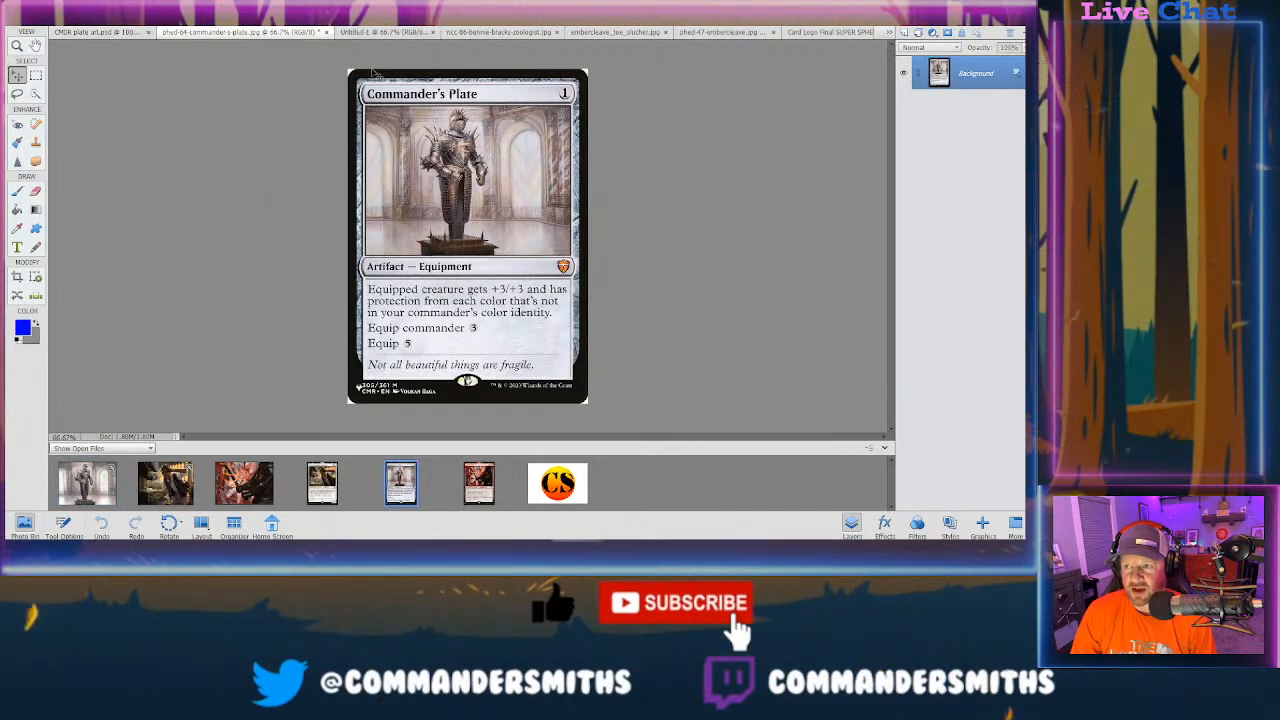
click(395, 32)
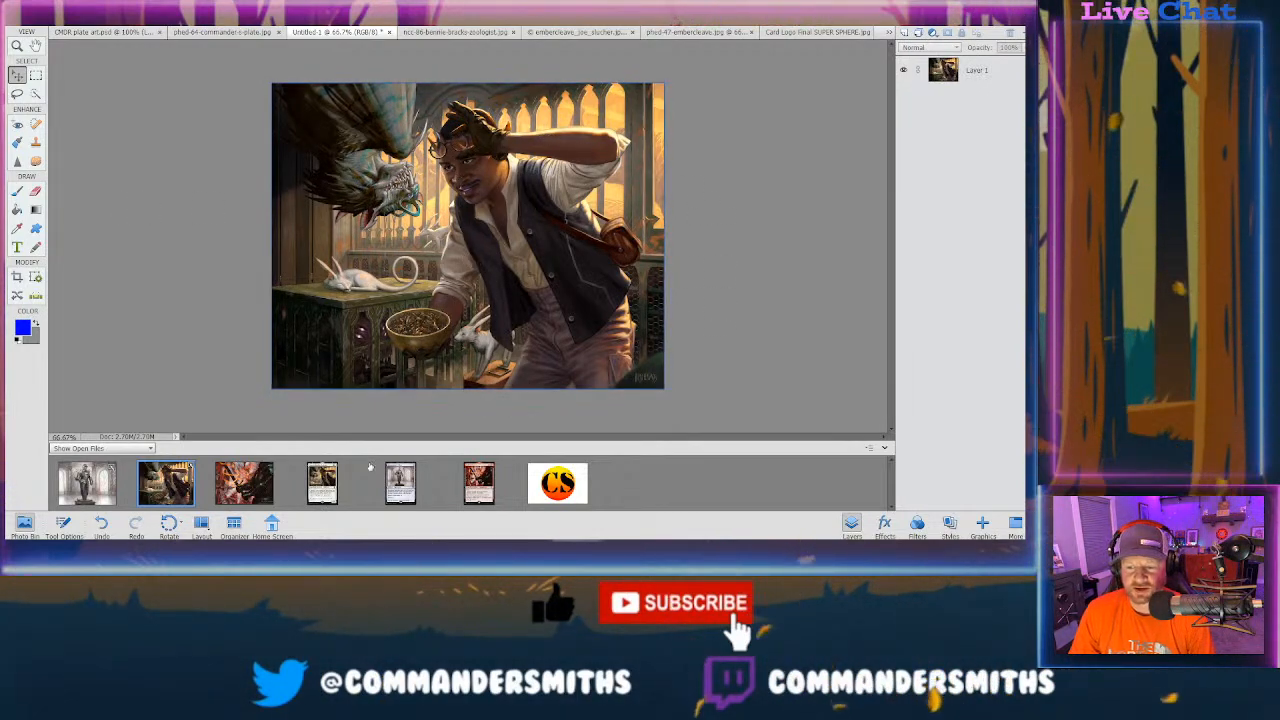
click(453, 32)
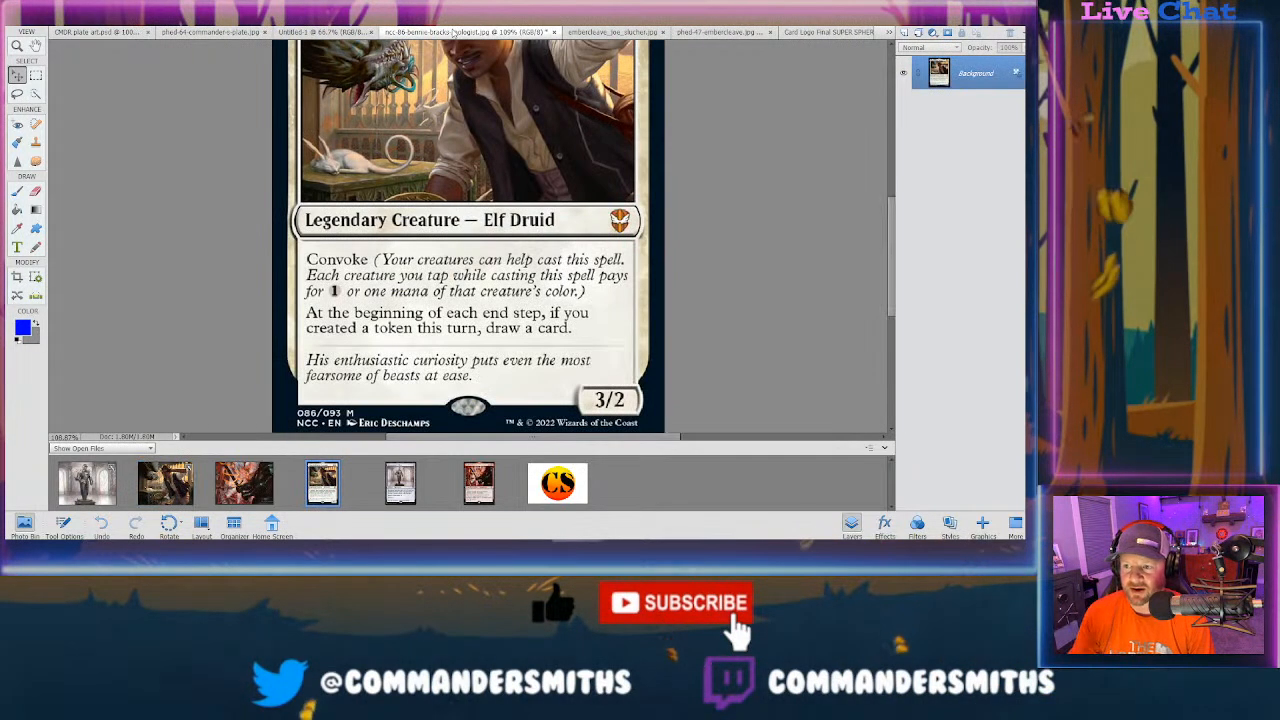
key(ctrl+minus)
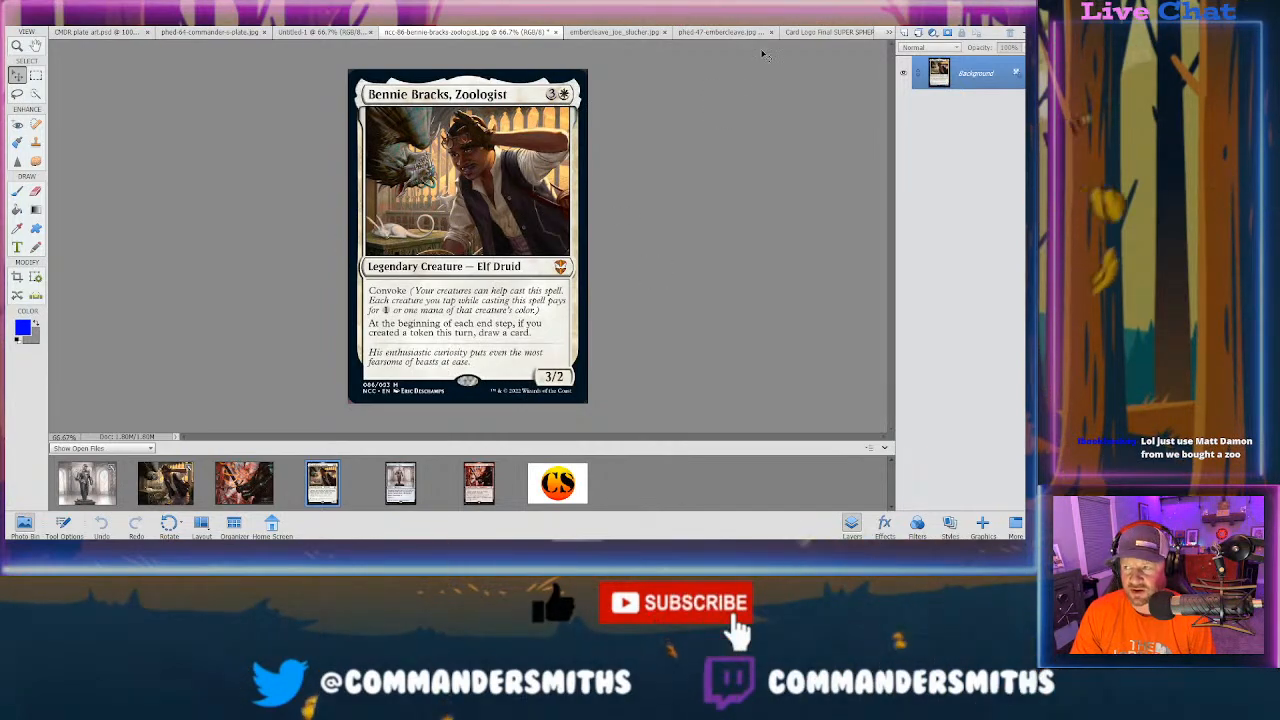
click(708, 33)
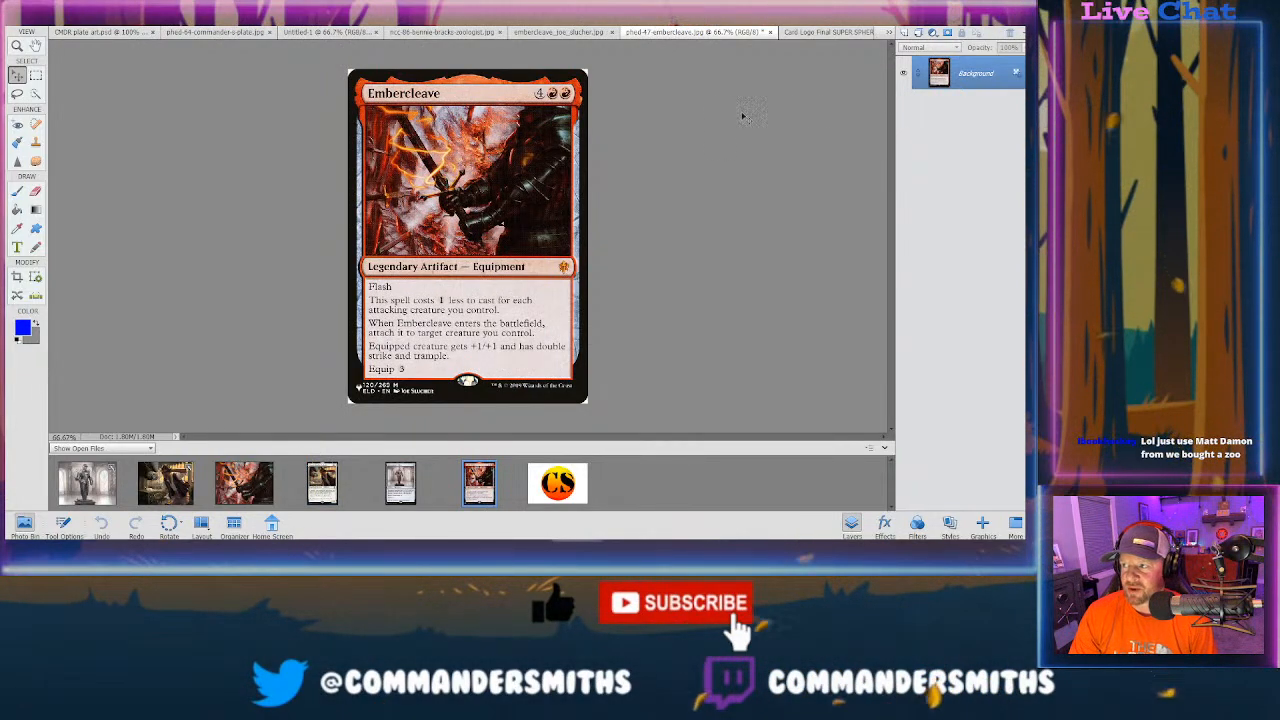
click(576, 33)
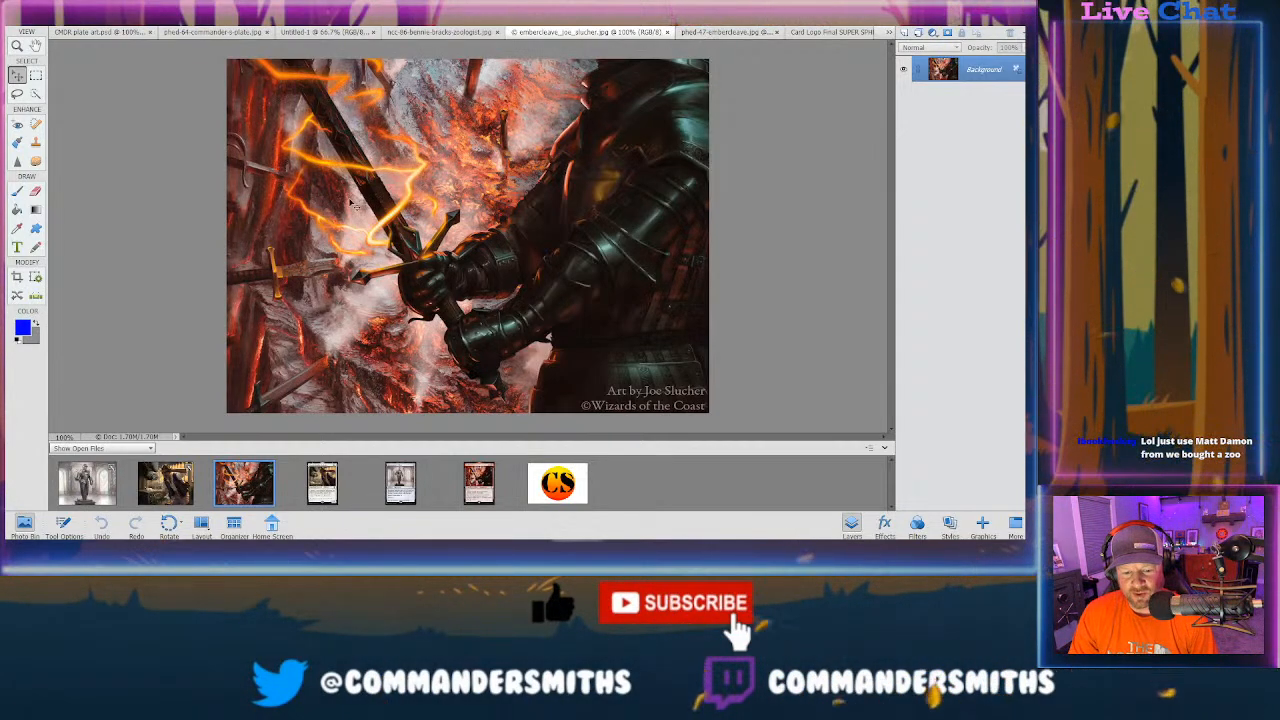
click(737, 33)
click(803, 33)
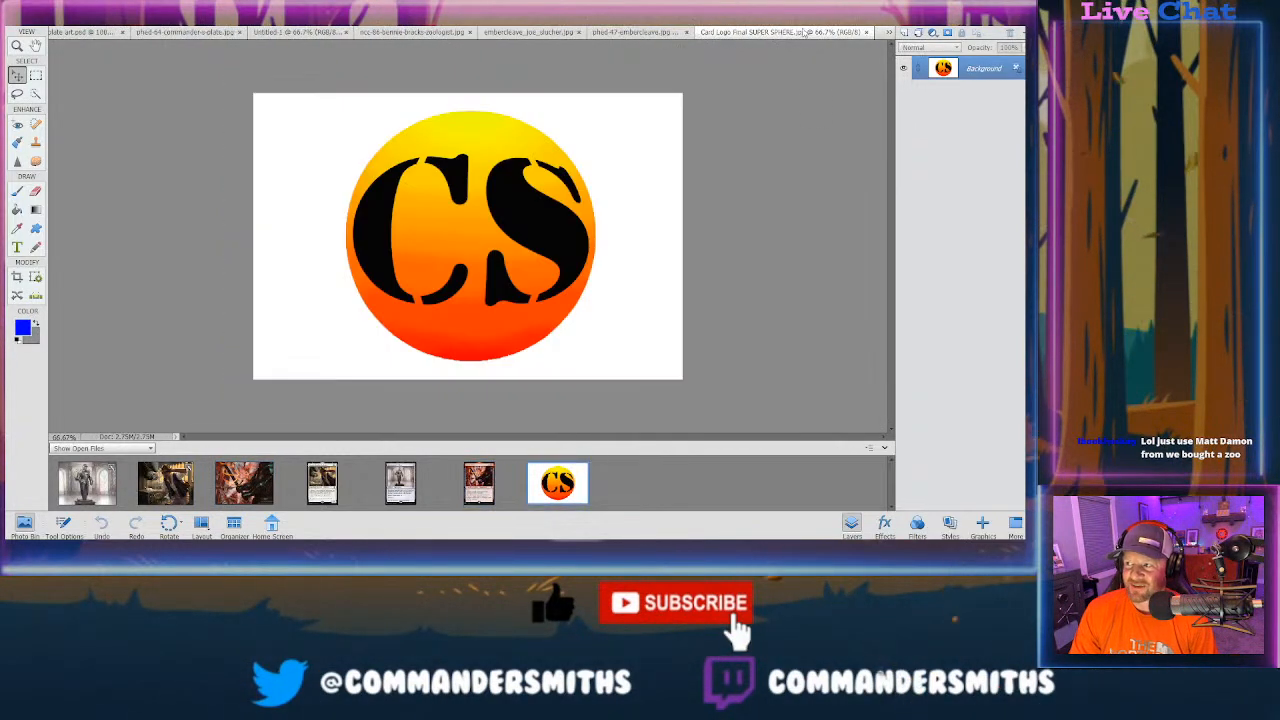
click(629, 33)
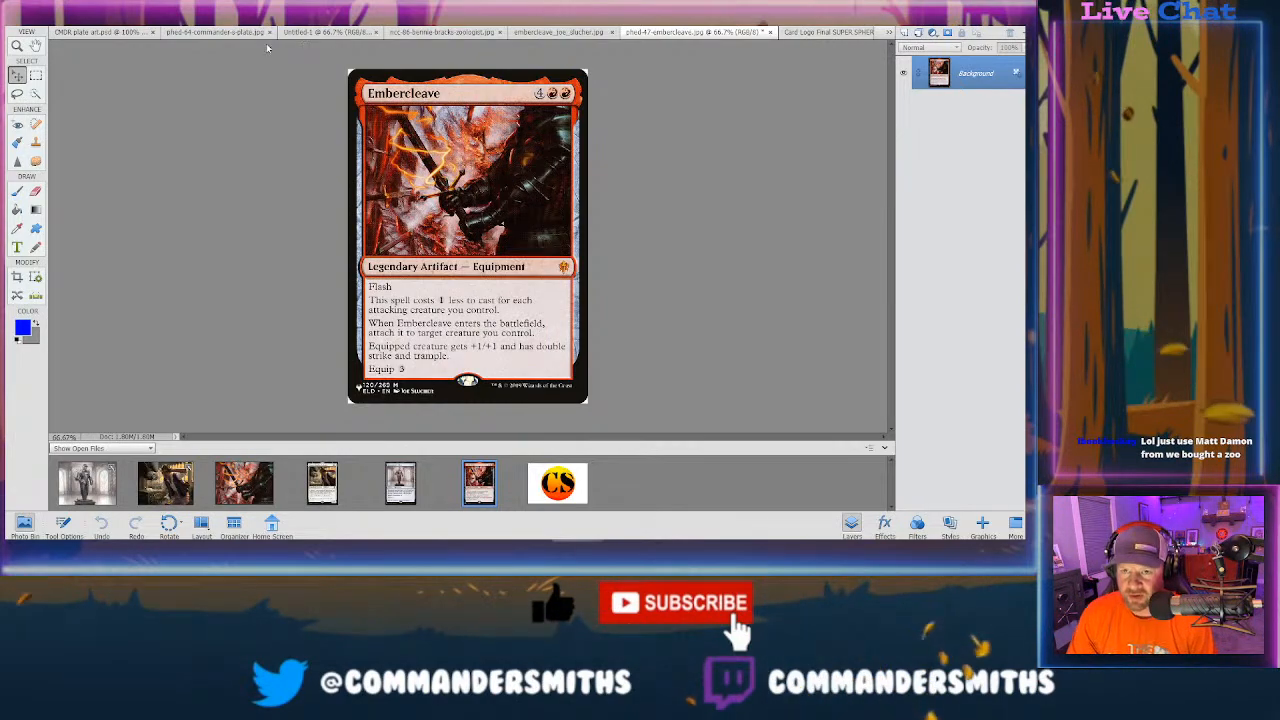
click(84, 33)
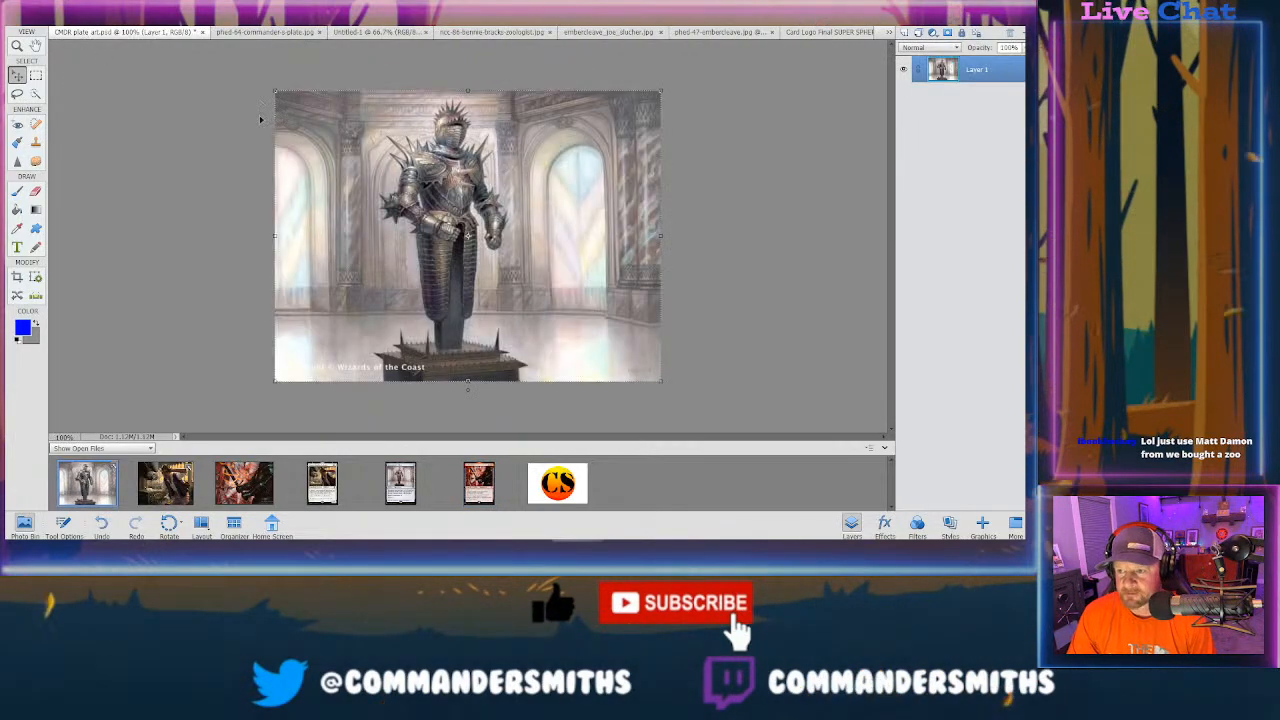
Step: On the Commander's Plate card scan, select the type bar and rules text box using Quick Selection with a 175 px brush
click(252, 33)
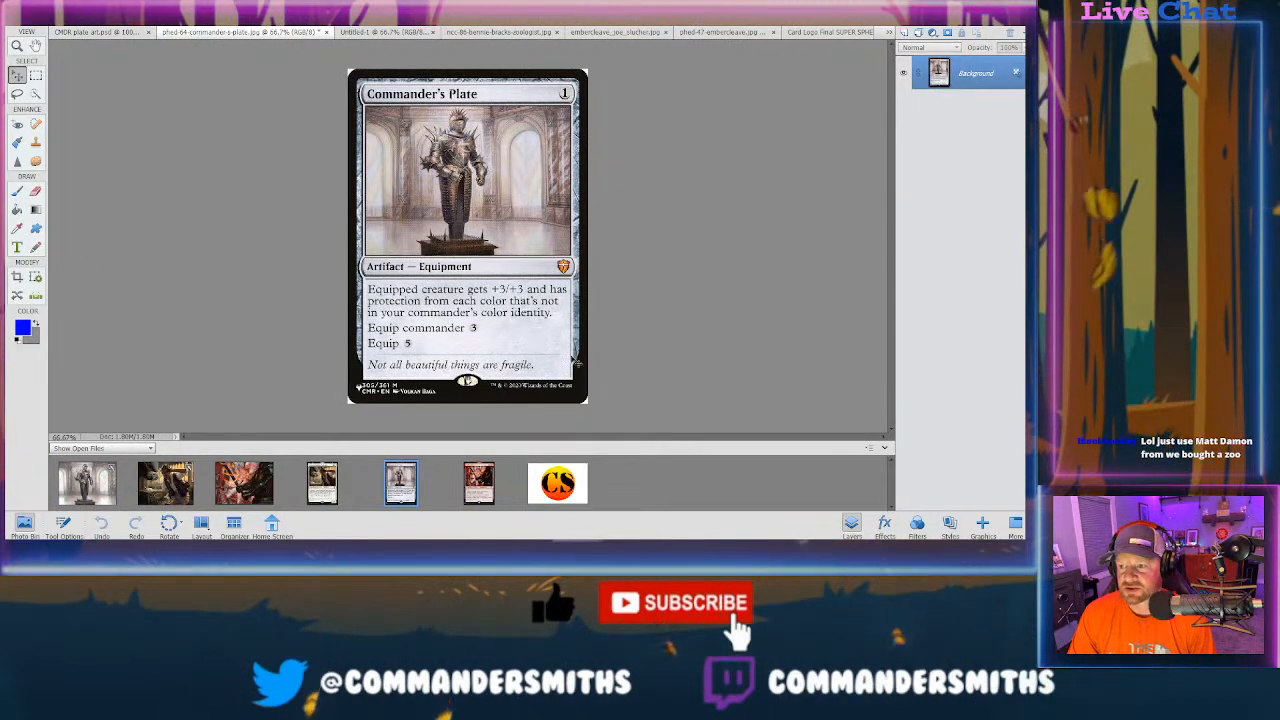
click(36, 94)
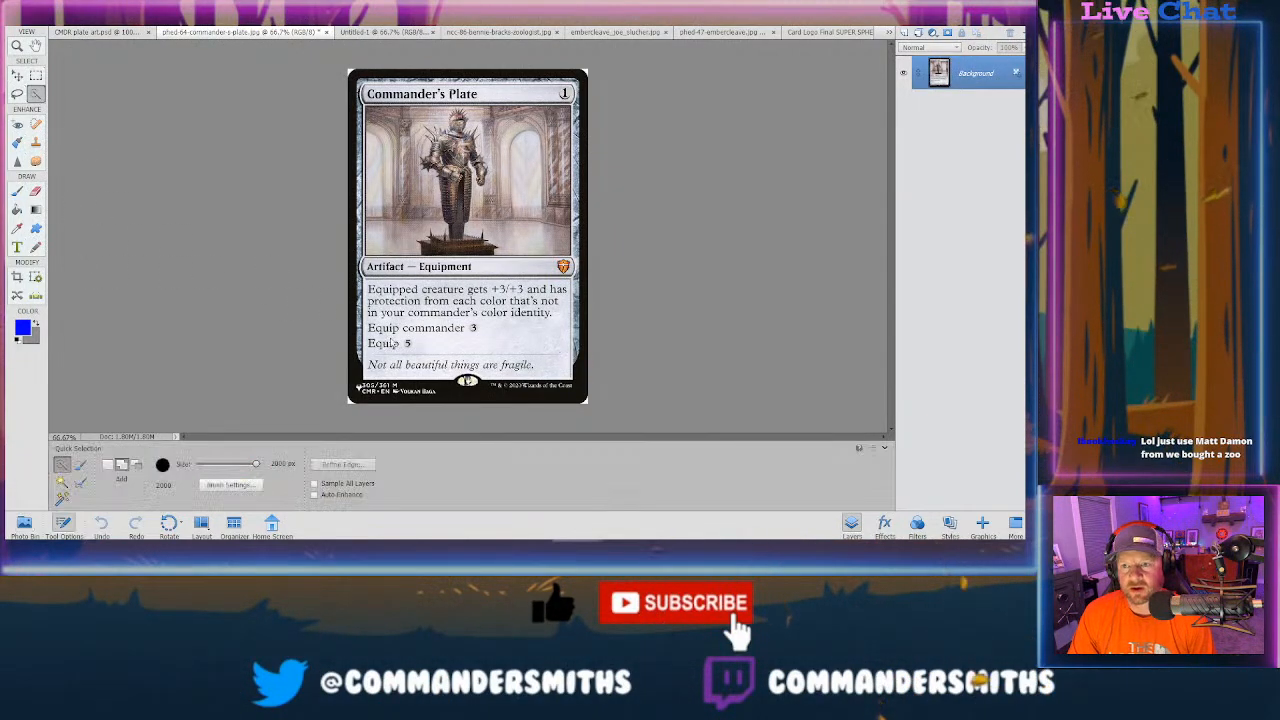
key(bracketleft)
key(bracketleft)
key(bracketleft)
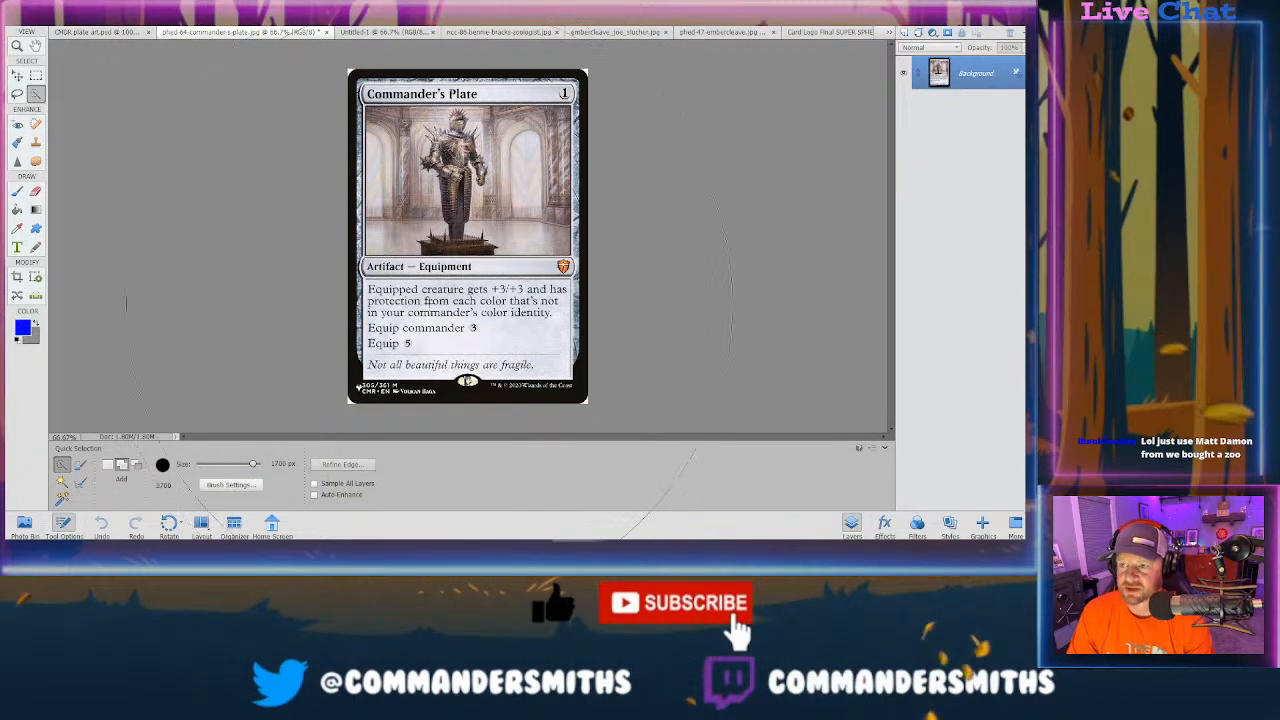
key(bracketleft)
key(bracketleft)
key(bracketleft)
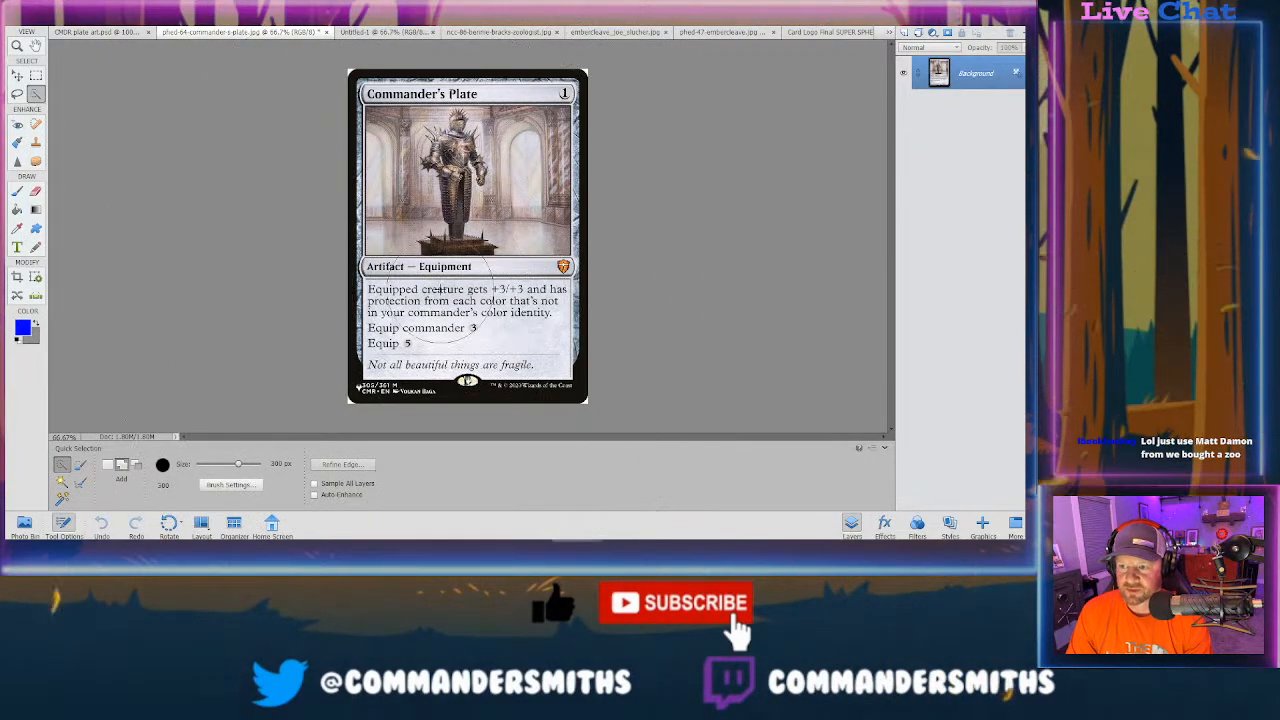
key(bracketleft)
key(bracketleft)
key(bracketleft)
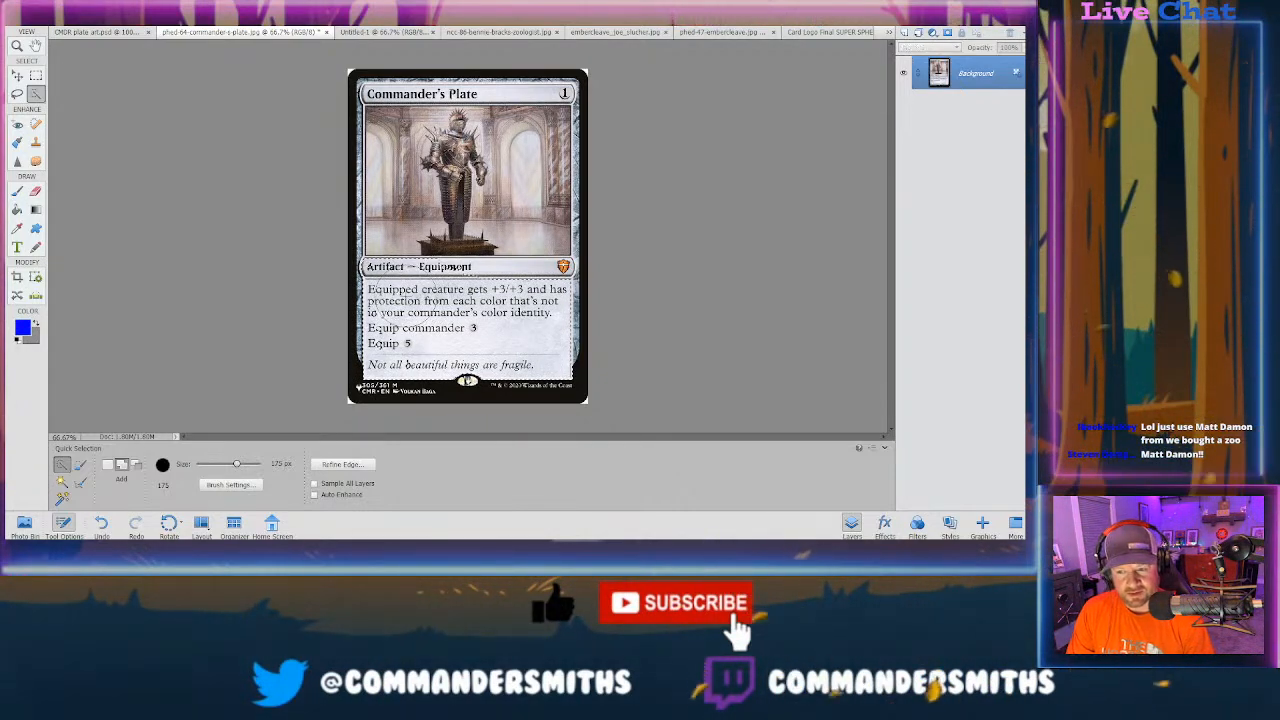
Step: Extend the Quick Selection over the text box edges and the title bar, reducing the brush to 50 px
key(bracketleft)
key(bracketleft)
key(bracketleft)
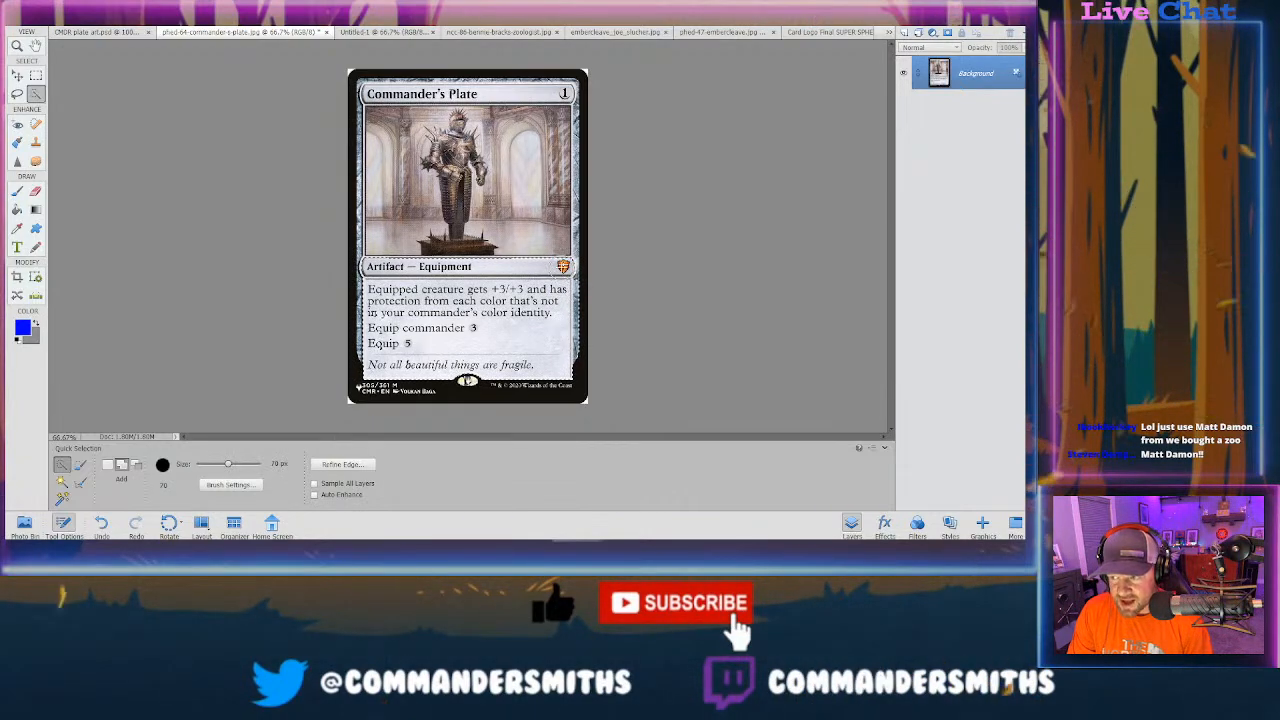
key(bracketleft)
key(bracketleft)
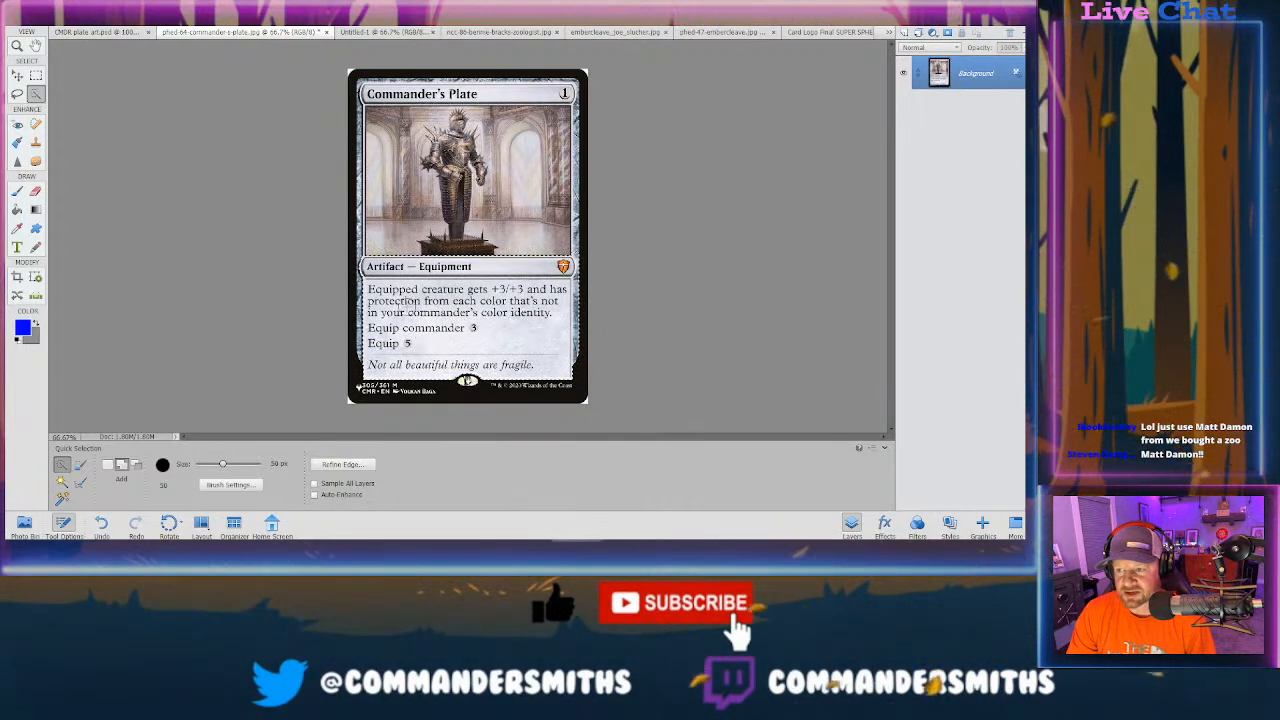
key(ctrl+minus)
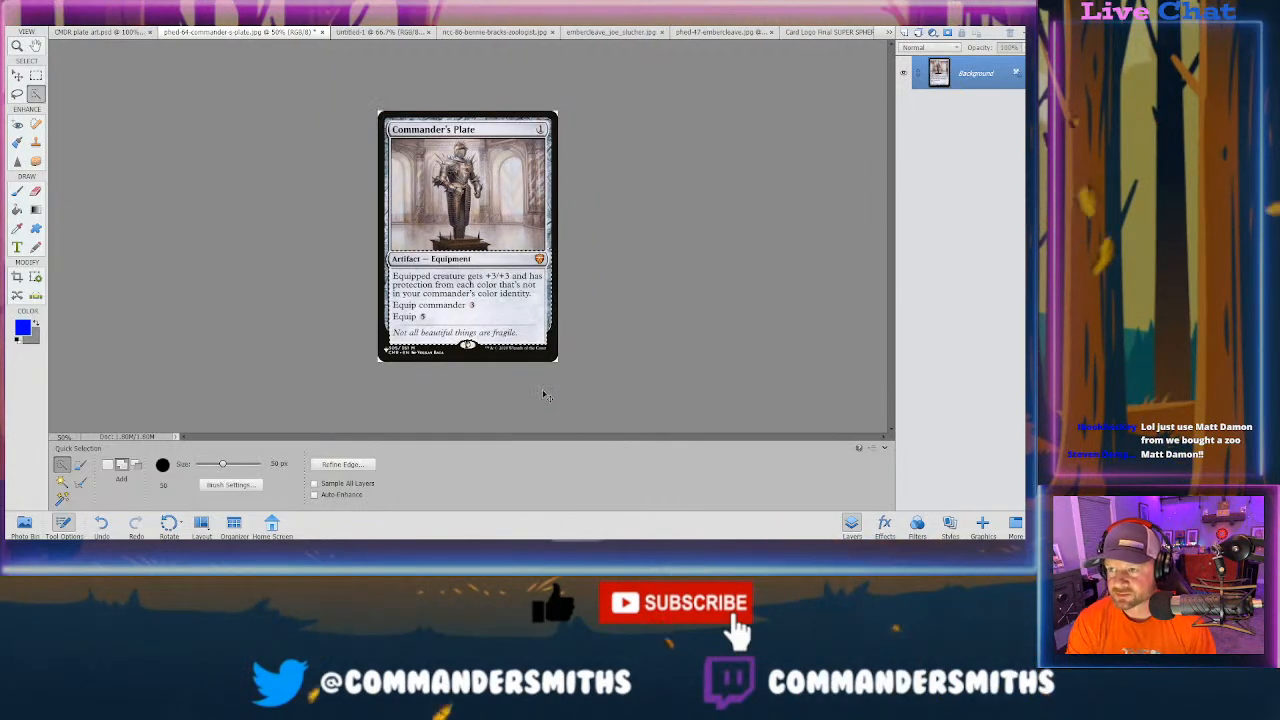
key(ctrl+equal)
key(ctrl+equal)
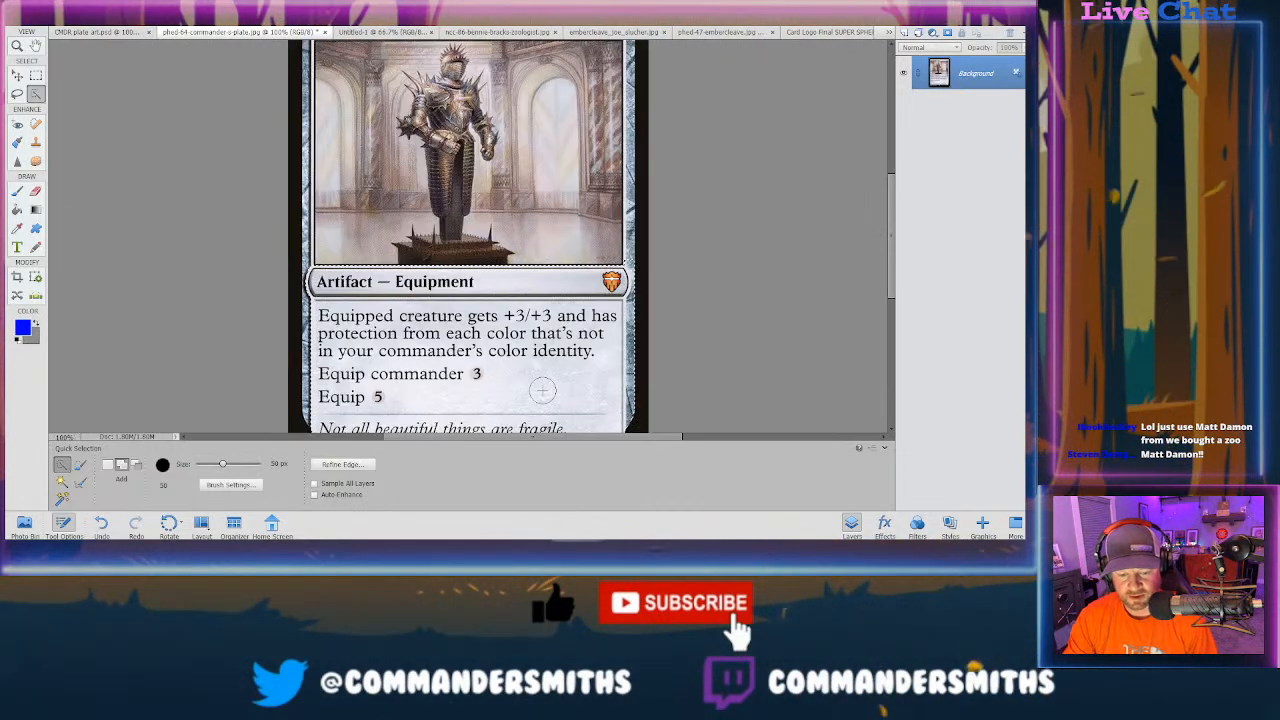
scroll(468, 237, up, 3)
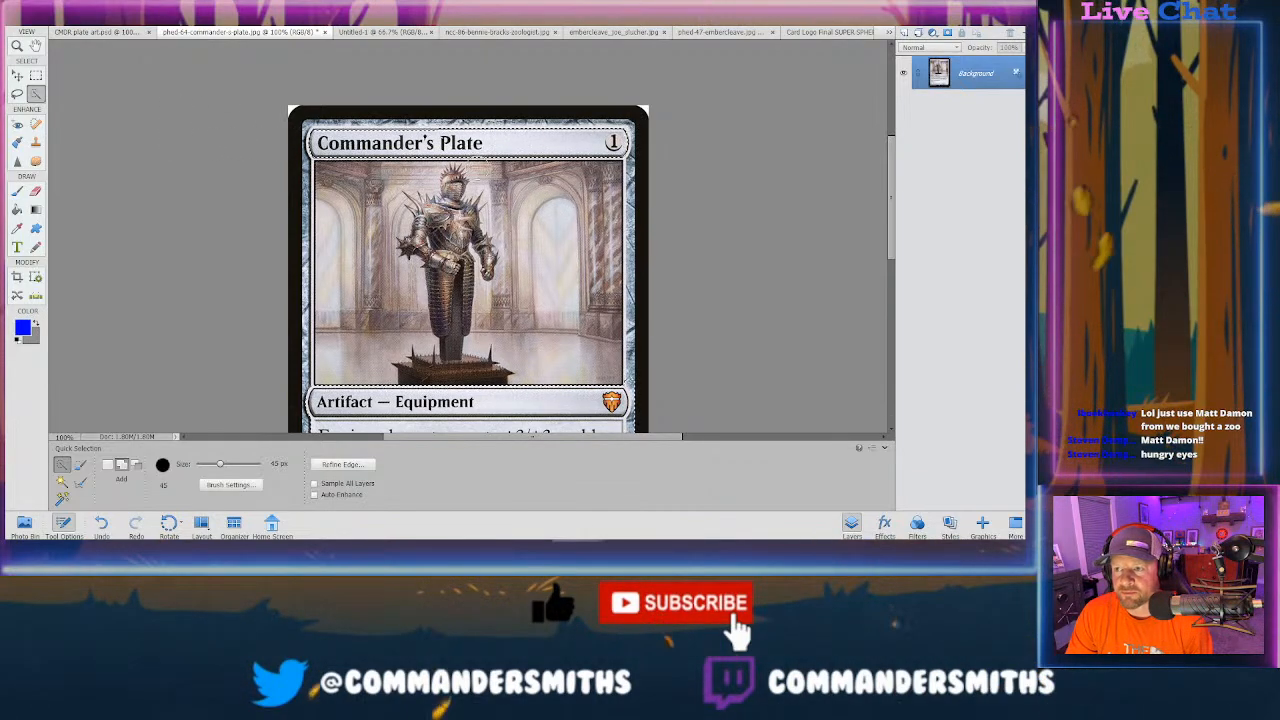
Step: Adjust the selection along the title bar's upper edge using the Rectangular Marquee
key(m)
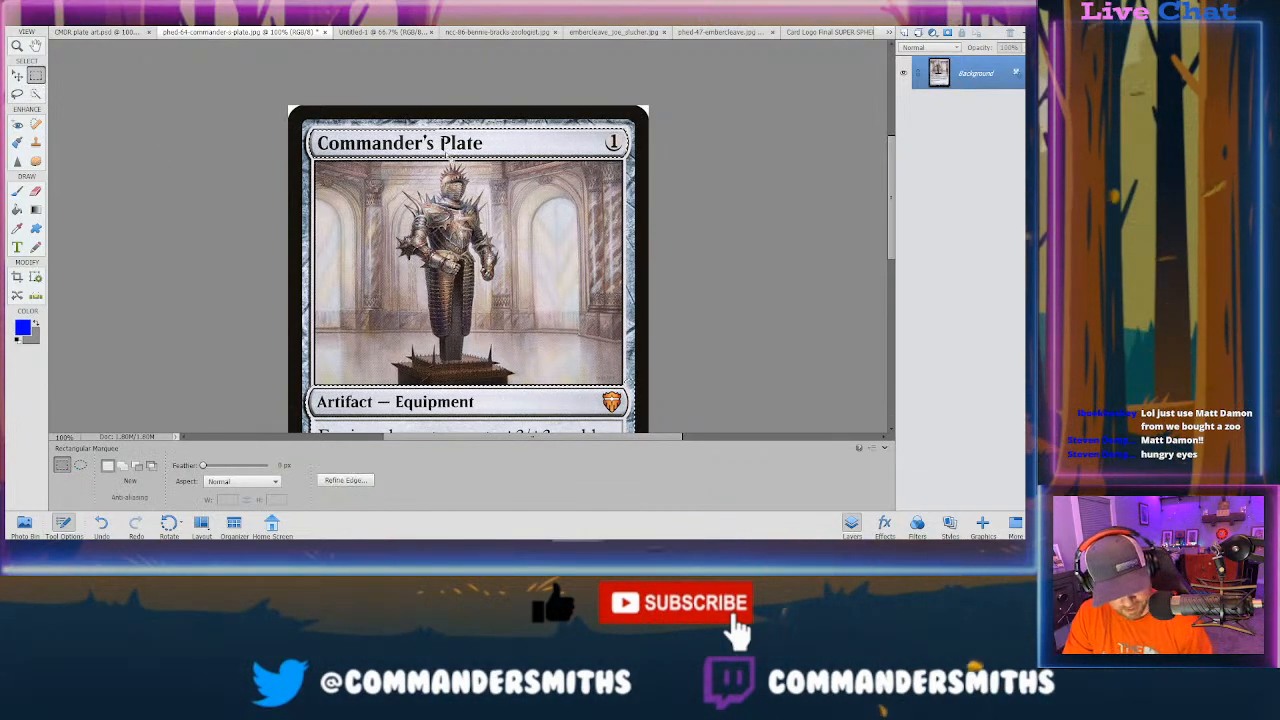
drag(392, 120, 636, 128)
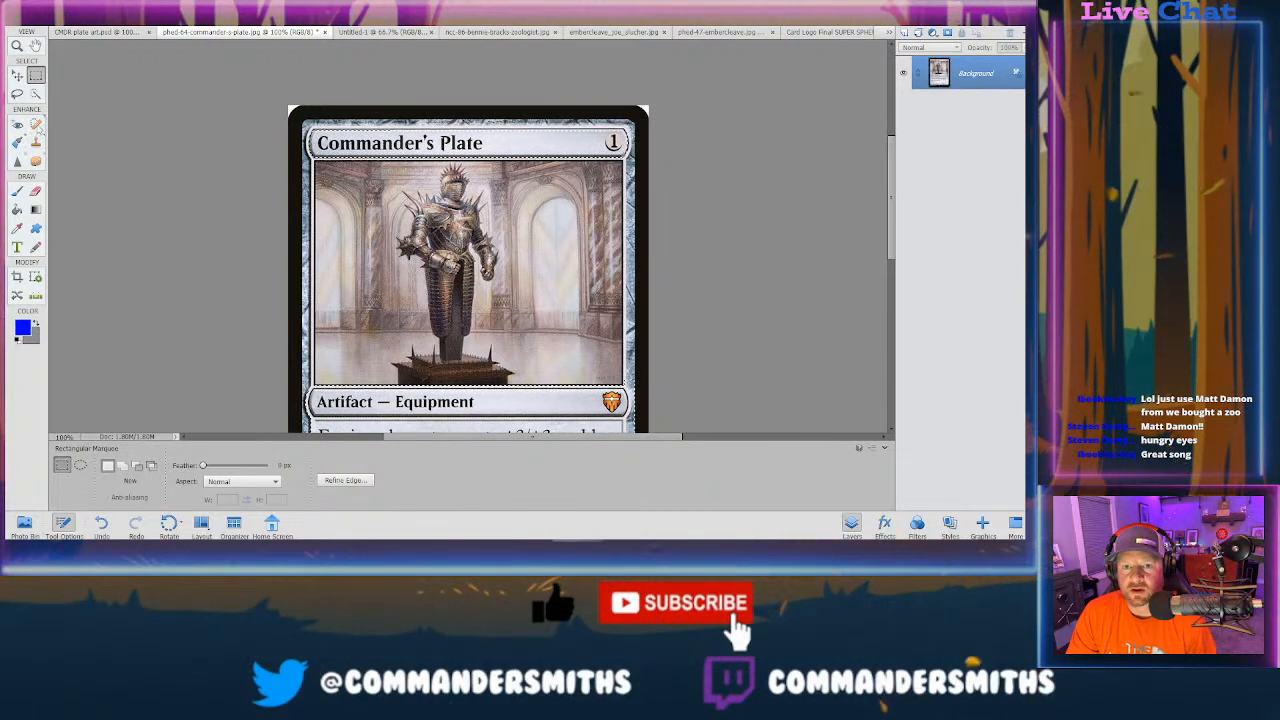
key(a)
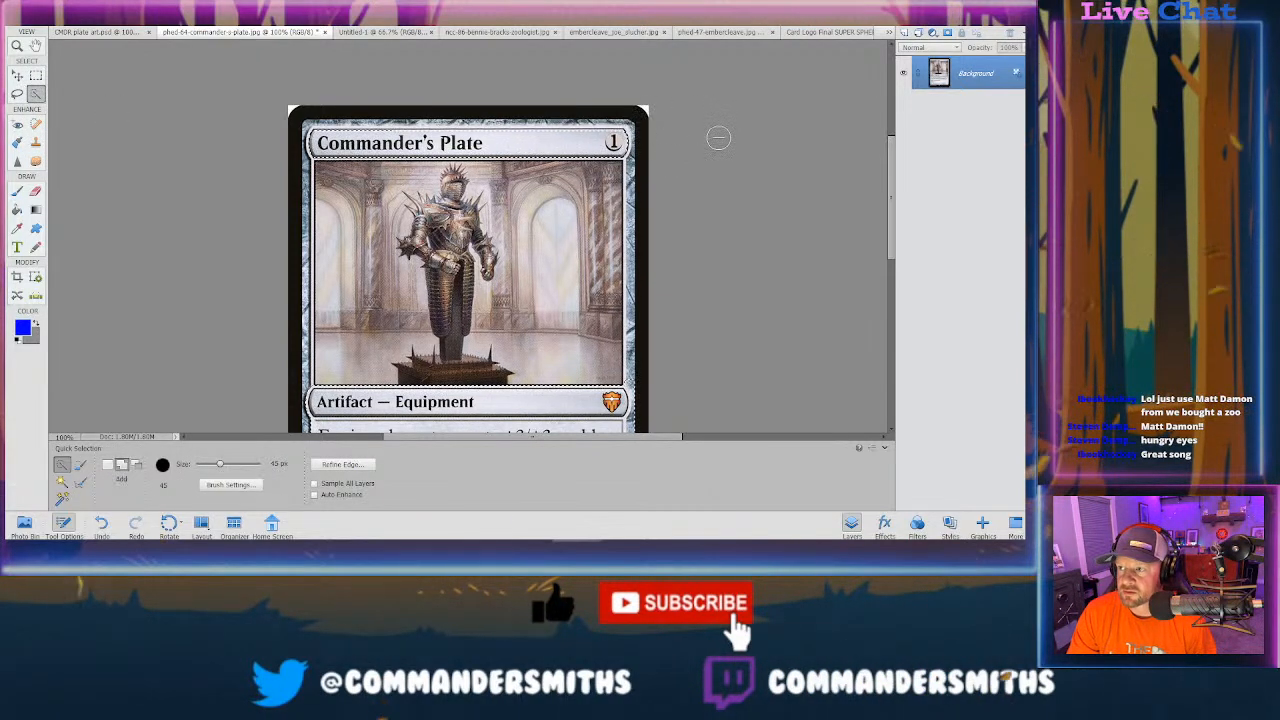
key(ctrl+equal)
key(ctrl+equal)
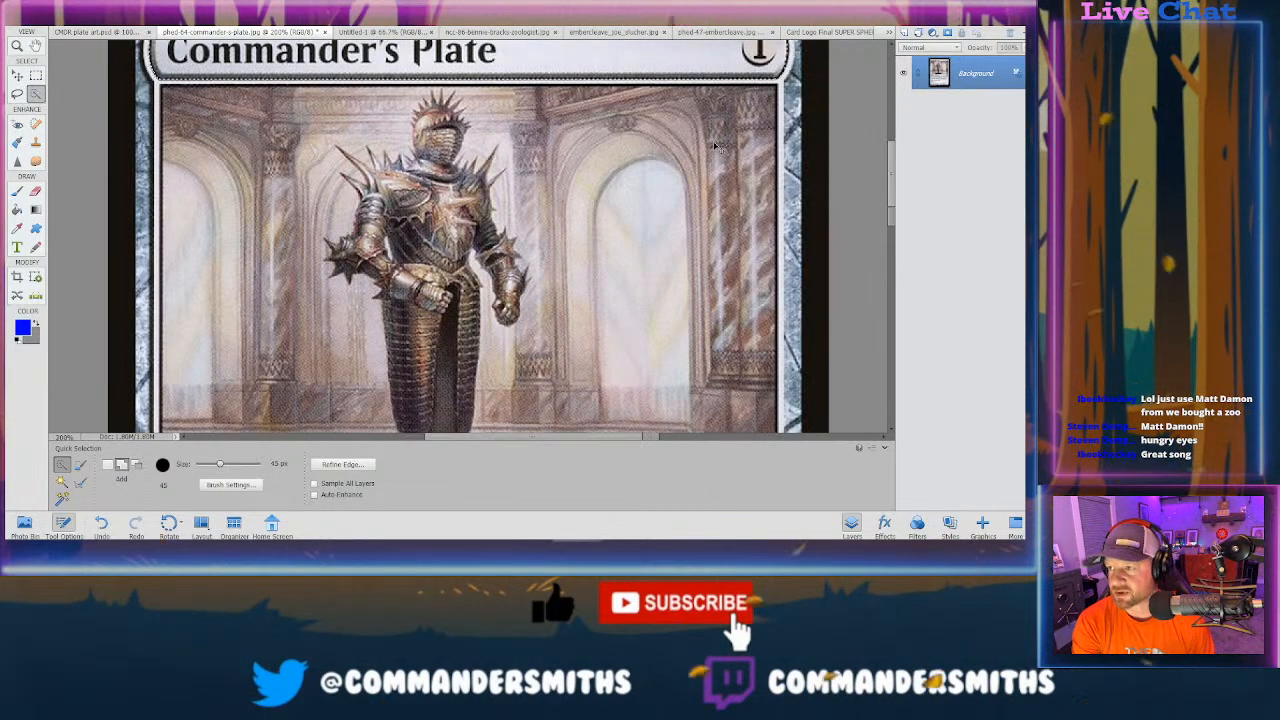
scroll(713, 143, up, 5)
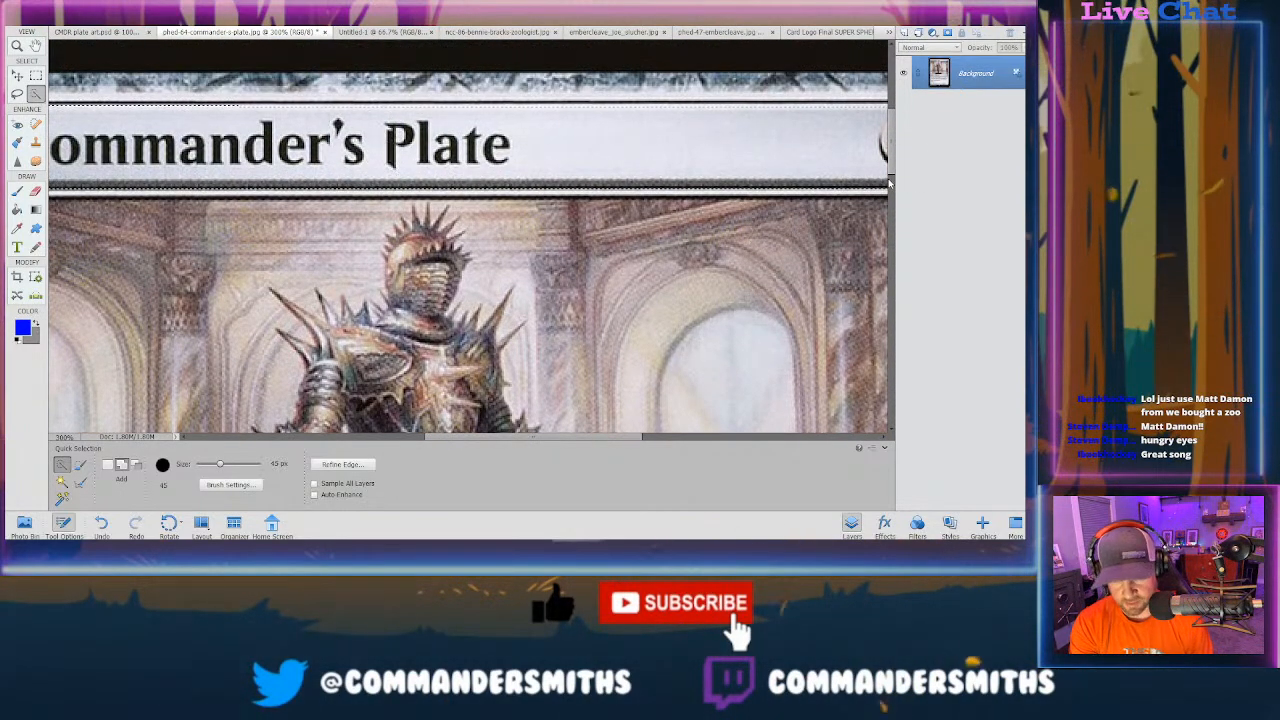
key(ctrl+minus)
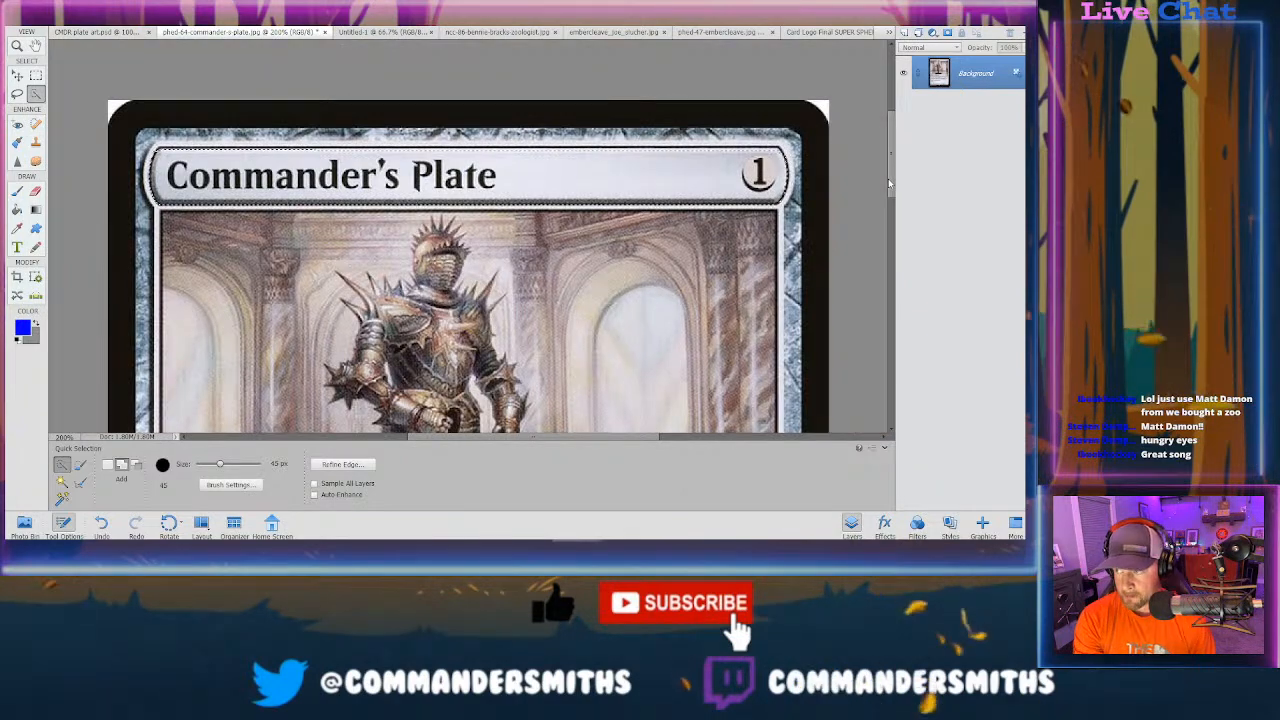
Step: Refine the selection at both ends of the title bar with the Rectangular Marquee and a 10 px Quick Selection brush
key(m)
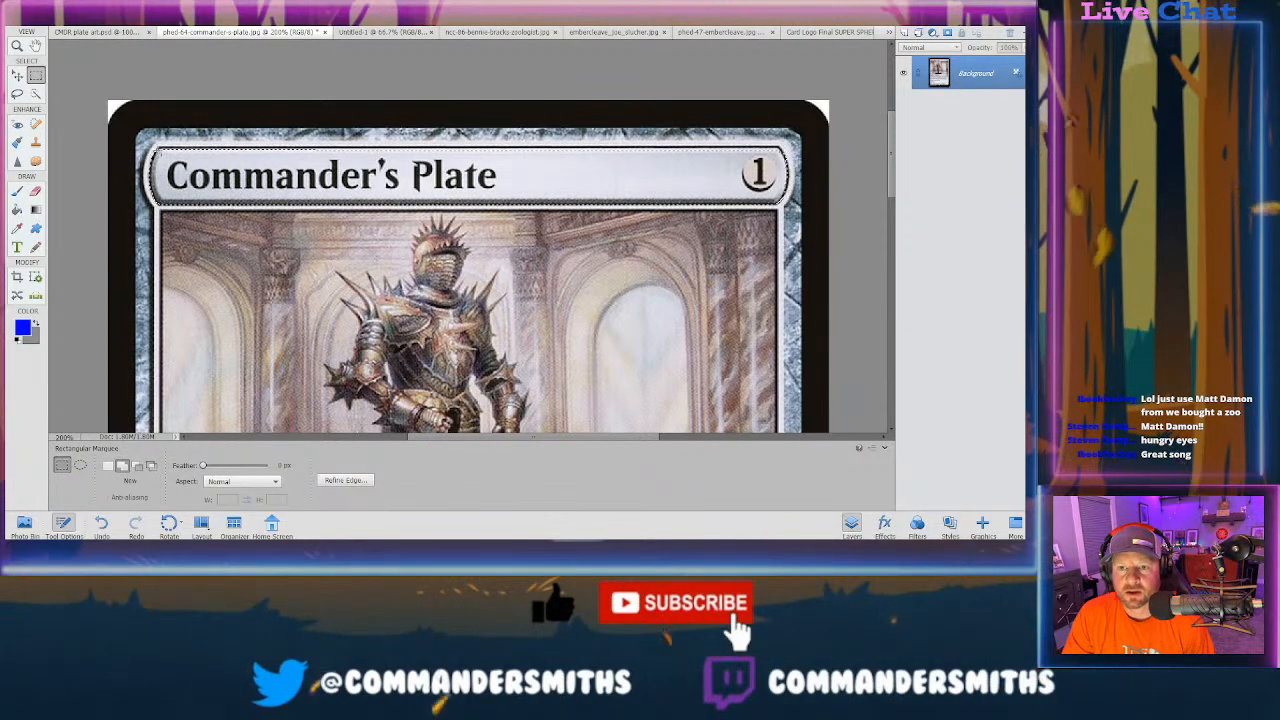
drag(160, 175, 281, 148)
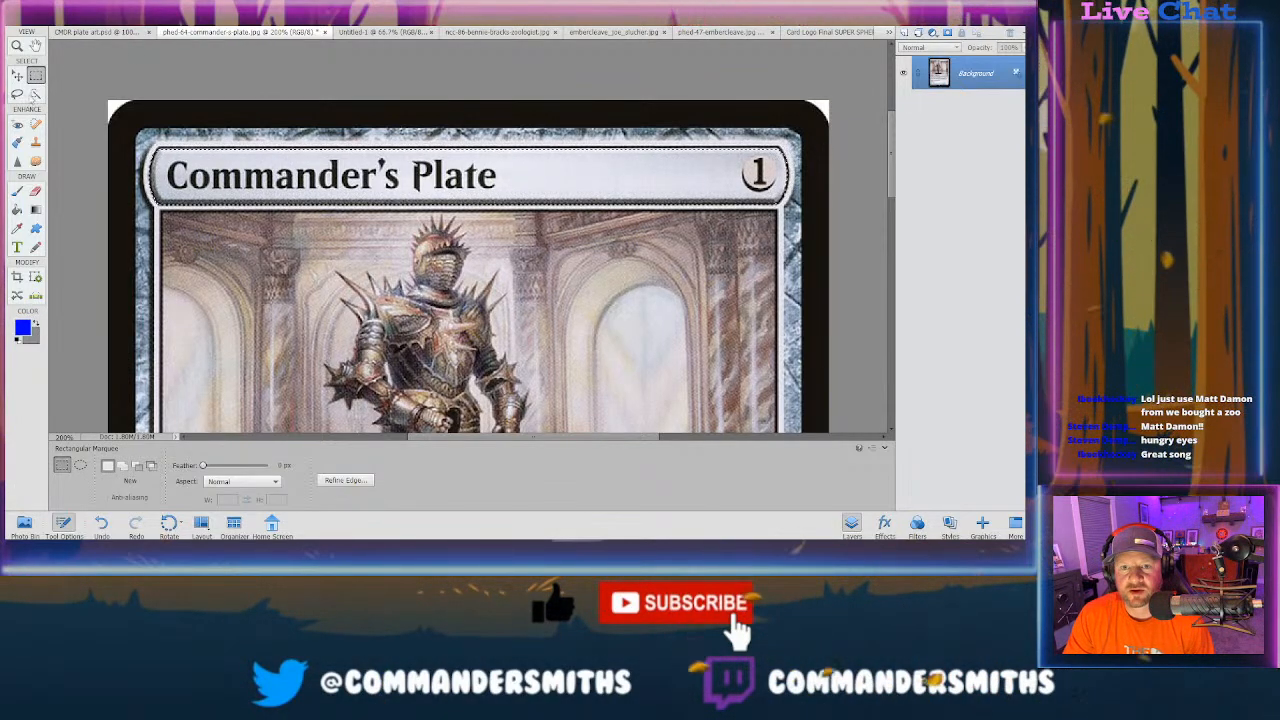
key(a)
key(bracketleft)
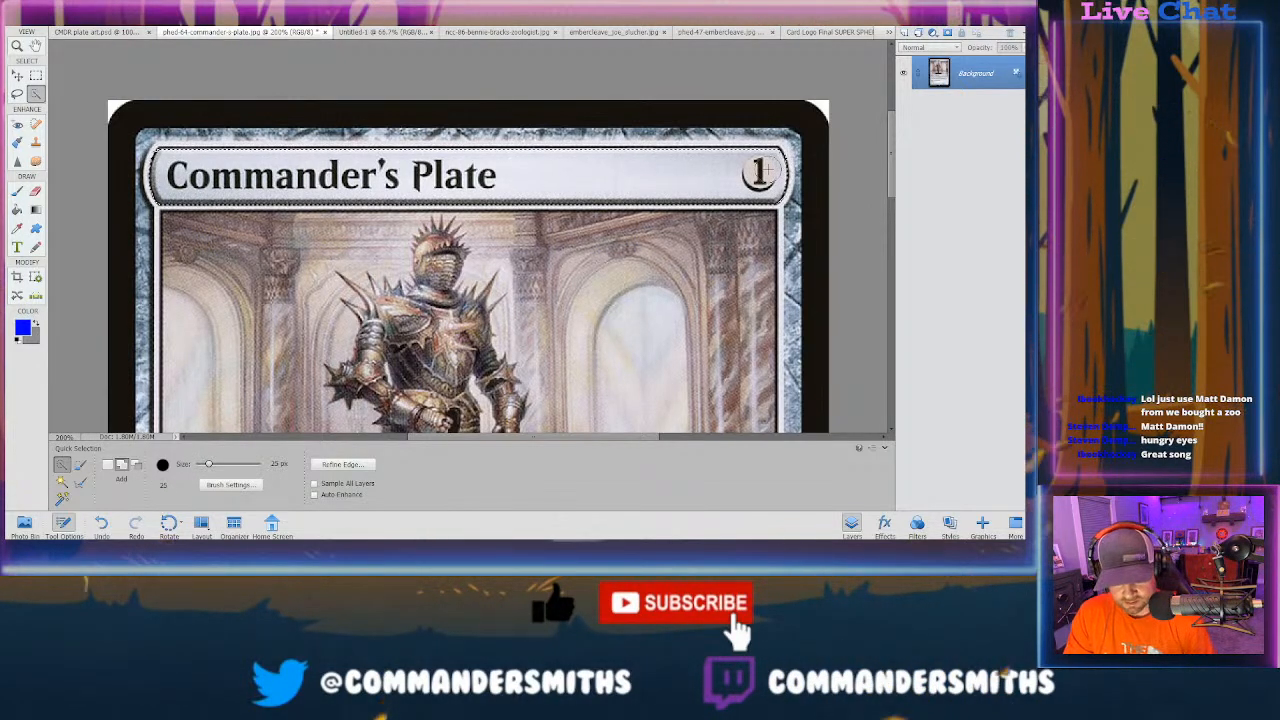
key(bracketleft)
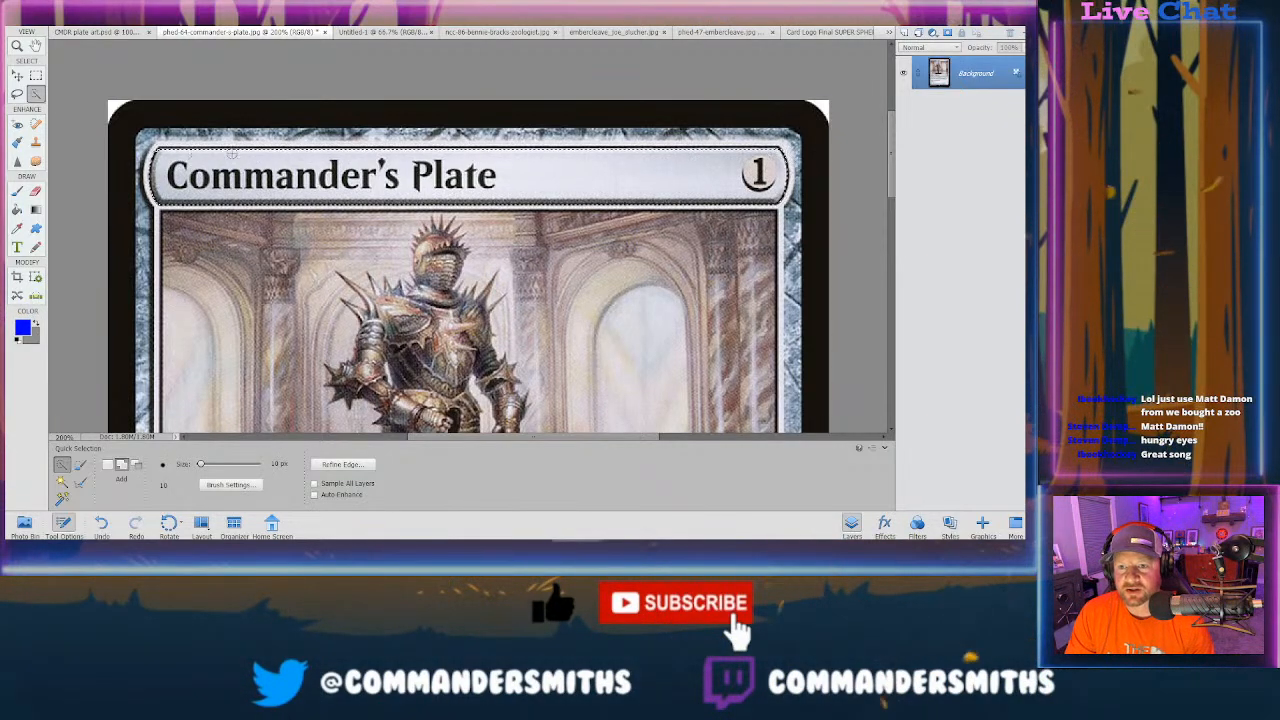
key(m)
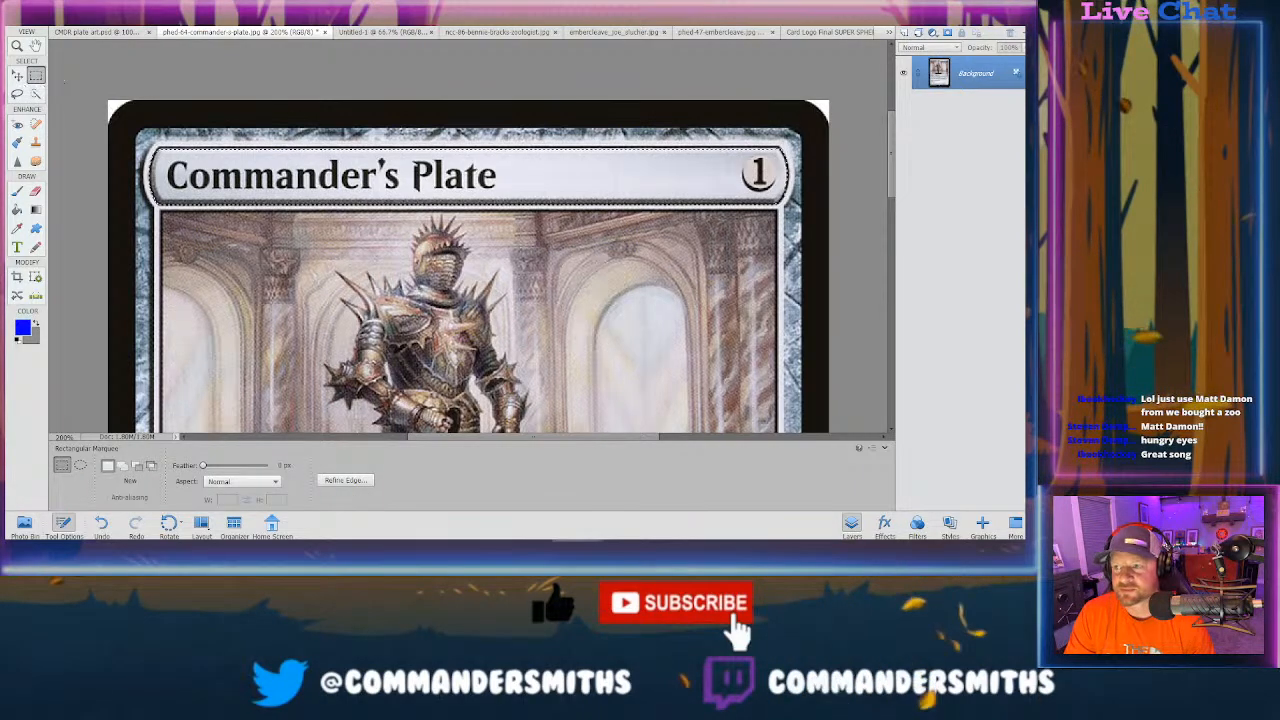
drag(737, 128, 795, 148)
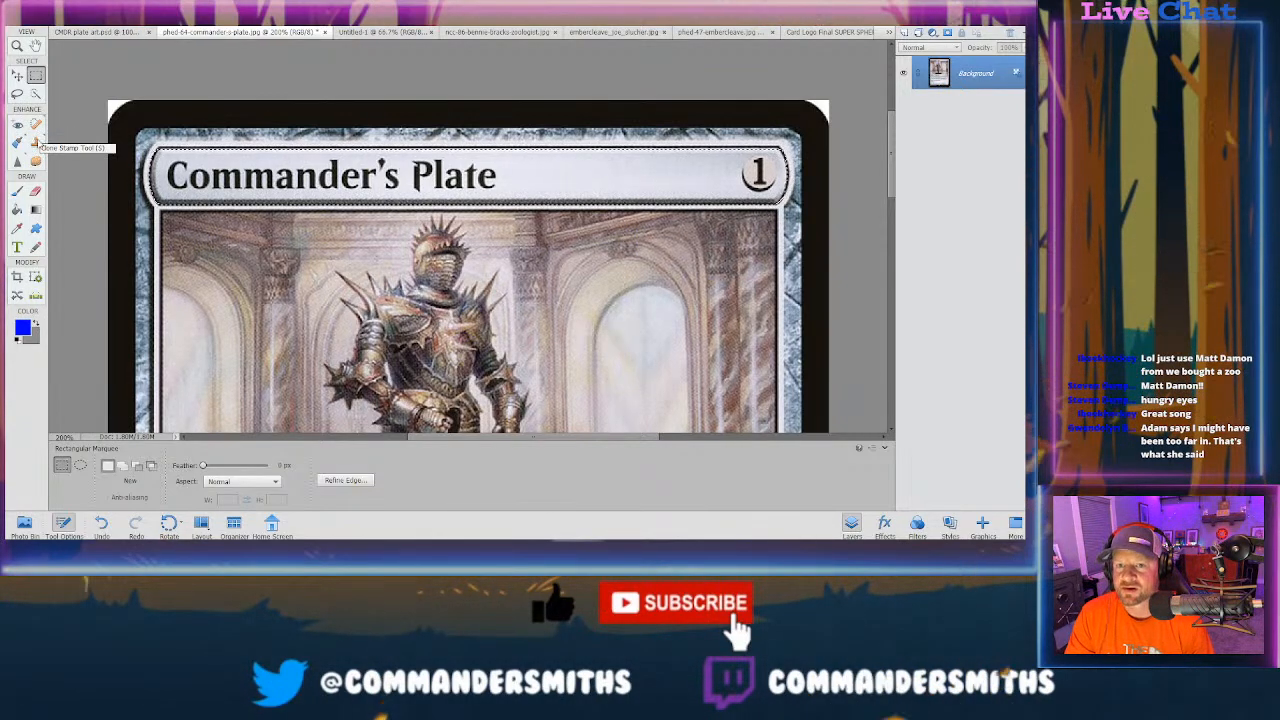
click(36, 93)
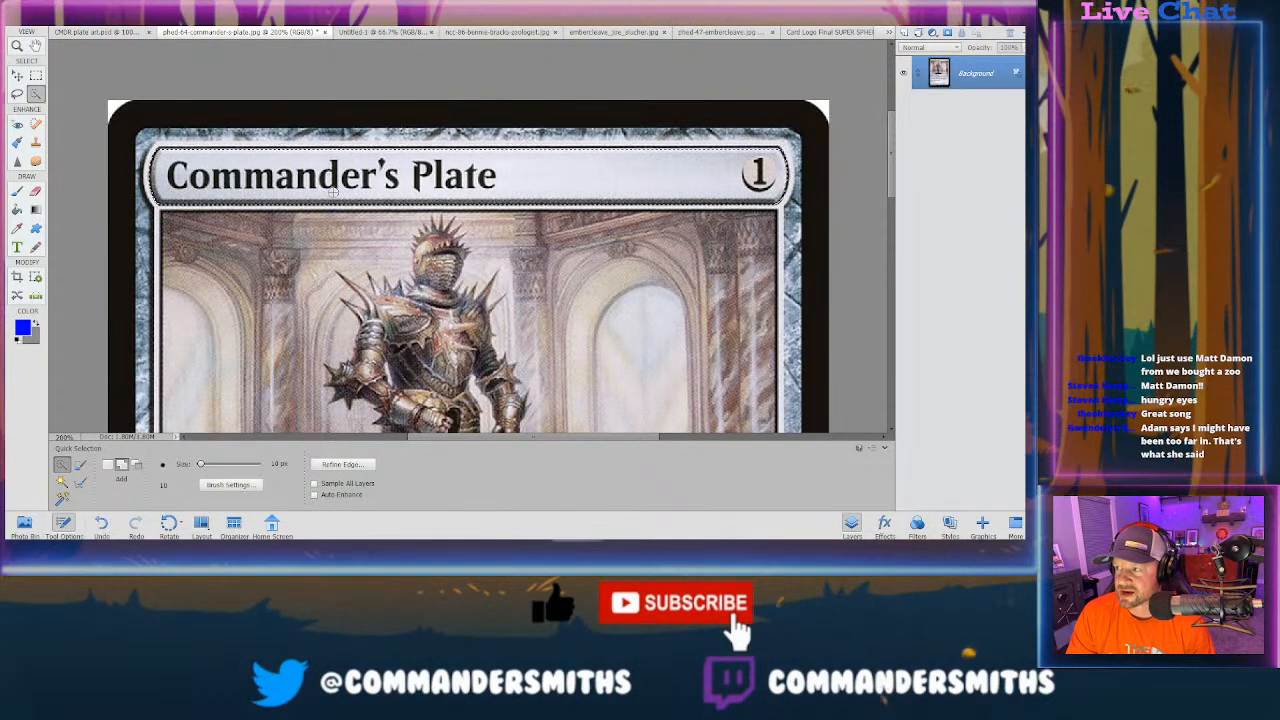
Step: Copy the selected card frame into CMDR plate art.psd as a new layer and activate the Move tool
click(100, 32)
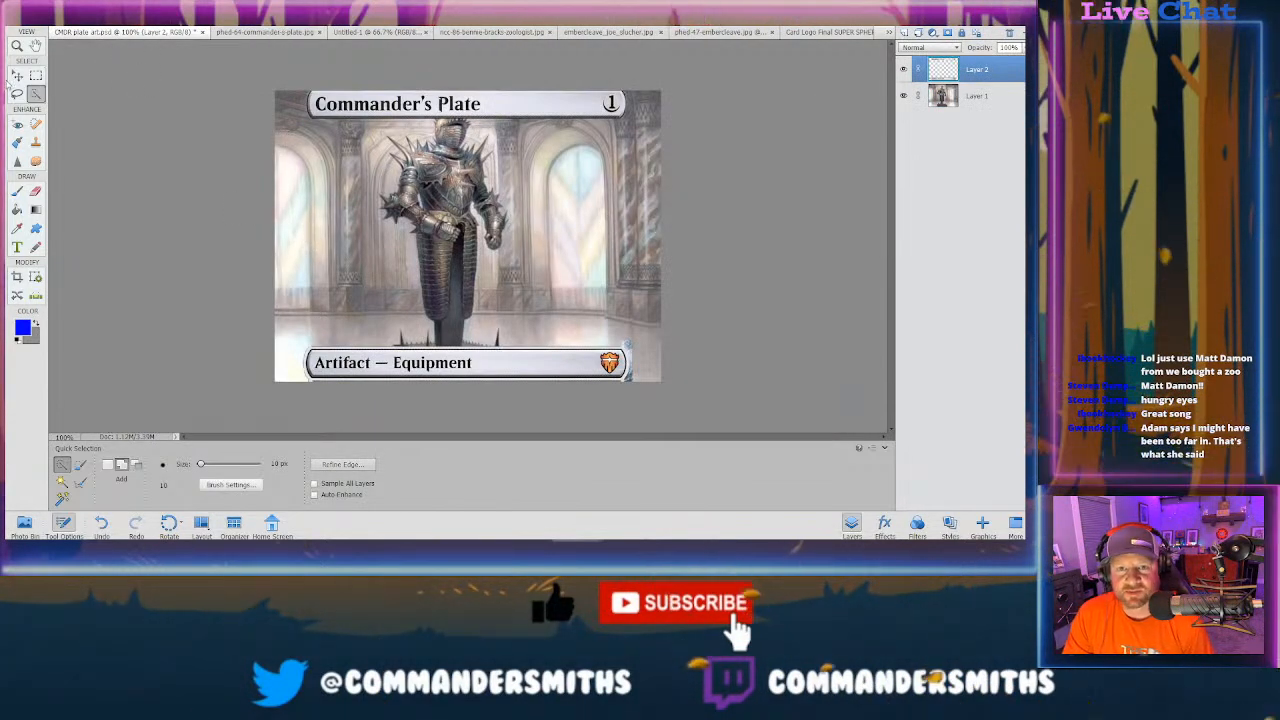
click(17, 75)
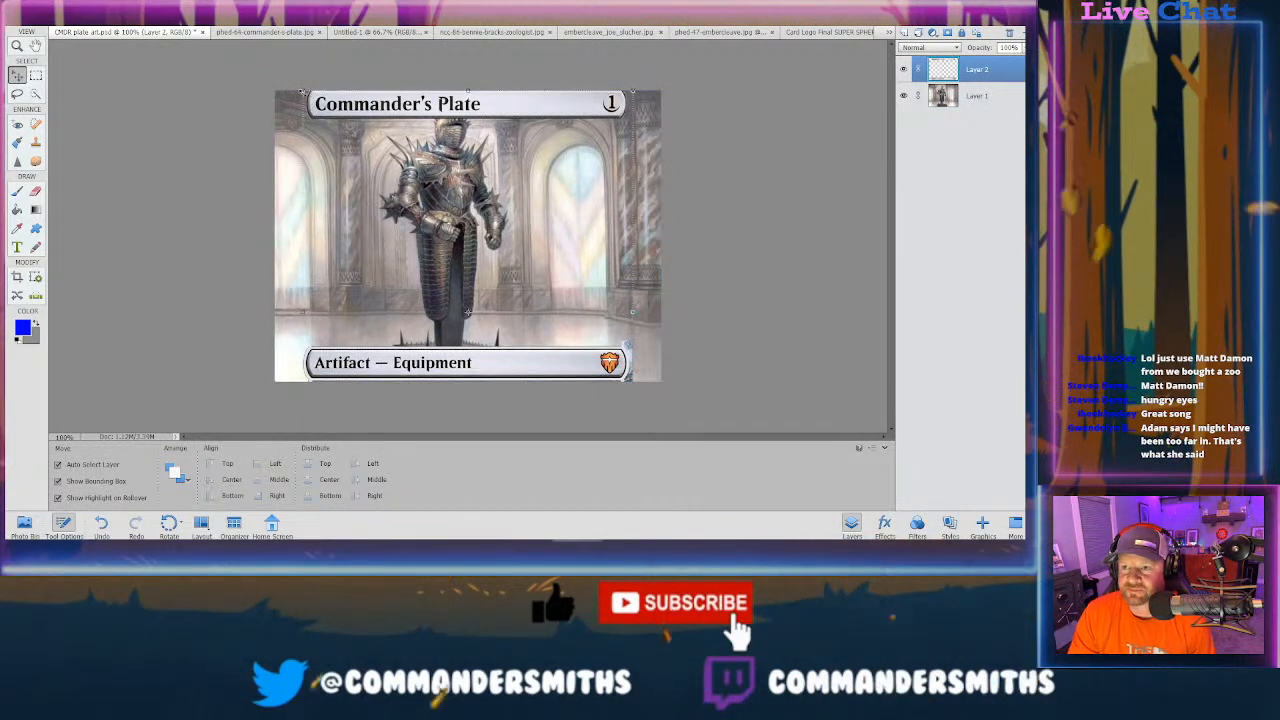
Step: Scale the card frame layer proportionally to 53.78% and place it over the armour figure, with its title bar near the artwork's upper edge
drag(285, 93, 440, 137)
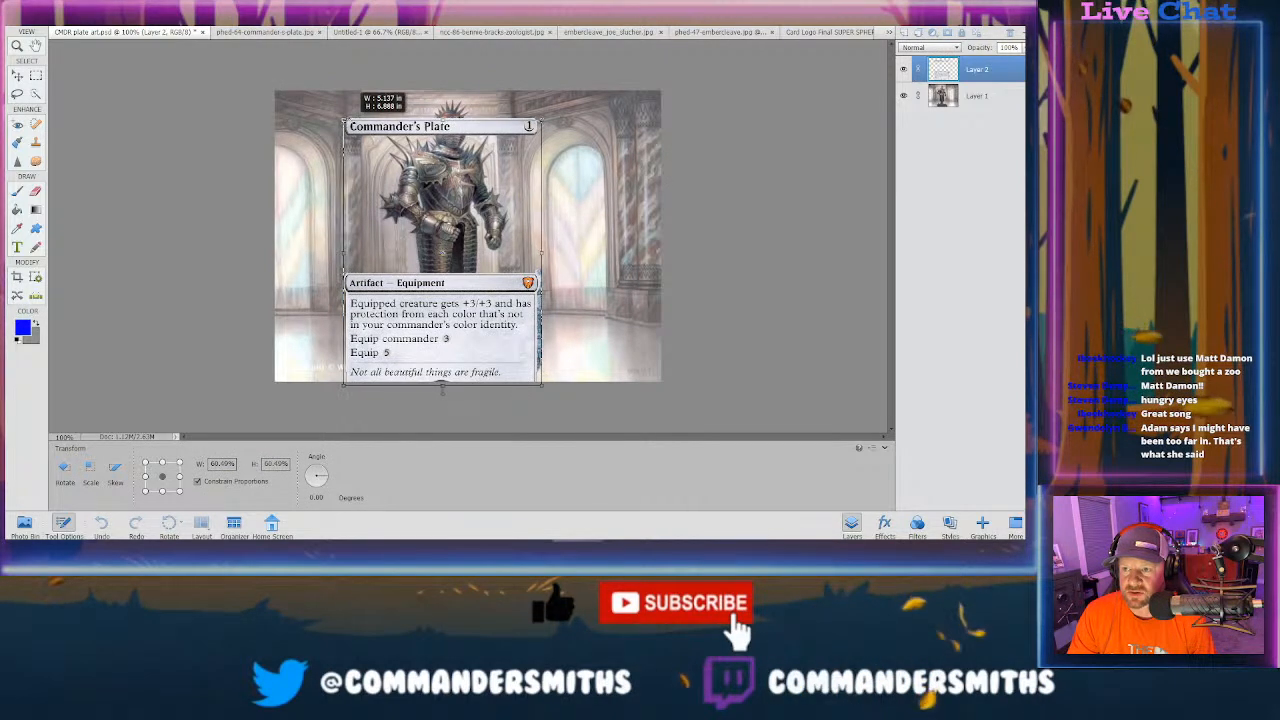
drag(351, 118, 447, 108)
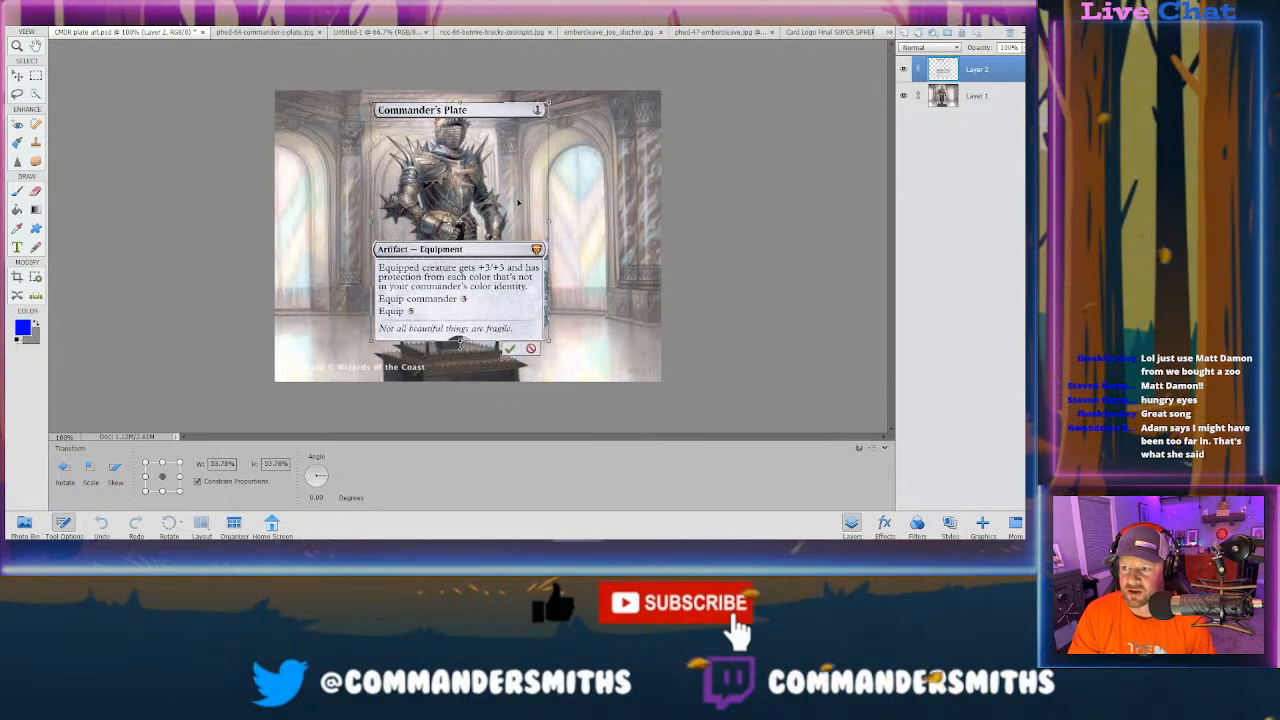
drag(456, 298, 442, 288)
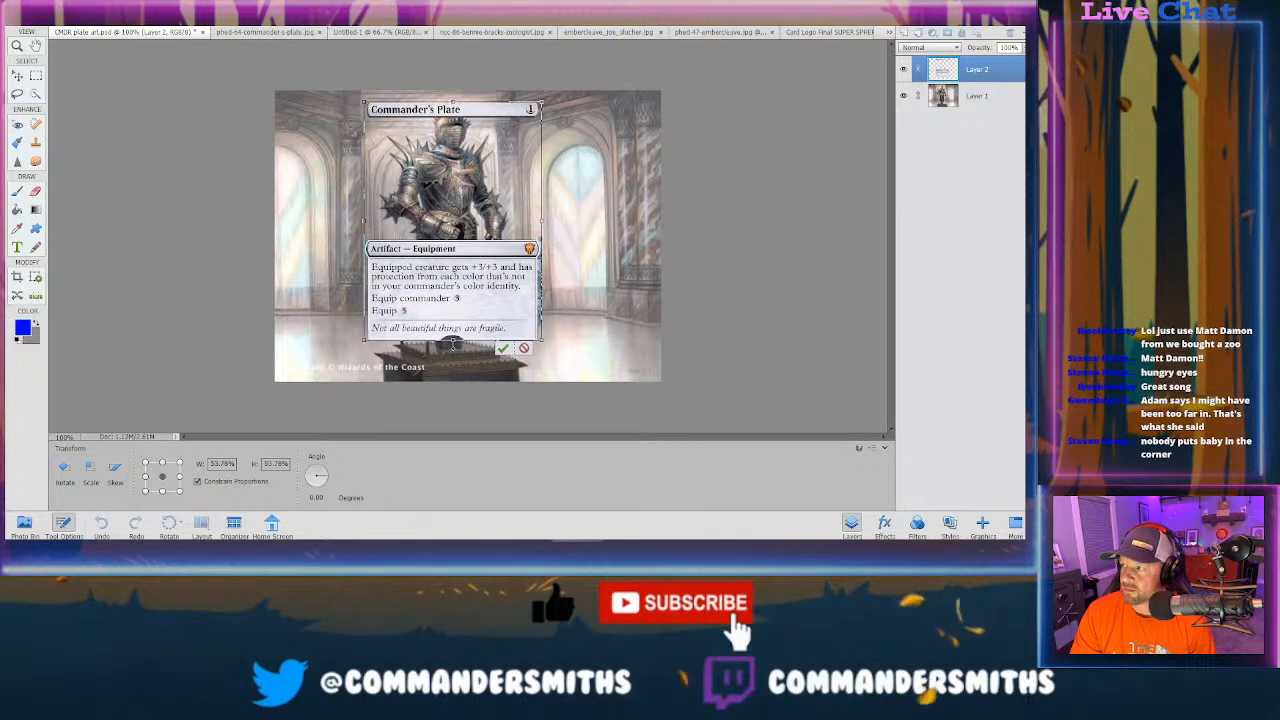
key(Return)
Step: Lower the card frame layer's opacity to 50% and shift the frame slightly so the figure is centred behind it
drag(1005, 62, 1005, 62)
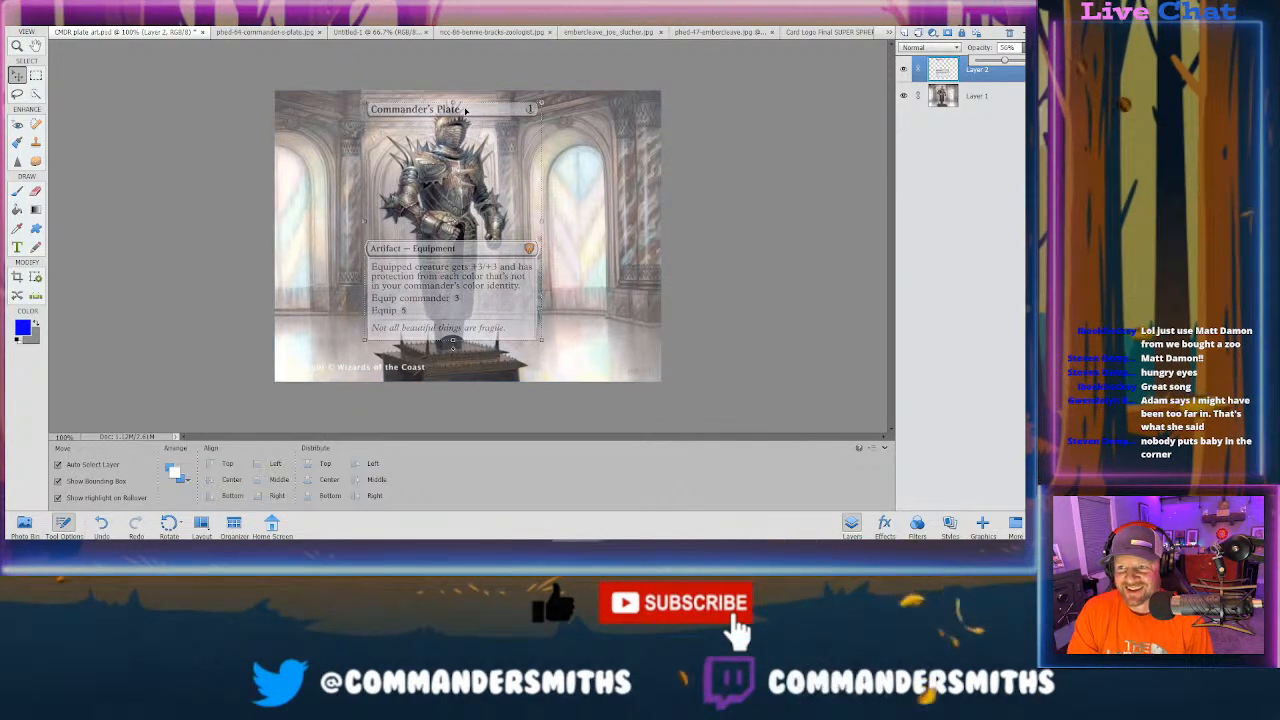
drag(464, 112, 464, 112)
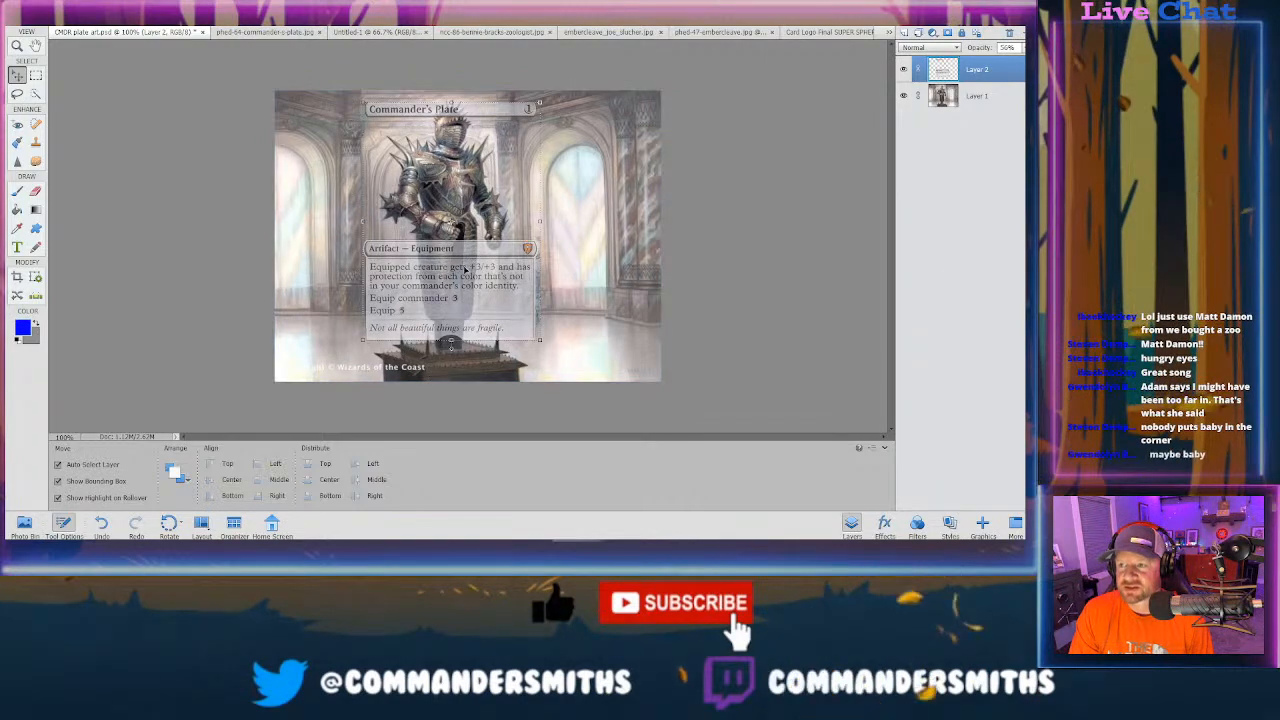
drag(466, 278, 466, 285)
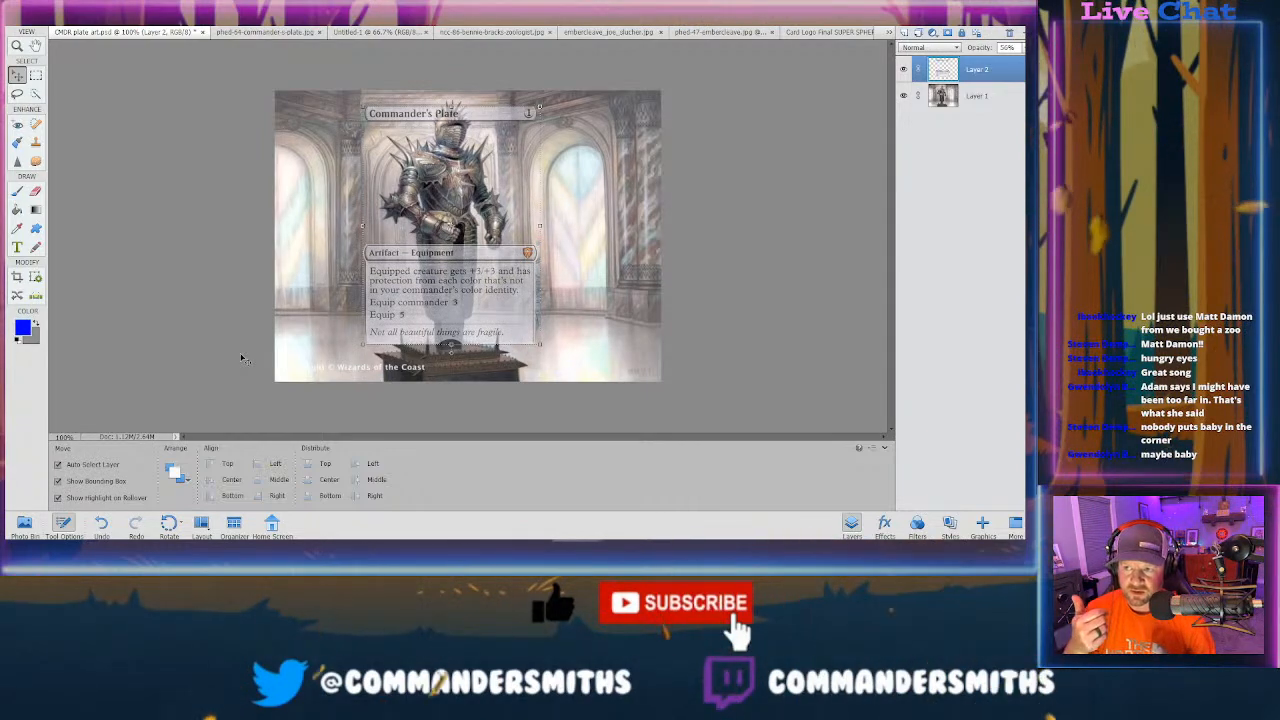
click(119, 250)
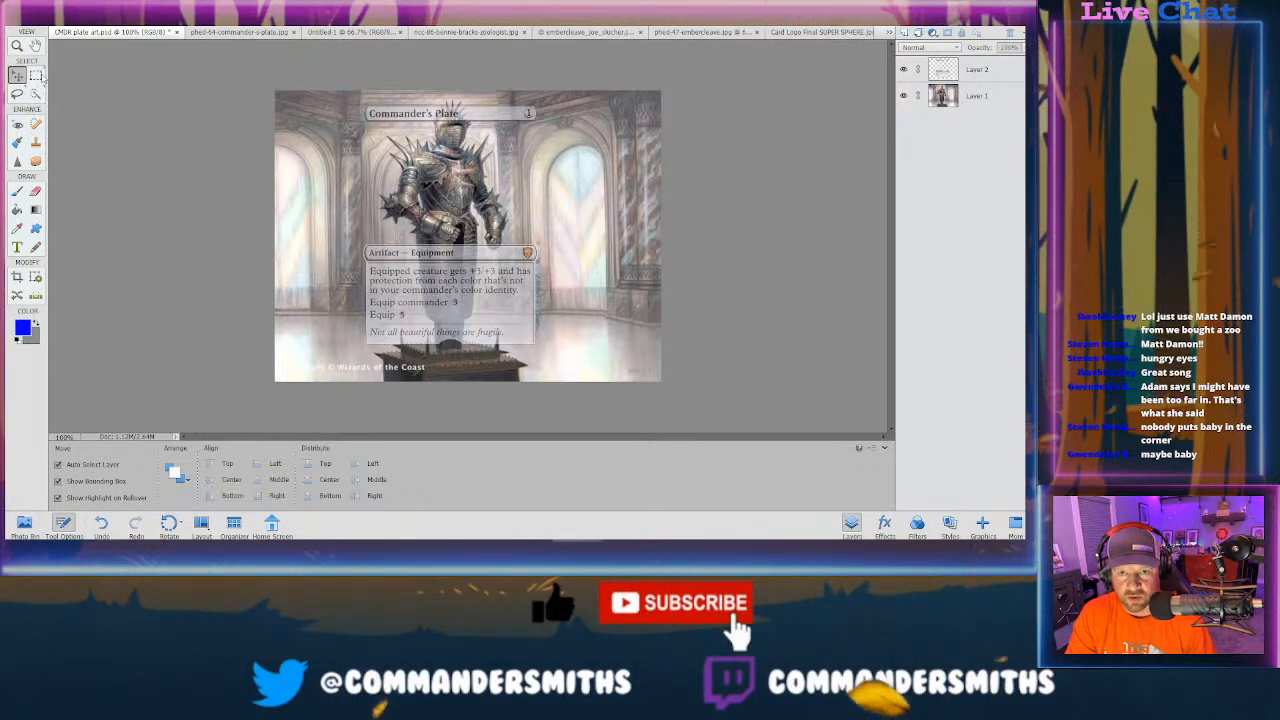
Step: Crop the image to a portrait card shape with a narrow border of artwork around the frame, trimming both sides and the lower edge
click(82, 8)
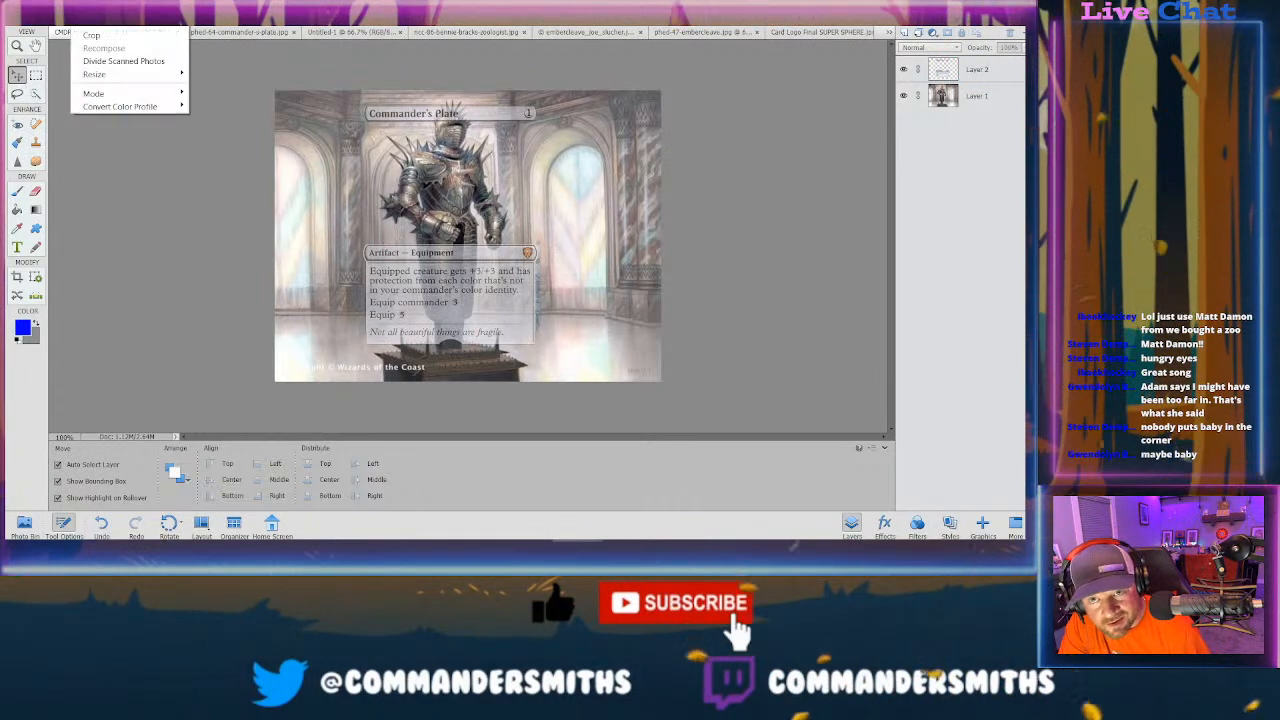
click(97, 36)
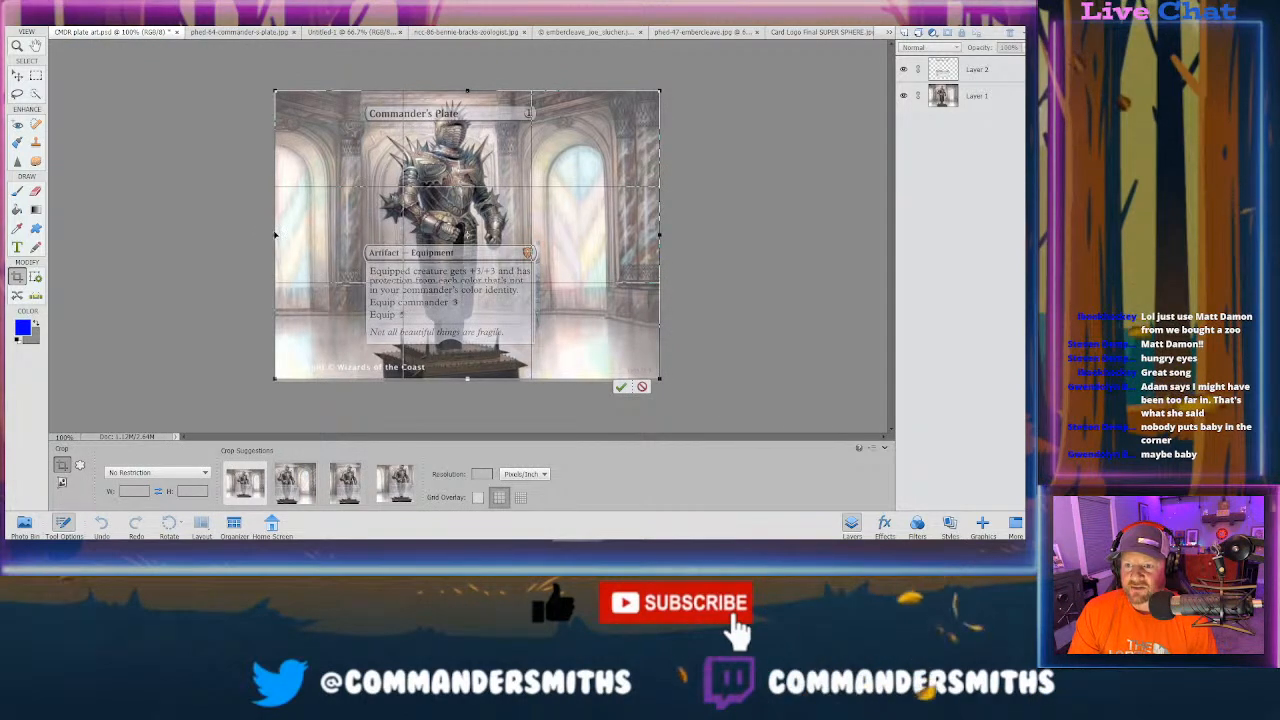
drag(277, 235, 347, 228)
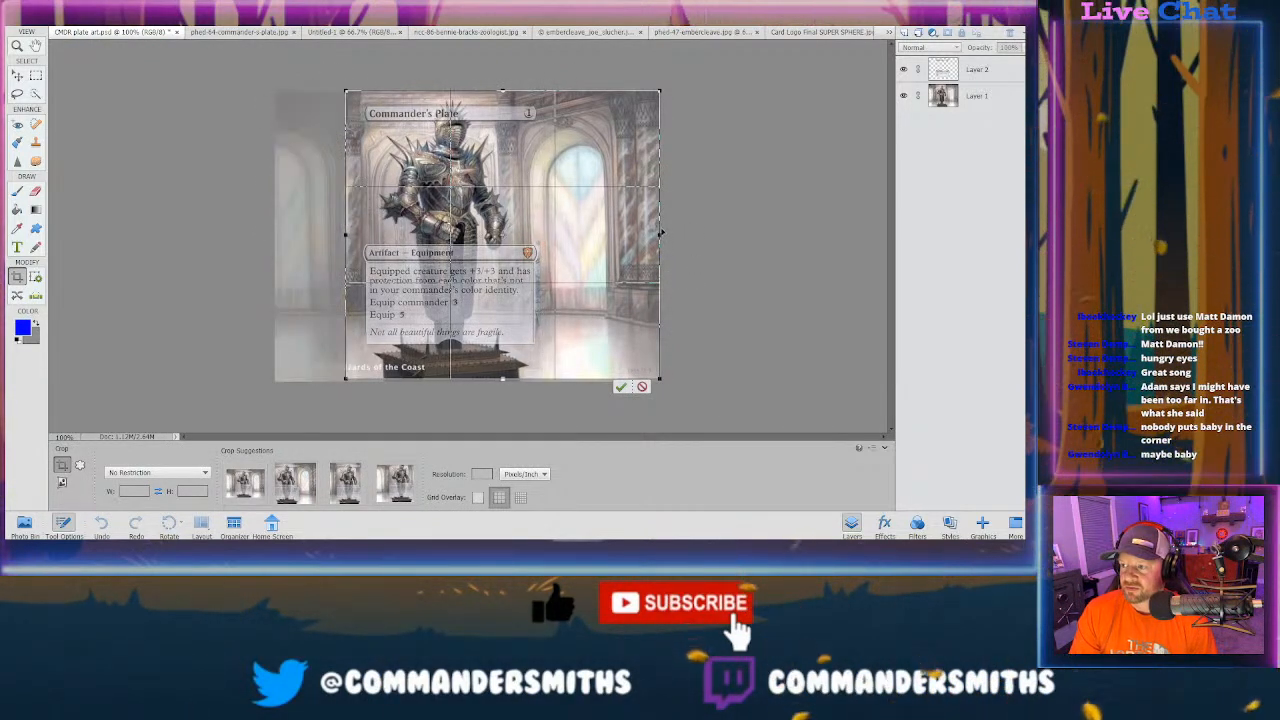
drag(659, 235, 557, 243)
drag(344, 234, 349, 234)
drag(444, 378, 469, 362)
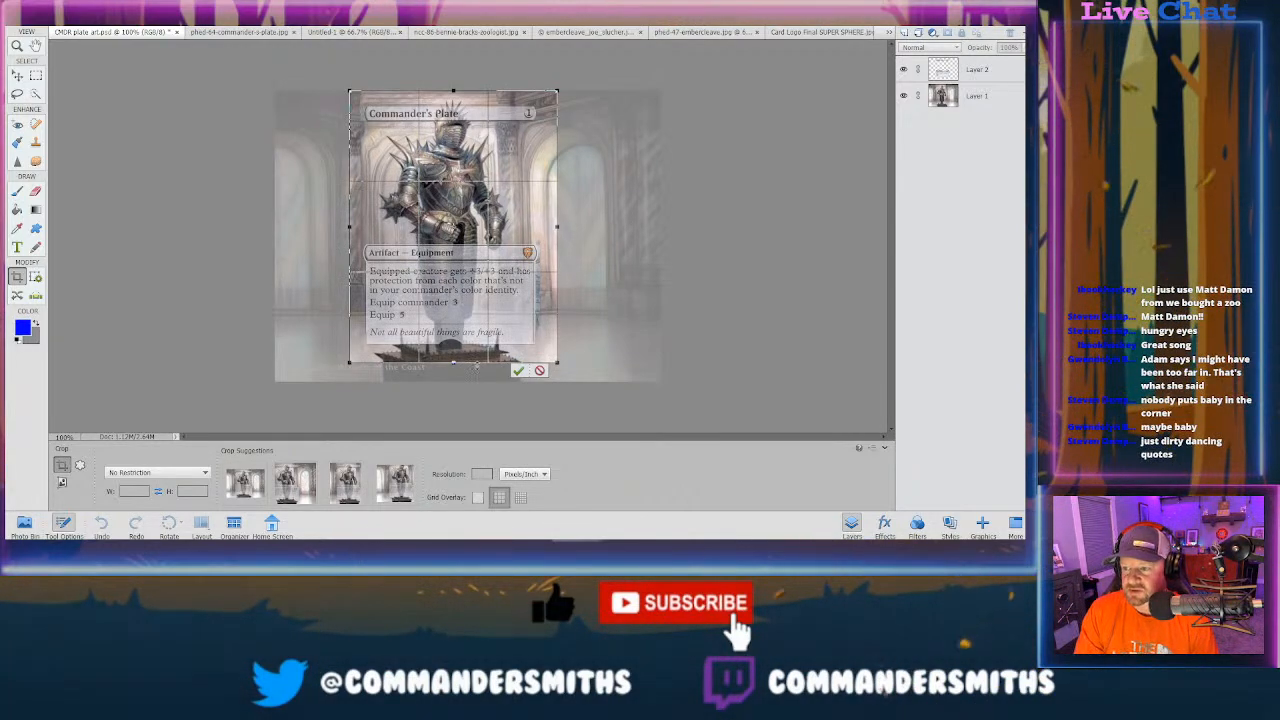
click(518, 374)
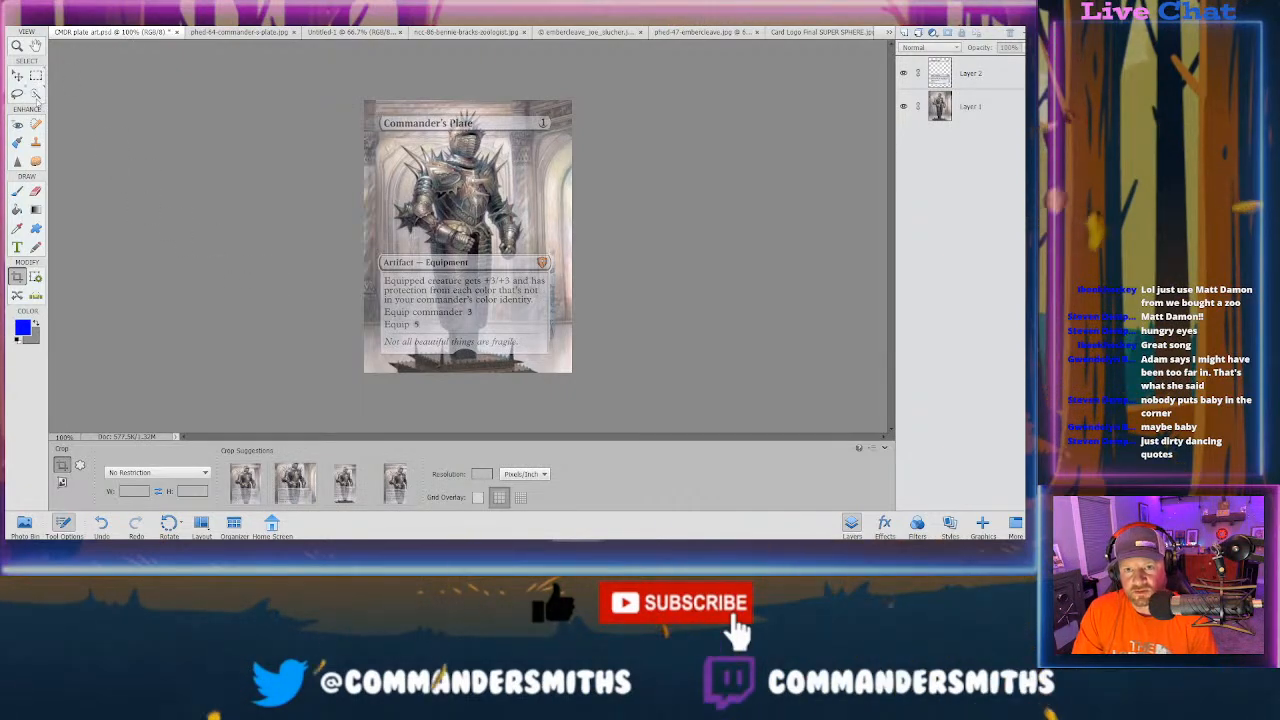
Step: Nudge the card frame layer slightly to the right to centre it in the cropped artwork, and deselect it
key(v)
click(512, 305)
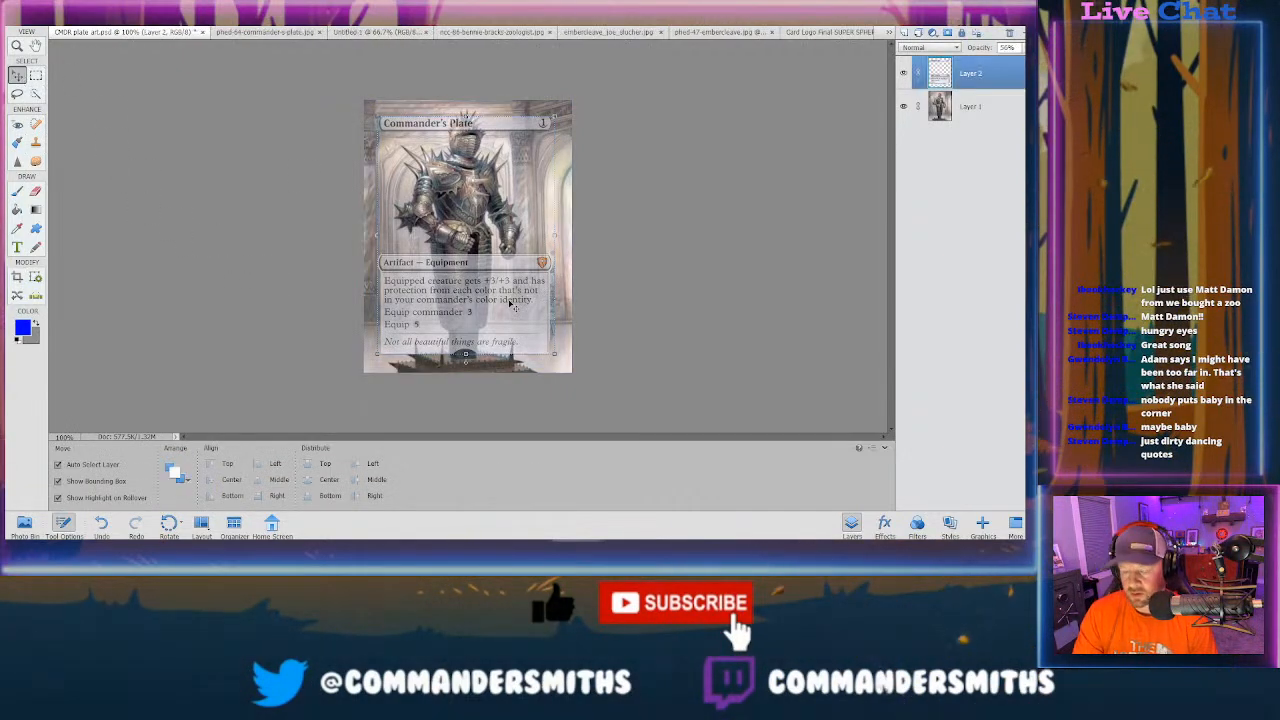
key(Right)
key(Right)
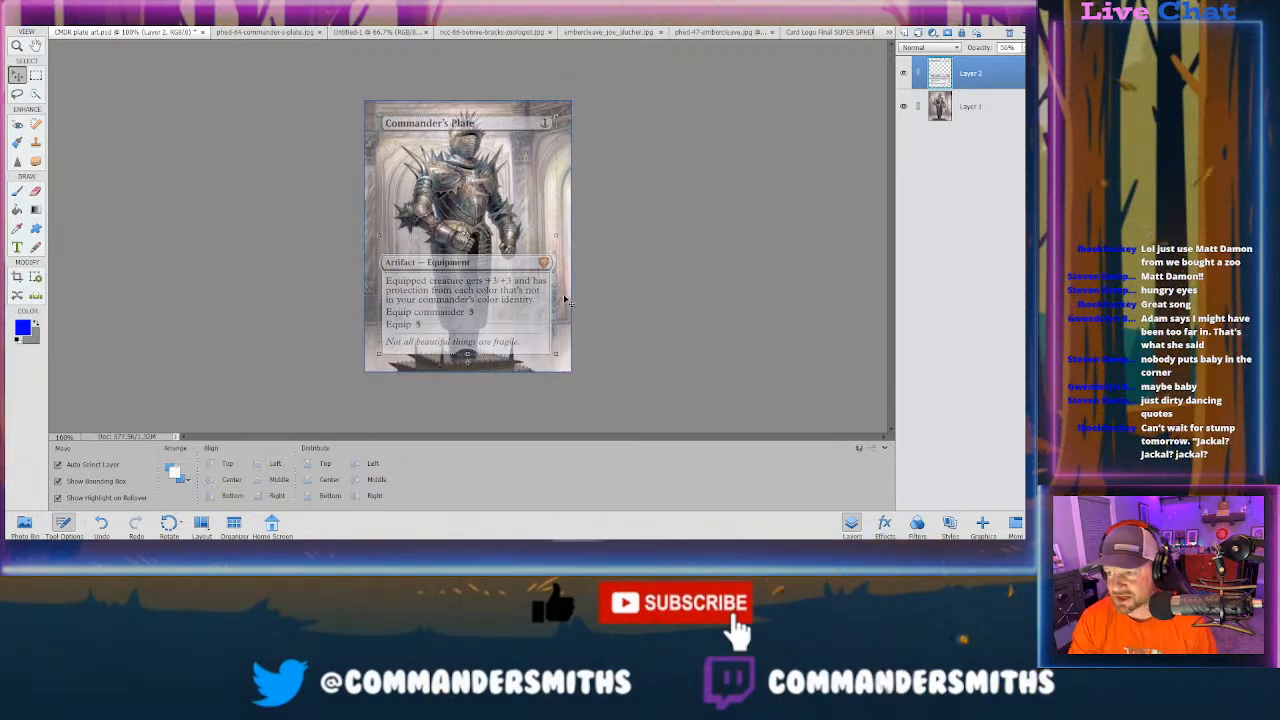
click(615, 289)
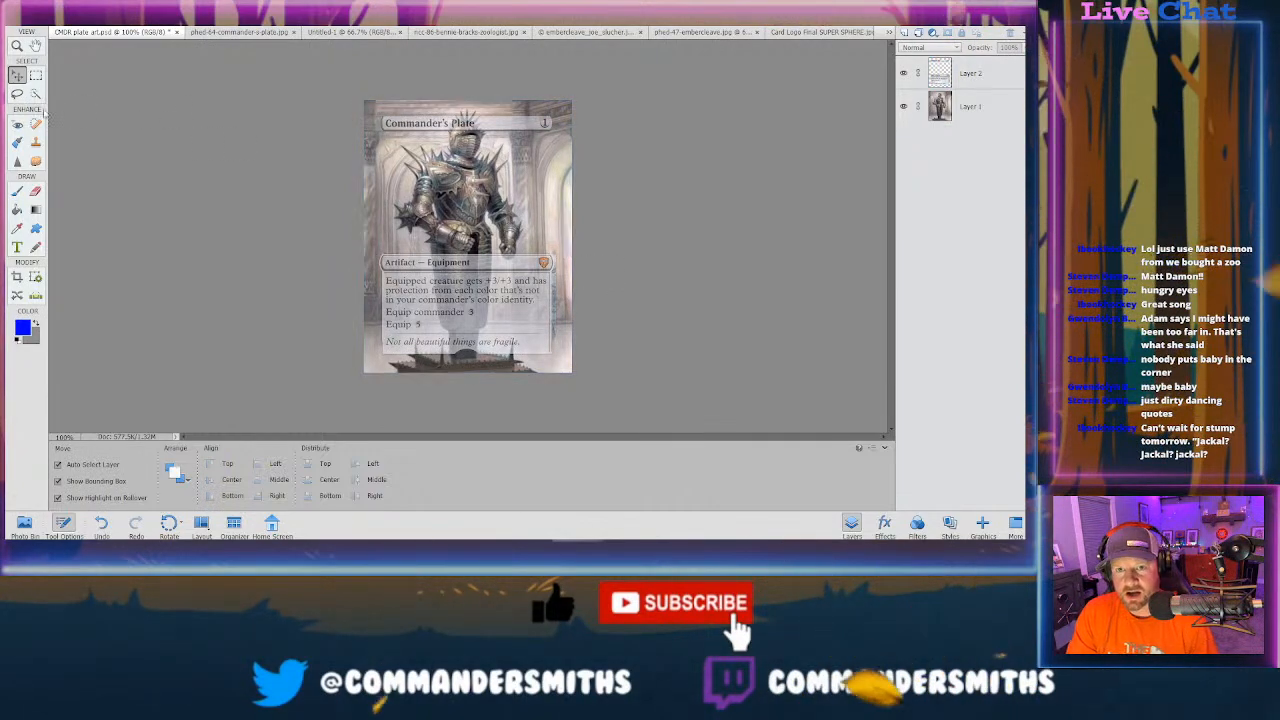
key(m)
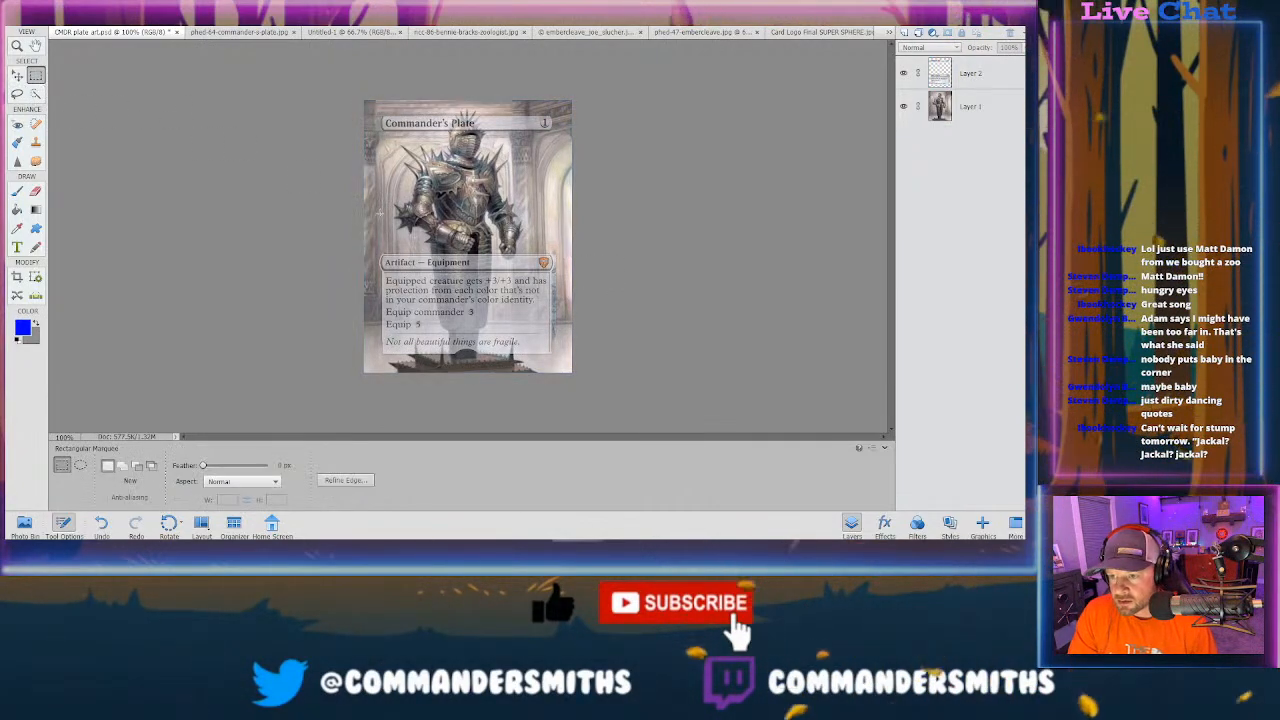
click(965, 106)
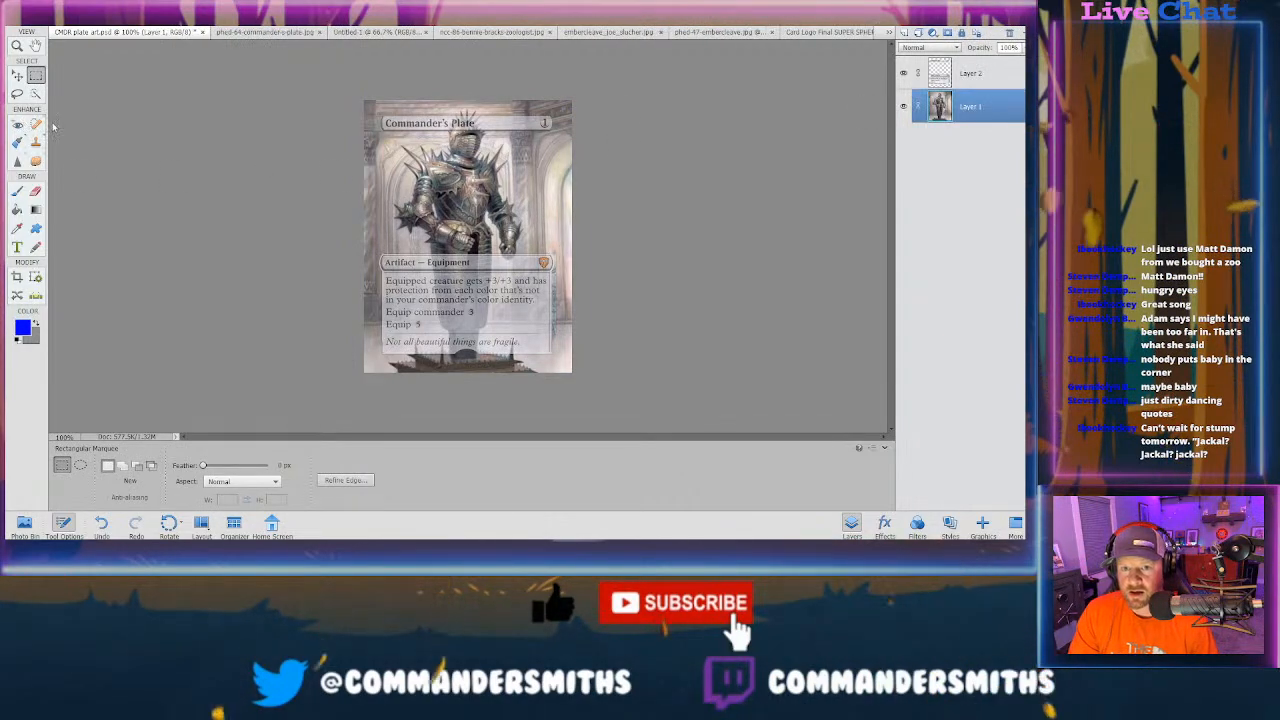
key(a)
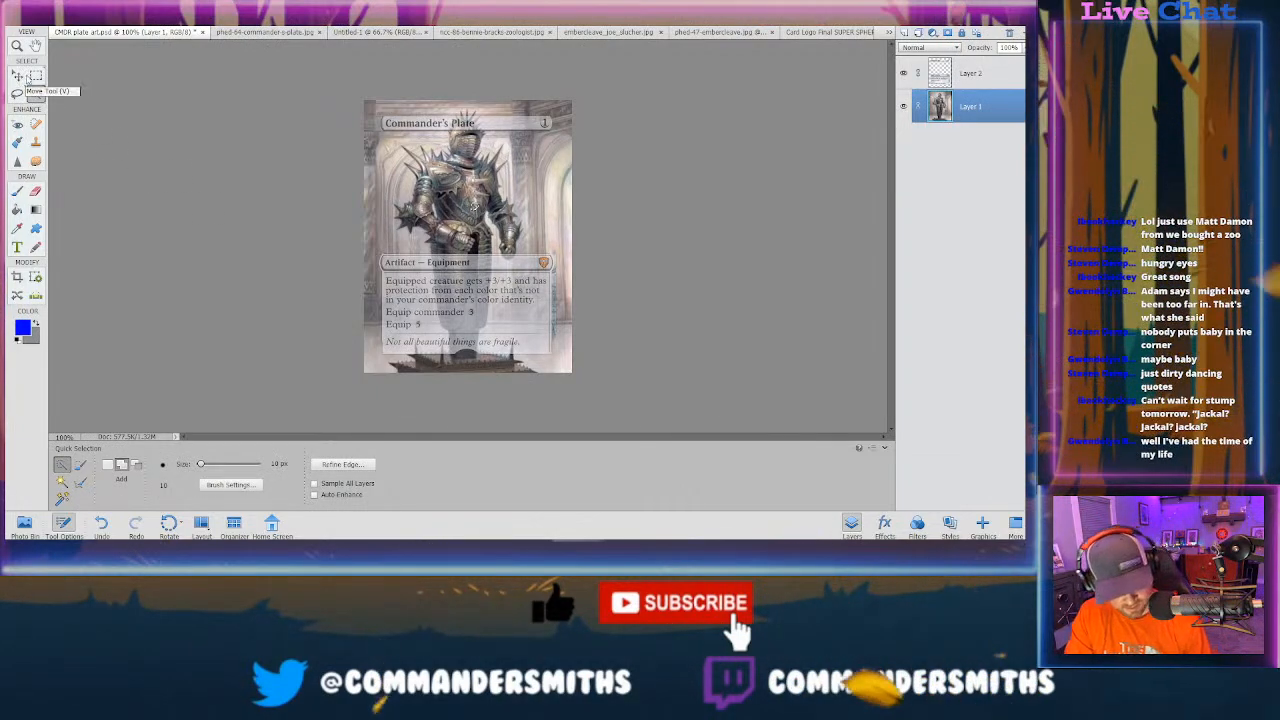
key(ctrl+z)
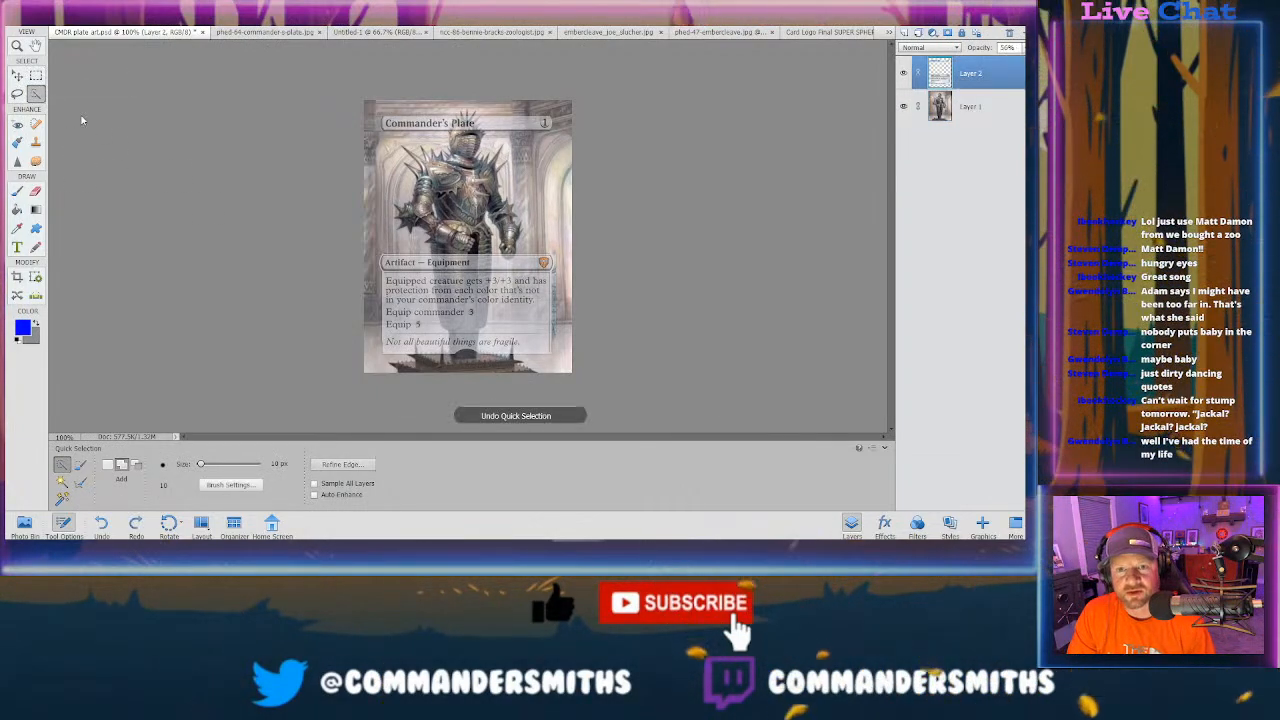
Step: Prepare the Clone Stamp on the card frame layer with a 35 px brush
click(35, 142)
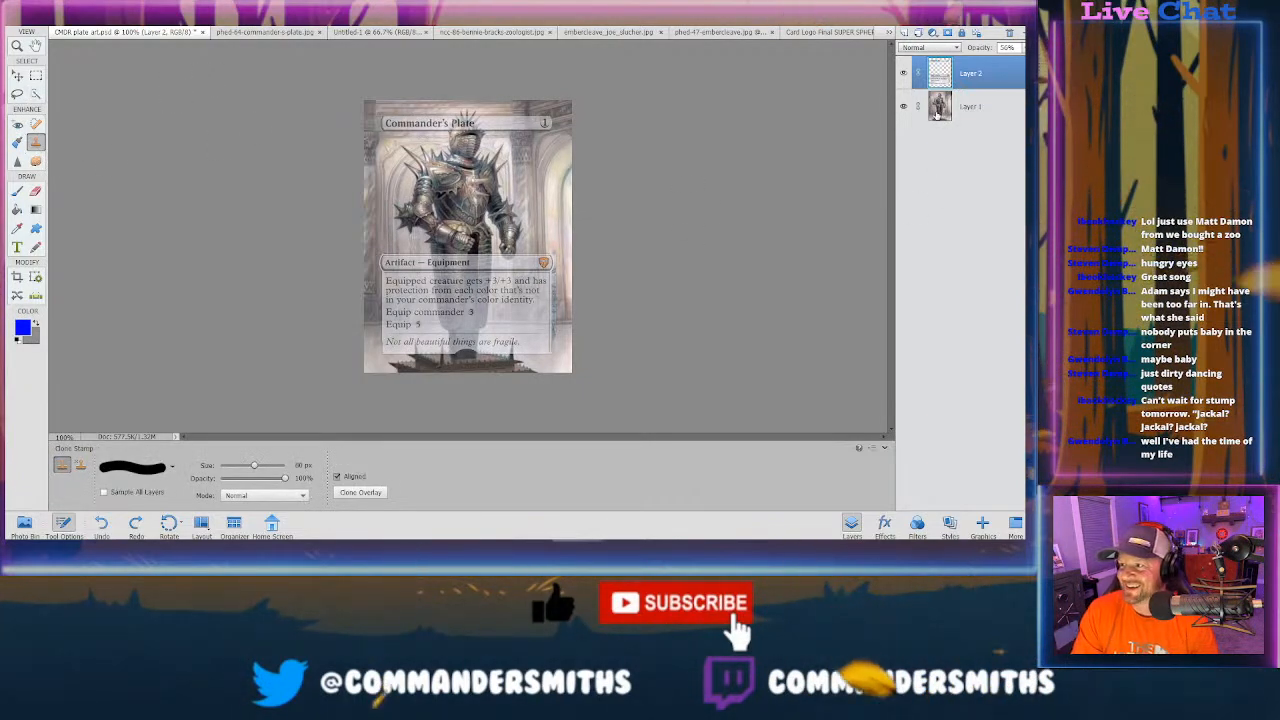
click(965, 107)
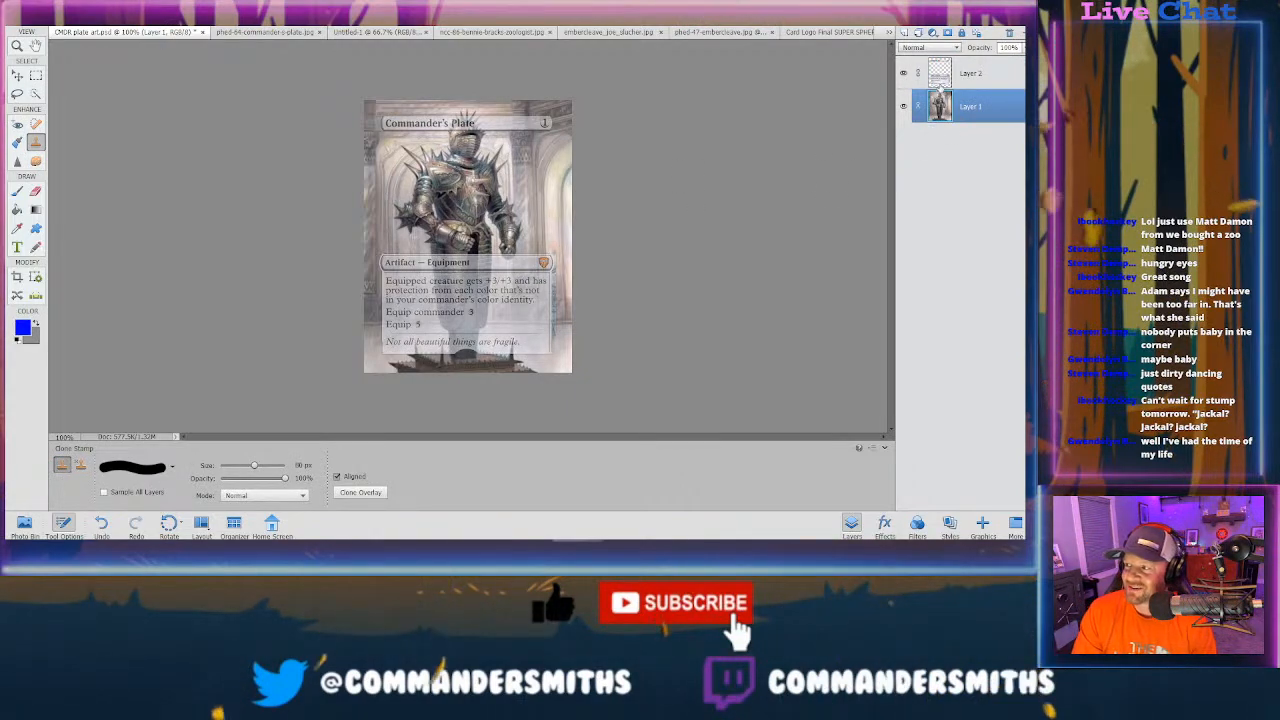
click(962, 75)
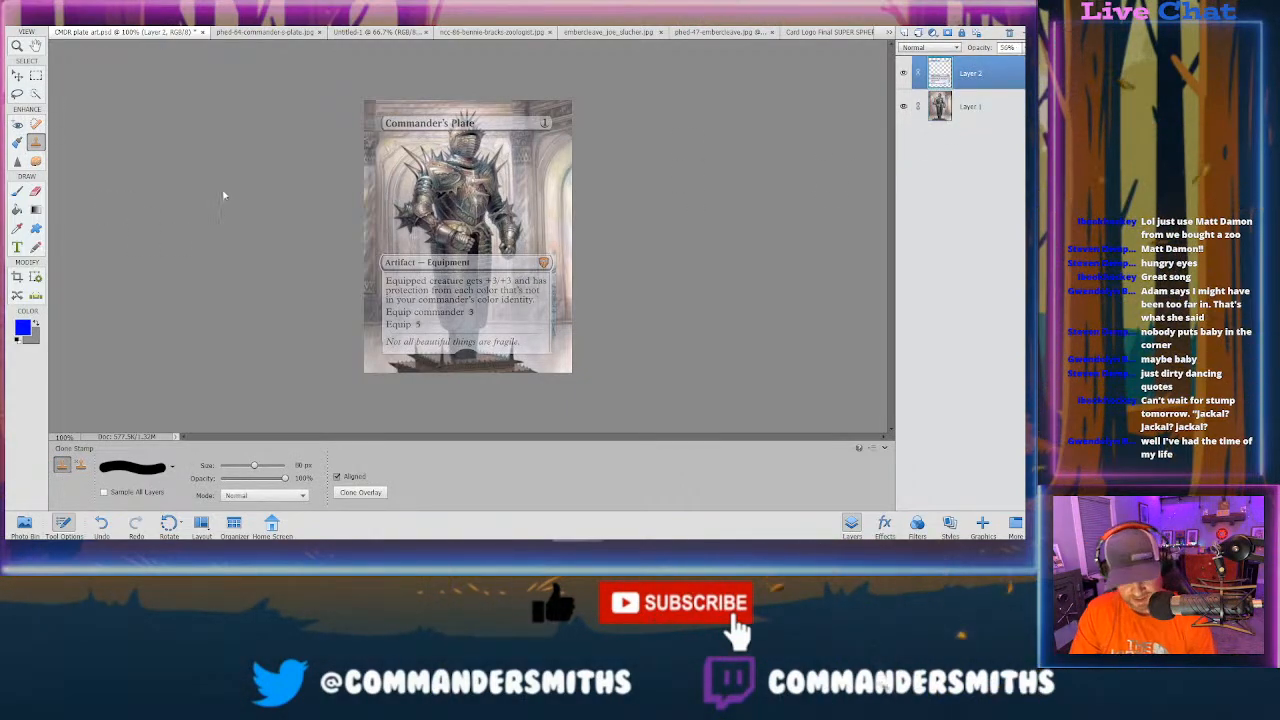
key(bracketleft)
key(bracketleft)
key(bracketleft)
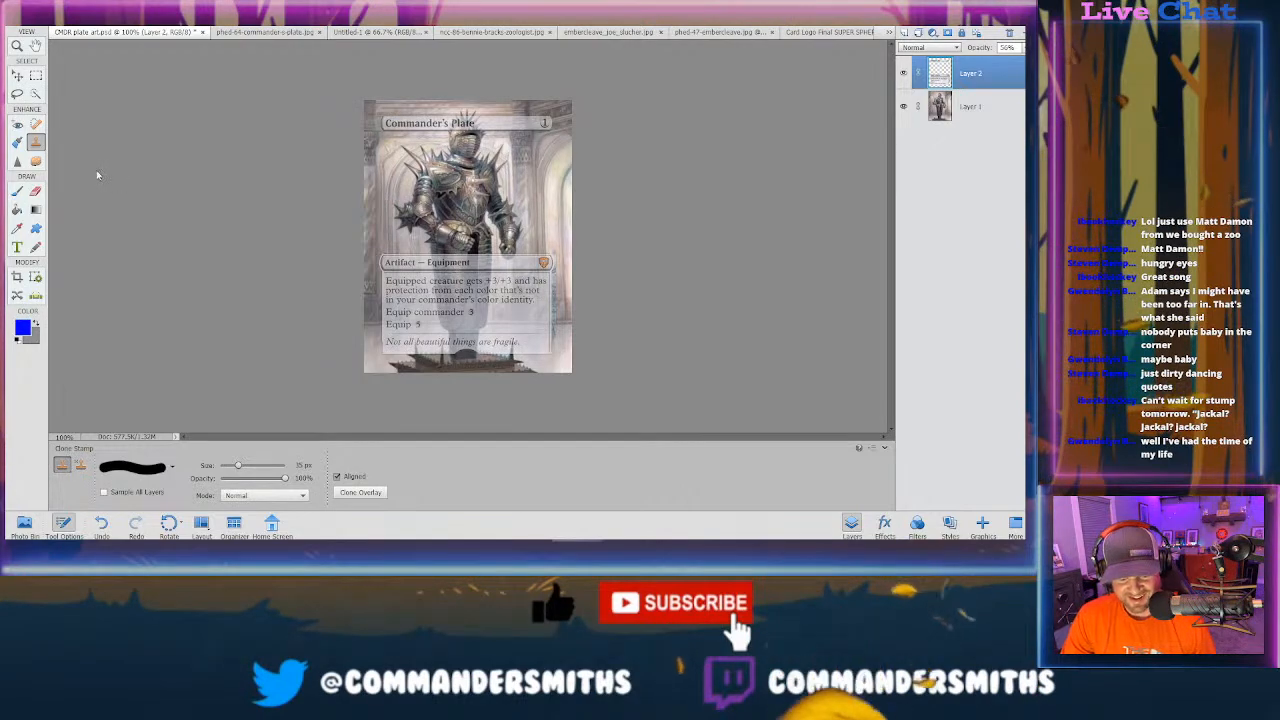
click(36, 76)
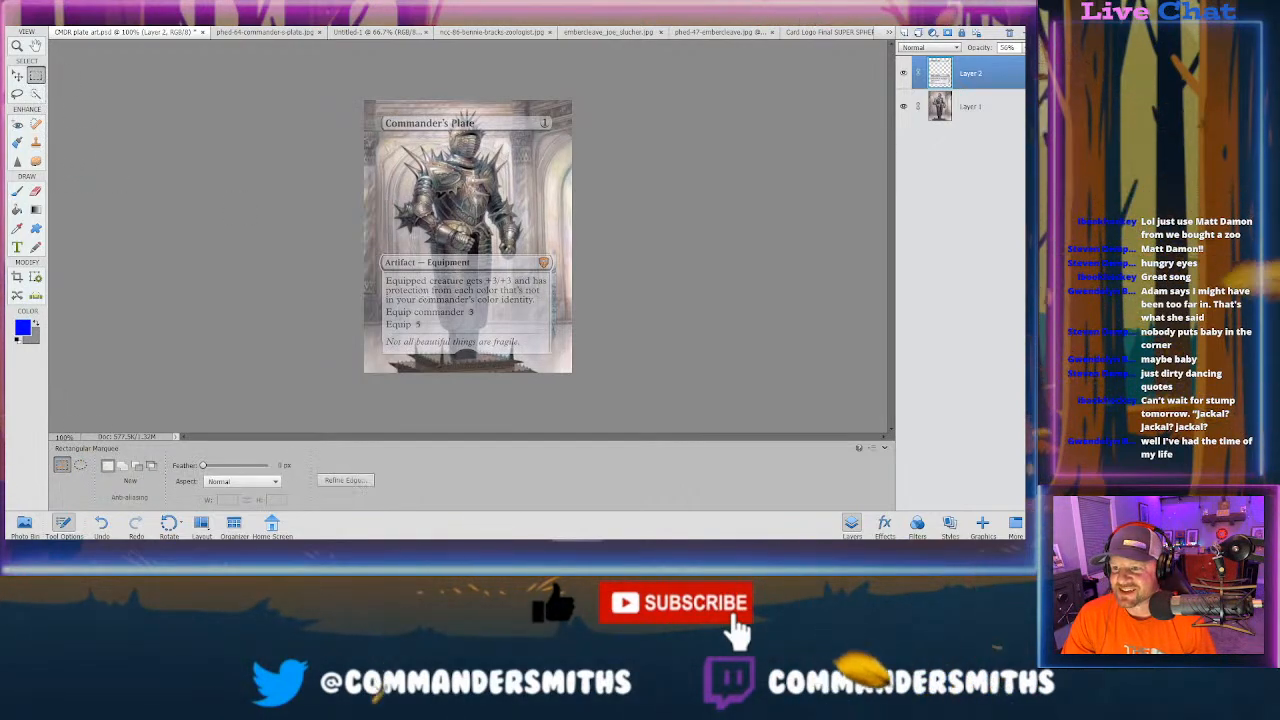
drag(370, 226, 568, 244)
key(ctrl+z)
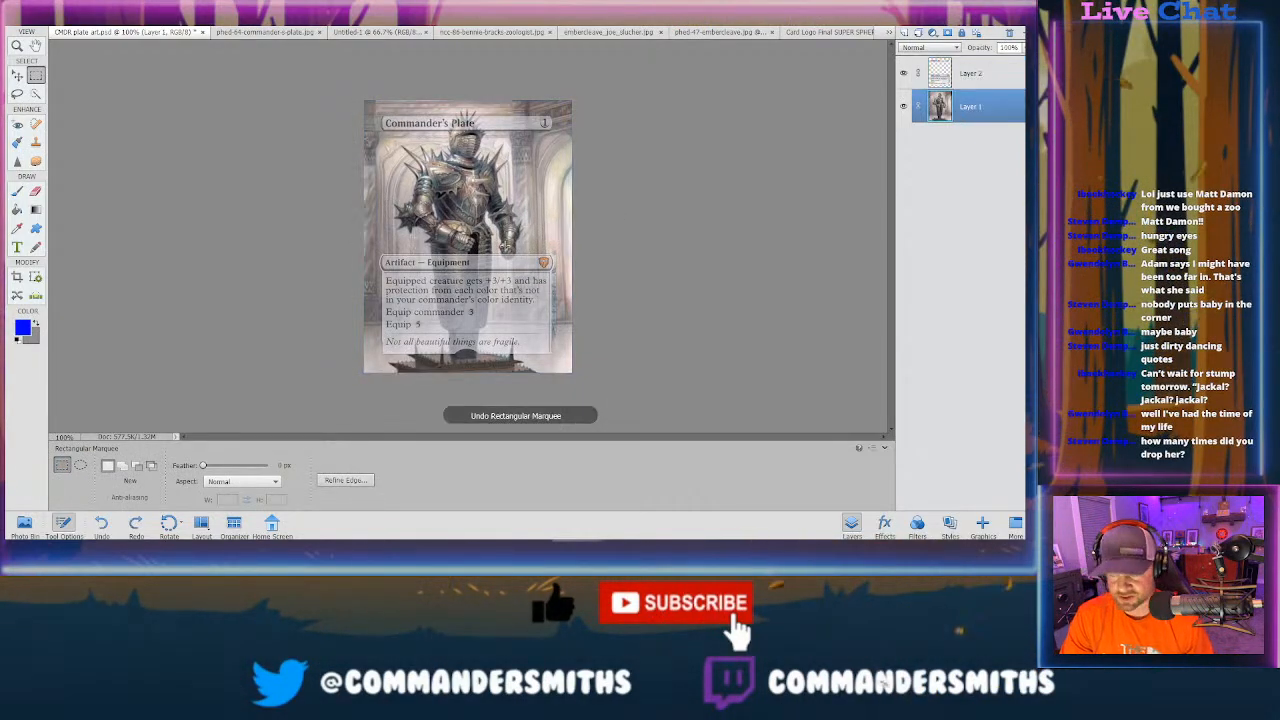
Step: Select a wide rectangular strip of artwork directly above the Artifact — Equipment type bar with the Rectangular Marquee
key(ctrl+equal)
key(ctrl+equal)
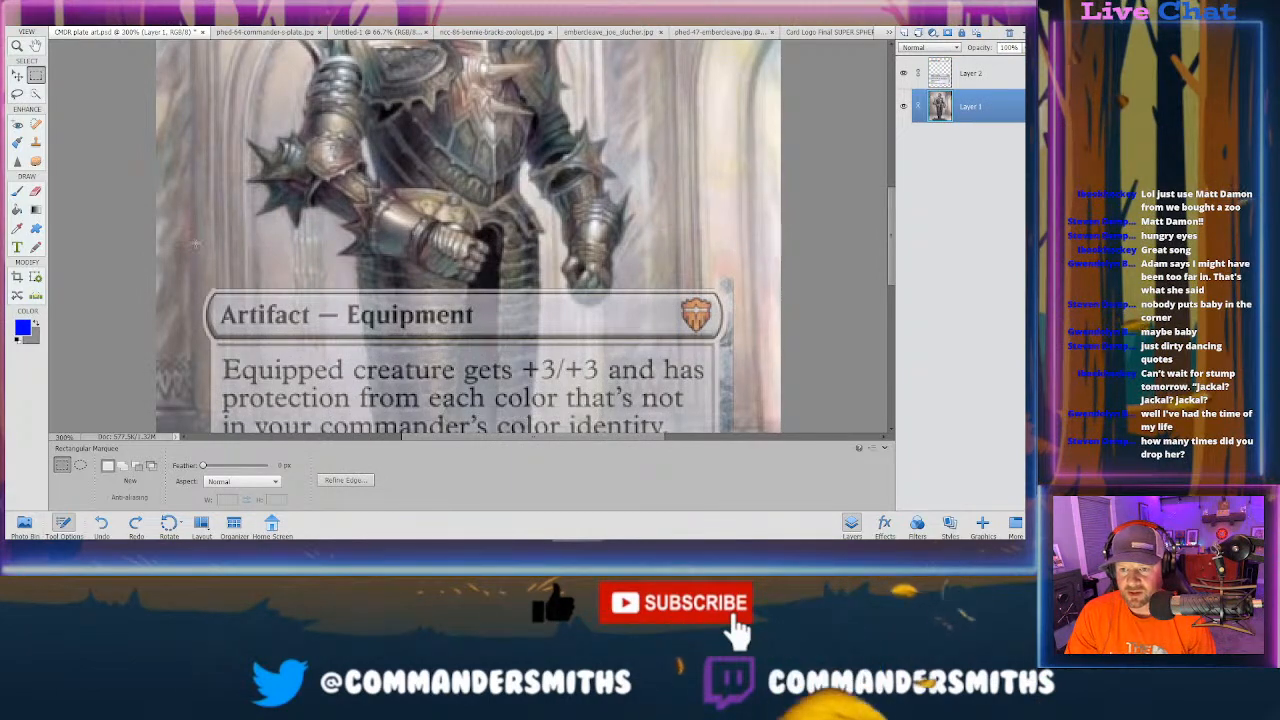
drag(187, 225, 746, 289)
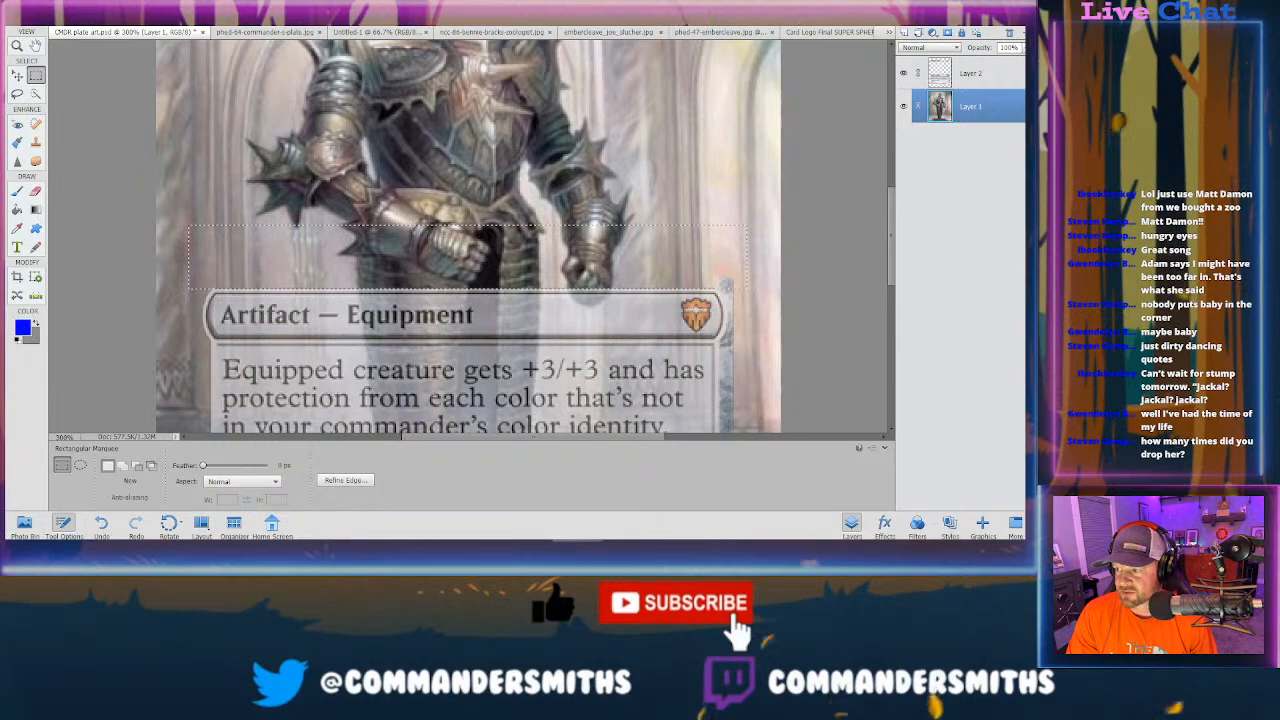
Step: Clone away the stray frame remnant inside the strip above the type bar's right end on Layer 2, and remove the selection
click(36, 143)
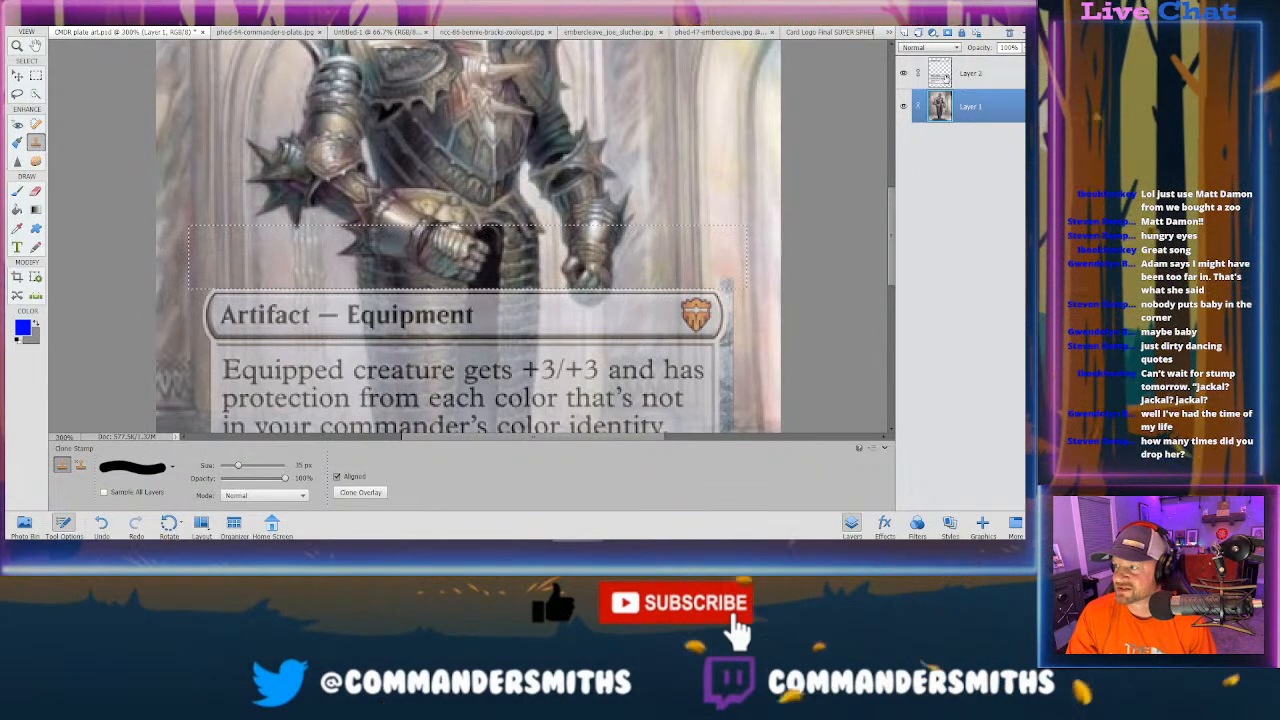
key(alt+bracketright)
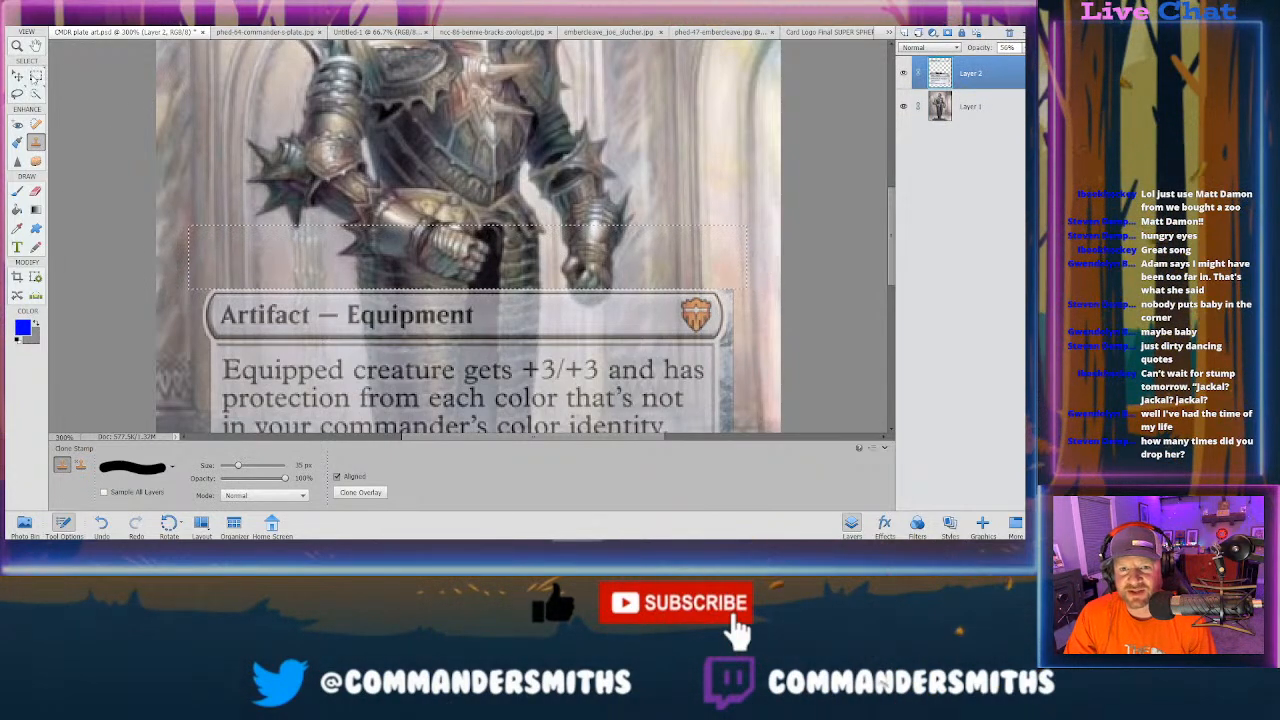
key(m)
right_click(292, 258)
click(320, 266)
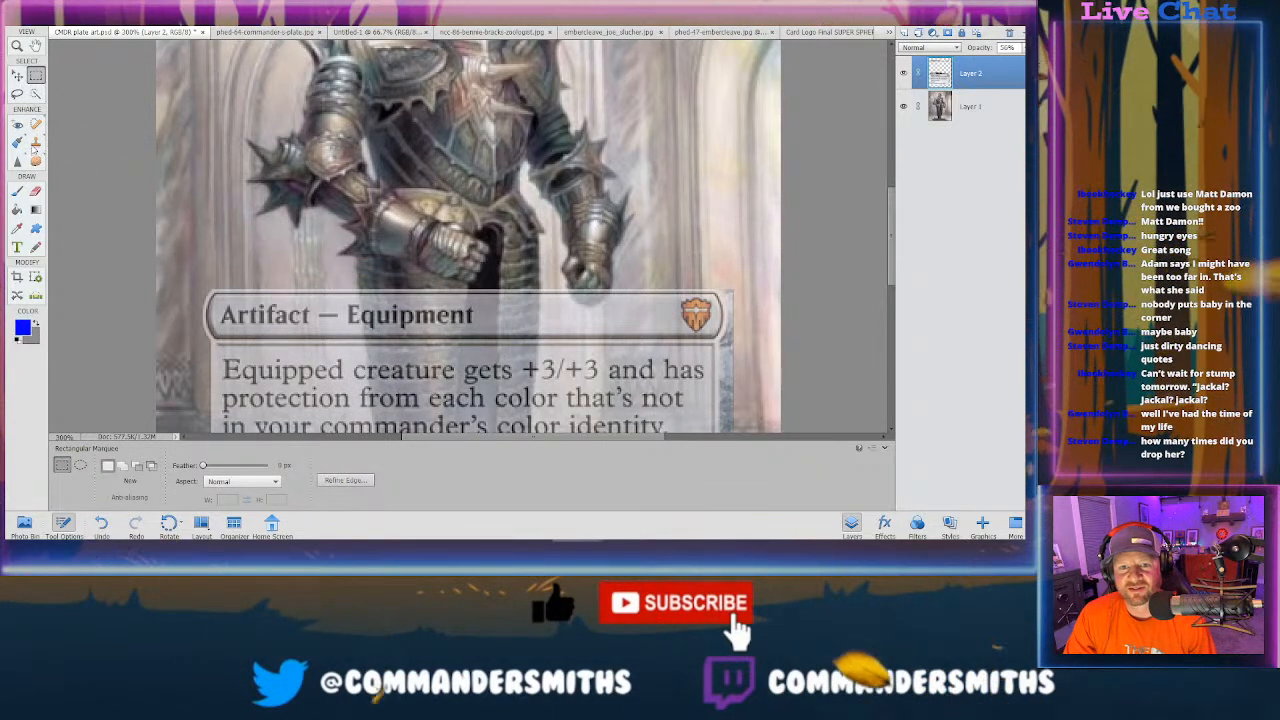
Step: Clone away the stray frame edge beside the type bar's right end on Layer 2, reducing the Clone Stamp brush to 10 px
key(s)
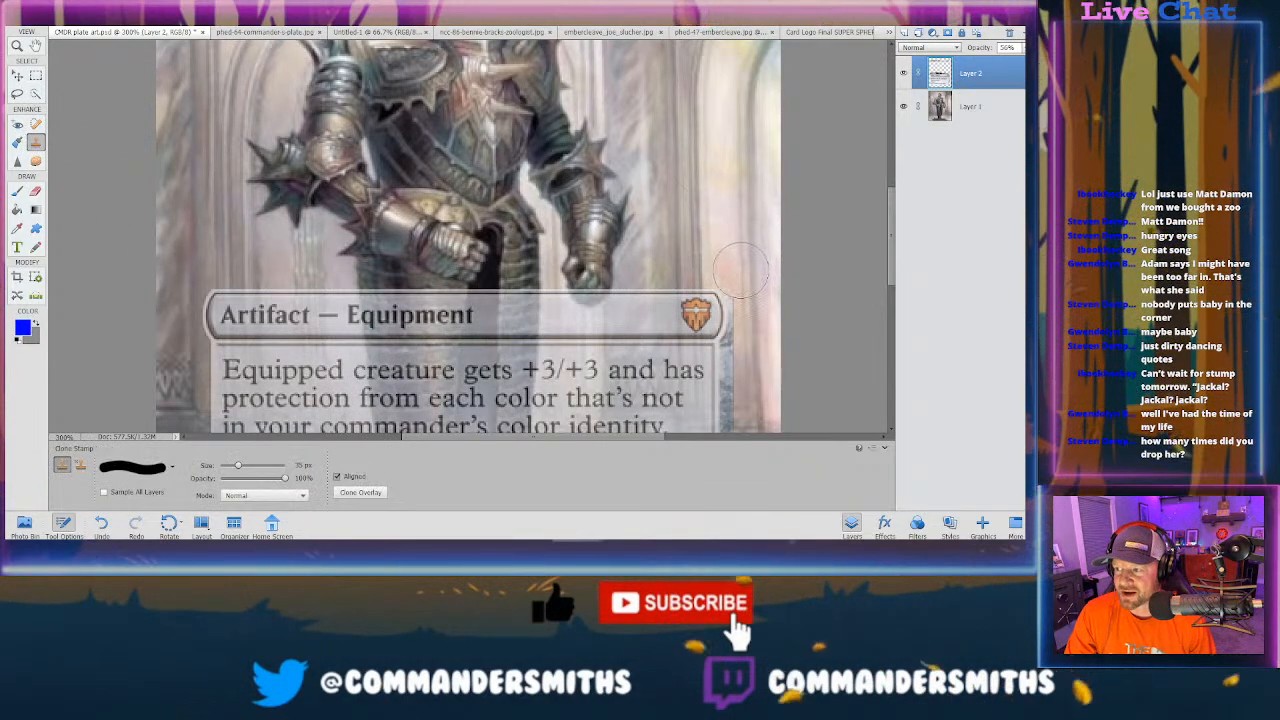
drag(745, 272, 743, 222)
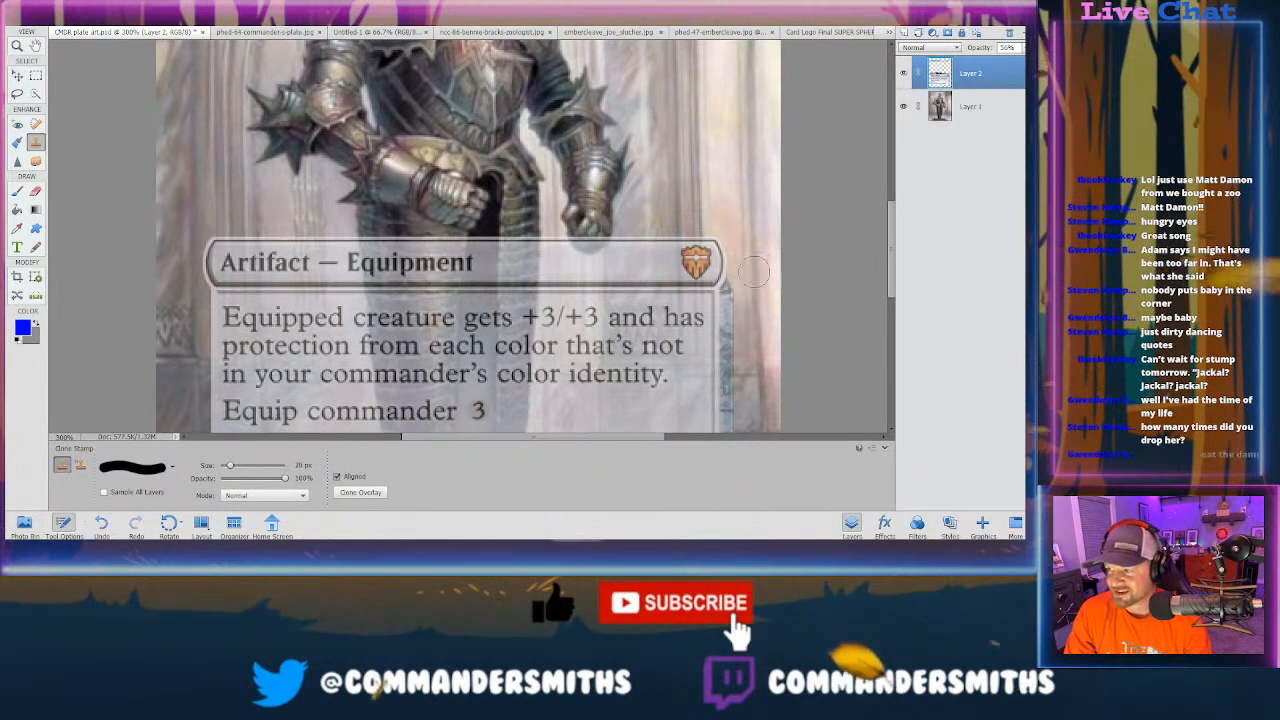
key(bracketleft)
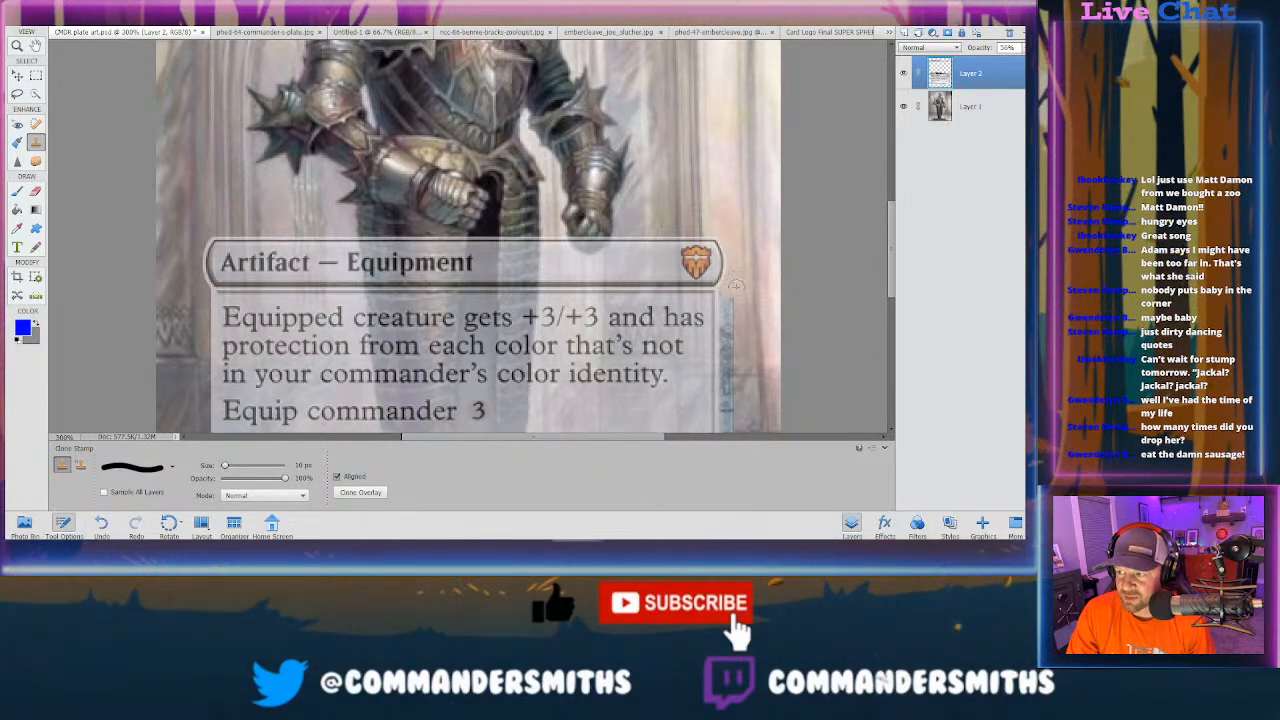
Step: Select a tall, narrow strip of artwork along the rules text box's right edge with the Rectangular Marquee
scroll(731, 290, down, 2)
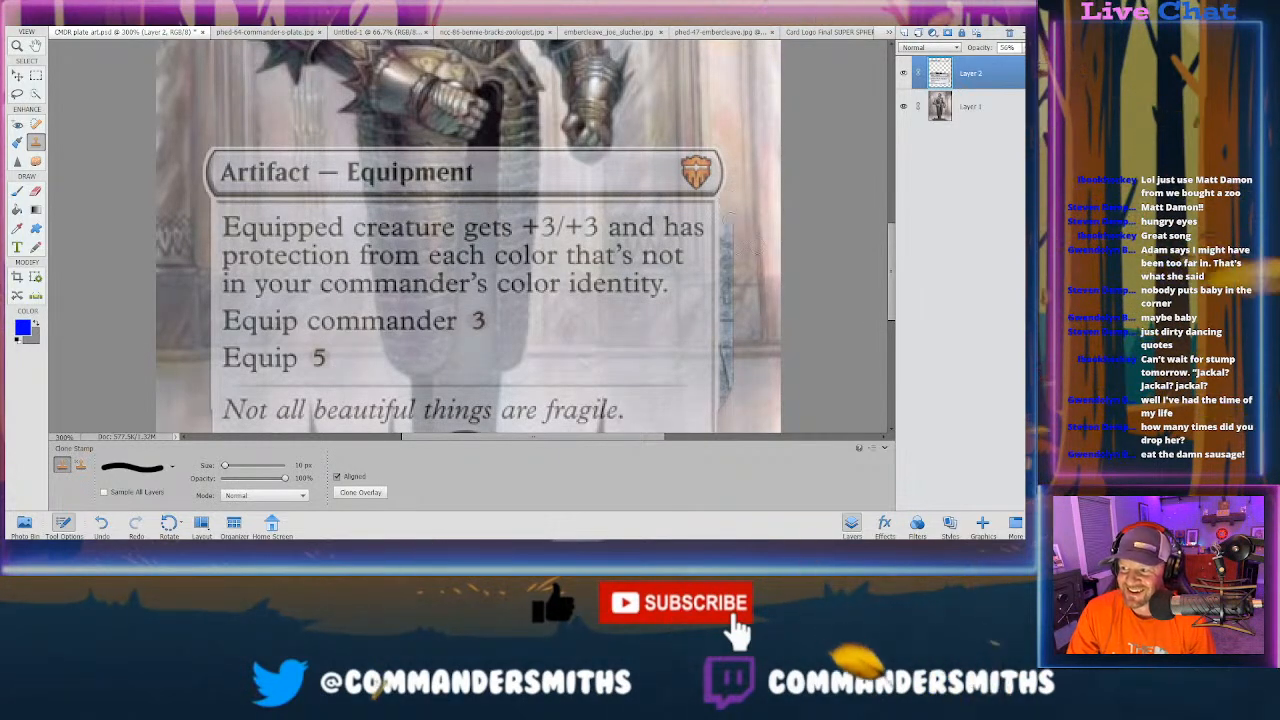
scroll(728, 209, down, 1)
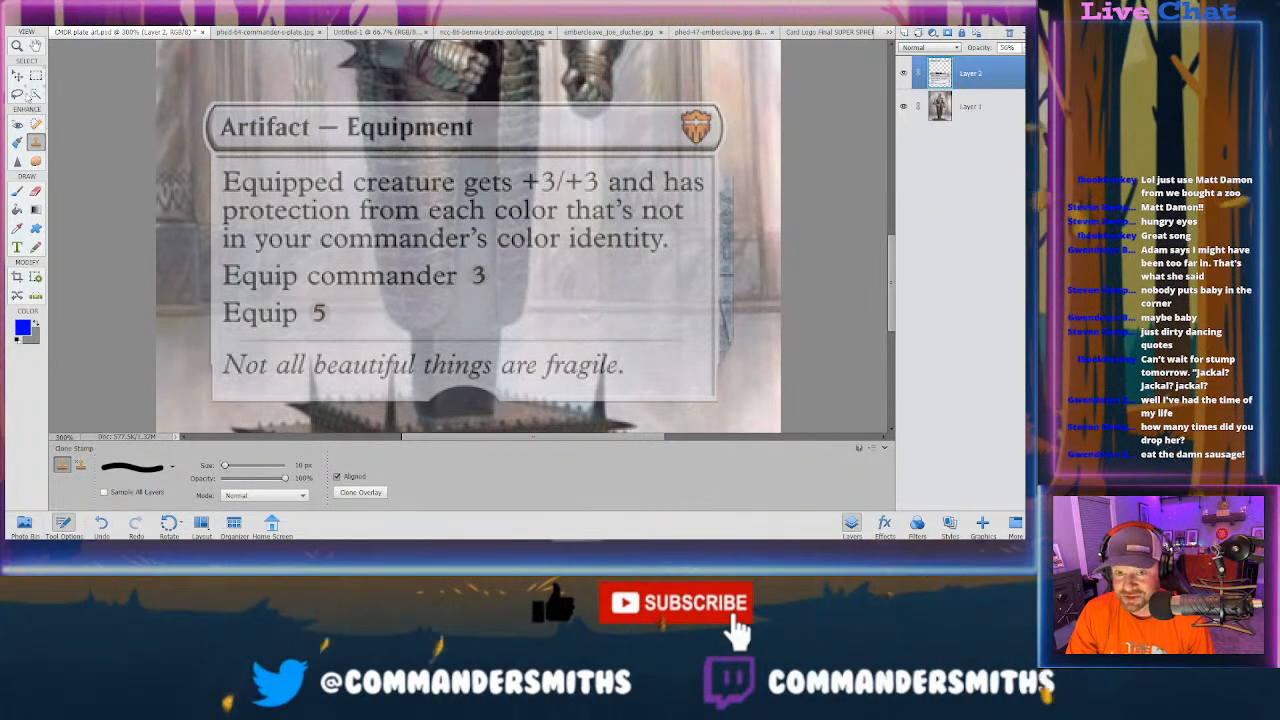
key(m)
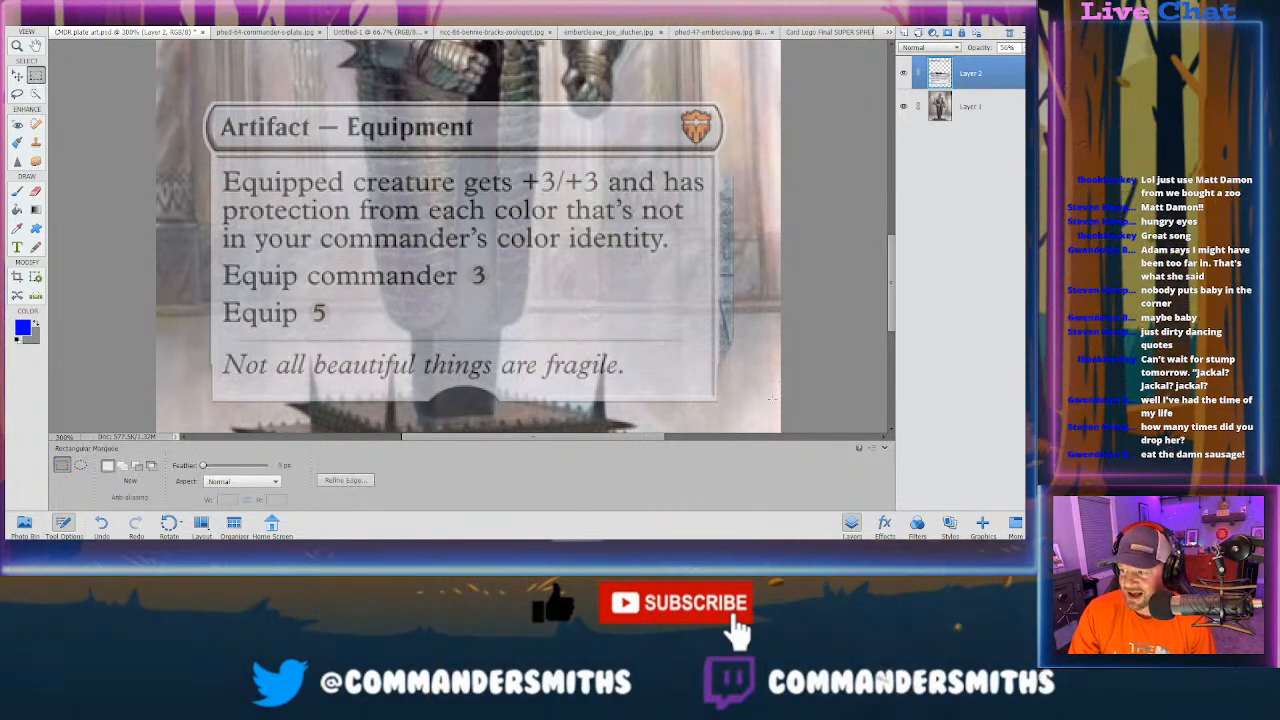
drag(738, 395, 720, 148)
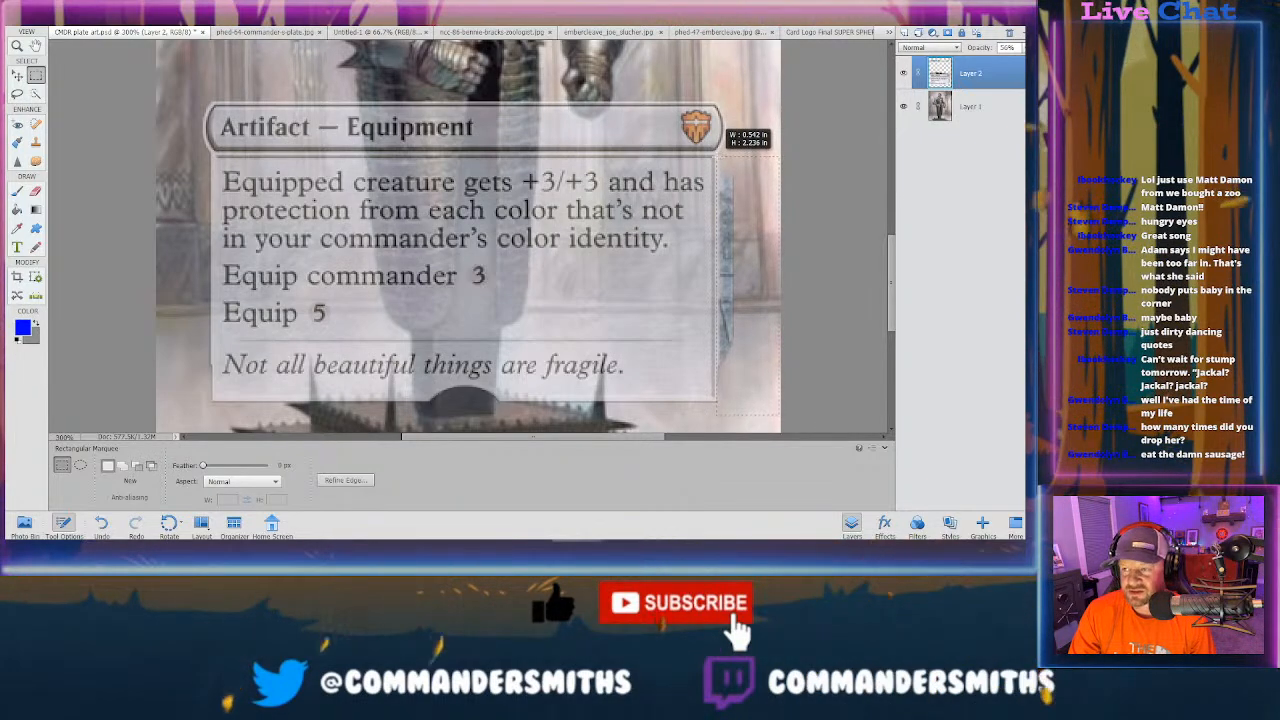
drag(717, 156, 719, 154)
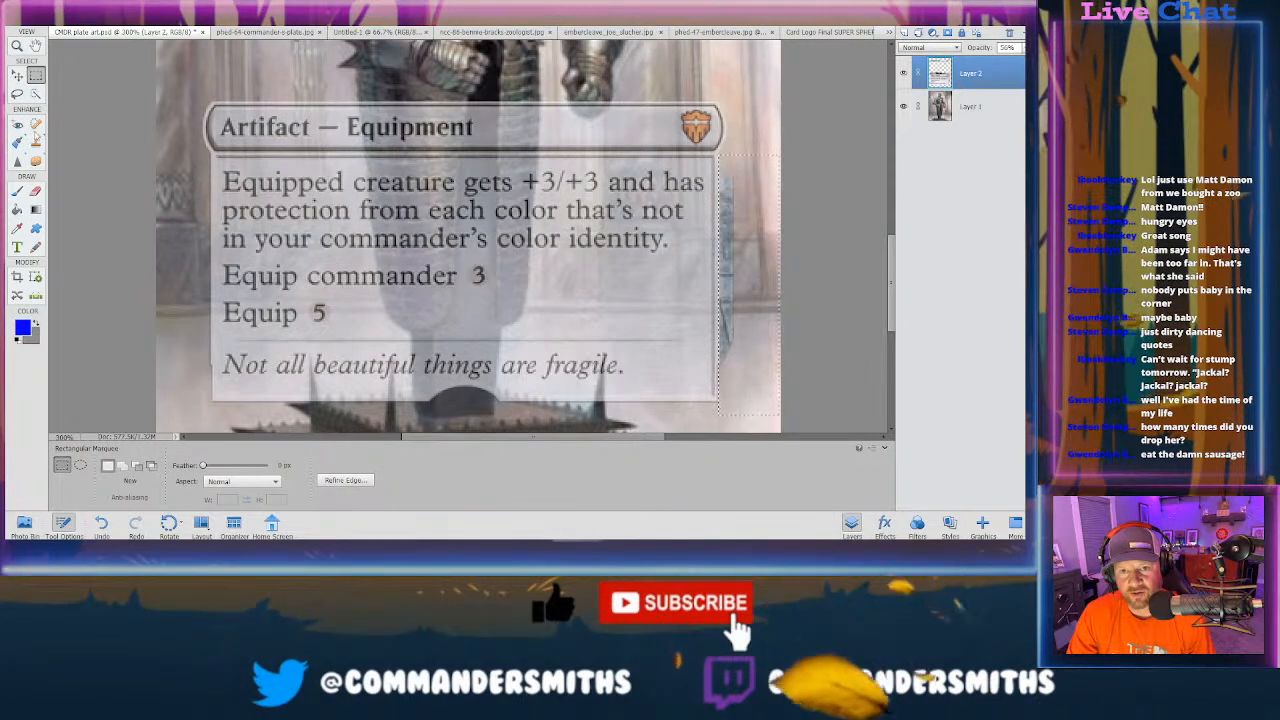
Step: Clone away the blue frame remnant inside the strip along the text box's right edge, and remove the selection
key(s)
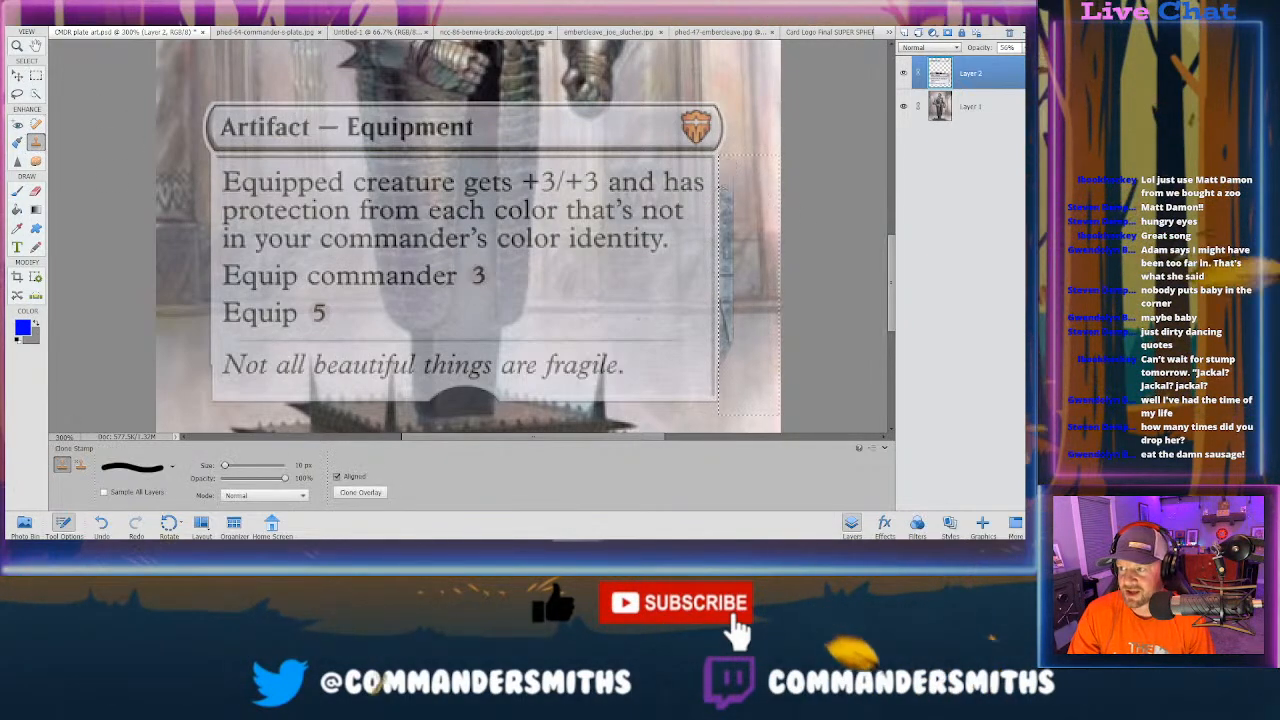
alt+click(738, 179)
mouse_move(728, 260)
mouse_down()
mouse_move(729, 295)
mouse_move(727, 350)
mouse_up()
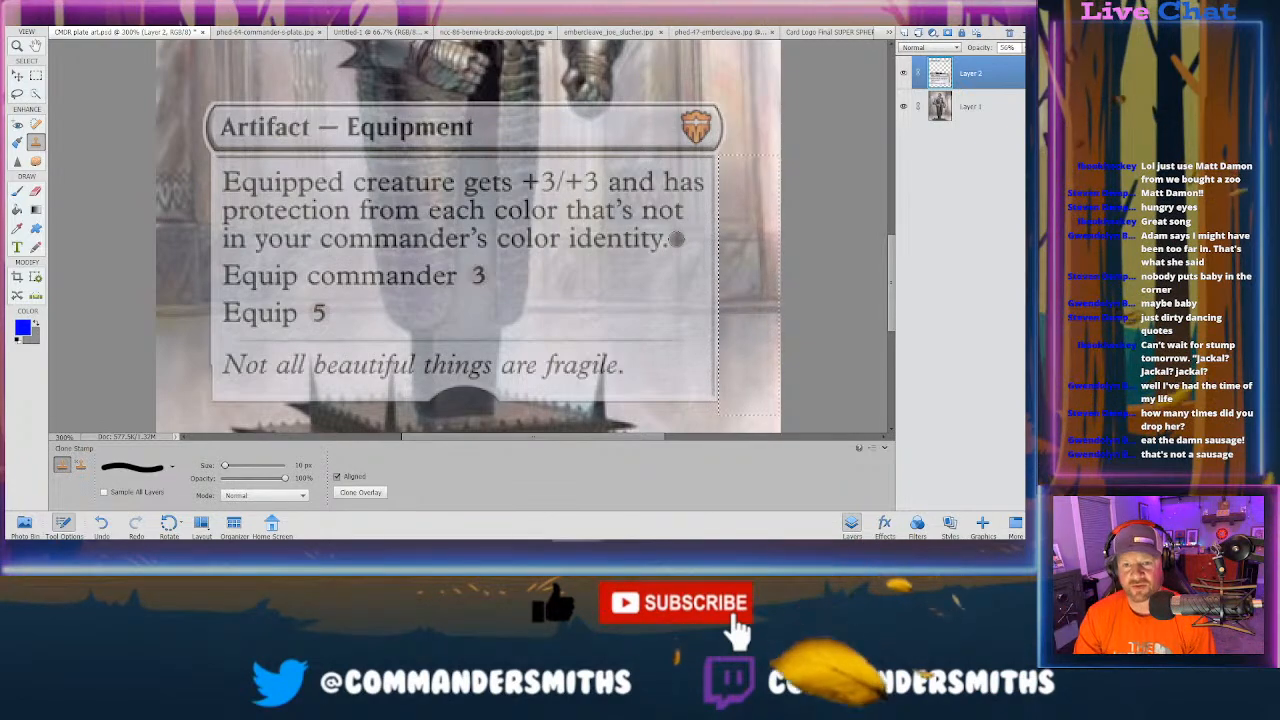
key(m)
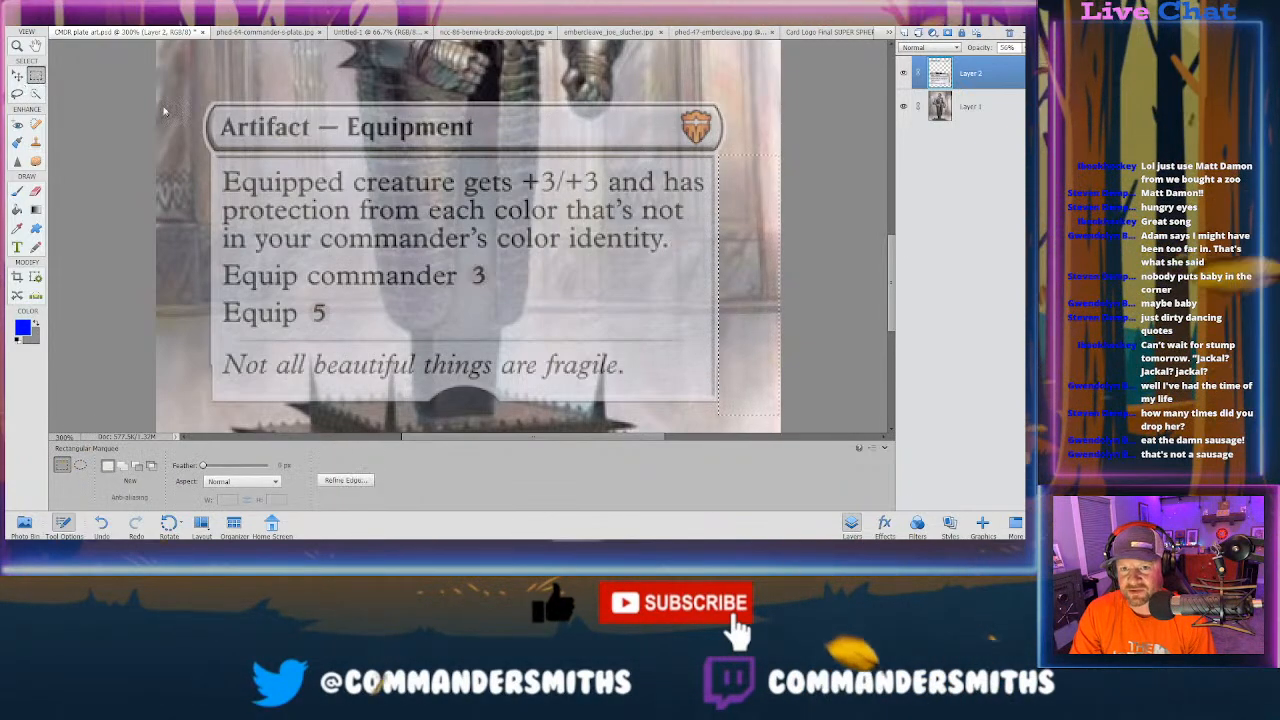
right_click(757, 237)
click(781, 242)
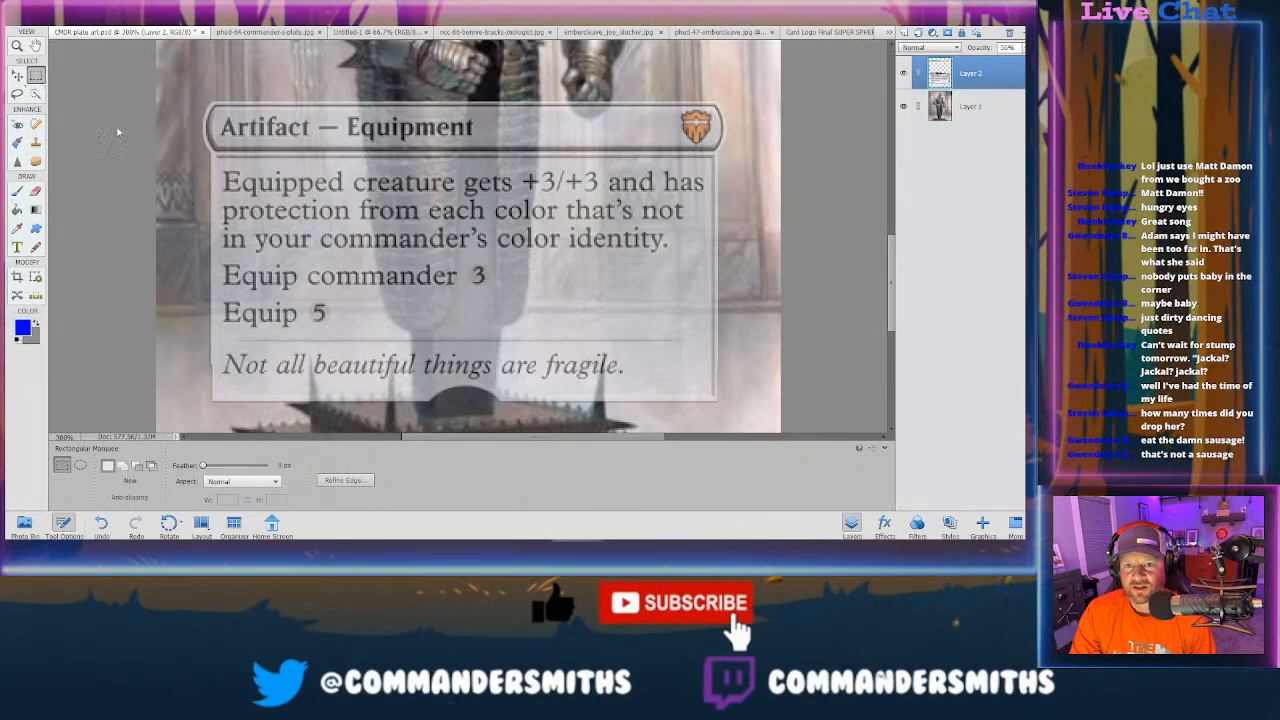
Step: Reselect the strip outside the text box's right edge, about 0.51 by 2.14 in, and touch it up with the Clone Stamp
drag(776, 398, 722, 310)
drag(744, 200, 717, 150)
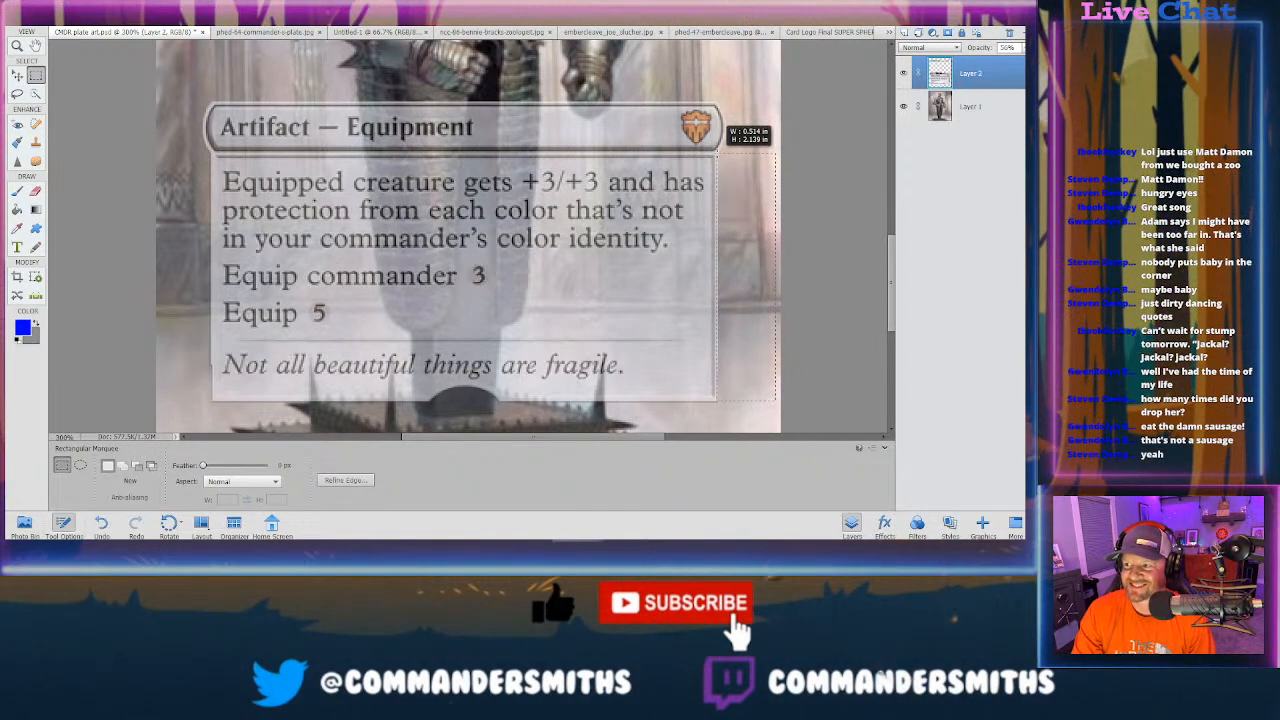
key(s)
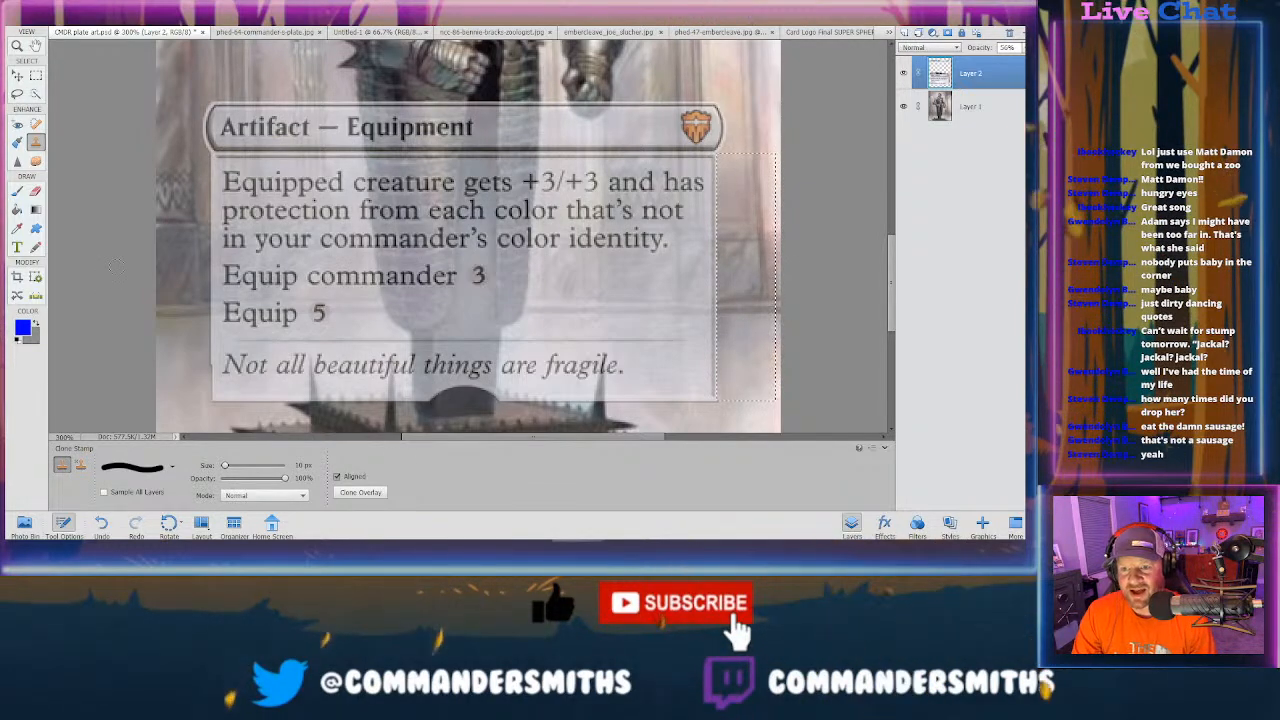
key(m)
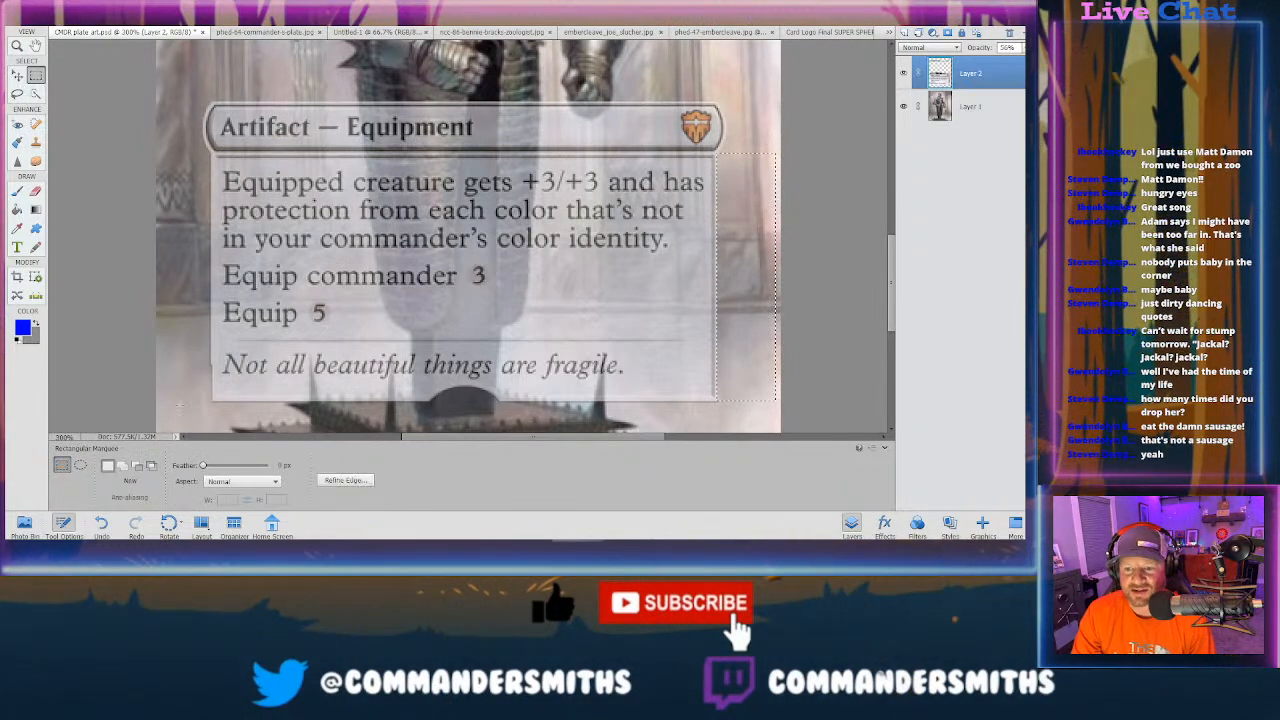
Step: Select a strip along the text box's left edge, clean it with the Clone Stamp, and remove the selection
drag(177, 407, 215, 125)
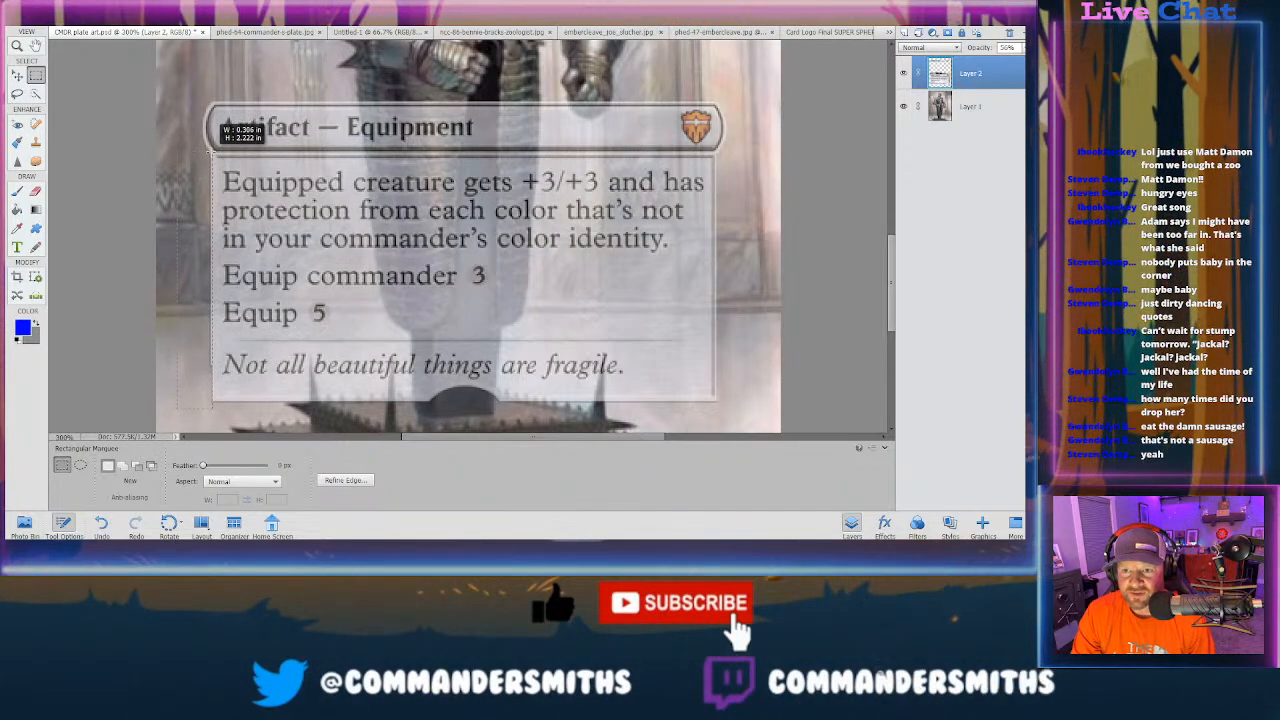
key(s)
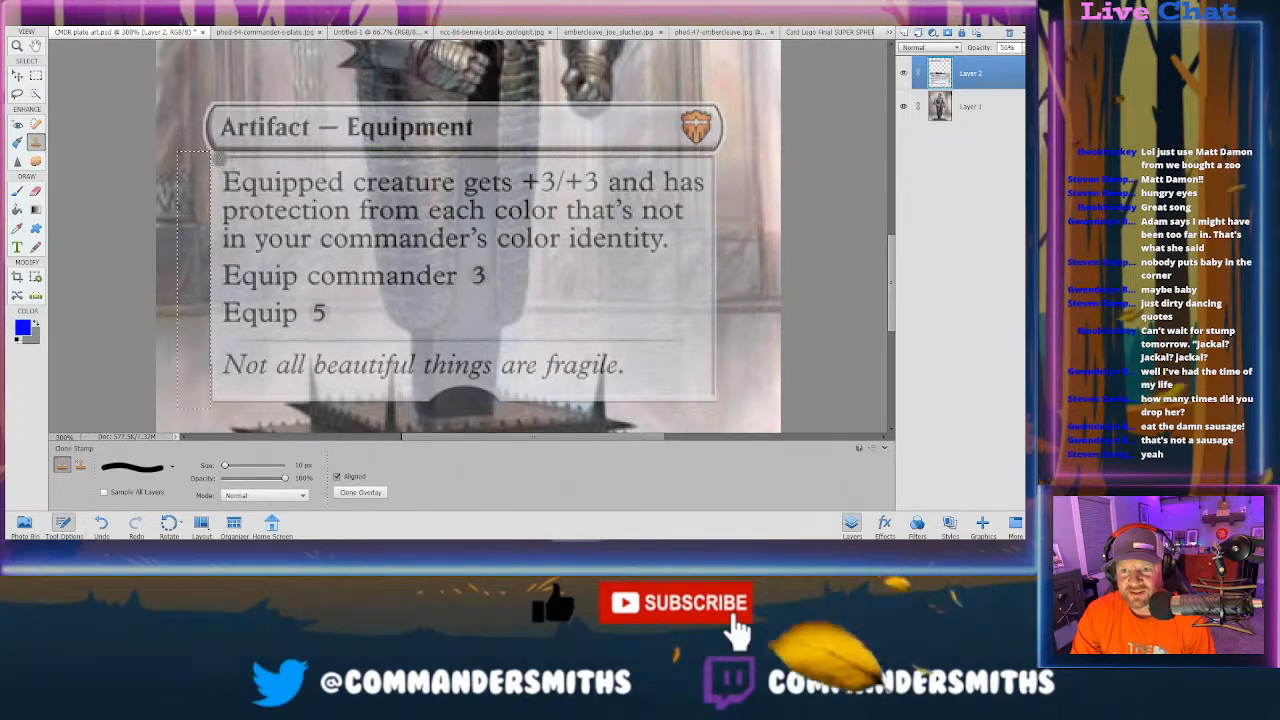
key(m)
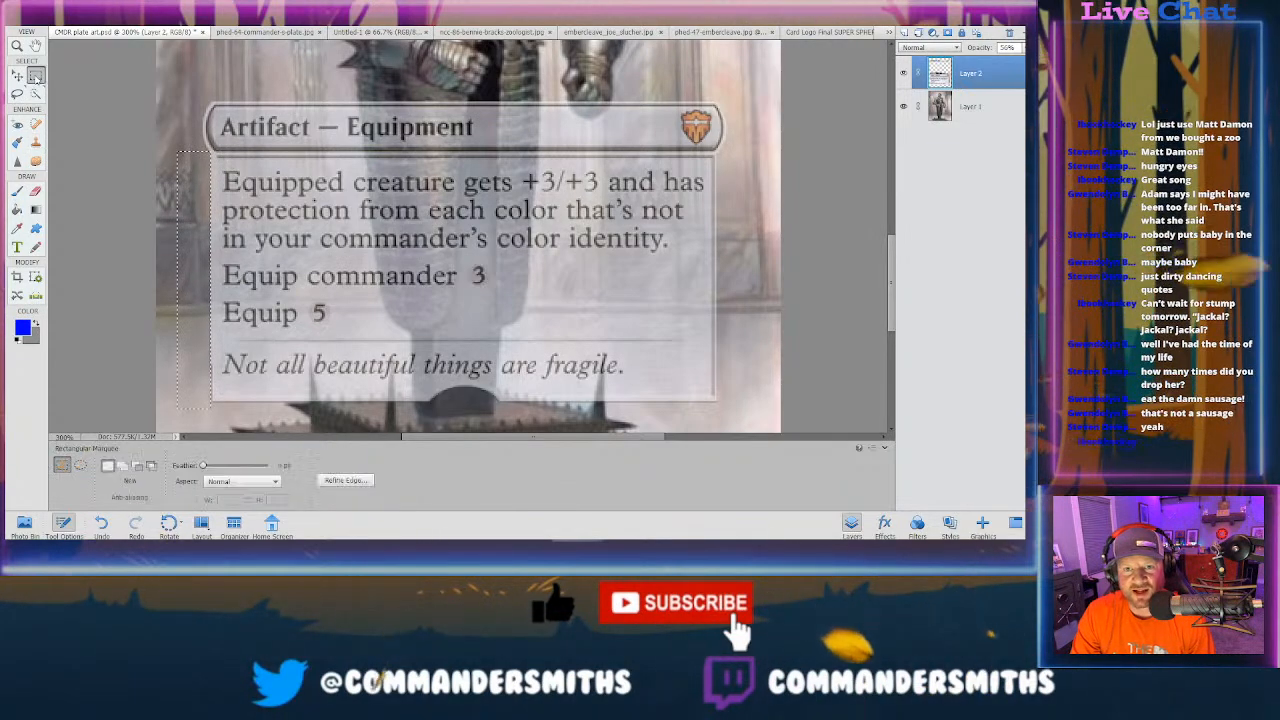
right_click(192, 194)
click(200, 201)
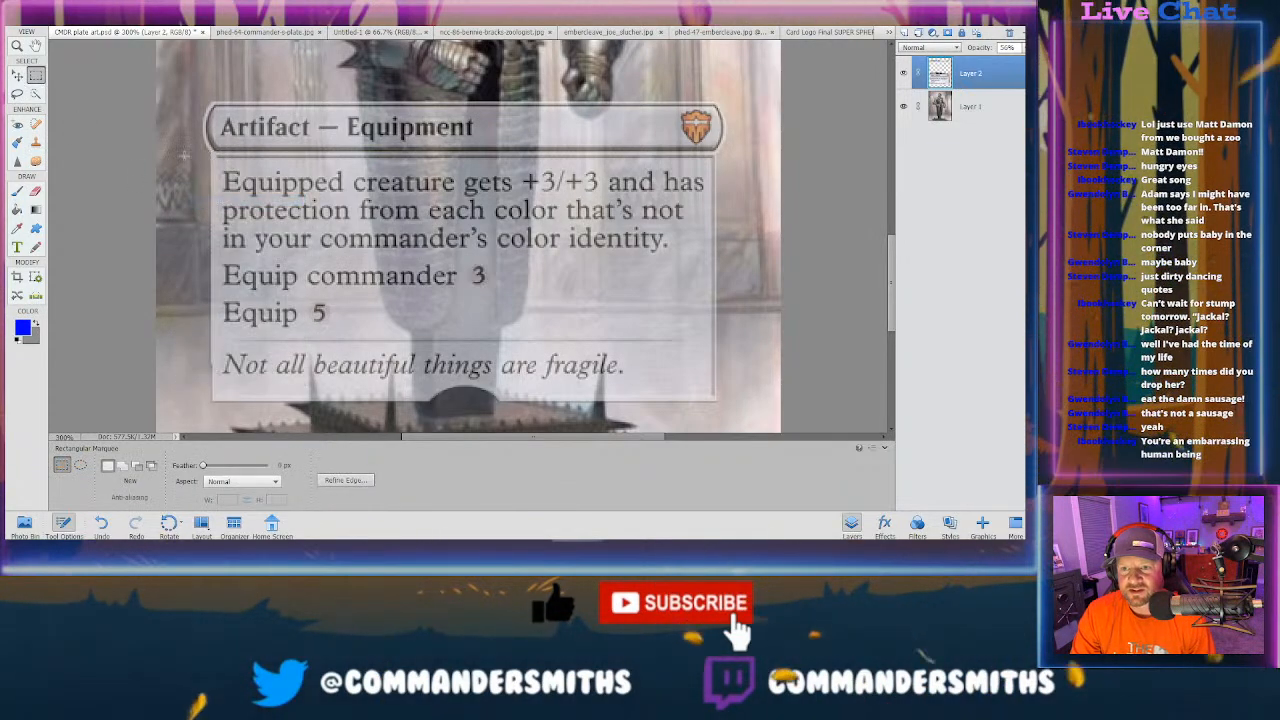
Step: Reselect a slightly wider strip, about 0.33 by 2.31 in, over the text box's left edge, clone away the leftover edge, and deselect
drag(175, 418, 211, 243)
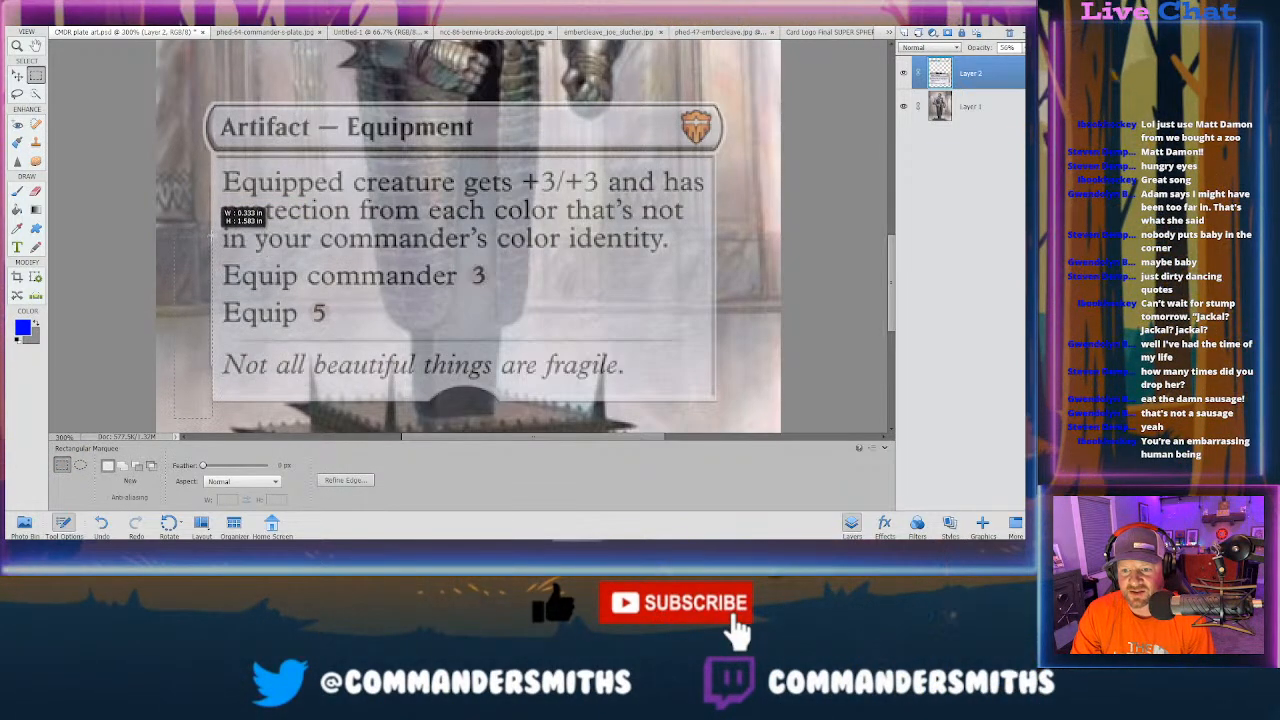
drag(216, 150, 211, 152)
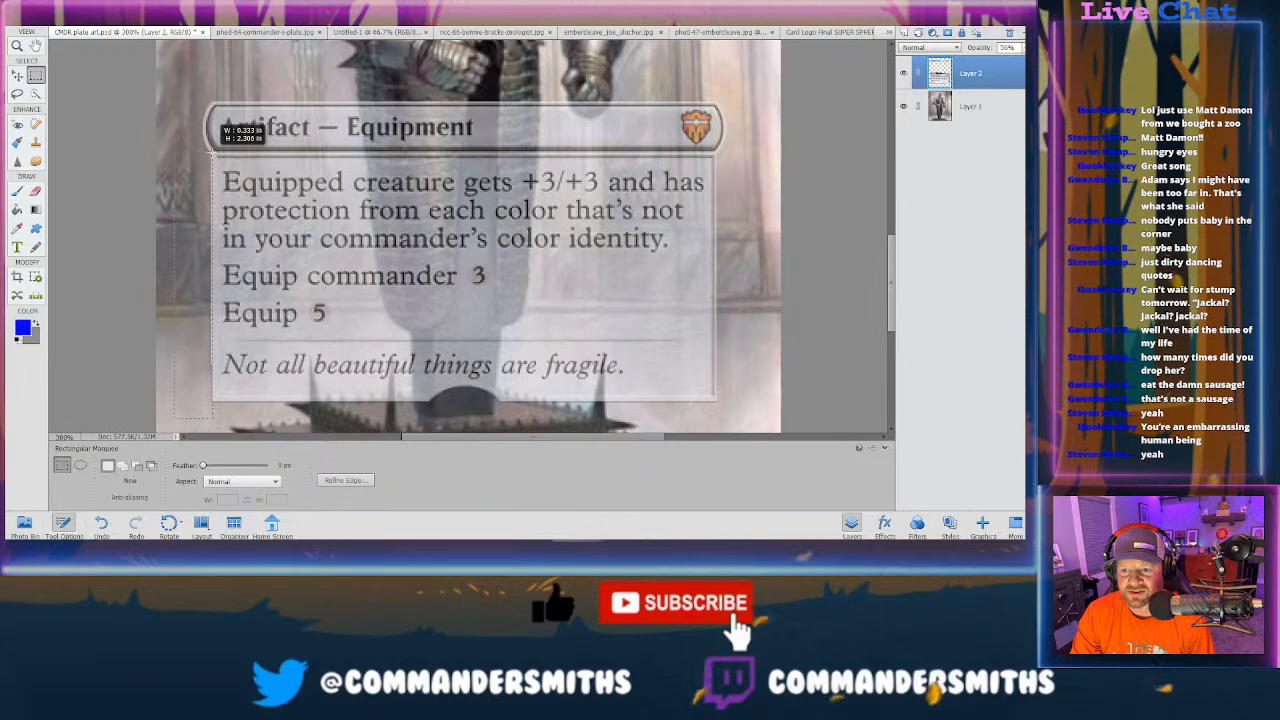
click(35, 142)
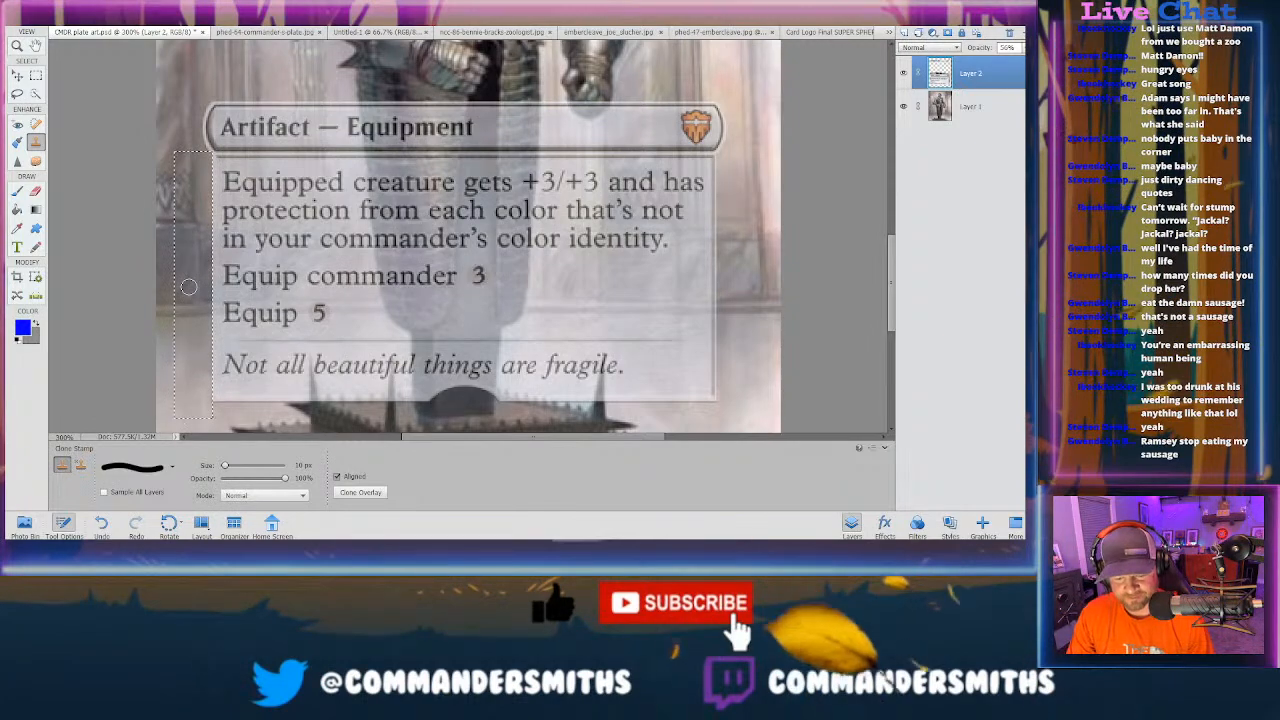
click(36, 75)
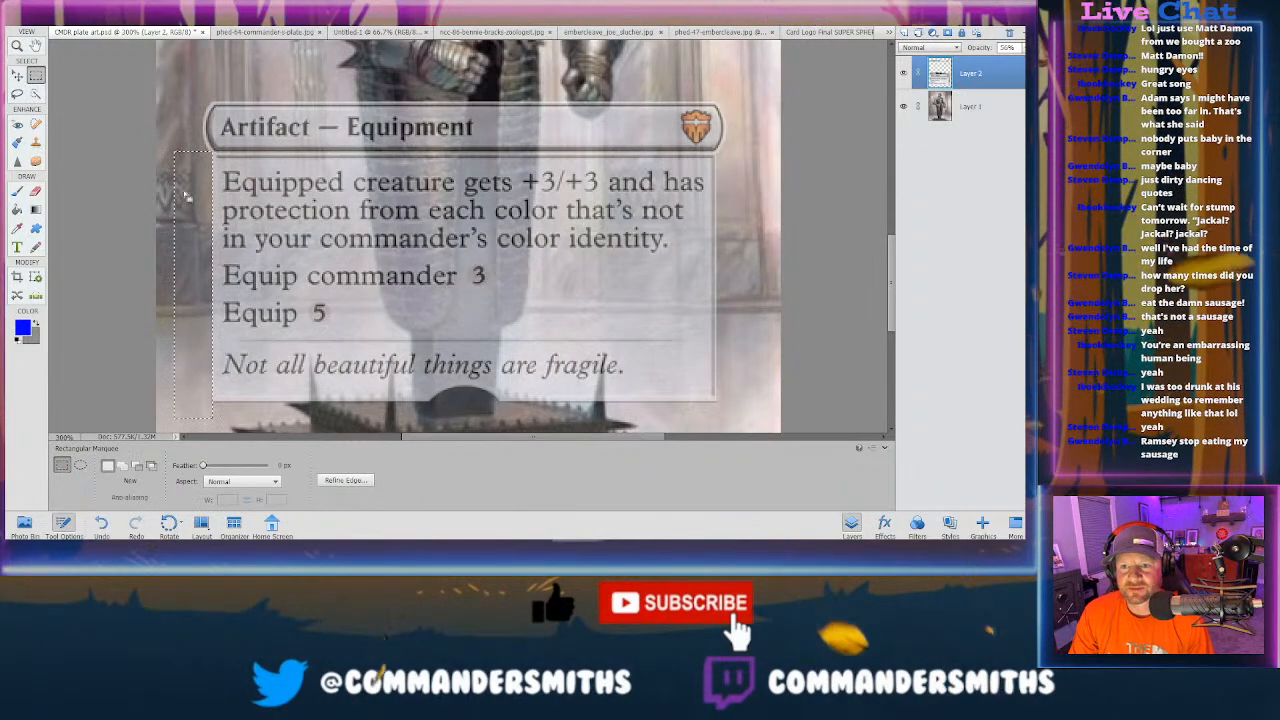
right_click(190, 190)
click(218, 199)
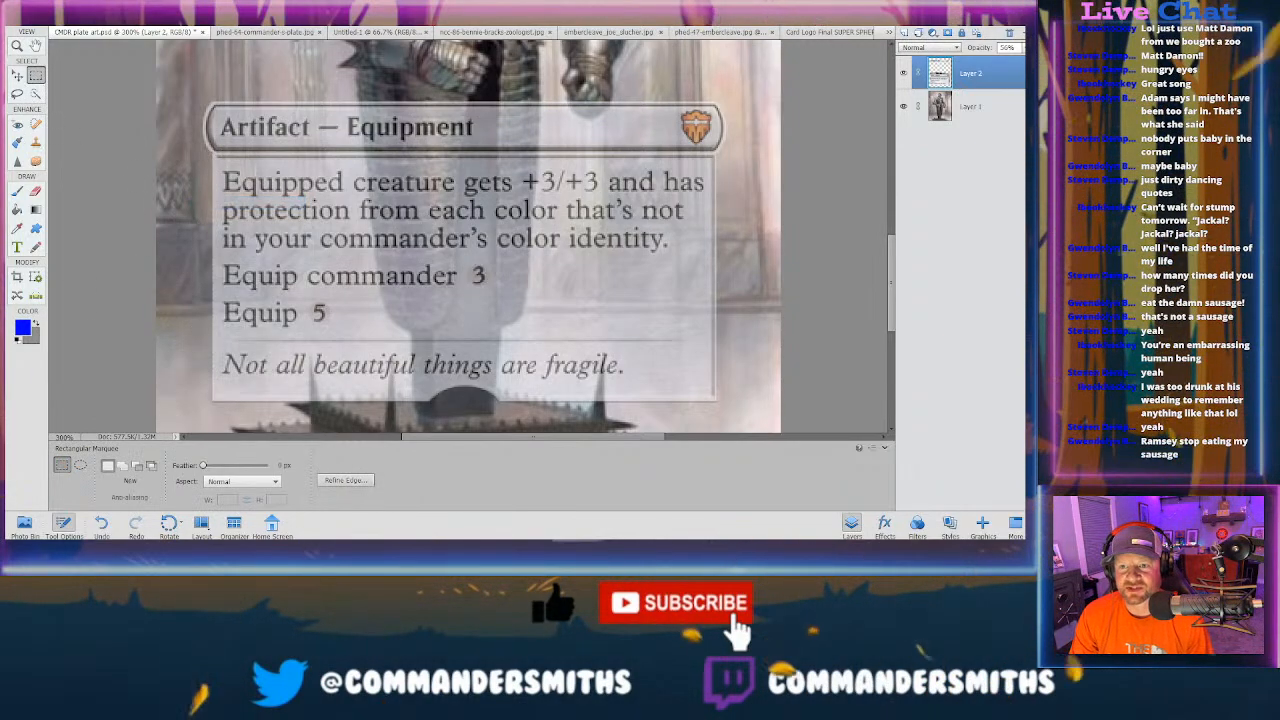
Step: Undo the last Clone Stamp stroke on Layer 2 near the Commander's Plate title bar
click(36, 143)
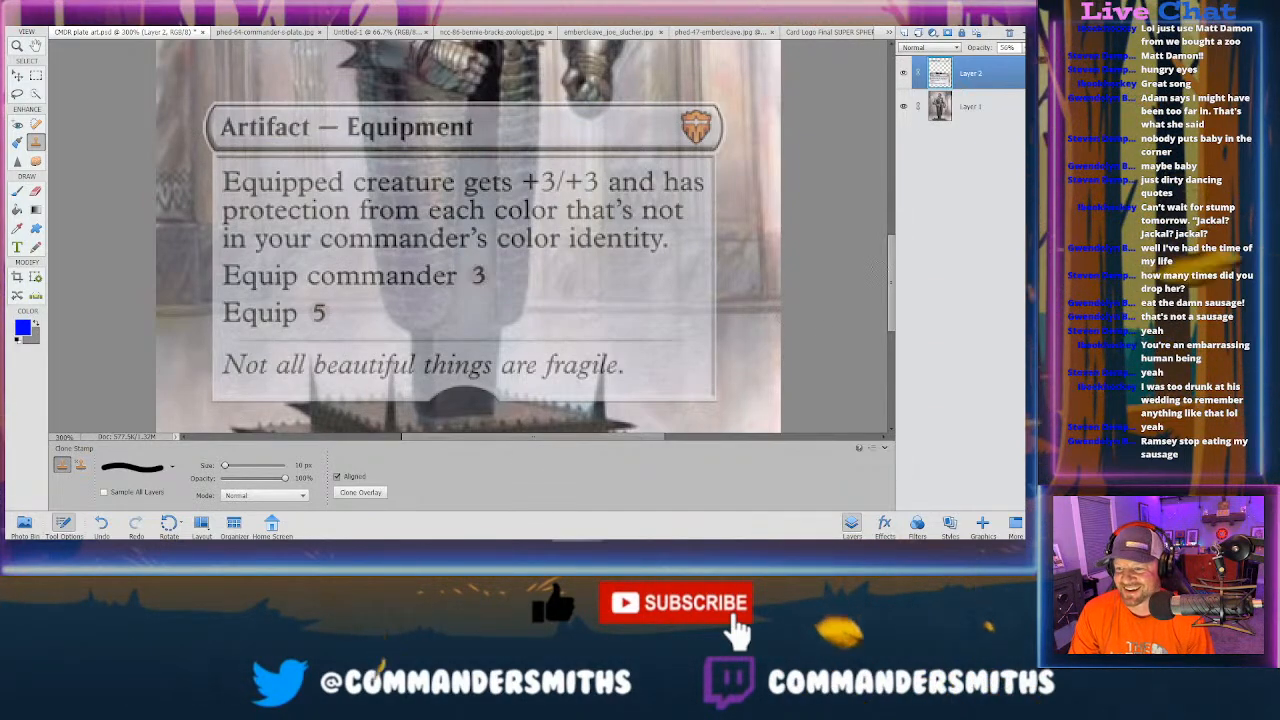
drag(893, 272, 901, 158)
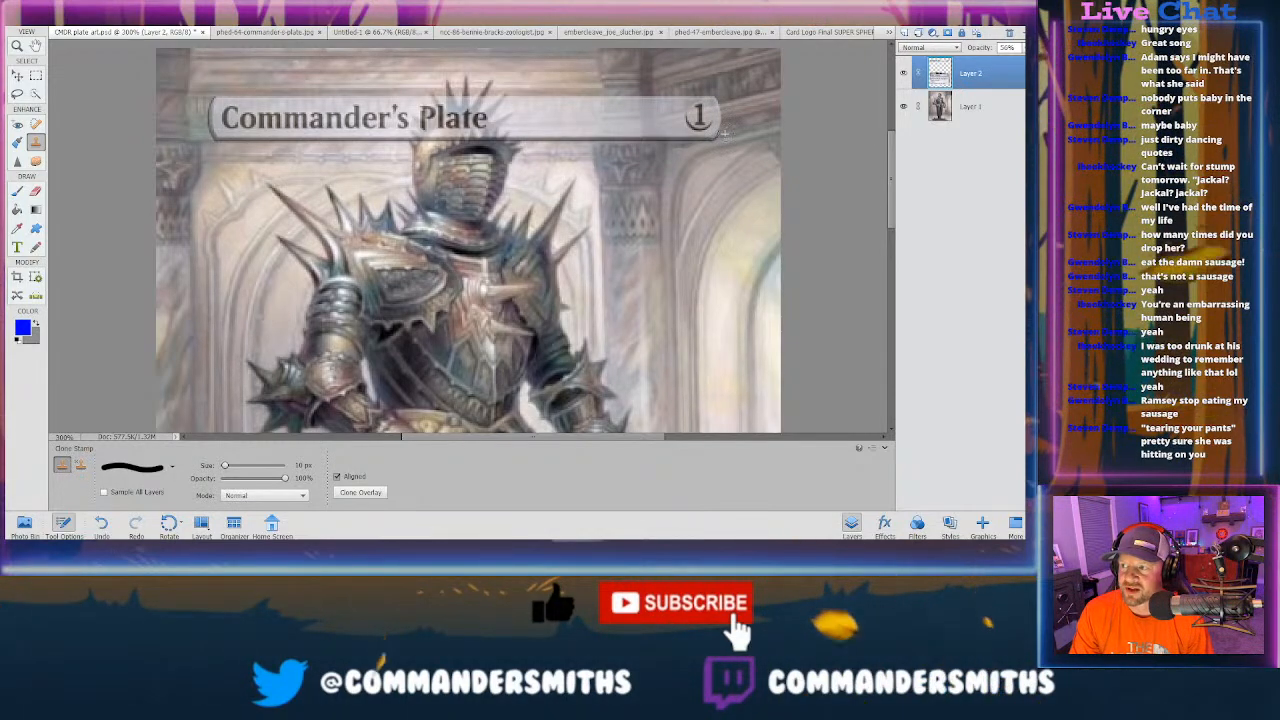
key(ctrl+z)
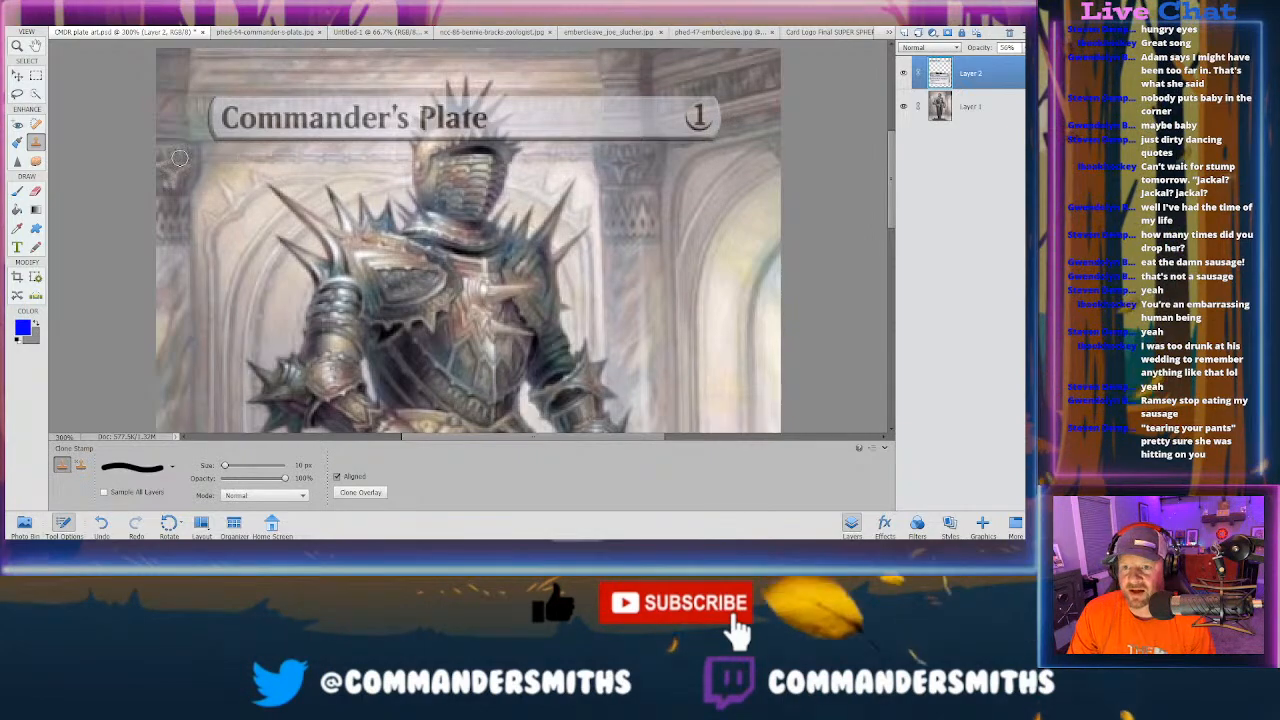
Step: Clone away the part of the title bar covering the knight's helmet on Layer 2 with the 10 px Clone Stamp brush
key(ctrl+1)
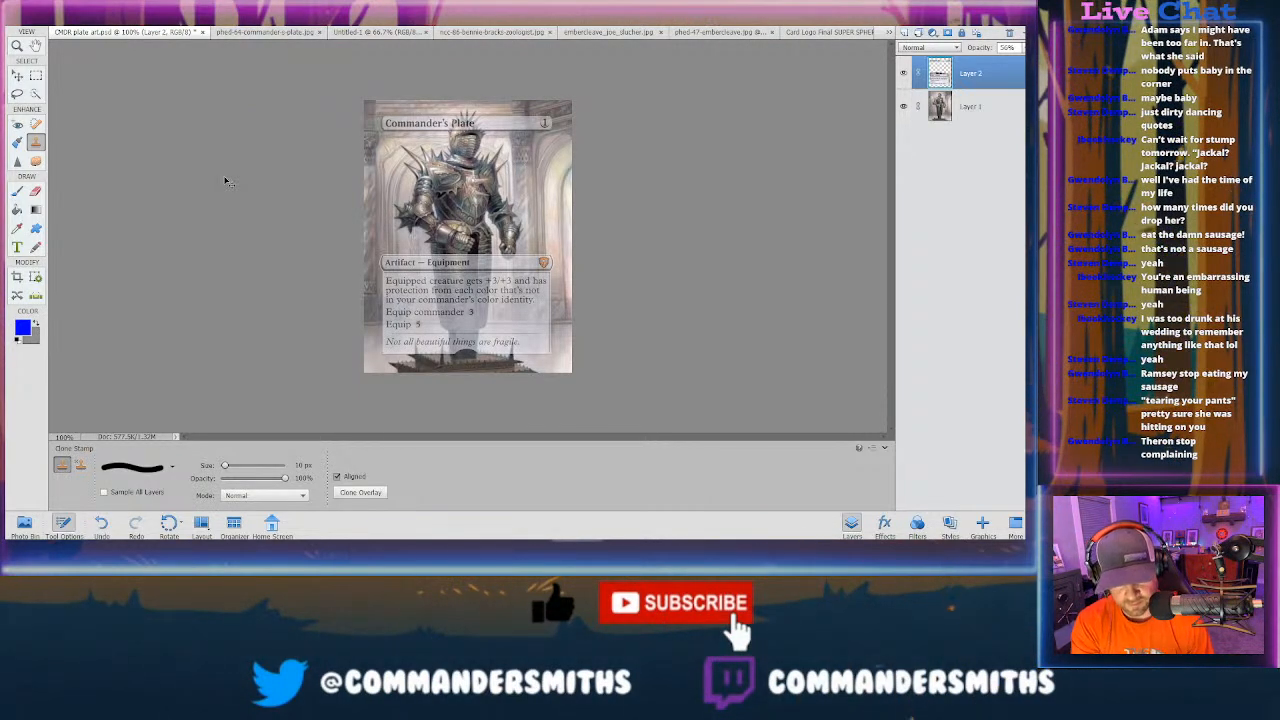
key(ctrl+plus)
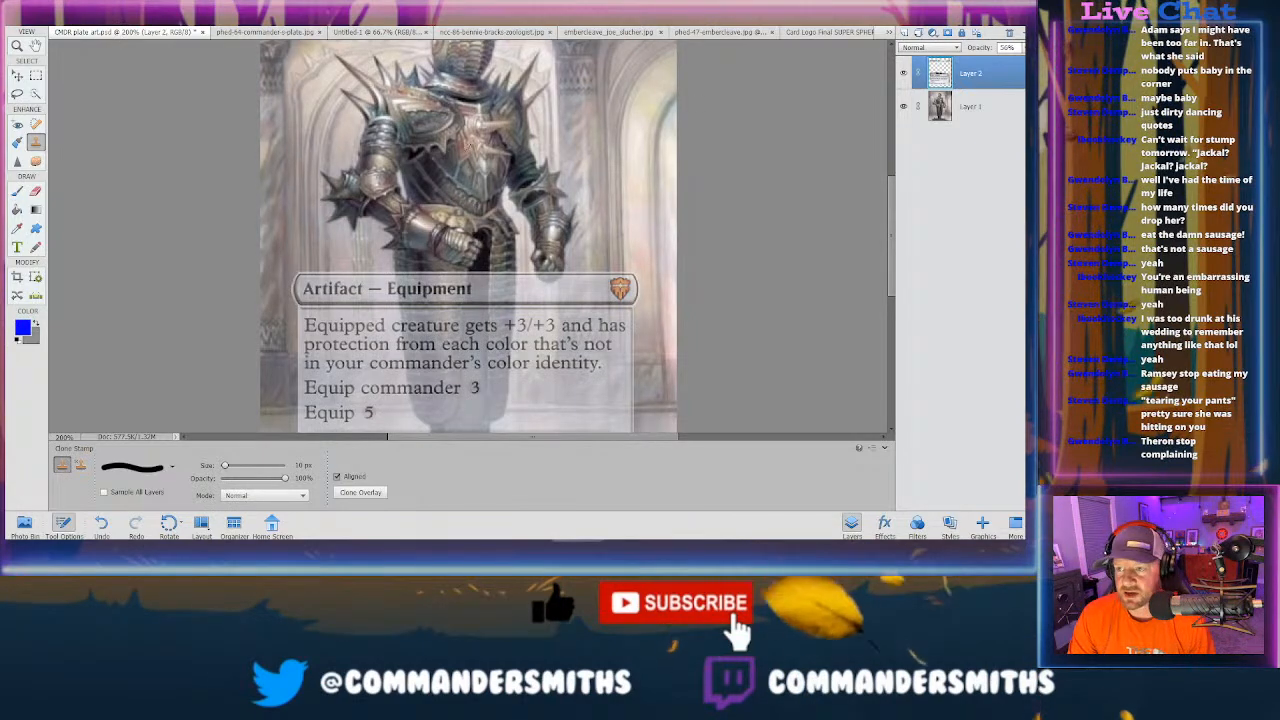
scroll(635, 103, up, 5)
scroll(635, 103, up, 1)
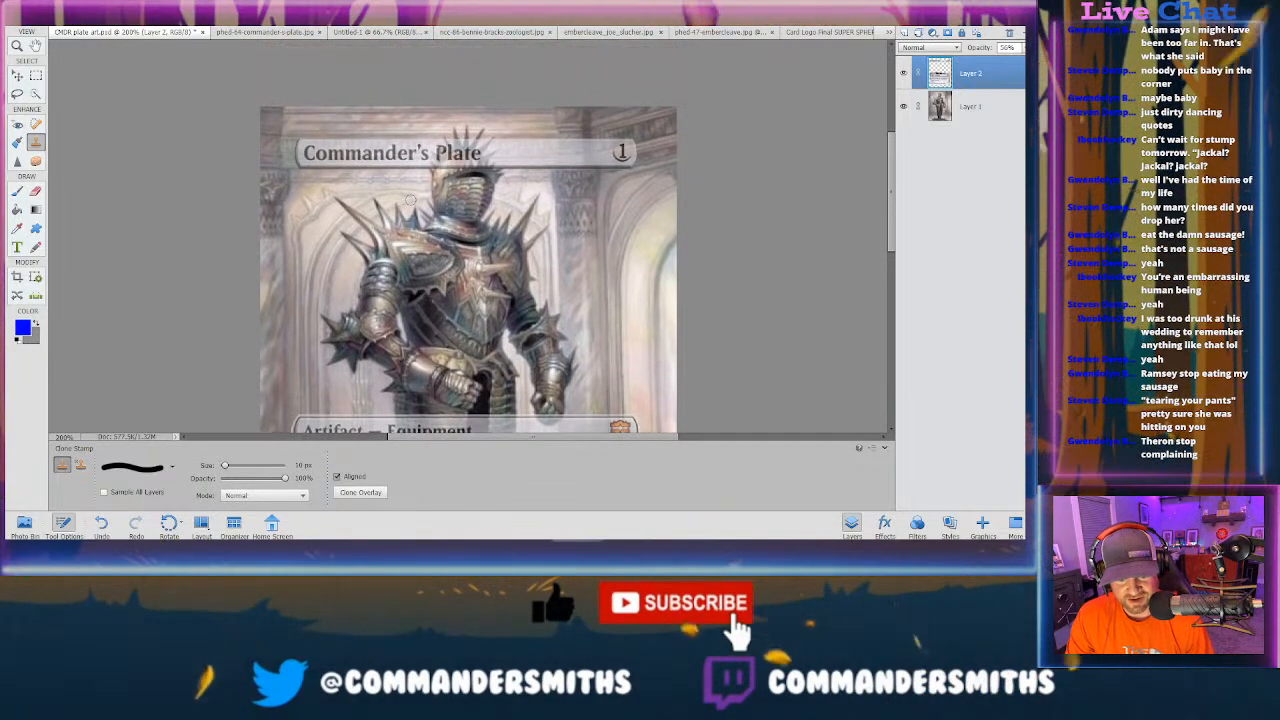
scroll(500, 213, up, 1)
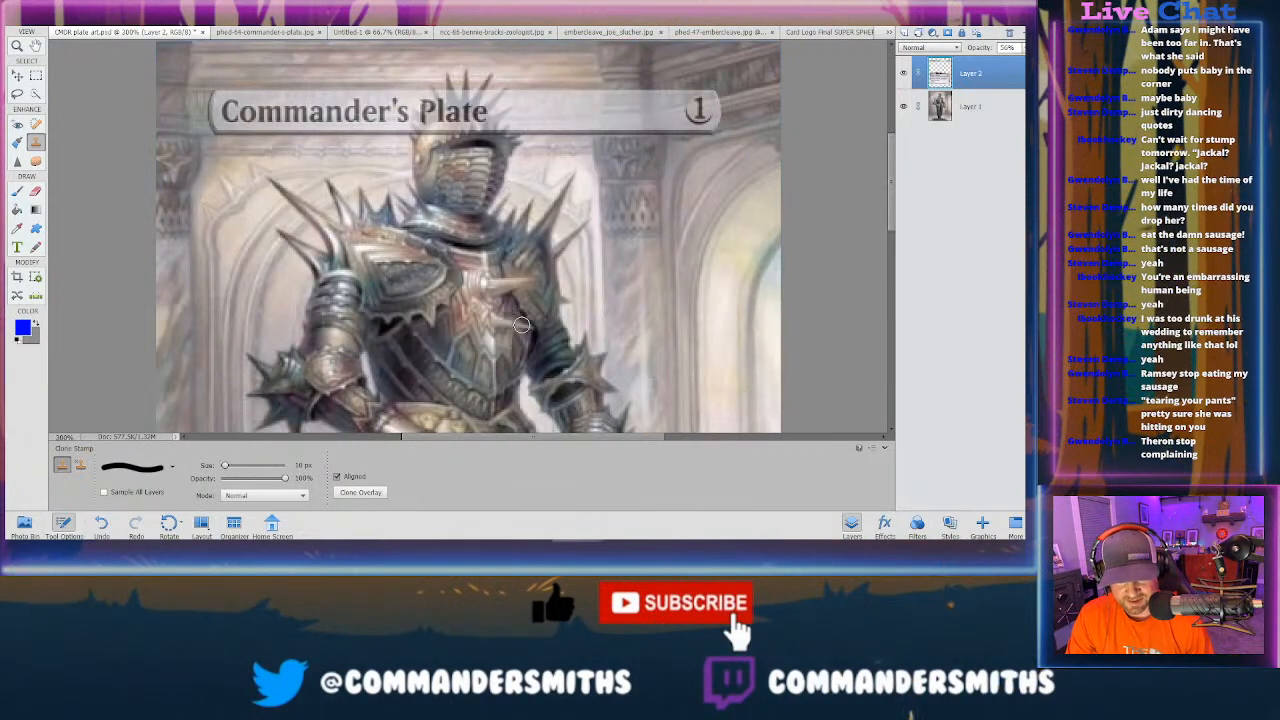
scroll(521, 324, up, 1)
drag(425, 182, 490, 184)
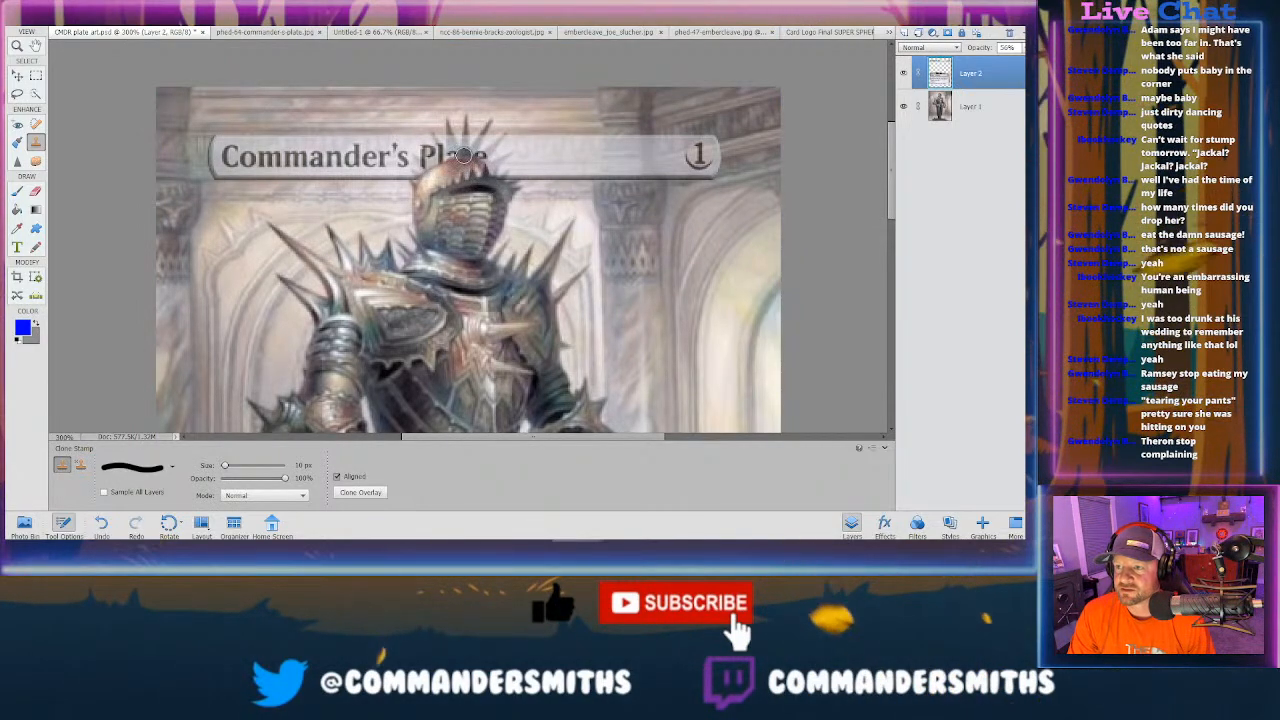
Step: Clone away the title bar and the word Plate's remaining letters around the helmet's spikes with a brush of about 3 px
key(bracketleft)
key(bracketleft)
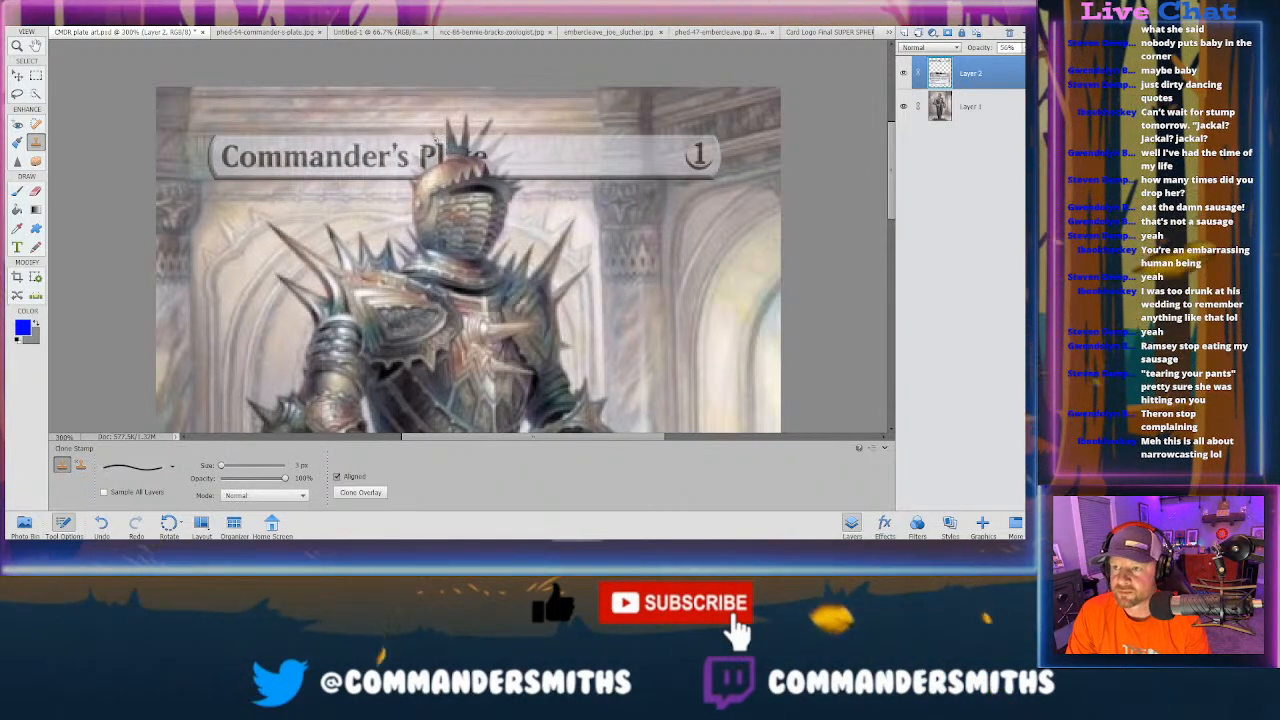
key(bracketleft)
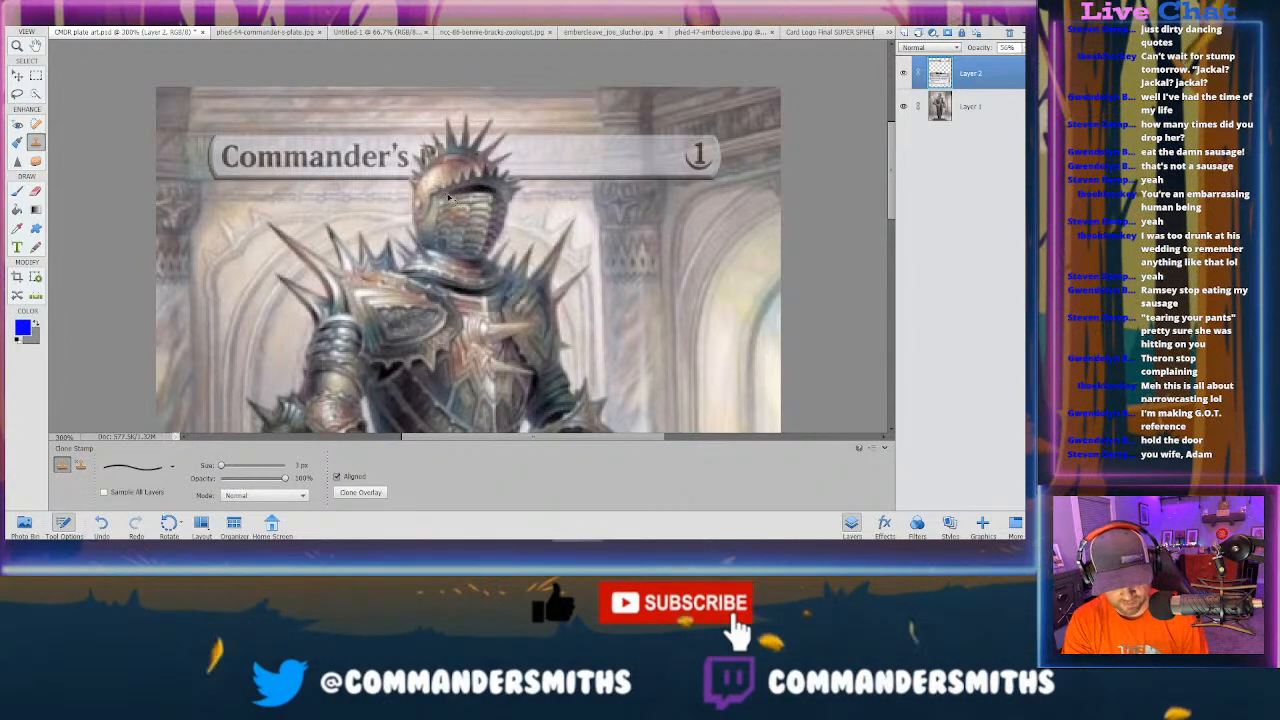
key(ctrl+minus)
key(ctrl+minus)
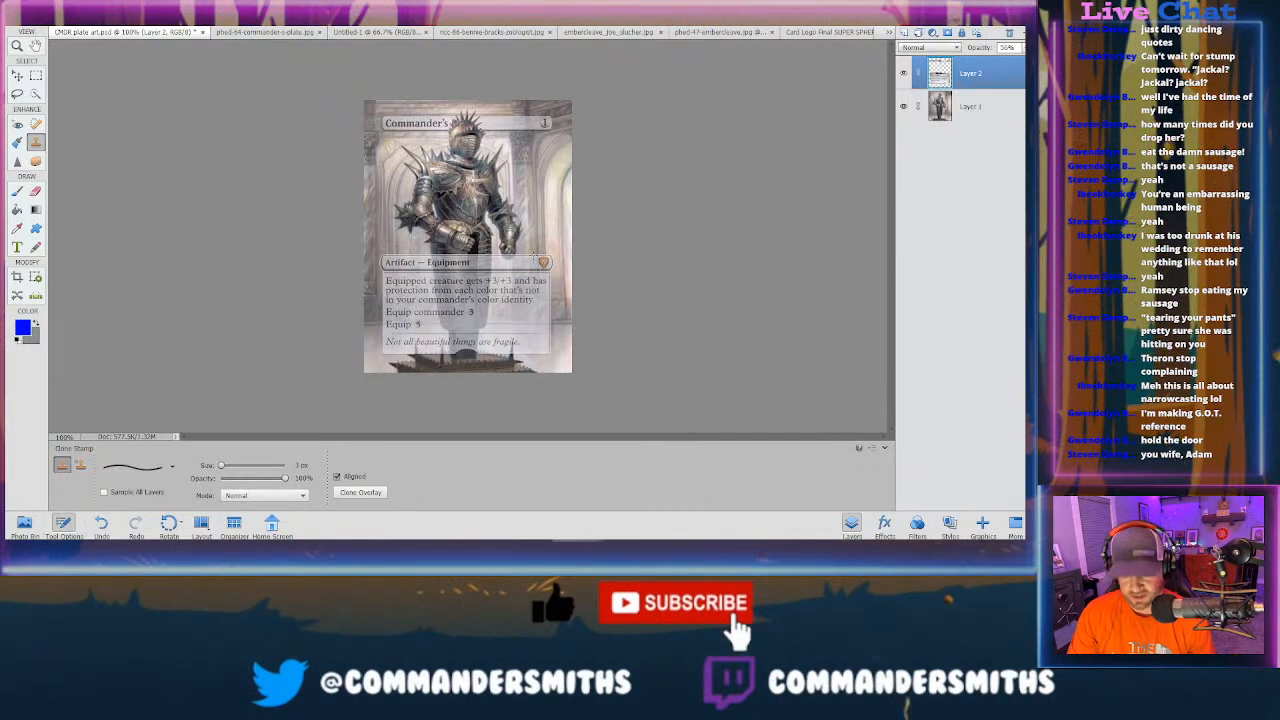
Step: Clone away the part of the type bar covering the knight's lowered fist on Layer 2 with a 5 px Clone Stamp brush
key(ctrl+equal)
key(ctrl+equal)
scroll(468, 236, down, 1)
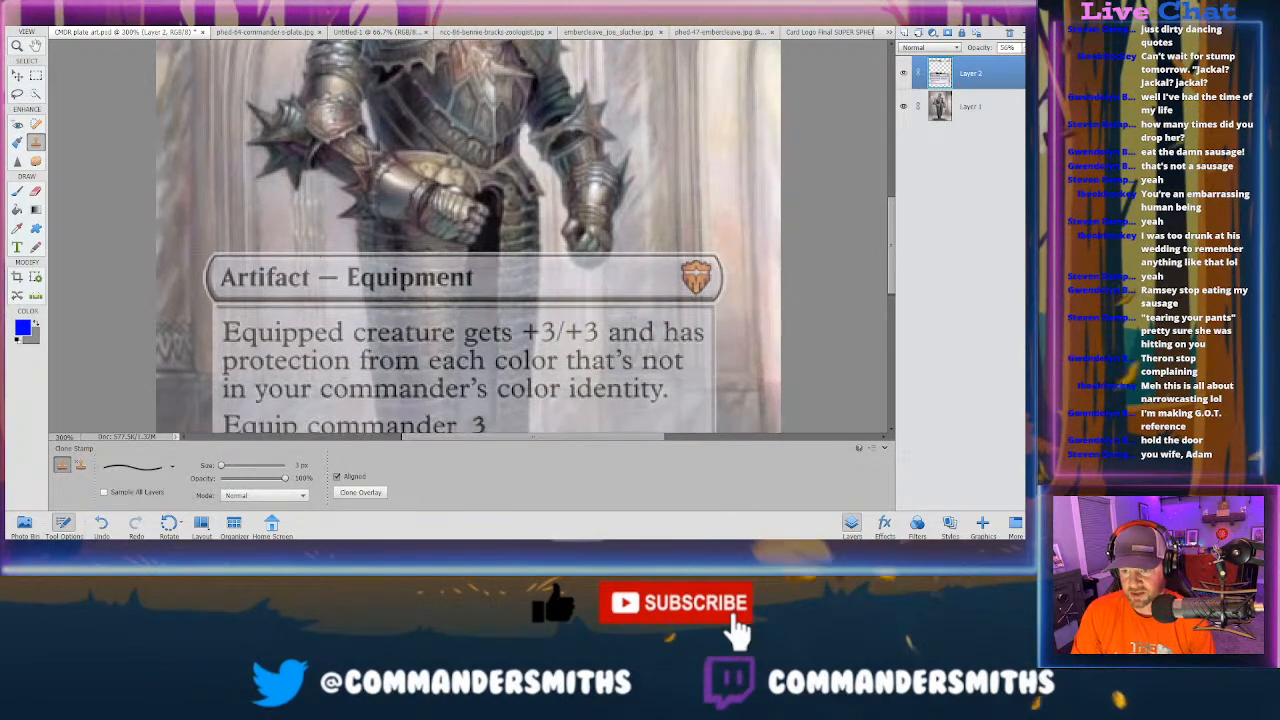
key(bracketright)
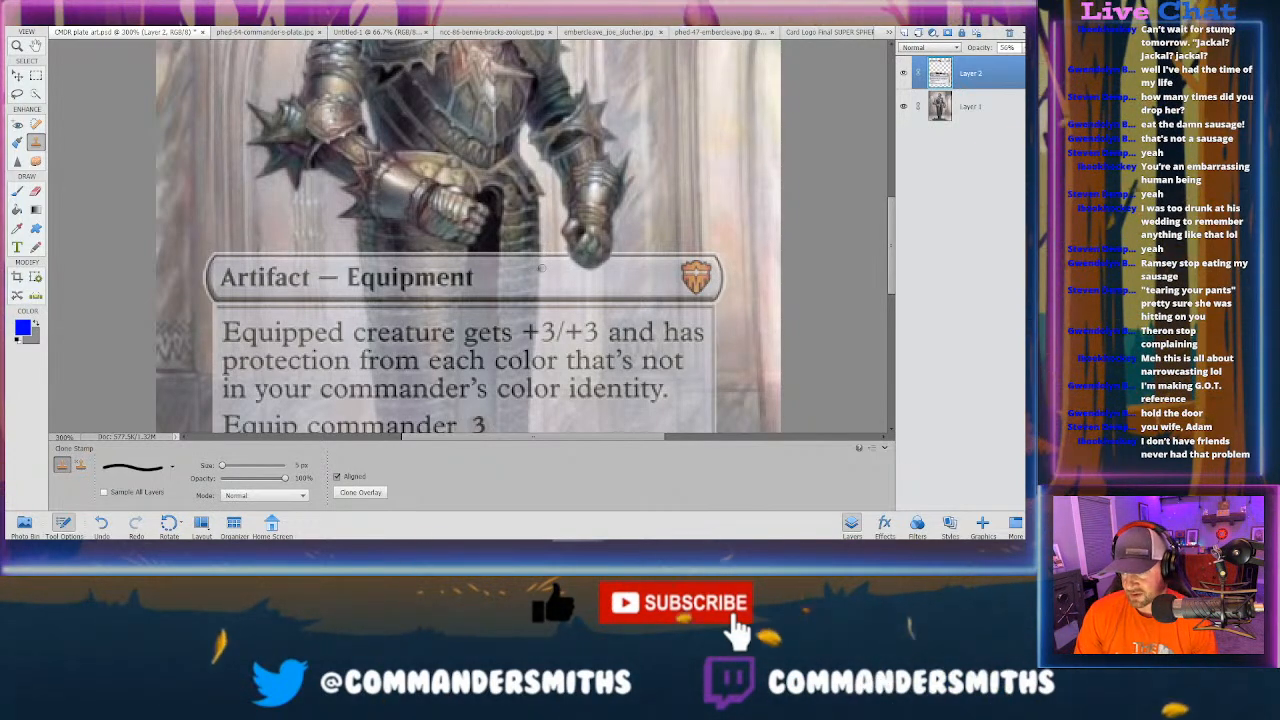
key(ctrl+minus)
key(ctrl+minus)
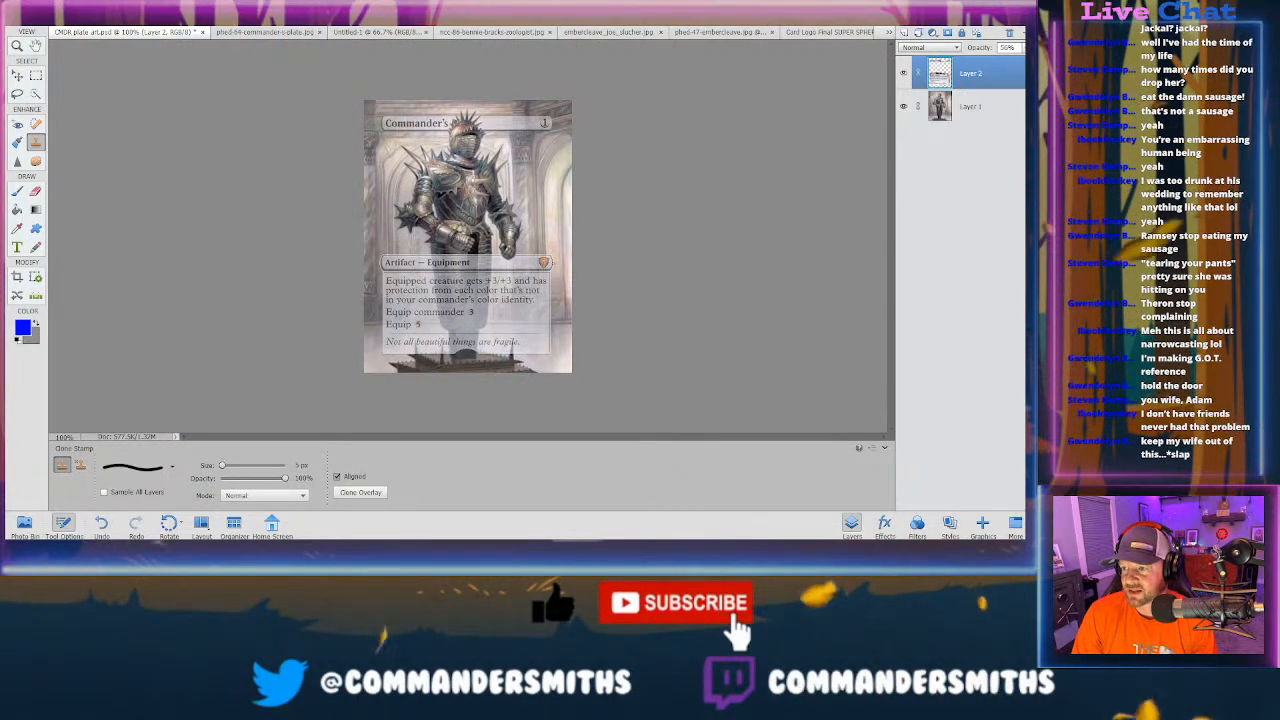
Step: Clone away the orange set symbol from the Artifact — Equipment bar on Layer 2 with the brush at 15 px
key(ctrl+equal)
key(ctrl+equal)
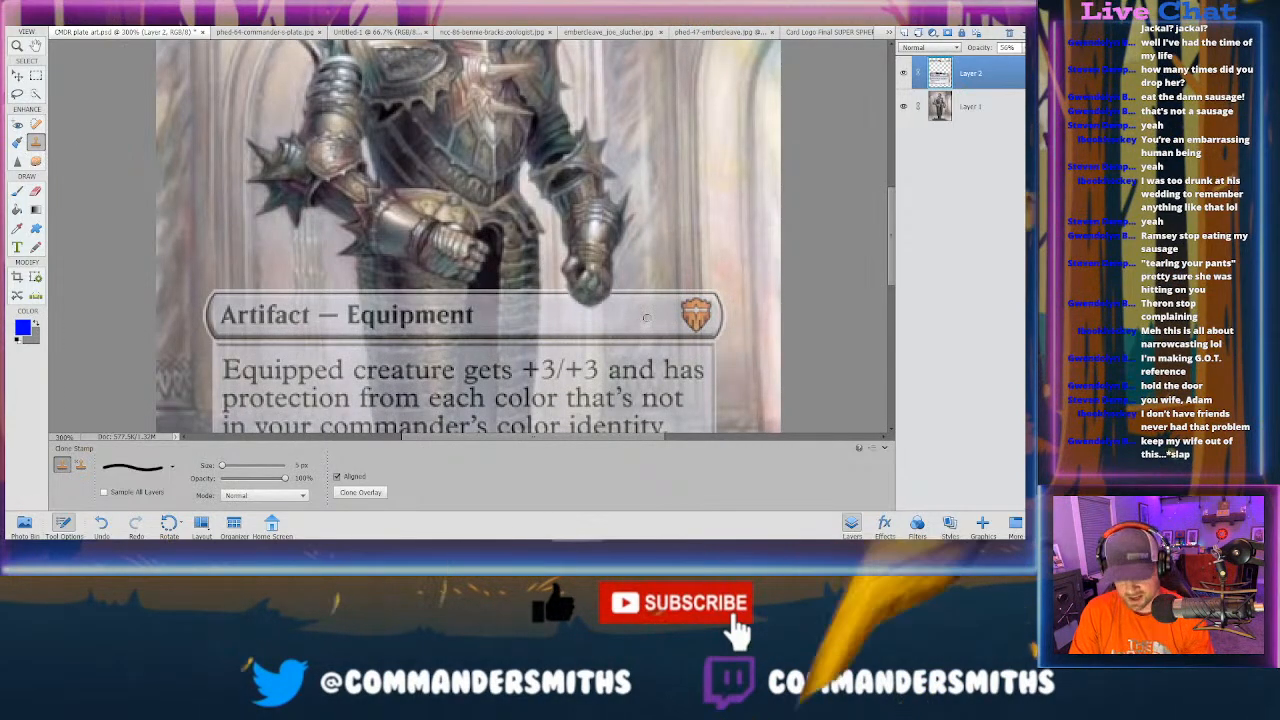
key(bracketright)
key(bracketright)
key(bracketright)
key(bracketright)
key(bracketright)
key(bracketright)
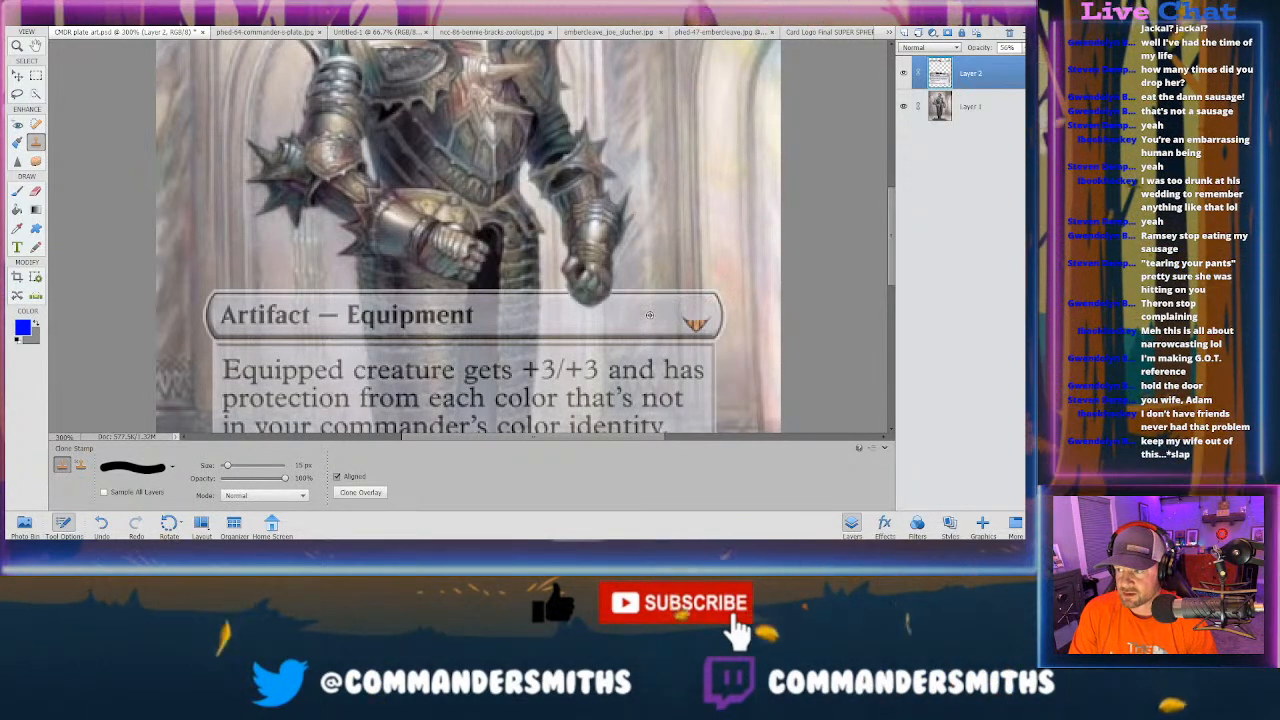
drag(697, 318, 697, 321)
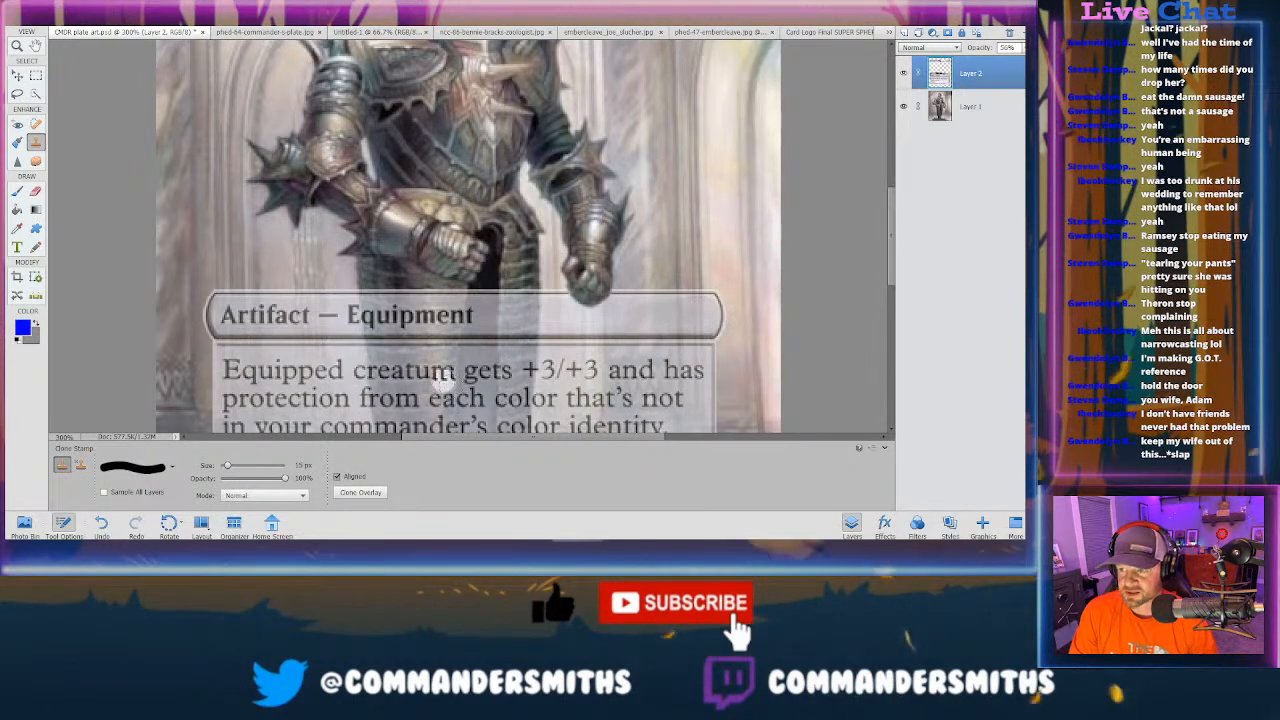
key(ctrl+minus)
key(ctrl+minus)
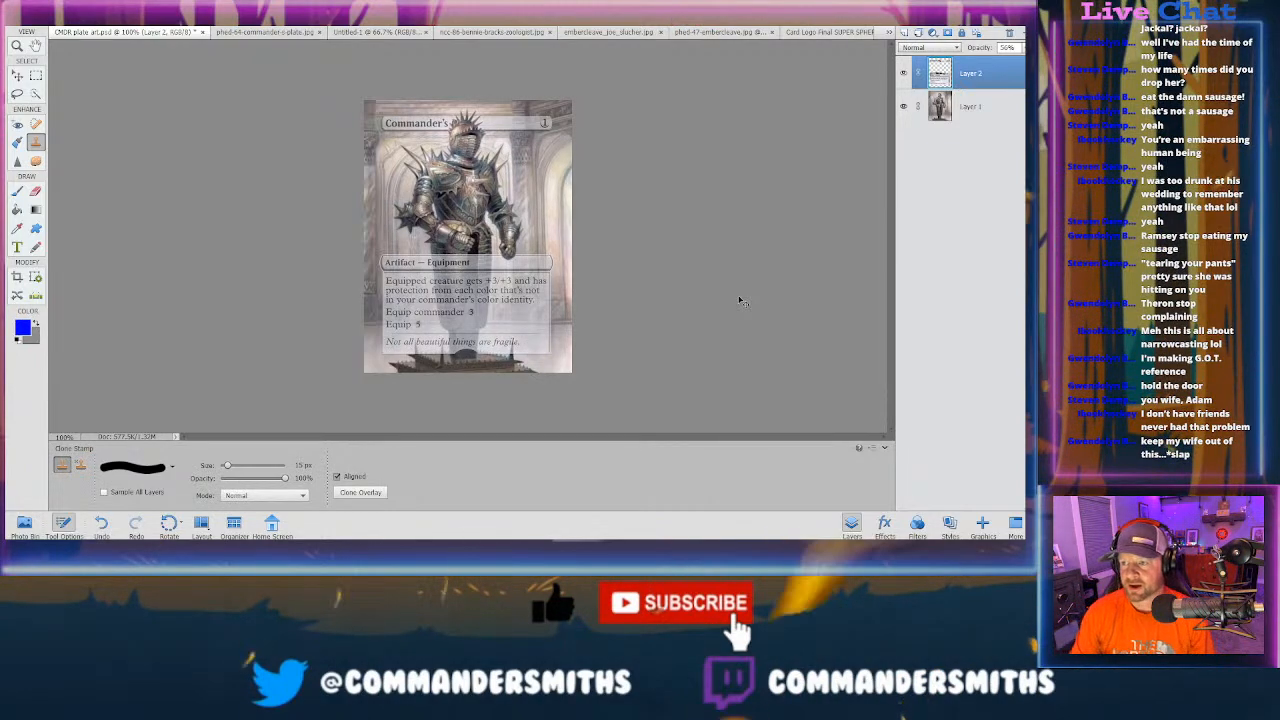
Step: In Card Logo Final SUPER SPHERE.jpg, select the whole CS sphere with the Quick Selection tool at a brush size of about 700 px
click(829, 33)
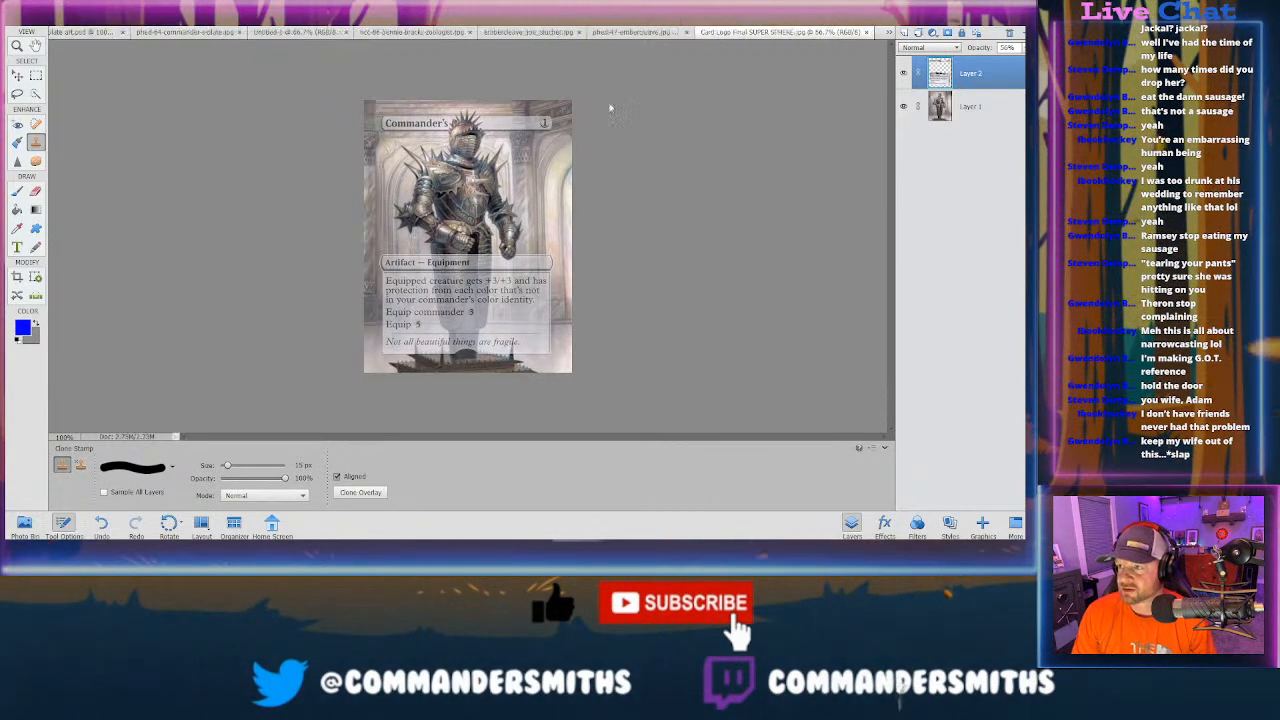
click(35, 95)
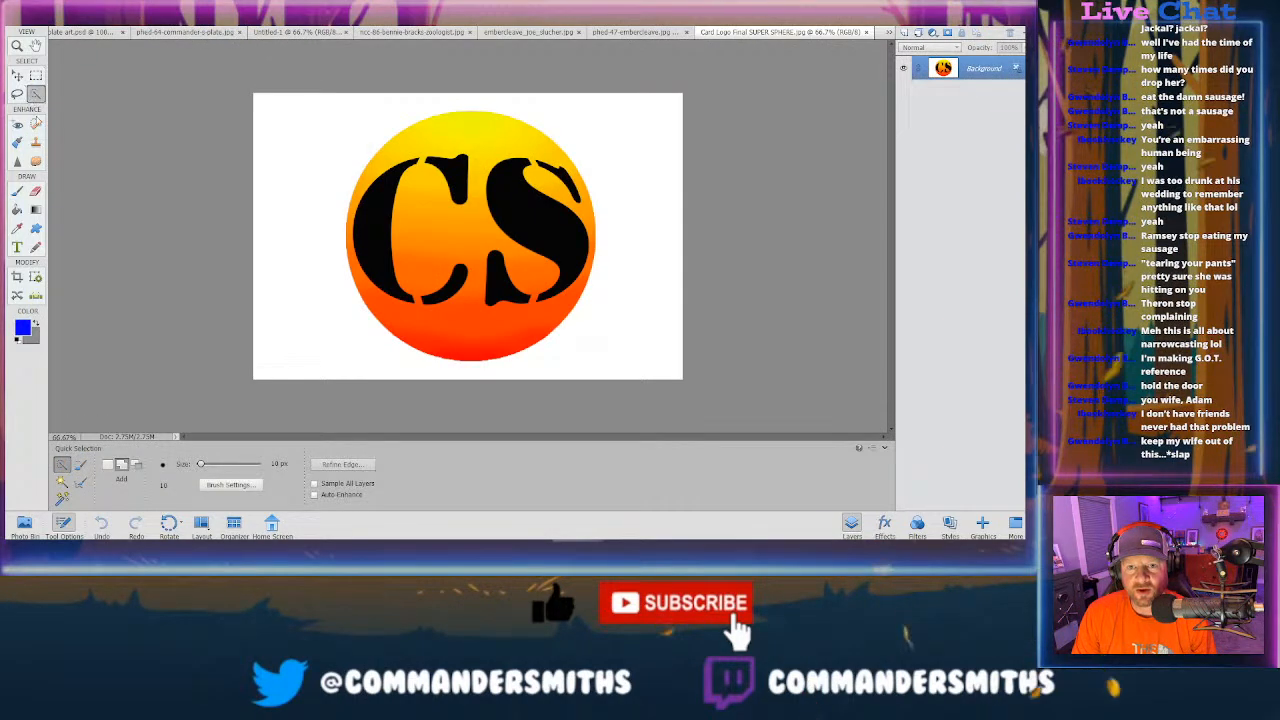
key(bracketright)
key(bracketright)
key(bracketright)
key(bracketright)
key(bracketright)
key(bracketright)
key(bracketright)
key(bracketright)
key(bracketright)
key(bracketright)
key(bracketright)
key(bracketright)
key(bracketright)
key(bracketright)
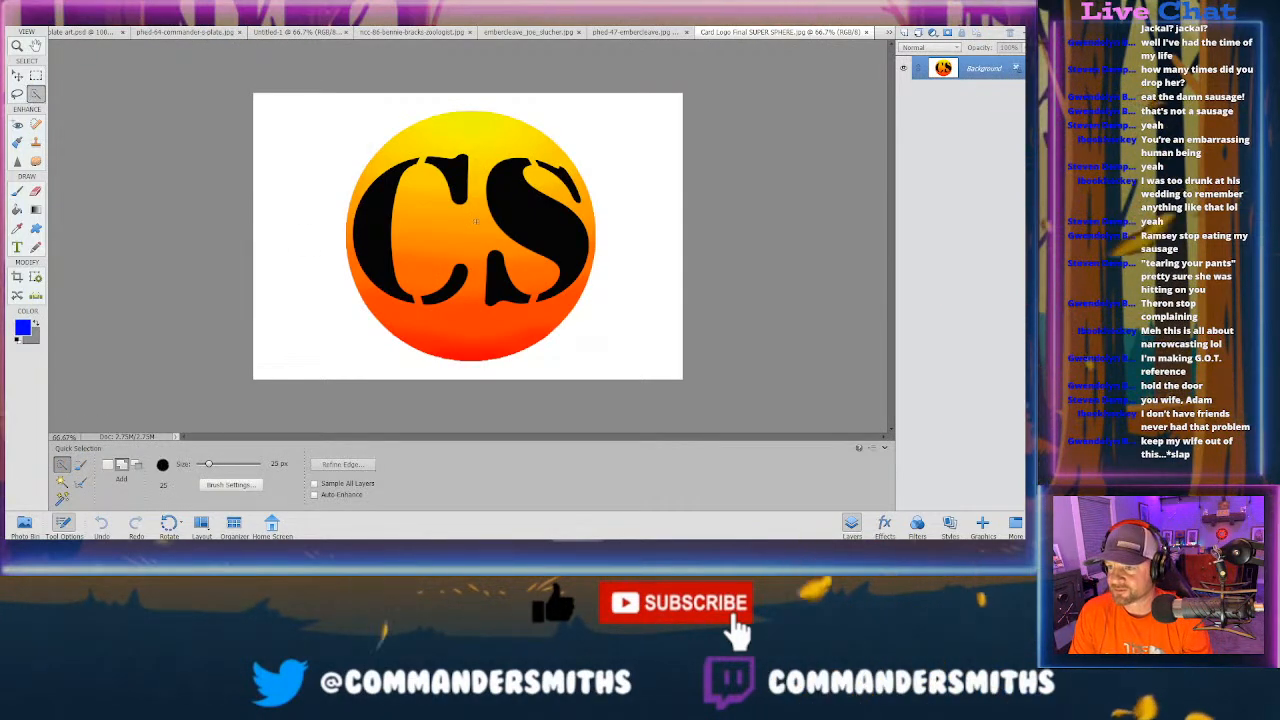
key(bracketright)
key(bracketright)
key(bracketright)
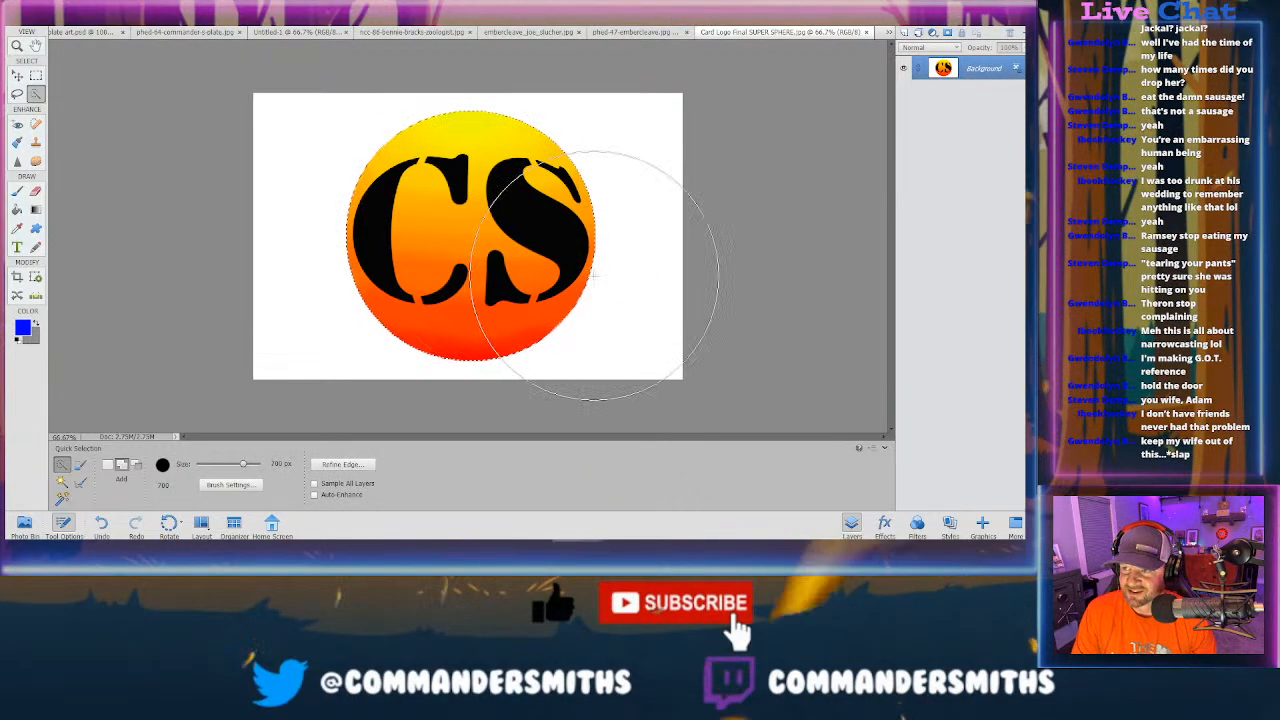
click(548, 260)
key(bracketleft)
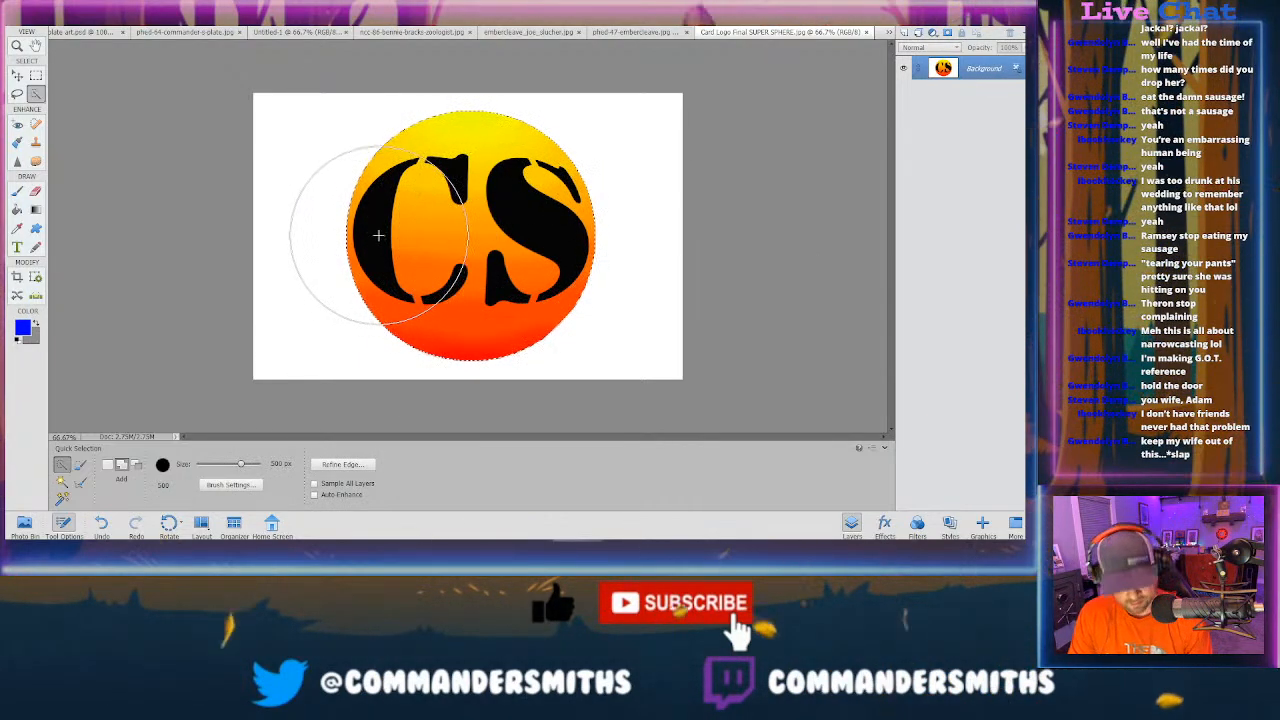
Step: Copy the selected CS sphere and paste it into CMDR plate art.psd as a new layer
key(ctrl+c)
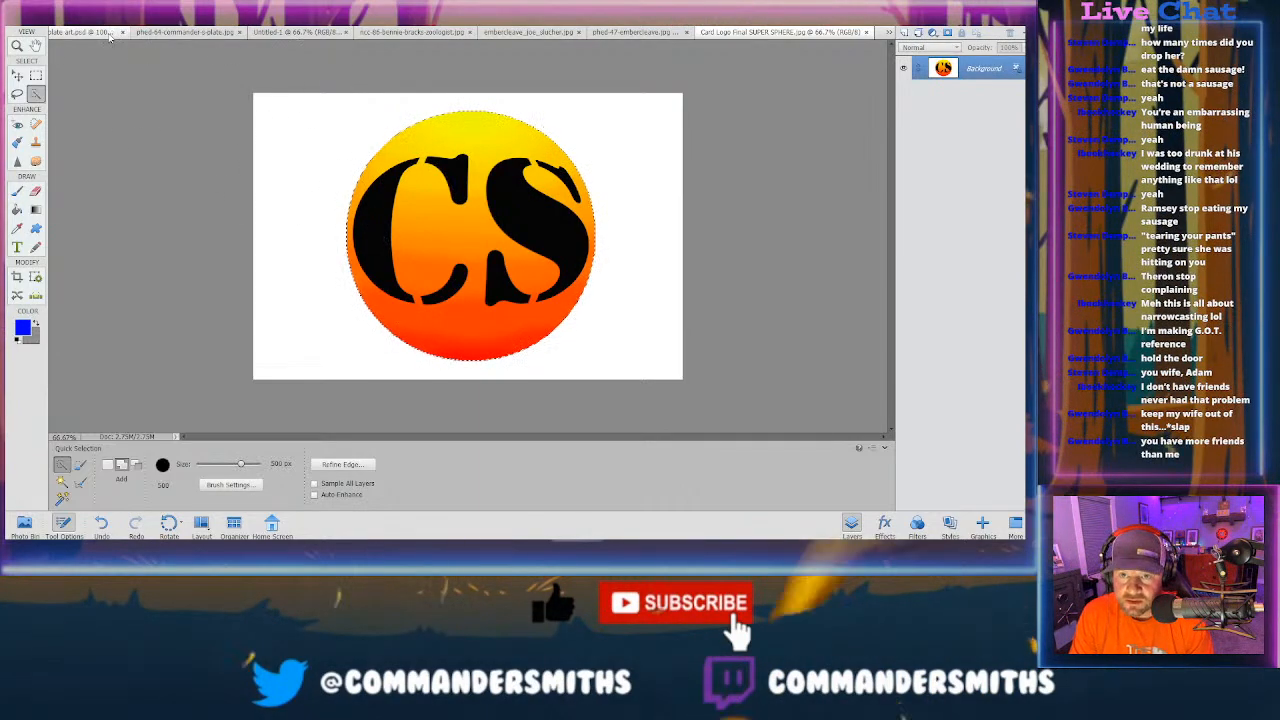
click(91, 33)
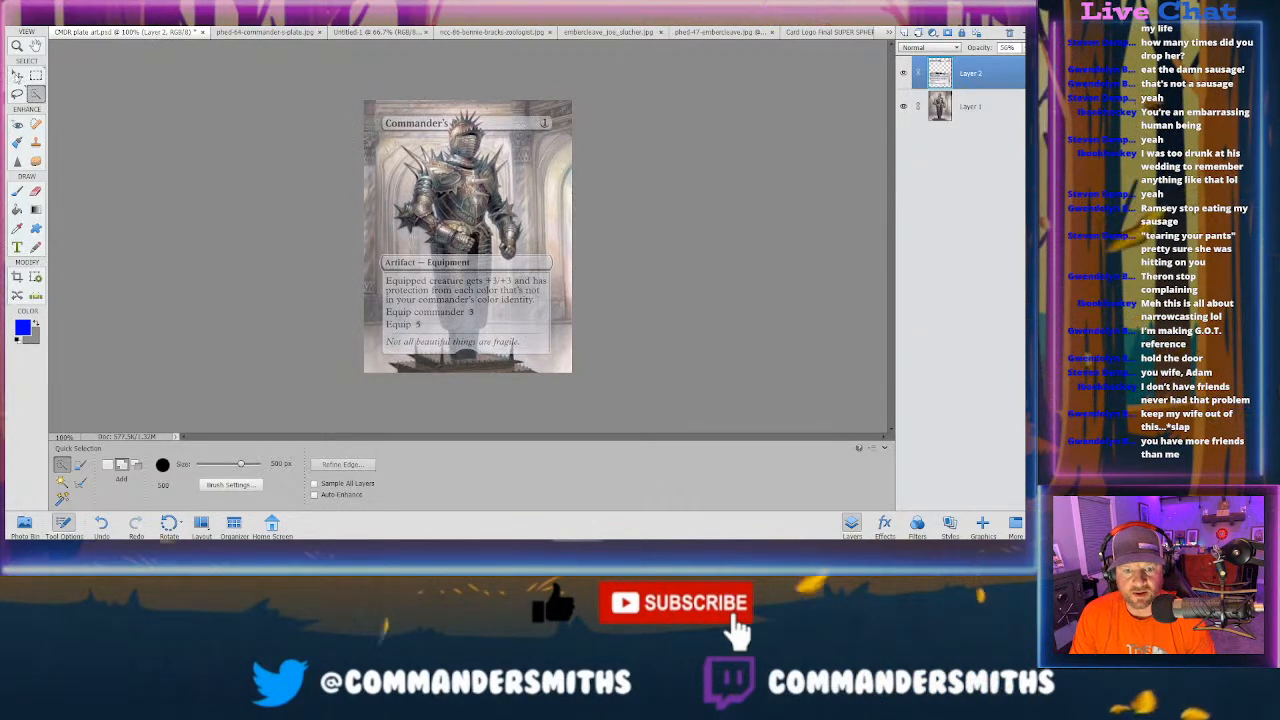
click(17, 76)
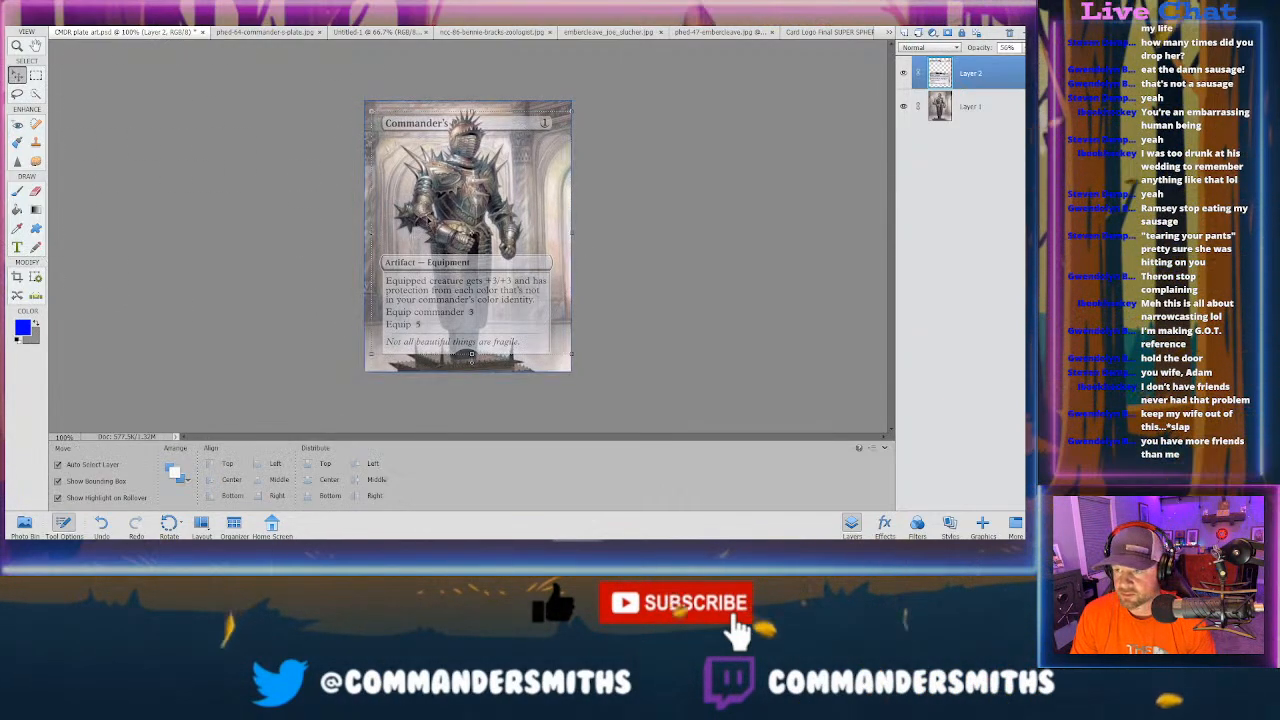
key(ctrl+v)
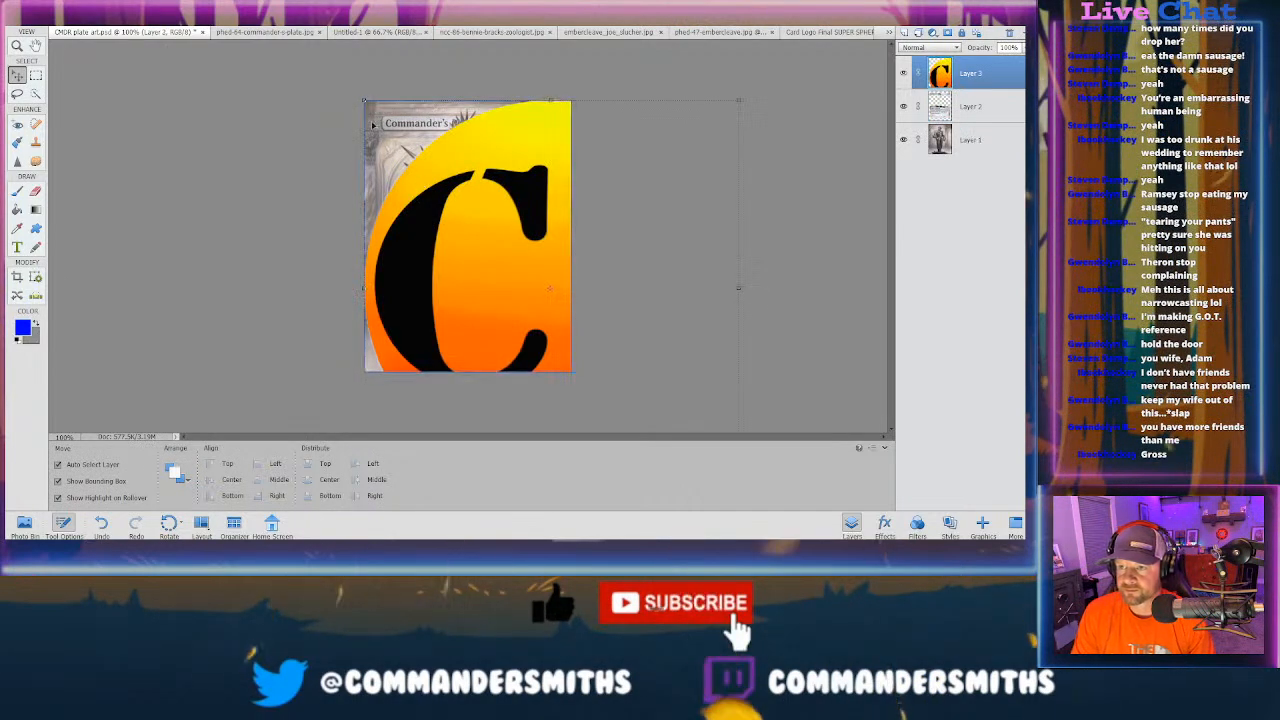
Step: Scale the pasted CS logo down proportionally to about 9.5% and place it over the type bar
key(ctrl+t)
drag(366, 101, 459, 195)
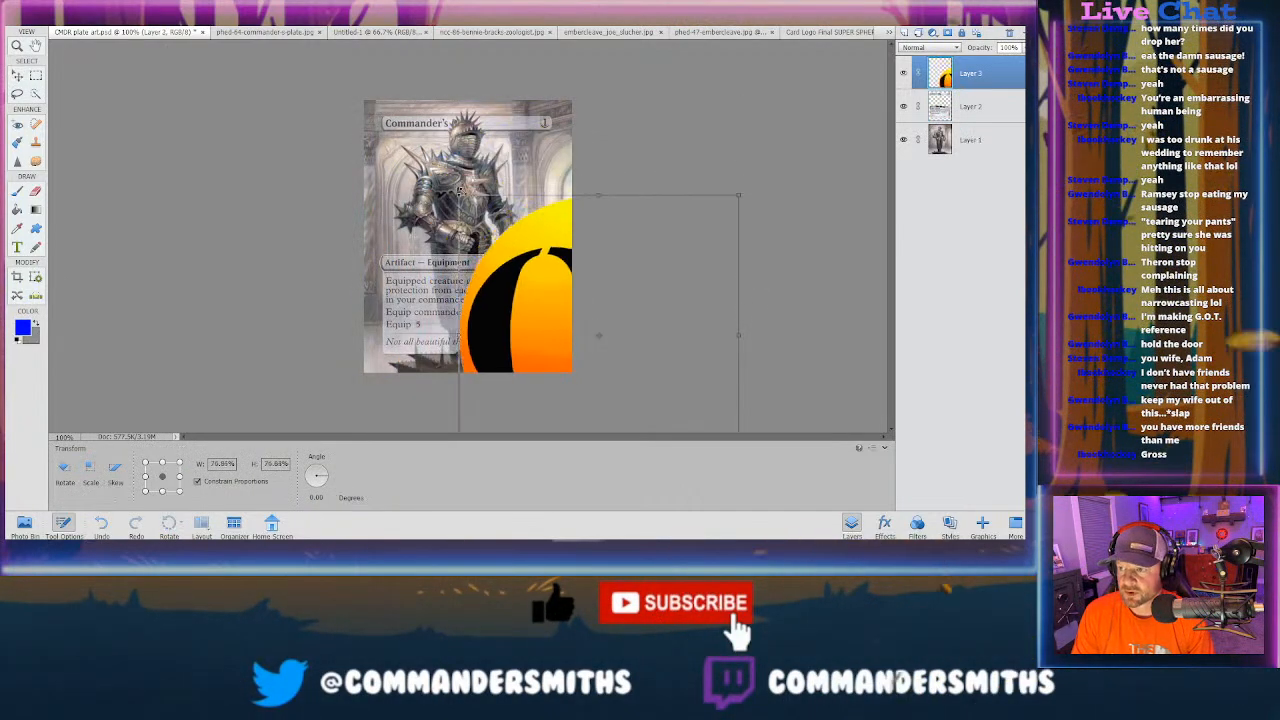
drag(515, 292, 442, 203)
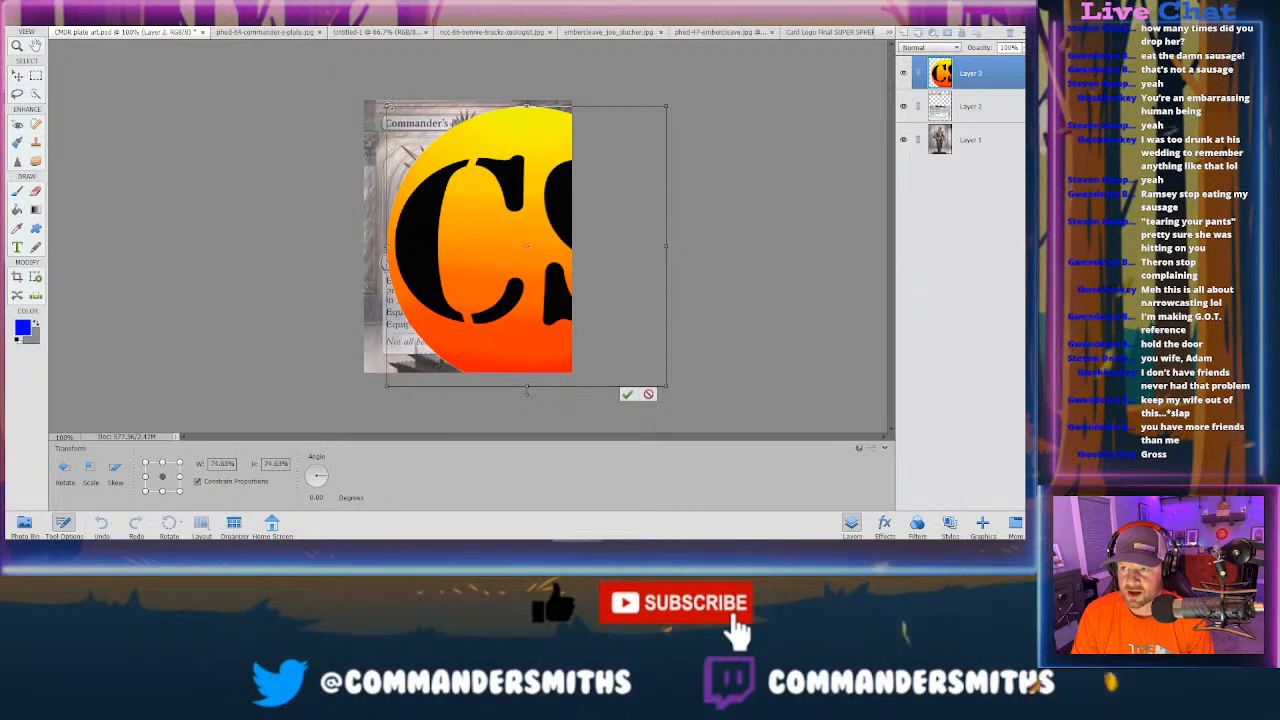
drag(386, 106, 500, 223)
drag(549, 271, 468, 252)
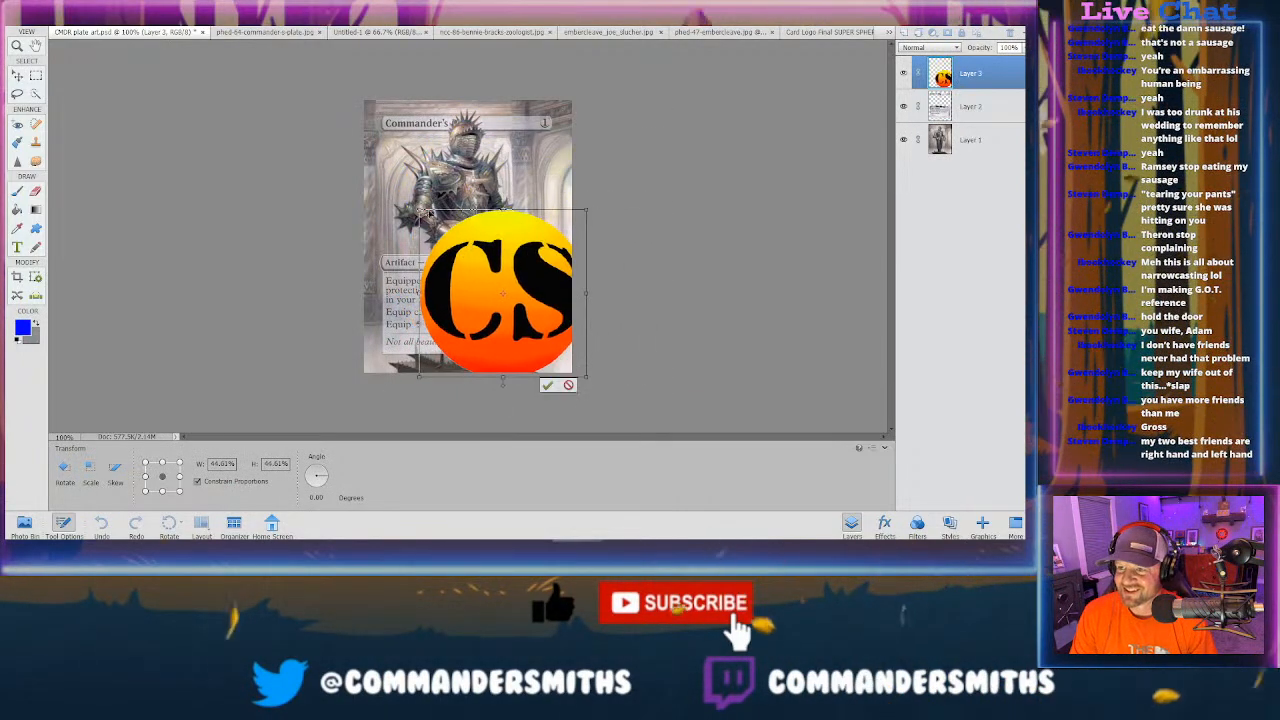
drag(420, 212, 492, 268)
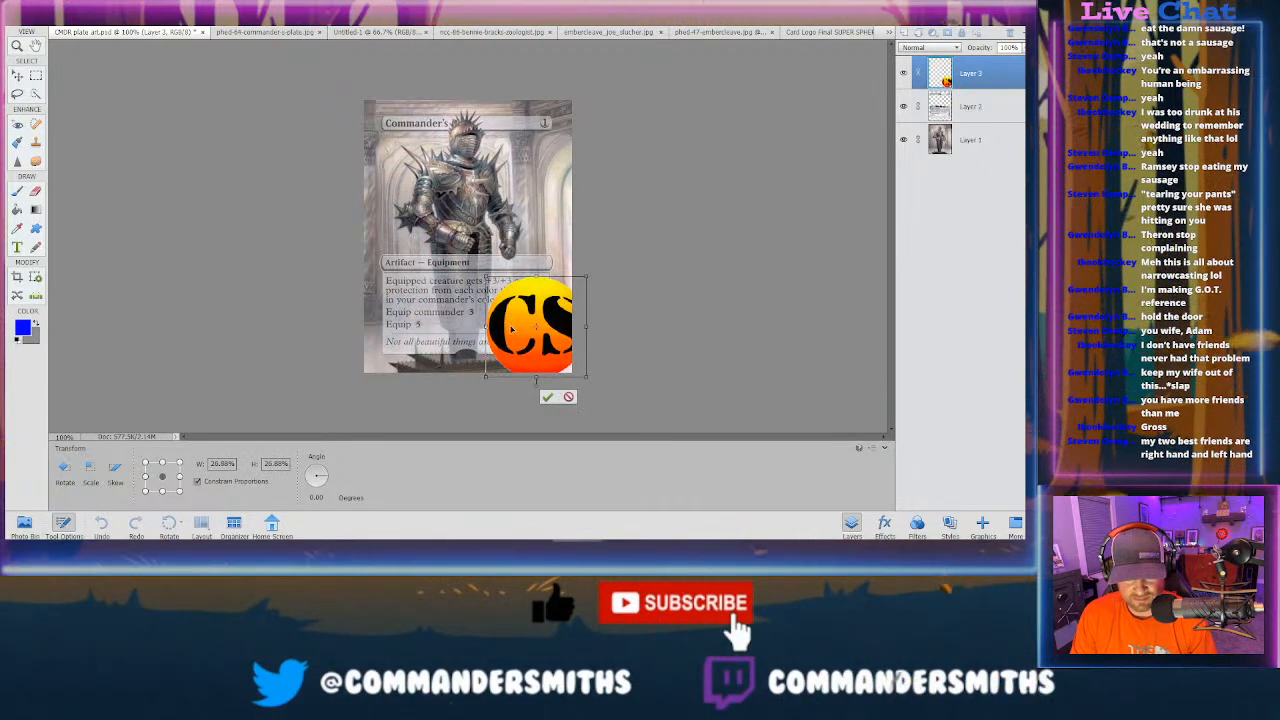
drag(510, 322, 452, 262)
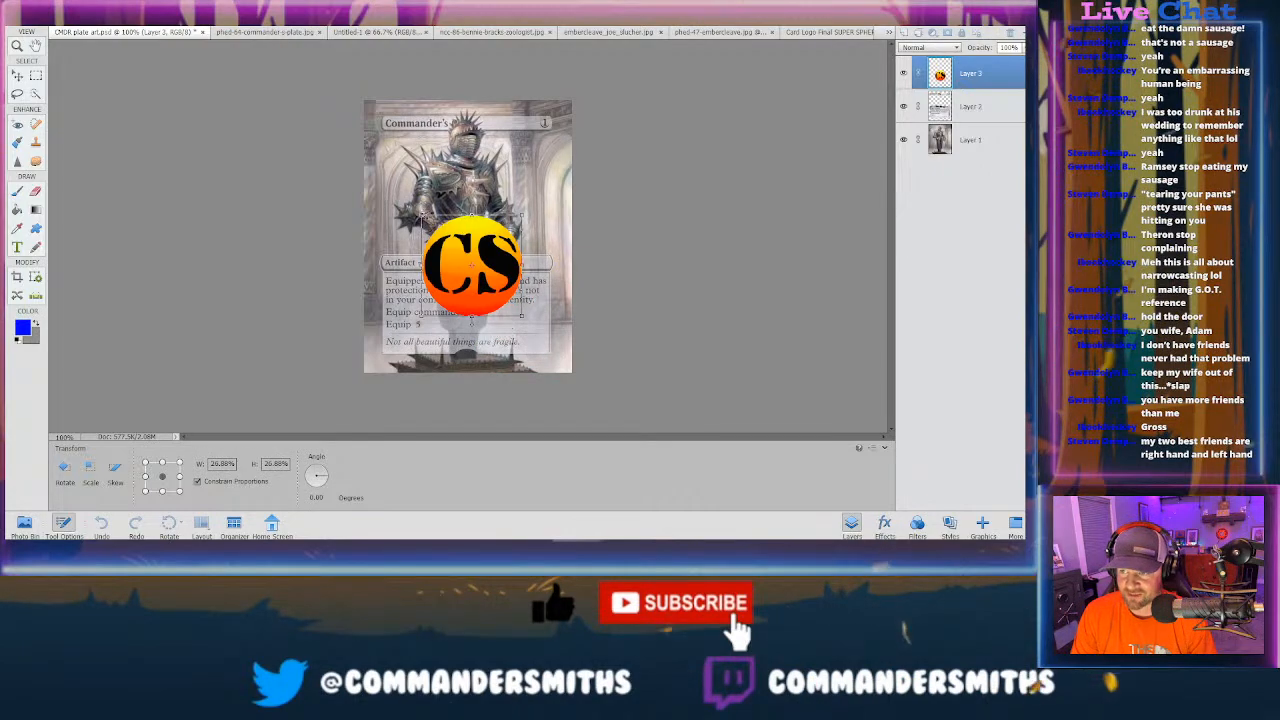
drag(421, 214, 494, 266)
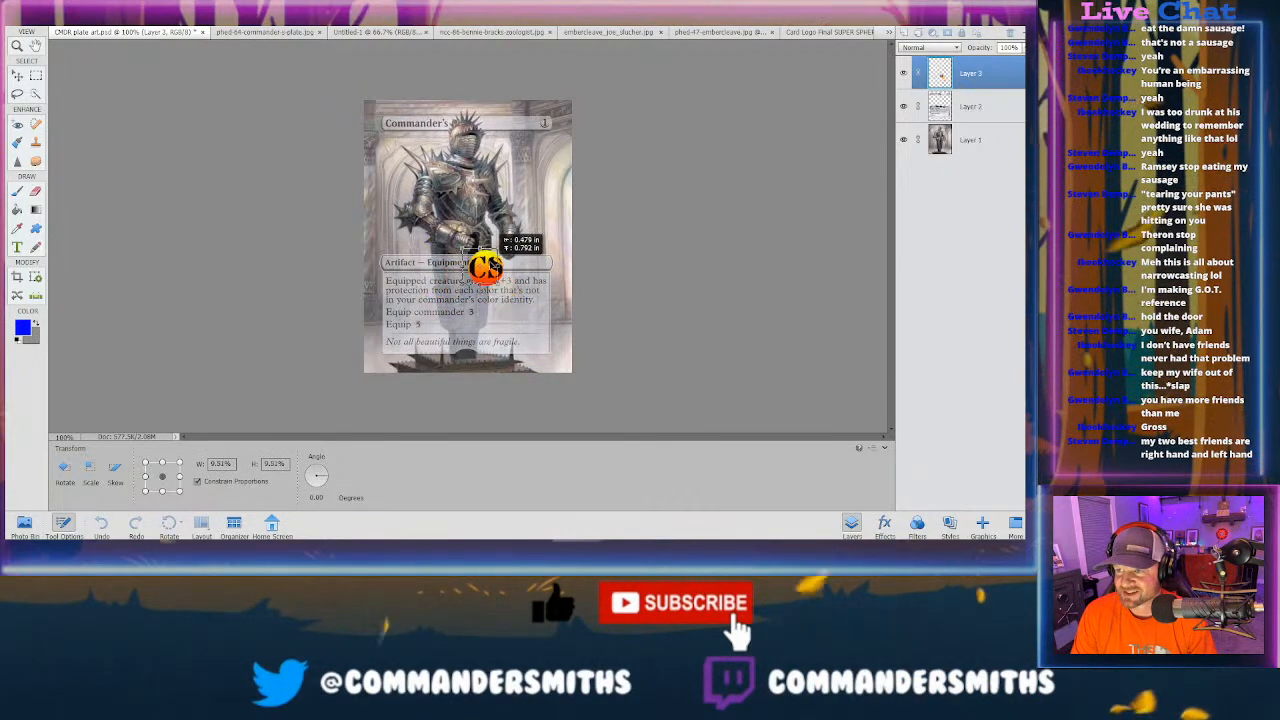
Step: Shrink the CS logo to about 2.9%, rotate it about -64 degrees plus a further -7 degrees, and seat it on the knight's gauntlet cuff
key(ctrl+equal)
key(ctrl+equal)
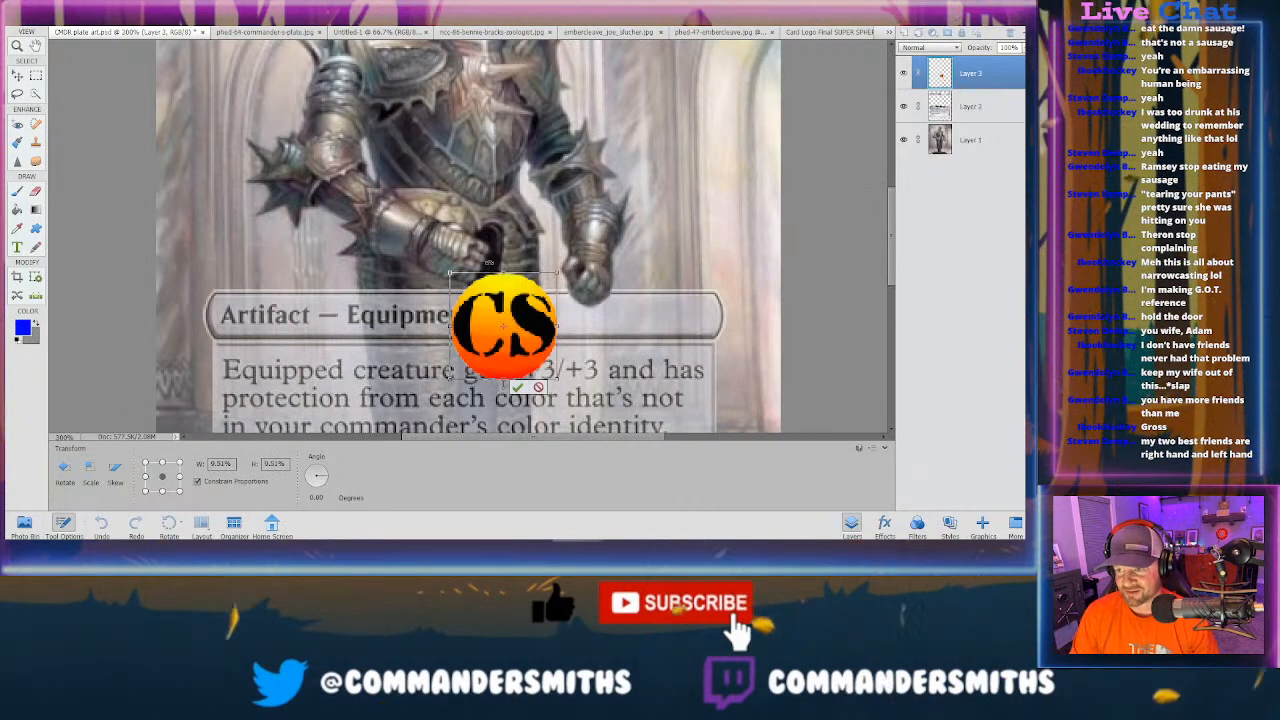
drag(450, 271, 415, 237)
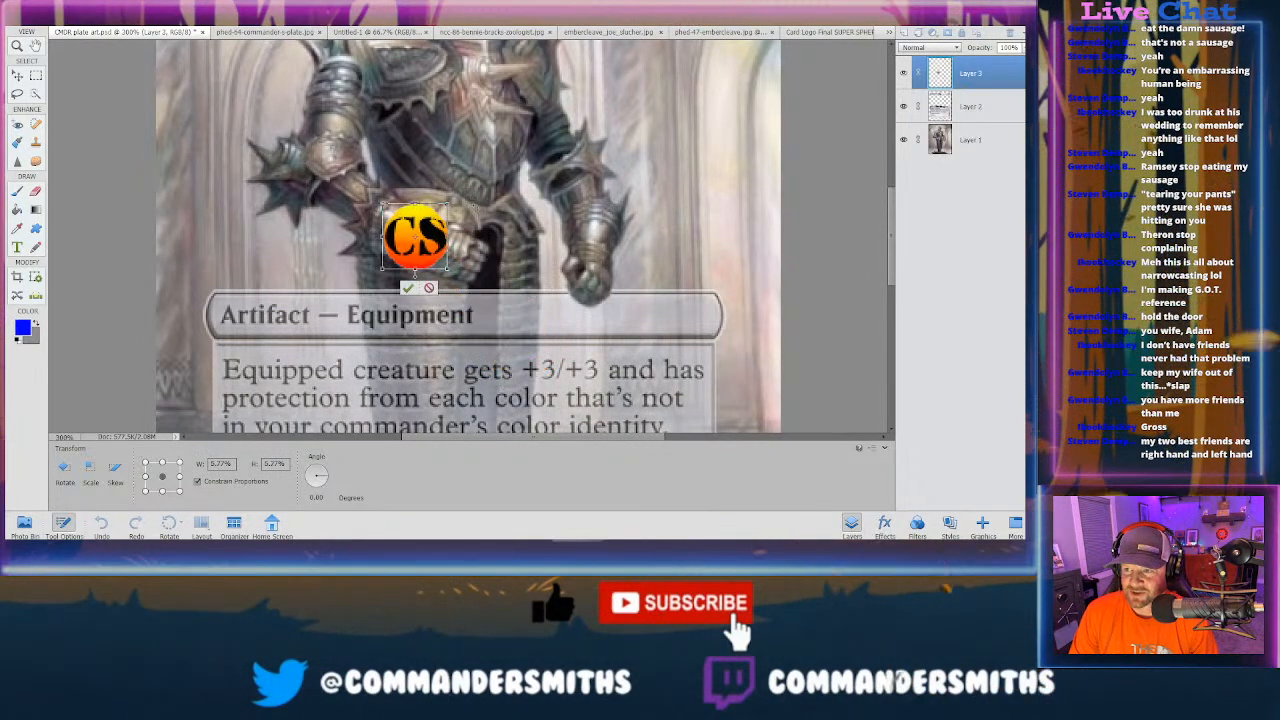
drag(455, 199, 411, 163)
drag(456, 228, 413, 215)
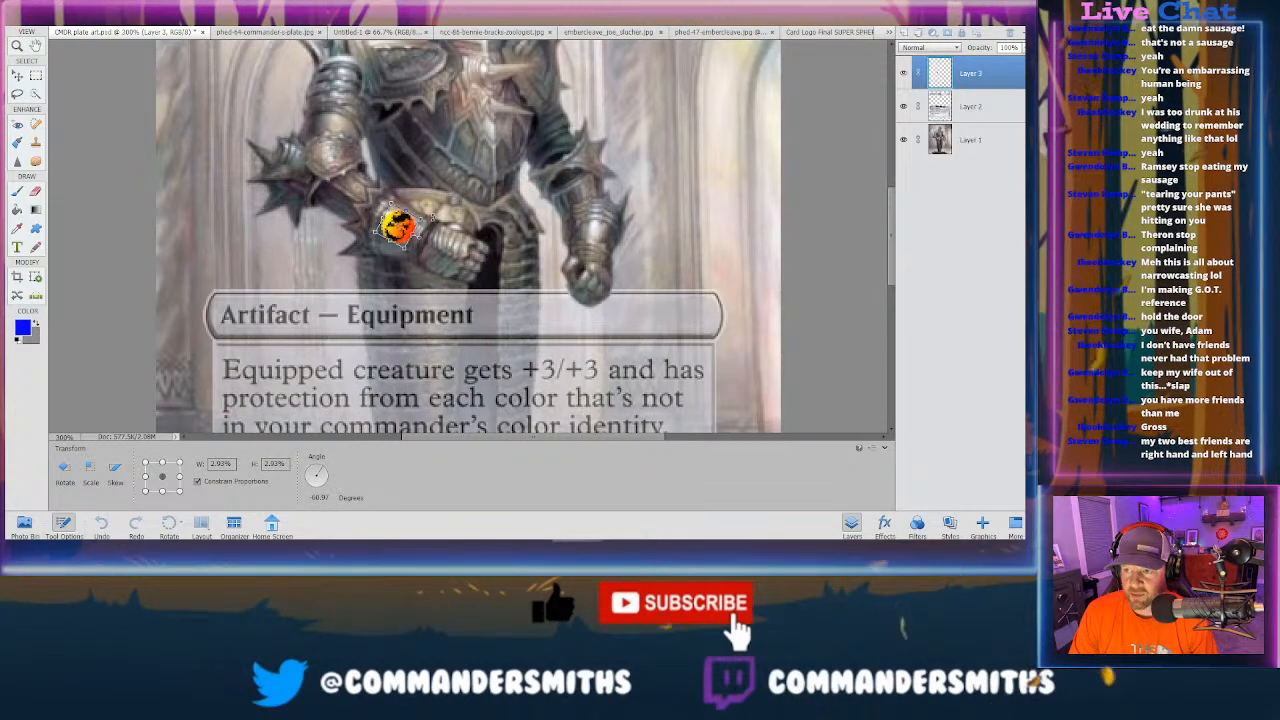
drag(433, 218, 432, 216)
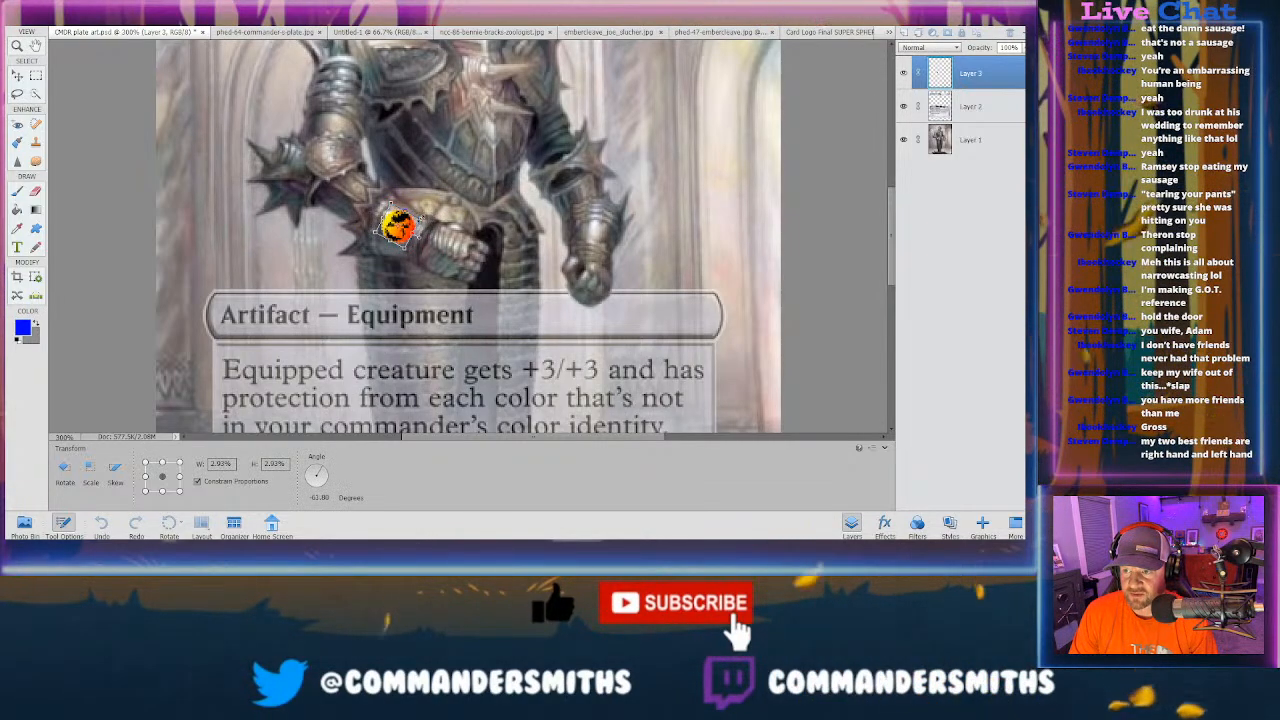
mouse_move(421, 218)
mouse_down()
mouse_move(434, 230)
mouse_move(397, 226)
mouse_move(421, 212)
mouse_move(430, 219)
mouse_move(396, 222)
mouse_move(424, 216)
mouse_up()
key(Return)
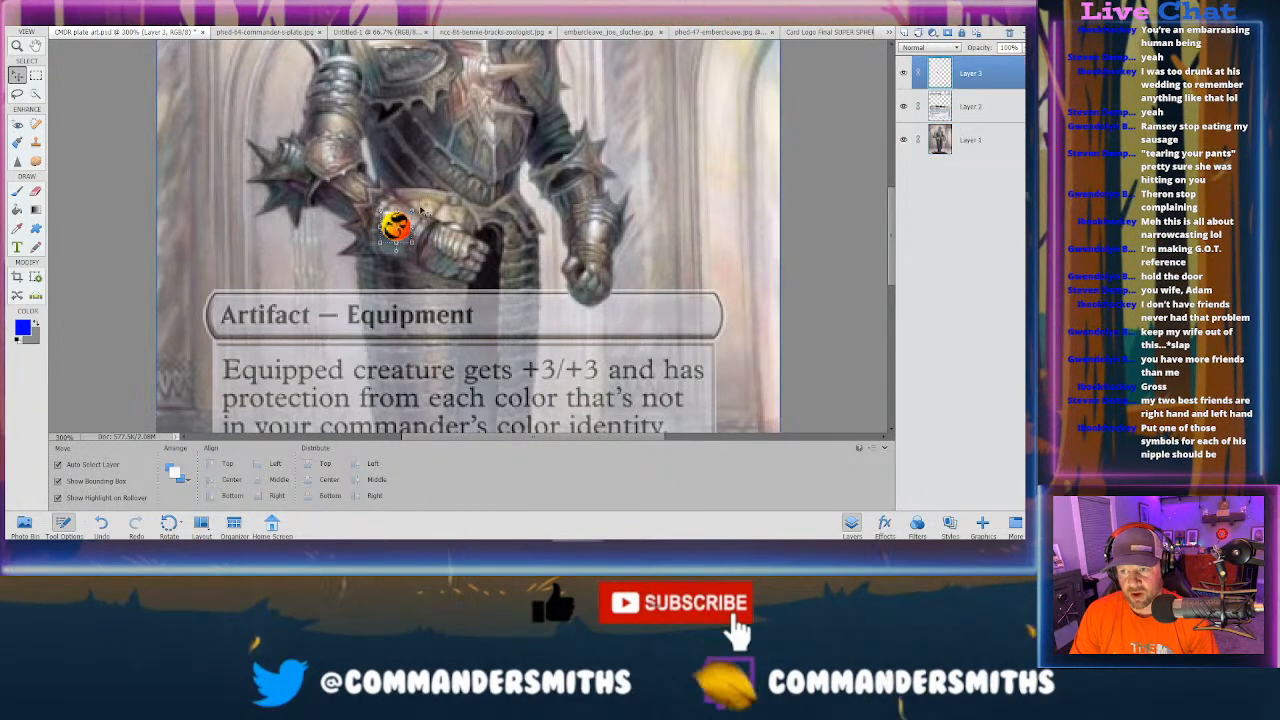
drag(418, 207, 413, 201)
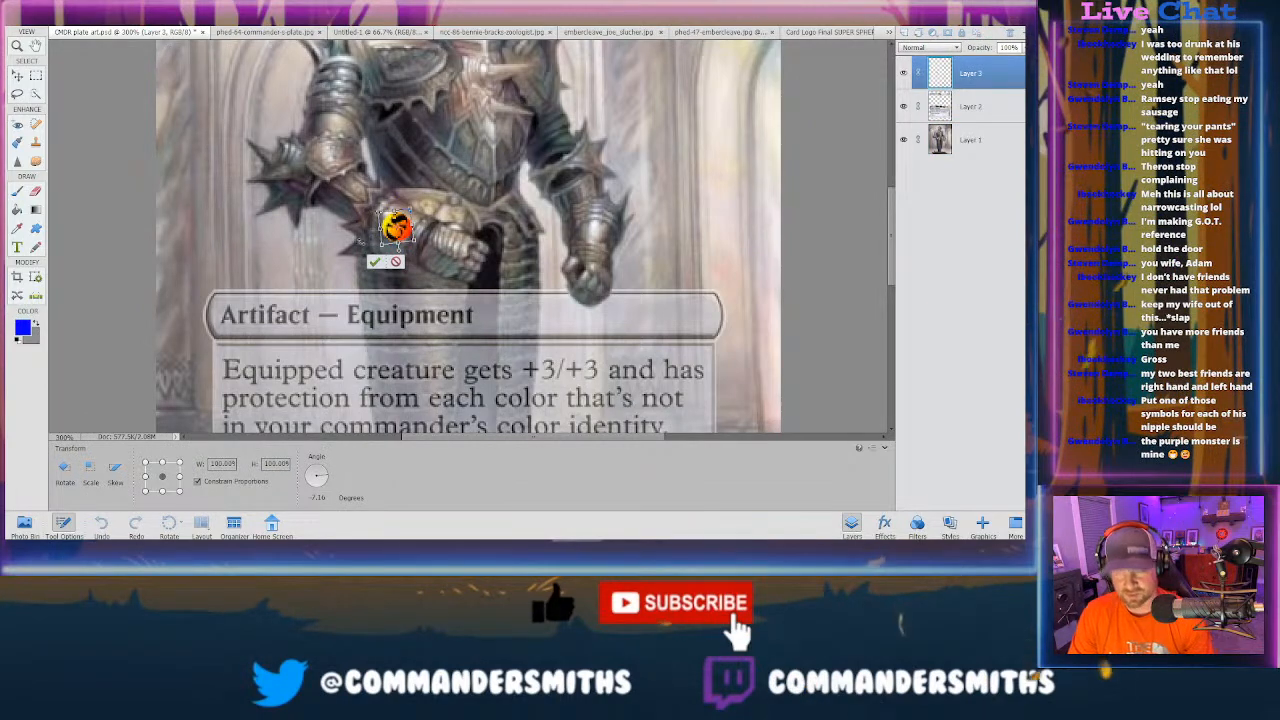
key(Return)
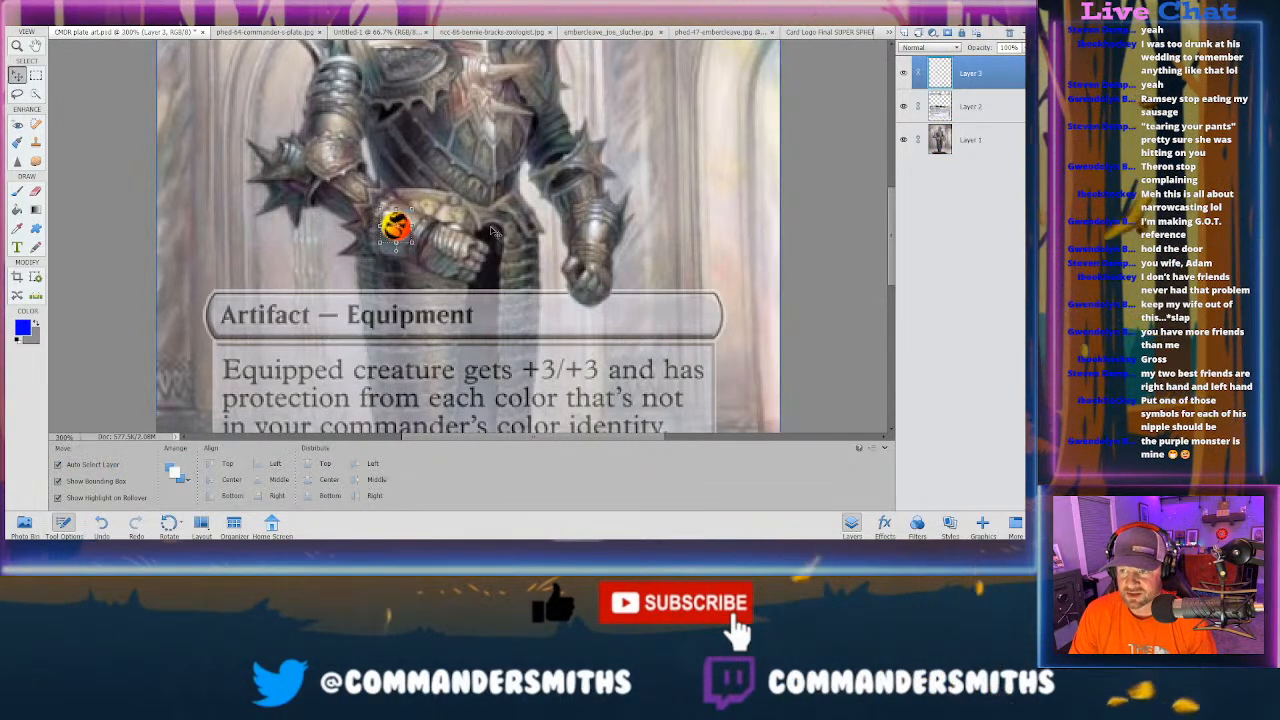
Step: Lower the CS logo layer's opacity to 57% and deselect all layers
click(491, 231)
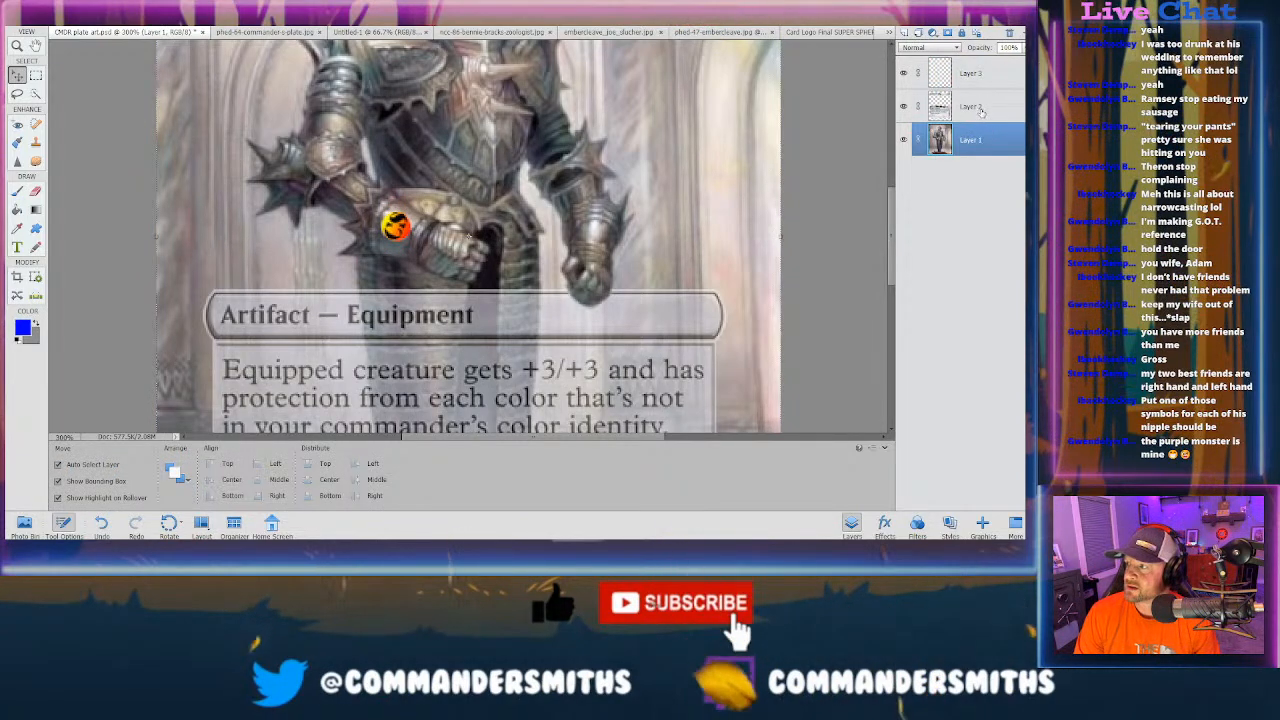
click(1010, 75)
drag(1010, 58, 1005, 62)
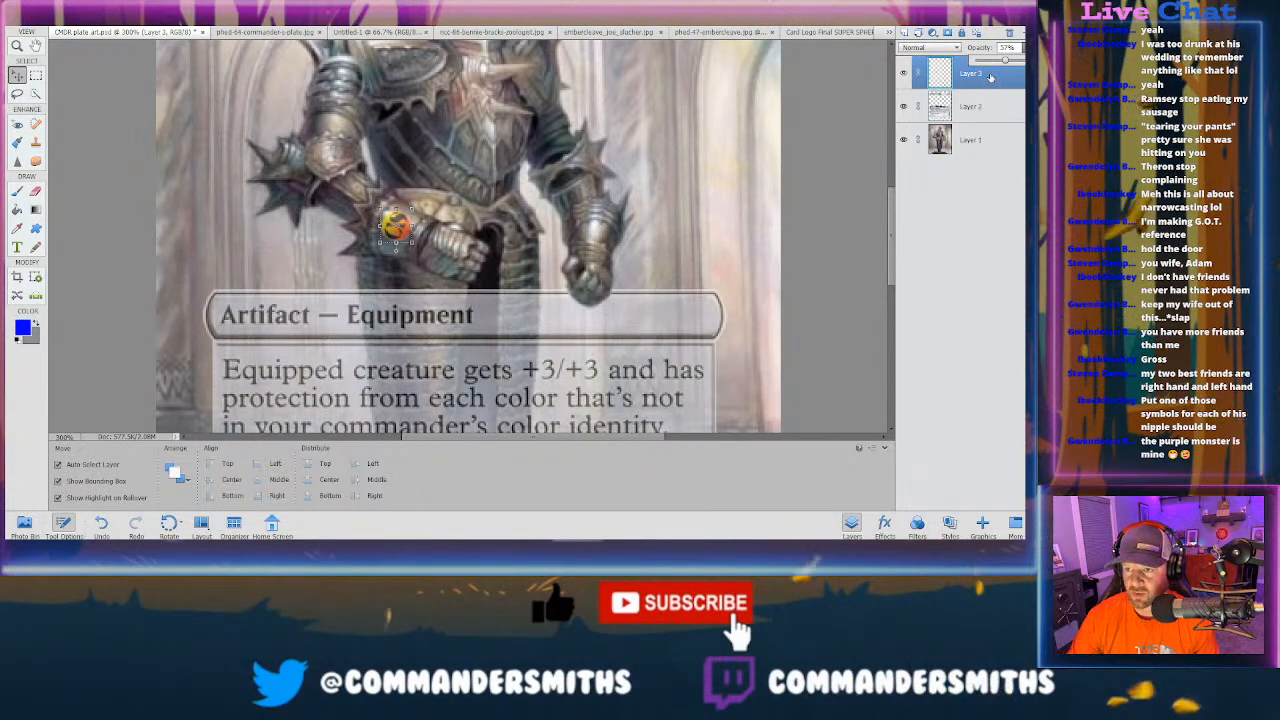
click(597, 200)
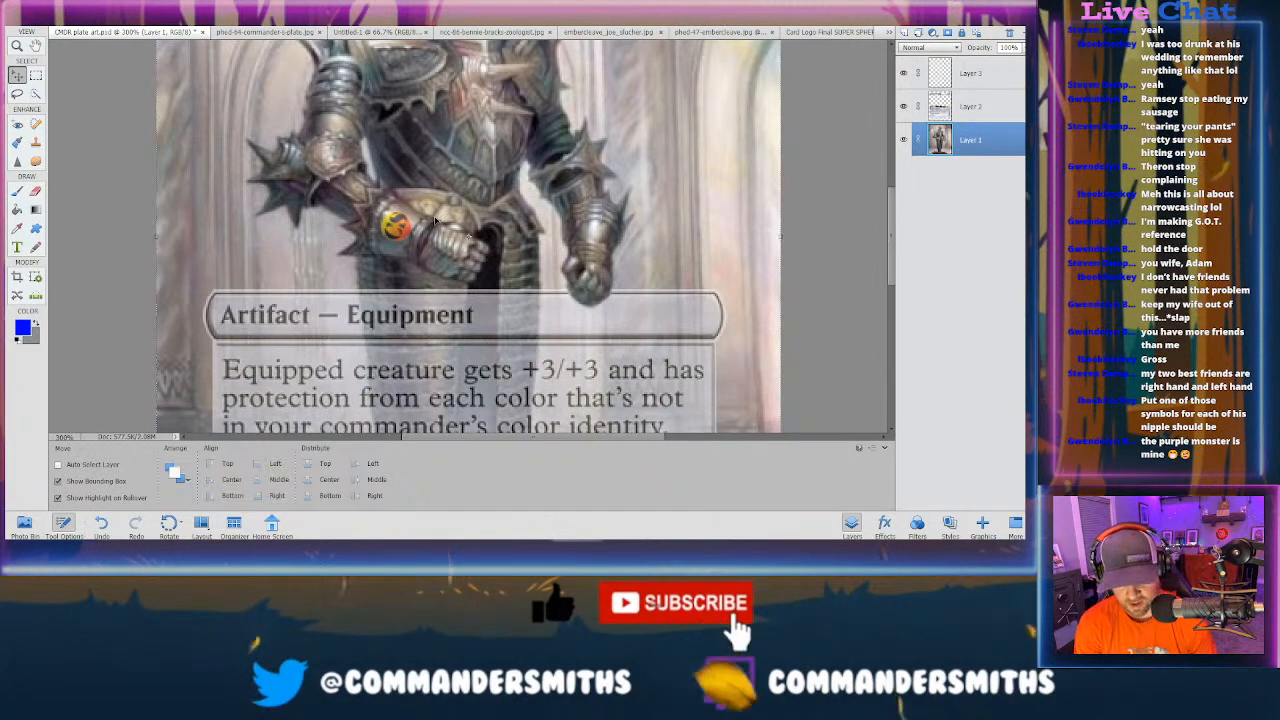
key(ctrl+minus)
key(ctrl+minus)
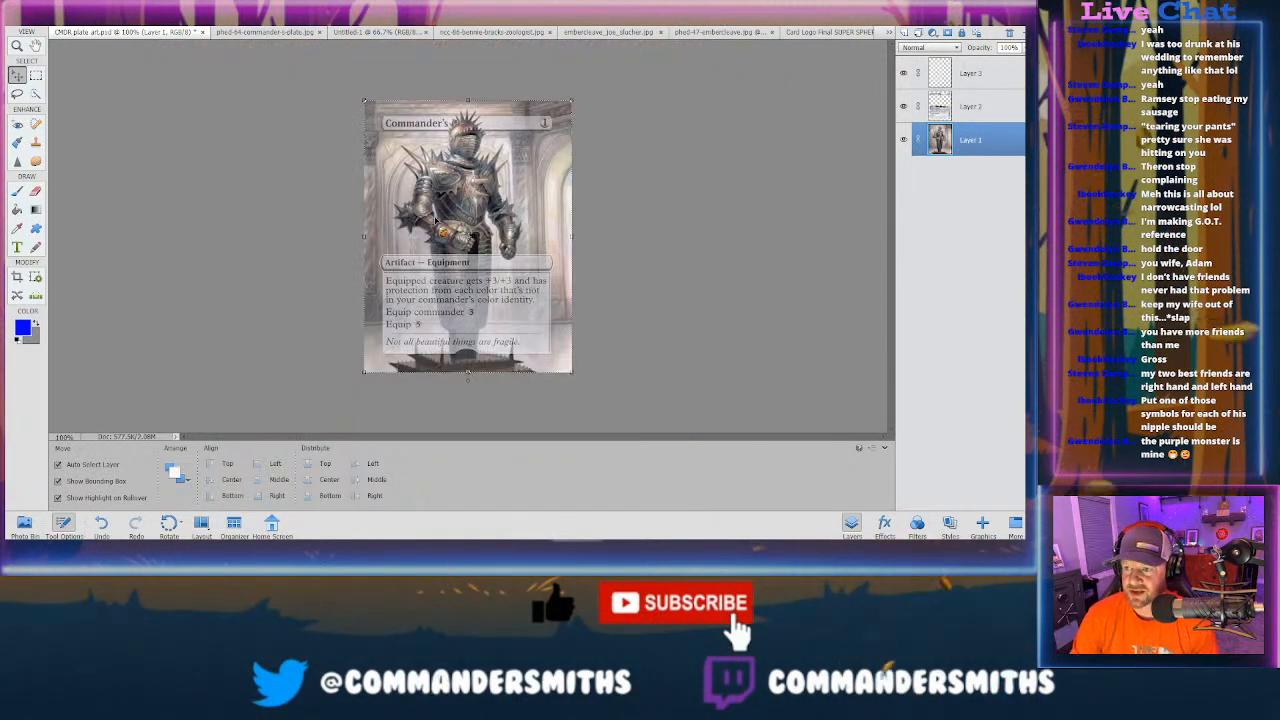
click(677, 197)
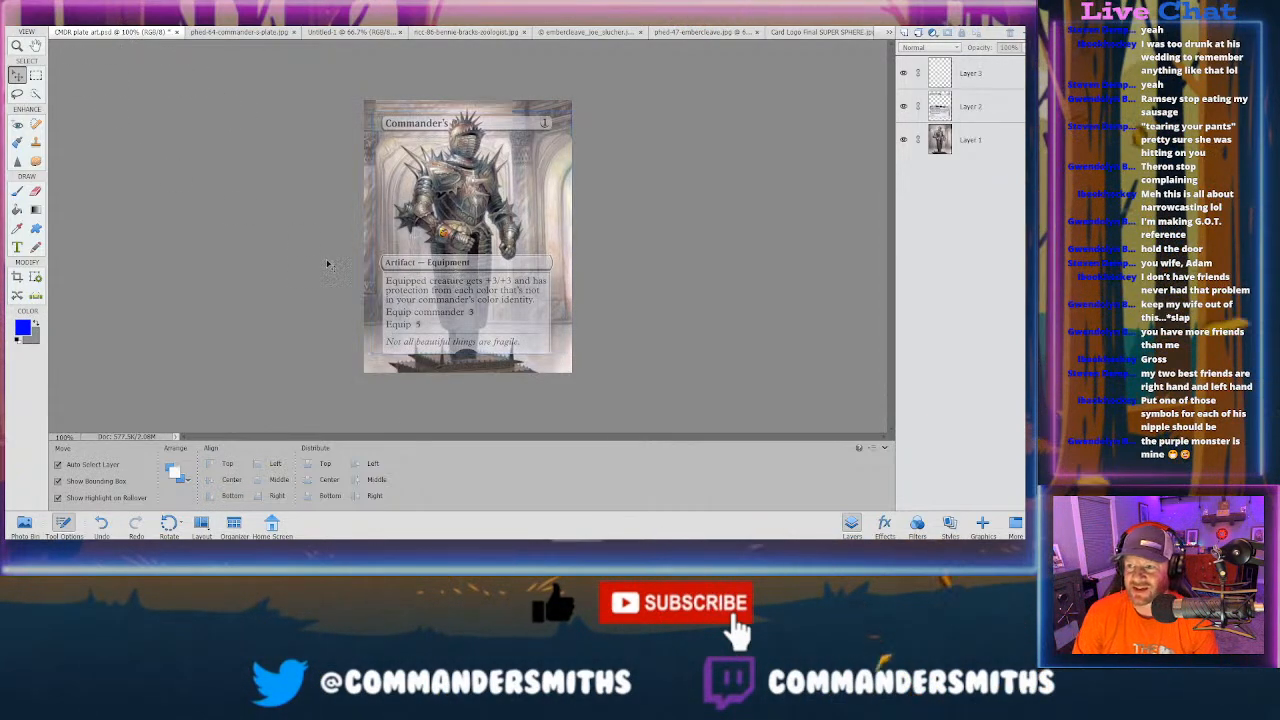
Step: Check the original phed-64-commanders-plate.jpg scan against the finished artwork and close the scan
click(226, 32)
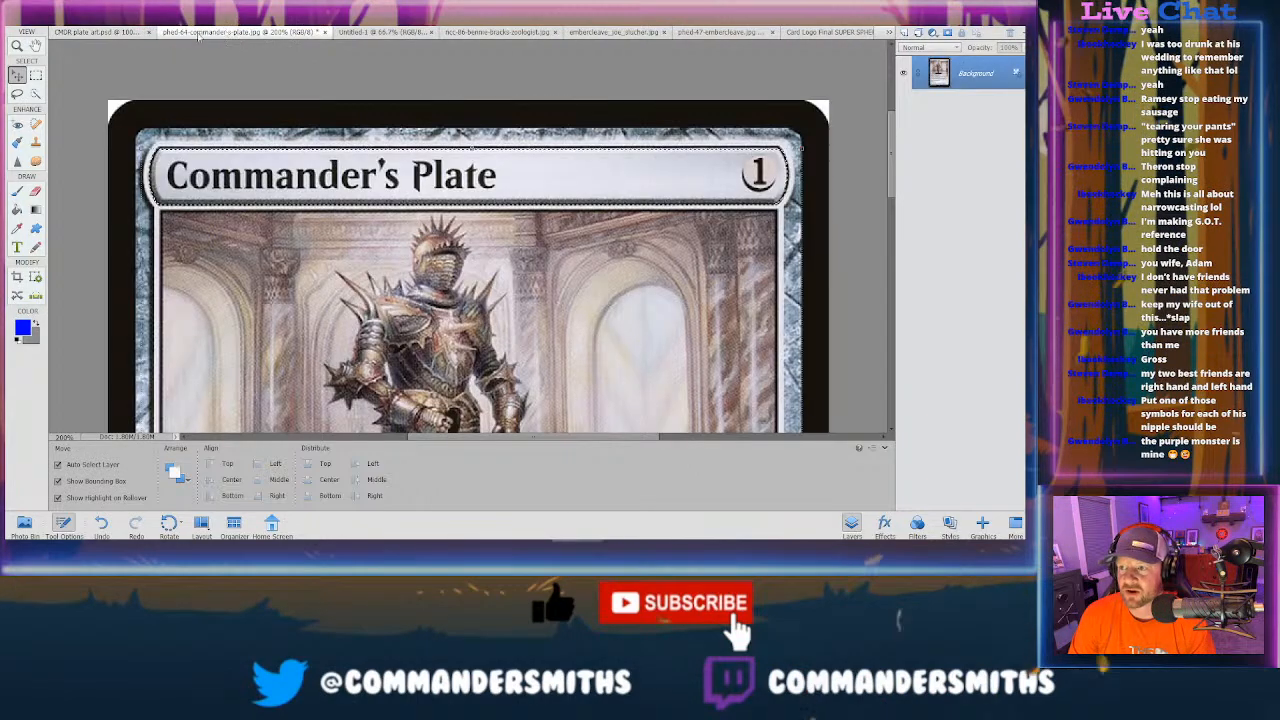
click(140, 32)
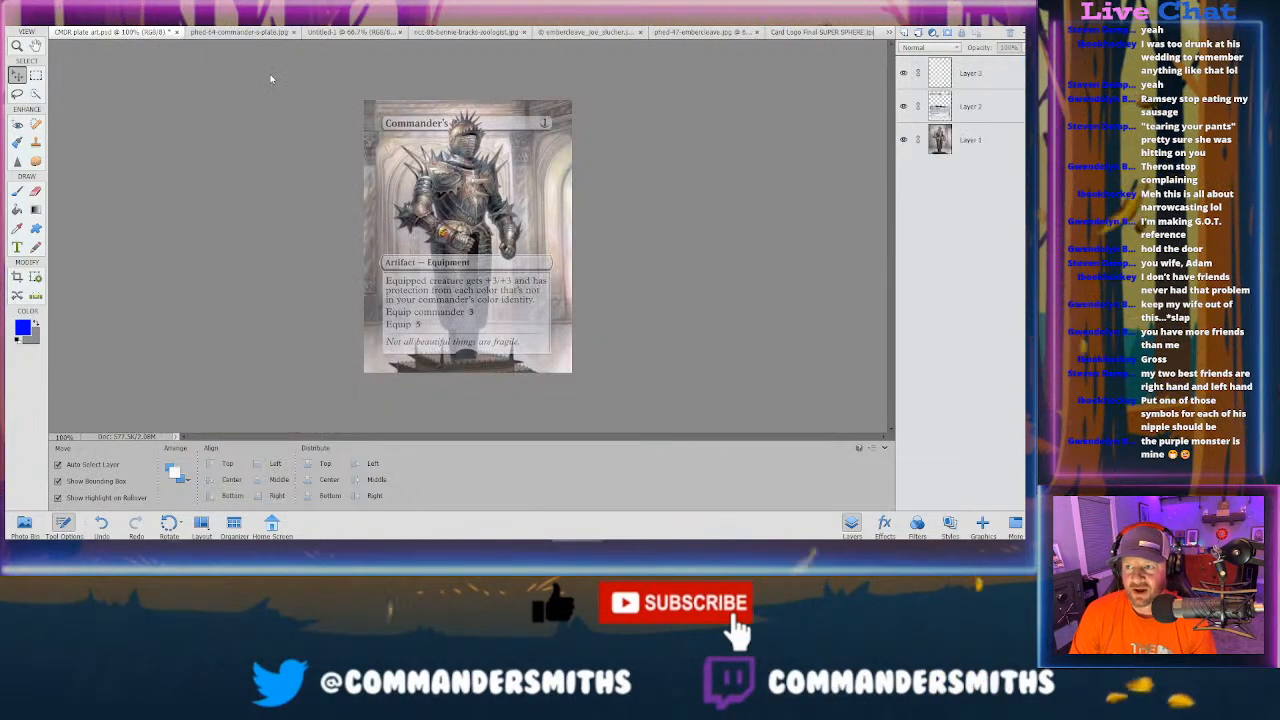
click(240, 32)
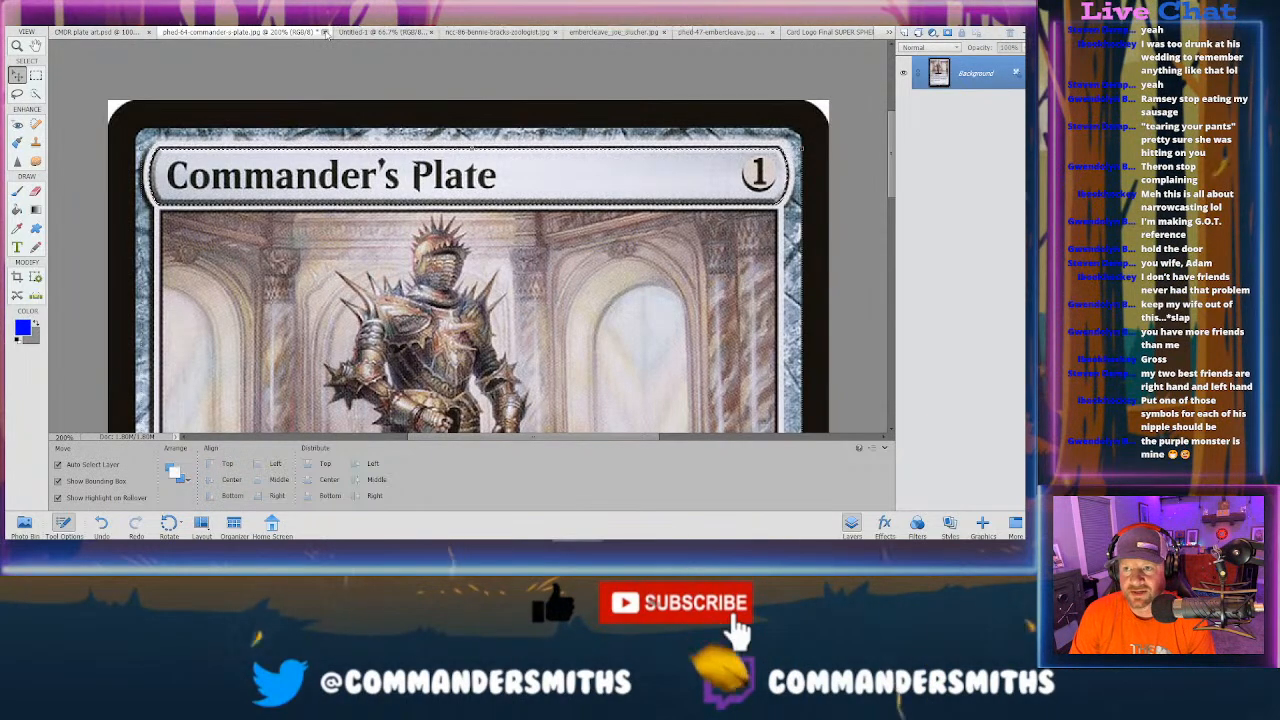
click(325, 32)
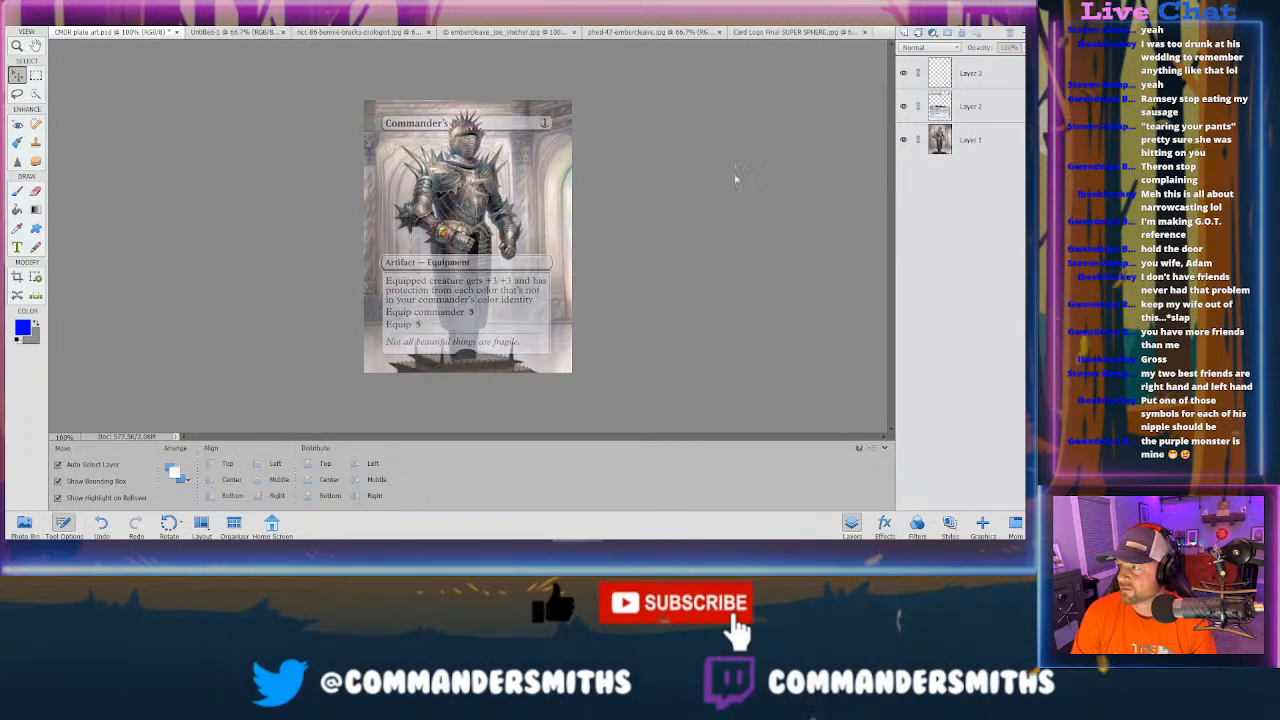
Step: Set the opacity of the Commander's Plate frame layer, Layer 2, to 67% and deselect all layers
click(970, 107)
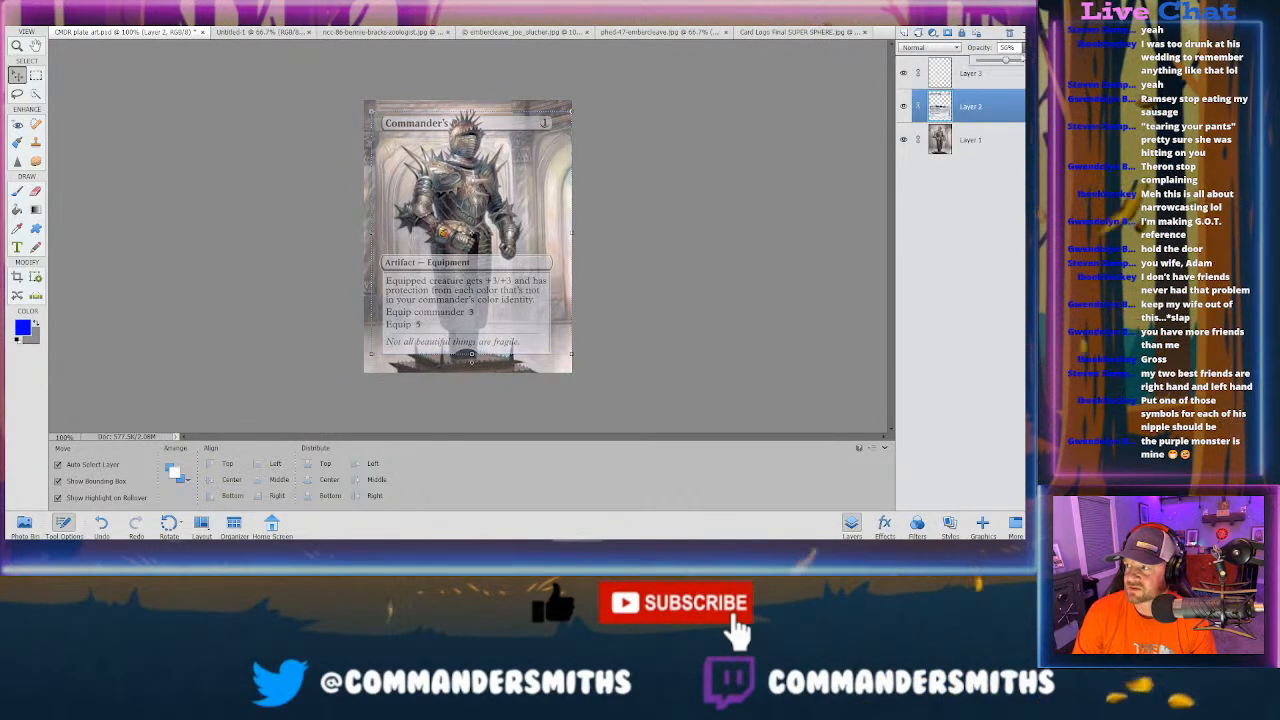
drag(1005, 60, 1012, 62)
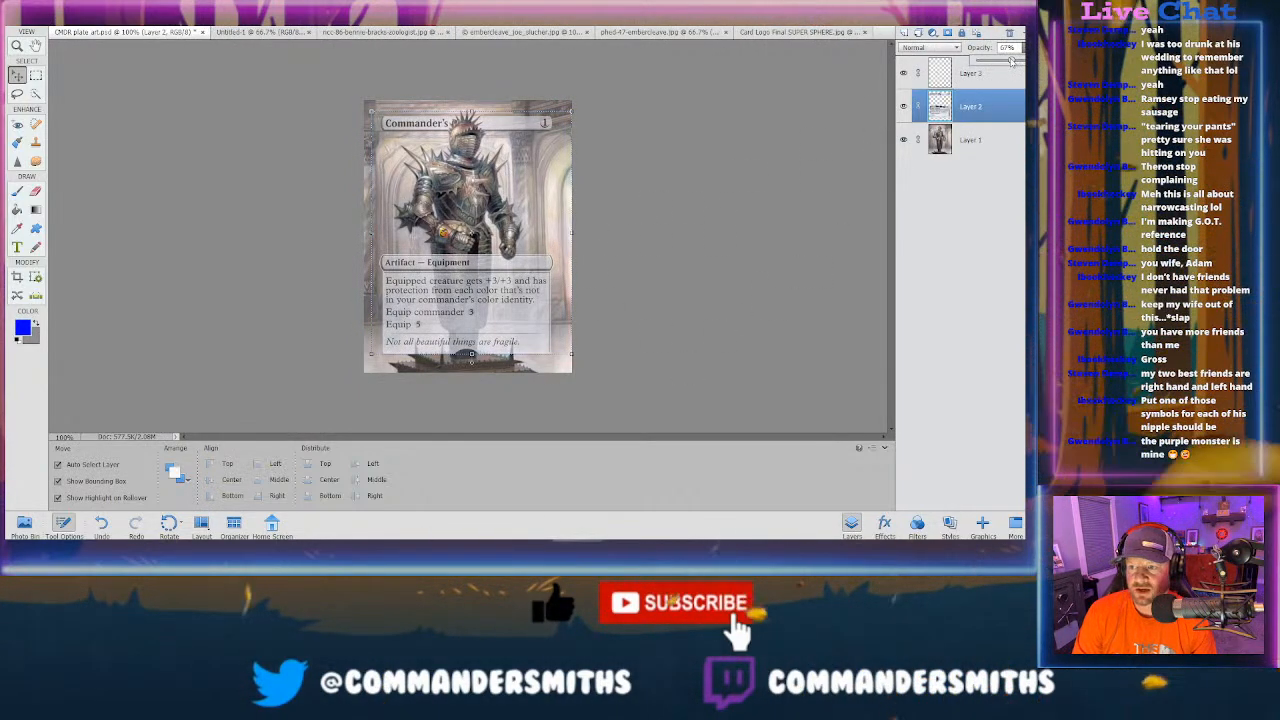
click(739, 208)
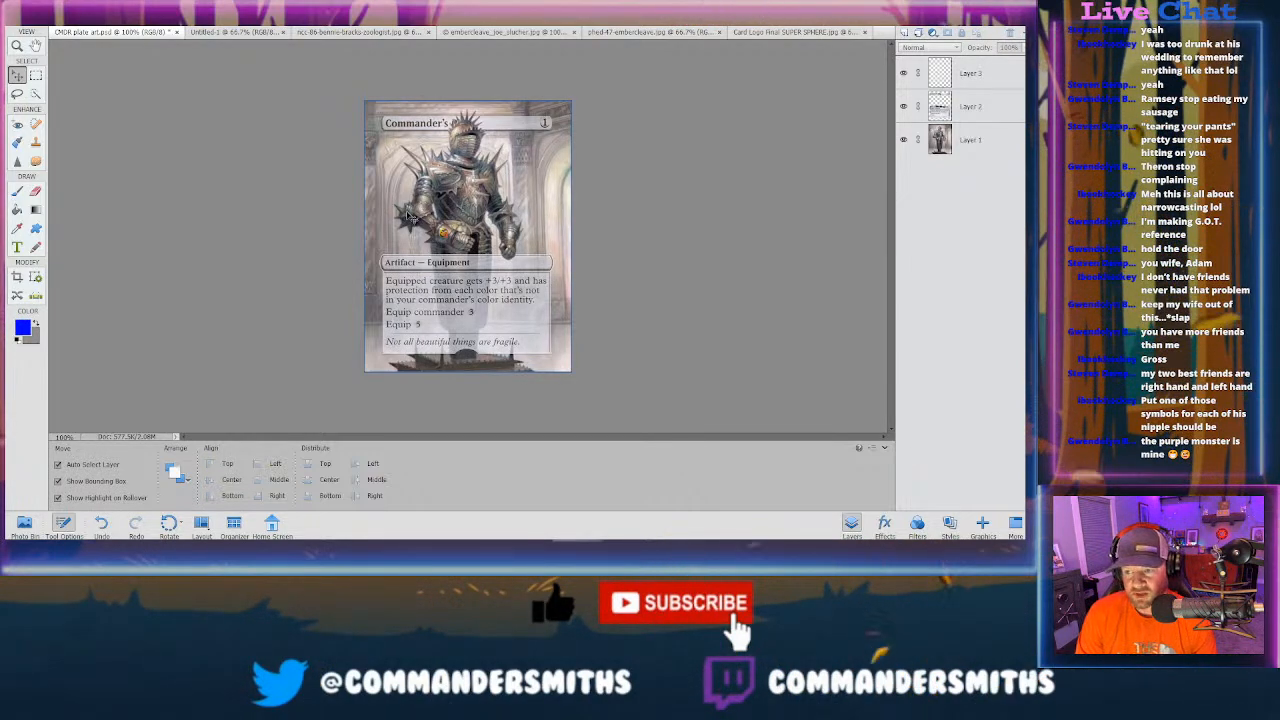
Step: In the Bennie Bracks, Zoologist card scan, select the rules text box with the Quick Selection tool and a 175 px brush
click(322, 33)
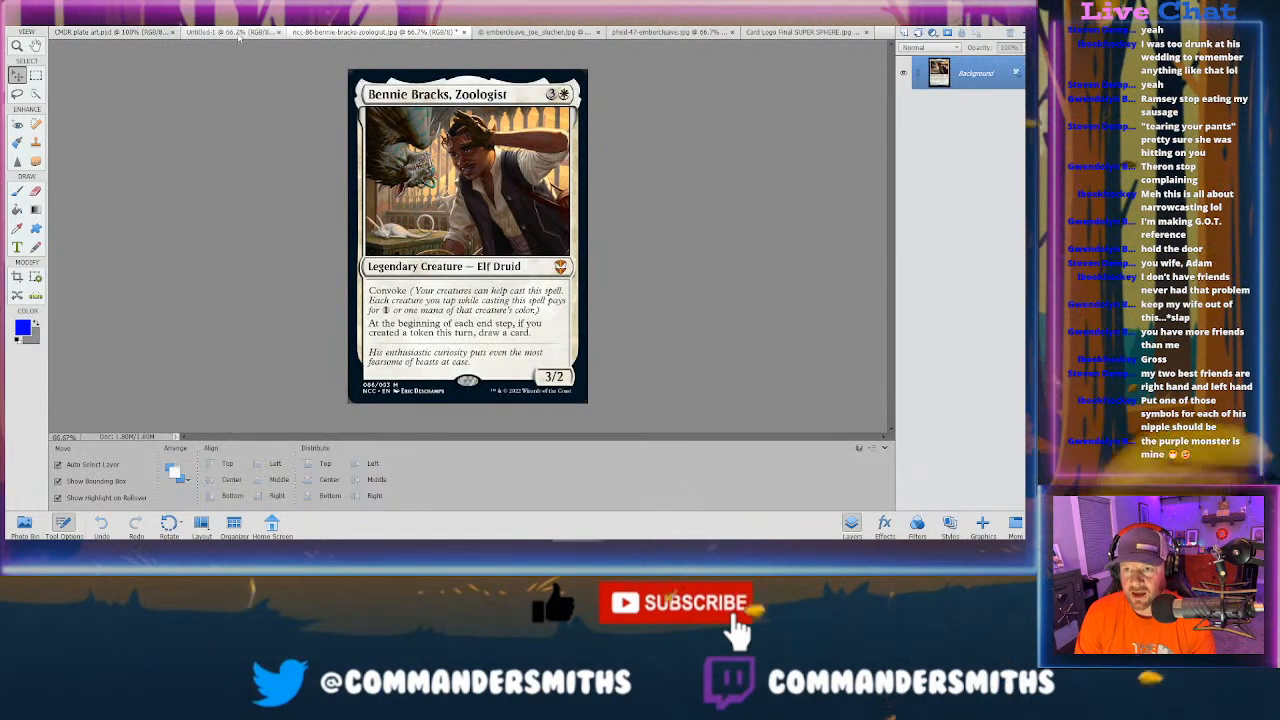
click(232, 32)
click(340, 33)
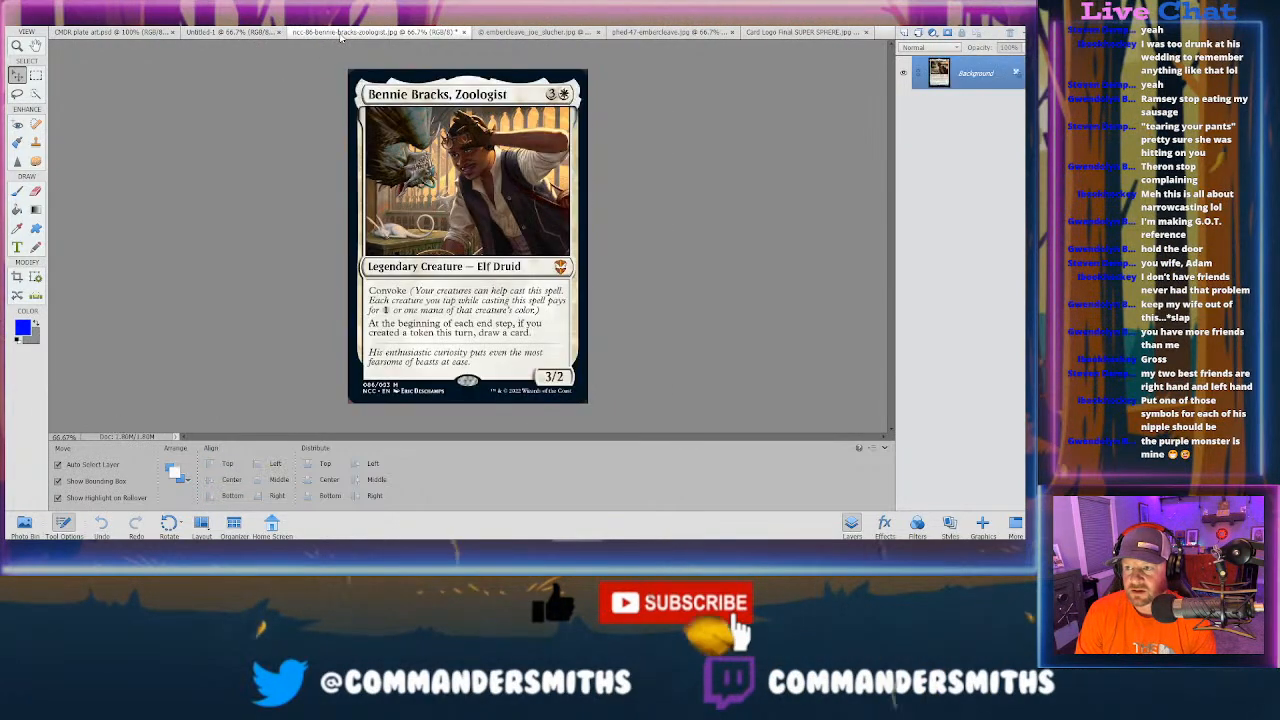
click(255, 33)
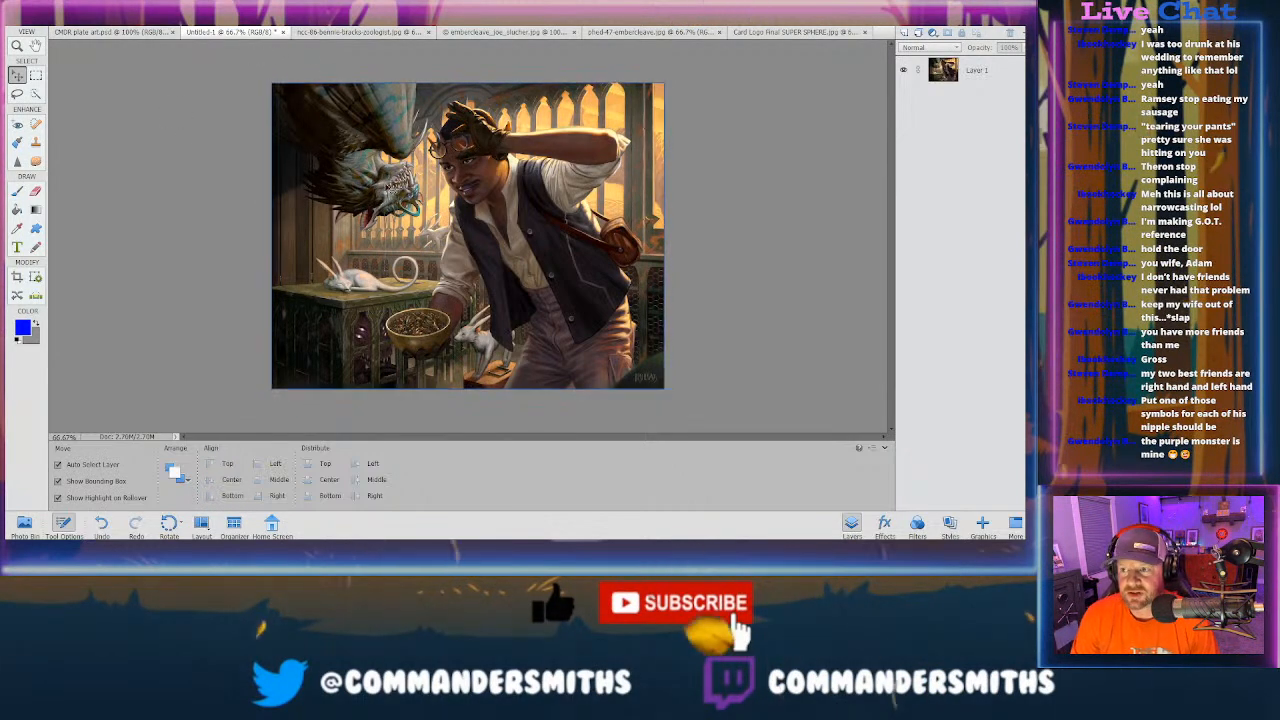
click(334, 36)
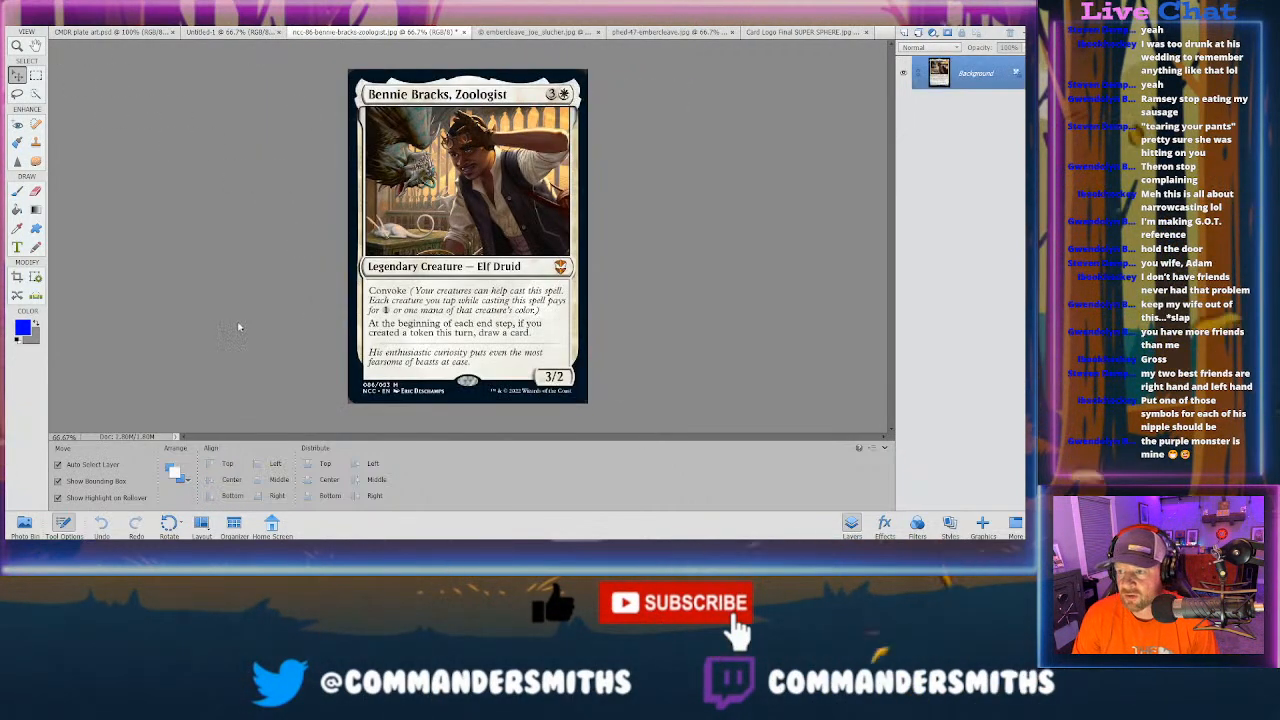
click(35, 94)
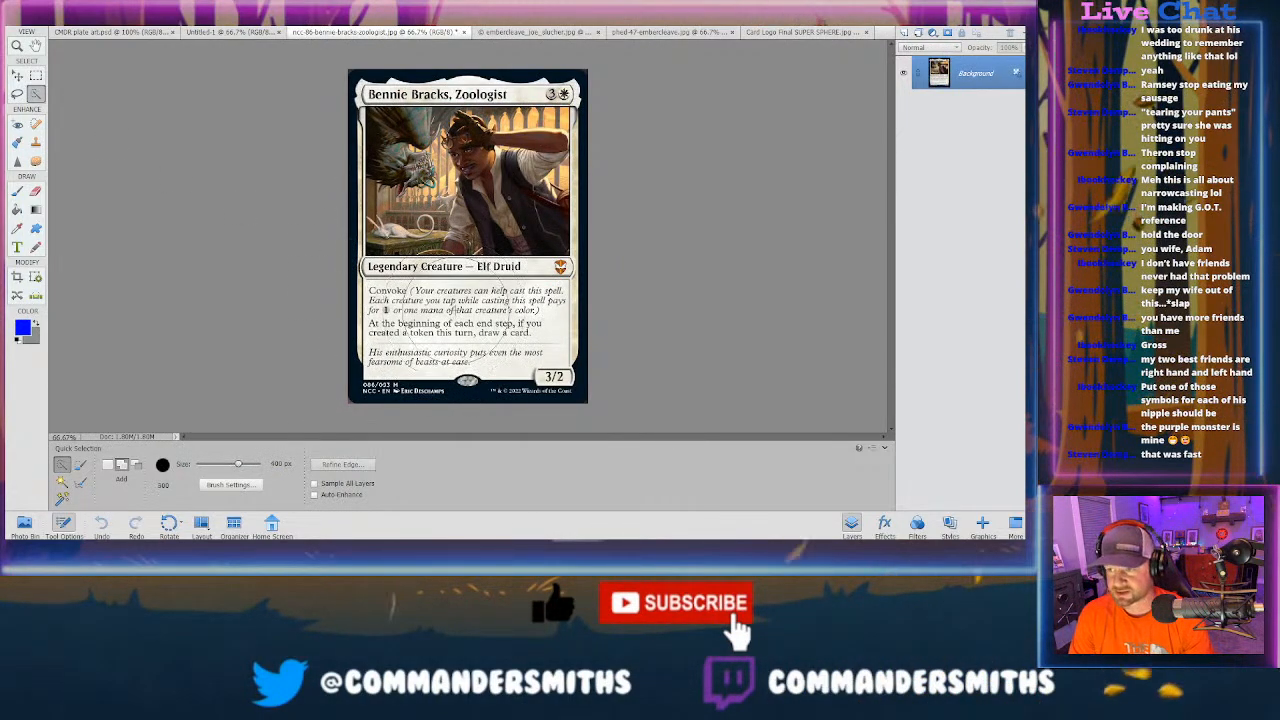
key(bracketleft)
key(bracketleft)
key(bracketleft)
drag(490, 324, 471, 313)
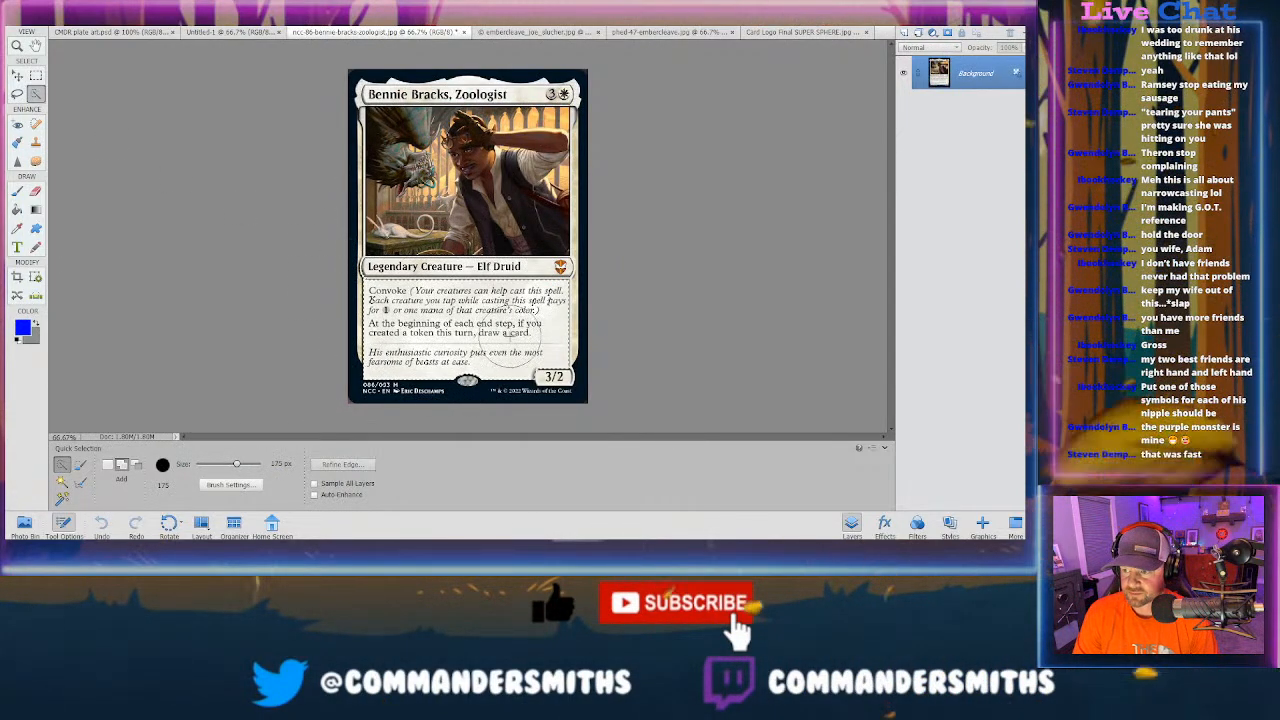
Step: Extend the selection over the type bar with a 45 px brush and trim it straight along the bar's upper edge using the Rectangular Marquee
key(bracketleft)
key(bracketleft)
key(bracketleft)
key(bracketleft)
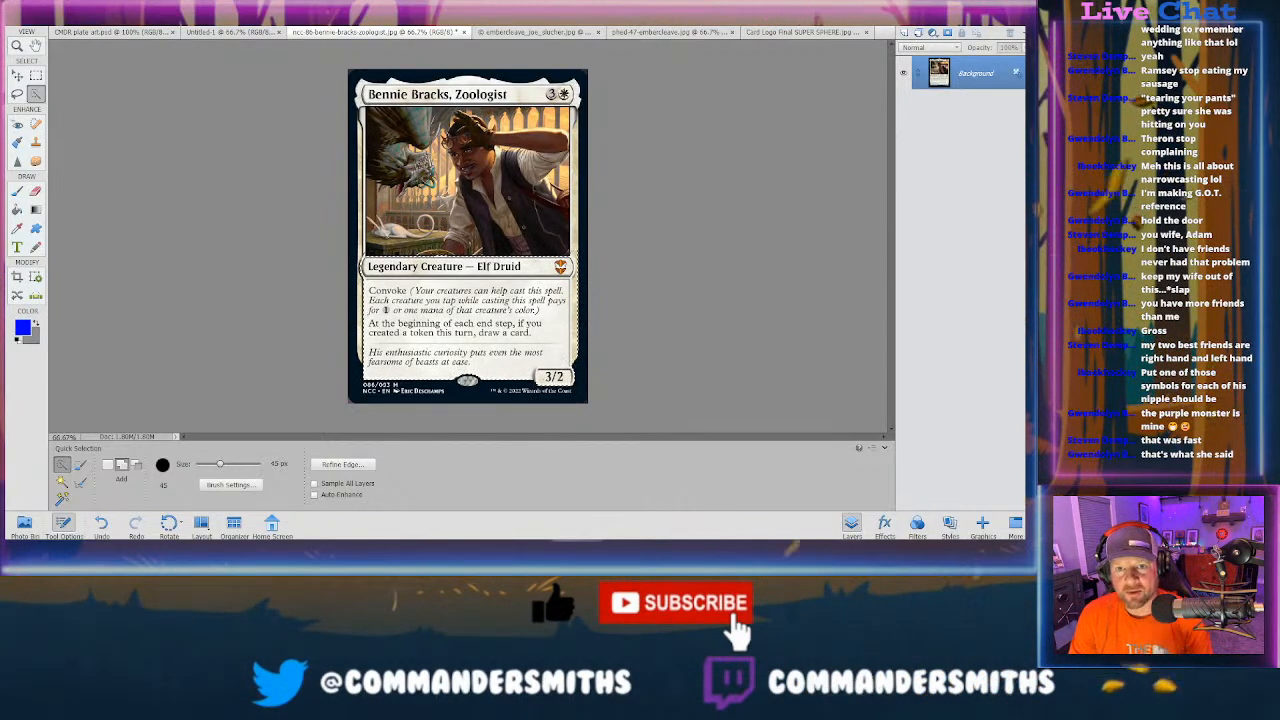
key(m)
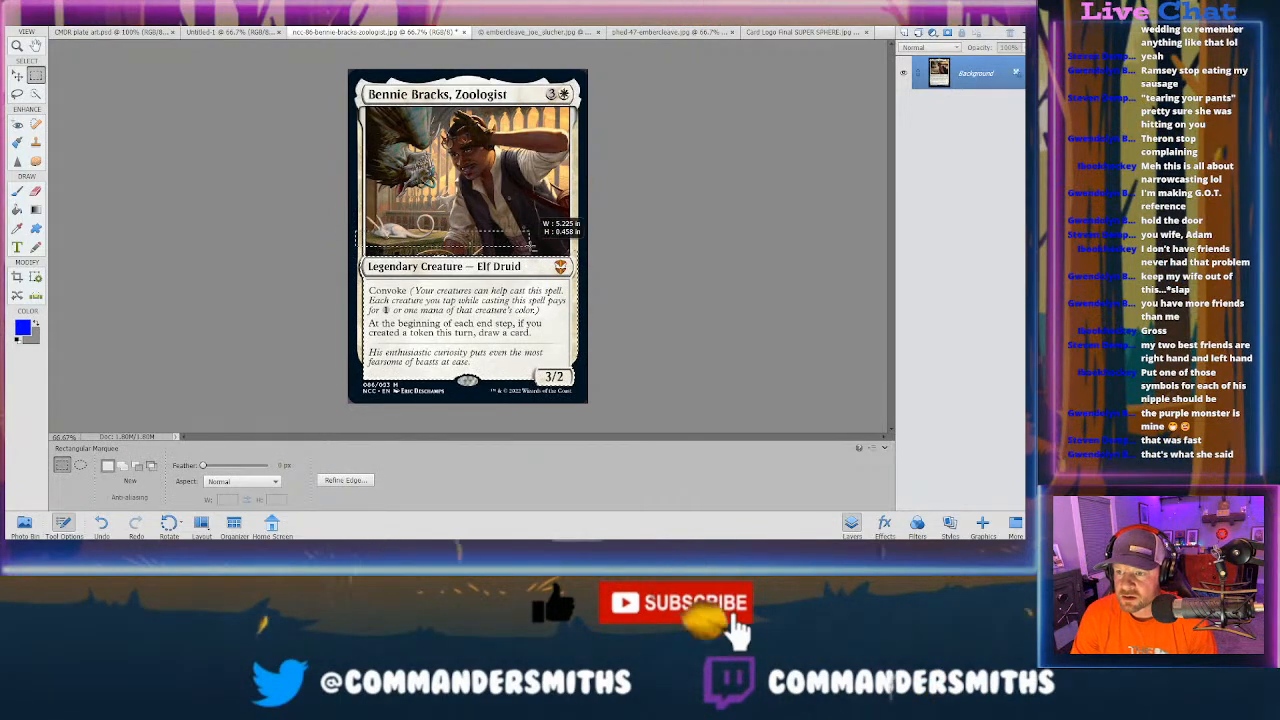
drag(531, 249, 587, 258)
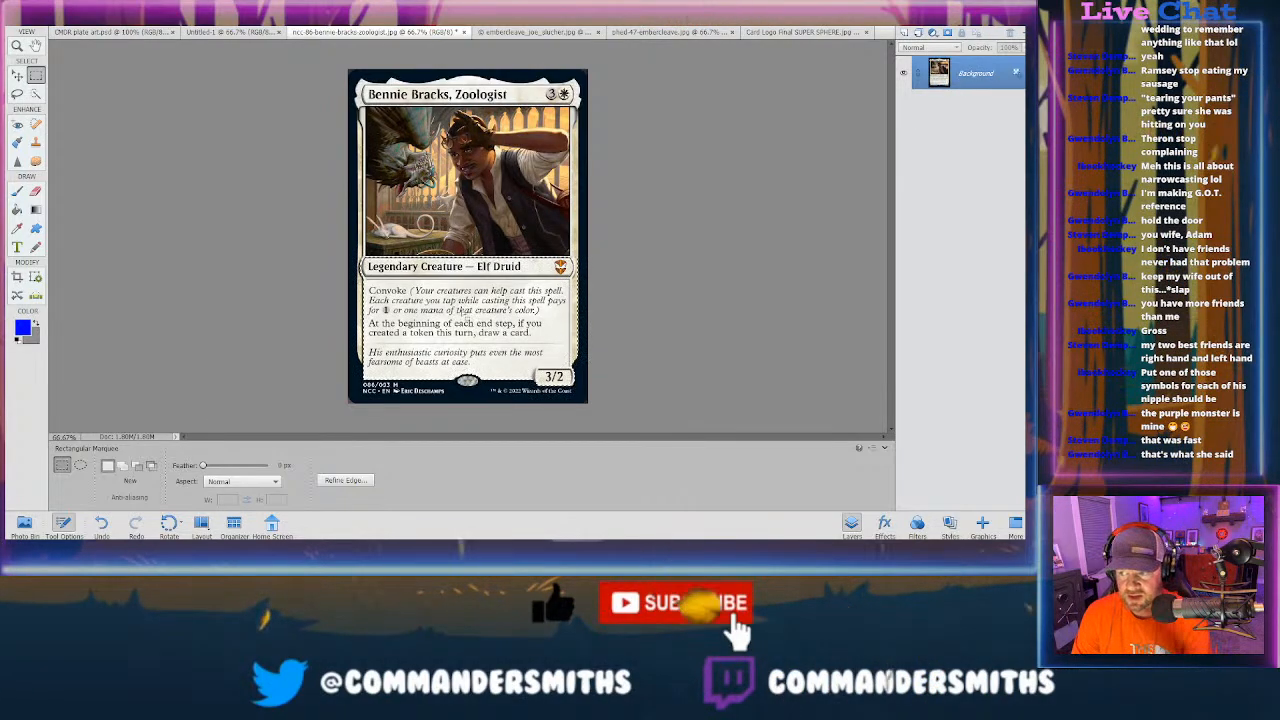
Step: Refine the Quick Selection along the frame border beside the text box and undo the last two edits
key(a)
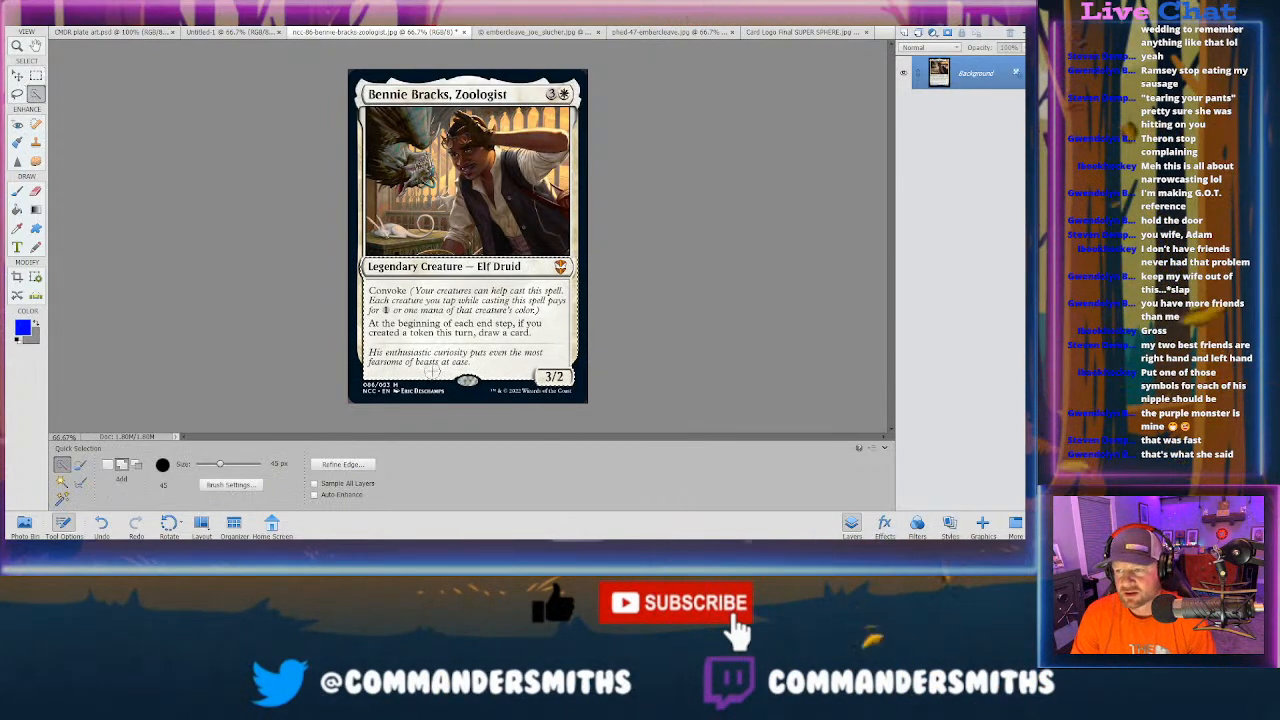
key(ctrl+equal)
key(ctrl+equal)
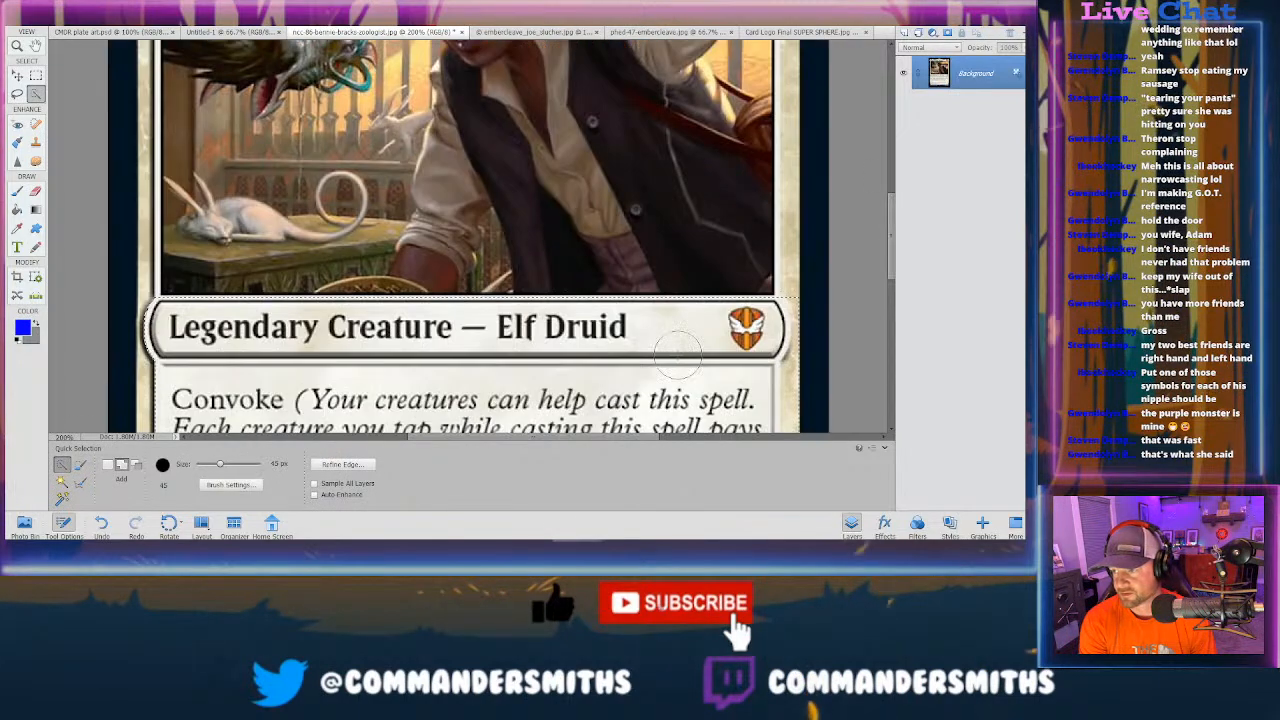
scroll(733, 285, down, 3)
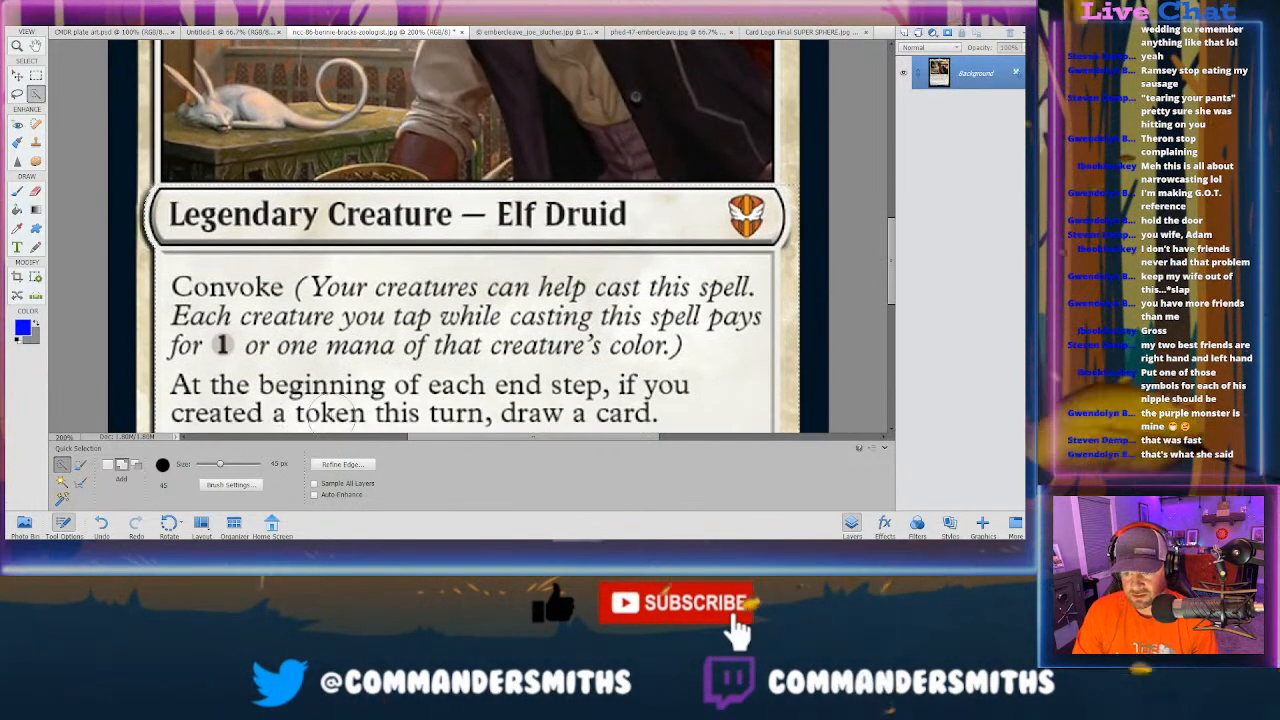
drag(448, 436, 521, 437)
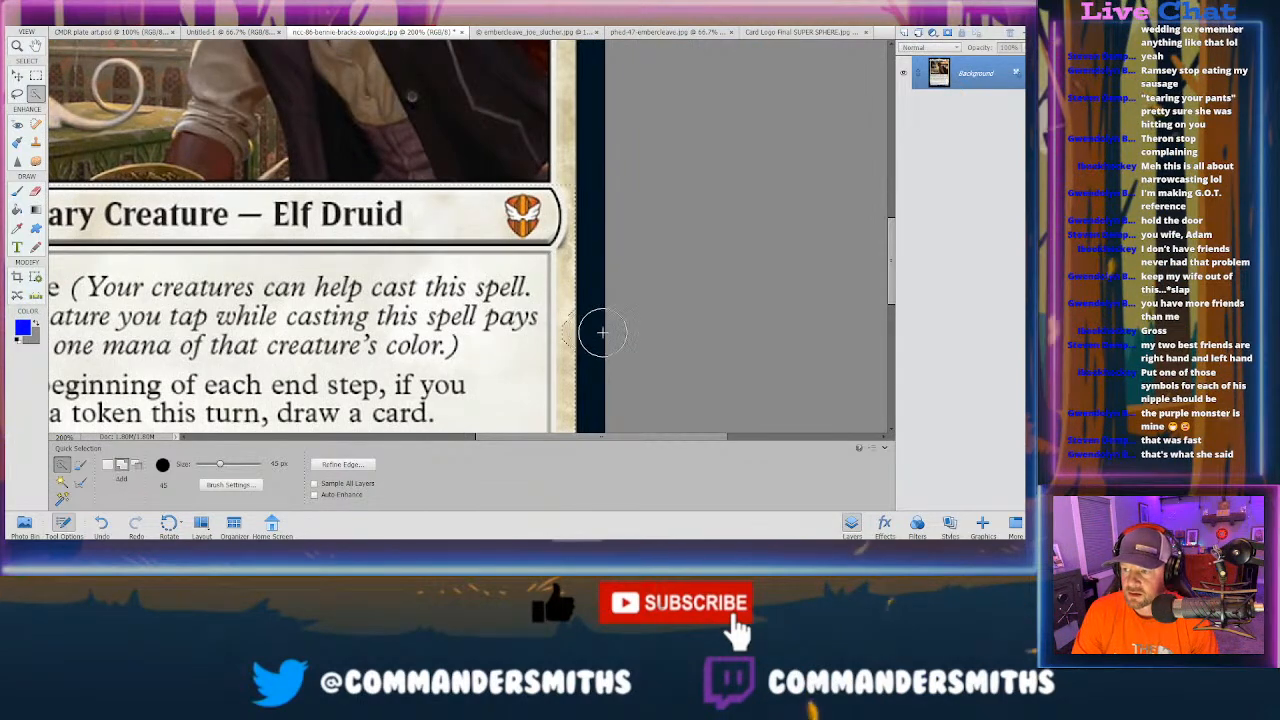
key(ctrl+z)
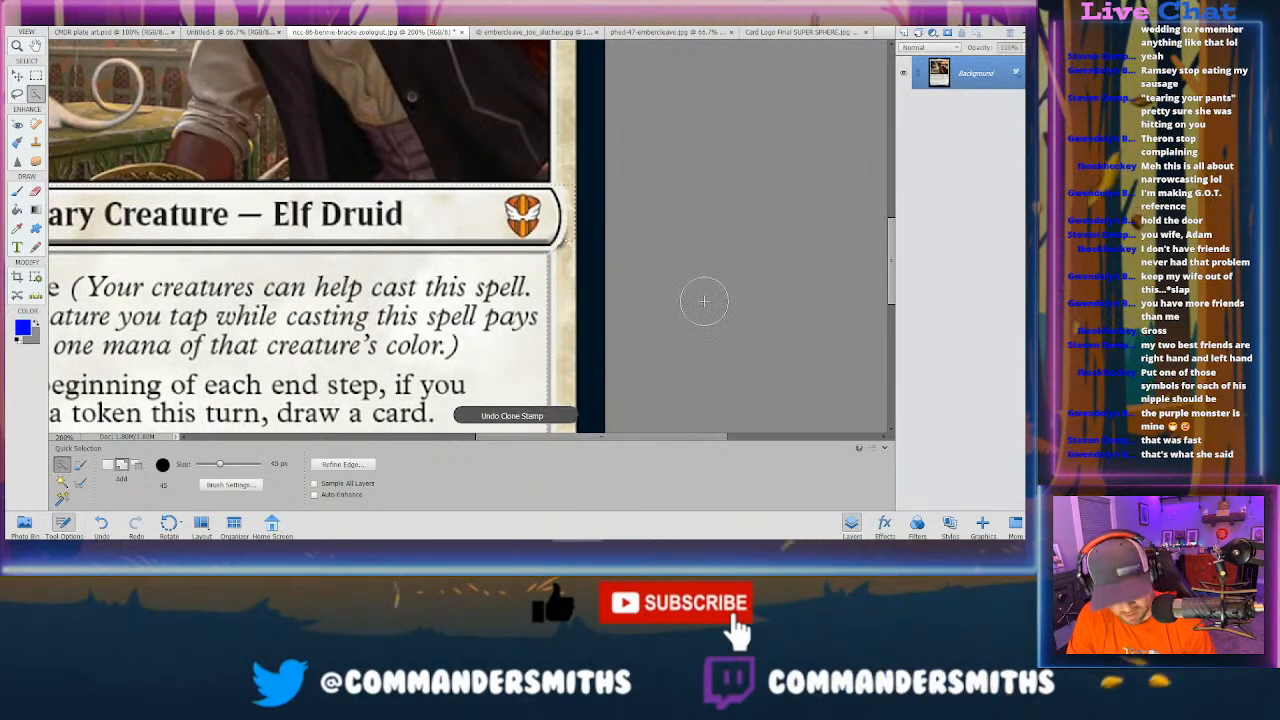
key(ctrl+z)
Step: Add the title bar and its ornate white border to the selection, reducing the brush to 5 px for the edges
drag(886, 271, 886, 147)
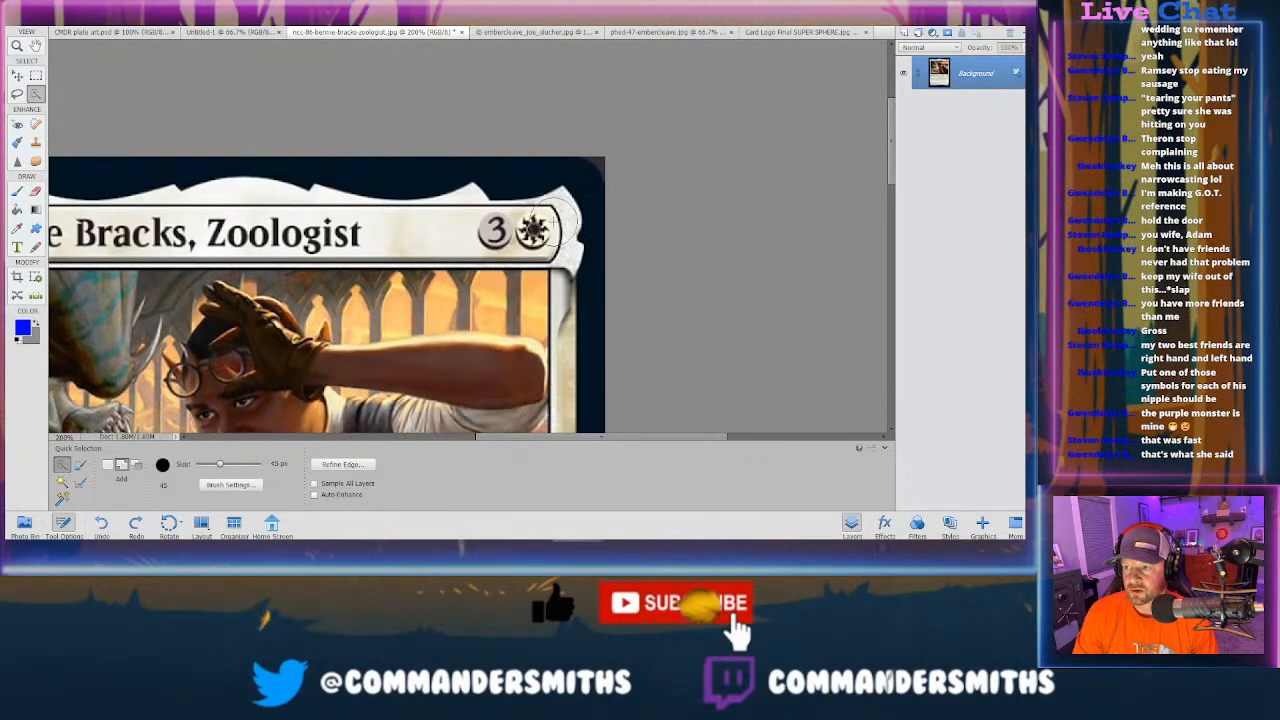
drag(555, 222, 245, 215)
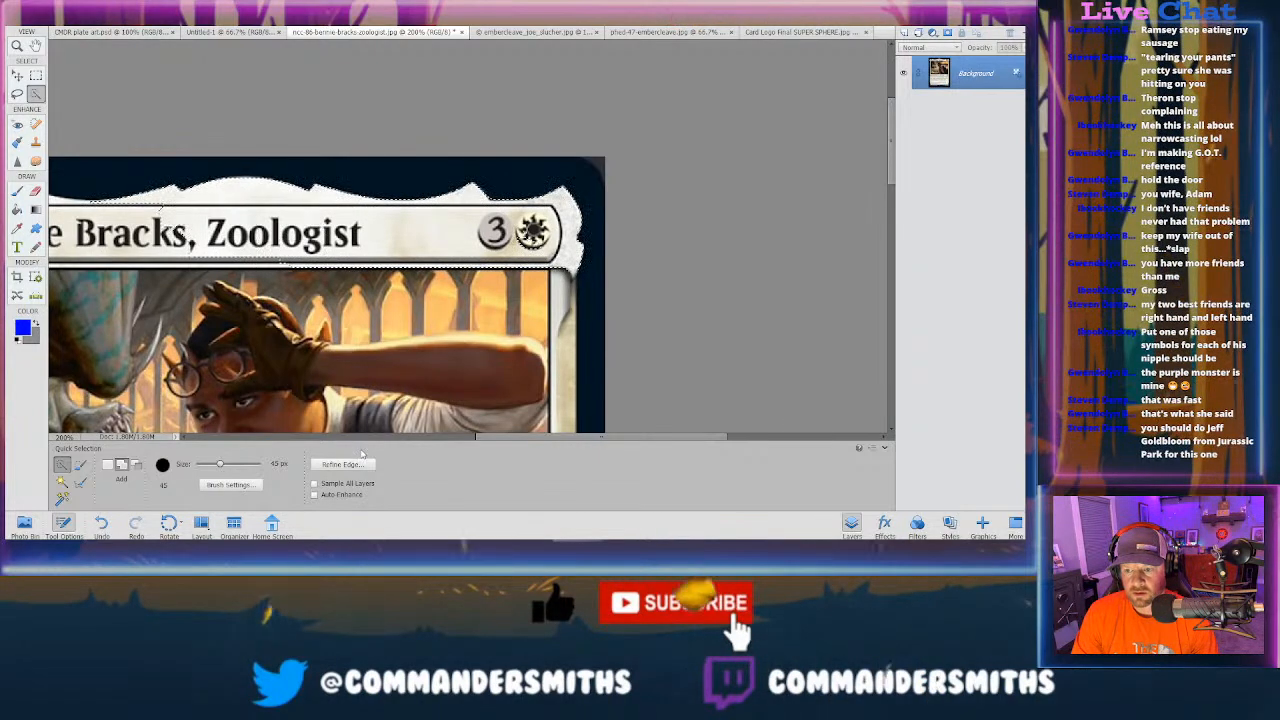
scroll(470, 245, left, 5)
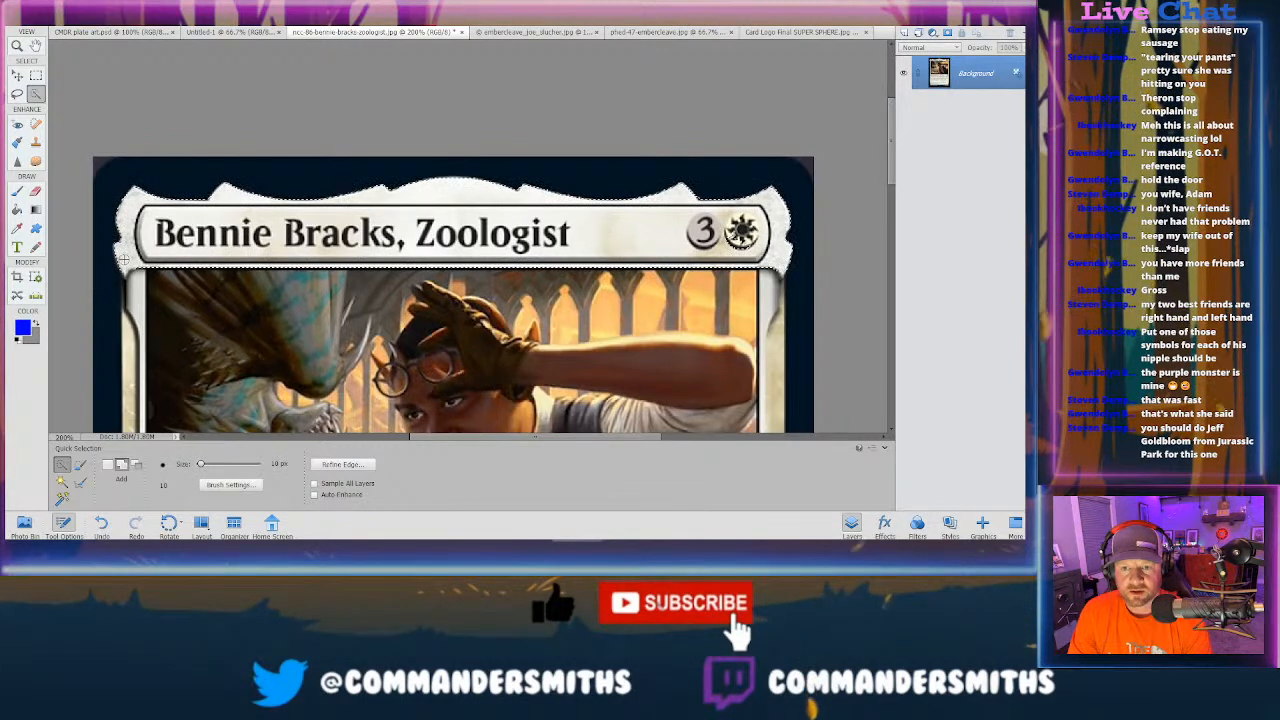
key(bracketleft)
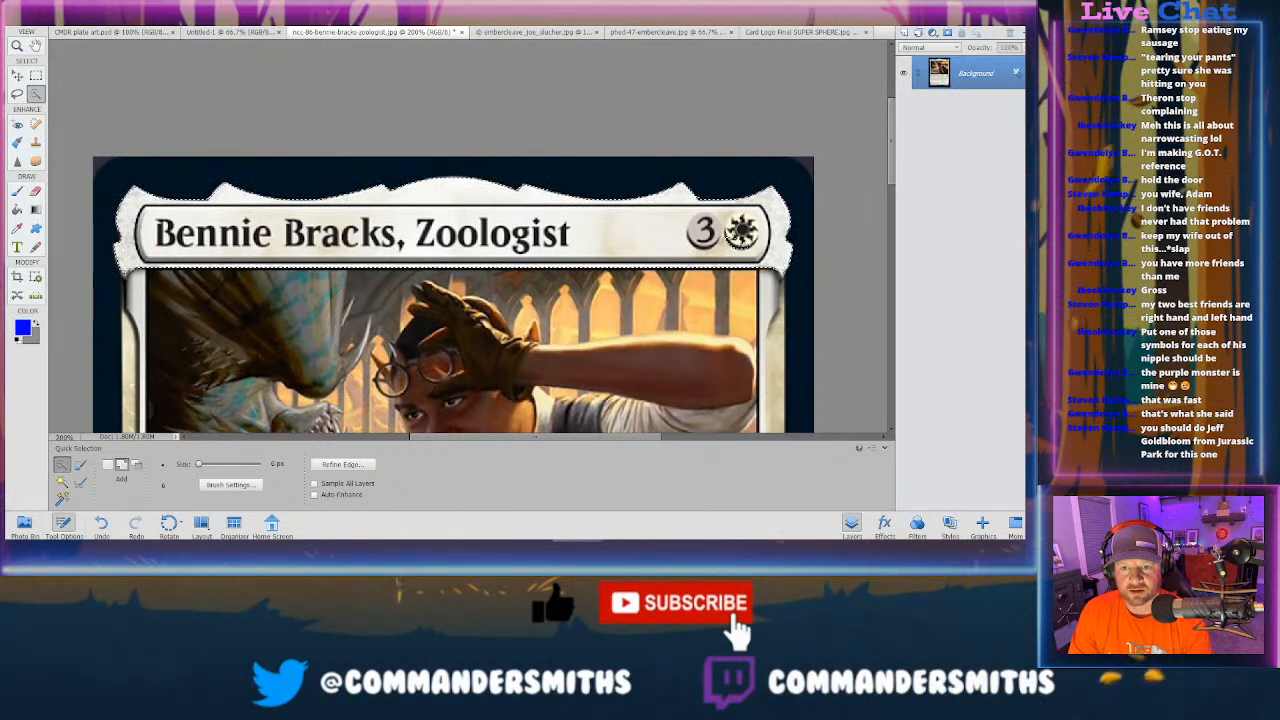
key(bracketleft)
key(bracketleft)
key(bracketleft)
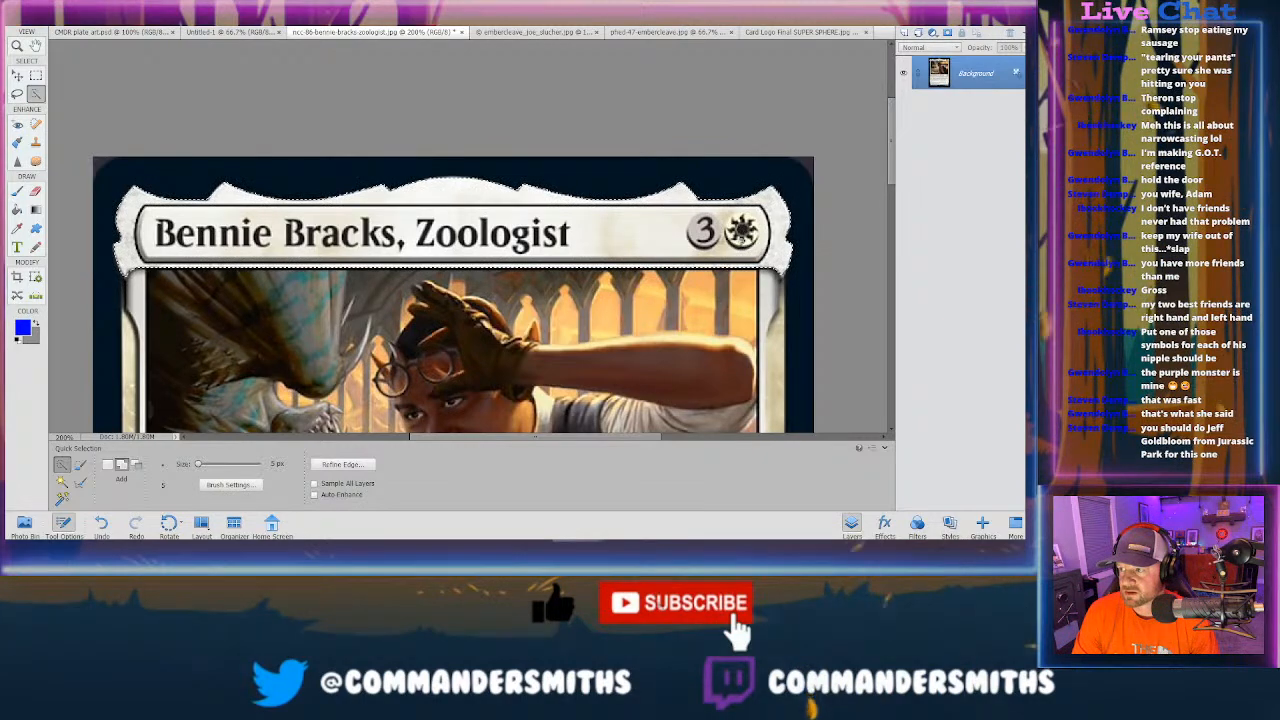
scroll(582, 287, down, 3)
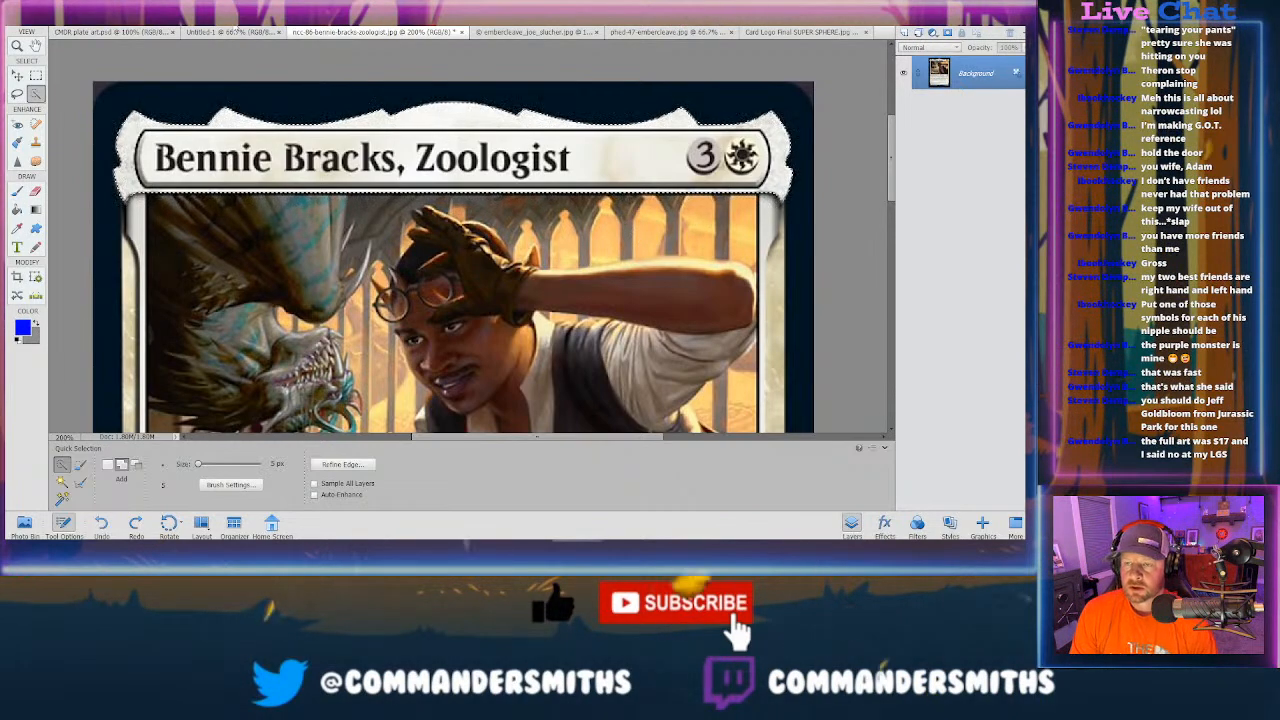
Step: Paste the copied Bennie Bracks title bar, type bar and text box into the Untitled-1 artwork as a new layer
click(230, 32)
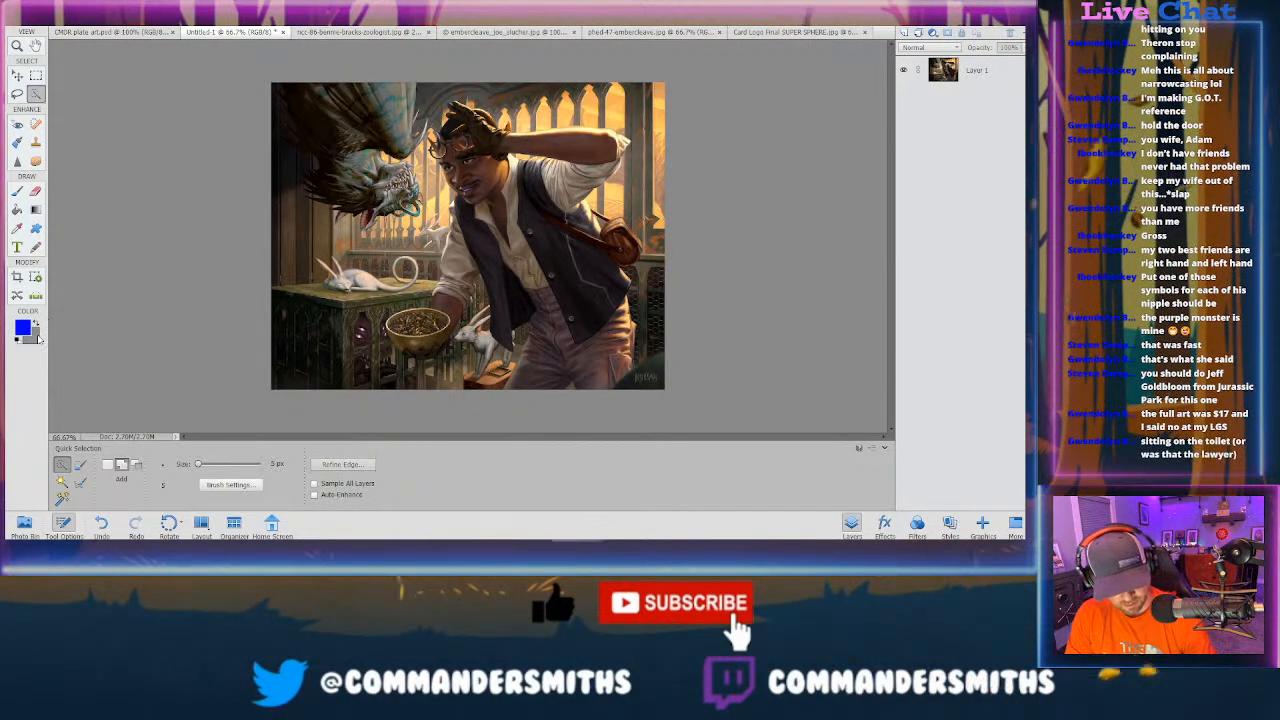
key(ctrl+v)
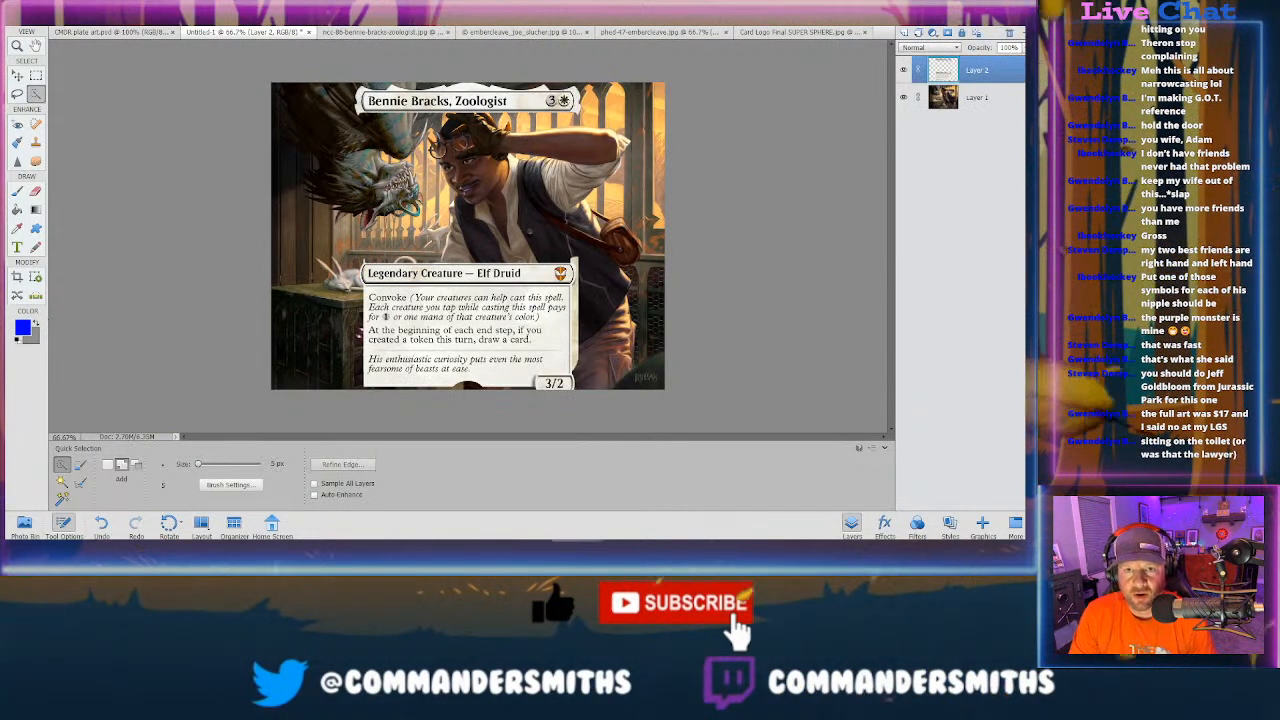
key(v)
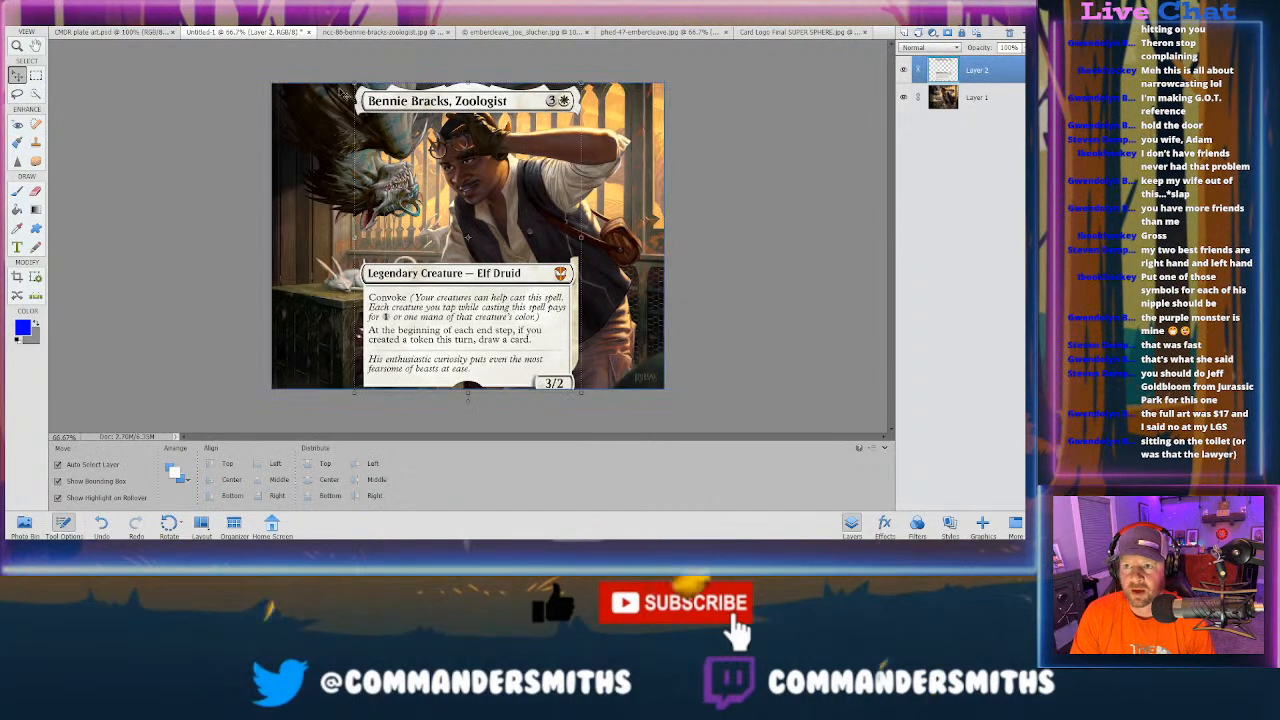
Step: Scale the pasted frame to about 91.5%, position it over the man and creature, and lower its opacity to 53%
drag(352, 87, 424, 115)
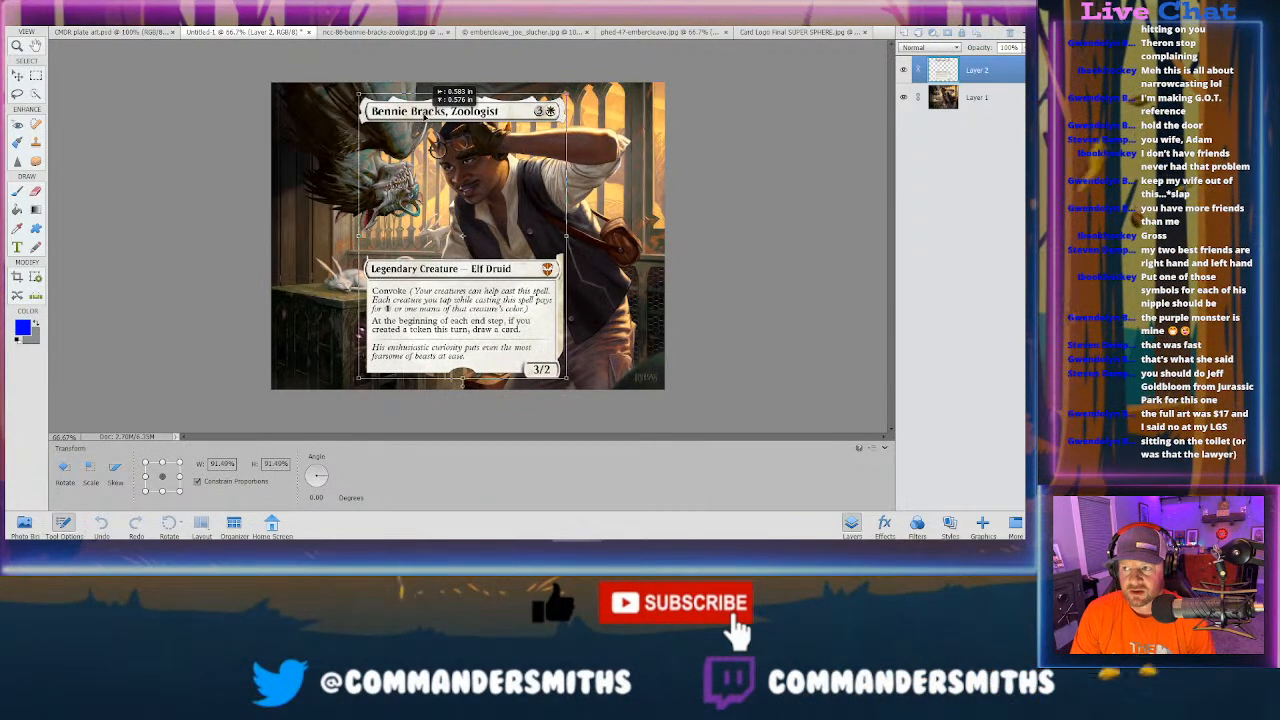
drag(424, 116, 406, 113)
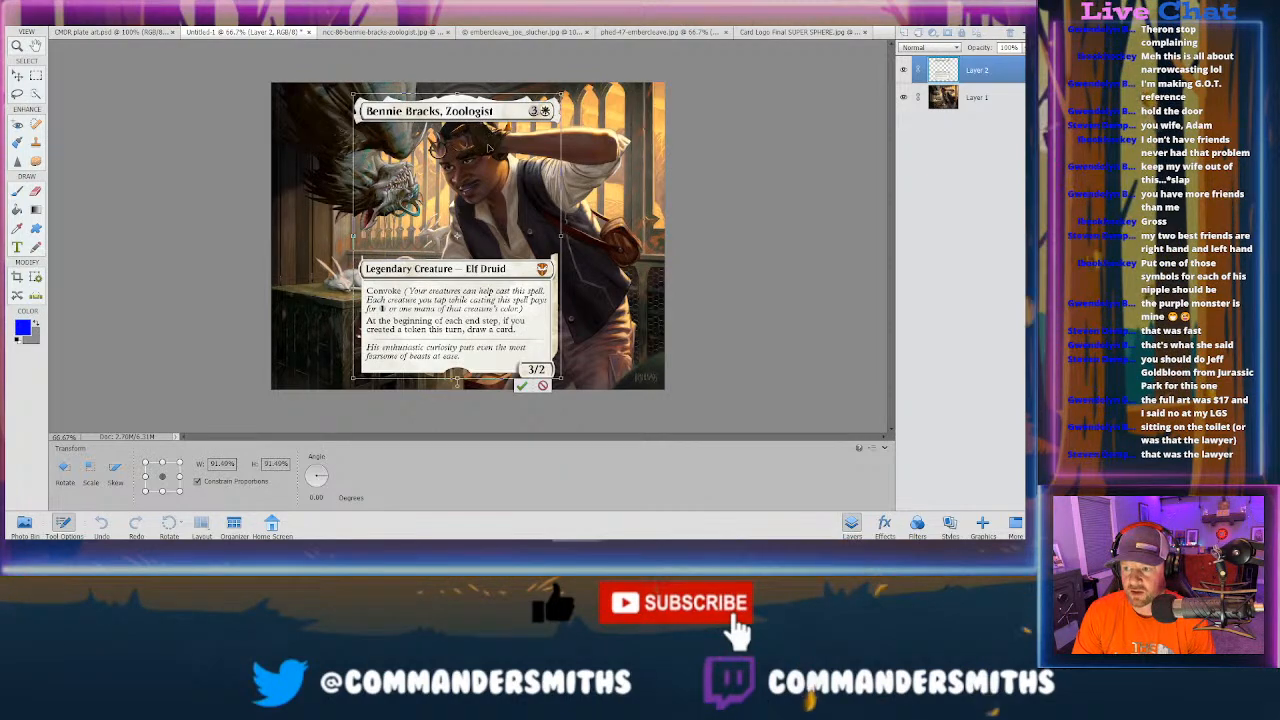
key(Return)
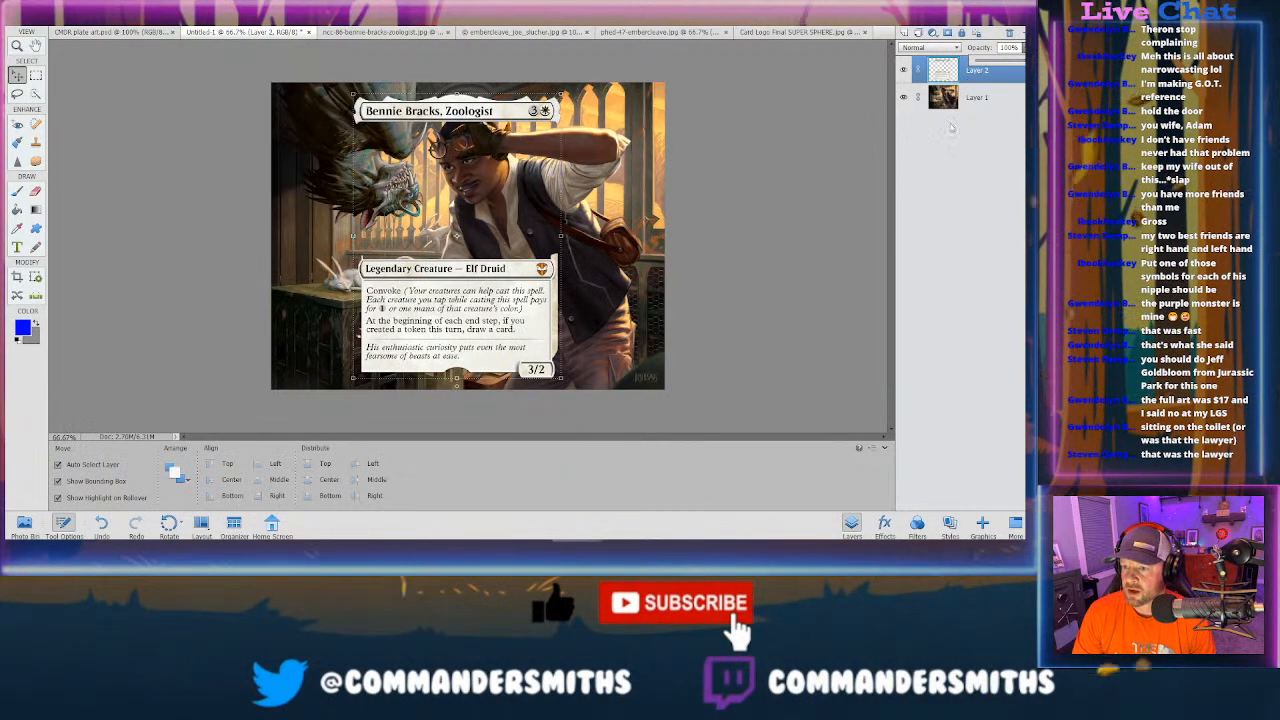
drag(1027, 62, 1004, 63)
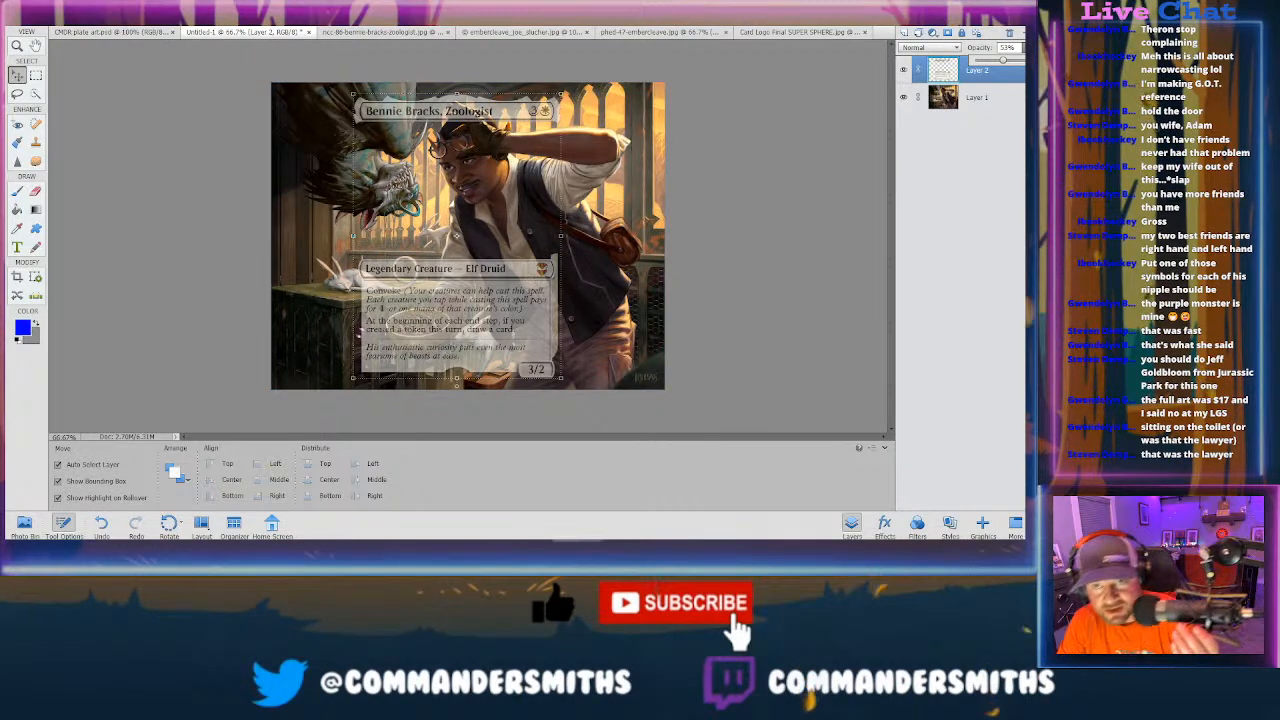
Step: Crop the artwork to a card-shaped portrait around the frame, trimming both sides and keeping the full image height
click(84, 8)
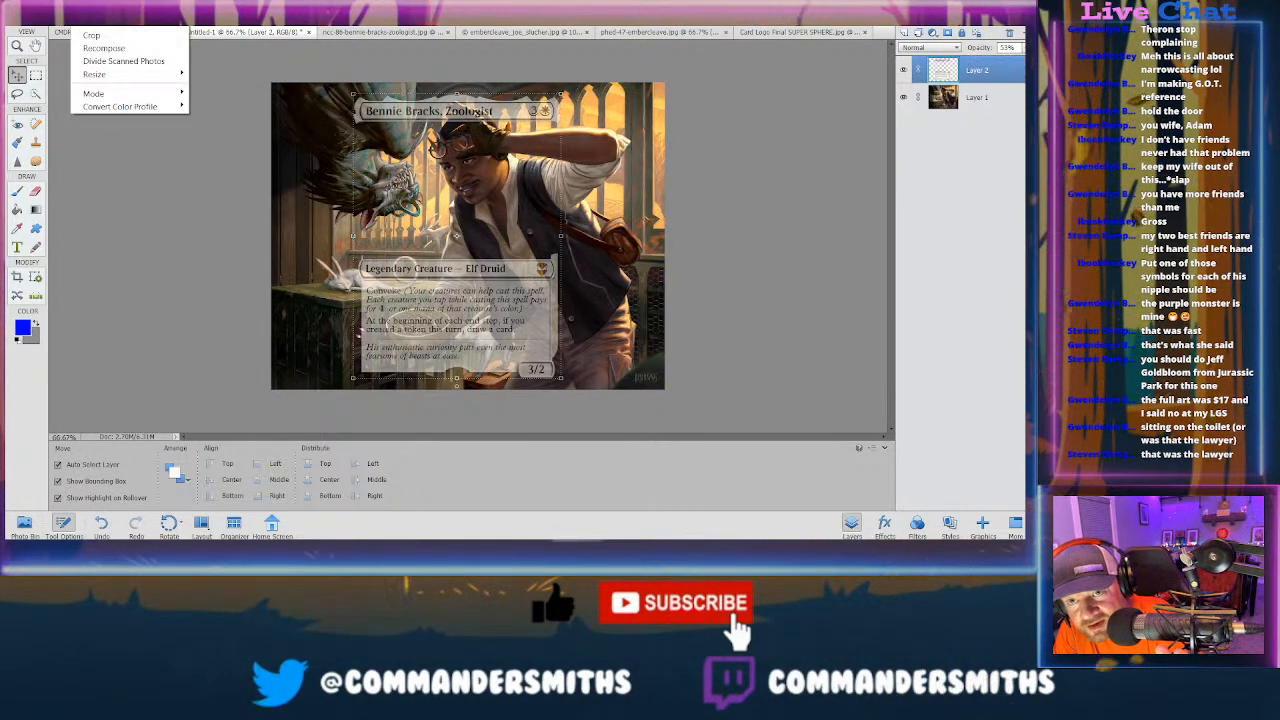
click(92, 36)
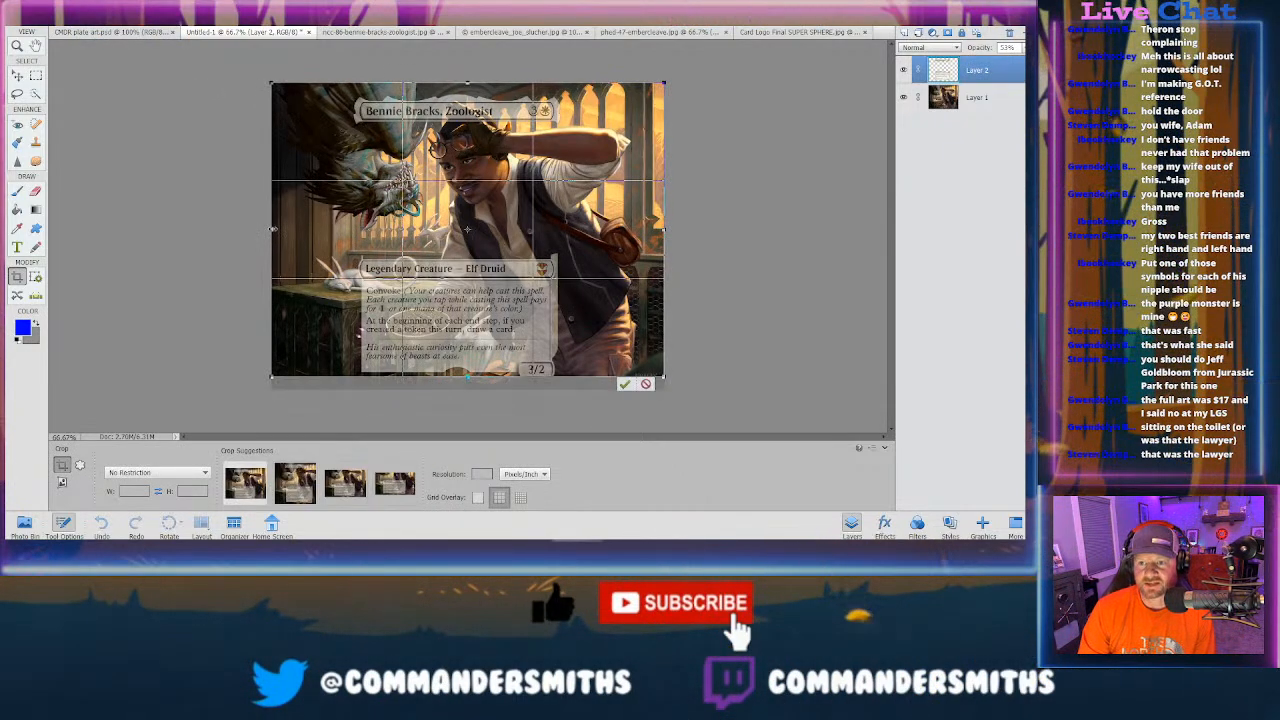
drag(271, 228, 340, 228)
drag(470, 378, 470, 389)
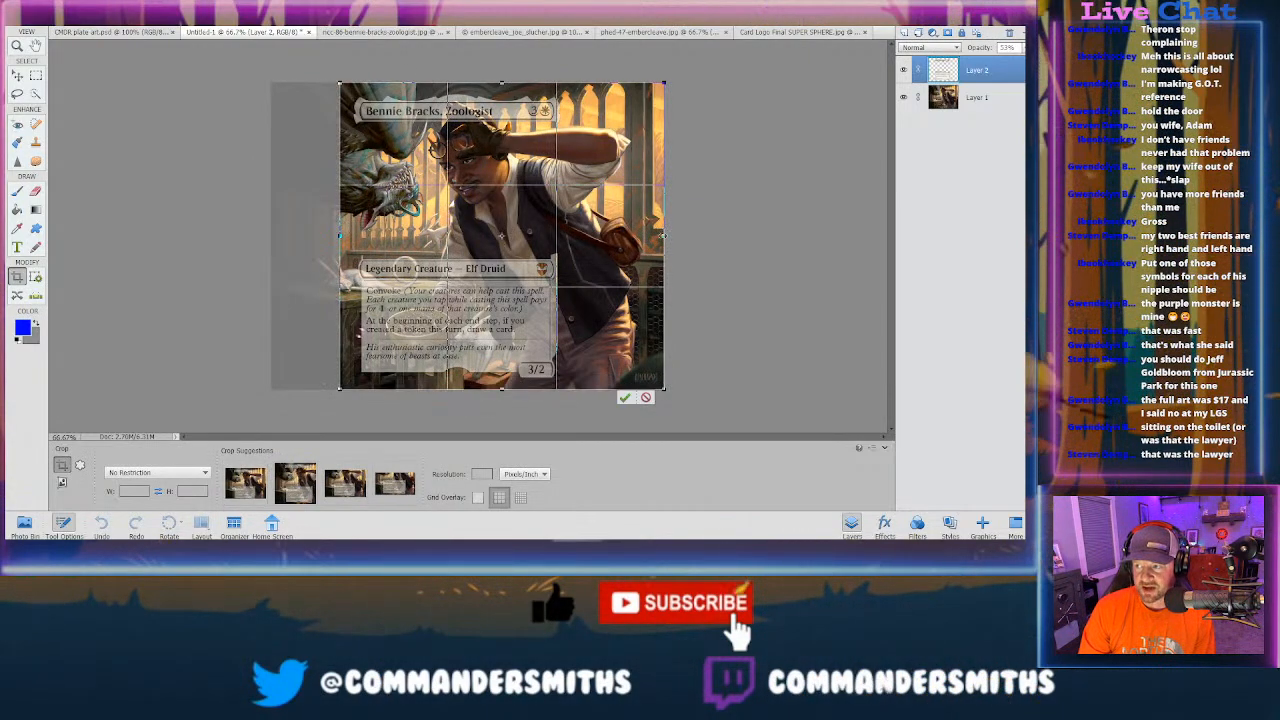
drag(663, 235, 577, 249)
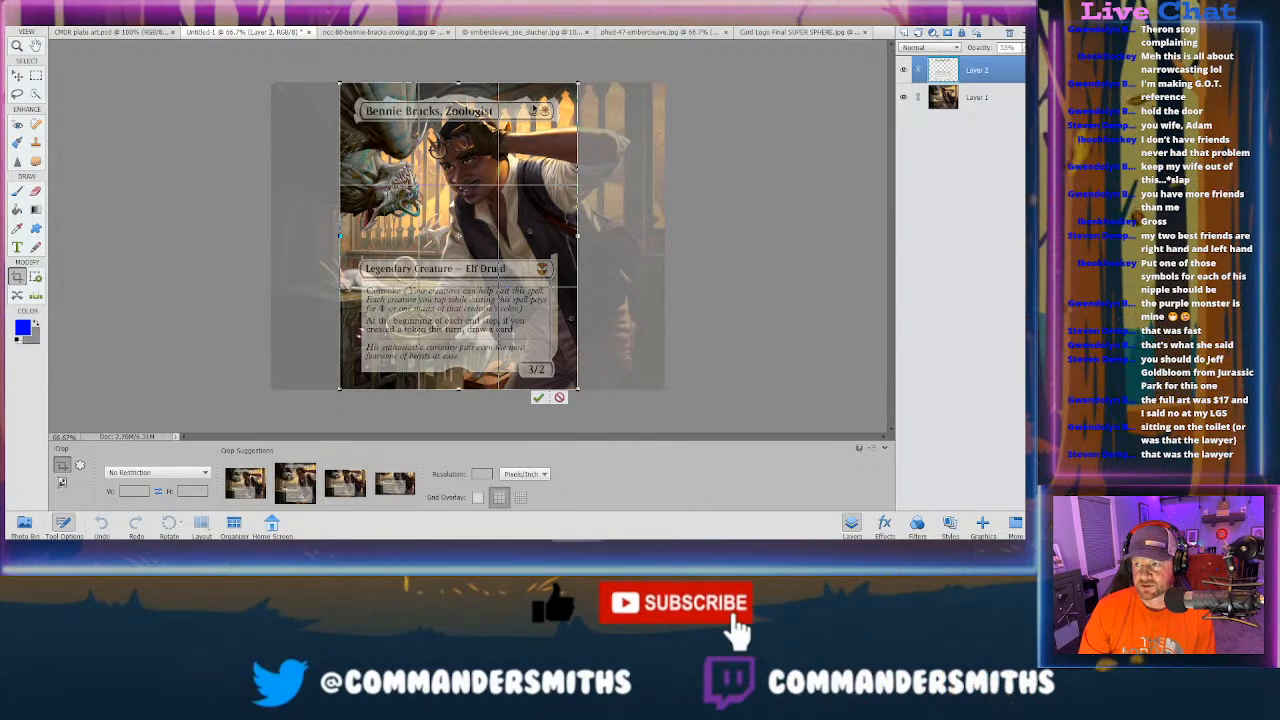
click(538, 398)
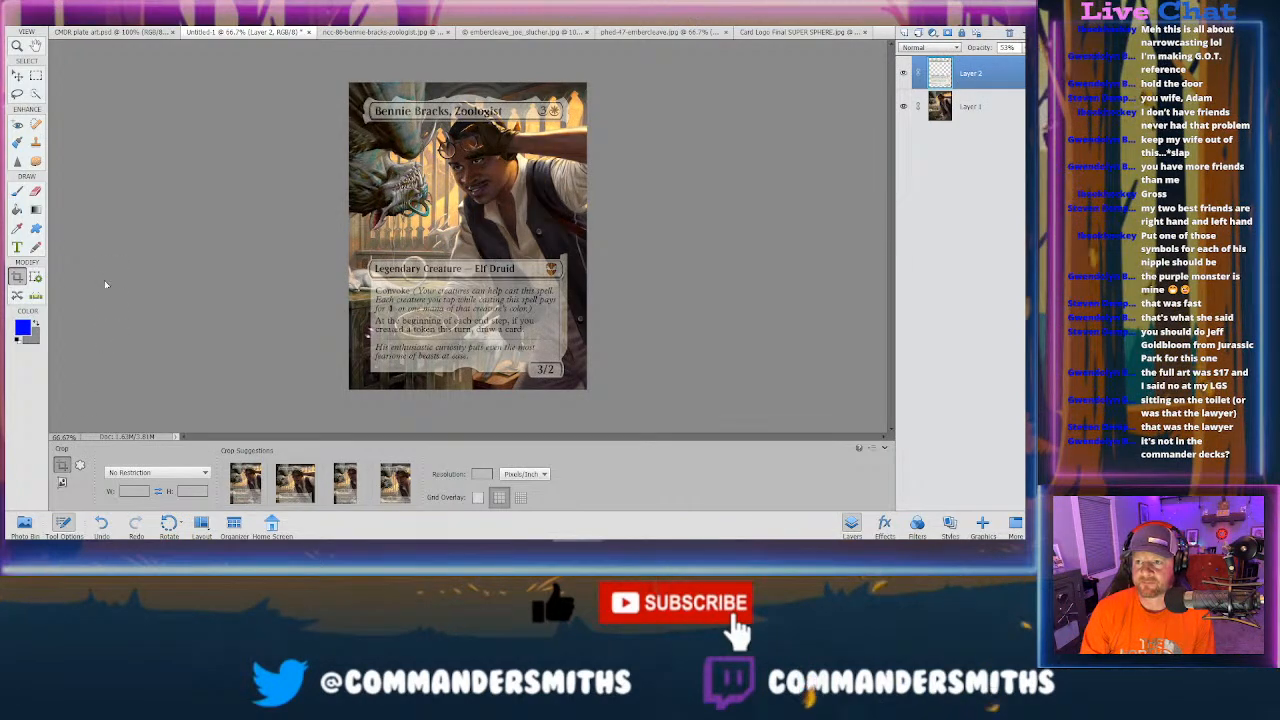
click(35, 94)
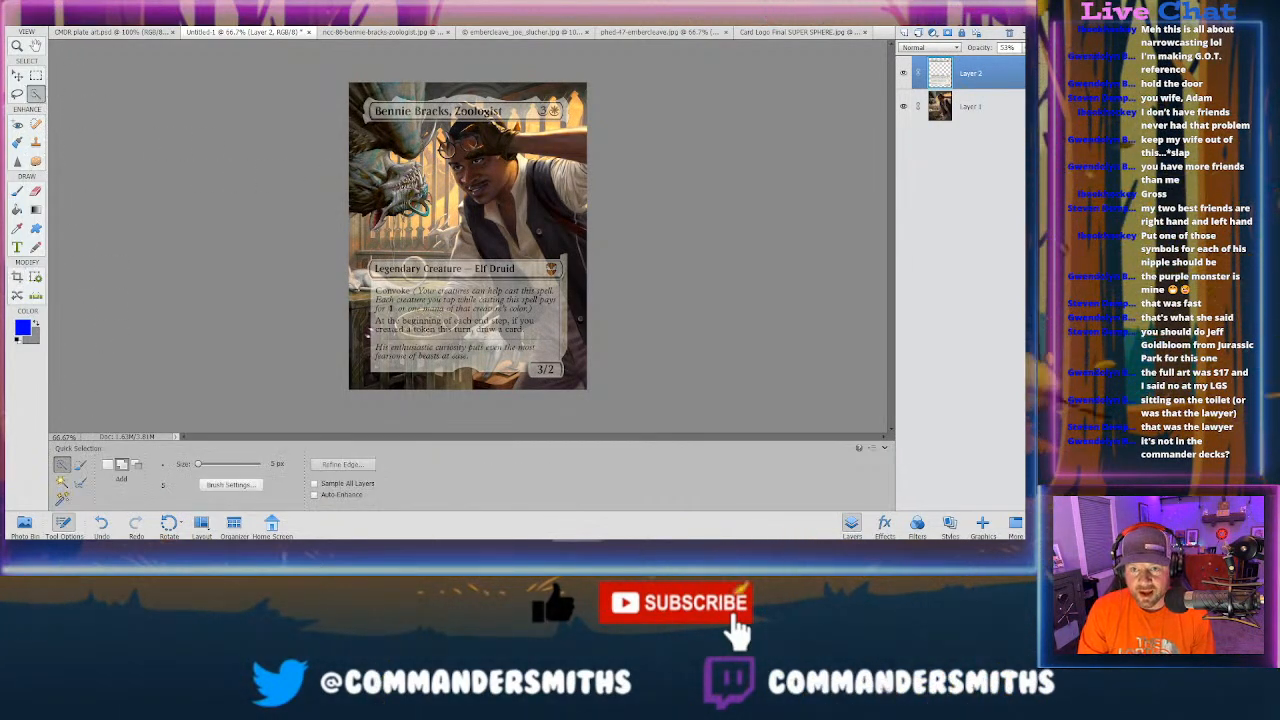
key(bracketright)
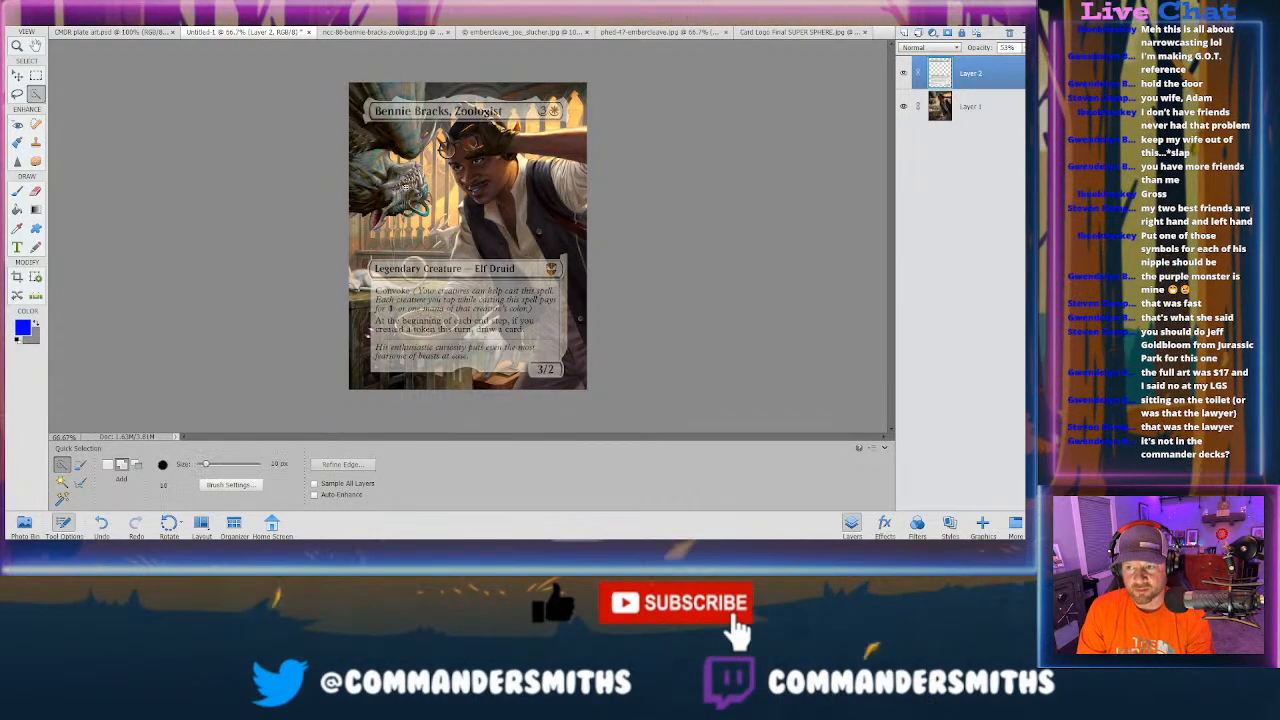
key(bracketright)
key(bracketright)
key(bracketright)
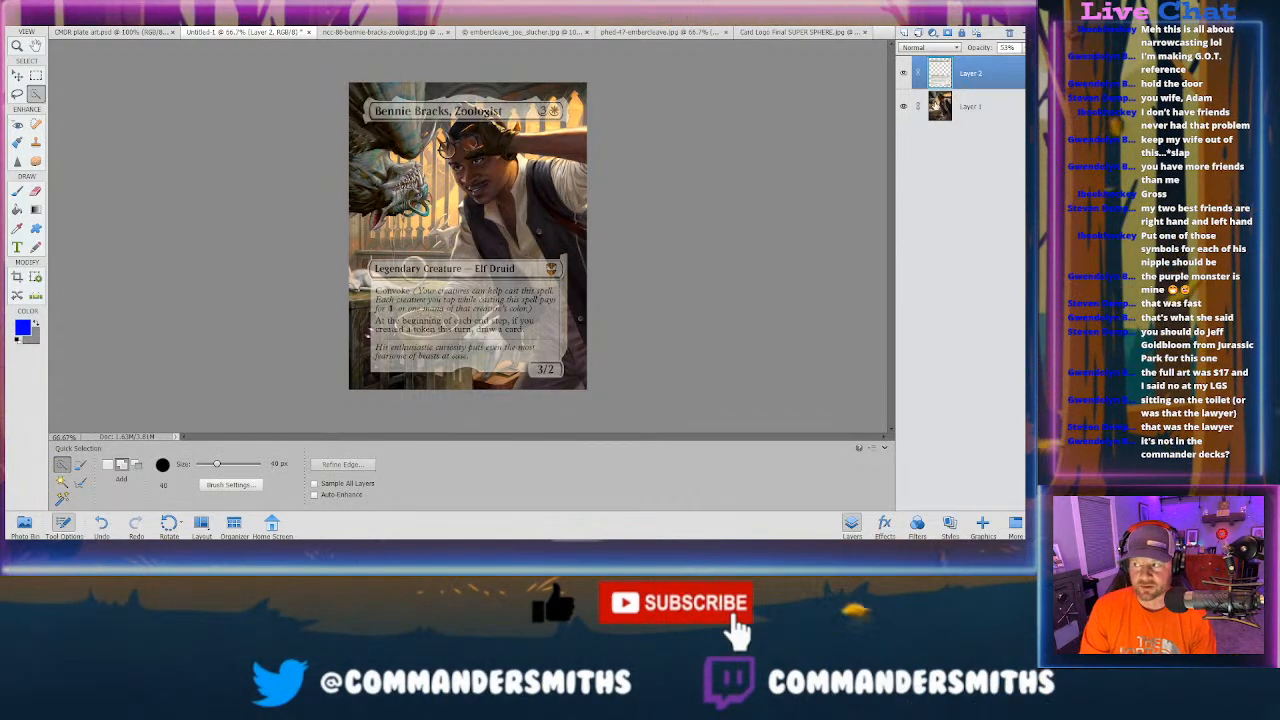
click(938, 106)
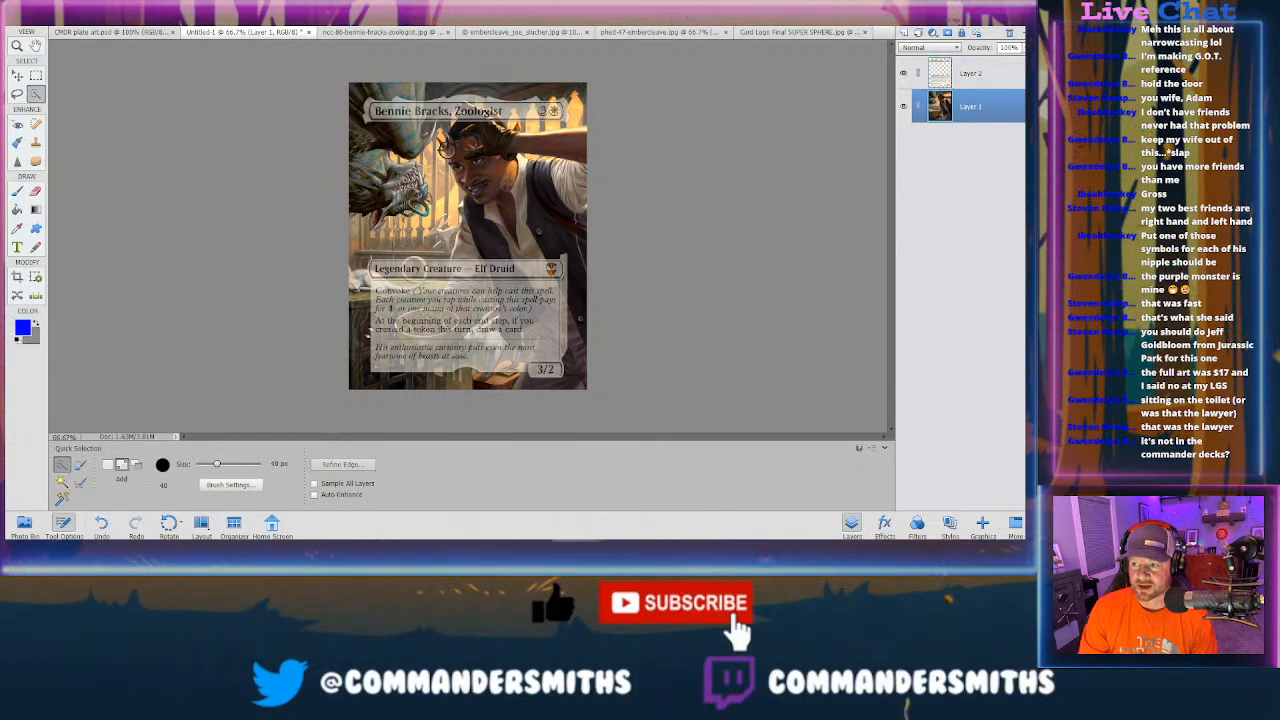
click(479, 195)
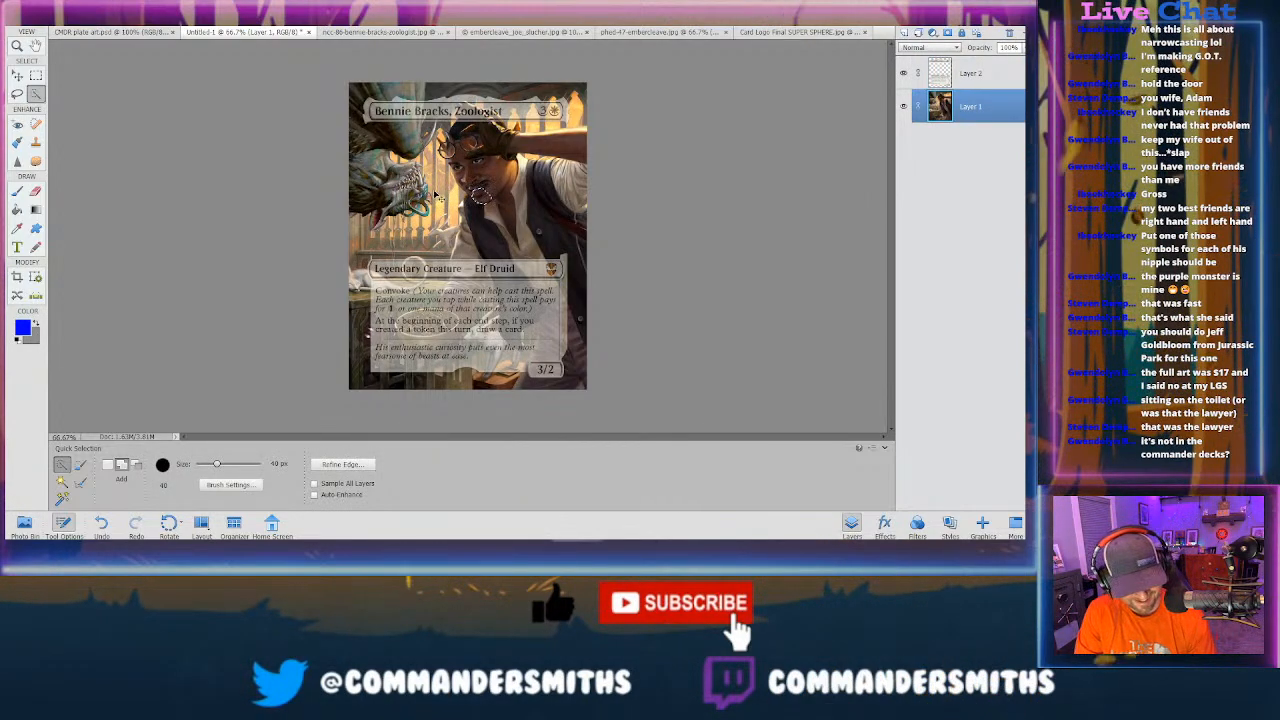
key(ctrl+z)
Step: Remove the start of the title bar on Layer 2 where the creature's head overlaps it, using the Clone Stamp at 15 px
key(s)
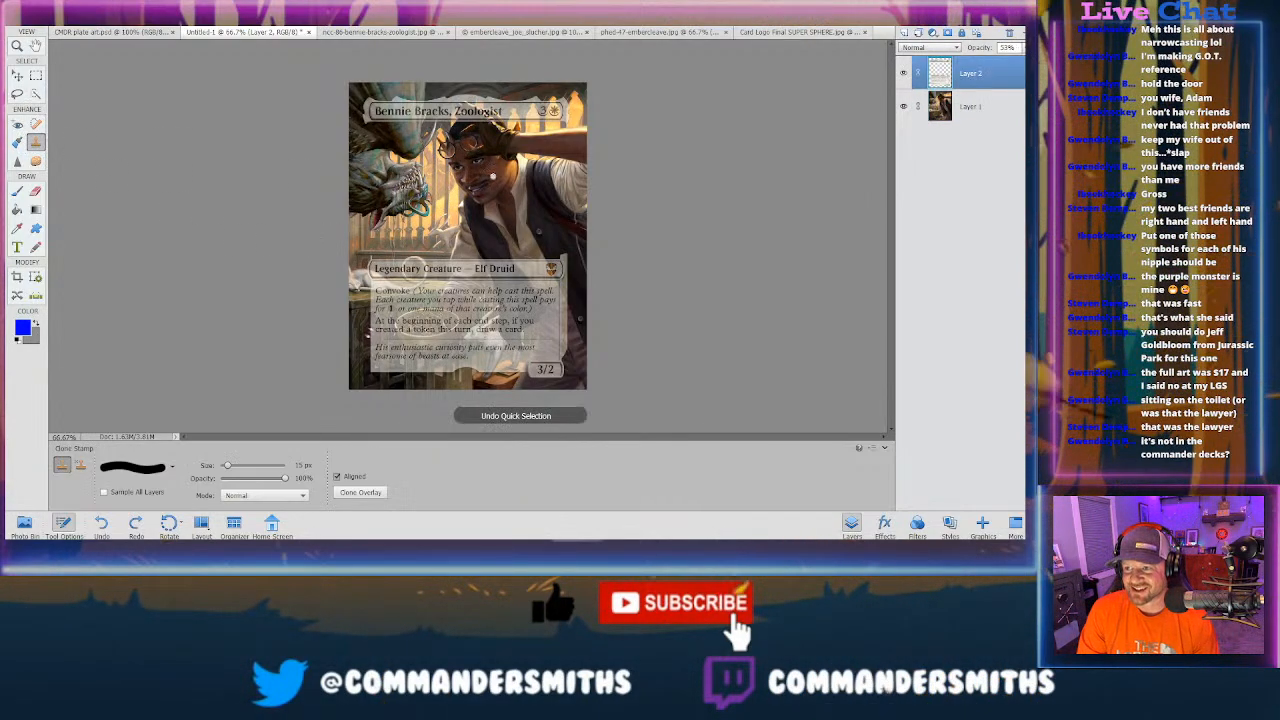
click(938, 104)
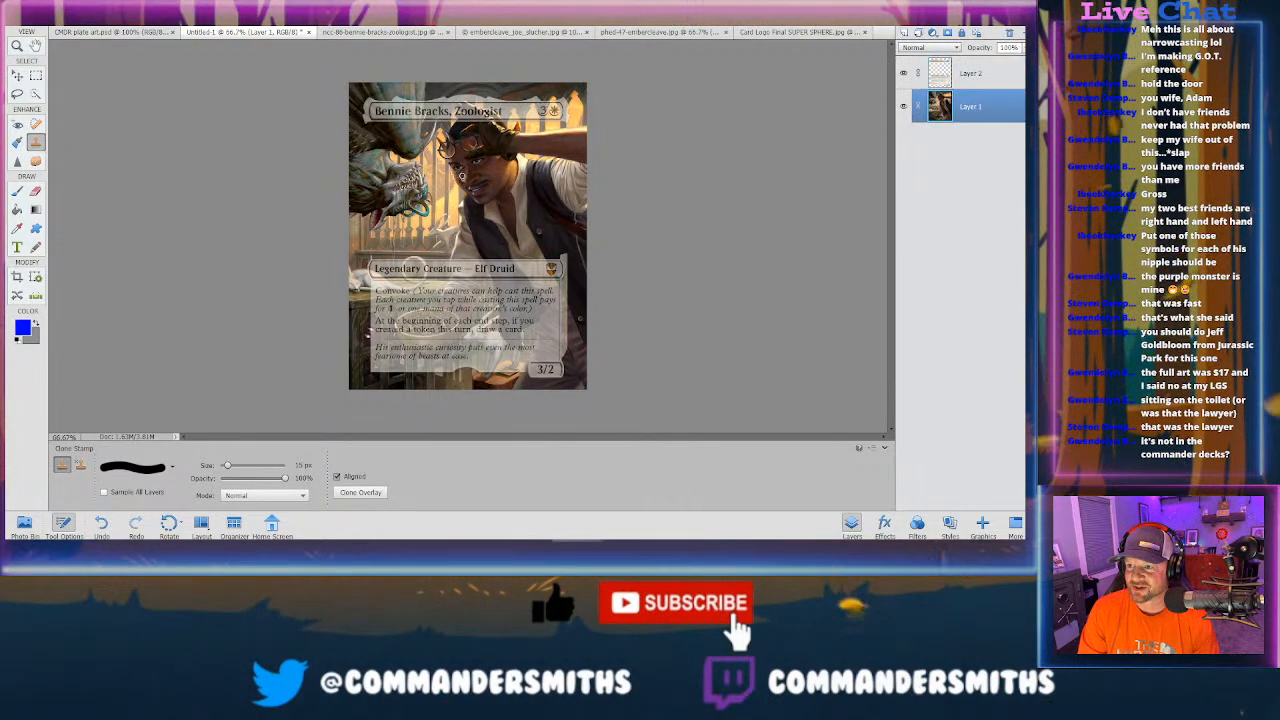
click(931, 77)
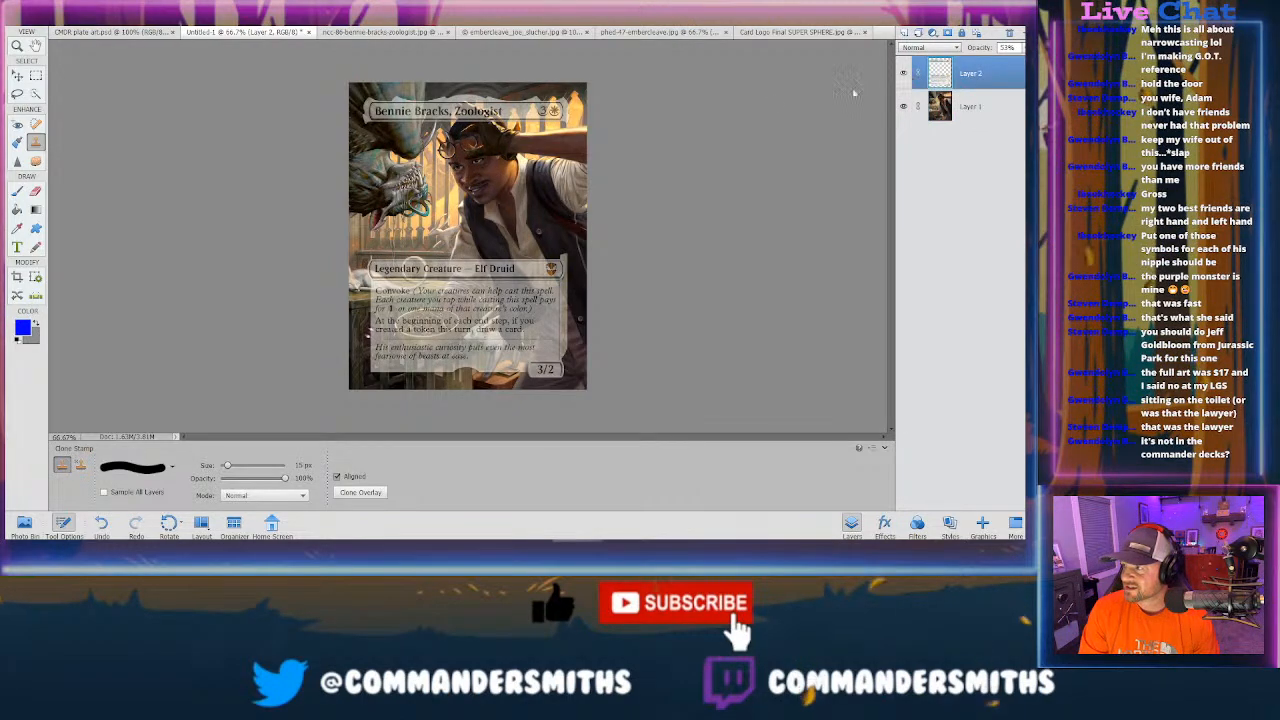
key(ctrl+equal)
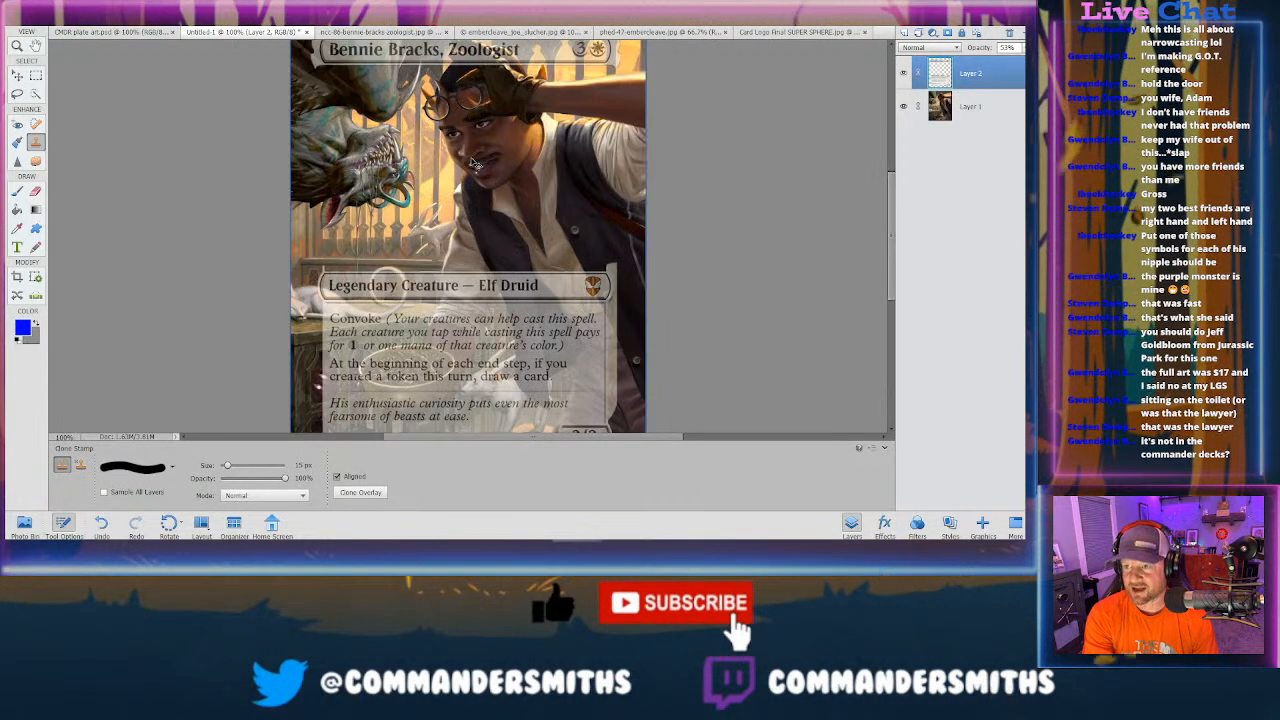
scroll(320, 183, up, 4)
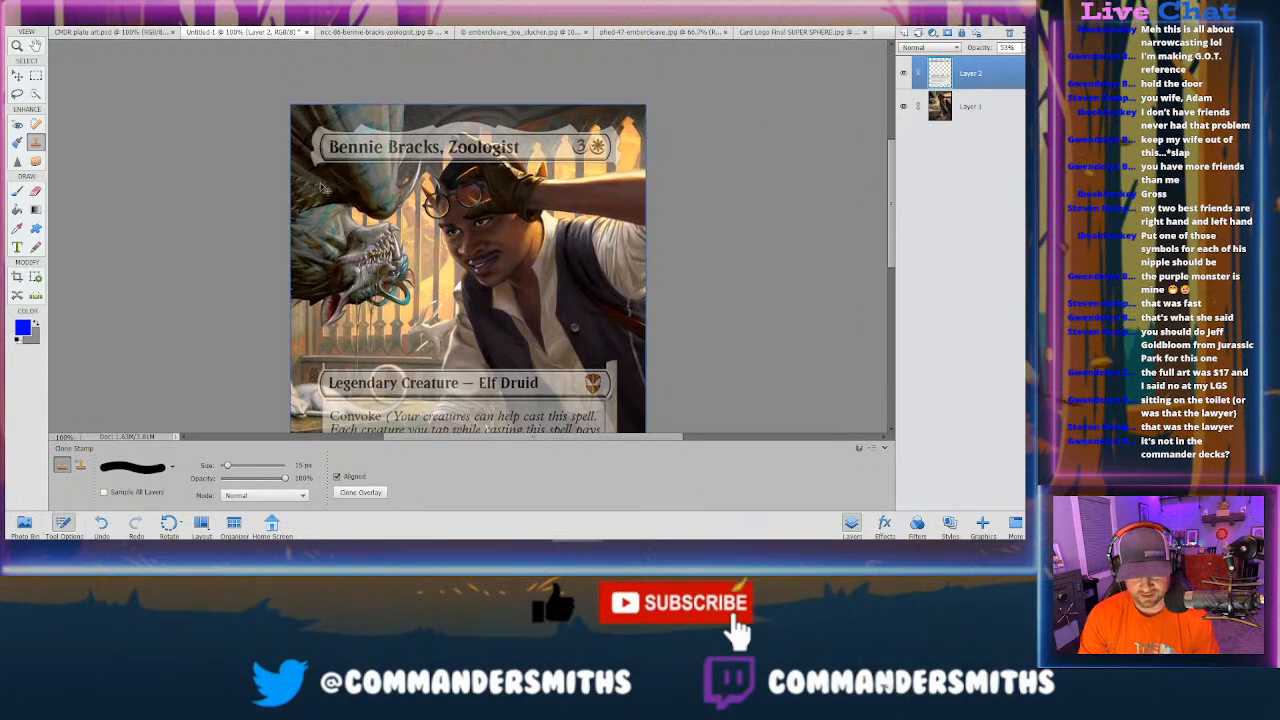
key(ctrl+equal)
scroll(199, 211, up, 5)
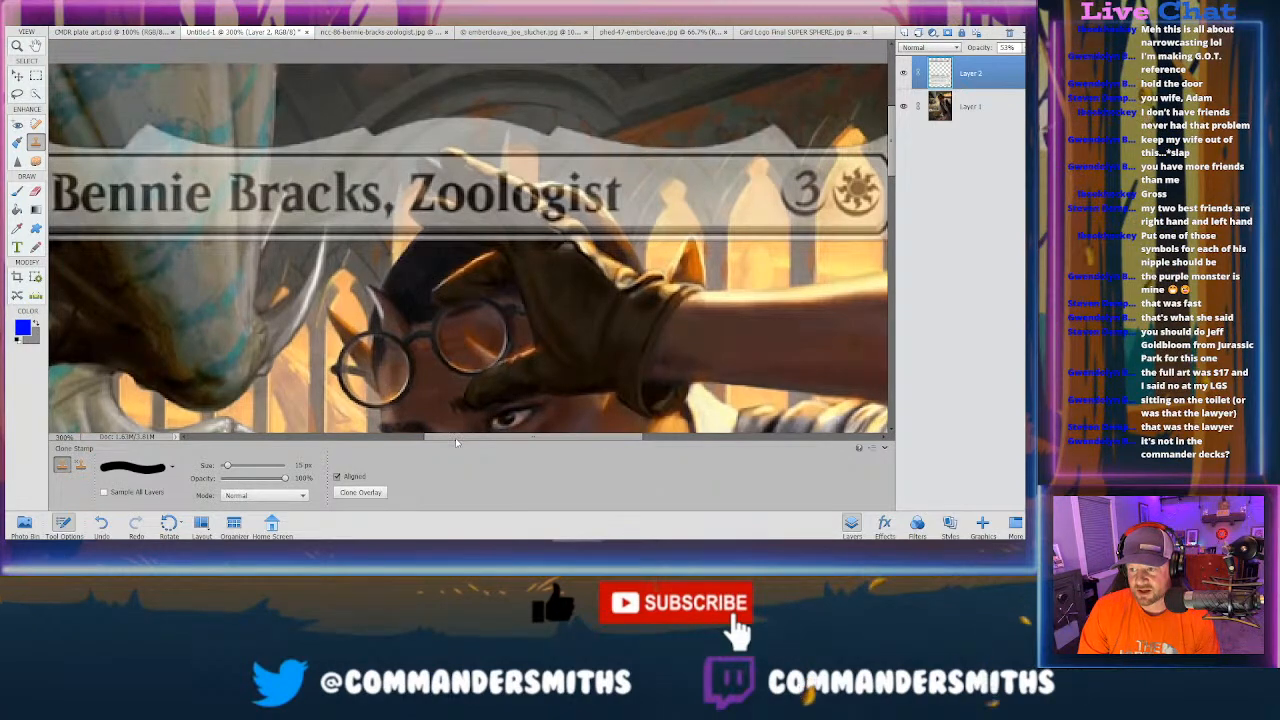
drag(469, 438, 400, 443)
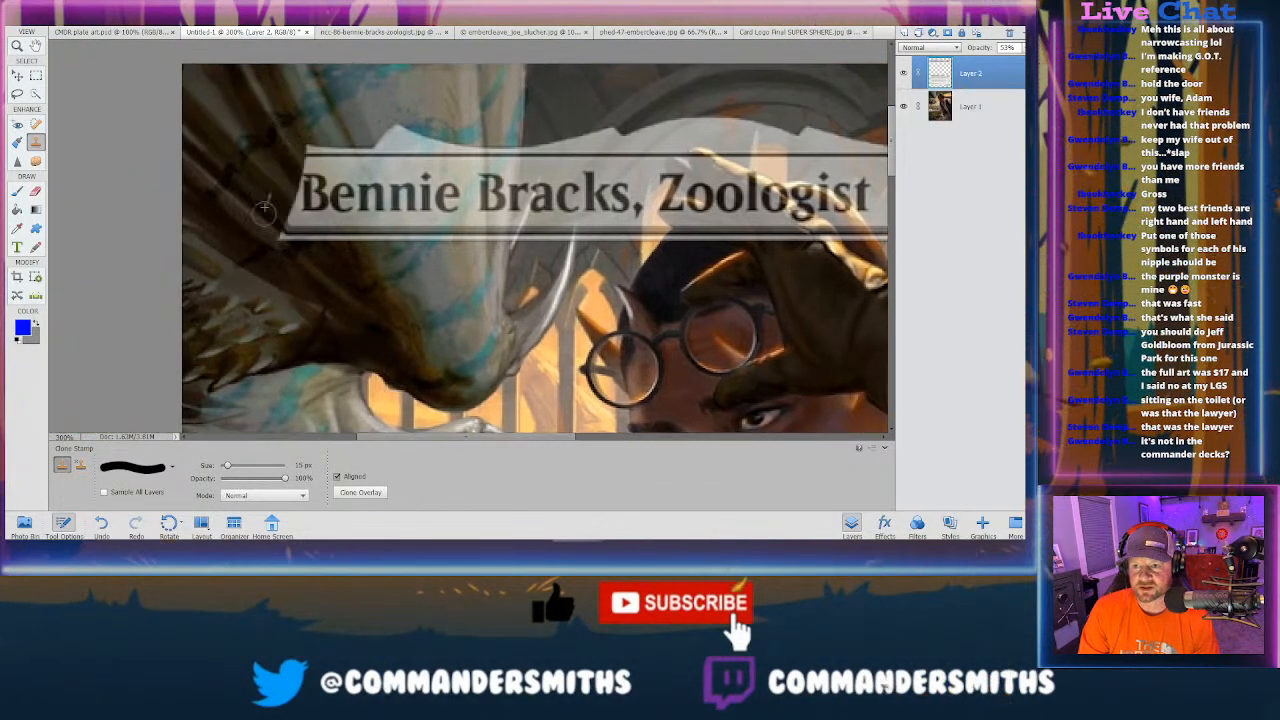
mouse_move(265, 210)
mouse_down()
mouse_move(290, 232)
mouse_move(346, 98)
mouse_move(323, 248)
mouse_up()
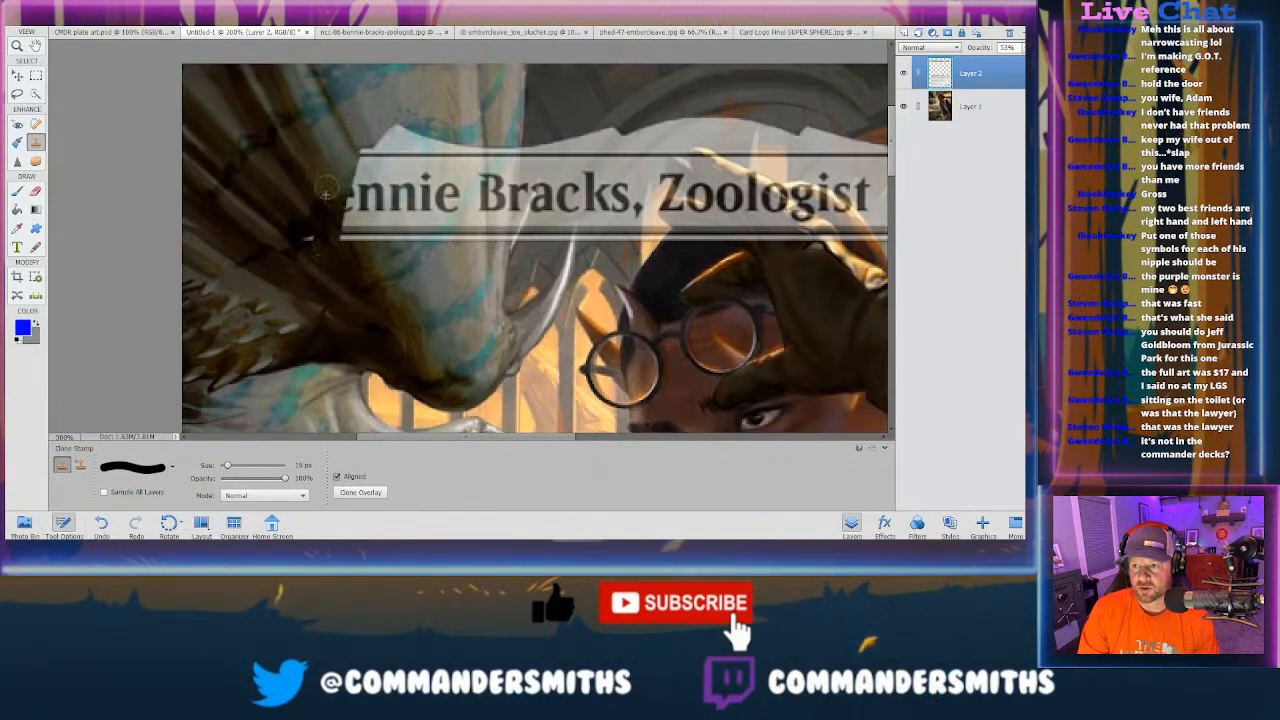
mouse_move(326, 191)
mouse_down()
mouse_move(310, 260)
mouse_move(395, 228)
mouse_up()
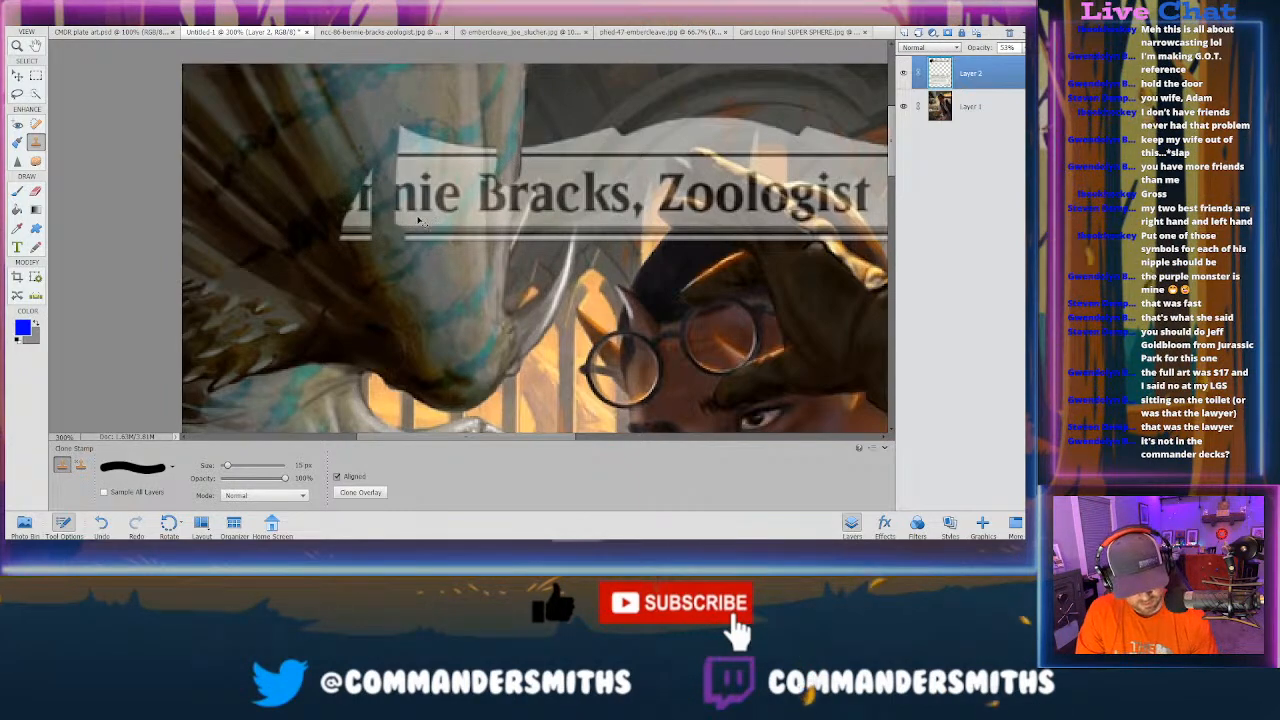
key(ctrl+z)
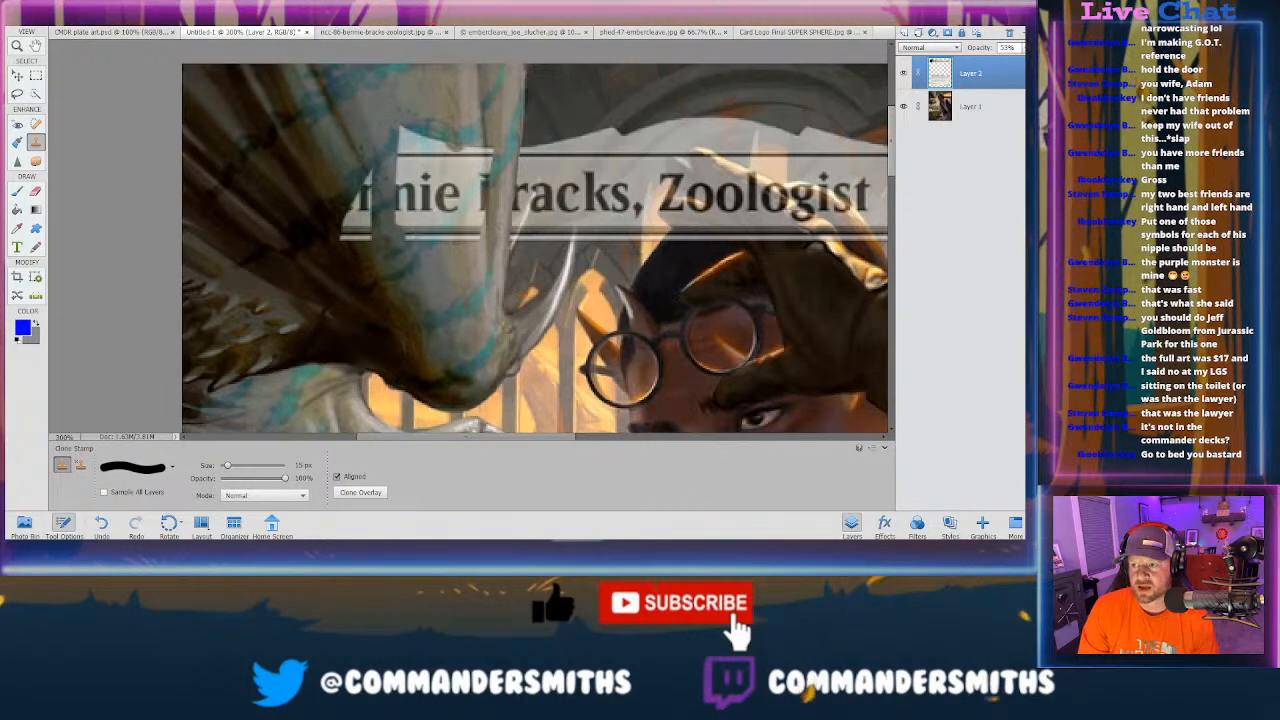
mouse_move(464, 208)
mouse_down()
mouse_move(481, 150)
mouse_move(344, 227)
mouse_up()
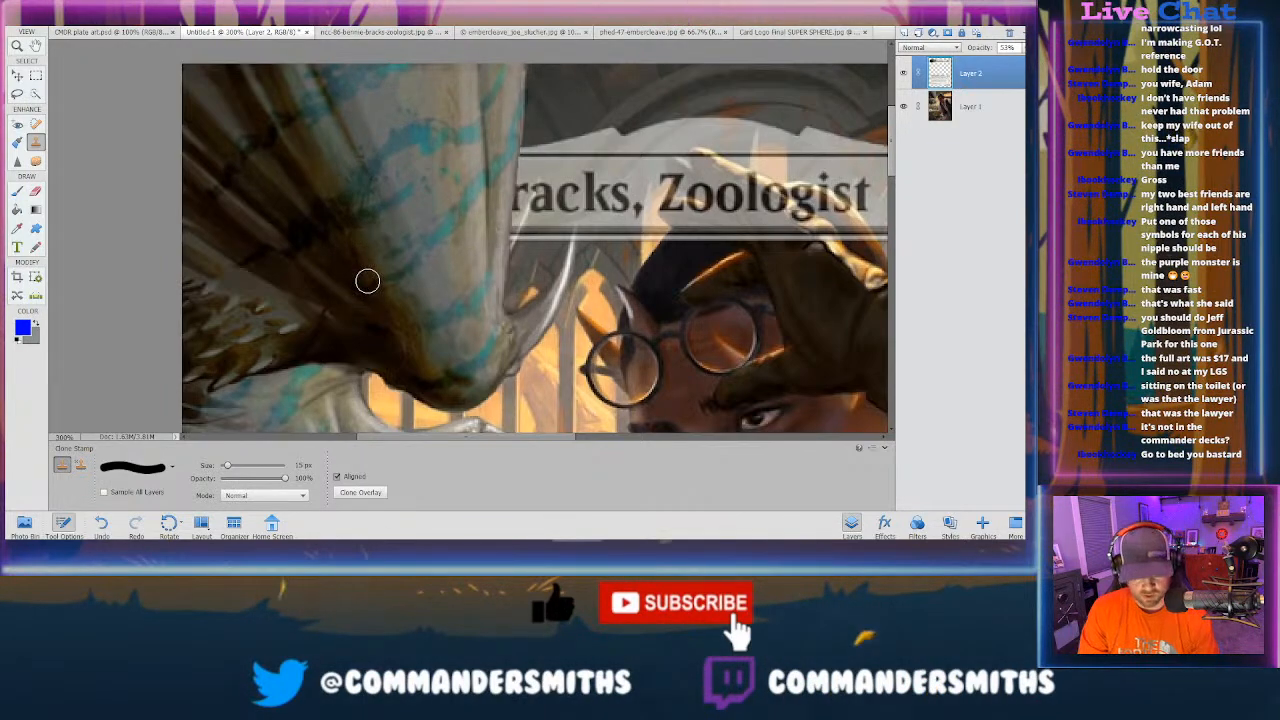
Step: Shrink the Clone Stamp brush and clear the title bar over the creature's thin spikes beside the lettering
key(bracketleft)
key(bracketleft)
key(bracketleft)
key(bracketleft)
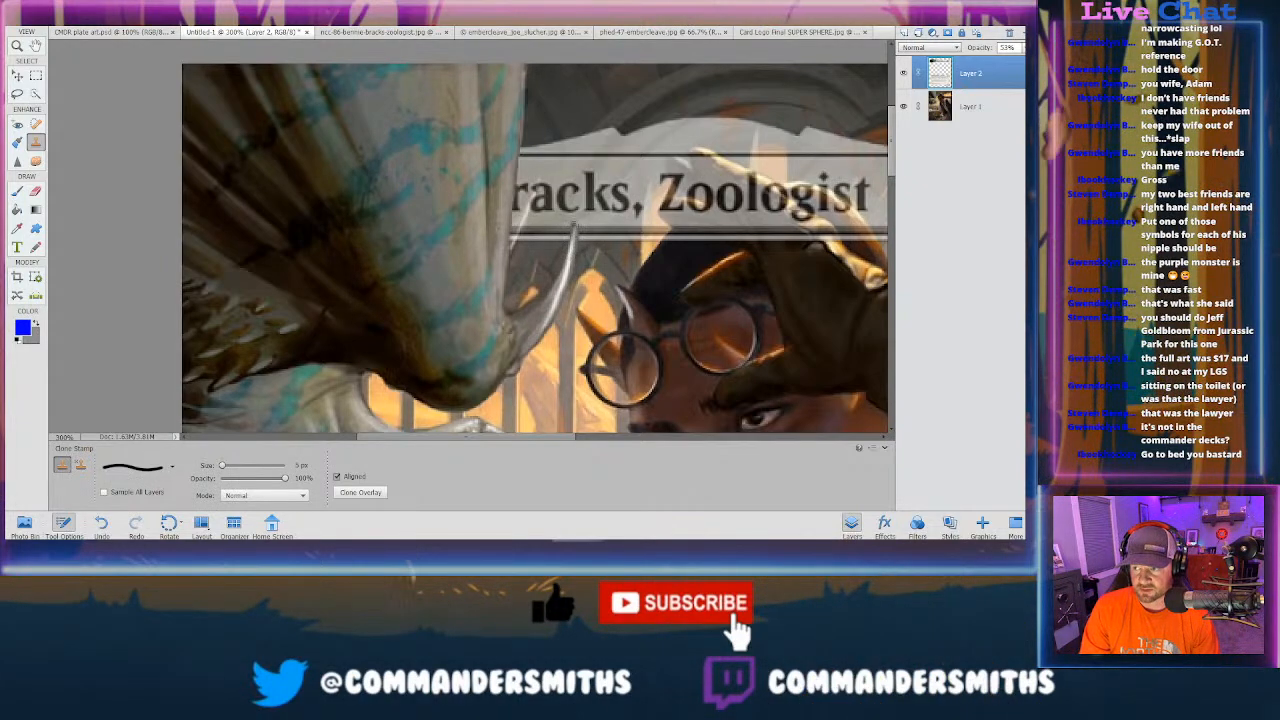
key(bracketleft)
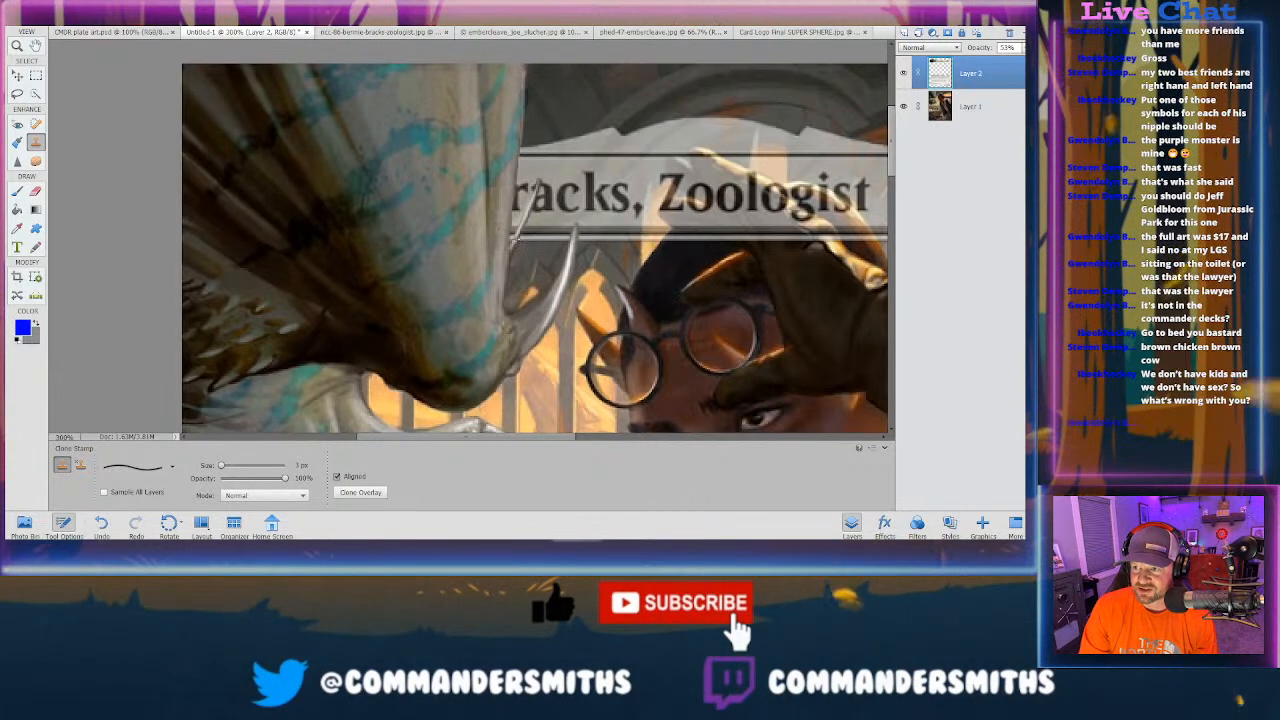
Step: Lower the frame layer's opacity to about 35% so the gloved hand shows through the title bar
key(ctrl+minus)
key(ctrl+minus)
key(ctrl+minus)
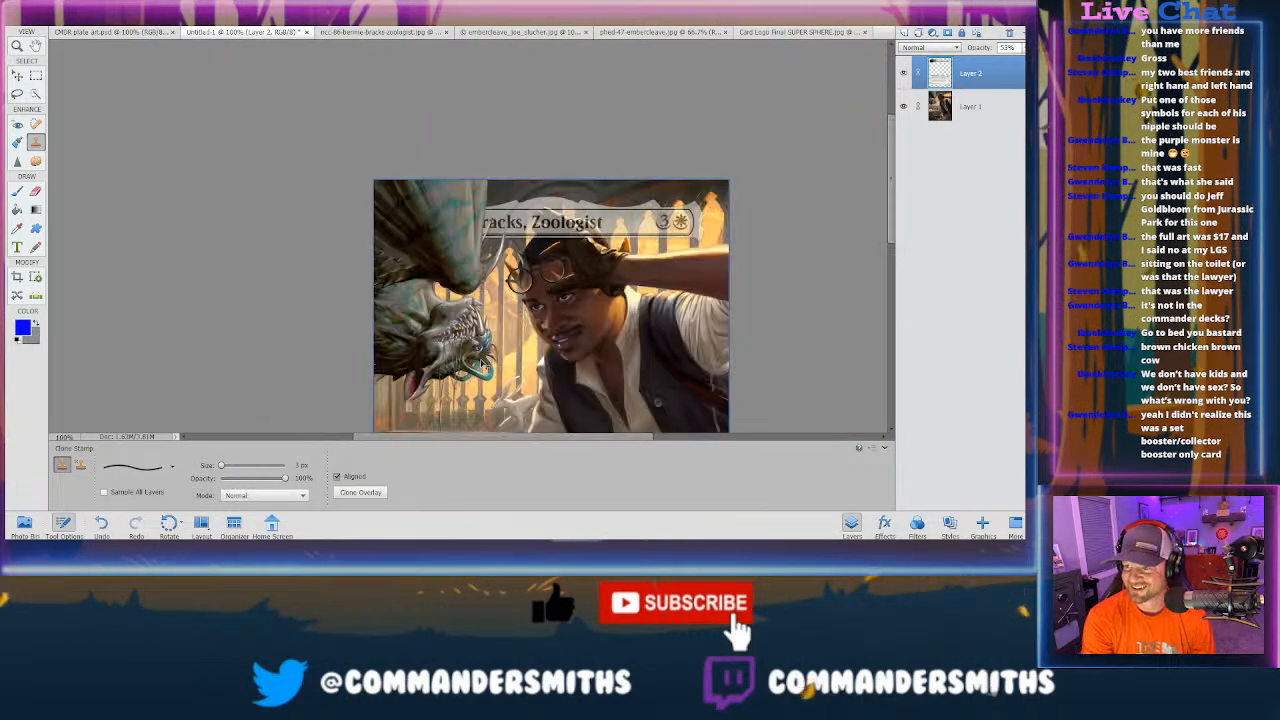
key(ctrl+plus)
key(ctrl+plus)
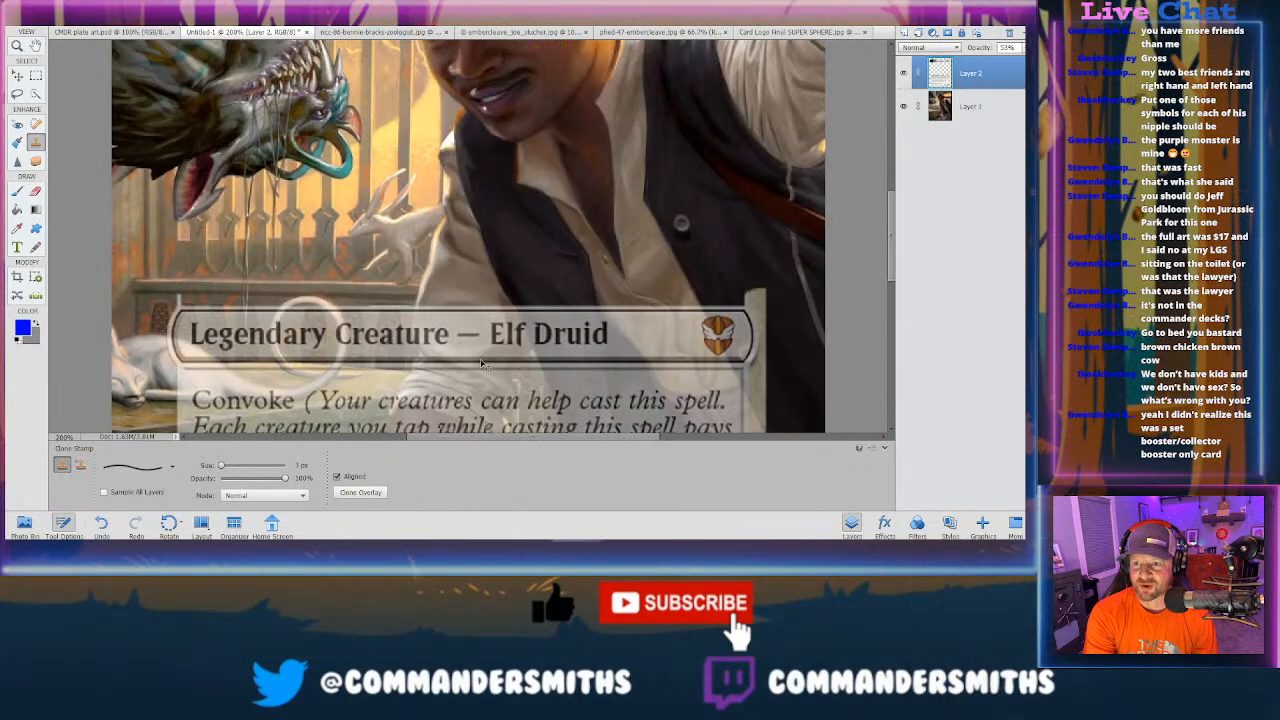
key(ctrl+plus)
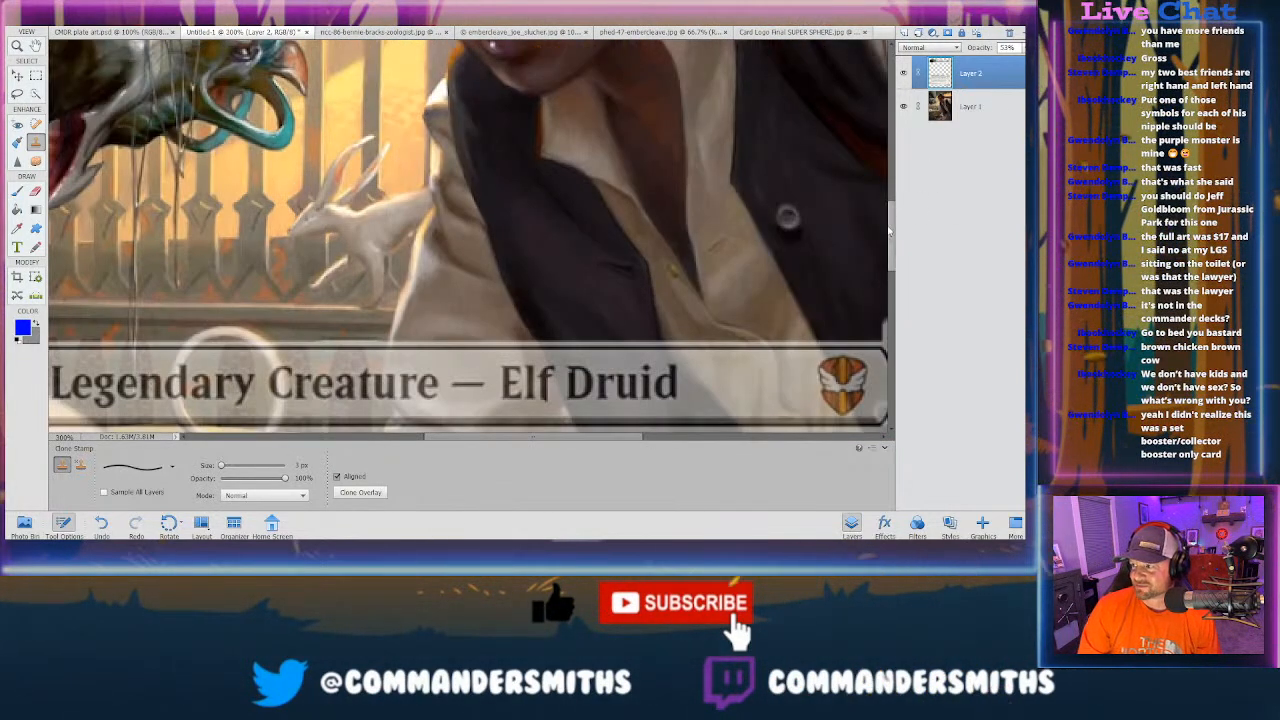
scroll(889, 232, up, 10)
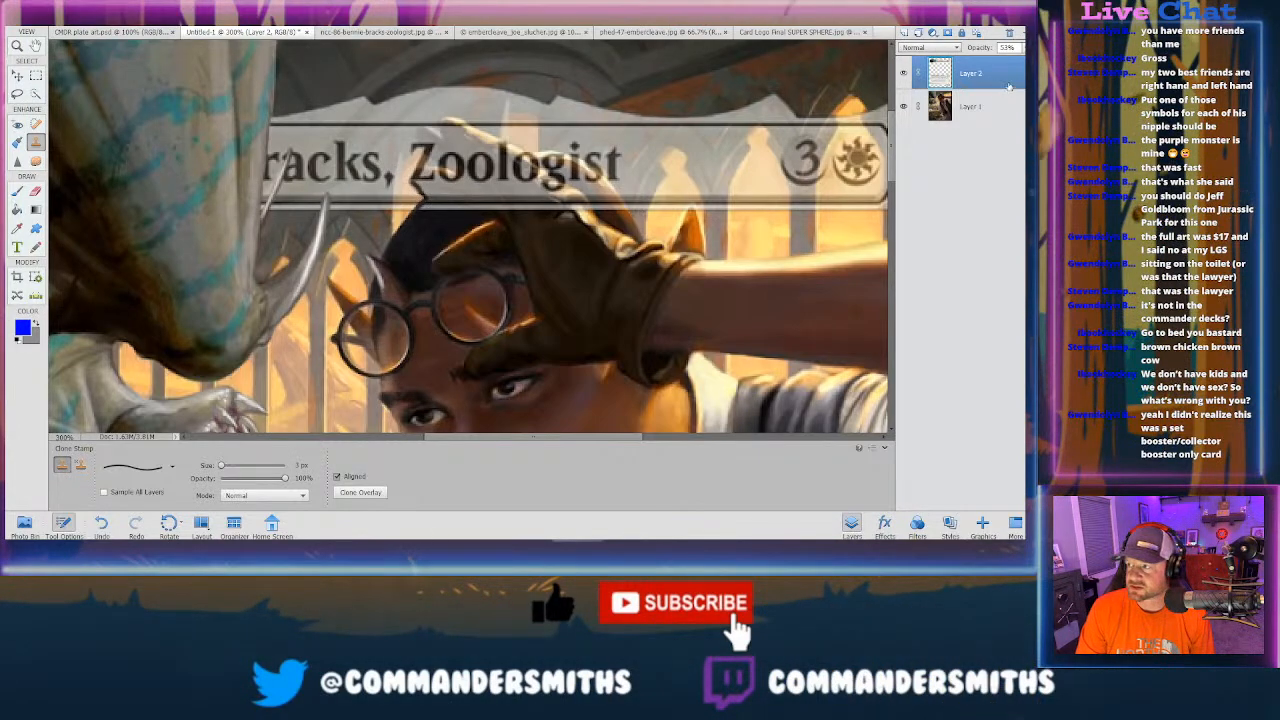
drag(1017, 47, 987, 62)
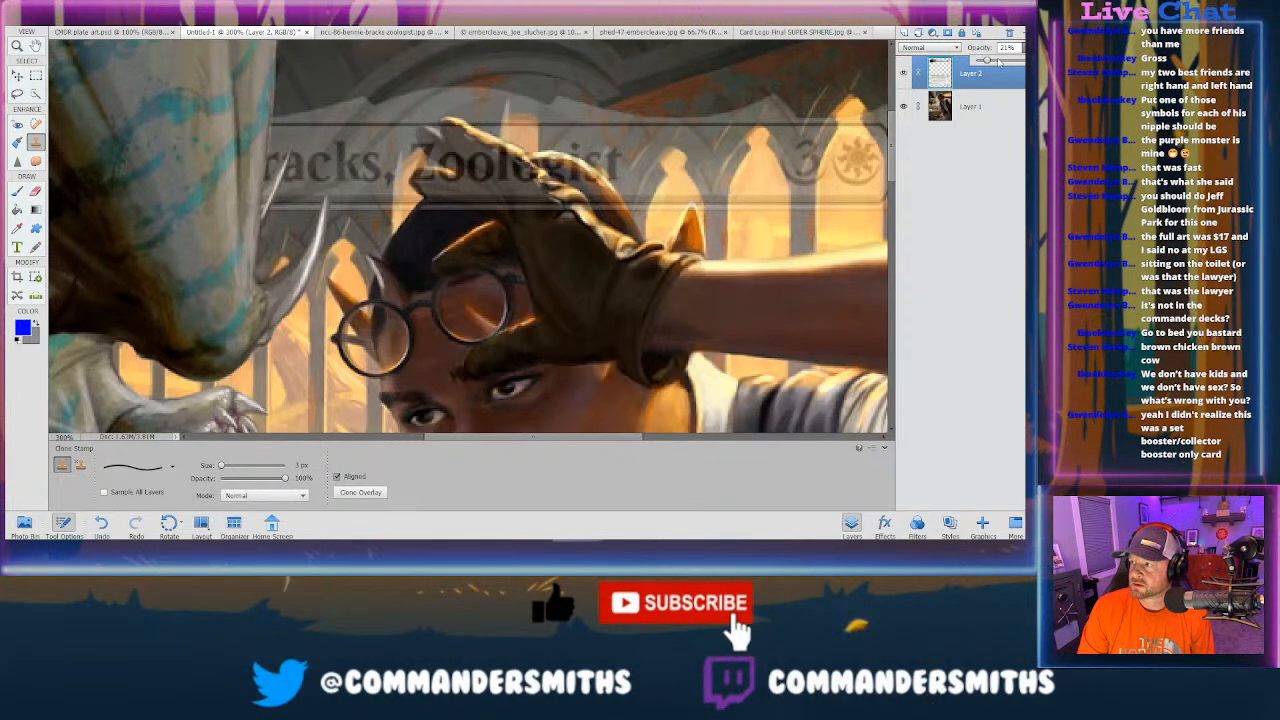
click(998, 62)
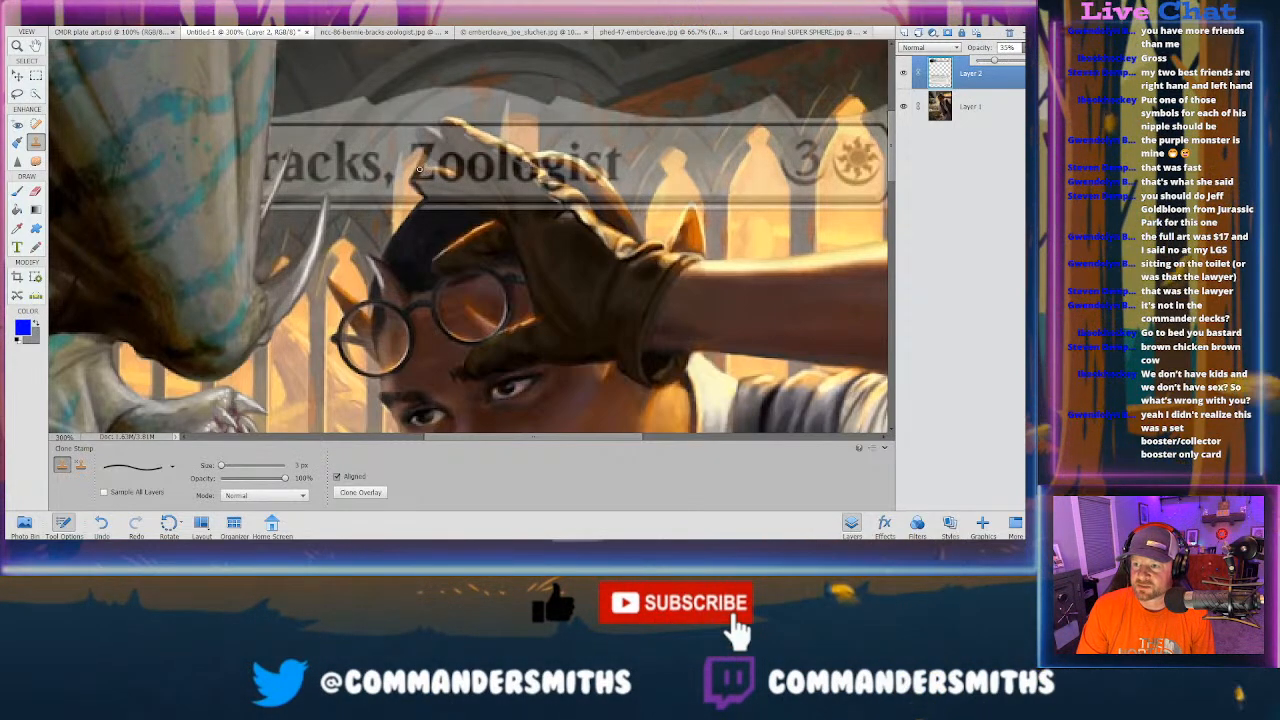
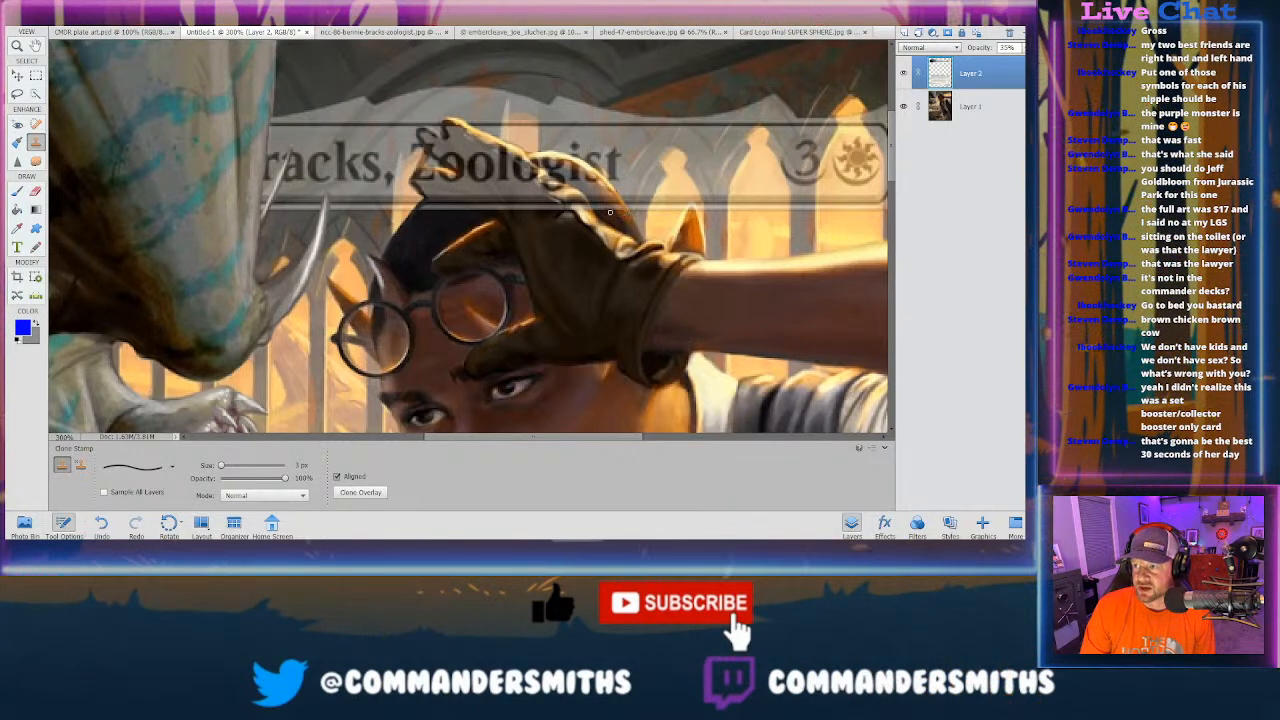
Step: Enlarge the Clone Stamp brush slightly and clear the title bar and lettering over the man's gloved hand and hair
key(bracketright)
key(bracketright)
key(bracketright)
drag(441, 179, 450, 173)
alt+click(422, 178)
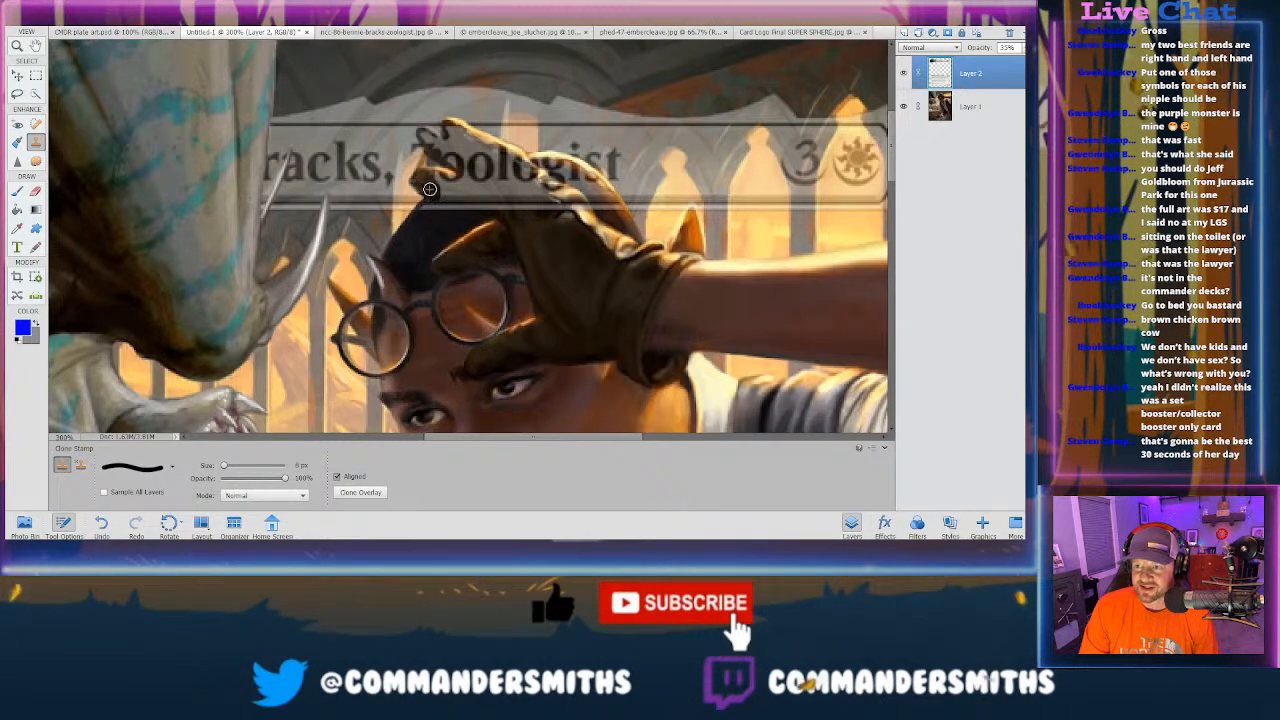
drag(430, 189, 429, 205)
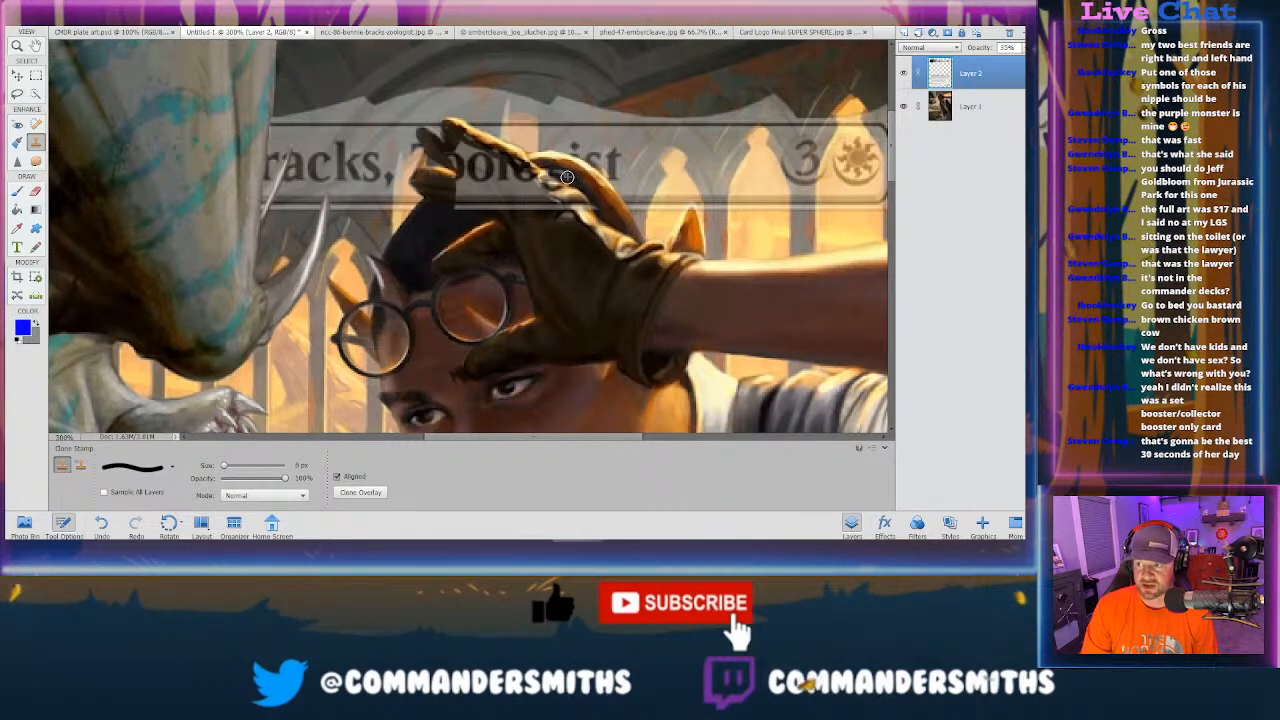
drag(587, 197, 552, 188)
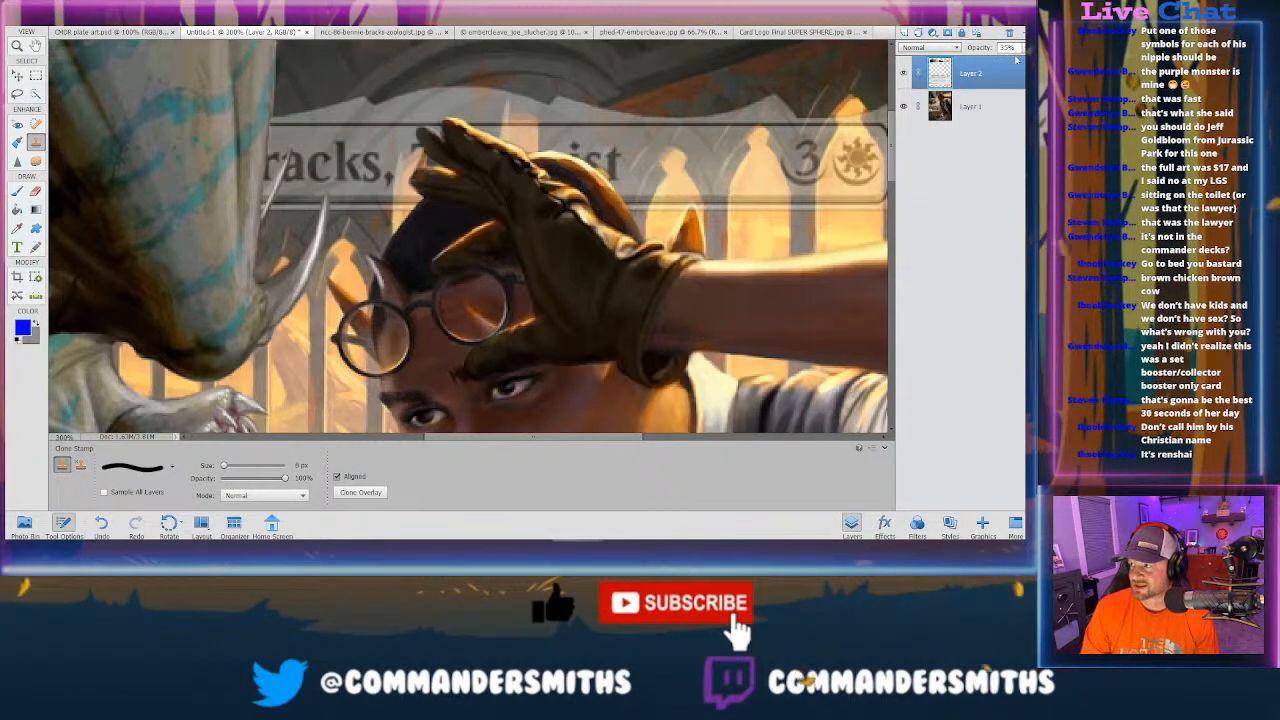
Step: Try fainter and stronger opacities for the frame layer, up to 42%, and undo the last opacity change
click(1022, 48)
drag(998, 62, 981, 62)
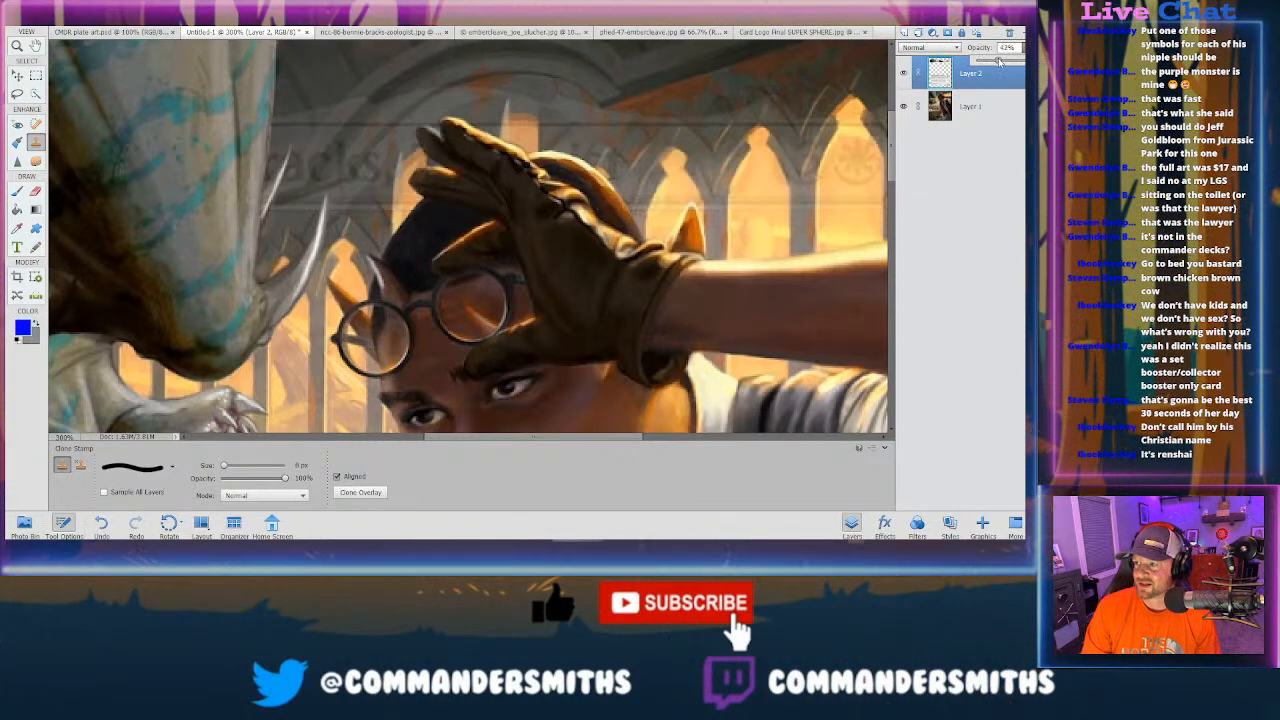
key(ctrl+z)
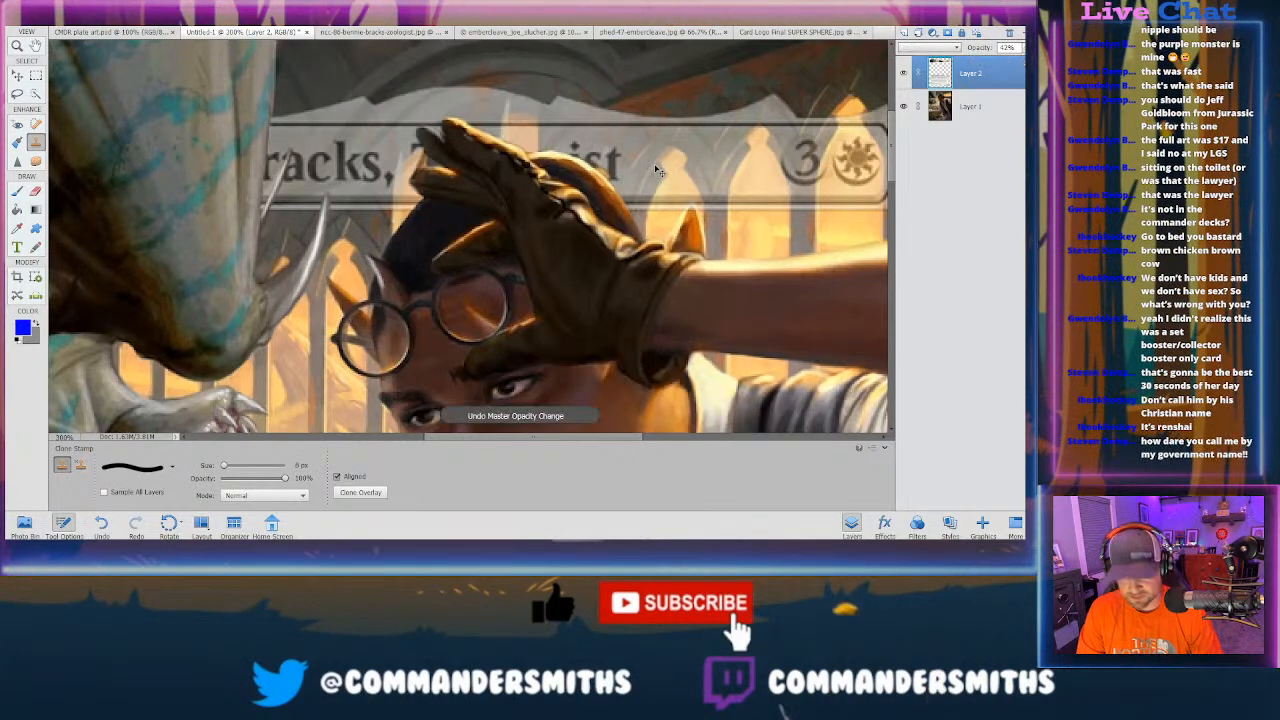
Step: Undo the last Clone Stamp stroke and raise the frame layer's opacity to about 60%, judging it on the whole card
key(ctrl+z)
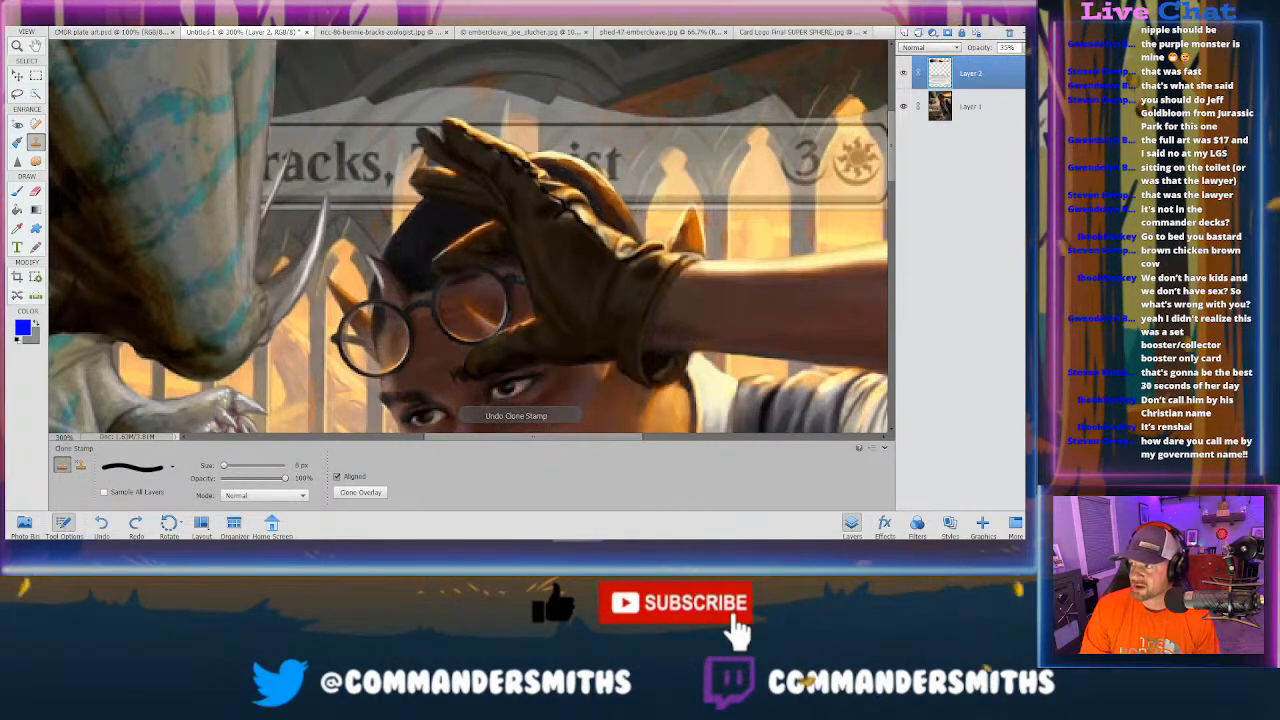
click(1007, 63)
key(ctrl+minus)
key(ctrl+minus)
key(ctrl+minus)
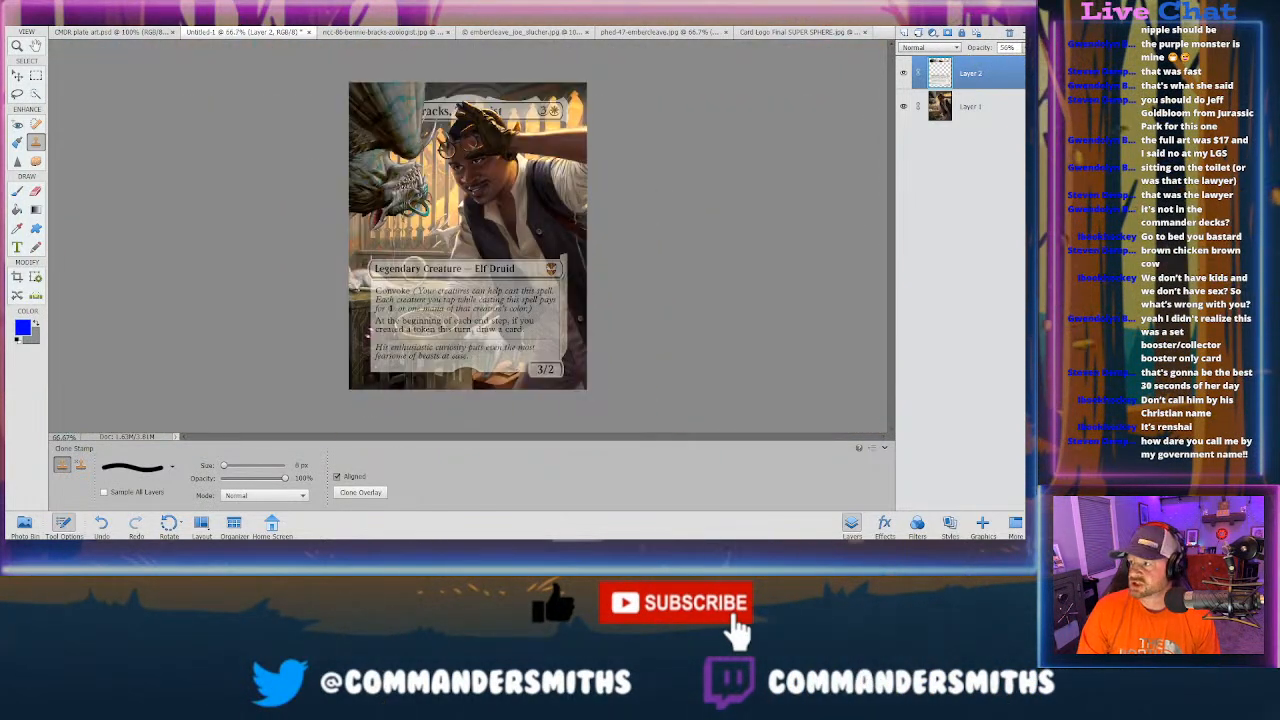
click(1021, 48)
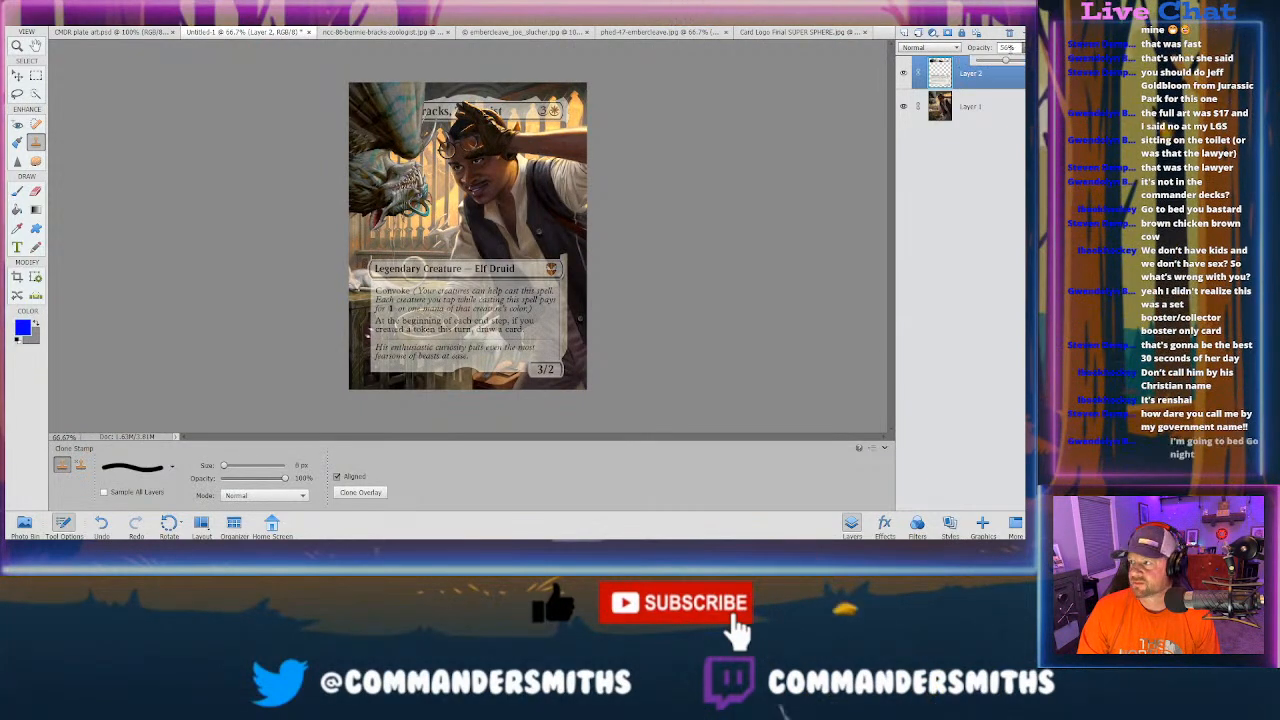
drag(1008, 62, 1015, 62)
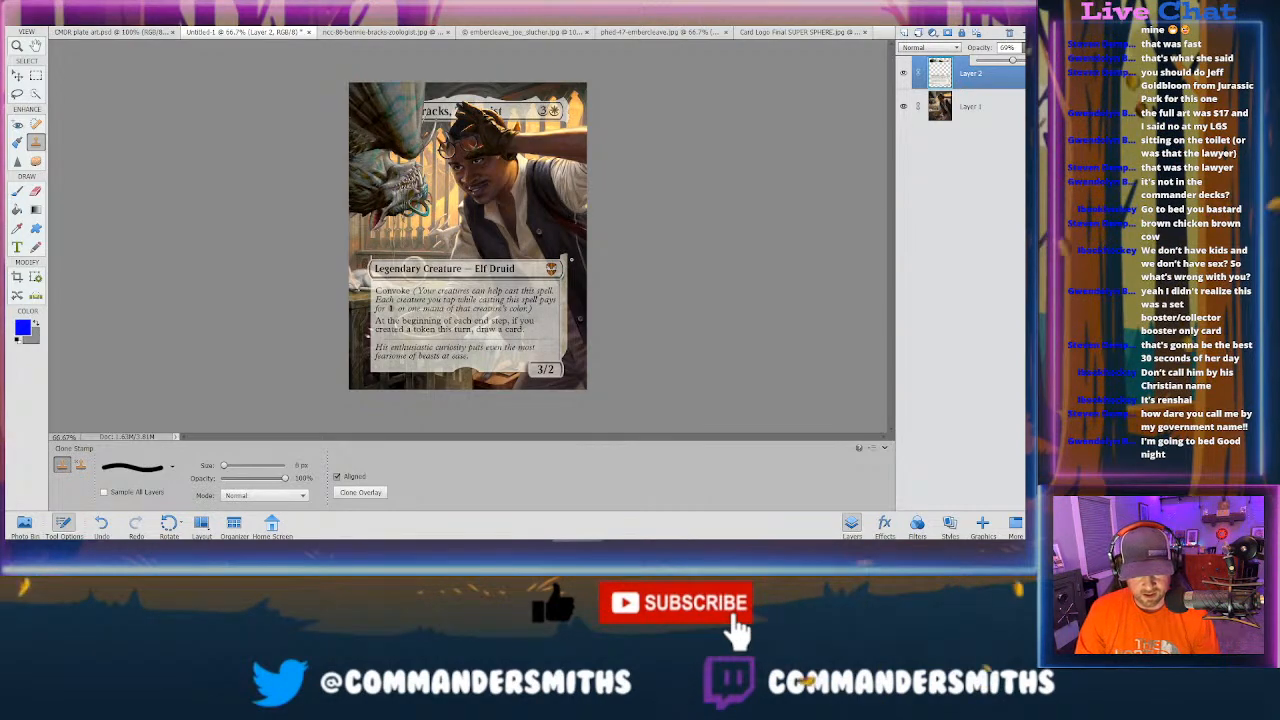
Step: Examine the type line and the upper edge of the rules text box up close for leftover frame pieces
key(ctrl+equal)
key(ctrl+equal)
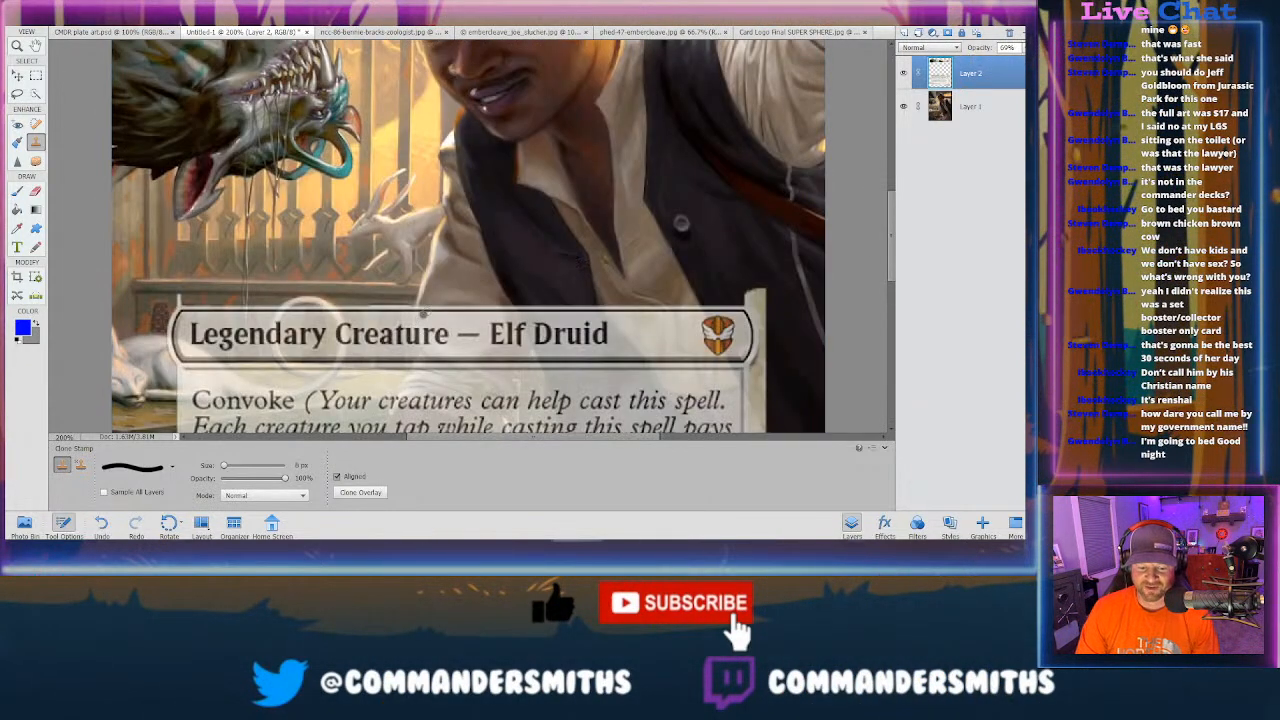
scroll(424, 314, down, 3)
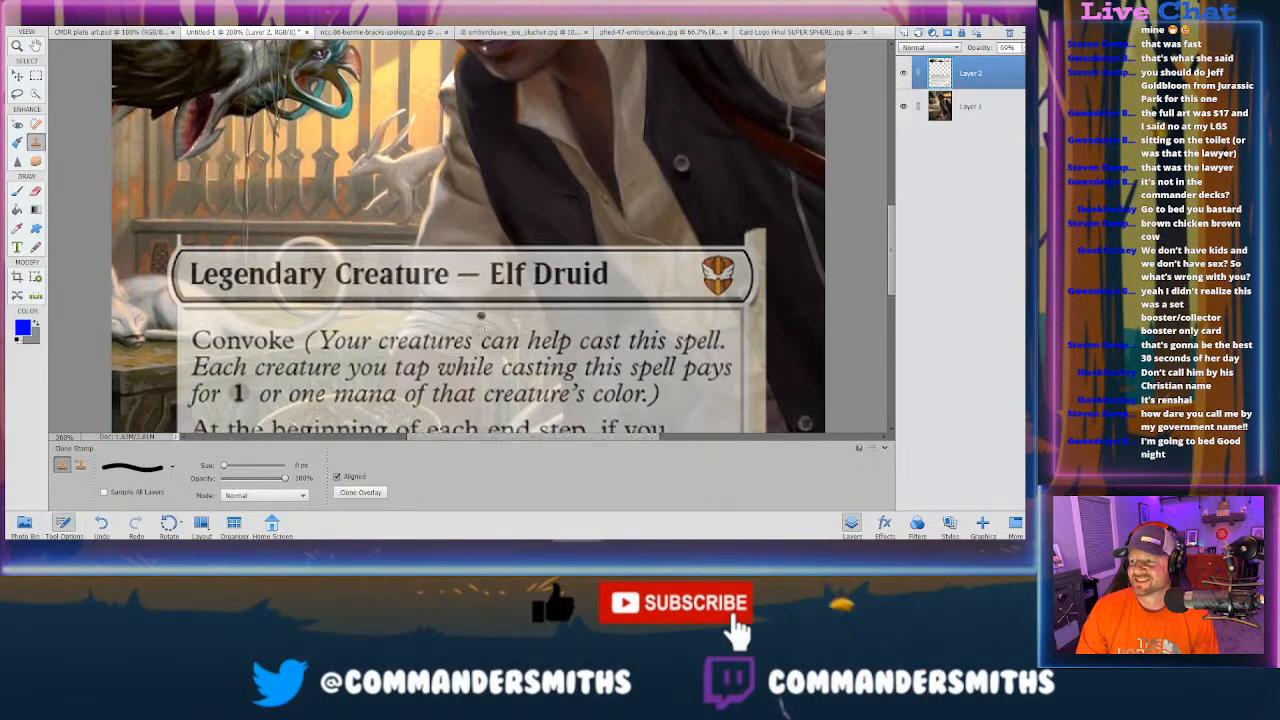
Step: Select a rectangular strip of the artwork directly above the "Legendary Creature — Elf Druid" type line, spanning slightly beyond both of its ends
scroll(481, 316, down, 1)
key(m)
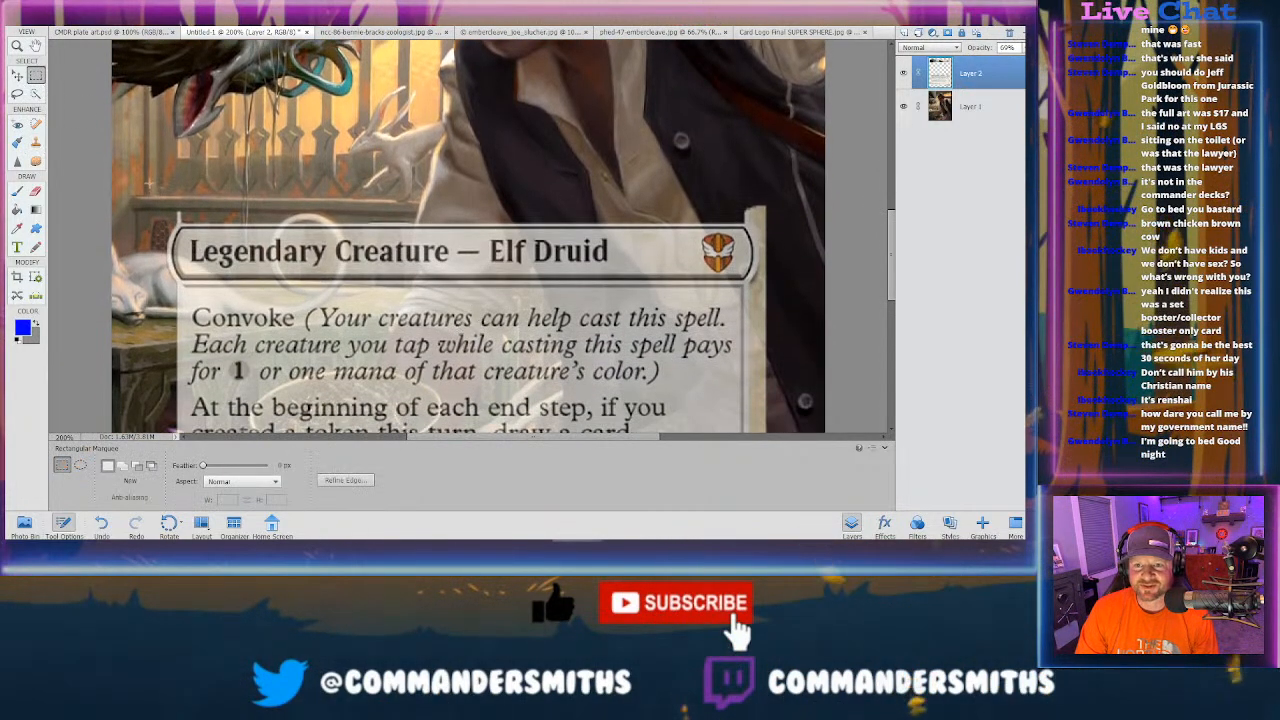
drag(763, 222, 798, 223)
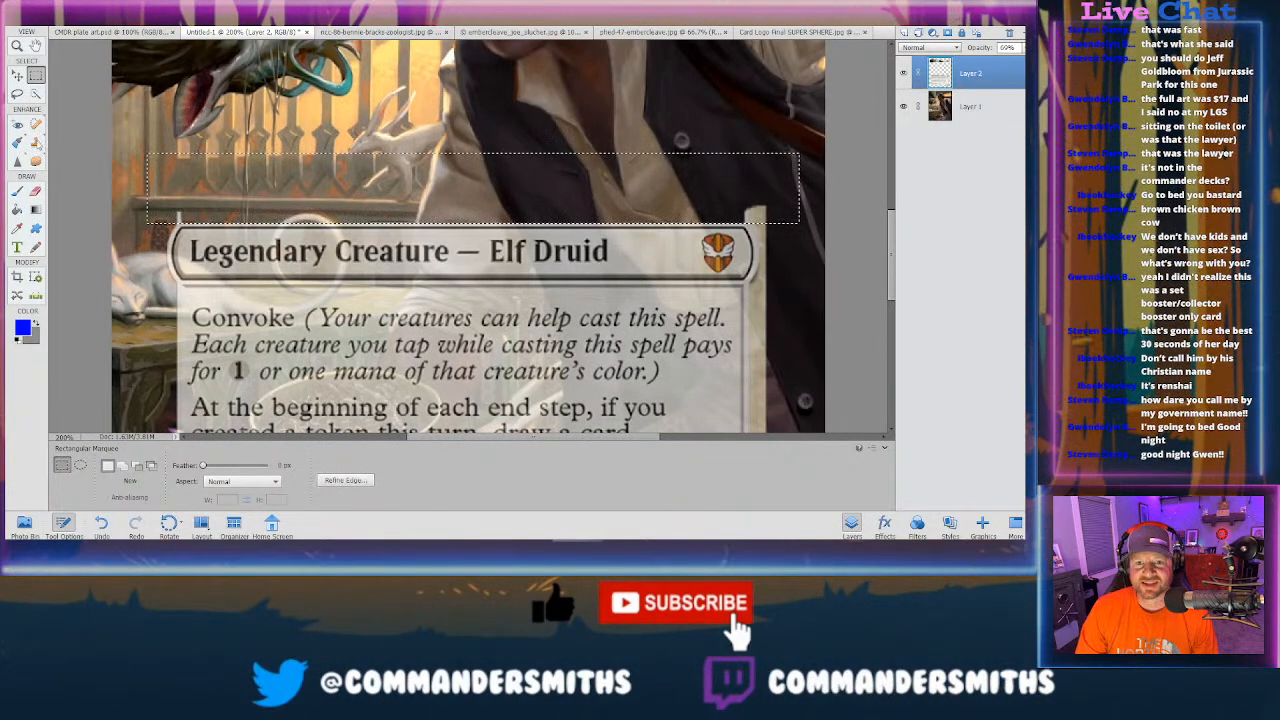
Step: Clone artwork over the frame remnants above both ends of the type line using a 25 px Clone Stamp brush, and clear the selection
key(s)
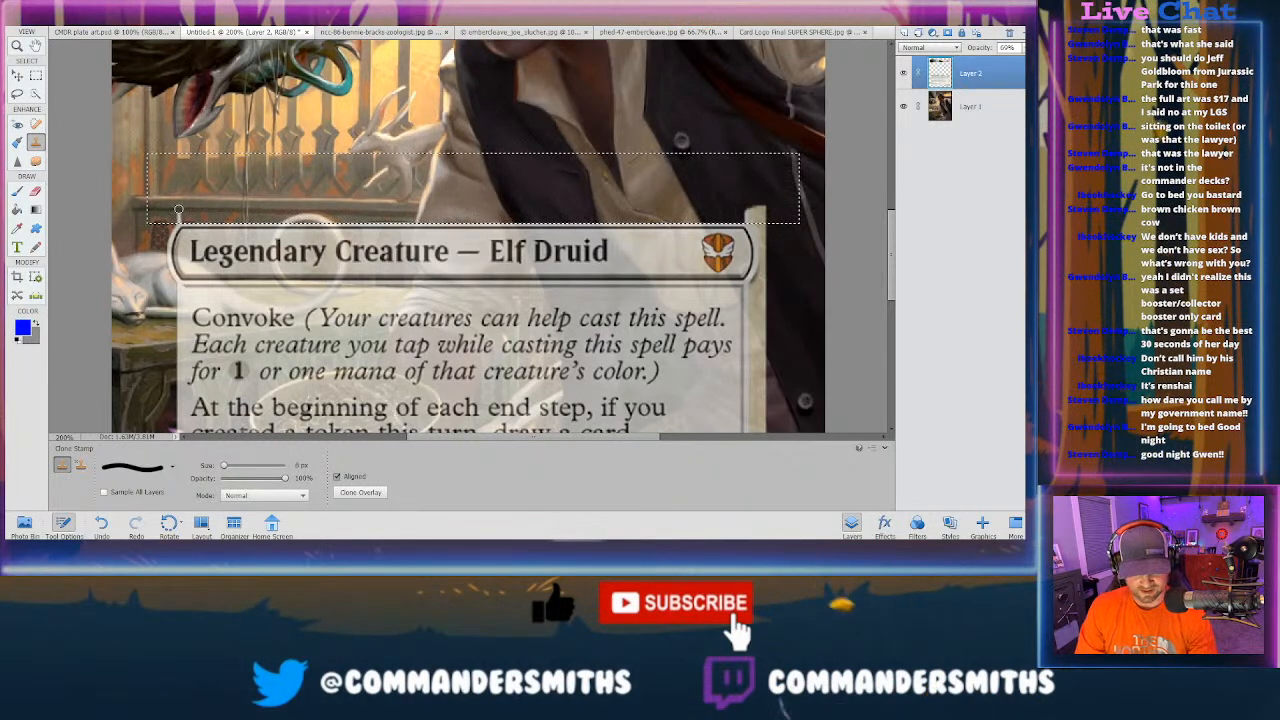
key(bracketright)
key(bracketright)
key(bracketright)
key(bracketright)
key(bracketright)
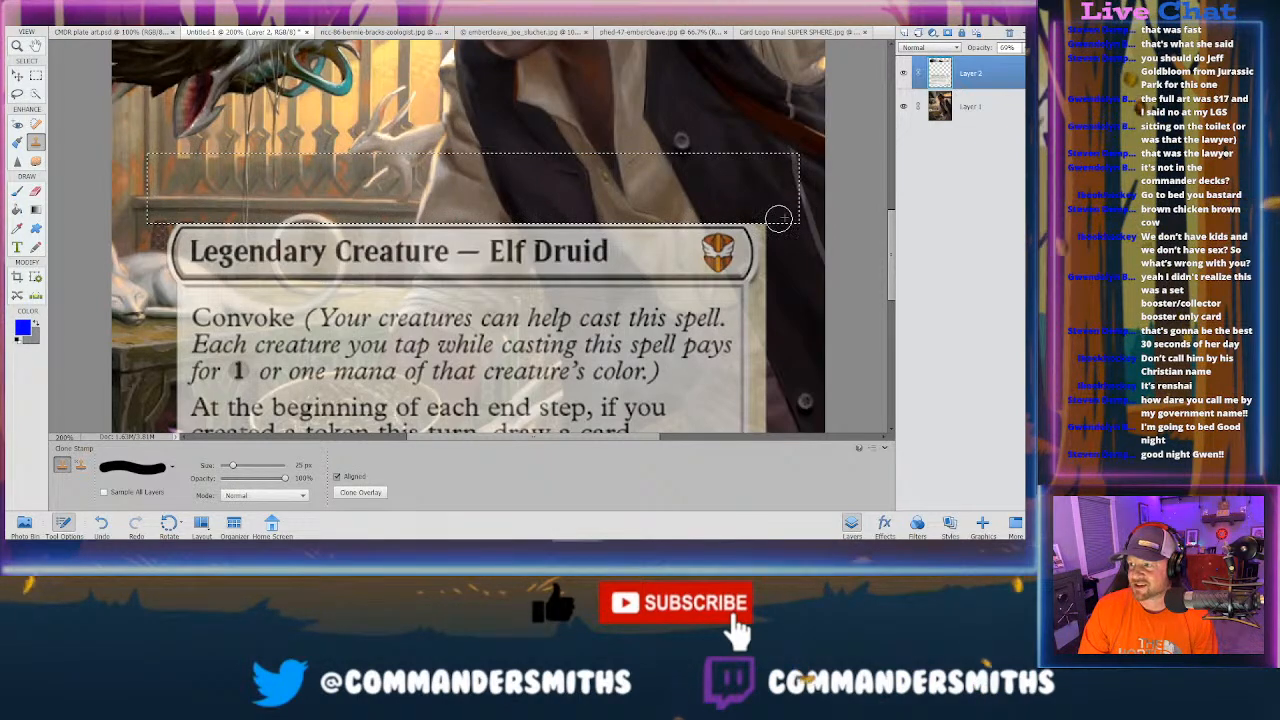
key(m)
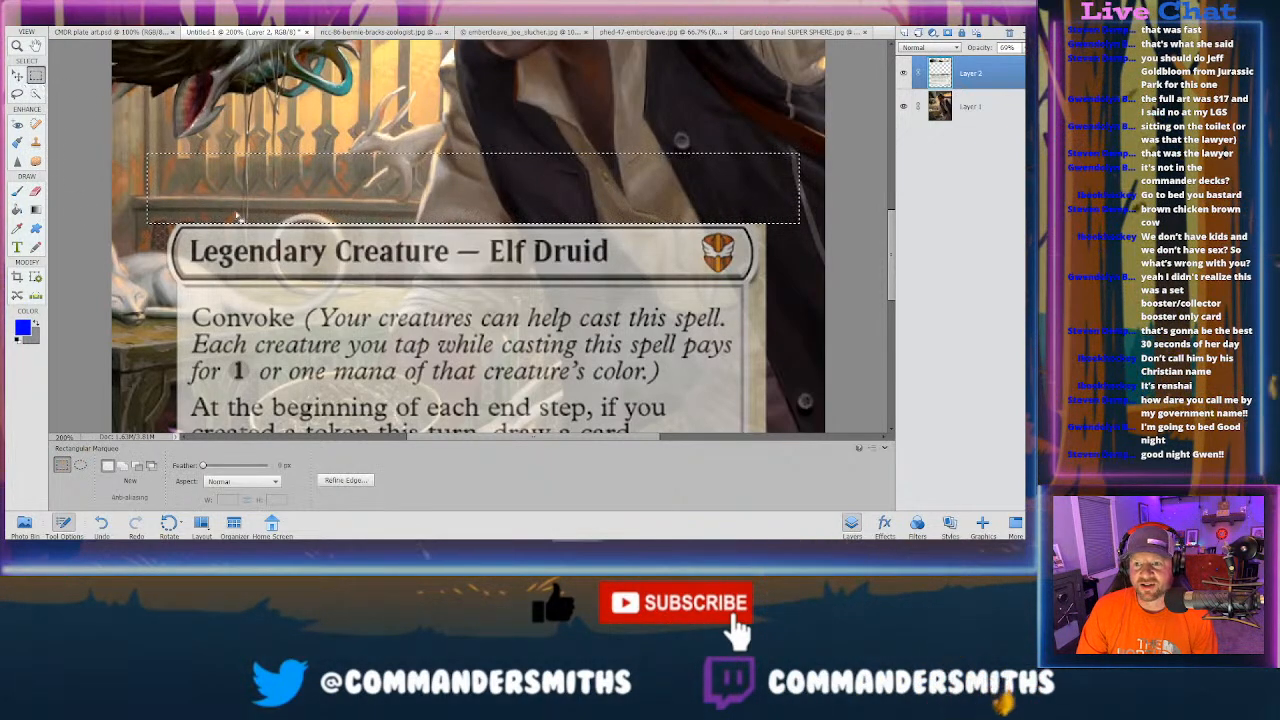
right_click(240, 195)
click(265, 200)
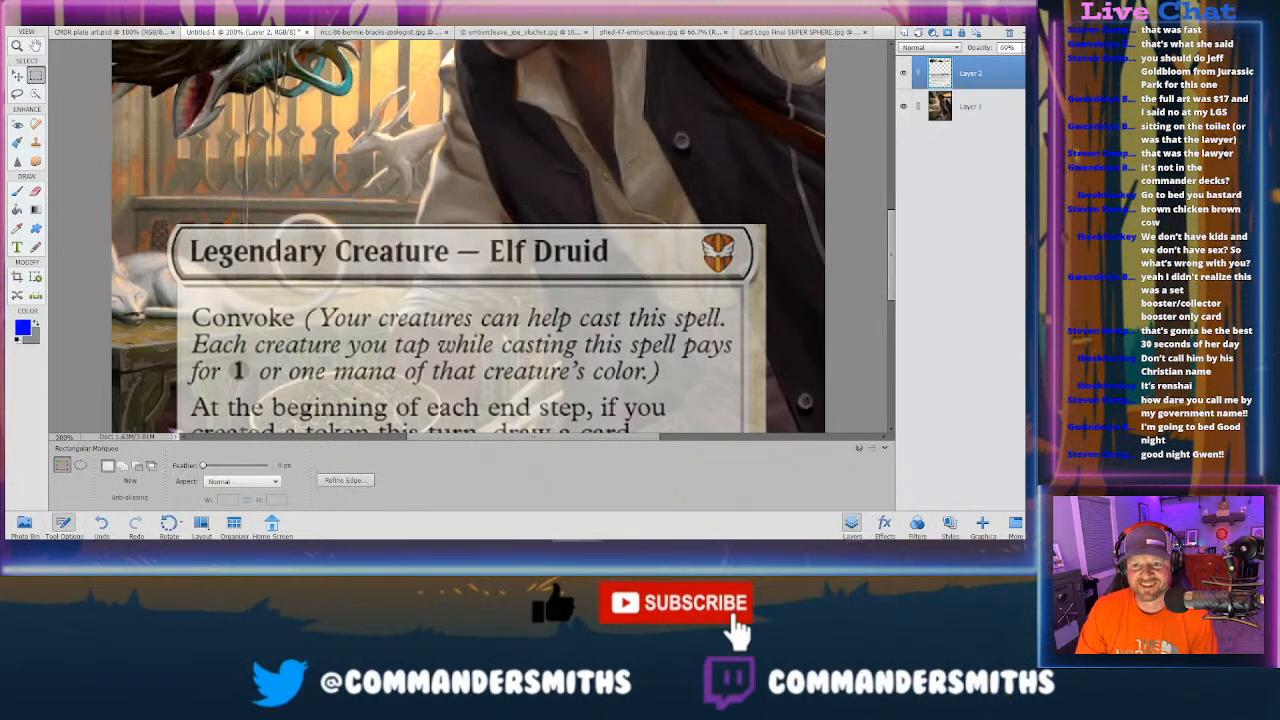
Step: Clone the dark coat over the frame remnants around the rounded right end of the type line, undoing the stray stroke
key(s)
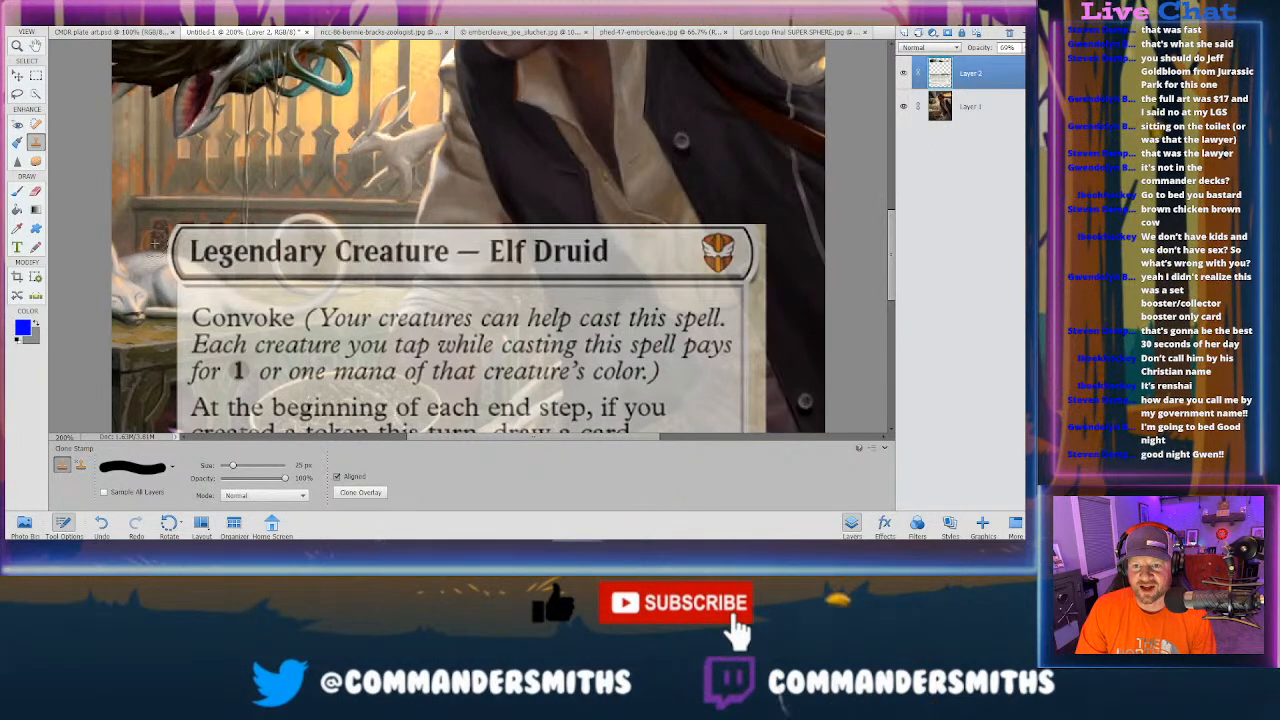
key(ctrl+z)
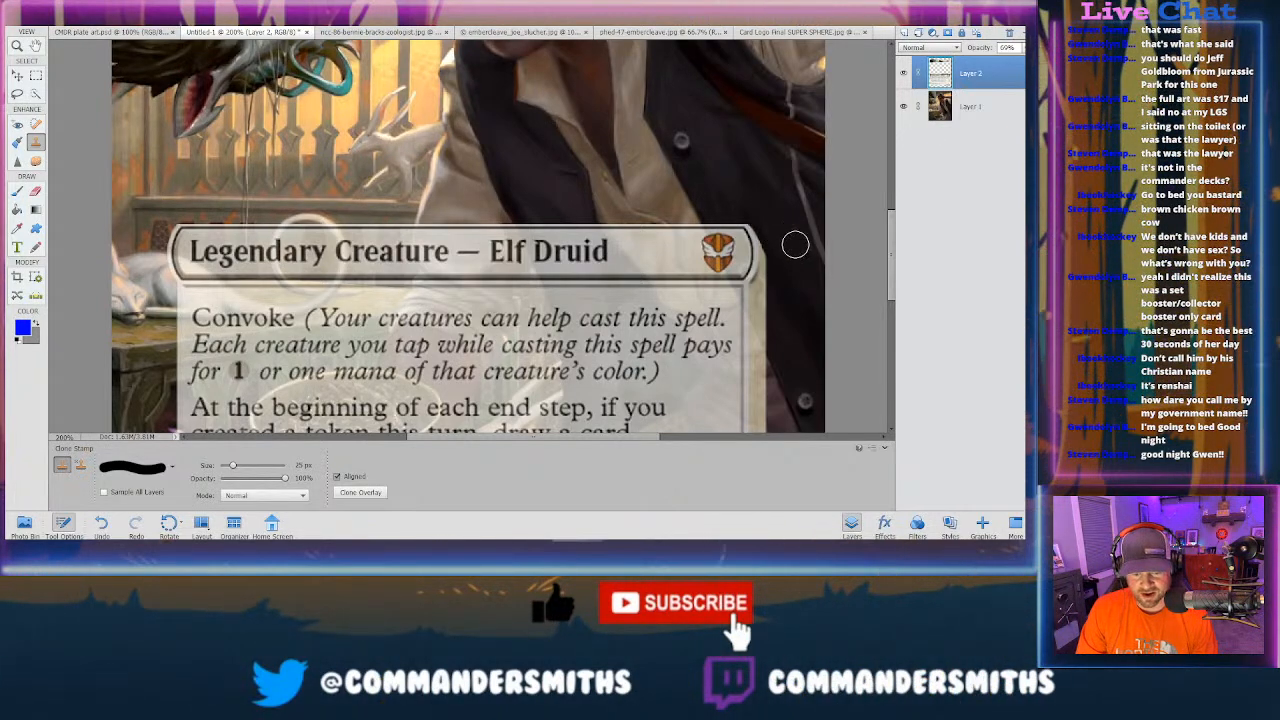
scroll(795, 245, down, 1)
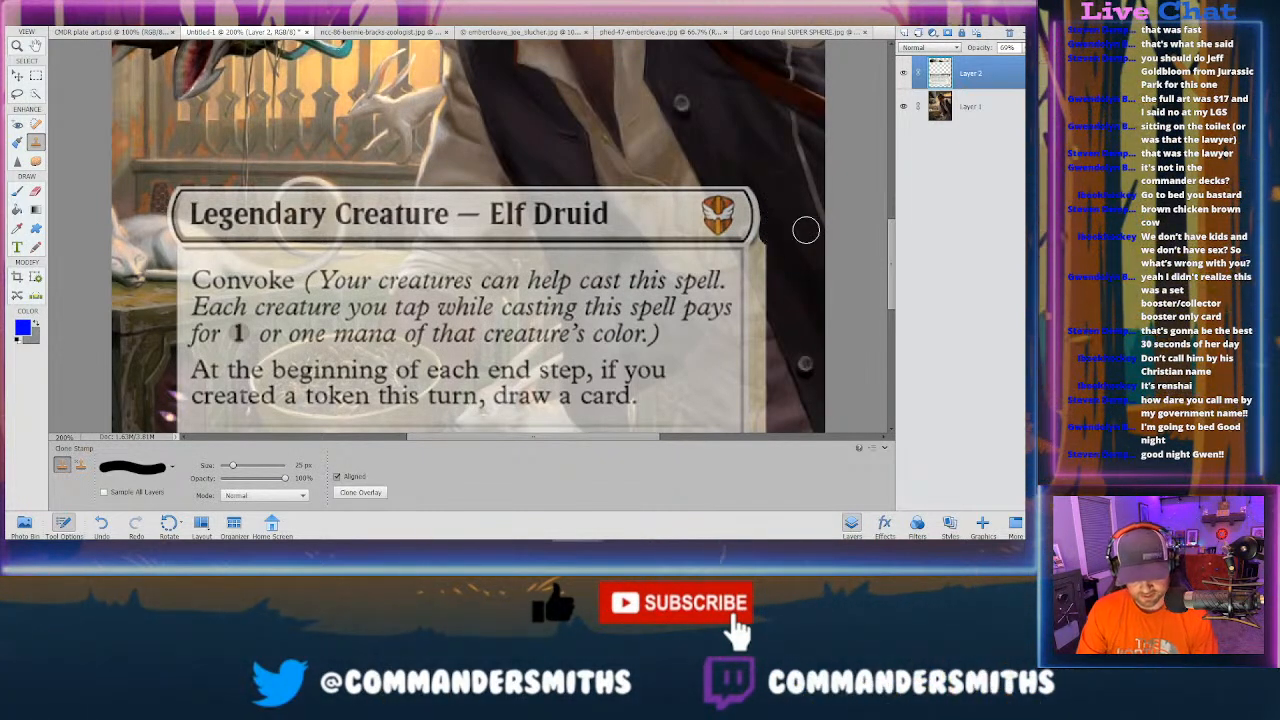
key(ctrl+equal)
drag(497, 437, 605, 437)
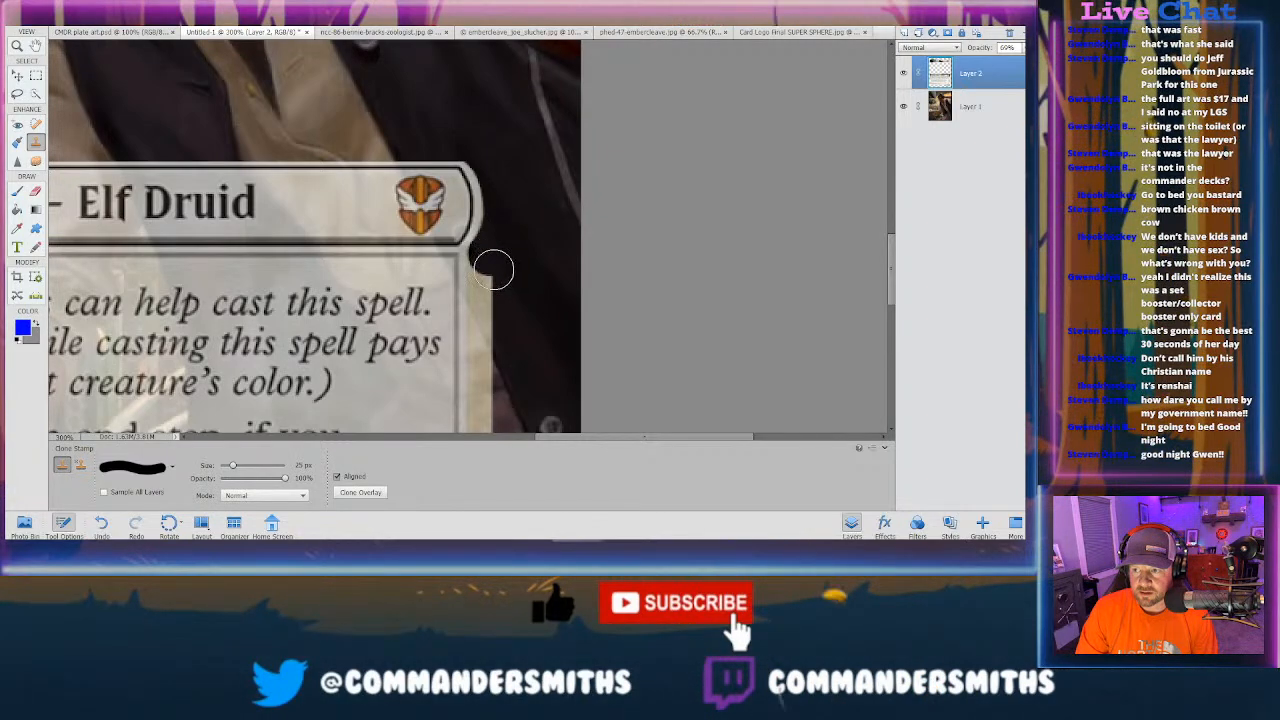
scroll(494, 270, down, 5)
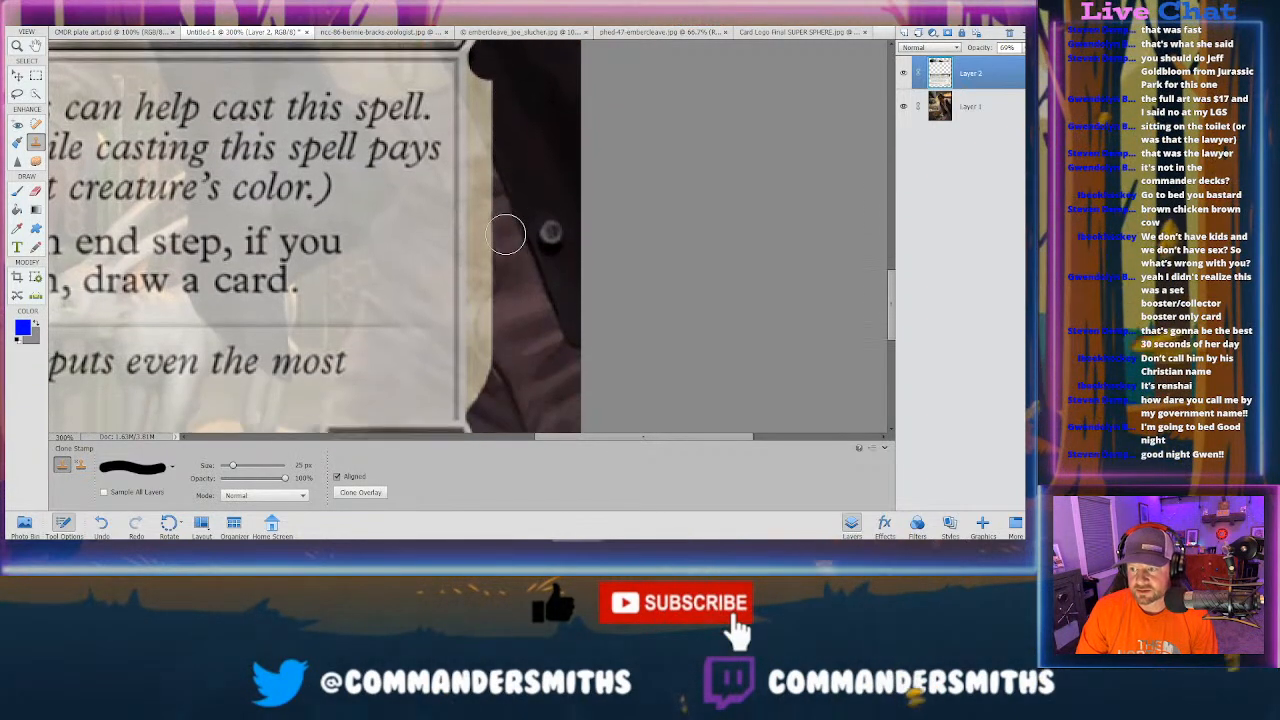
scroll(506, 235, down, 1)
key(ctrl+minus)
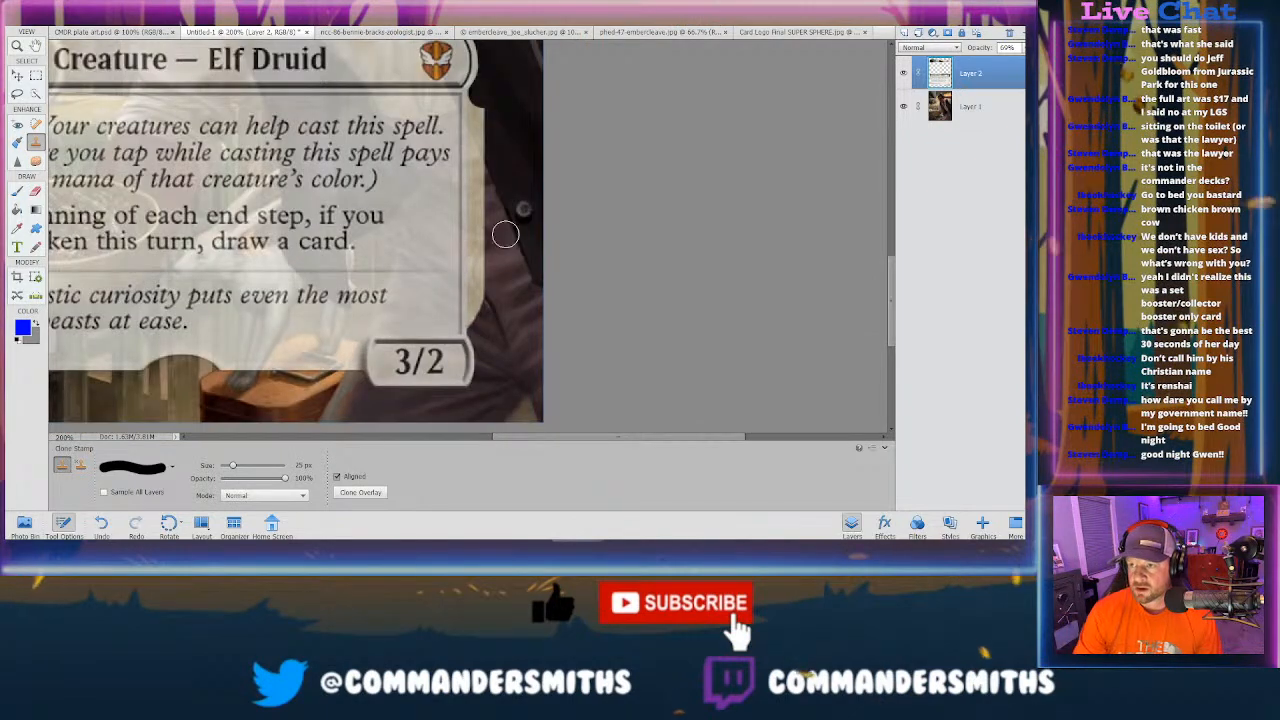
click(36, 75)
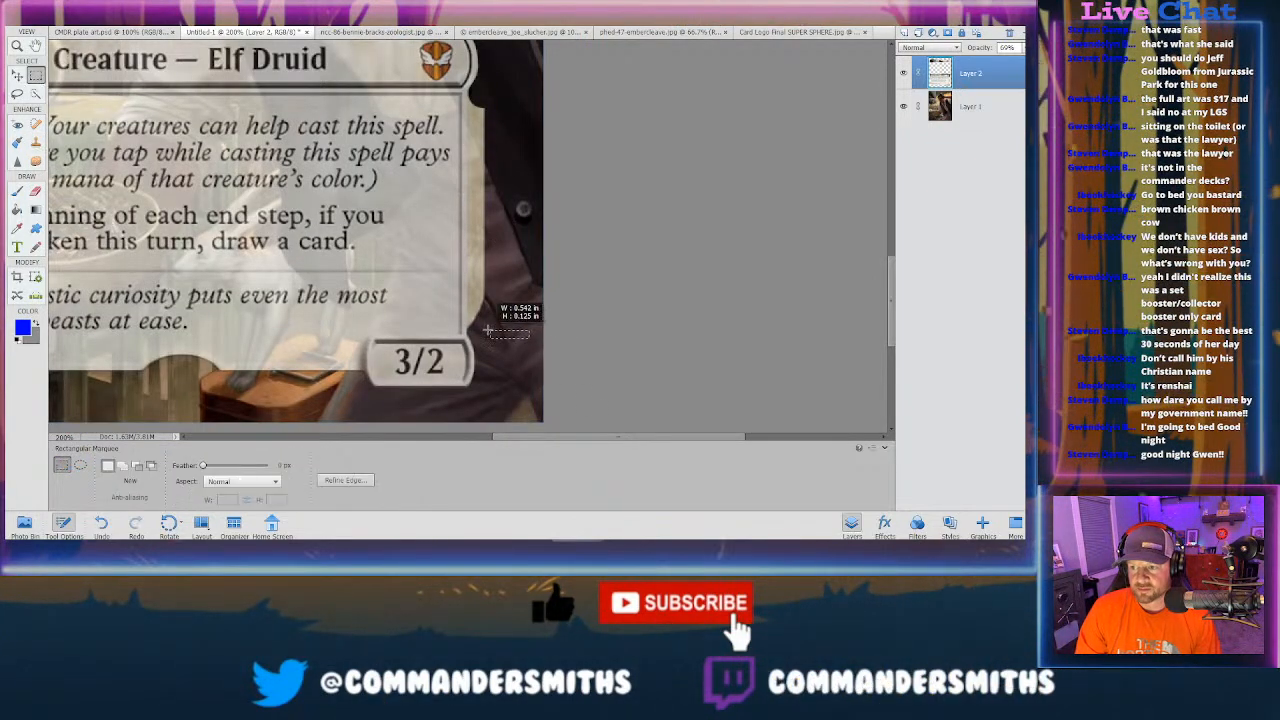
drag(488, 330, 472, 208)
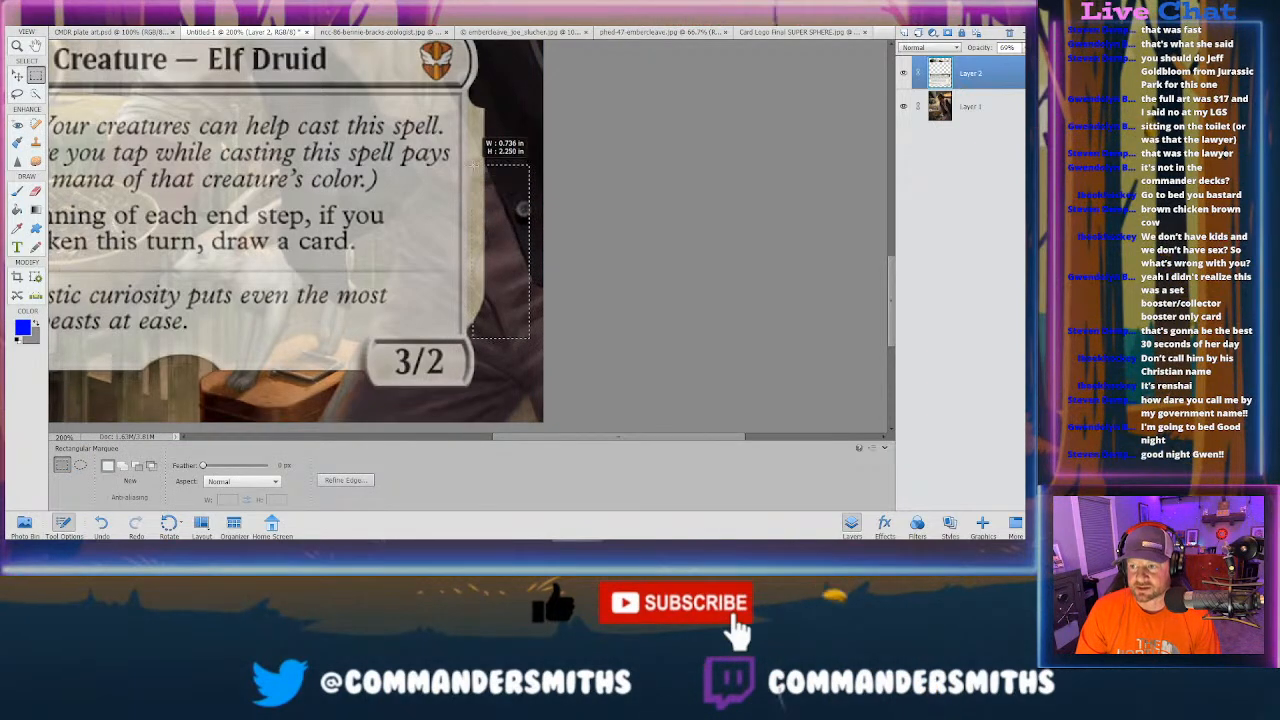
drag(474, 115, 468, 94)
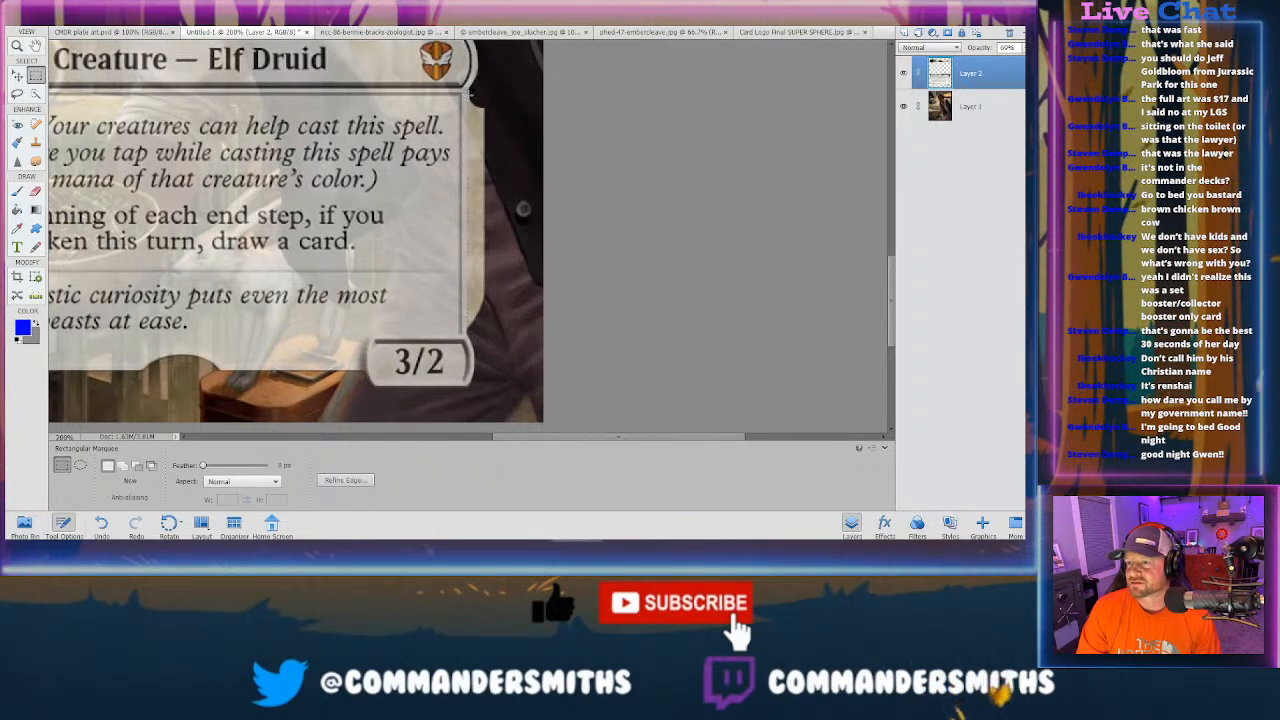
right_click(495, 119)
click(508, 126)
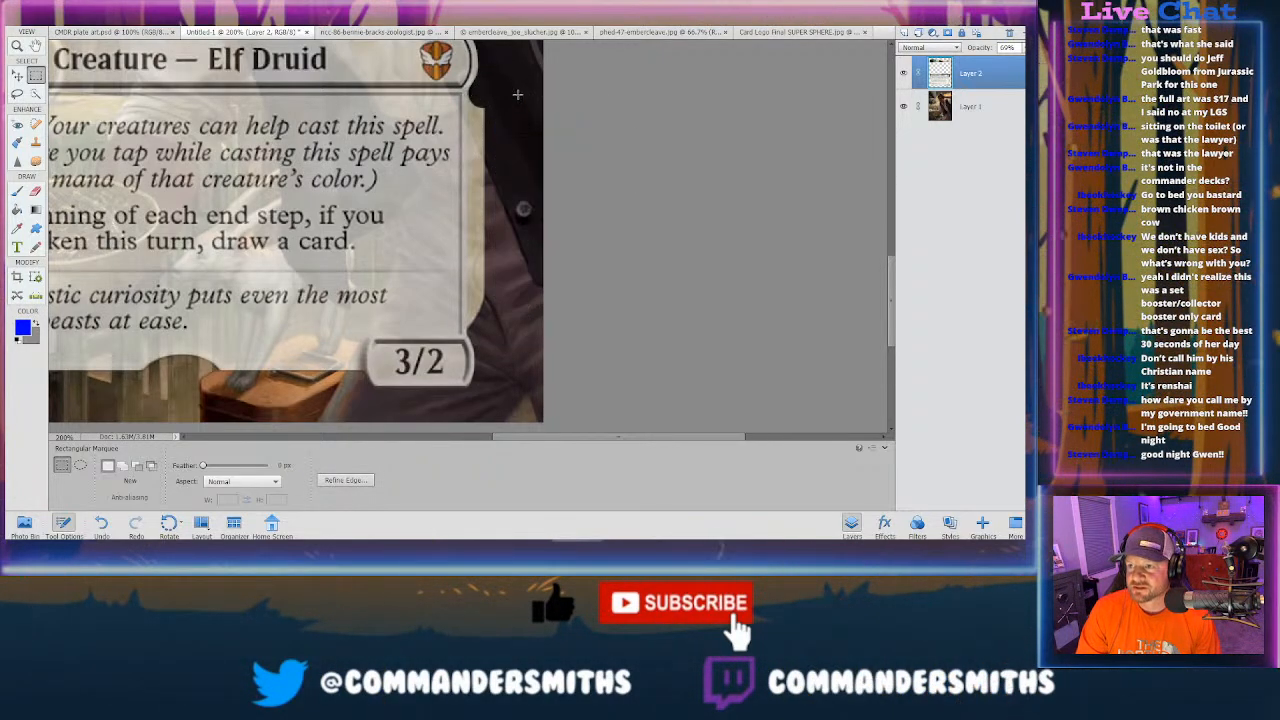
drag(517, 94, 461, 298)
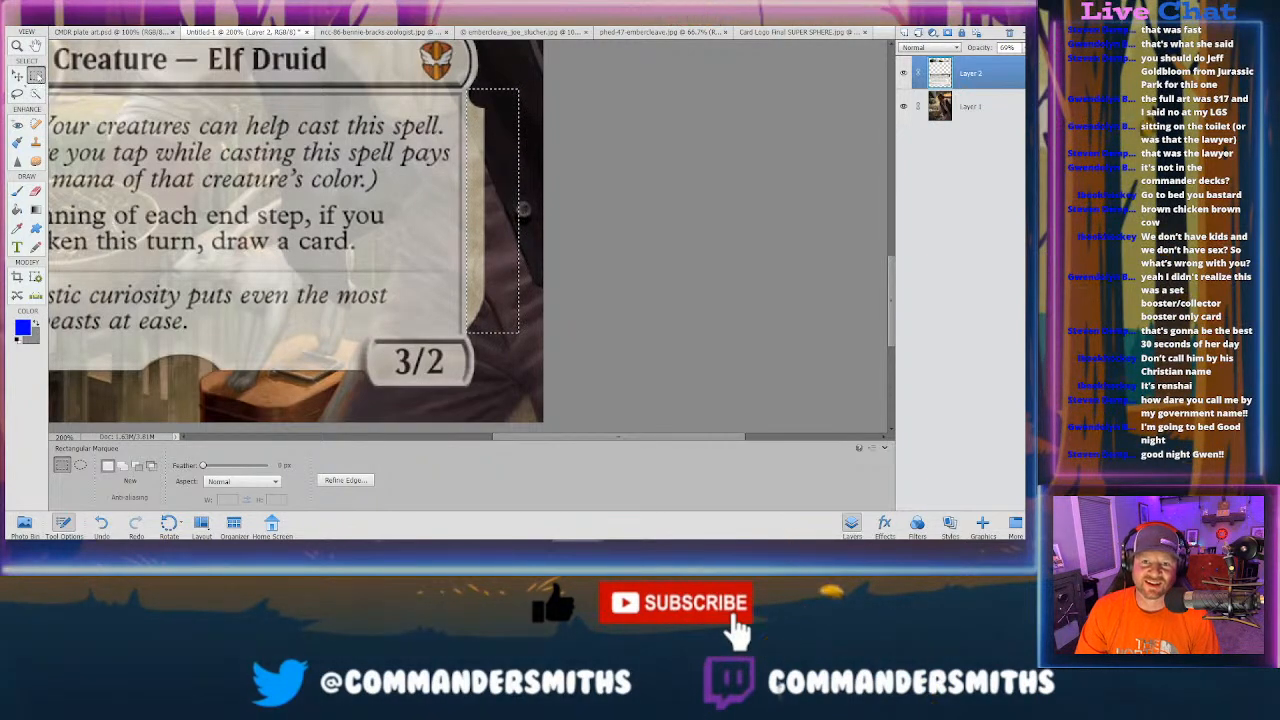
right_click(491, 150)
click(505, 157)
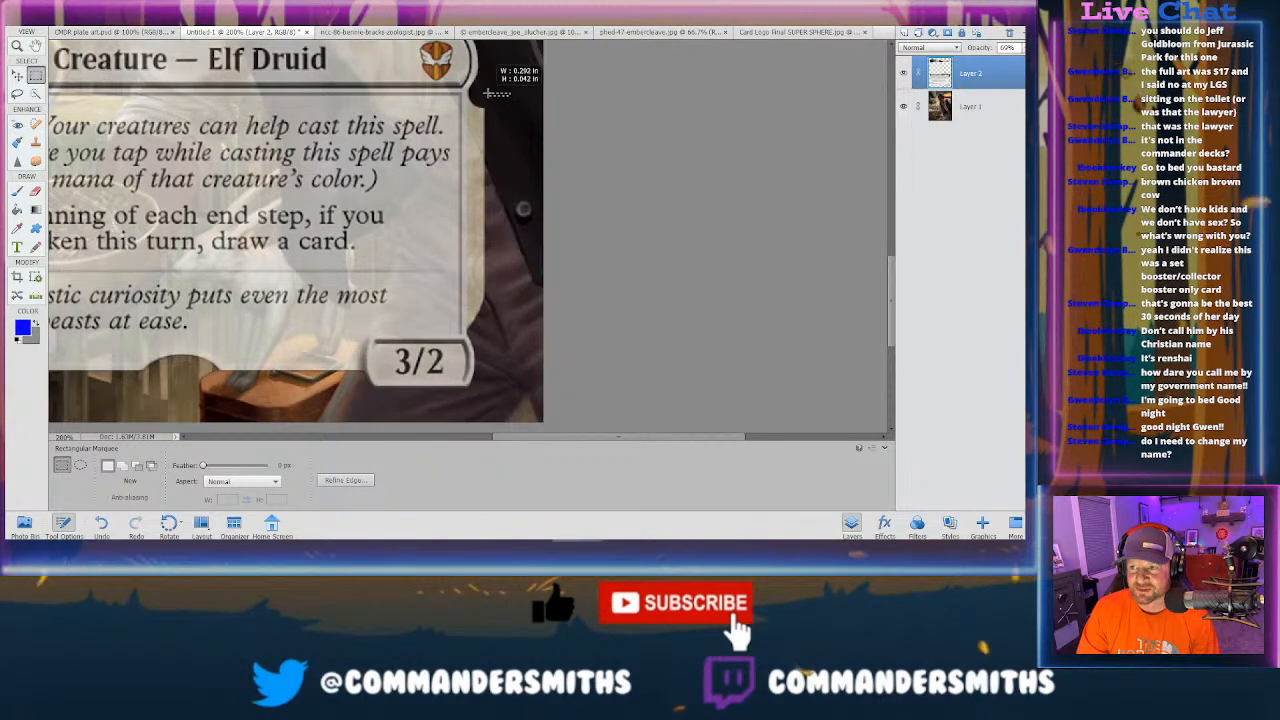
Step: Select a narrow strip about 0.57 in wide and 3.1 in high along the text box's right edge, ending above the 3/2 box
drag(511, 94, 510, 229)
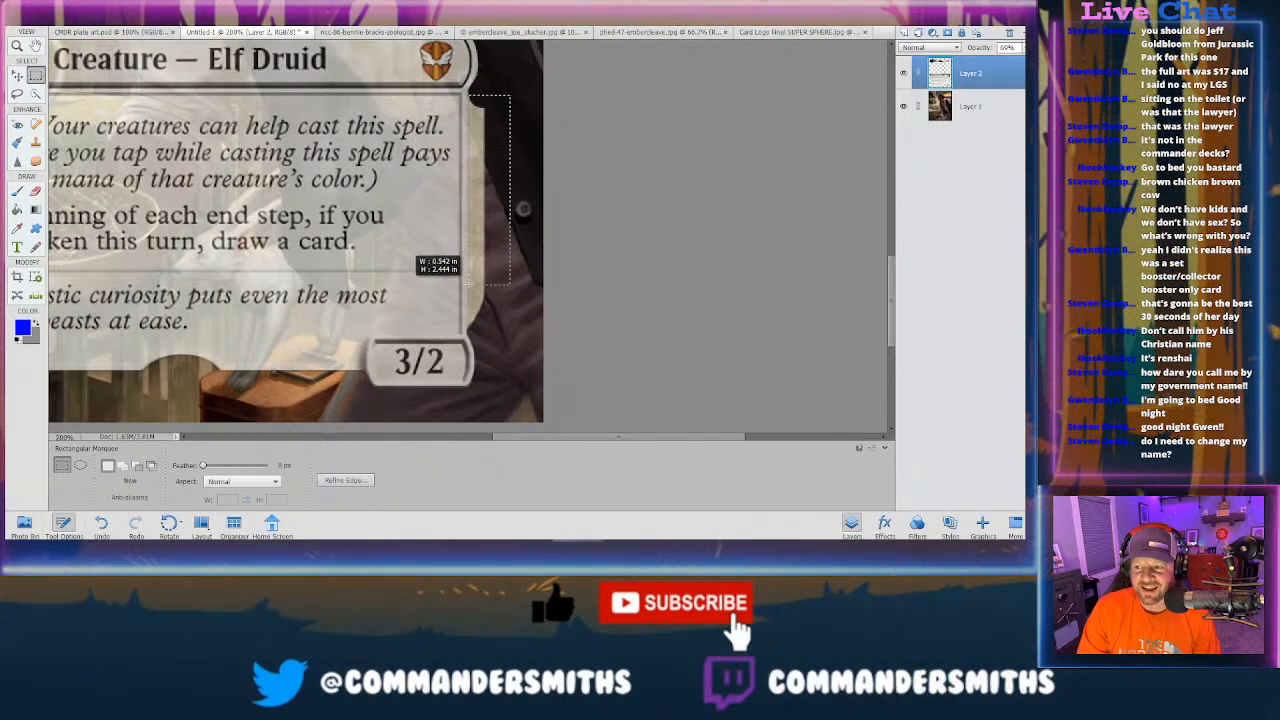
drag(467, 283, 463, 334)
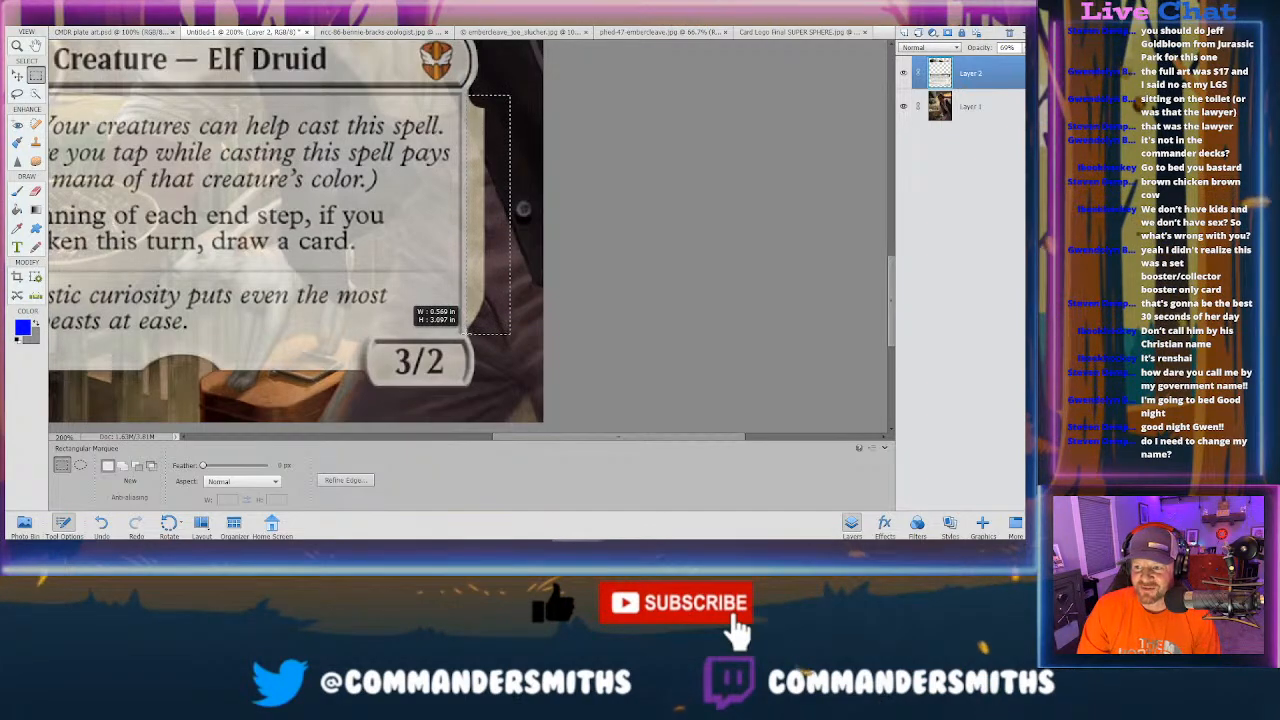
drag(467, 334, 467, 334)
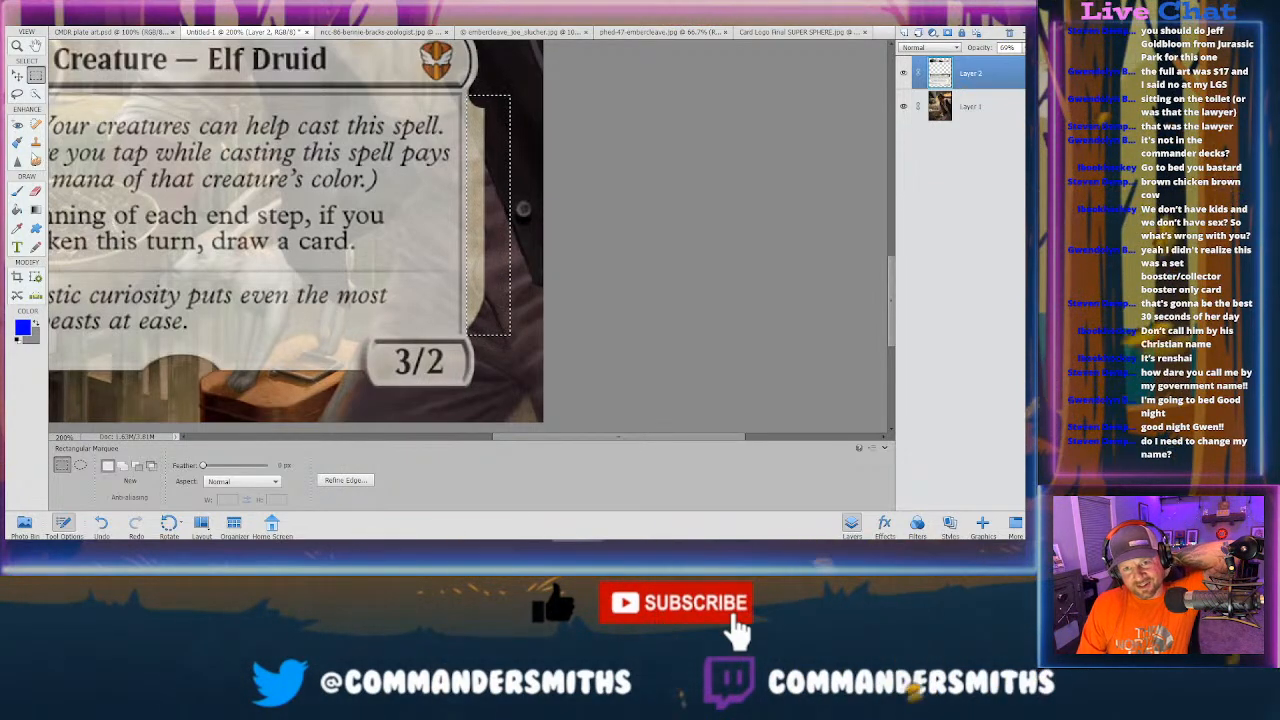
Step: Clone the dark coat over the pale frame border inside the selected strip beside the text box, and clear the selection
key(s)
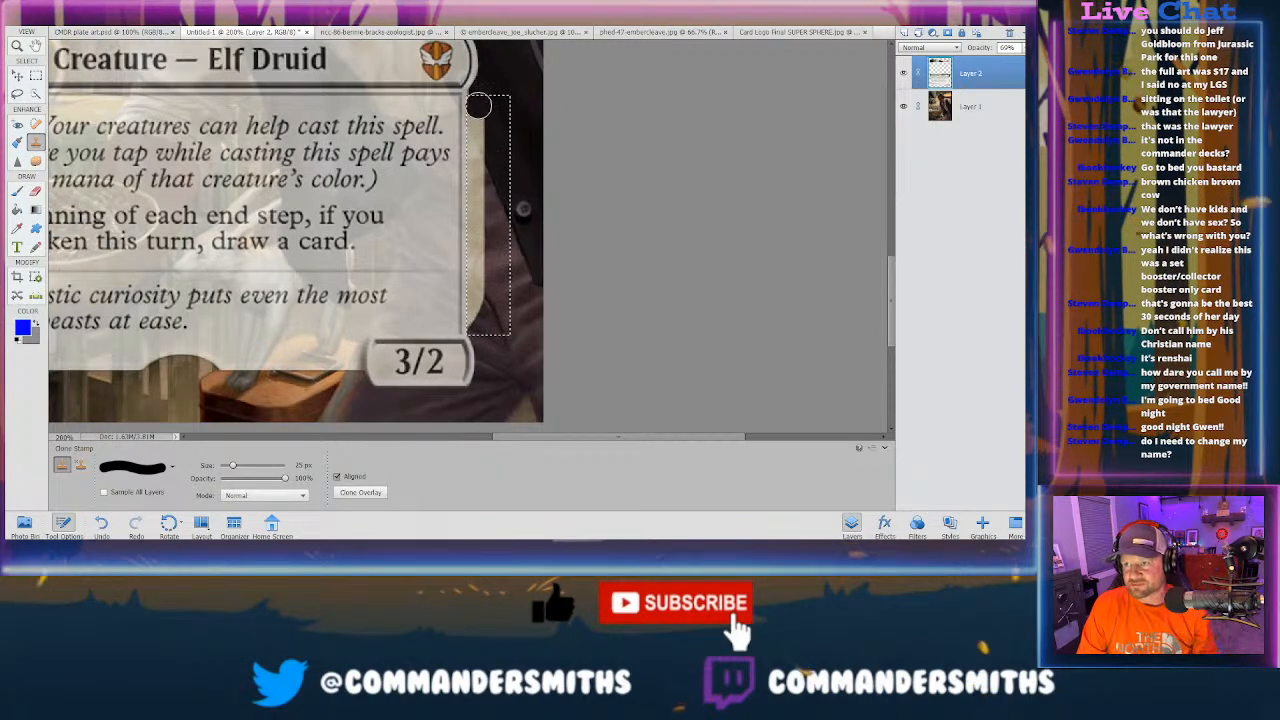
drag(473, 233, 474, 317)
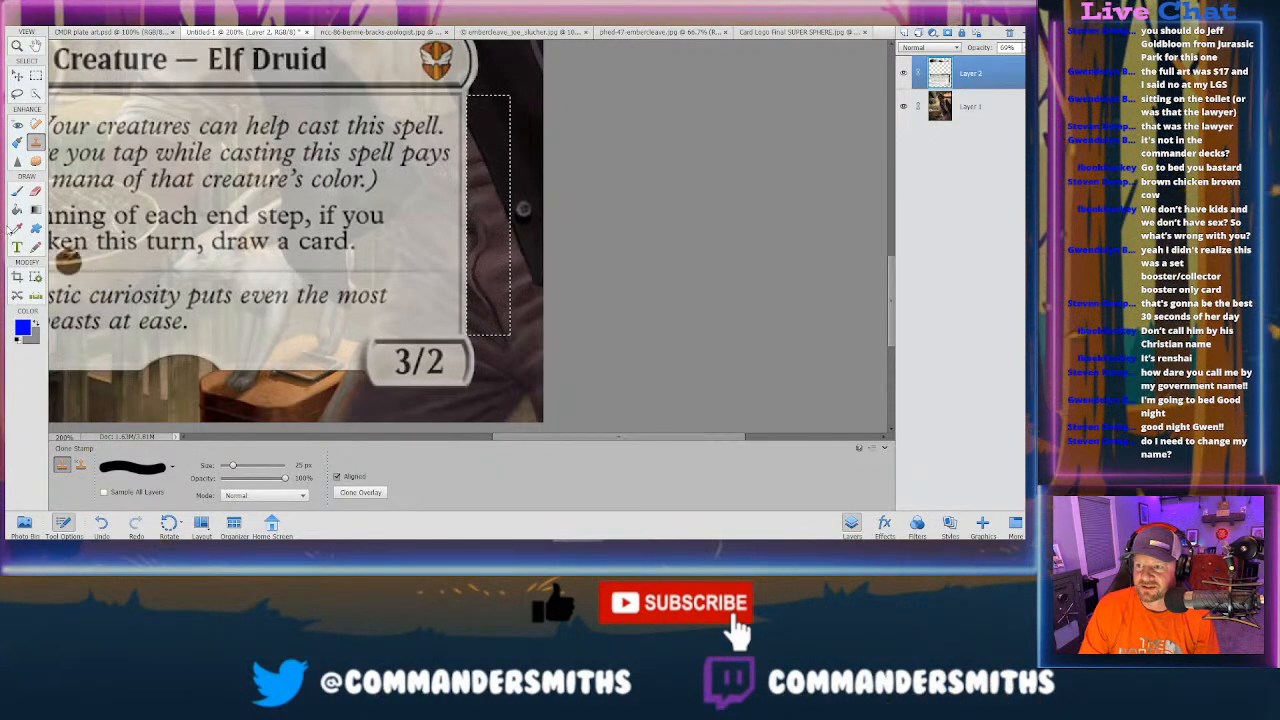
key(m)
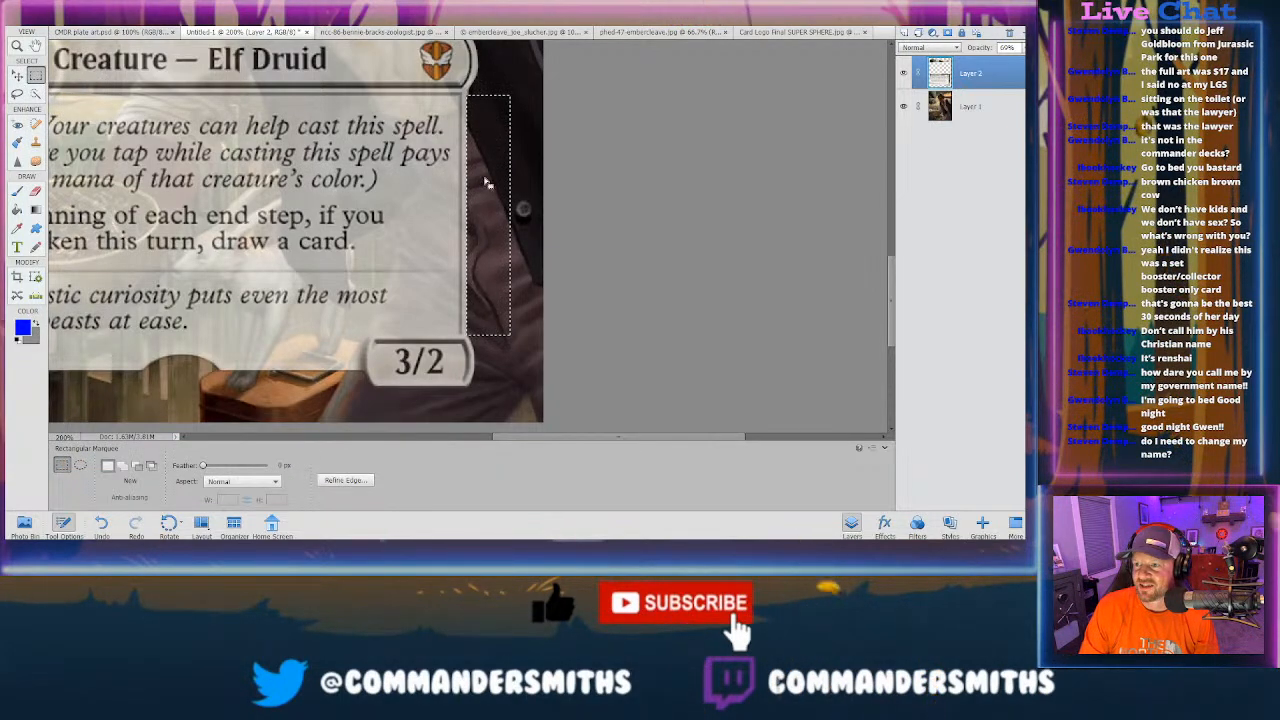
right_click(485, 180)
click(505, 188)
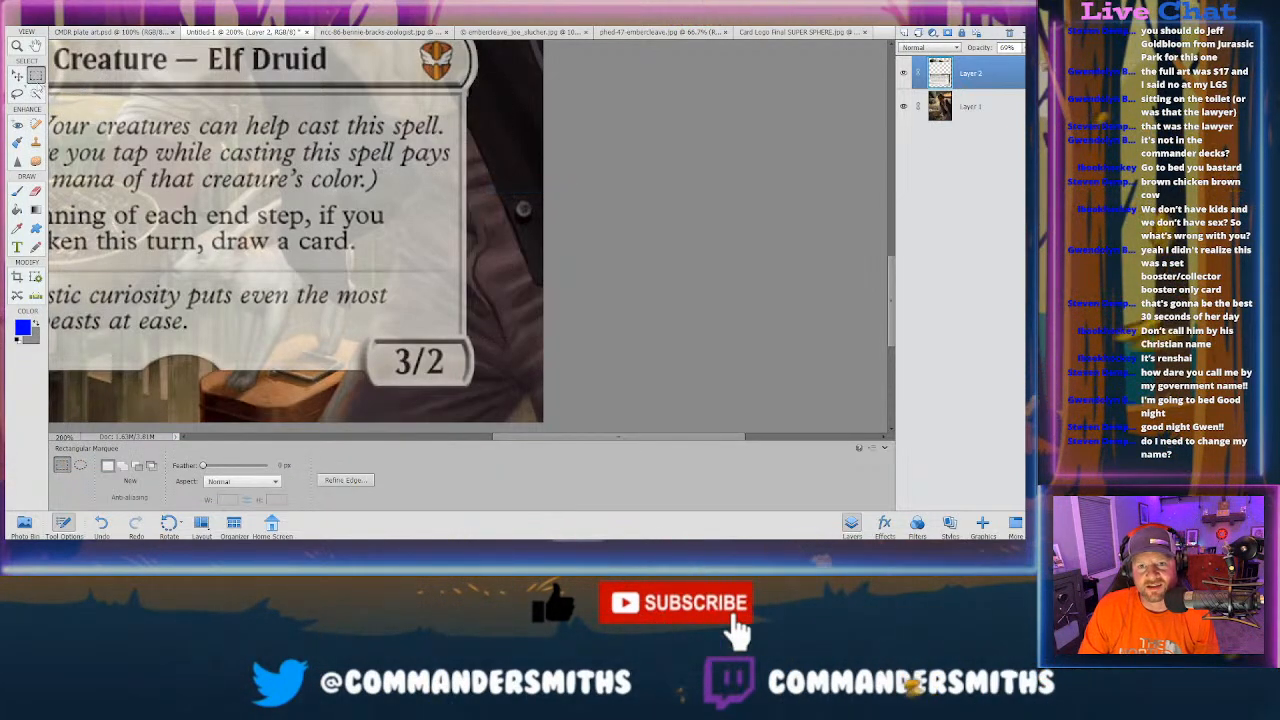
Step: Set the Clone Stamp size to 10 px and clean up the frame remnant at the upper right corner of the 3/2 box, undoing the misplaced stroke
key(s)
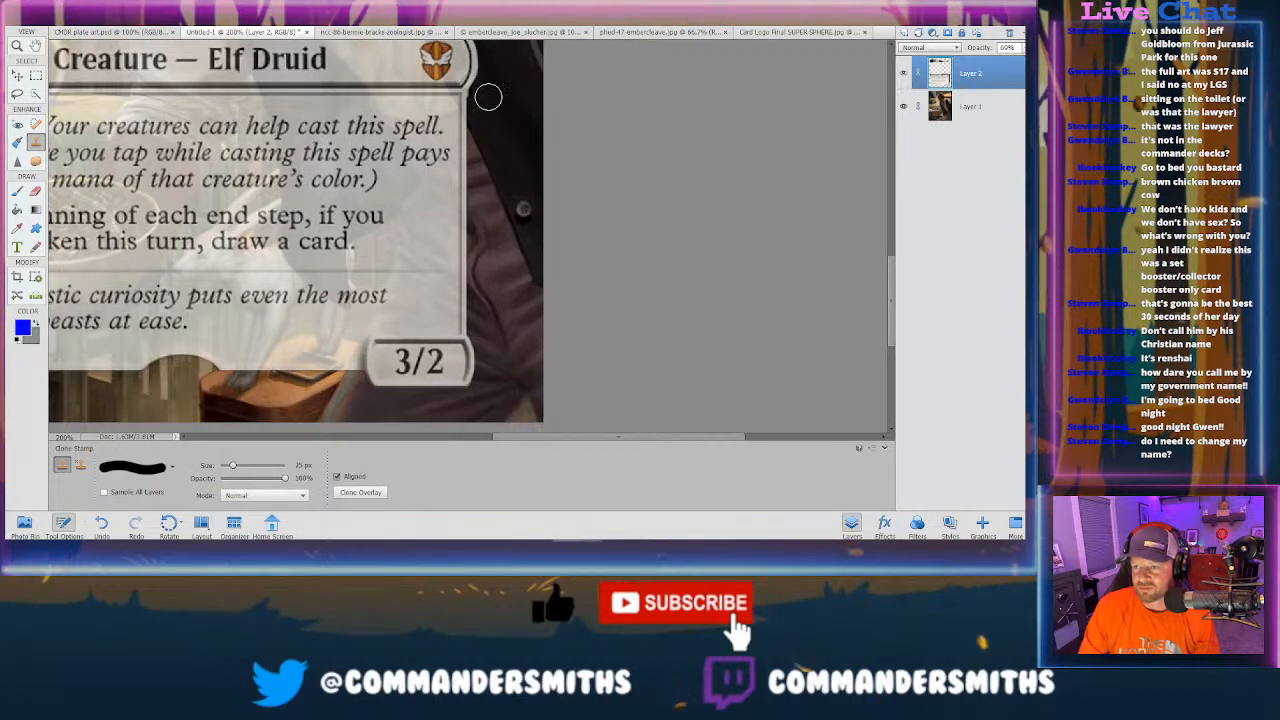
key(bracketleft)
key(bracketleft)
key(bracketleft)
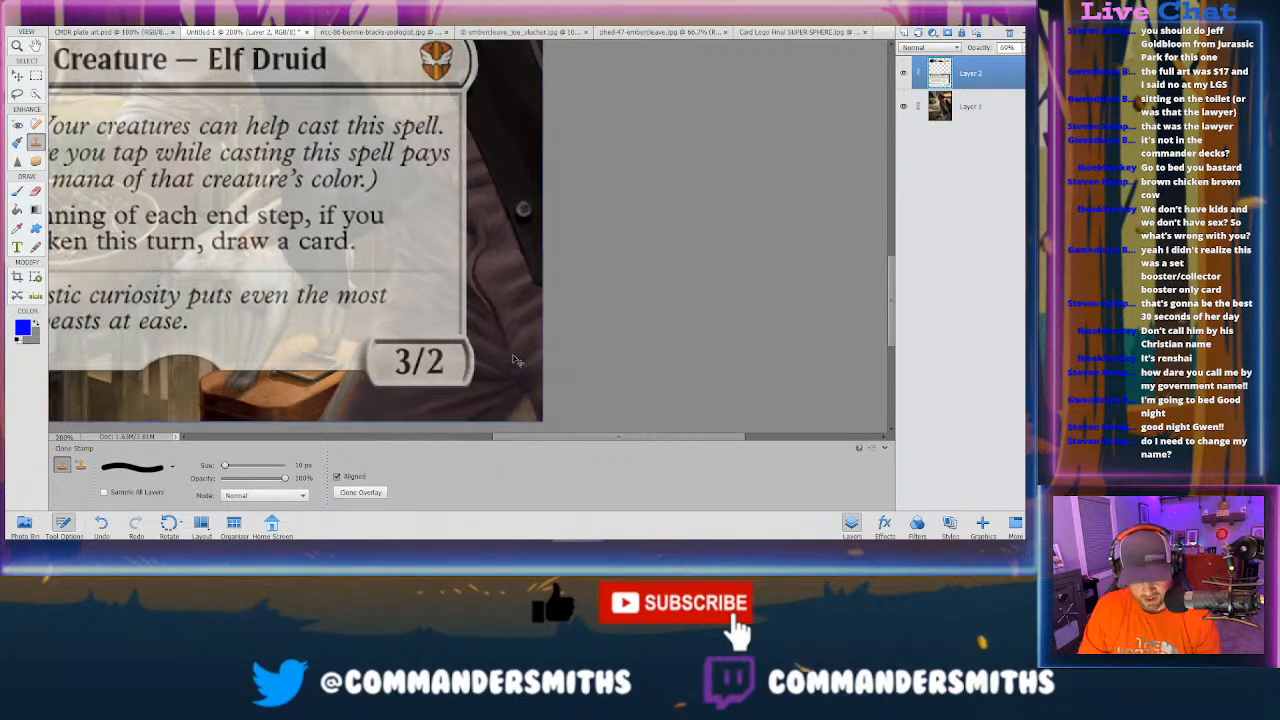
key(ctrl+z)
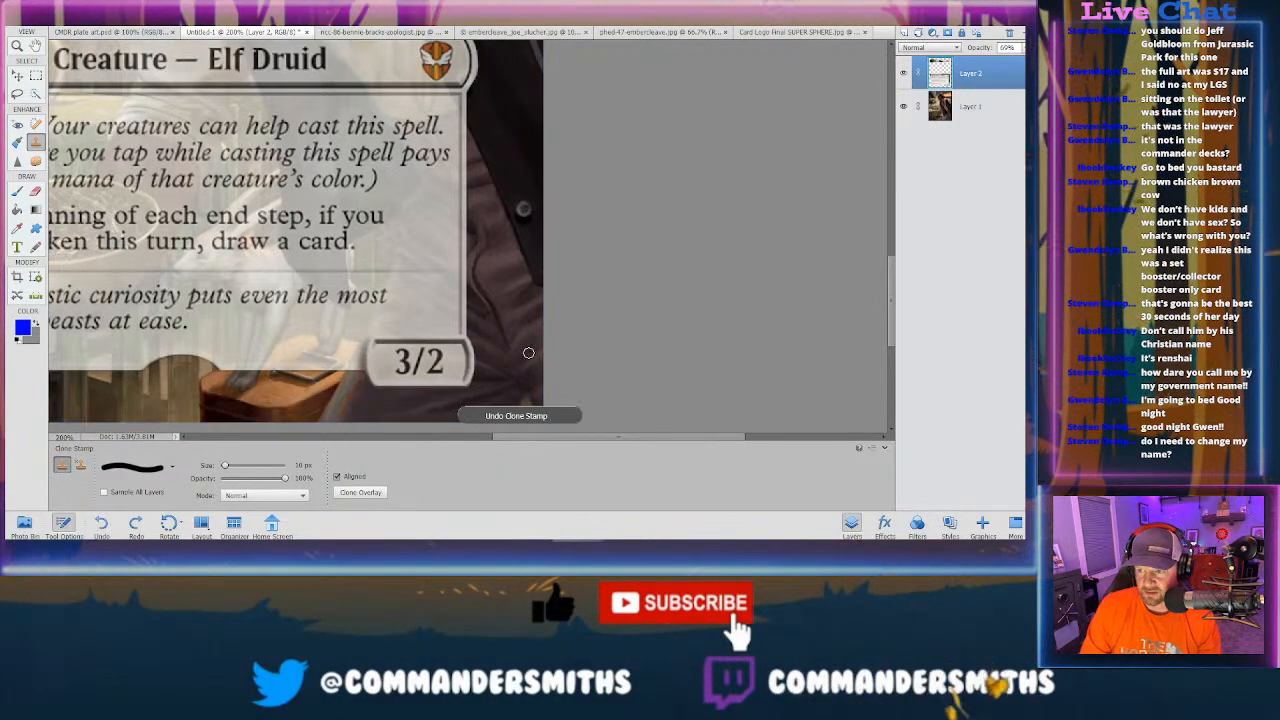
click(473, 336)
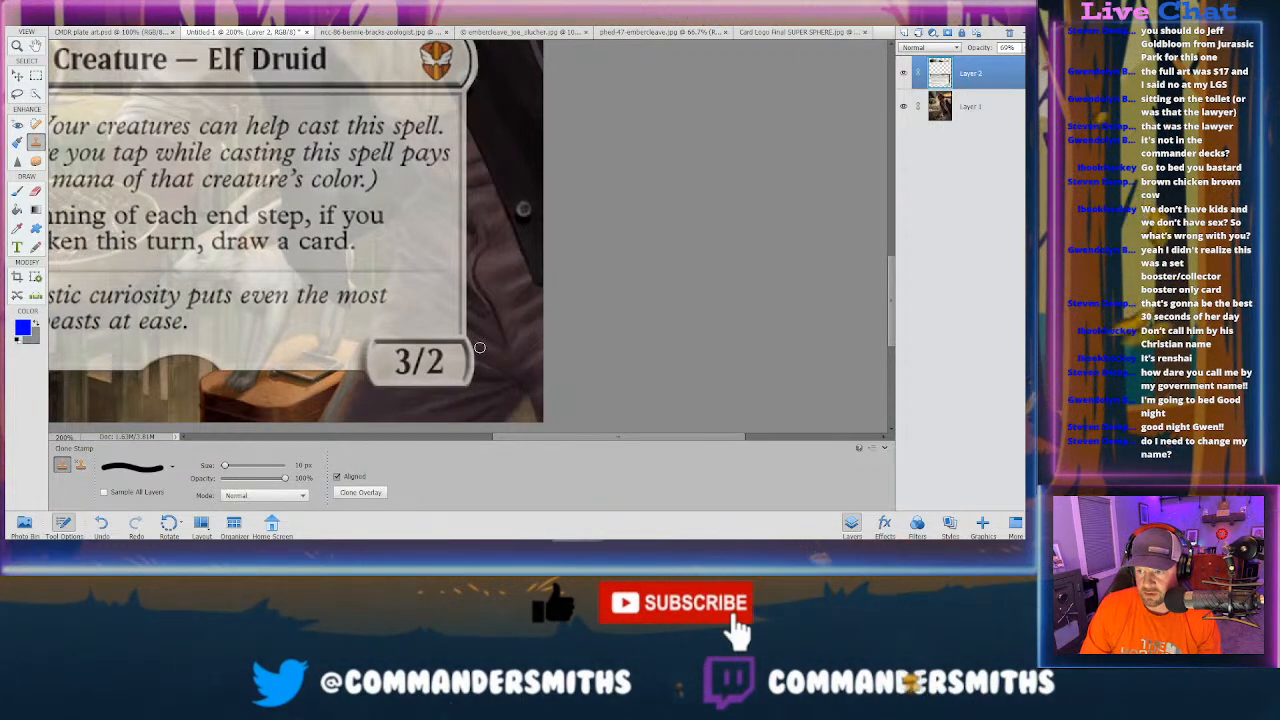
Step: Set the Clone Stamp size to 30 px and clone the blank type line area over the orange set symbol beside Elf Druid
key(ctrl+minus)
key(ctrl+minus)
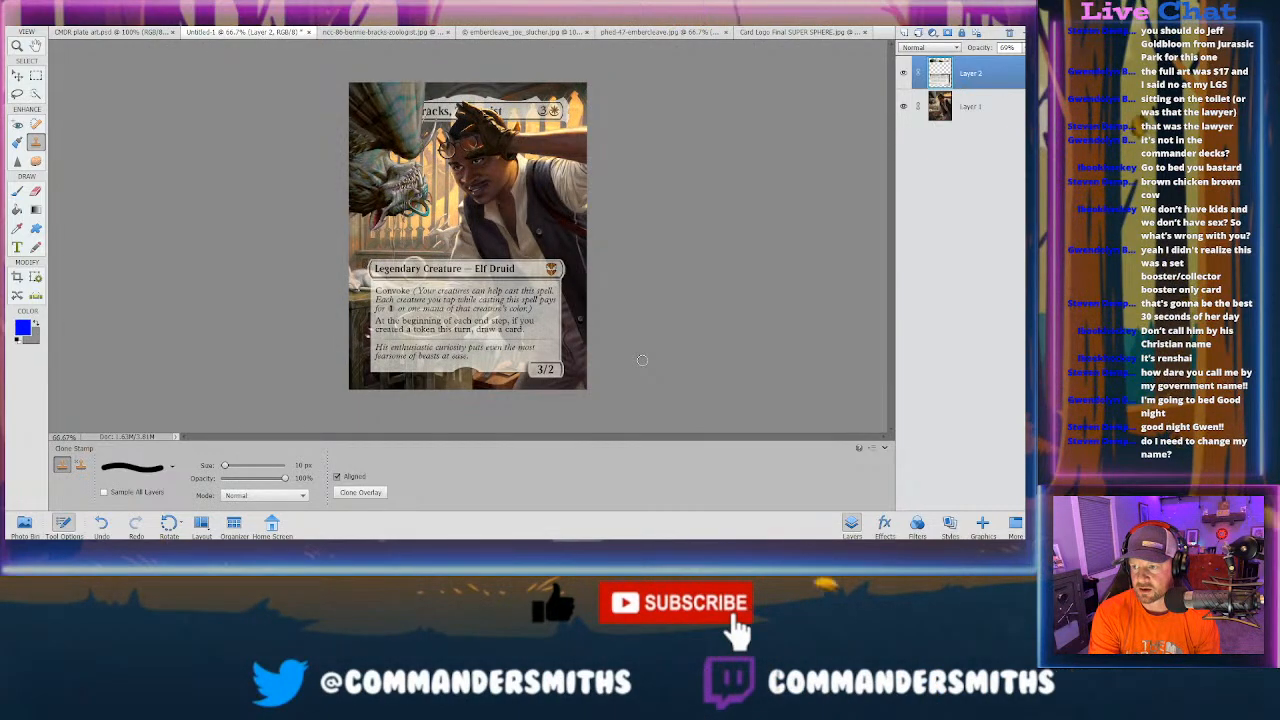
key(ctrl+plus)
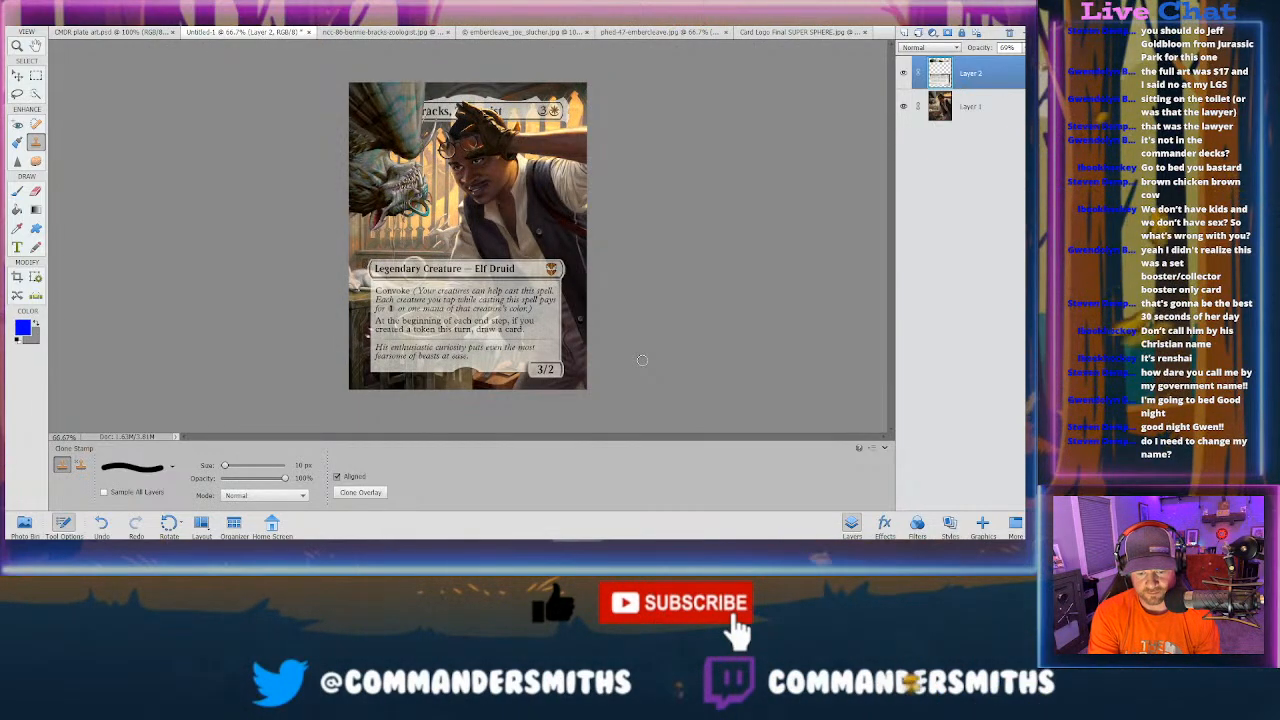
key(ctrl+plus)
key(ctrl+plus)
key(ctrl+plus)
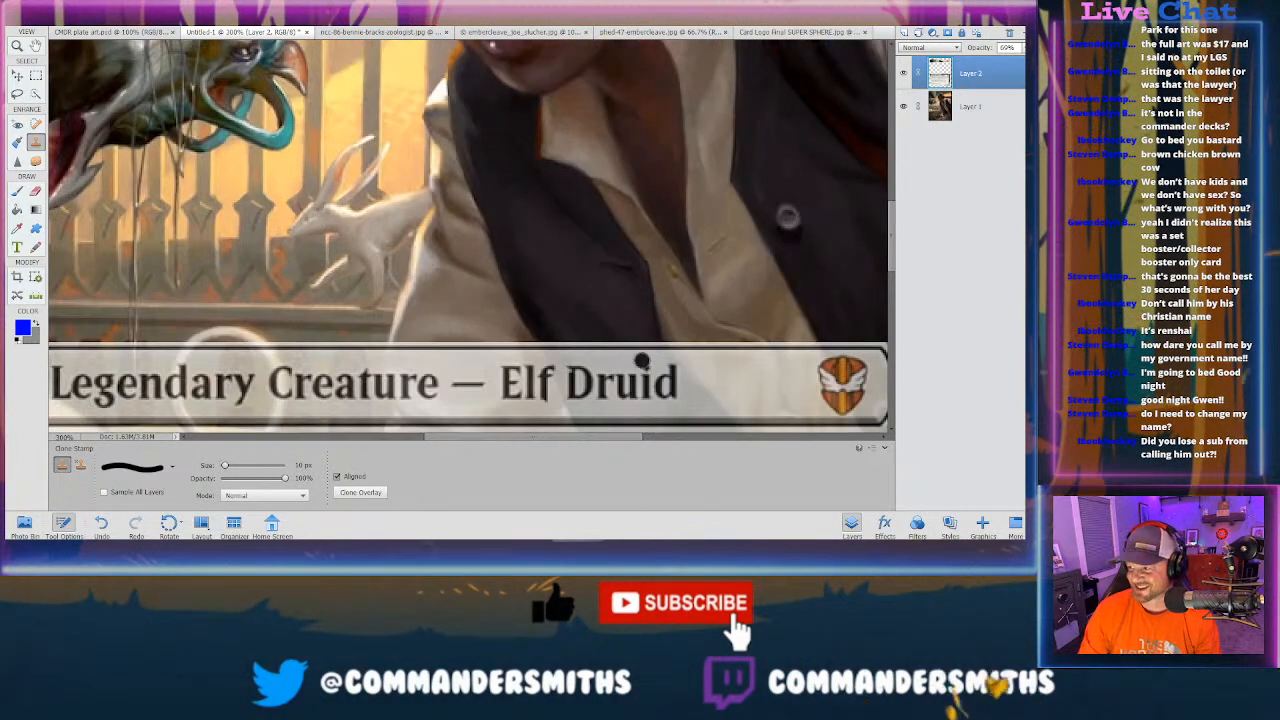
scroll(615, 422, right, 5)
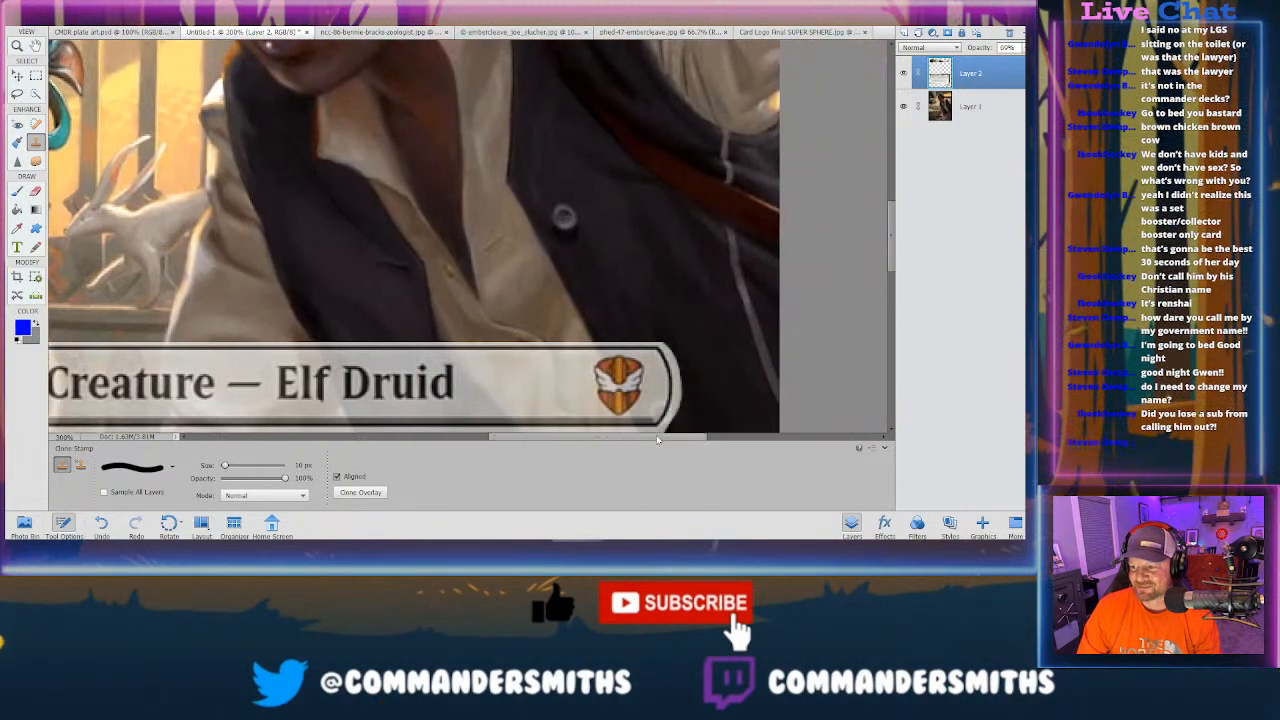
scroll(674, 334, down, 3)
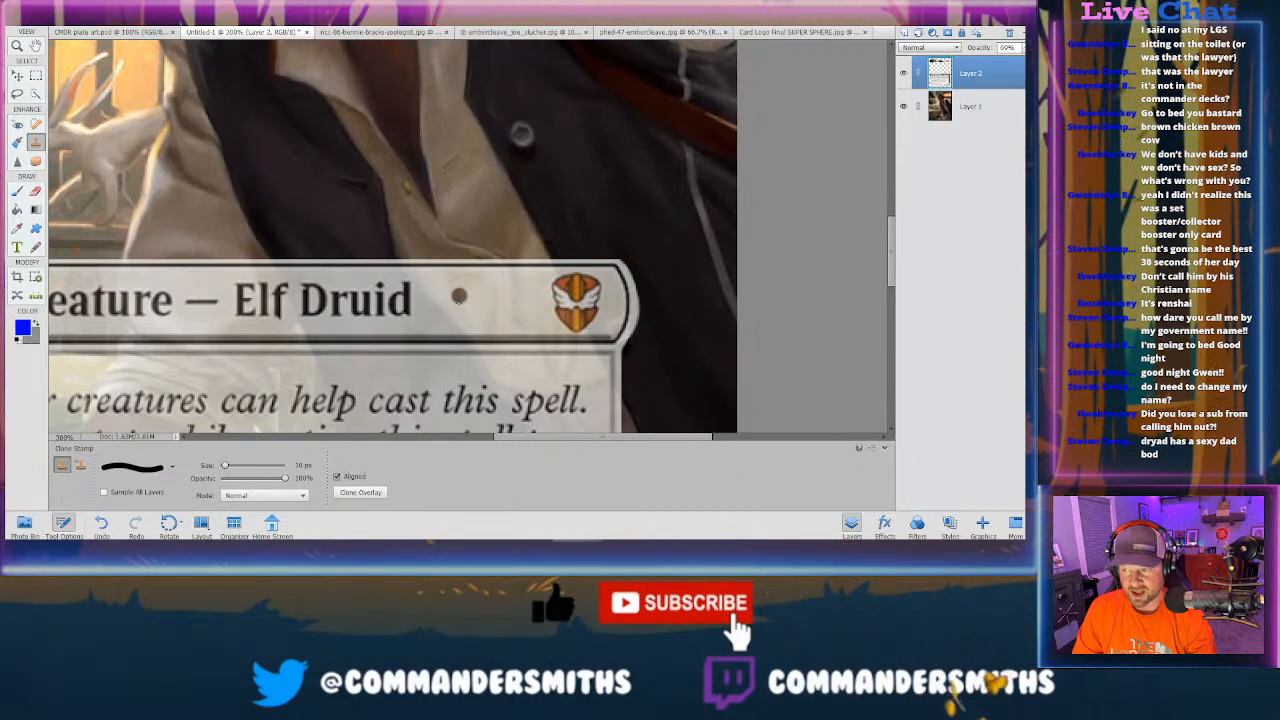
key(bracketright)
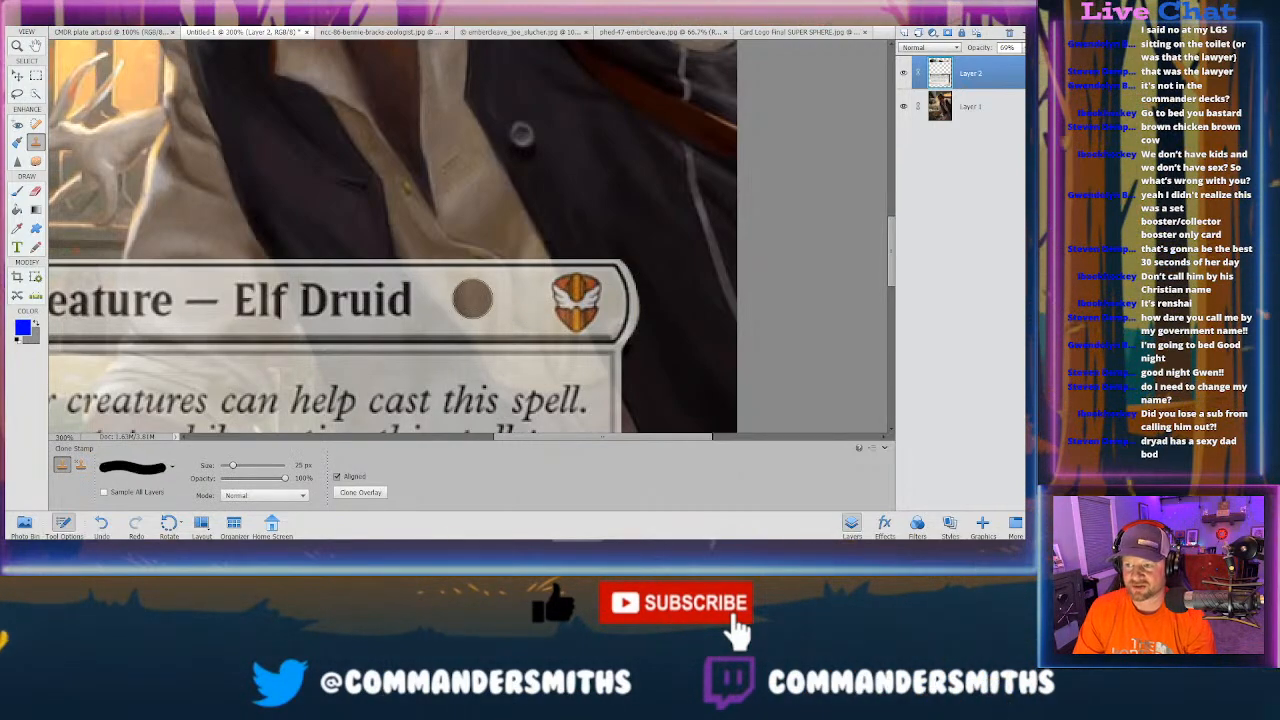
alt+click(472, 301)
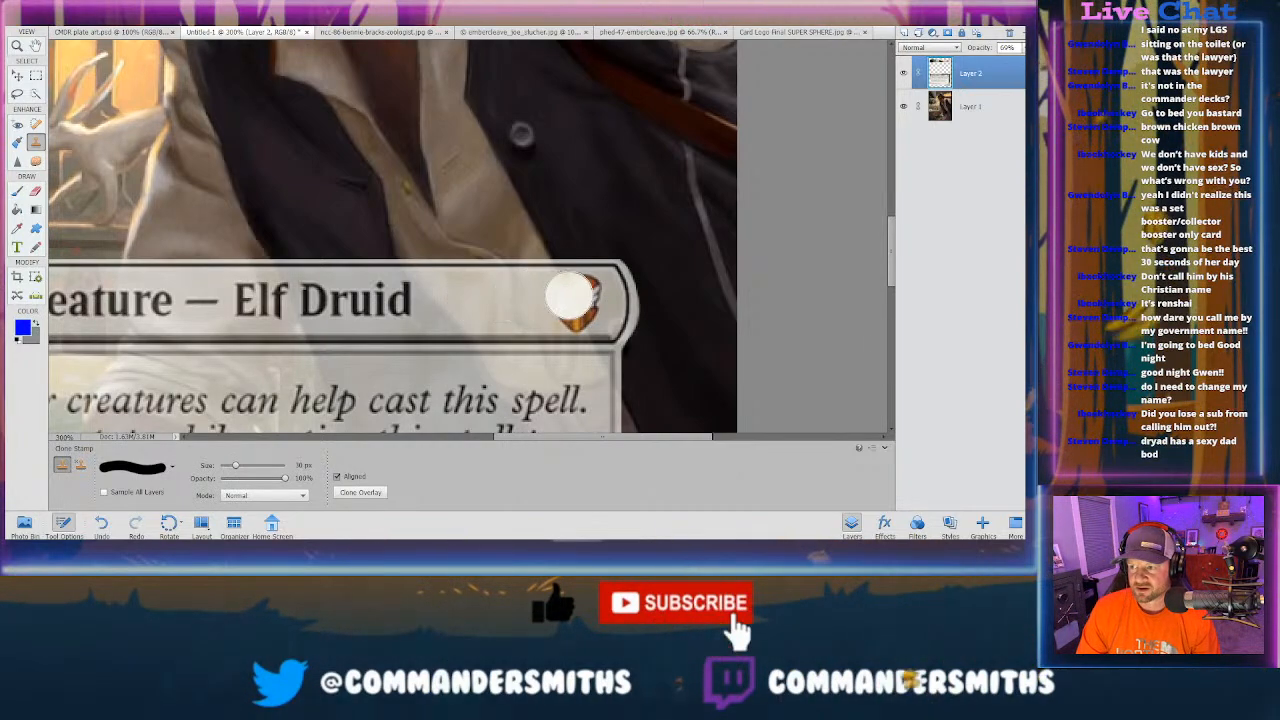
click(575, 297)
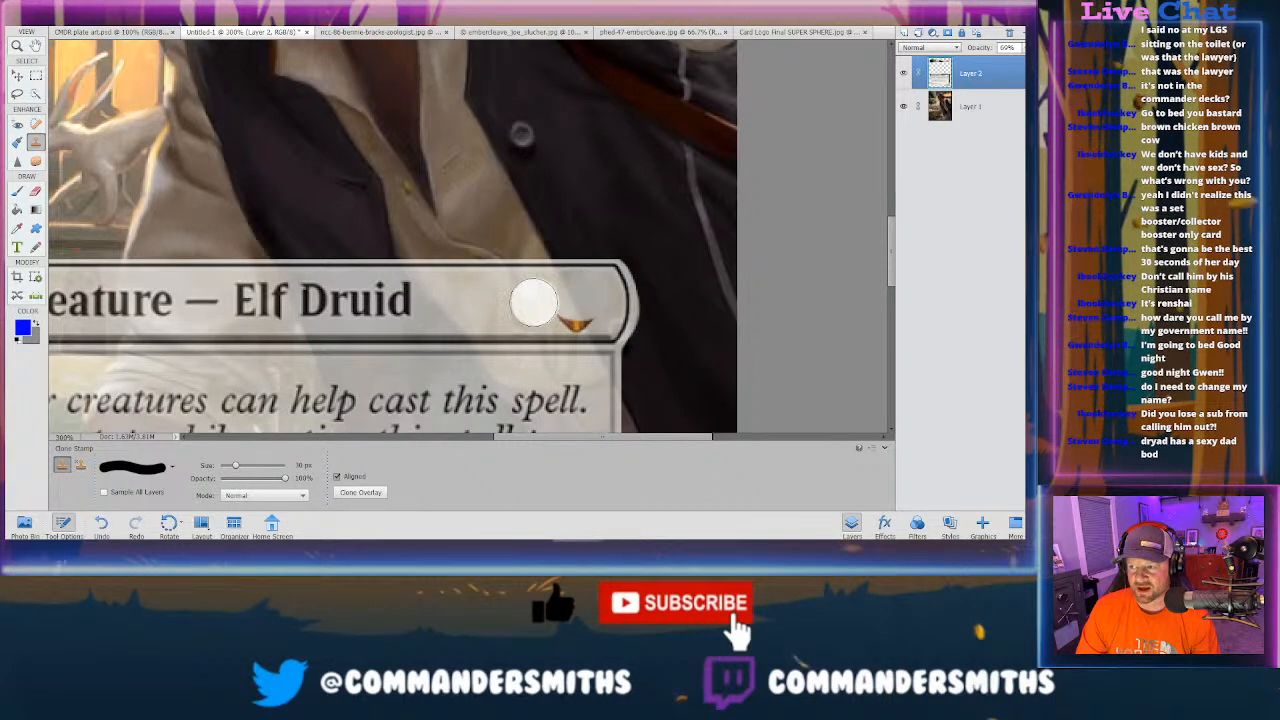
Step: Clone over the remaining lower tip of the set symbol and even out the patch at the type line's right end
alt+click(511, 301)
drag(543, 303, 565, 304)
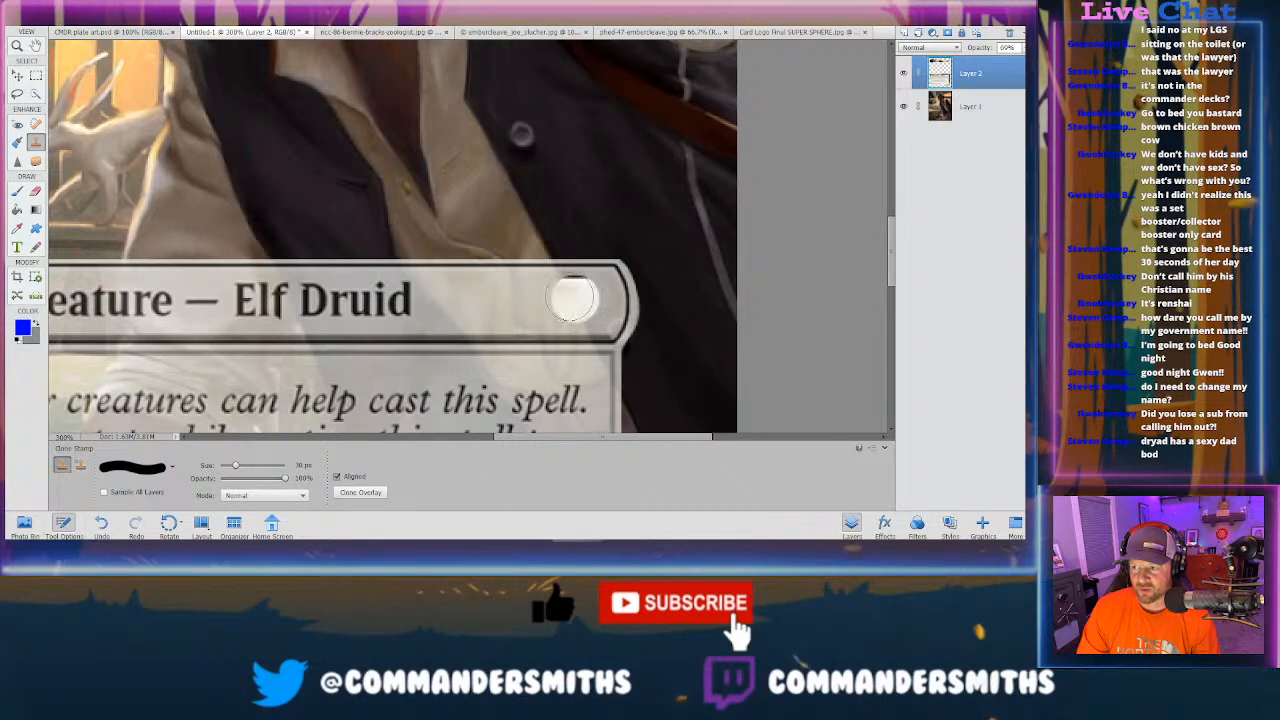
alt+click(530, 303)
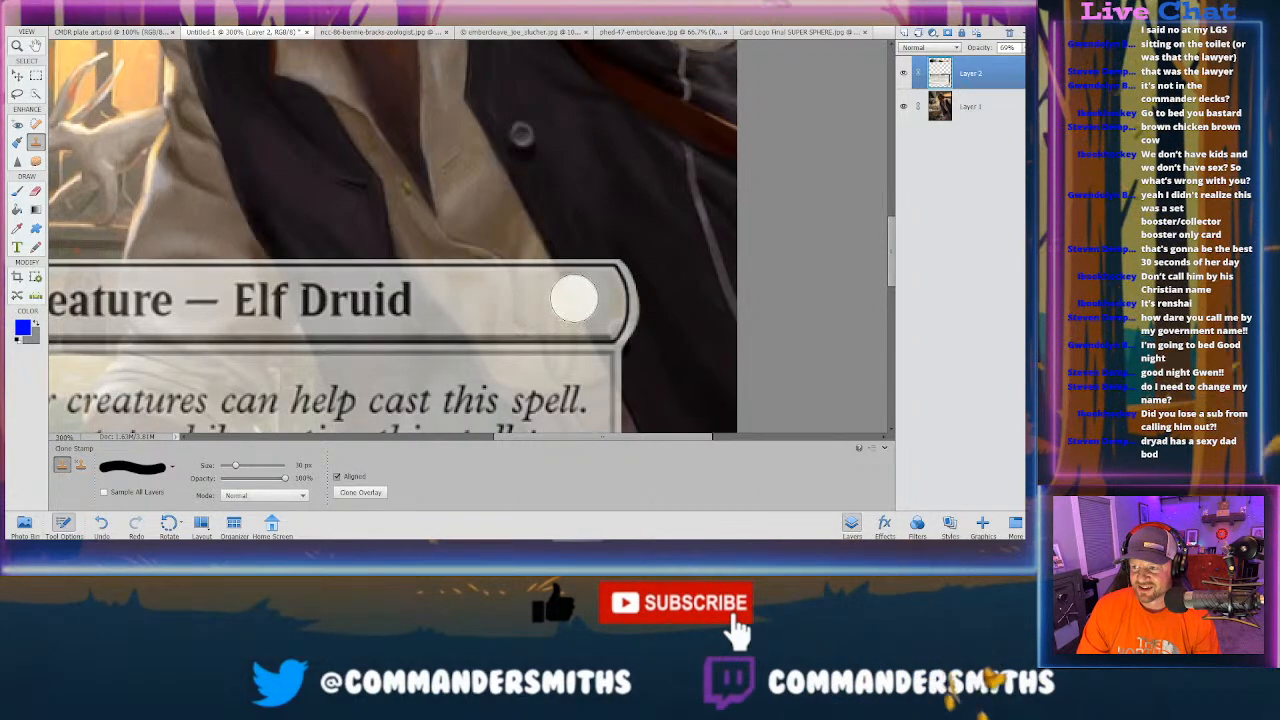
click(579, 298)
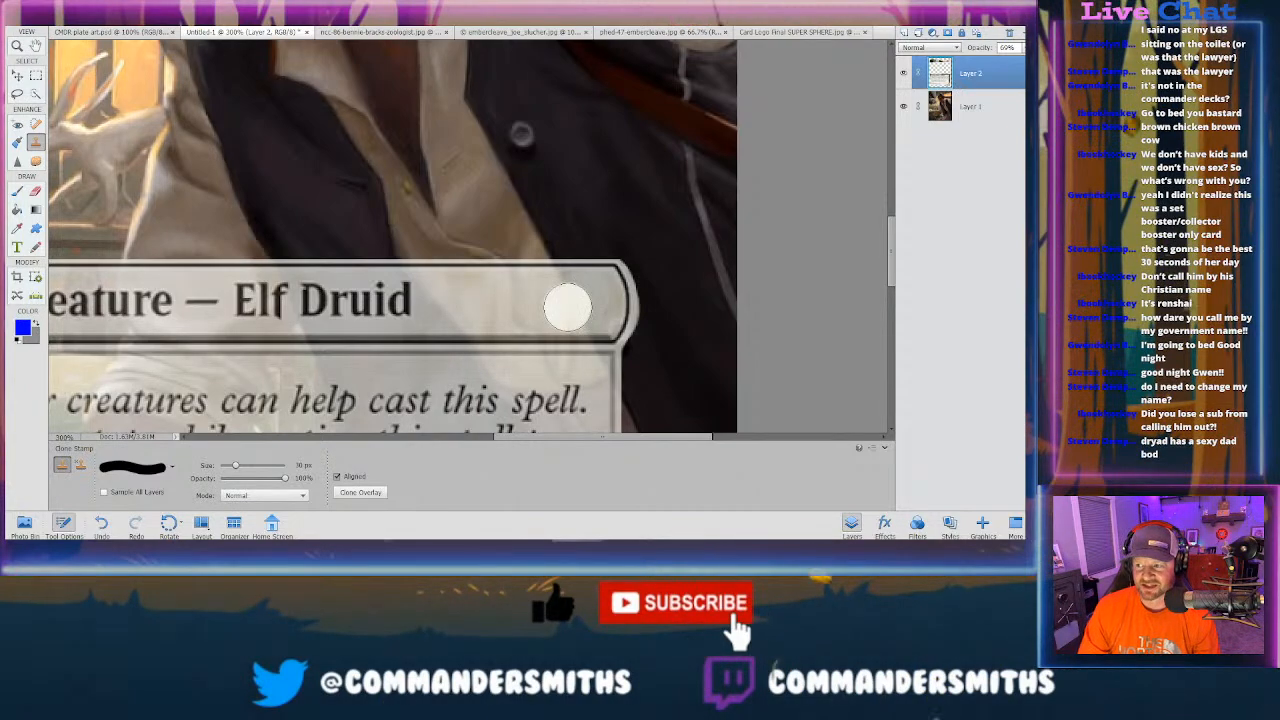
key(ctrl+minus)
key(ctrl+minus)
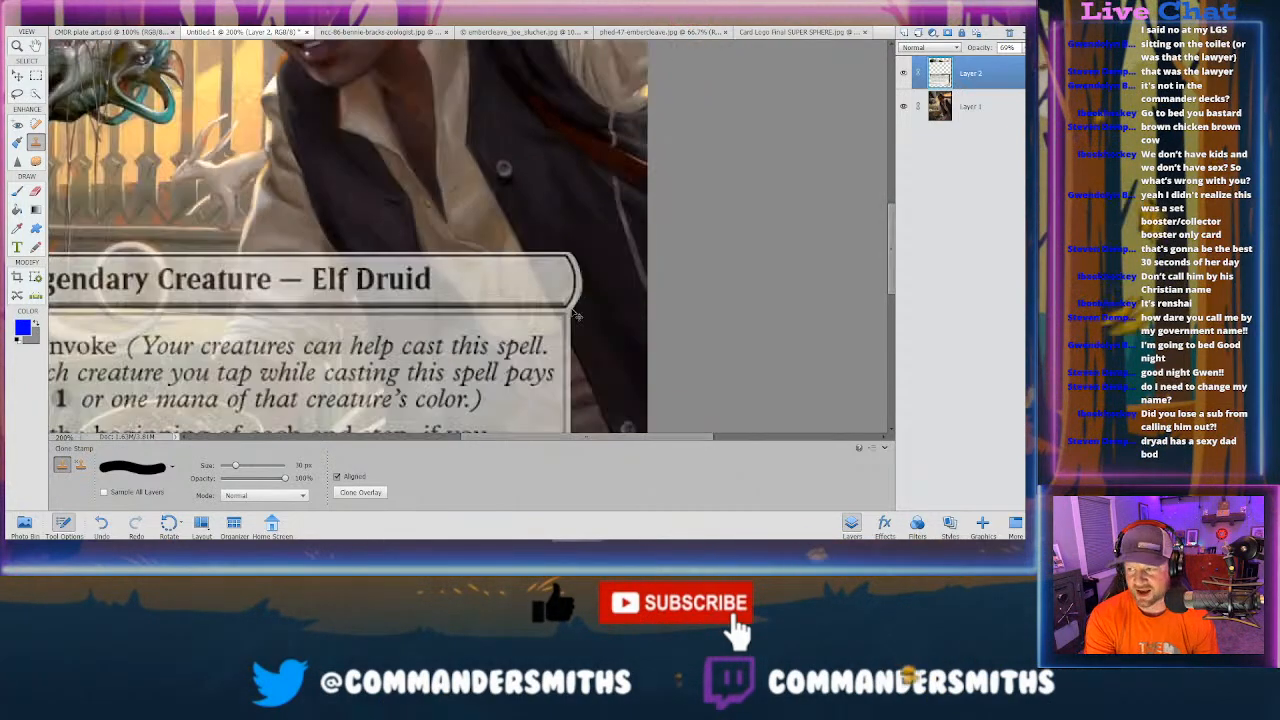
key(ctrl+minus)
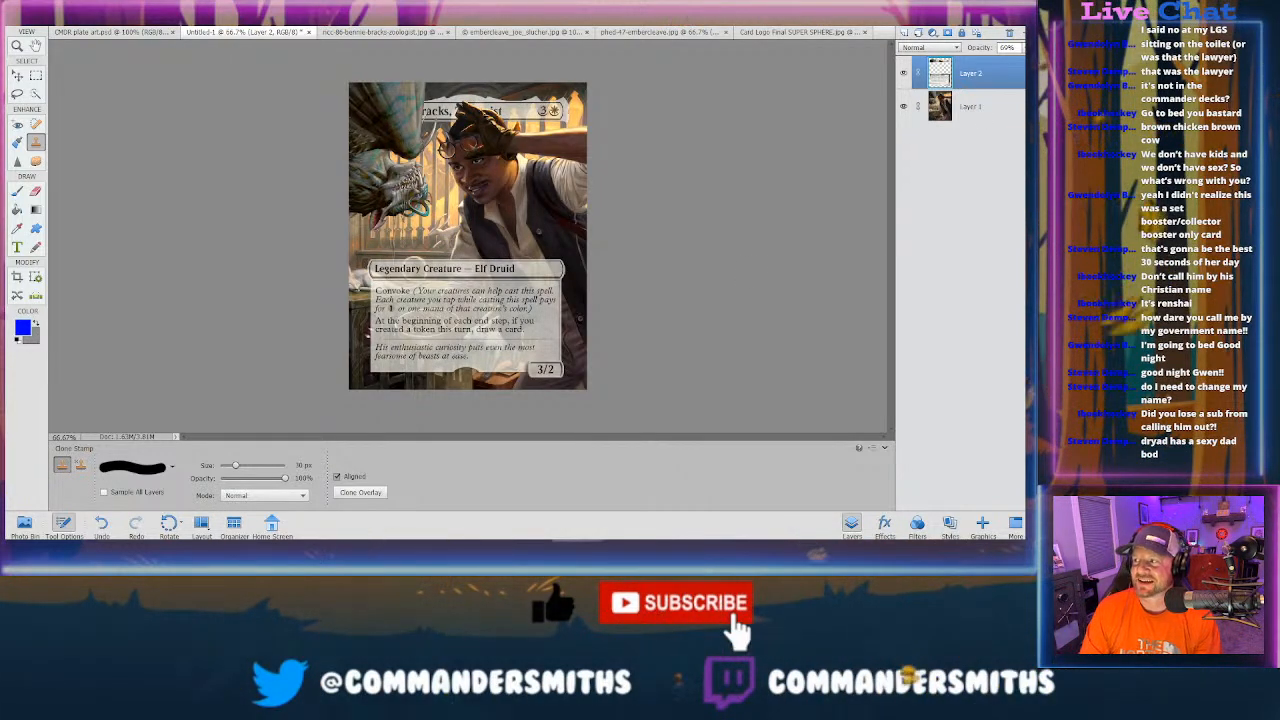
Step: Copy the selected CS sphere logo from the Card Logo Final SUPER SPHERE file and paste it into the Untitled-1 card document
click(824, 33)
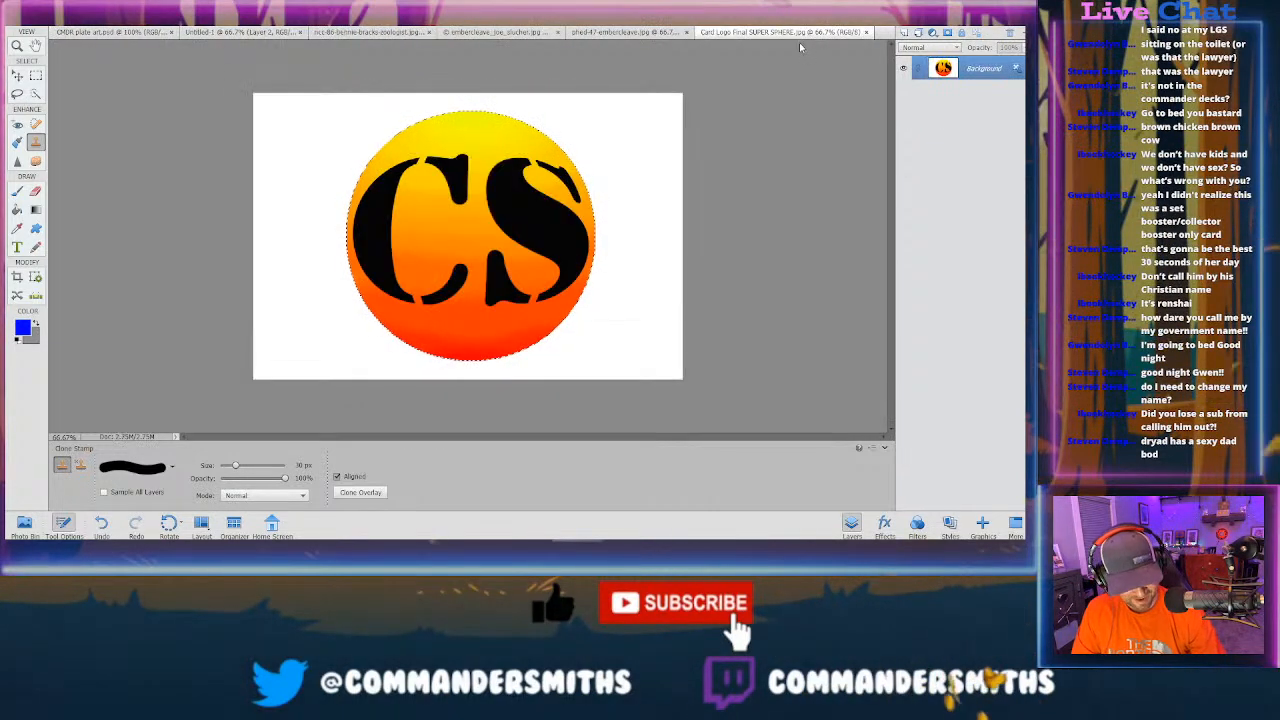
click(420, 33)
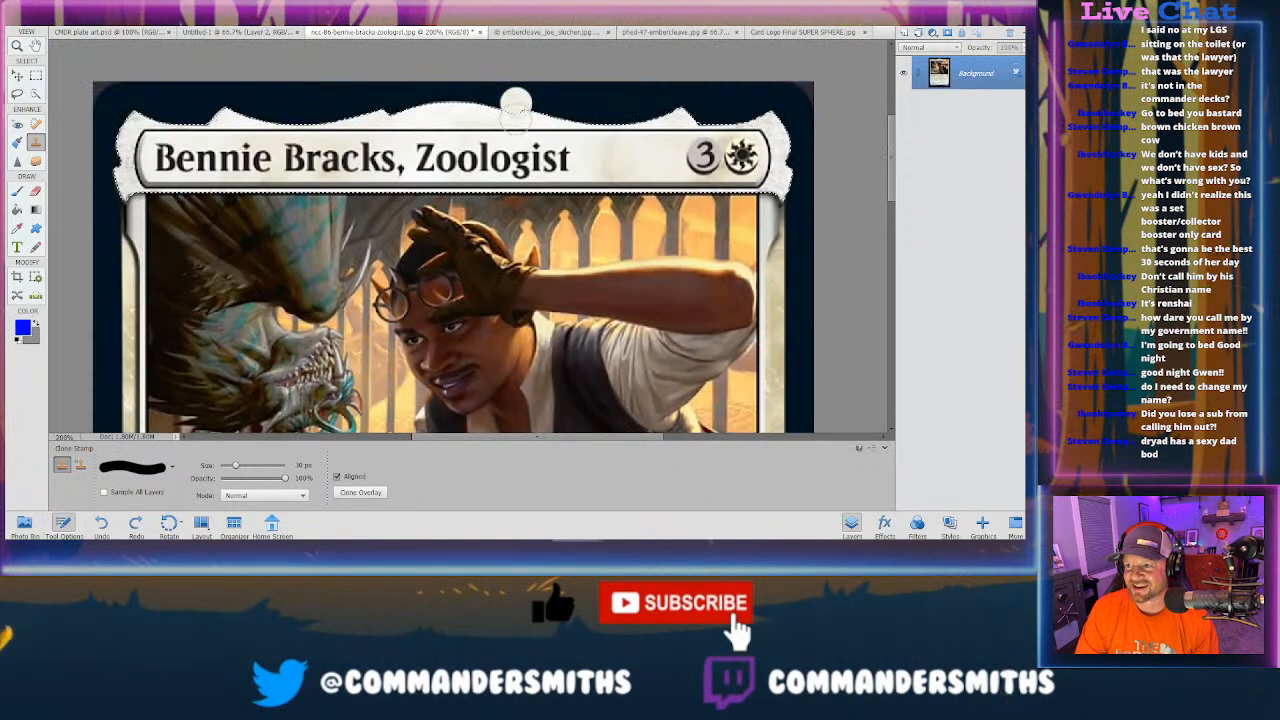
click(217, 32)
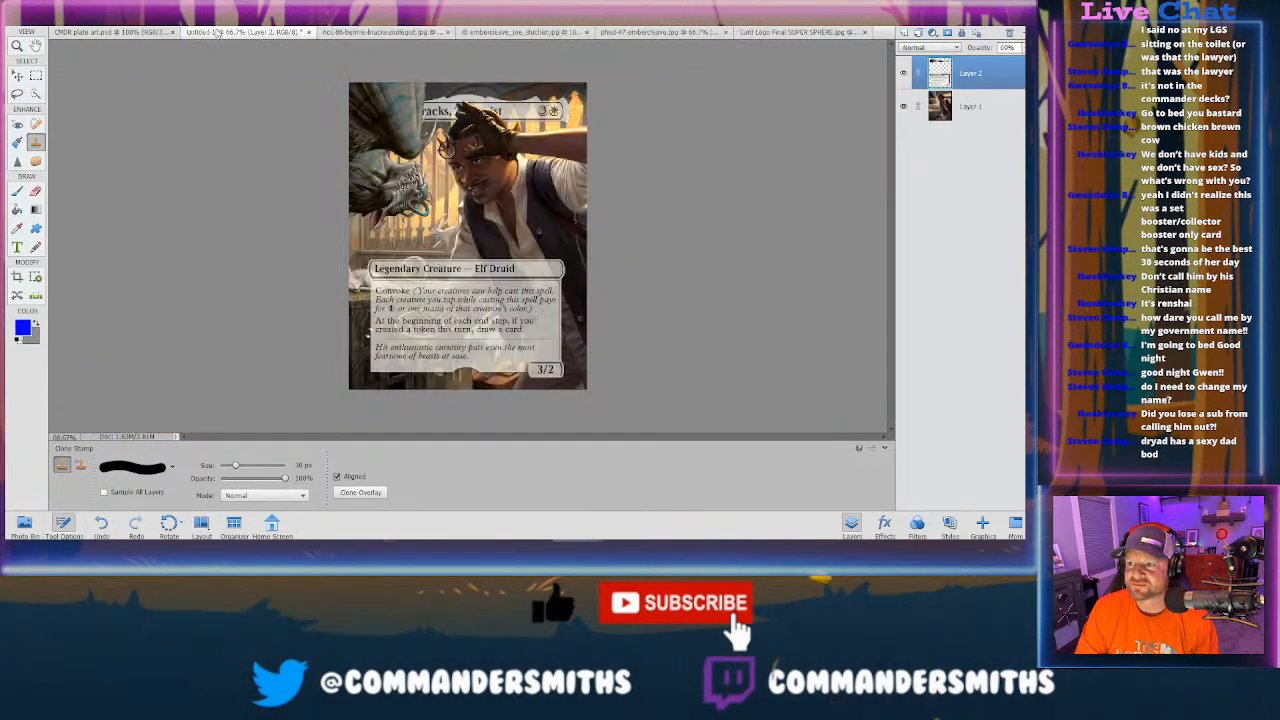
key(ctrl+v)
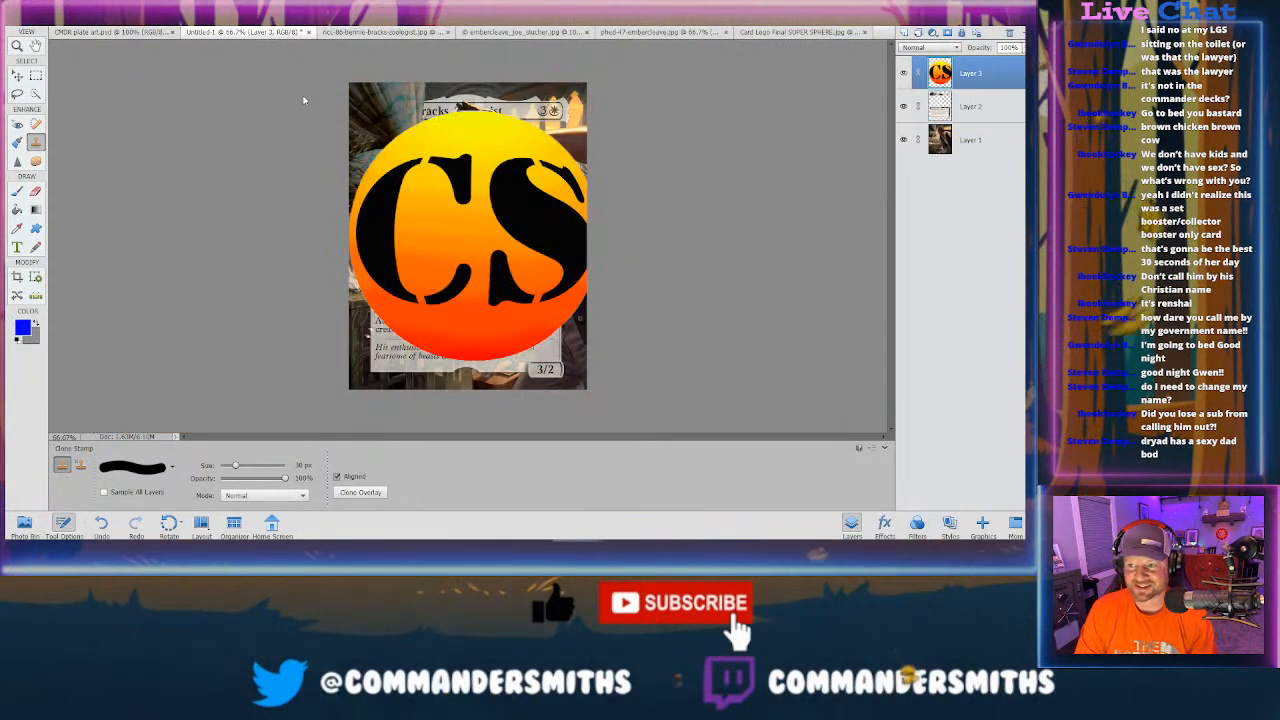
Step: Scale the pasted CS logo proportionally down to 6.79% and place it beside the character's face
key(v)
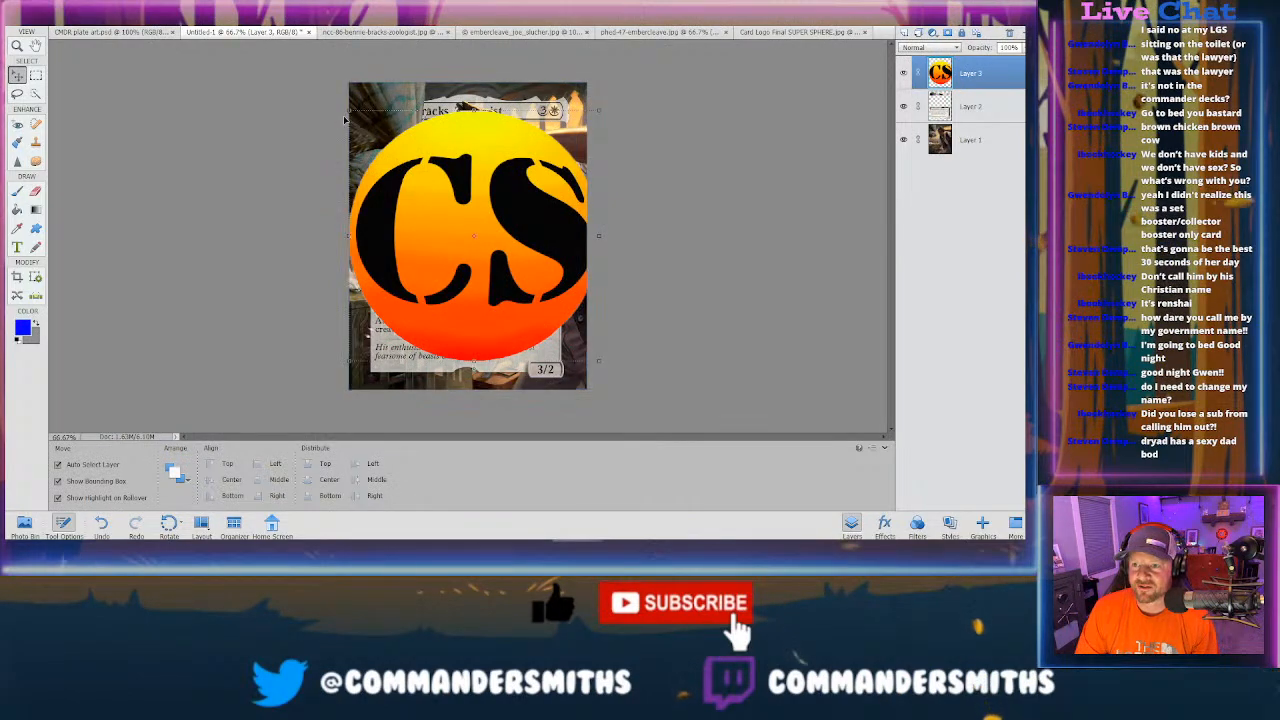
drag(345, 115, 487, 251)
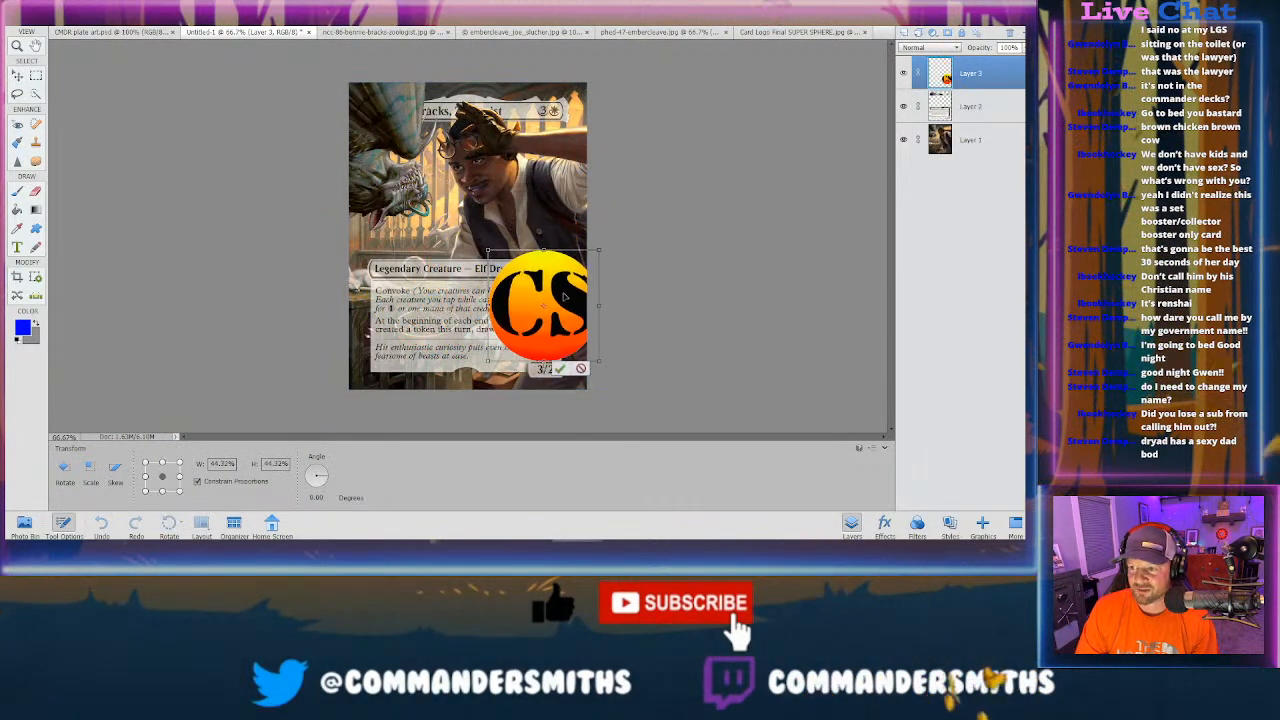
drag(564, 297, 513, 228)
drag(437, 181, 535, 232)
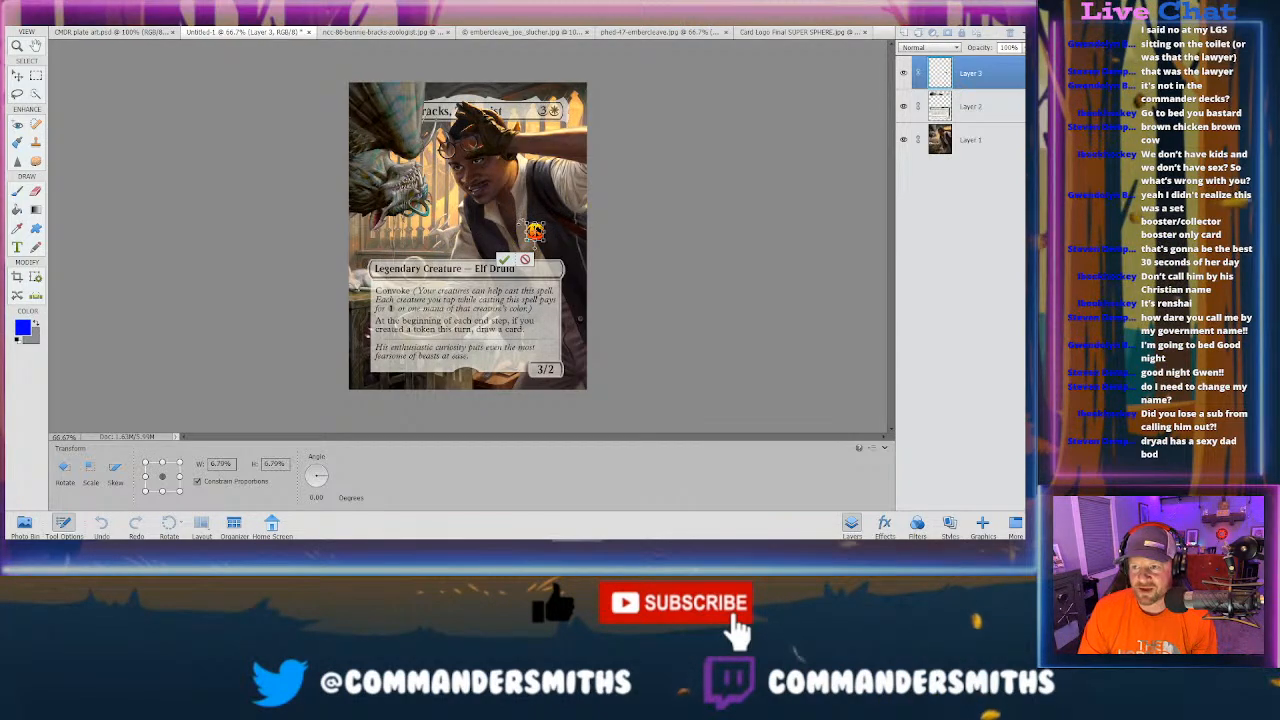
drag(535, 232, 468, 188)
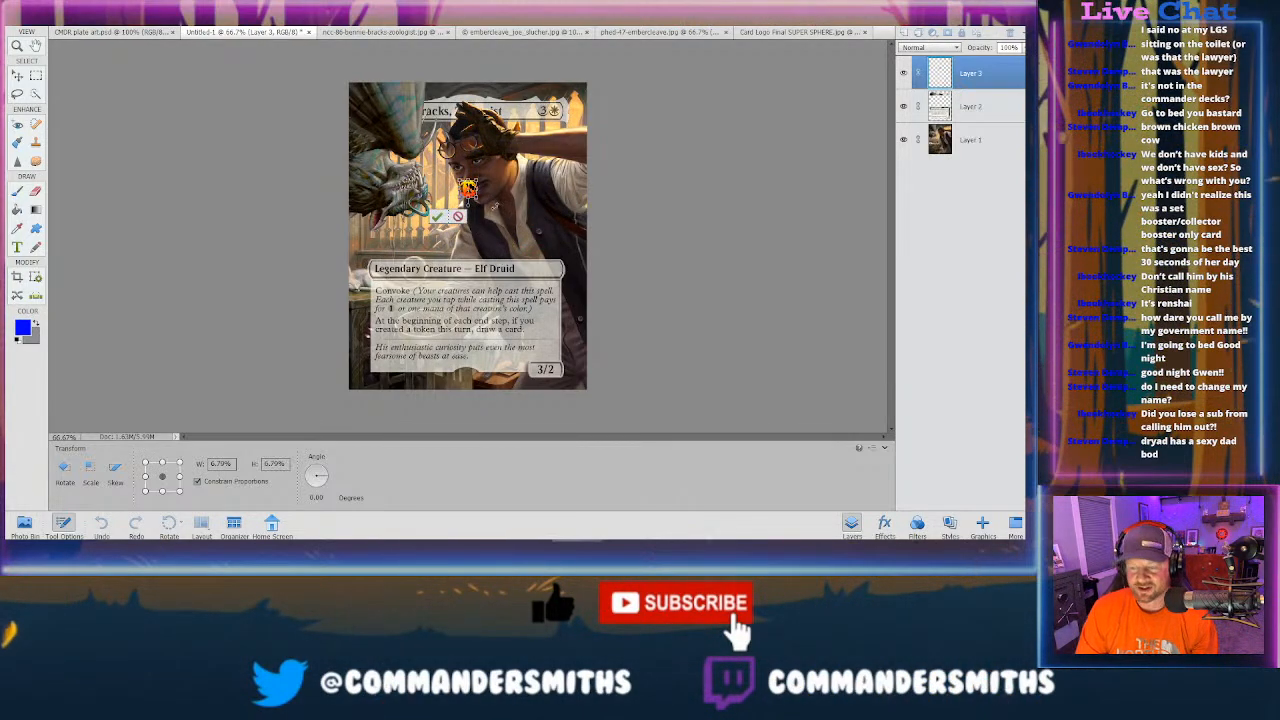
Step: Move the small CS logo over the left lens of the character's goggles and apply the transform
key(ctrl+equal)
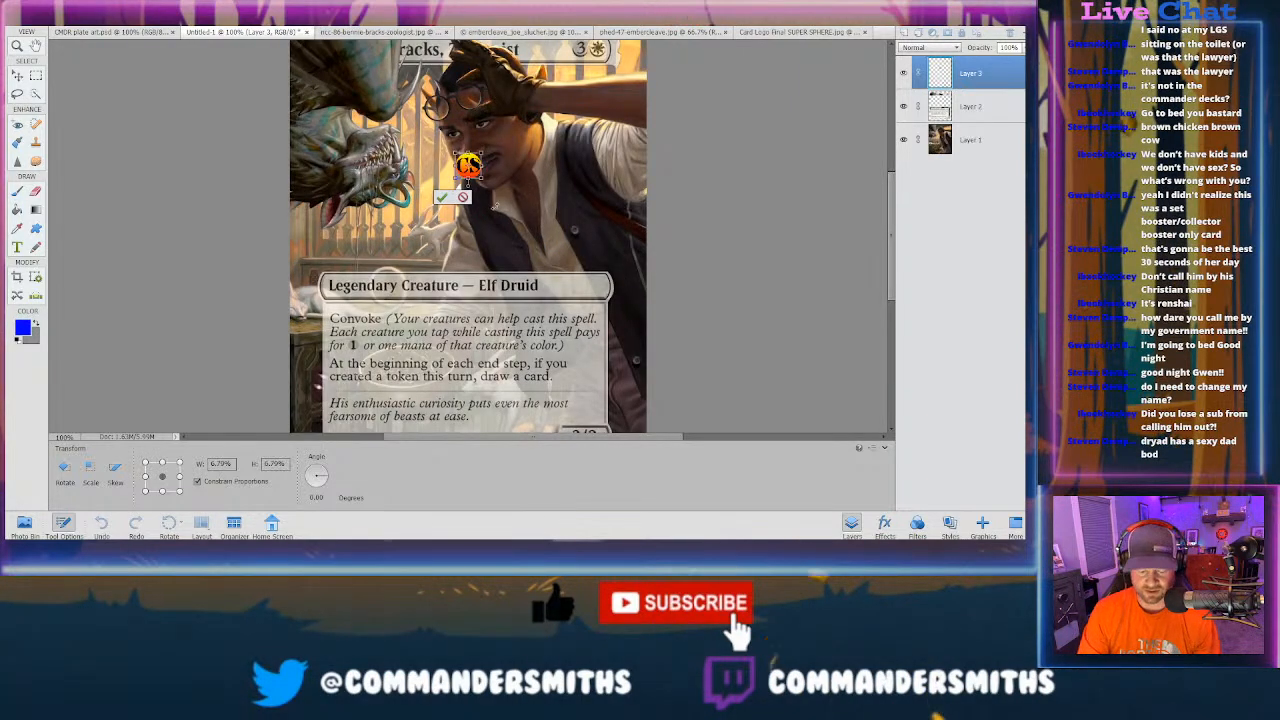
key(ctrl+equal)
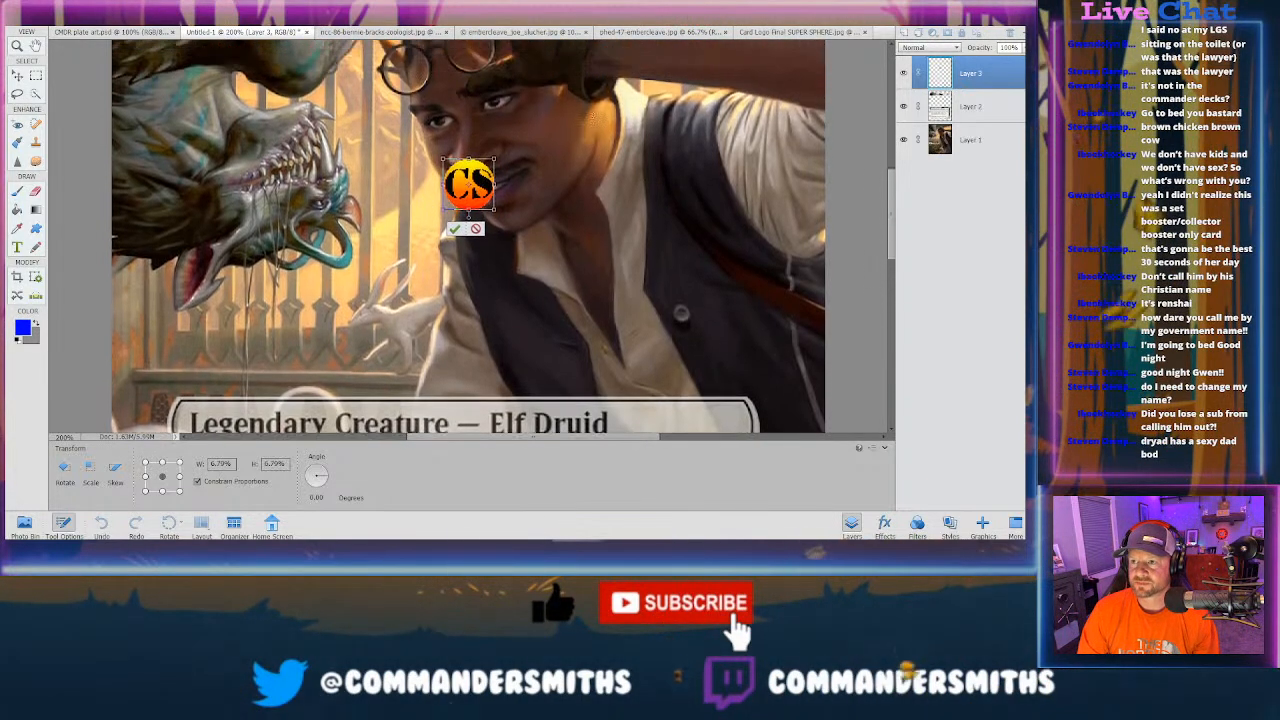
scroll(468, 238, up, 3)
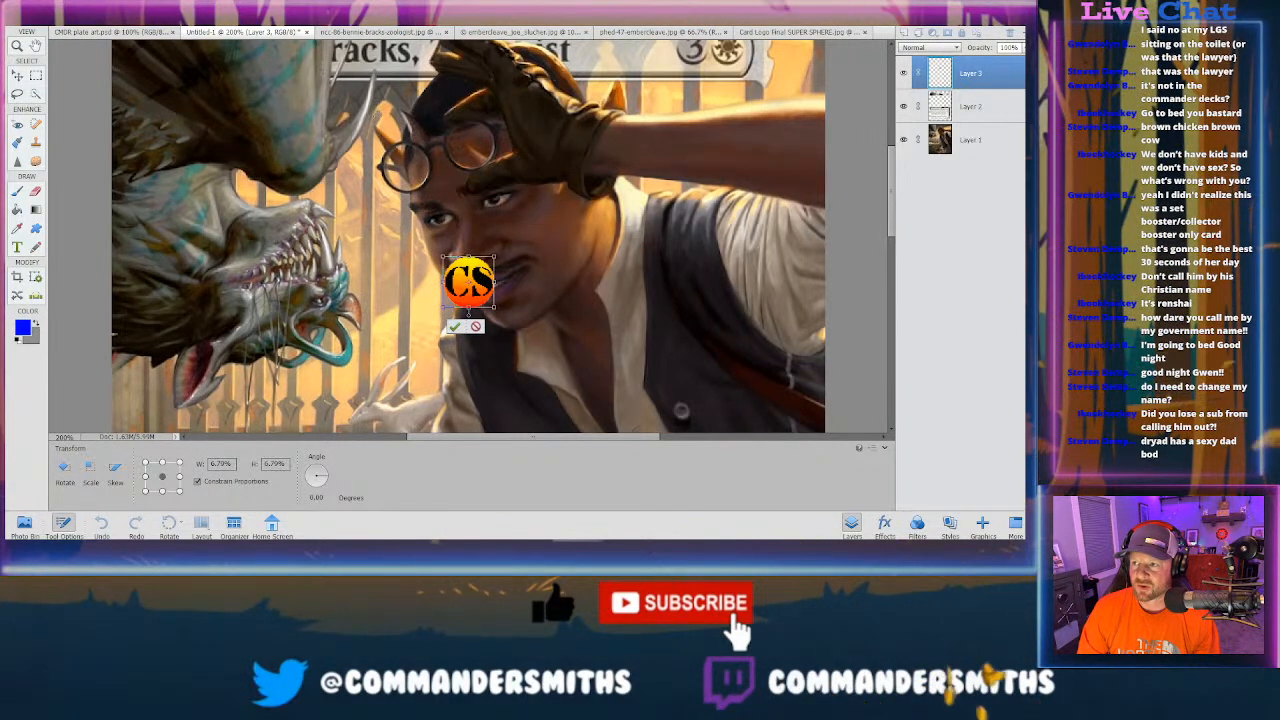
scroll(563, 281, down, 5)
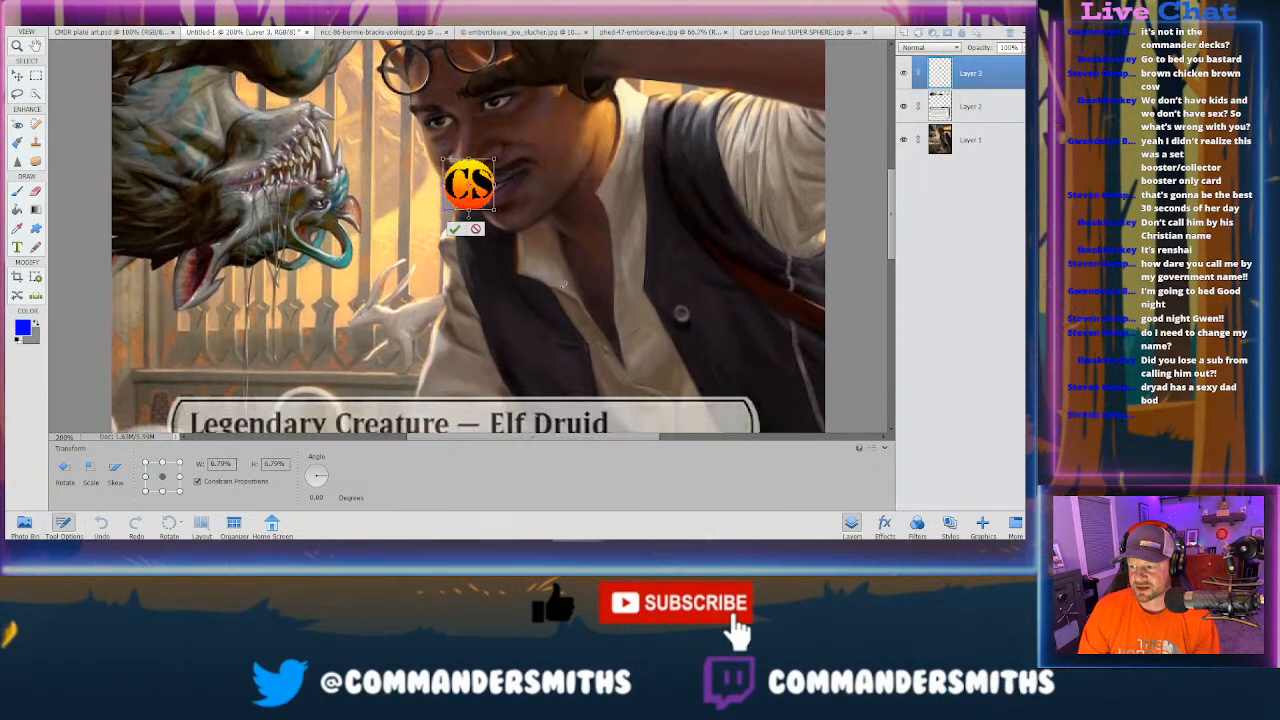
scroll(563, 281, up, 5)
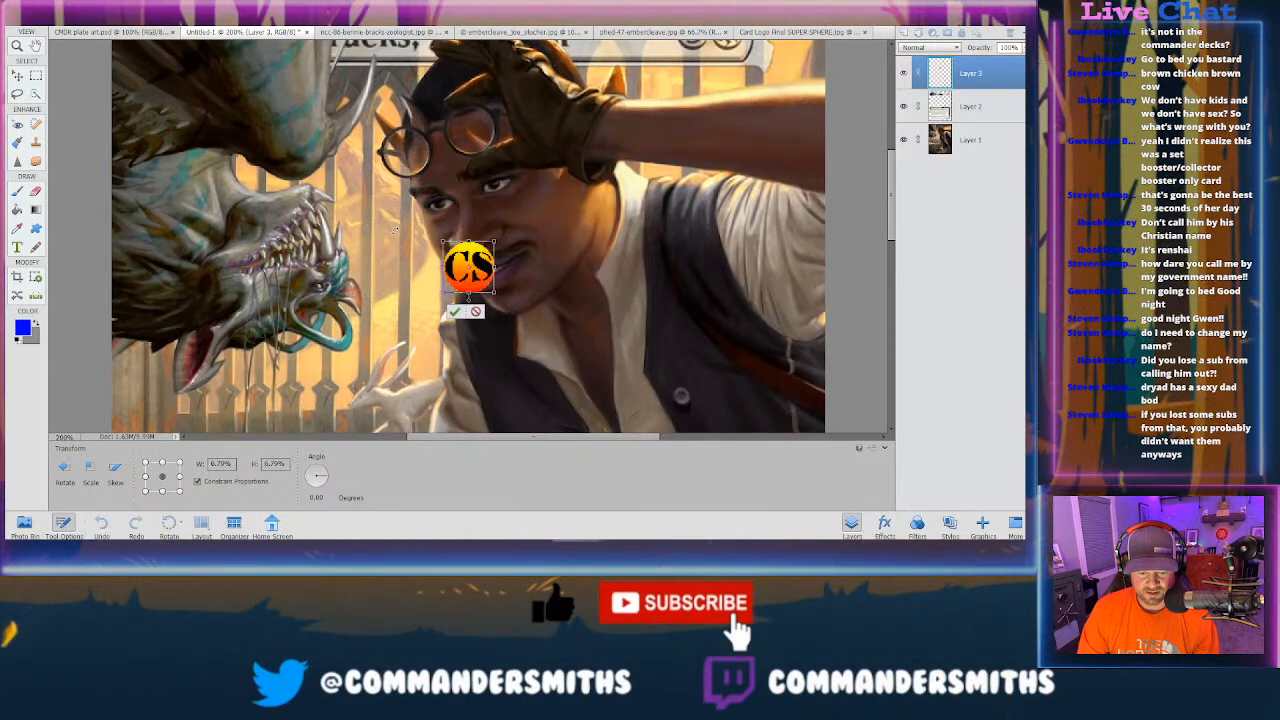
drag(468, 265, 427, 113)
click(399, 192)
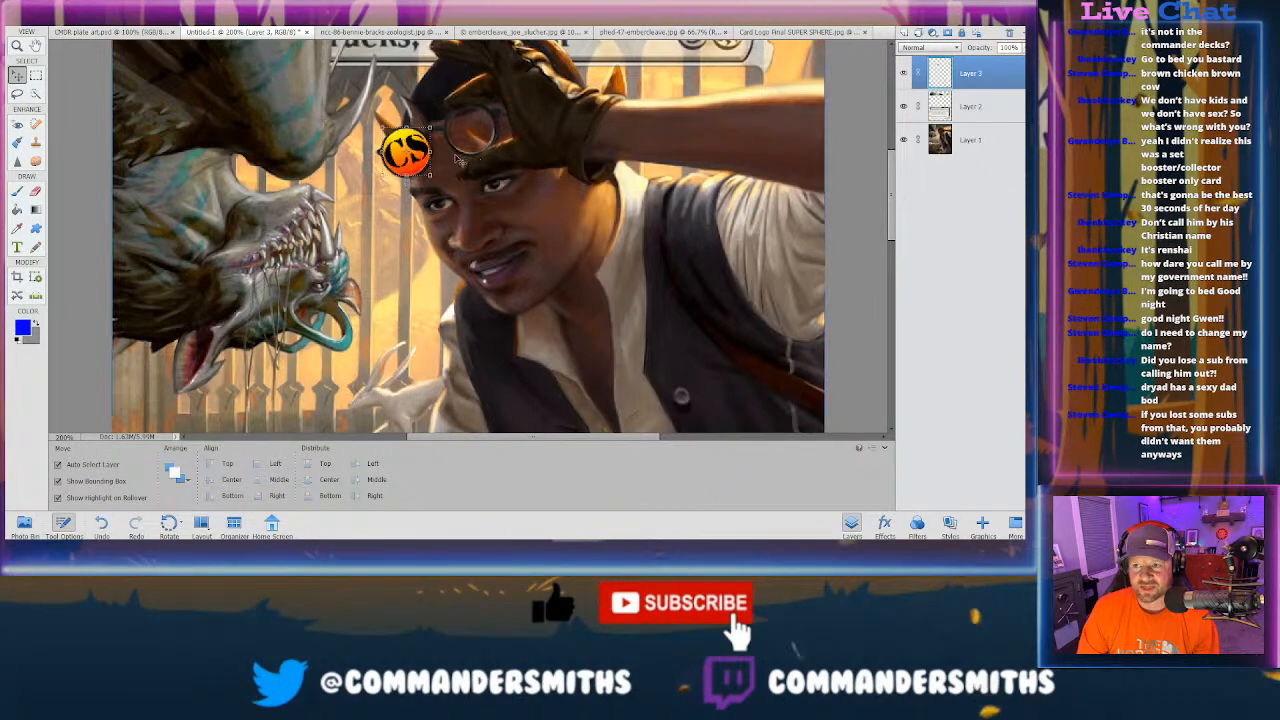
Step: Duplicate the CS logo layer and position the copy over the right lens of the goggles
click(477, 203)
click(410, 150)
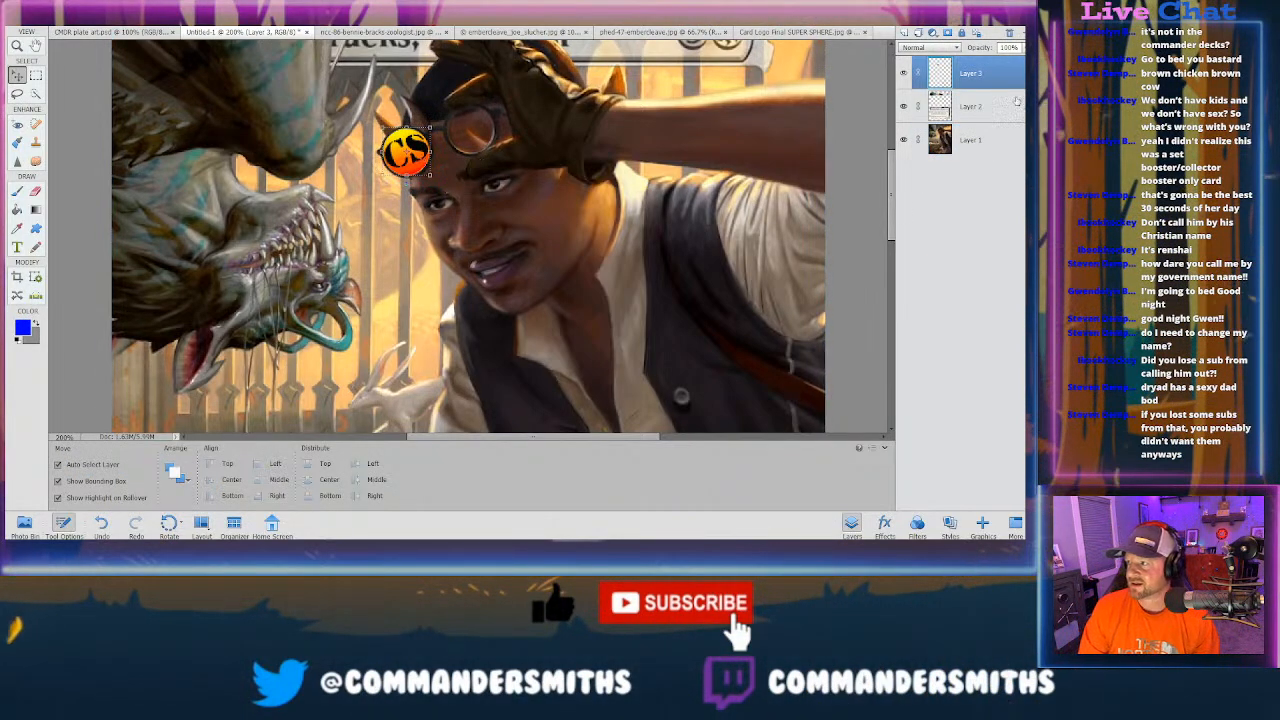
right_click(963, 74)
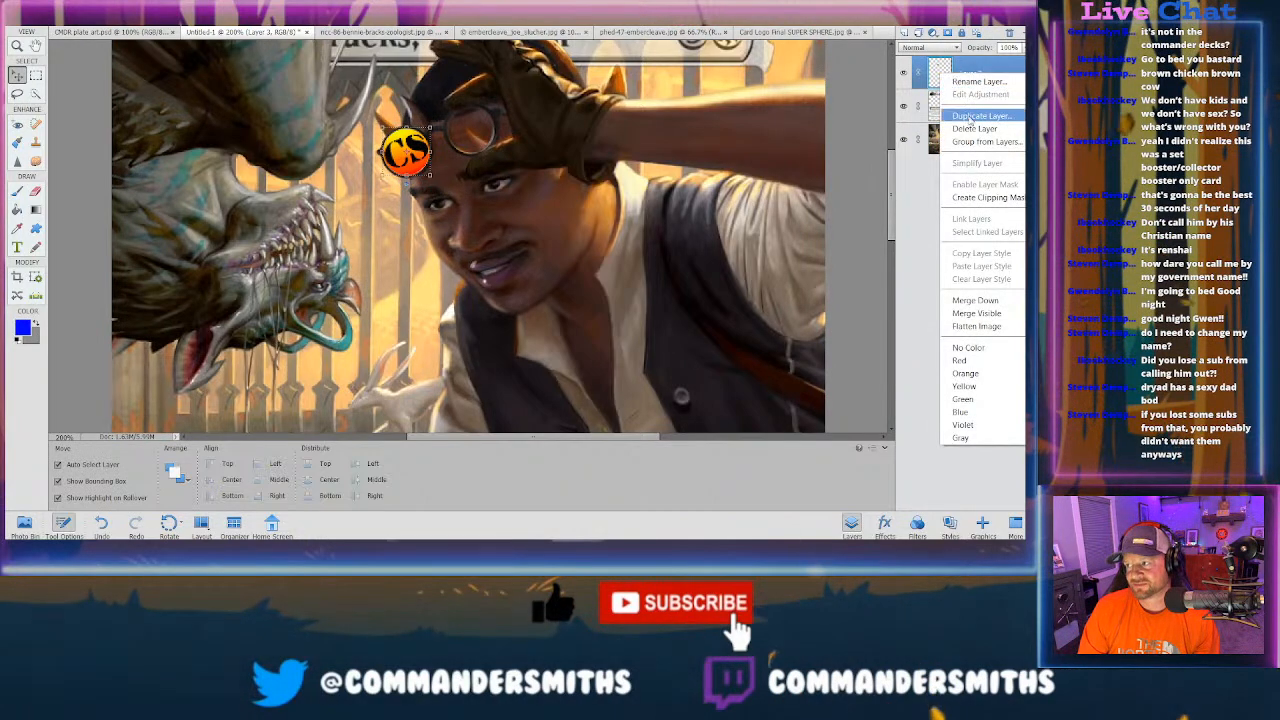
click(970, 116)
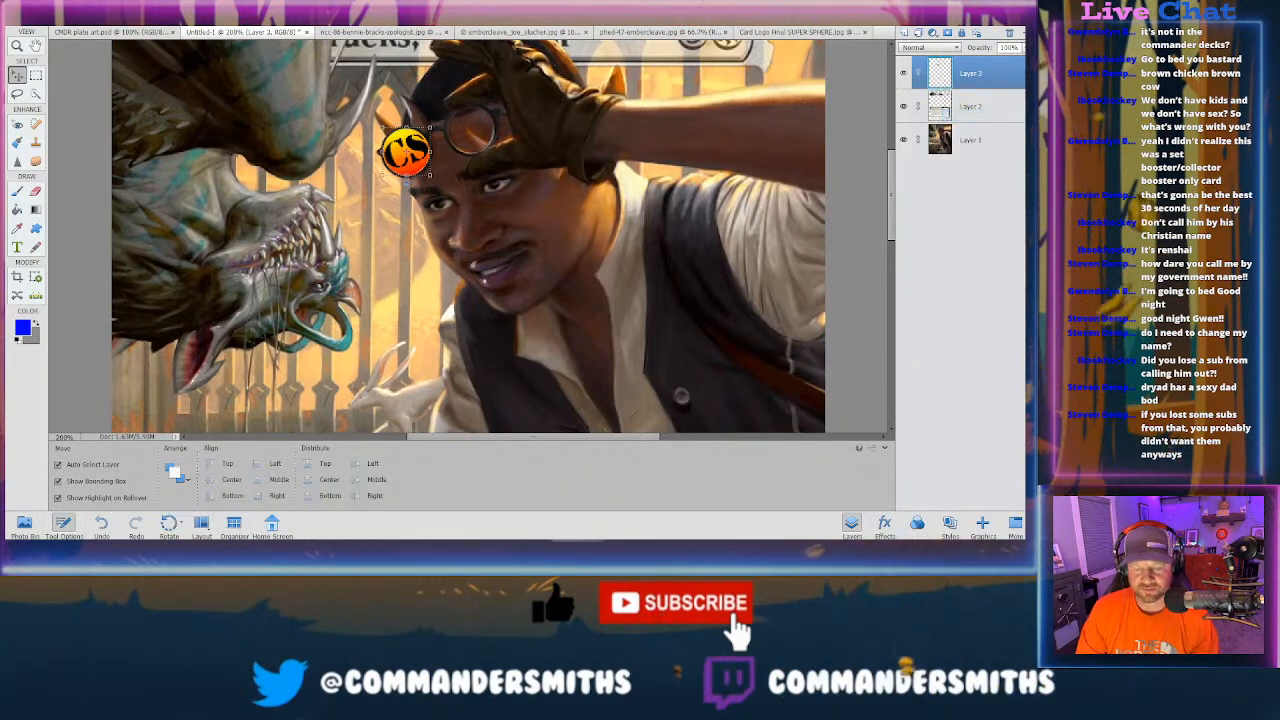
drag(410, 150, 476, 132)
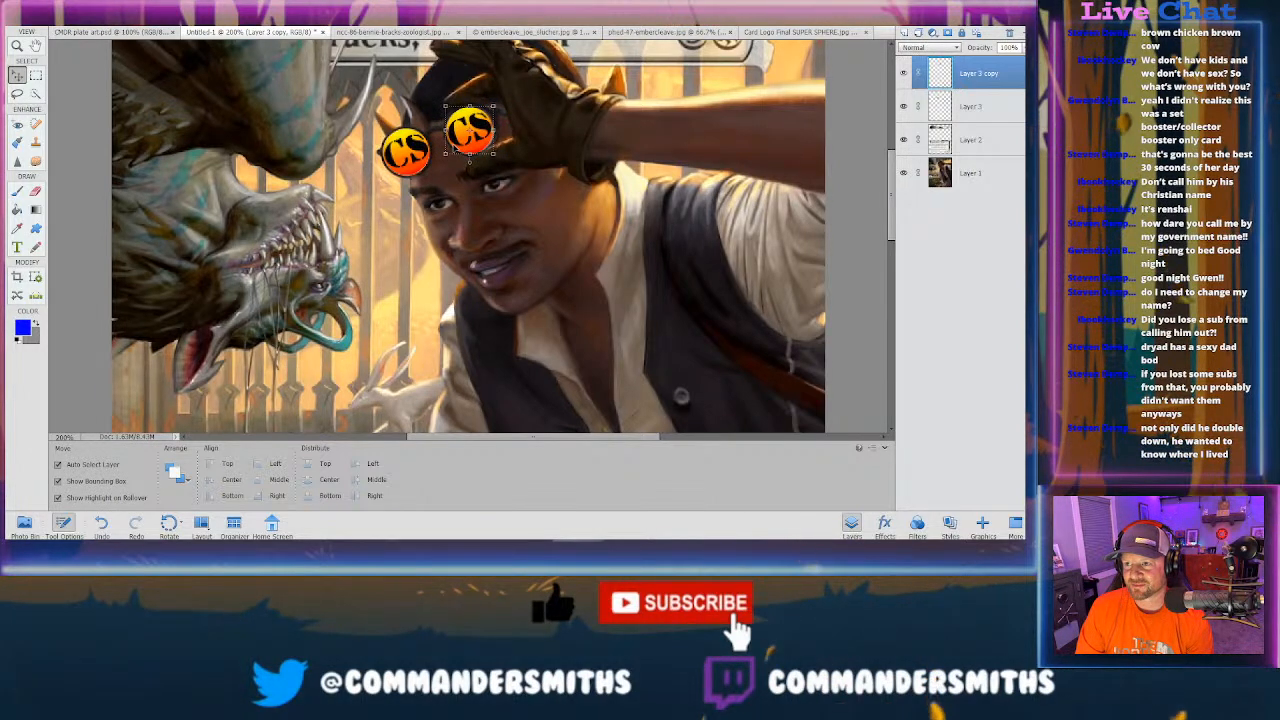
Step: Lower the opacity of the left lens's logo, Layer 3, to 49% and make Layer 3 copy the active layer
click(453, 113)
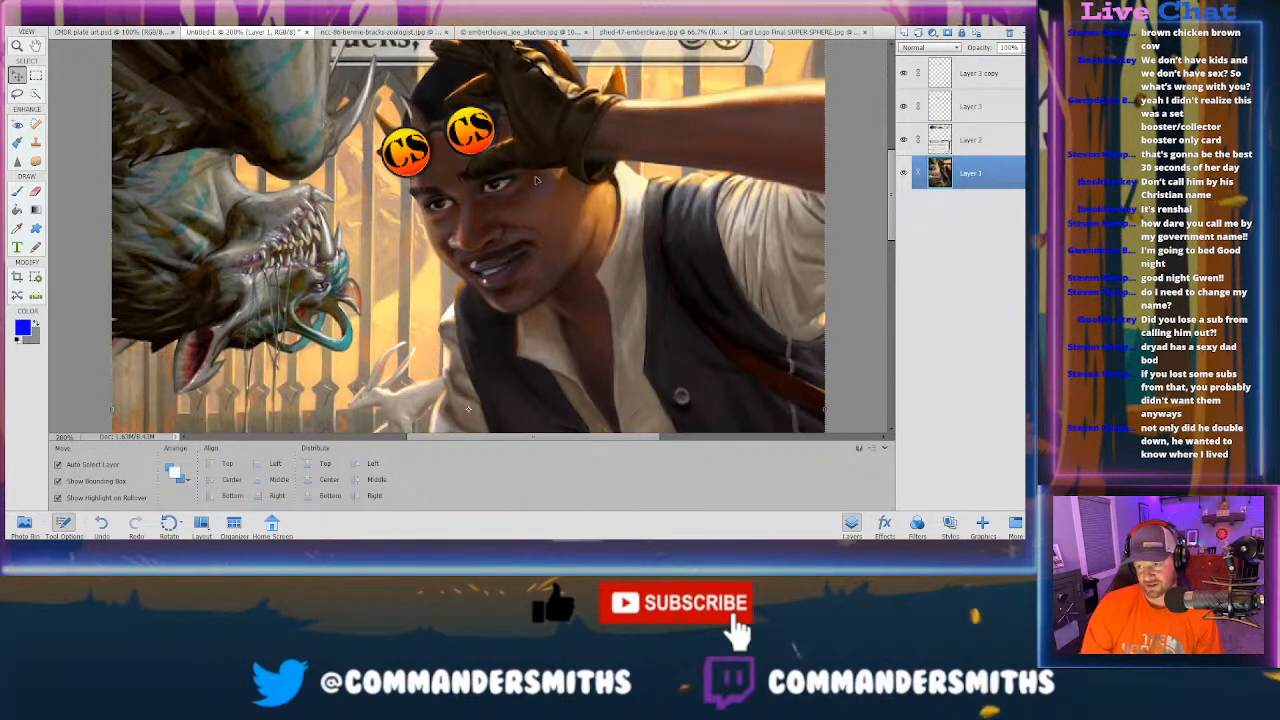
click(989, 101)
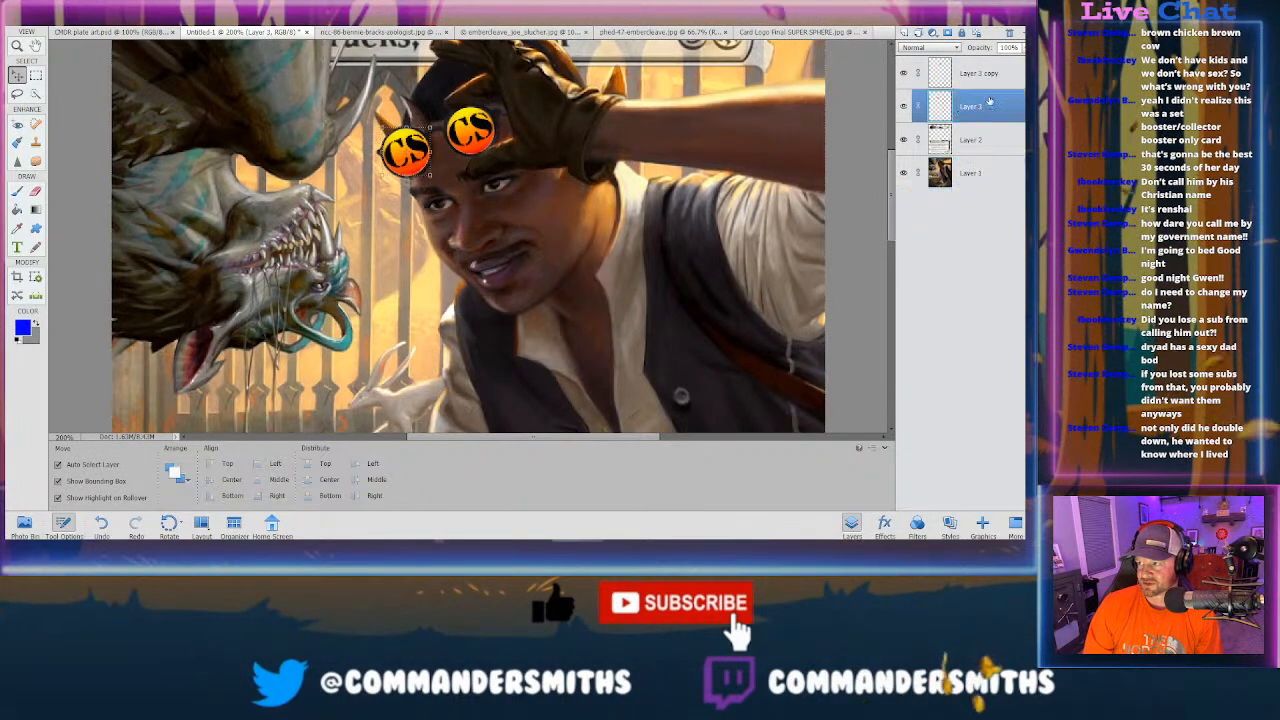
drag(1022, 48, 977, 68)
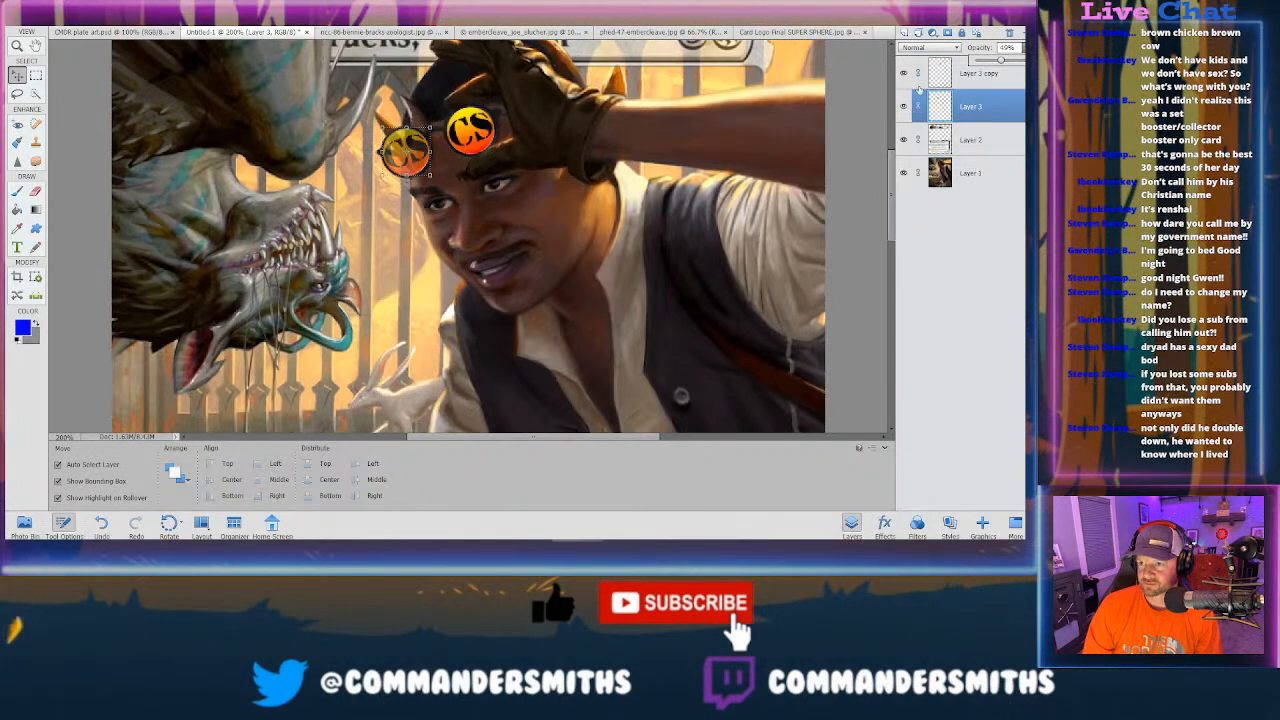
click(966, 78)
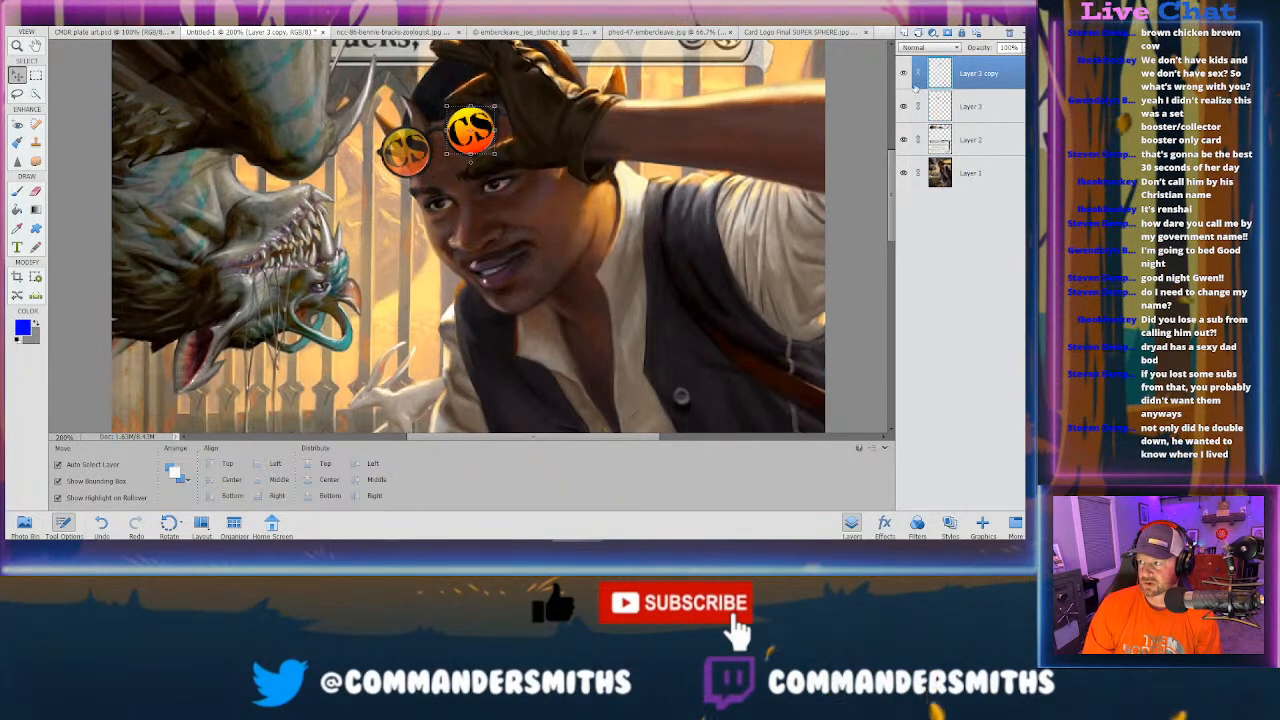
Step: Lower the opacity of the right lens's logo, Layer 3 copy, to 20% and the left lens's logo, Layer 3, to 21%
drag(996, 61, 988, 62)
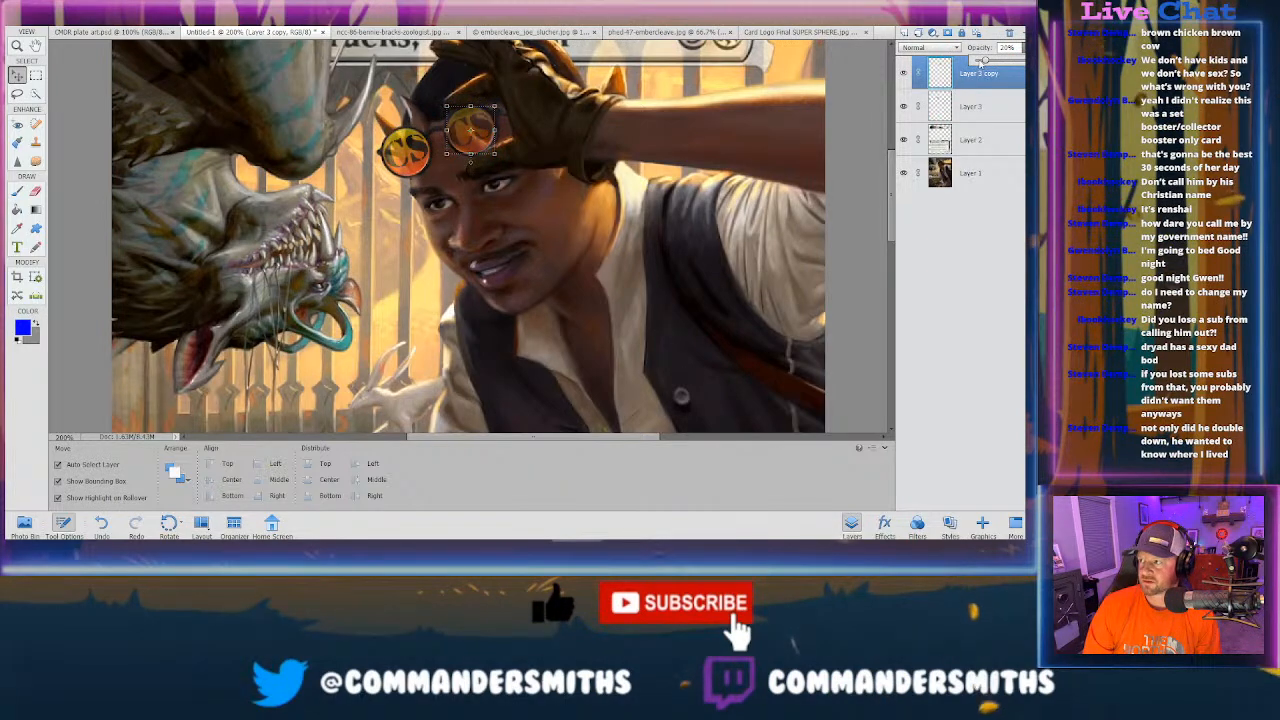
click(972, 104)
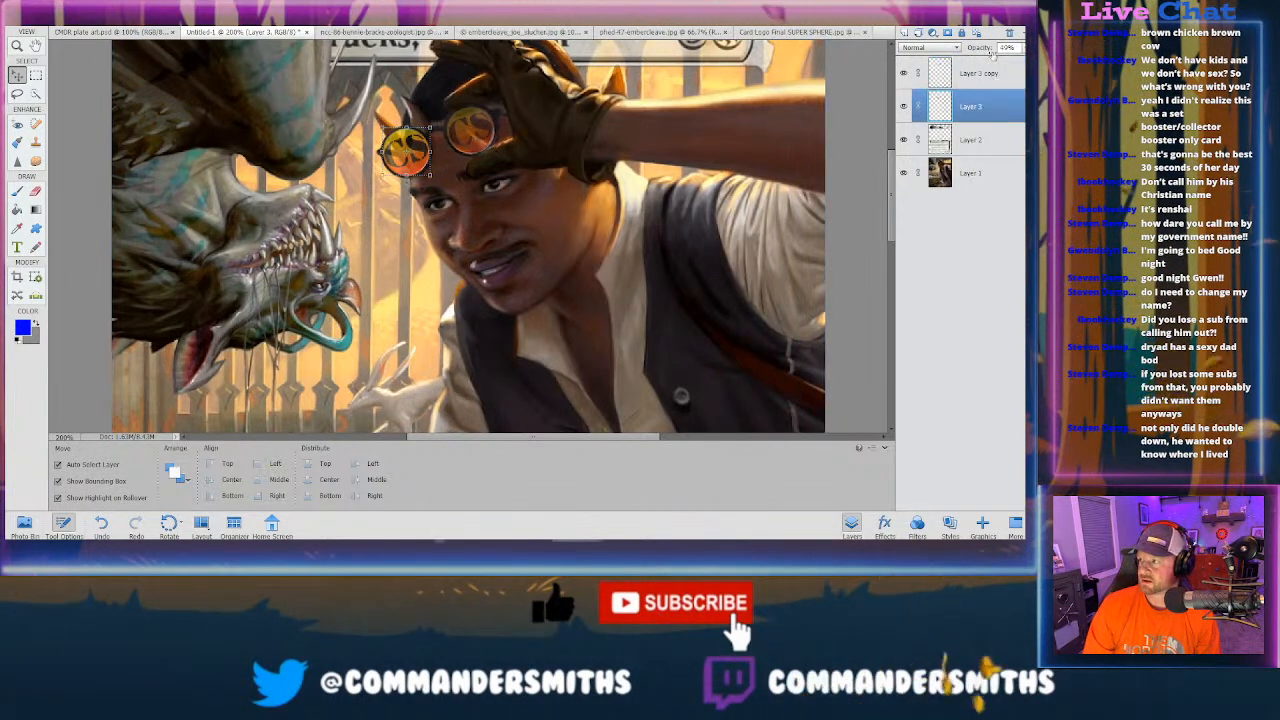
drag(998, 61, 989, 61)
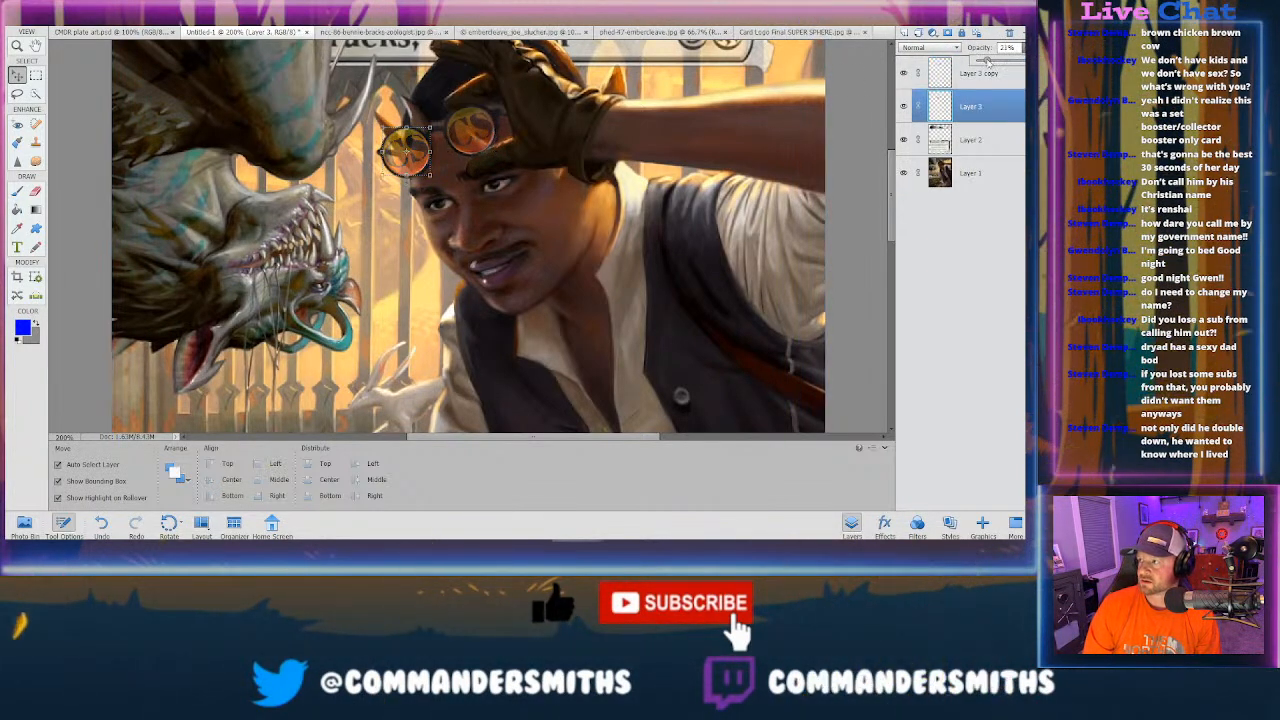
click(680, 207)
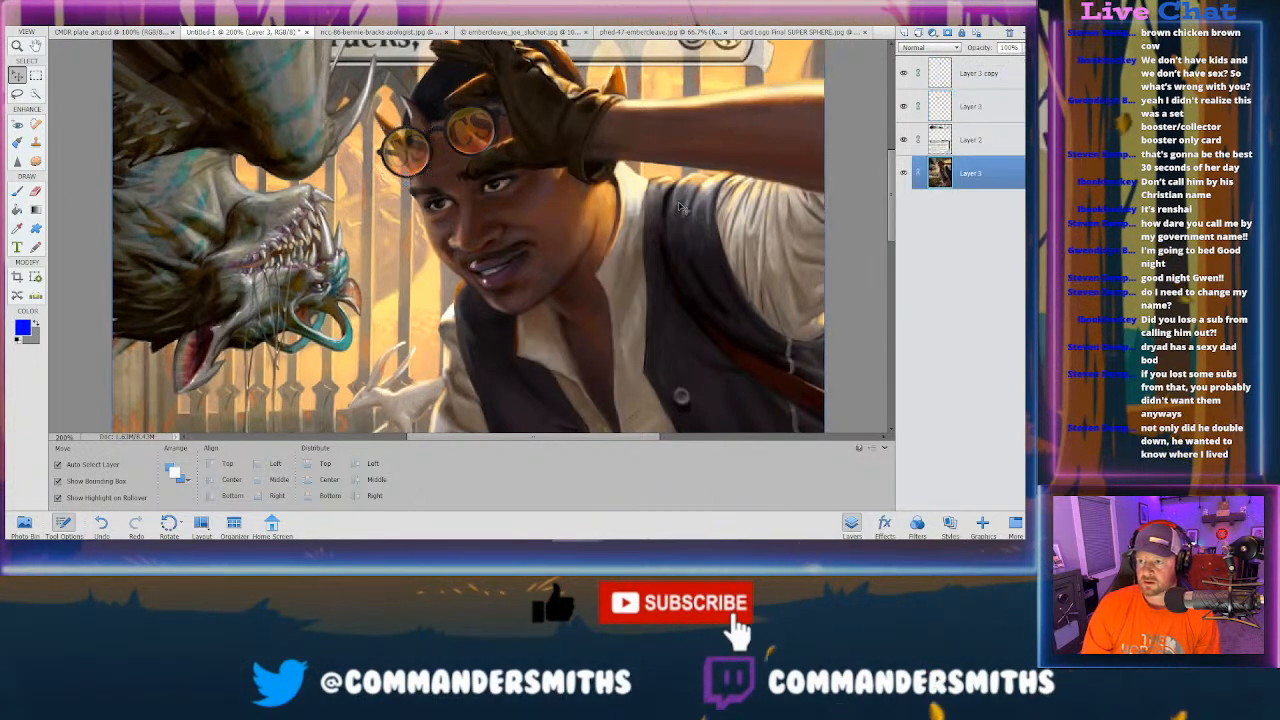
key(ctrl+minus)
key(ctrl+minus)
key(ctrl+minus)
key(ctrl+equal)
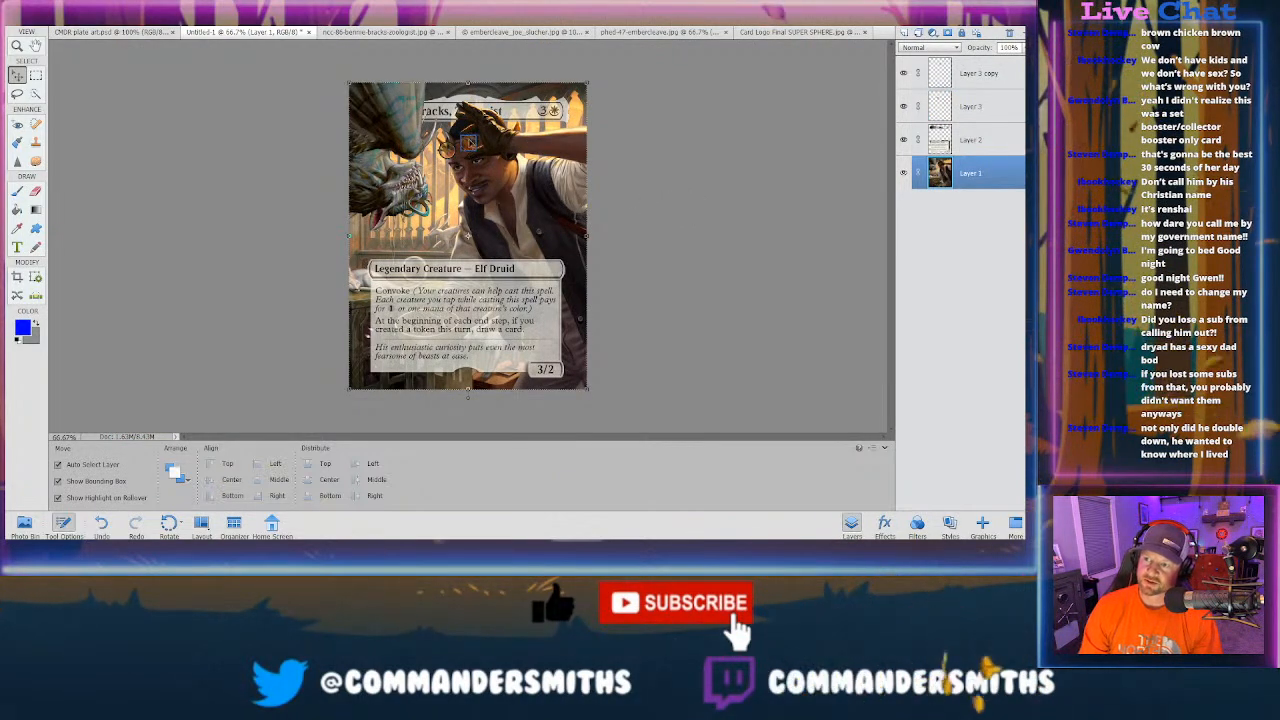
Step: Try rotating the CS logo on the right goggle lens slightly counterclockwise, and undo the transform
click(470, 145)
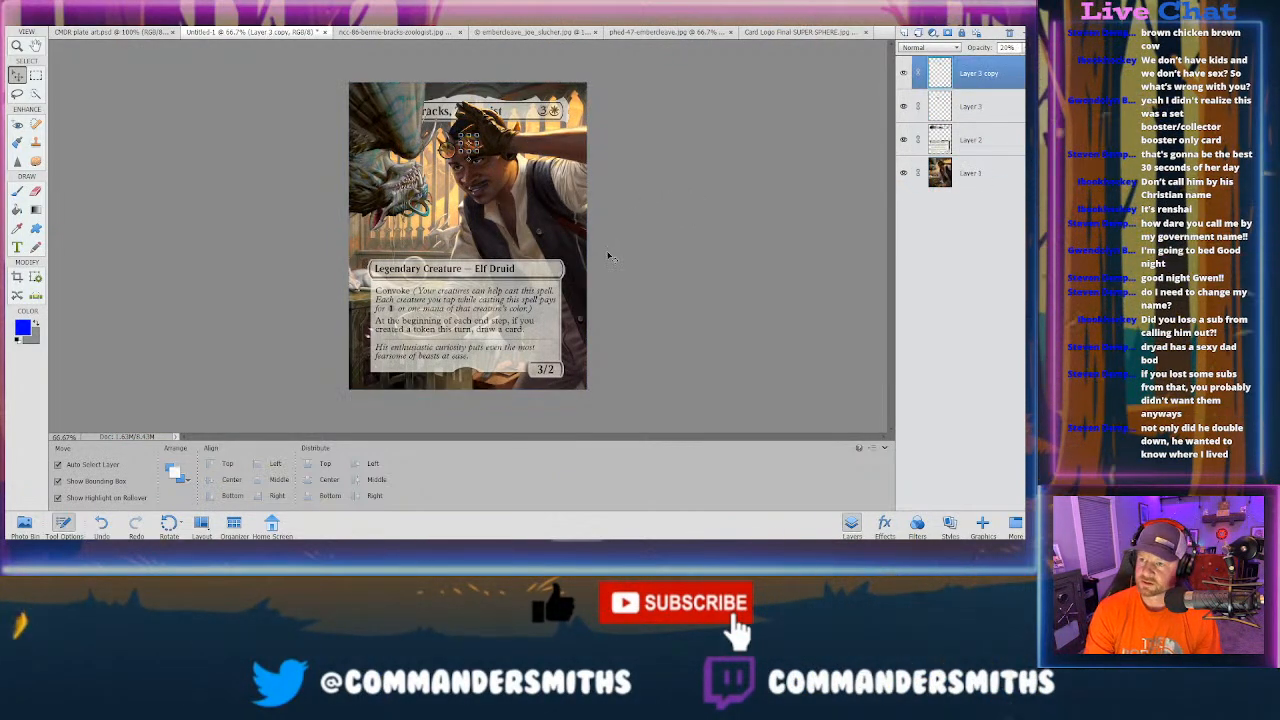
key(ctrl+plus)
key(ctrl+plus)
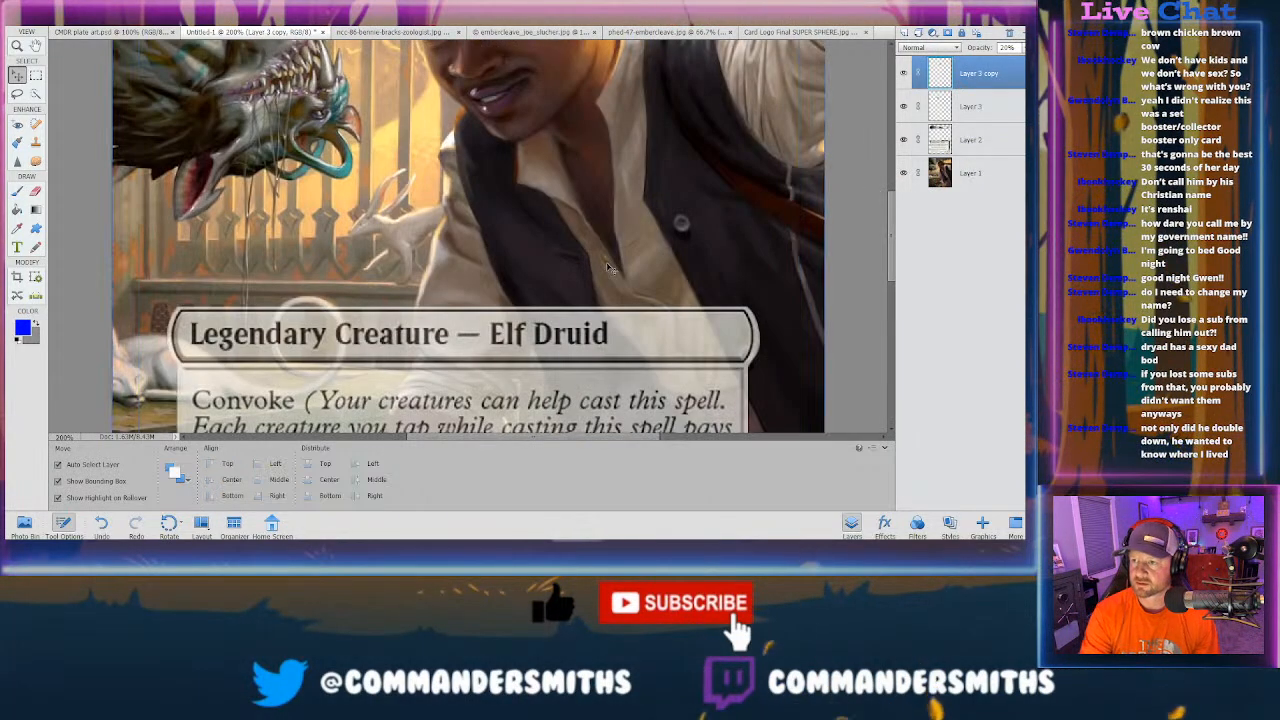
scroll(618, 245, up, 5)
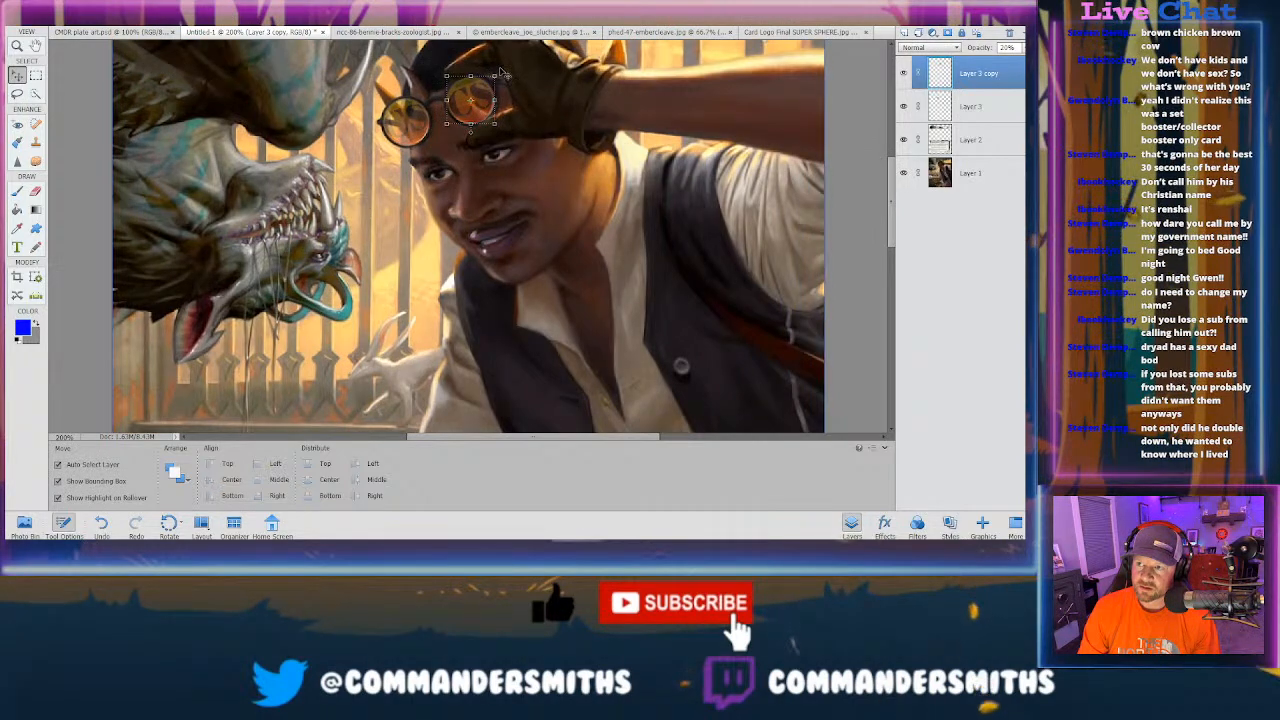
drag(498, 73, 497, 71)
click(459, 143)
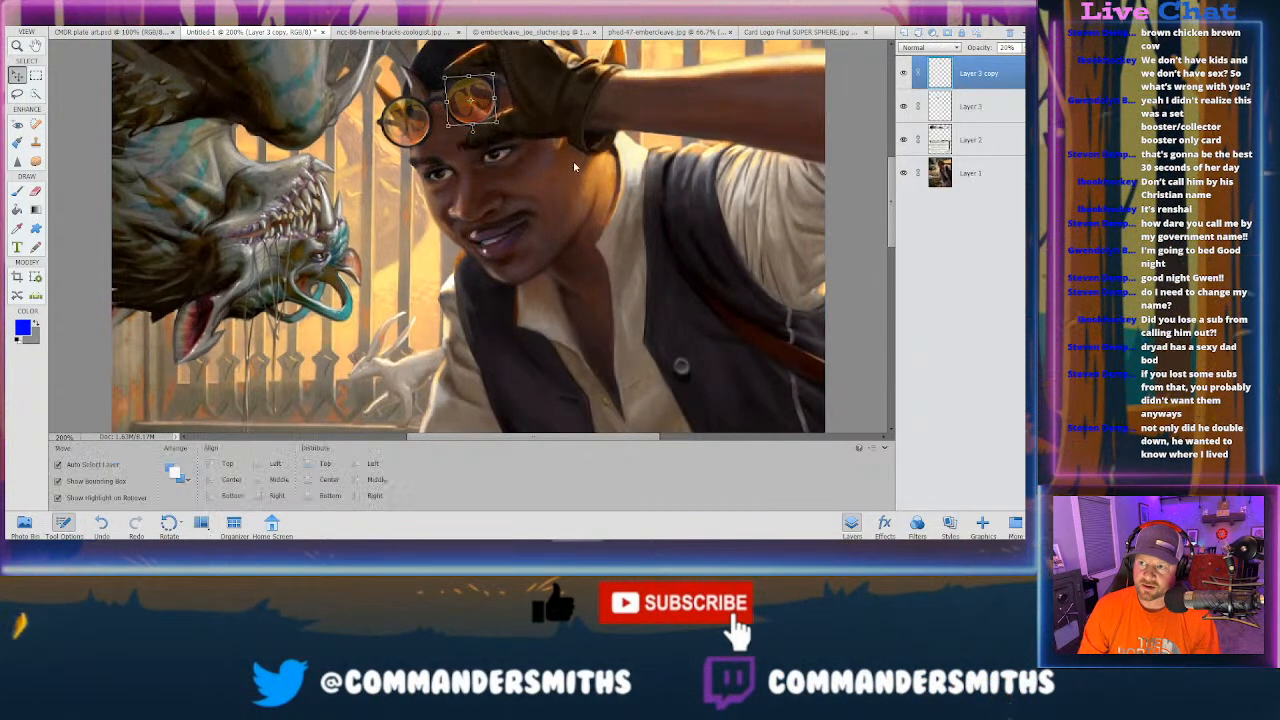
click(591, 177)
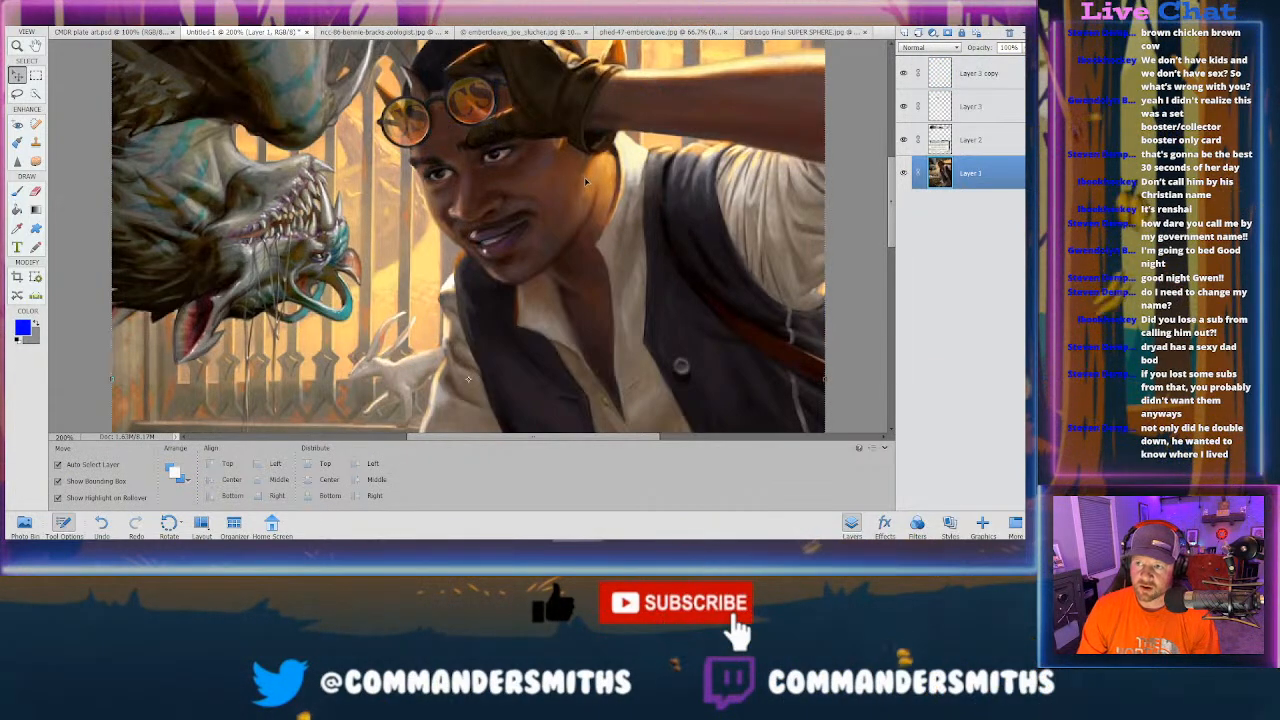
key(ctrl+z)
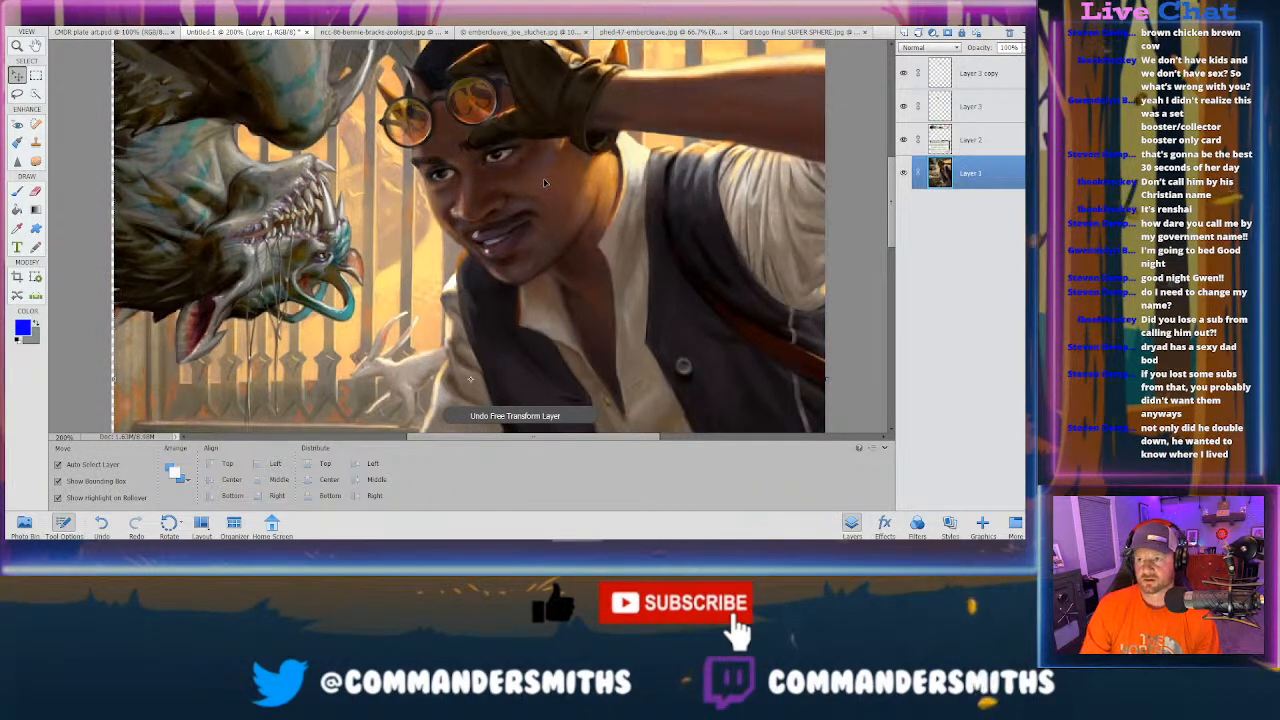
key(ctrl+z)
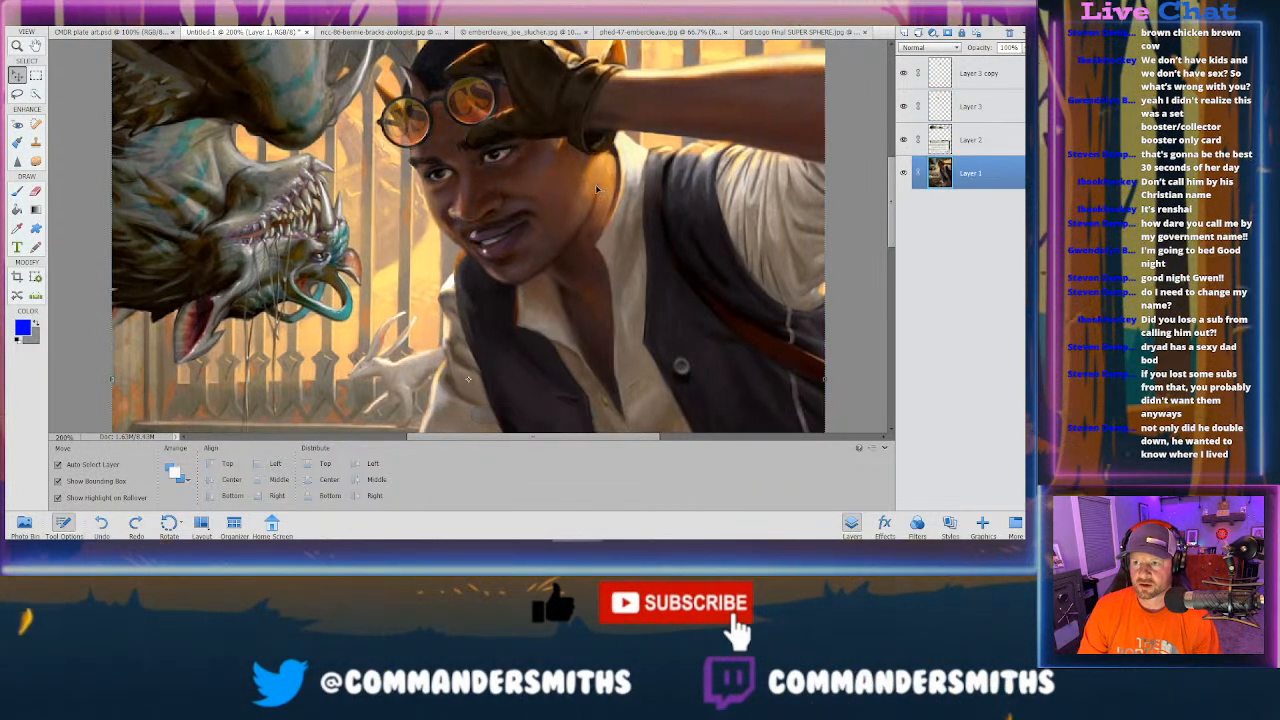
Step: Deselect the layers of the Elf Druid card and switch to the phed-47-embercleave.jpg document
key(ctrl+minus)
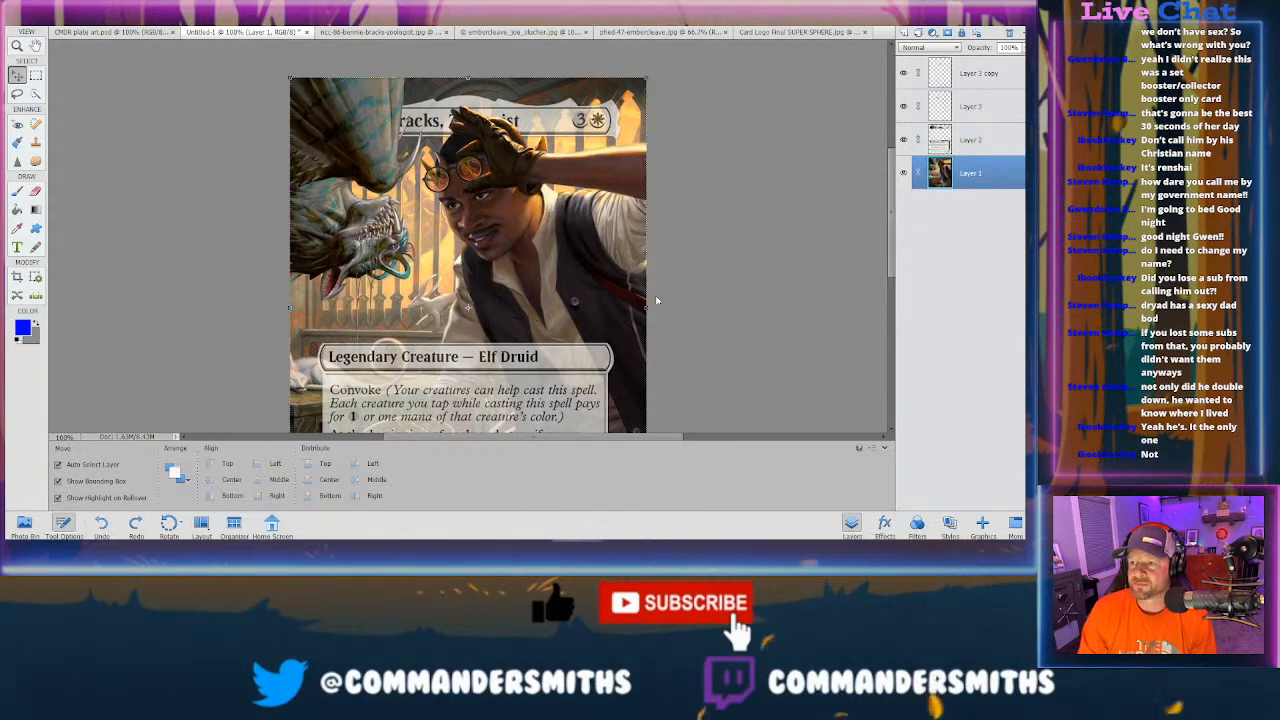
key(ctrl+minus)
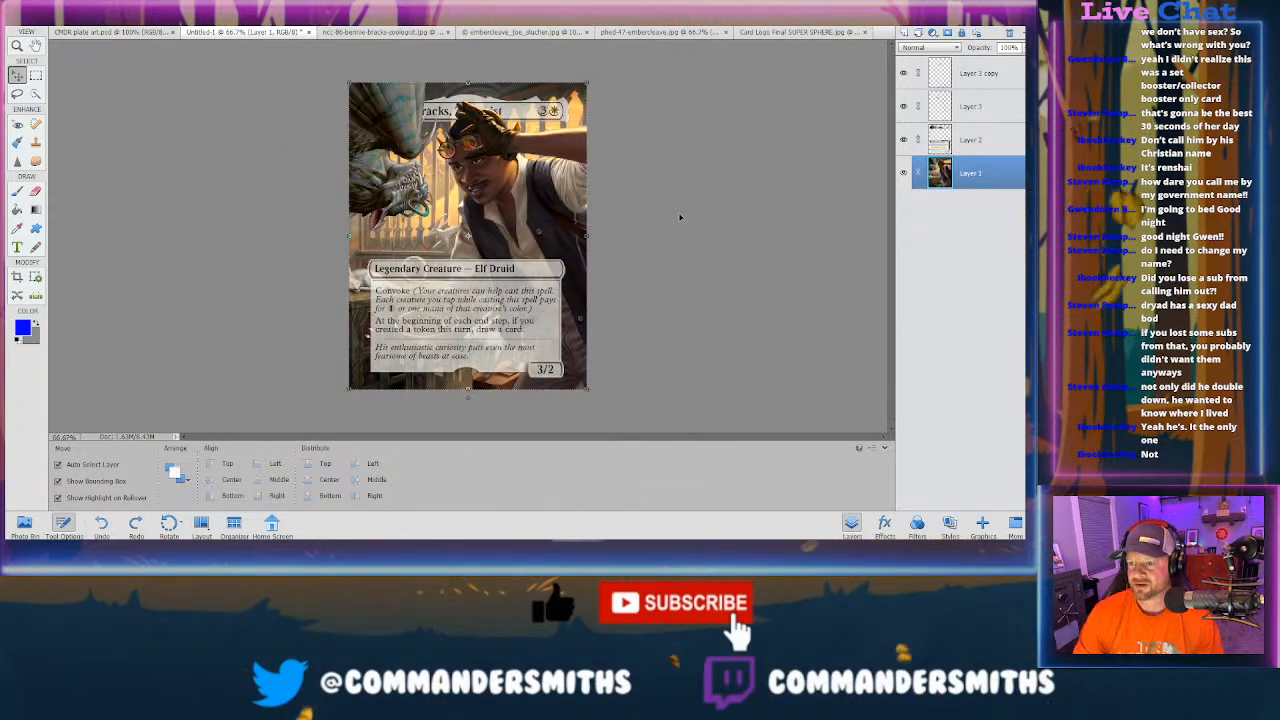
click(681, 244)
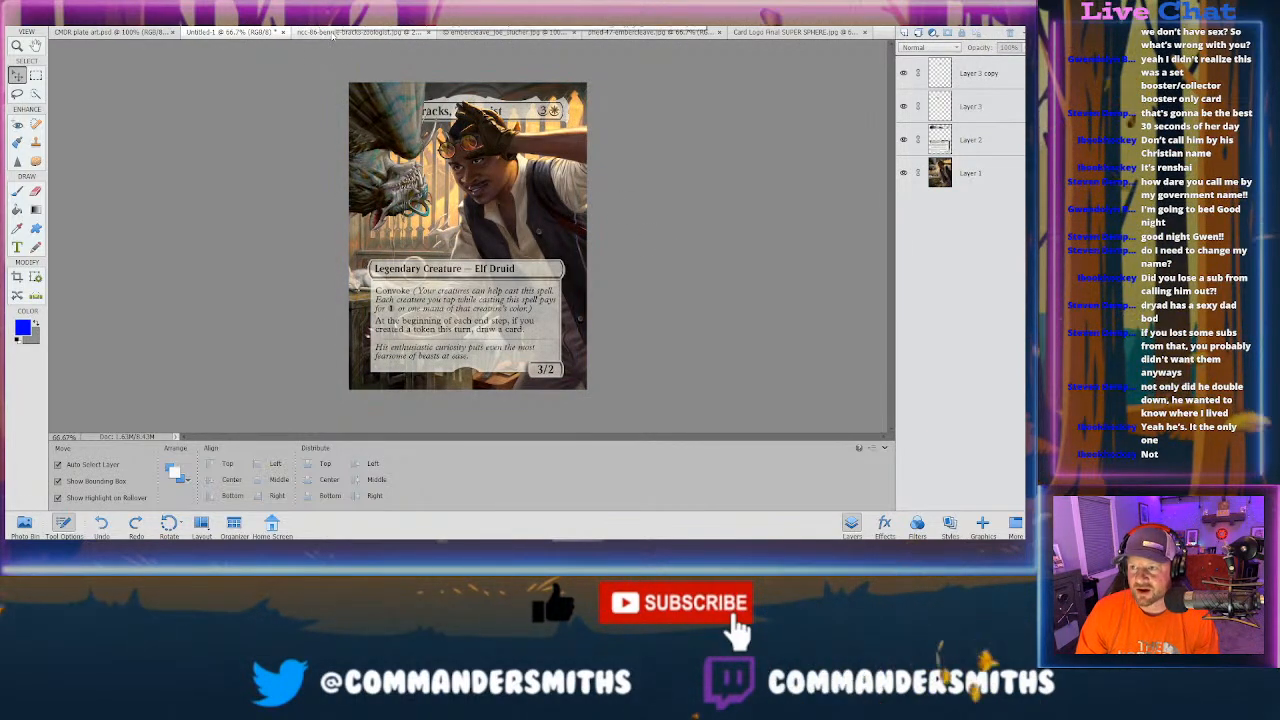
click(128, 38)
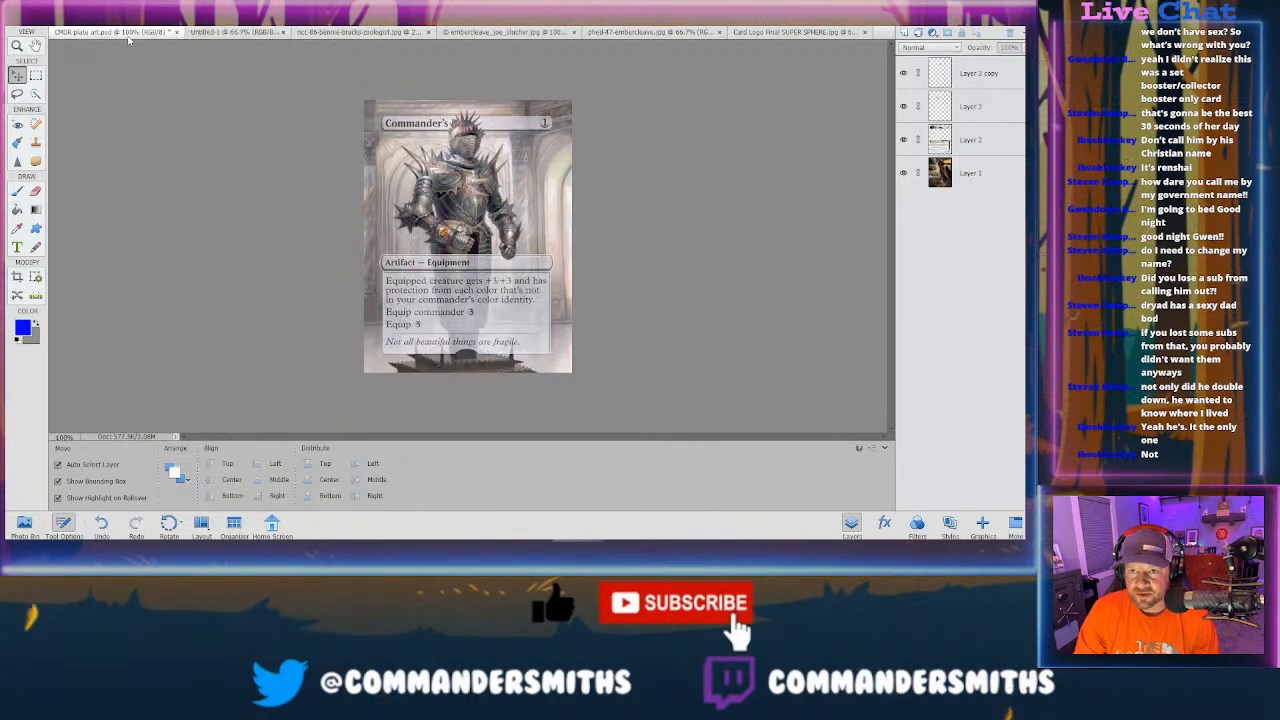
click(355, 32)
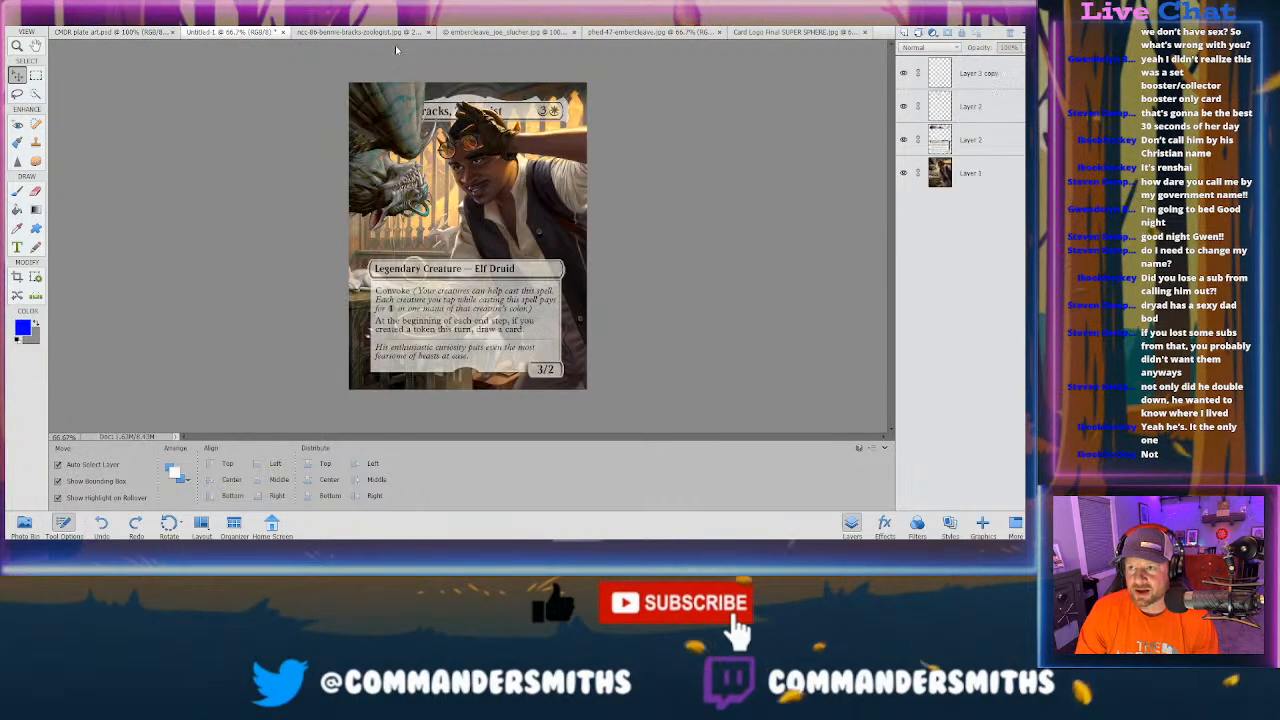
click(515, 33)
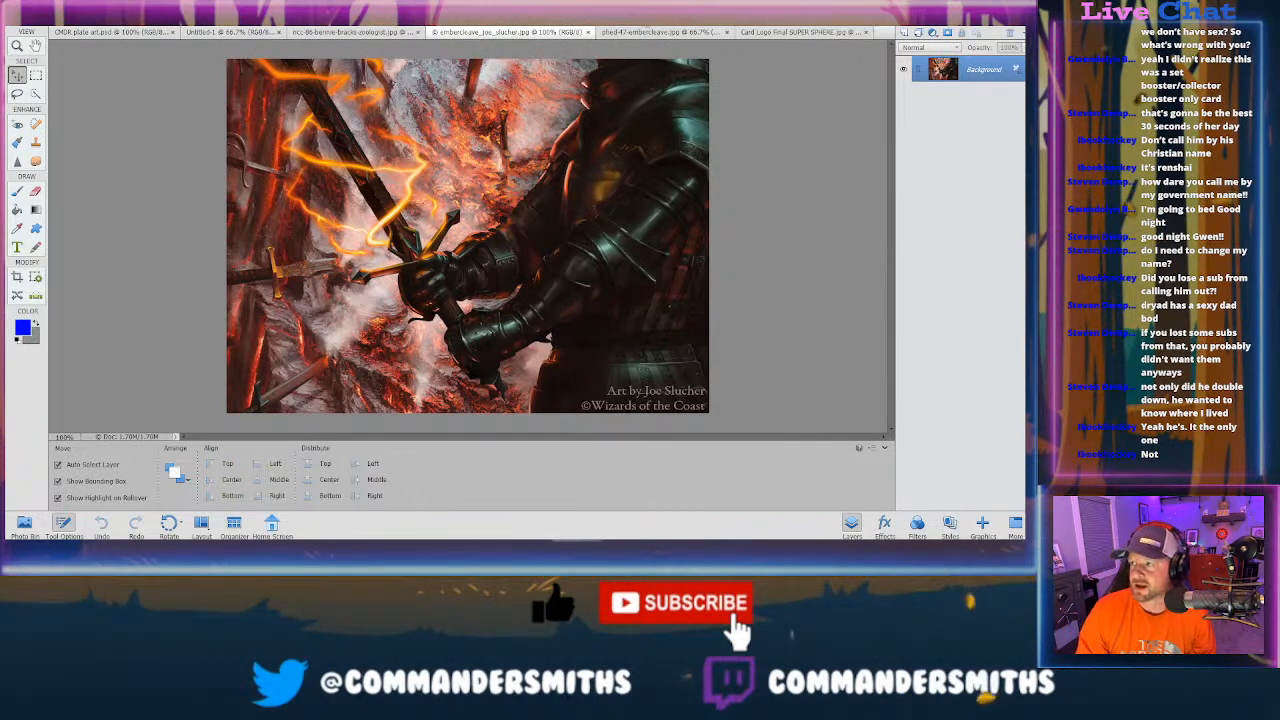
click(793, 32)
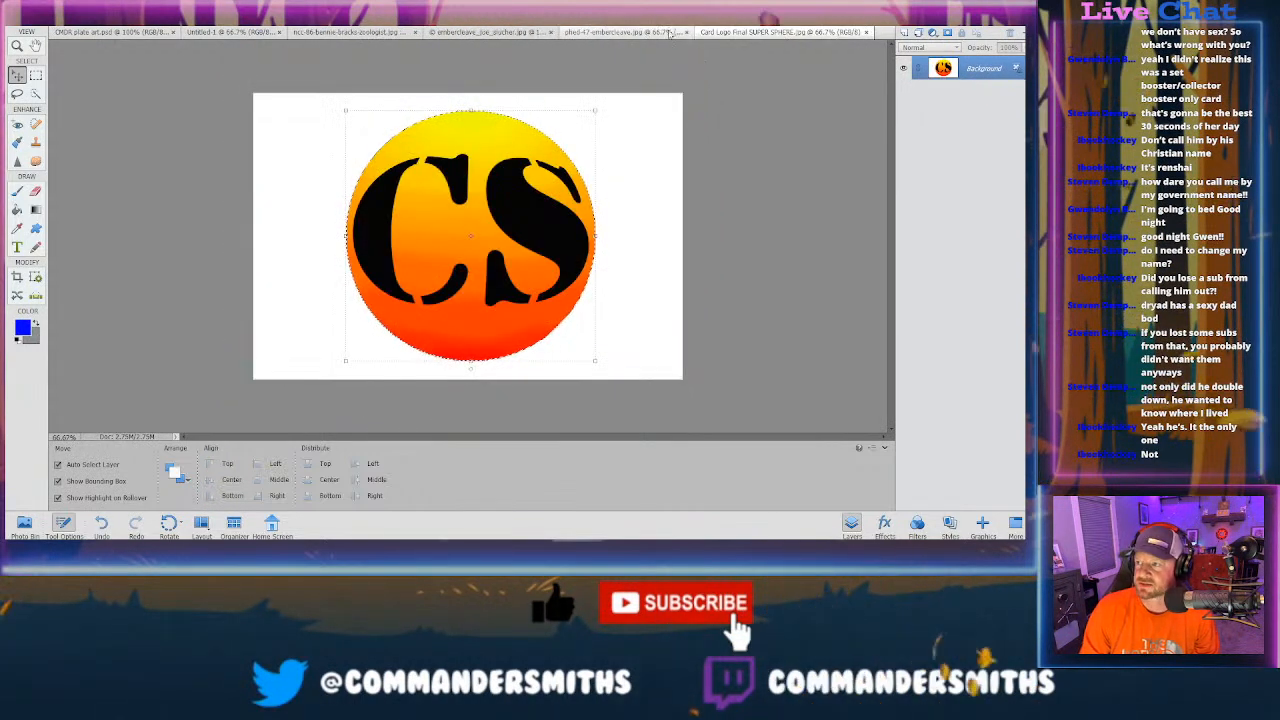
click(636, 33)
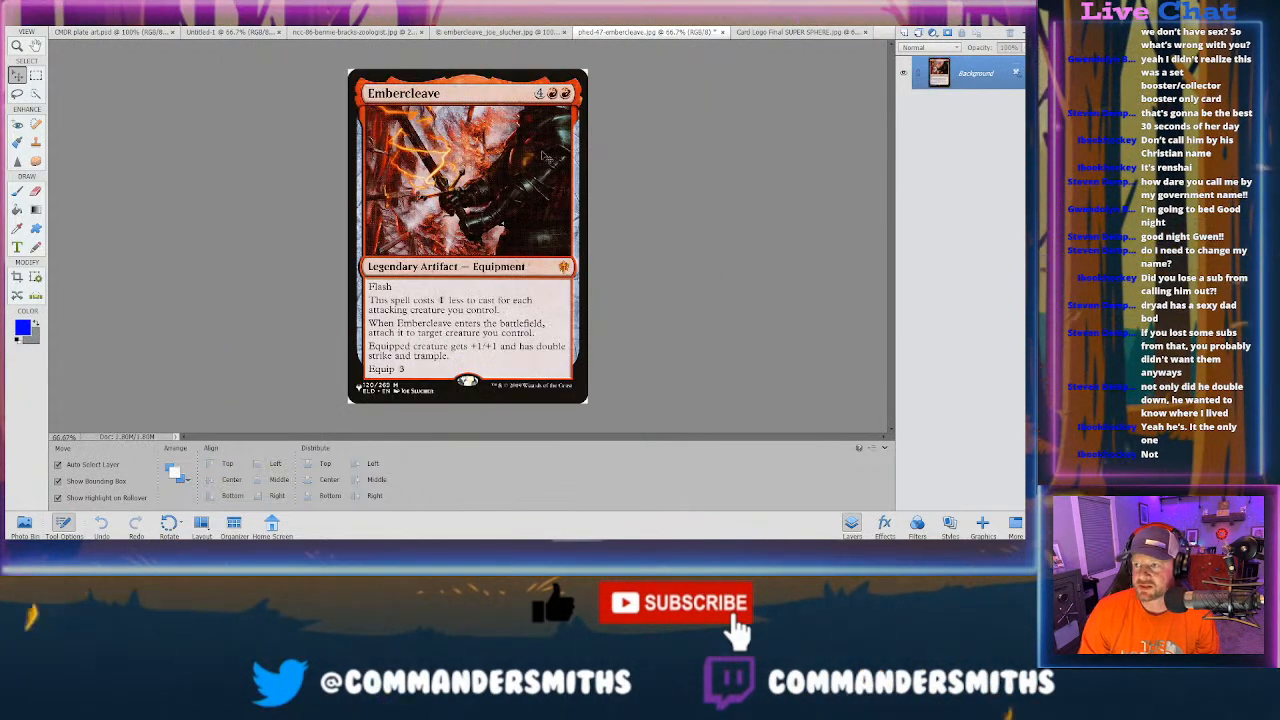
Step: Select the Embercleave card's rules text box and type line with the Quick Selection tool
click(35, 93)
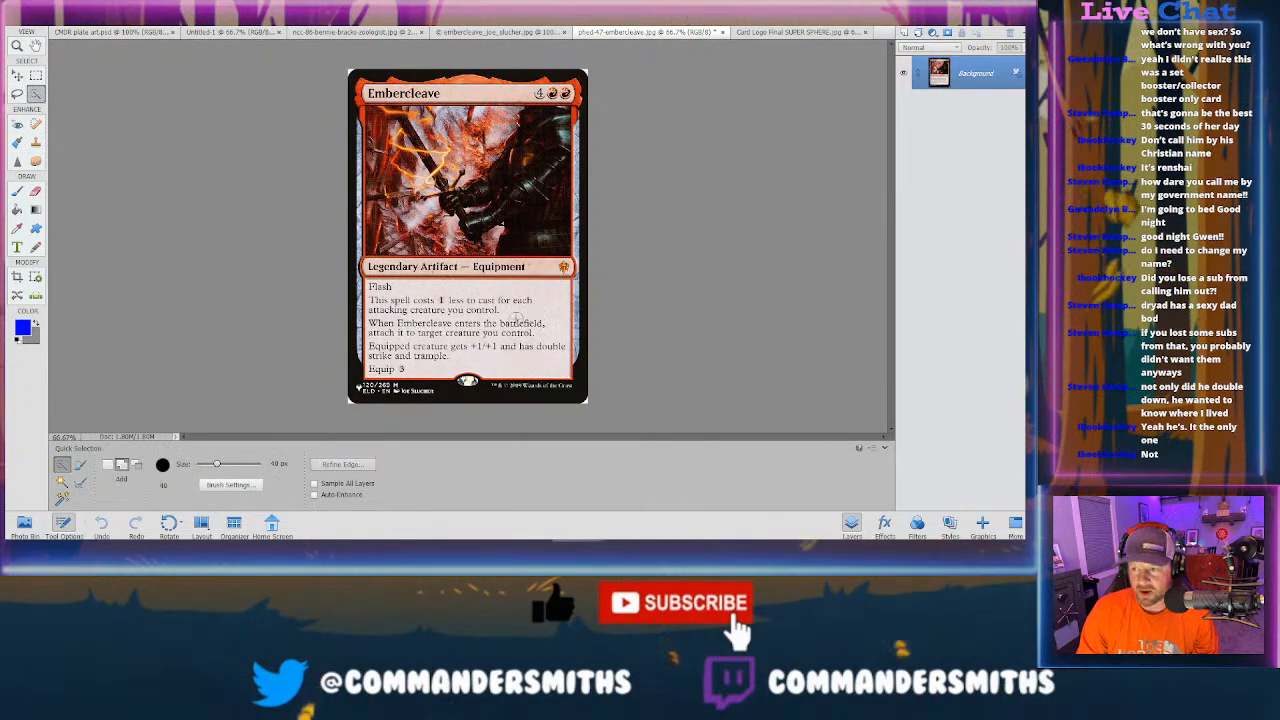
drag(537, 323, 418, 289)
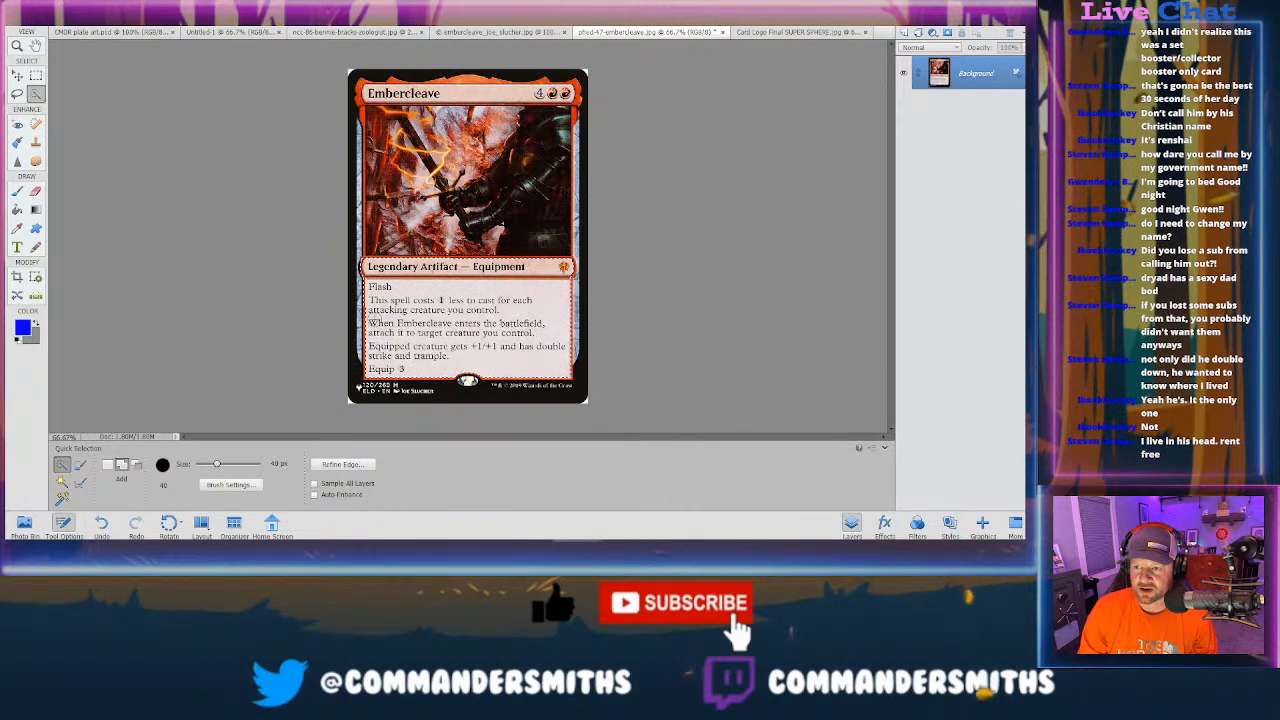
click(388, 369)
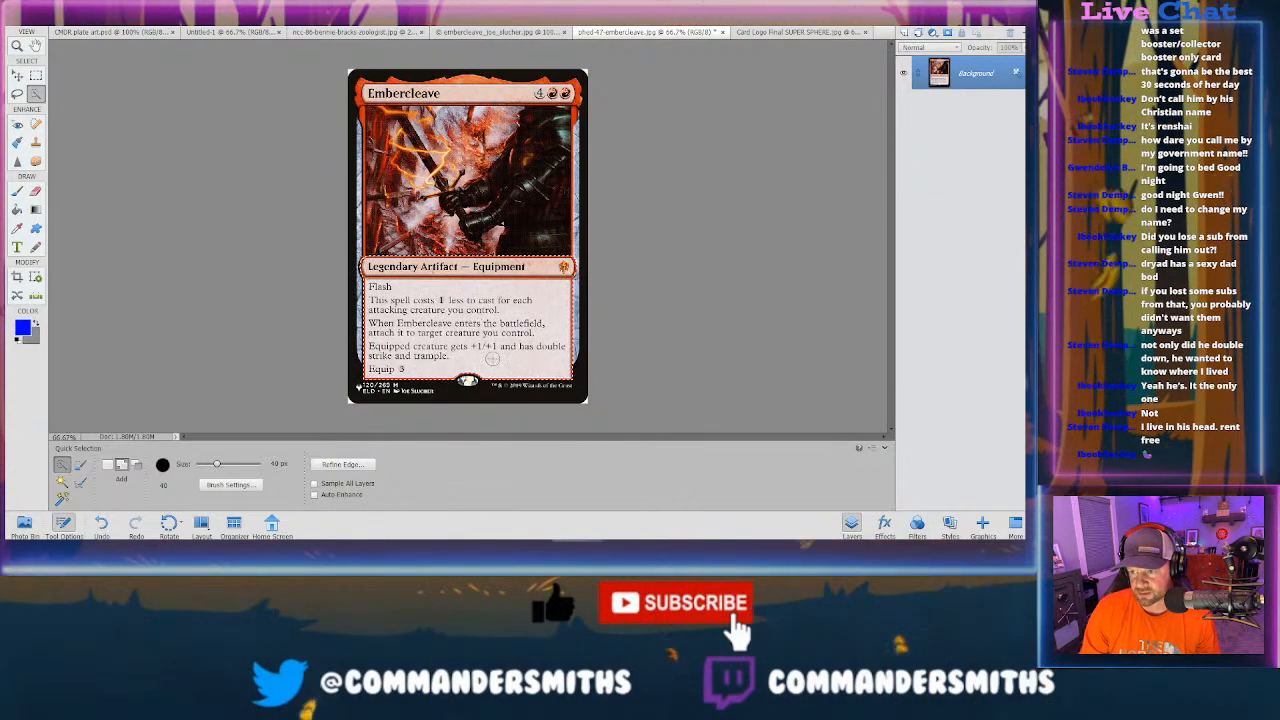
Step: Subtract the strip of artwork just above the type line from the selection with the Rectangular Marquee tool
key(ctrl+minus)
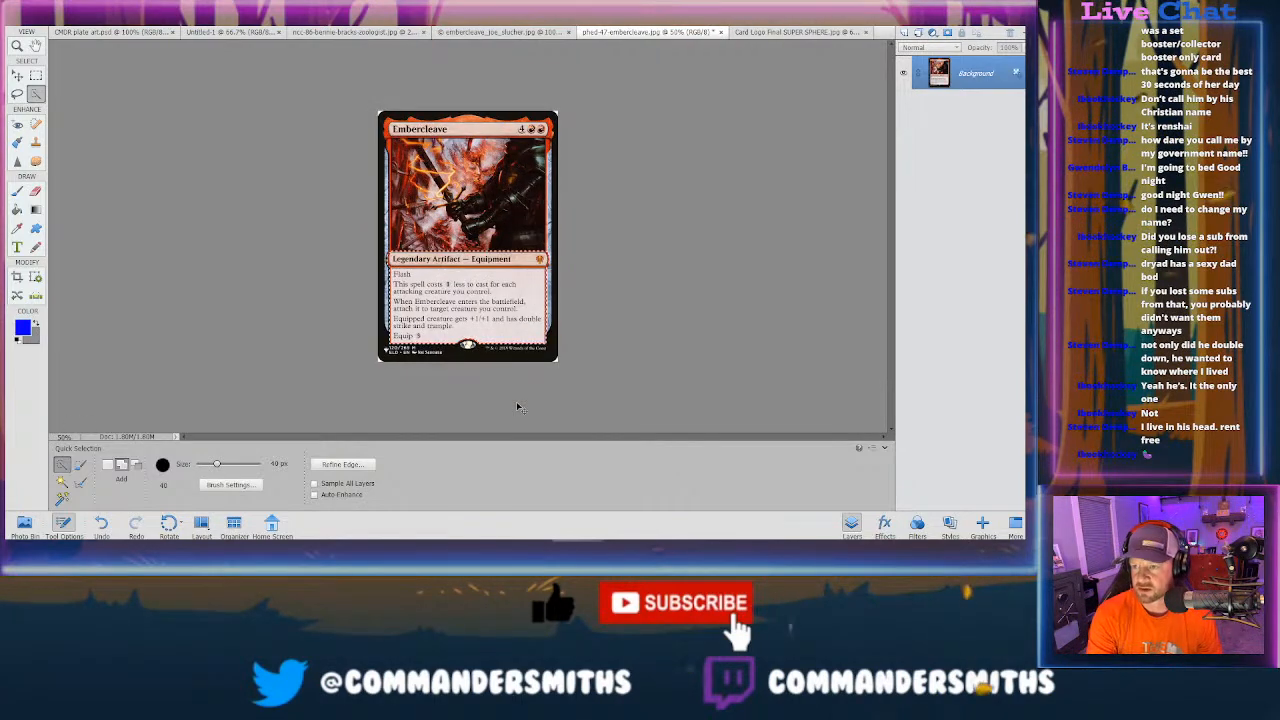
key(ctrl+plus)
key(ctrl+plus)
key(ctrl+plus)
key(ctrl+plus)
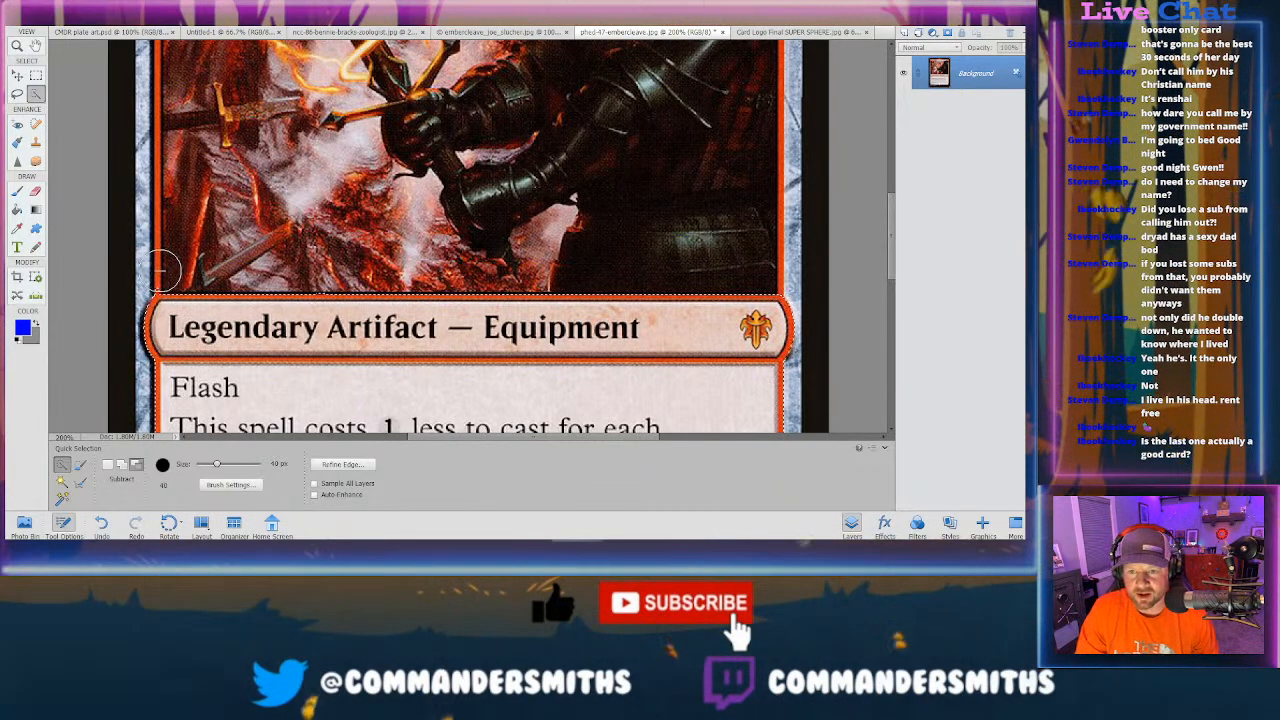
key(alt)
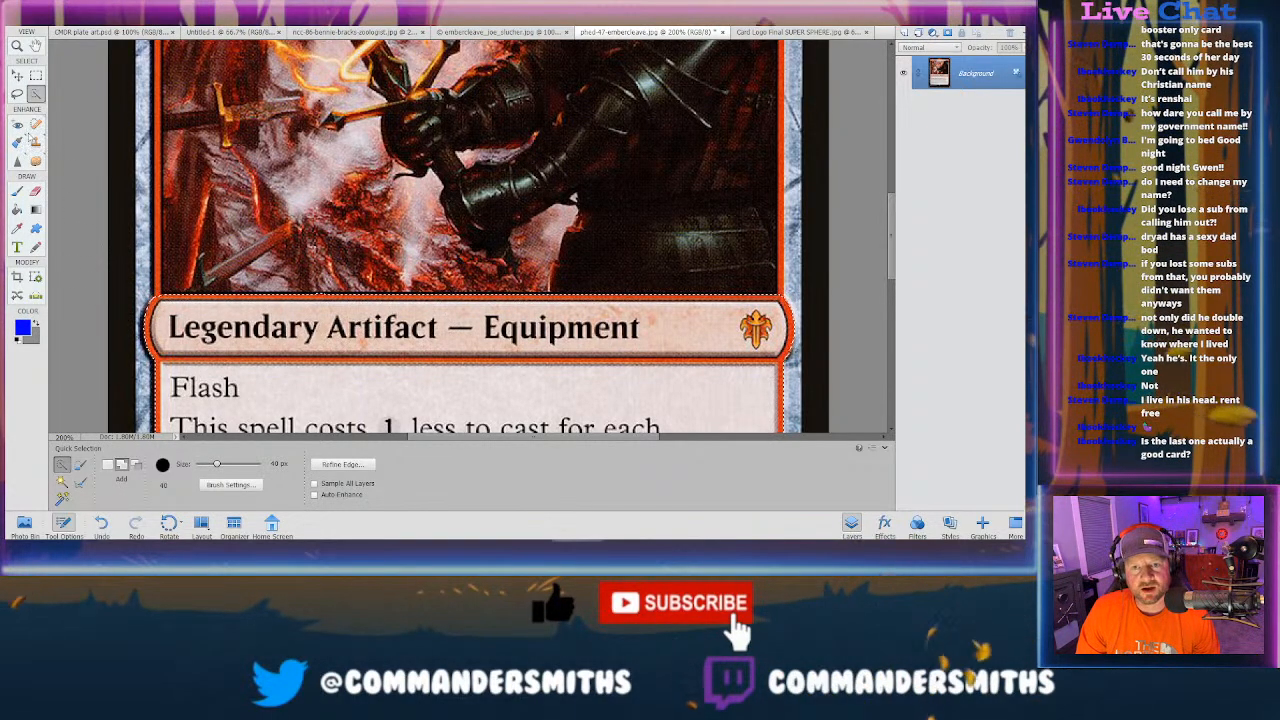
click(36, 76)
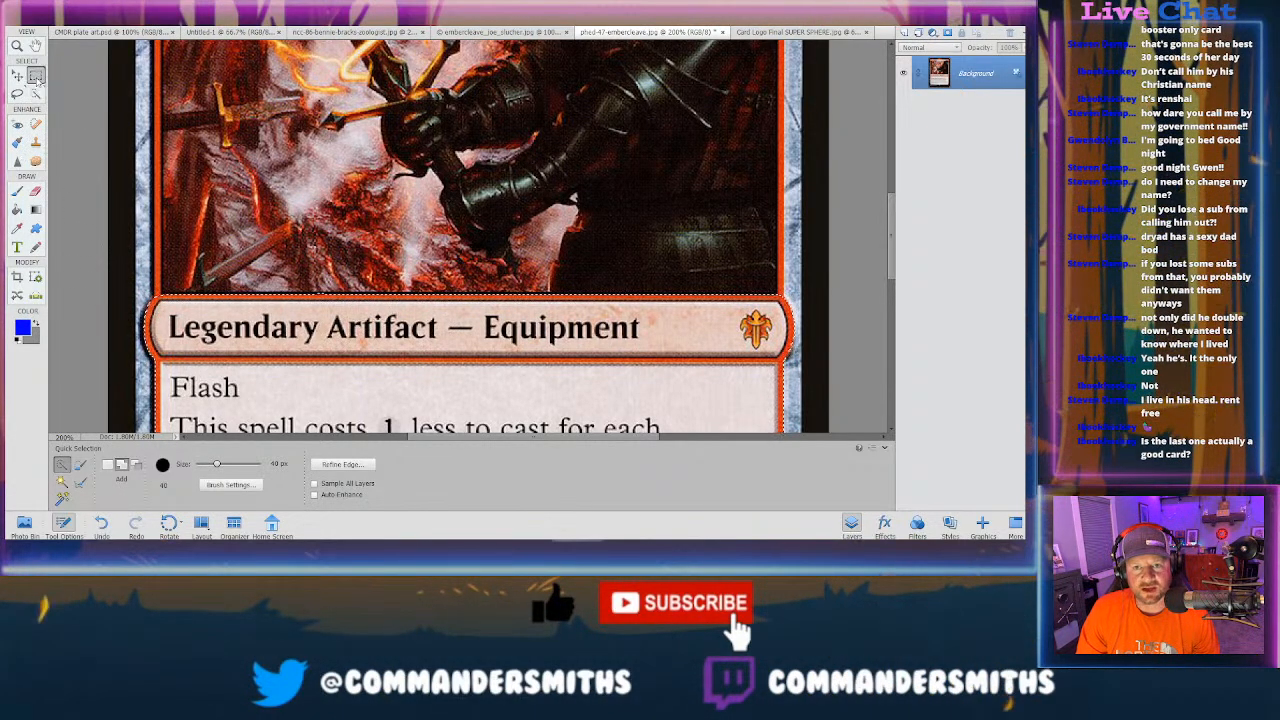
key(alt)
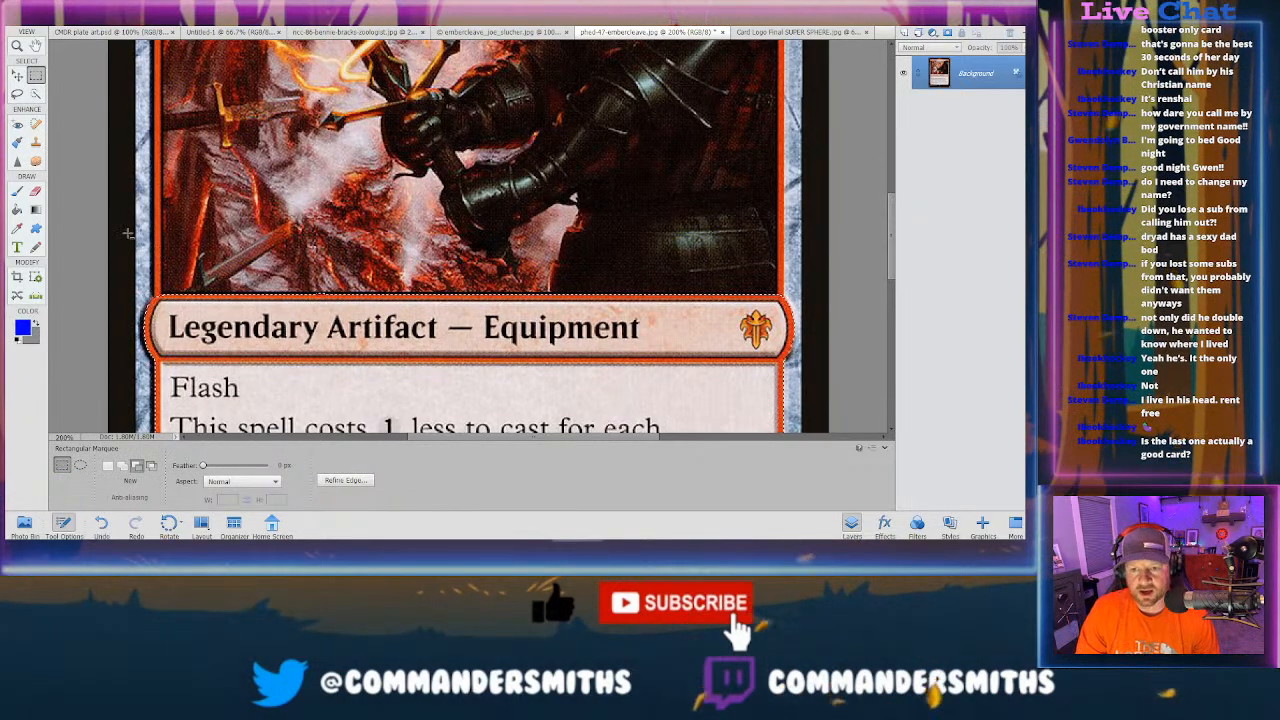
drag(152, 241, 797, 295)
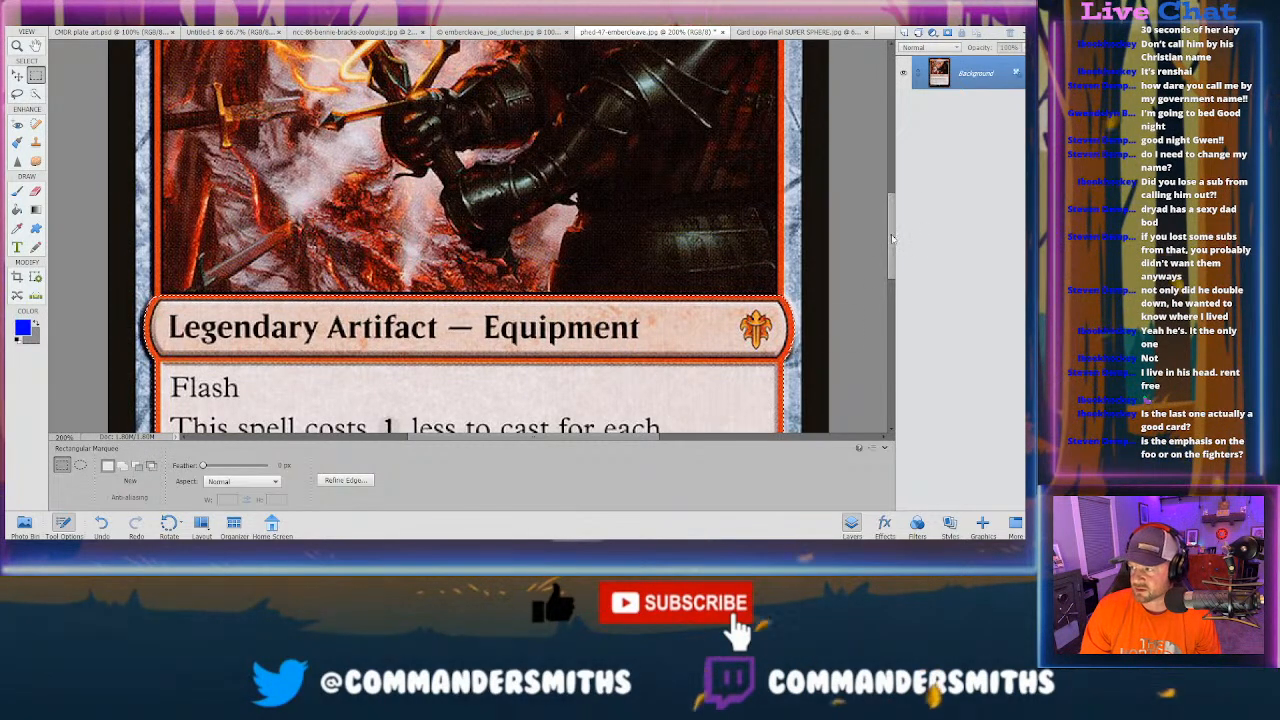
Step: Add the Embercleave title bar and its ornate red border to the selection with the Quick Selection tool, and reduce the brush to 6 px
scroll(882, 280, down, 3)
scroll(880, 290, down, 2)
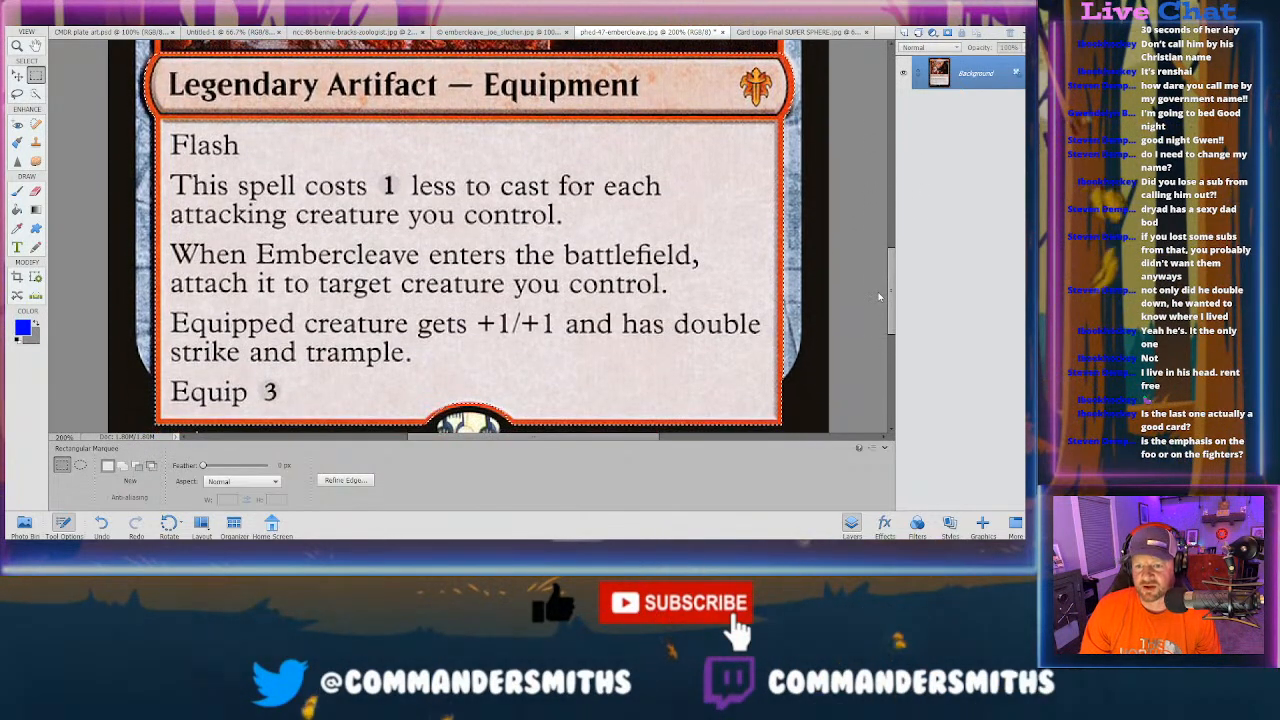
scroll(880, 295, up, 2)
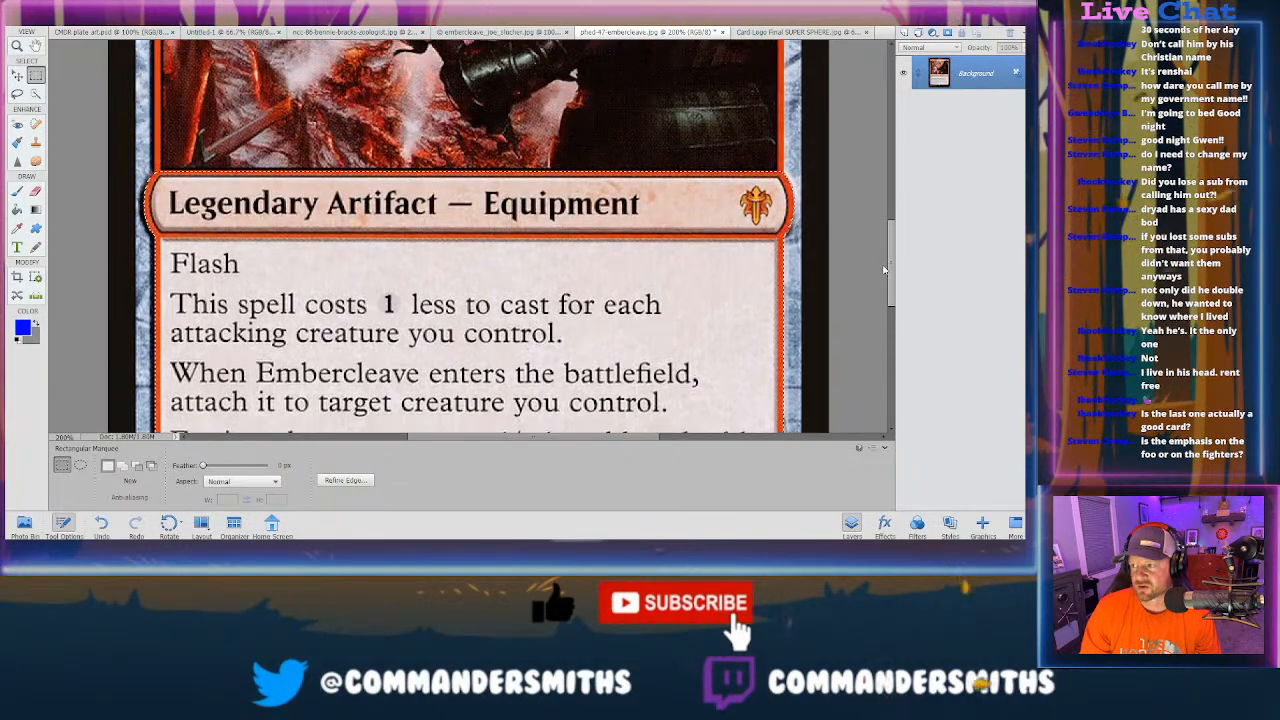
scroll(881, 289, up, 10)
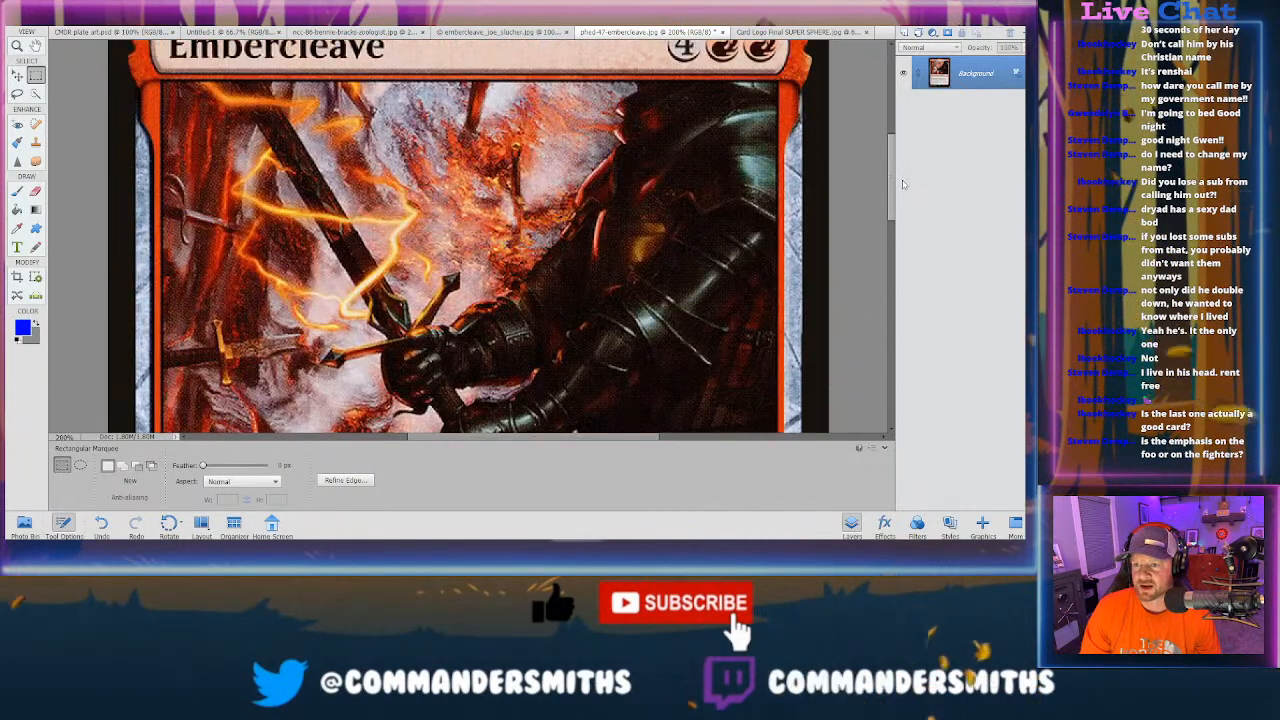
drag(906, 158, 908, 147)
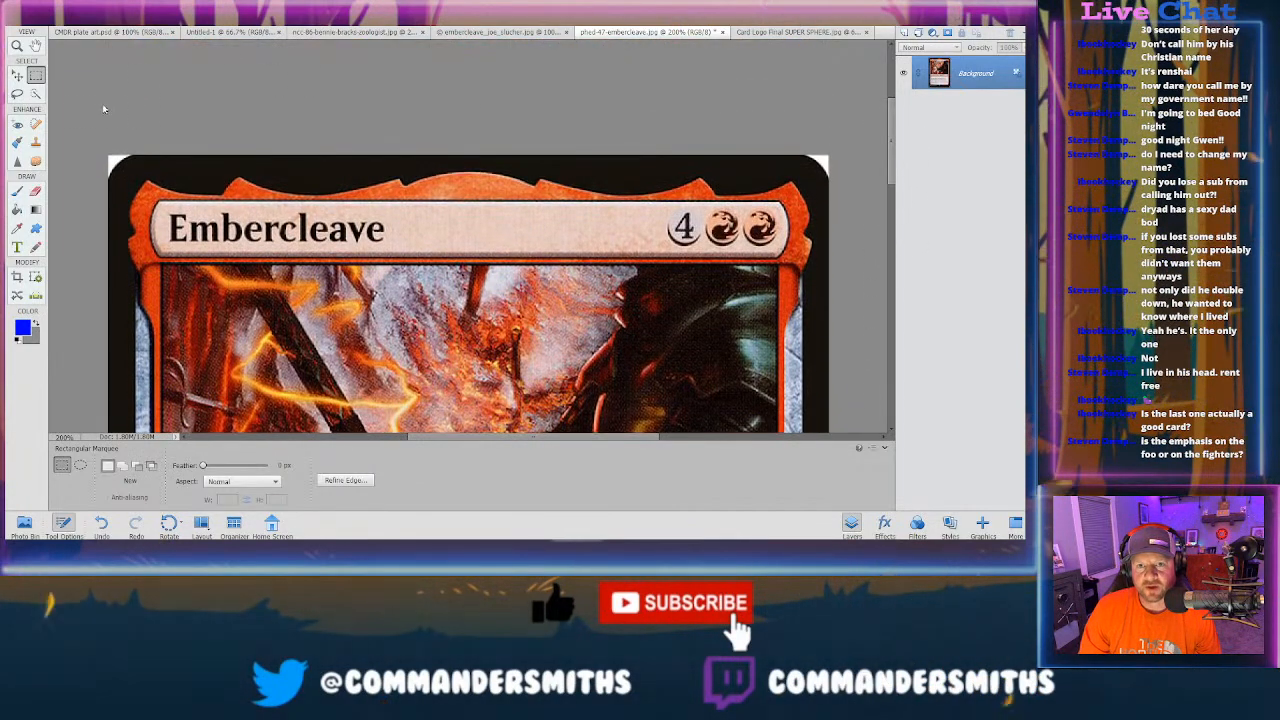
click(36, 94)
click(224, 213)
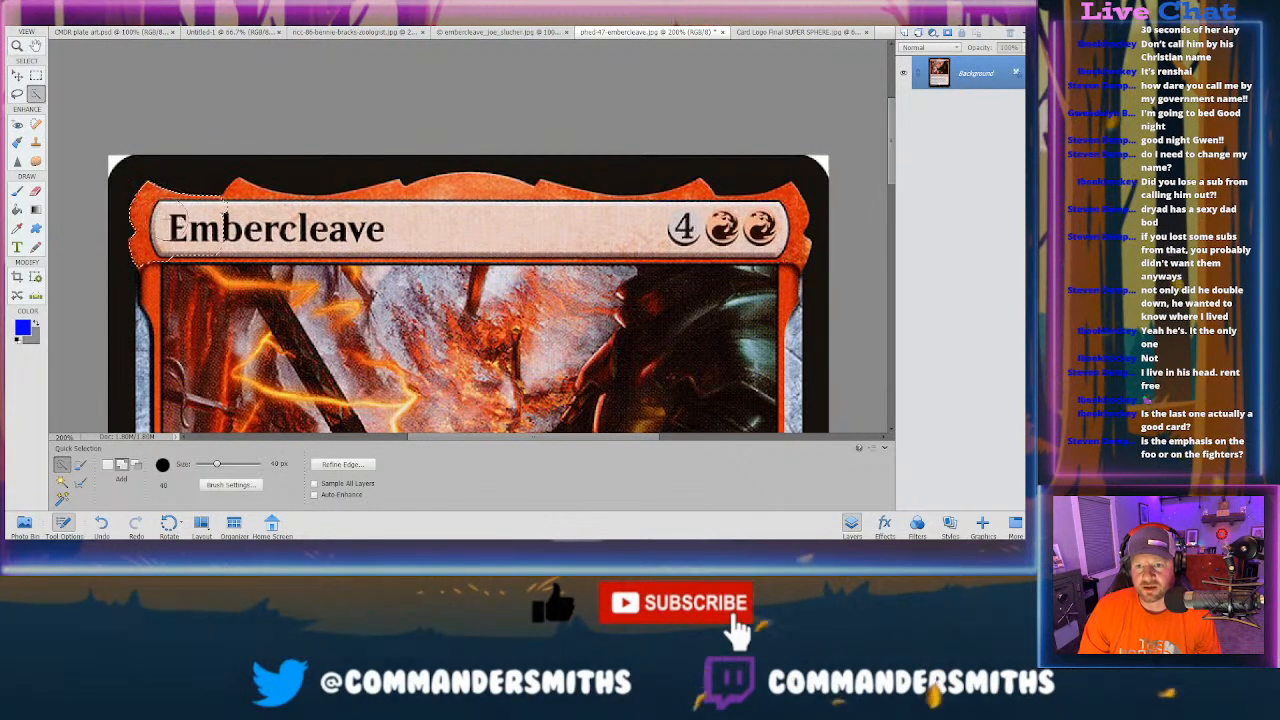
drag(285, 230, 350, 232)
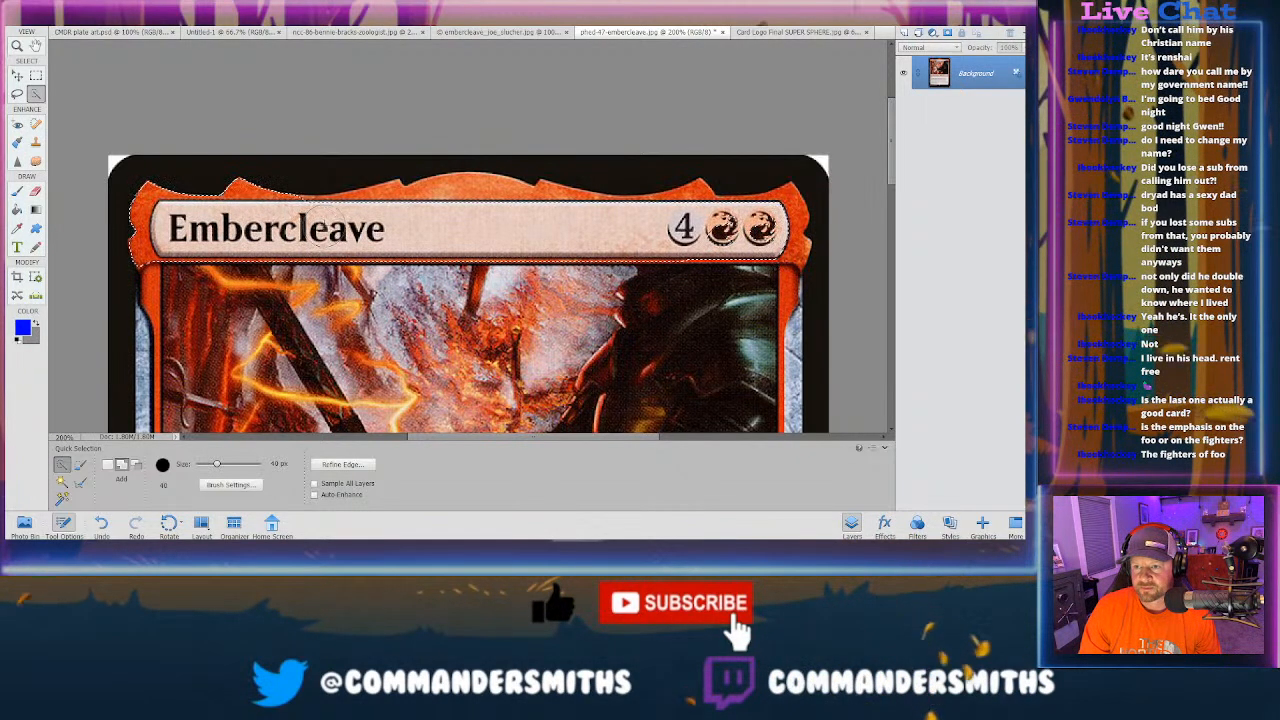
drag(325, 215, 605, 220)
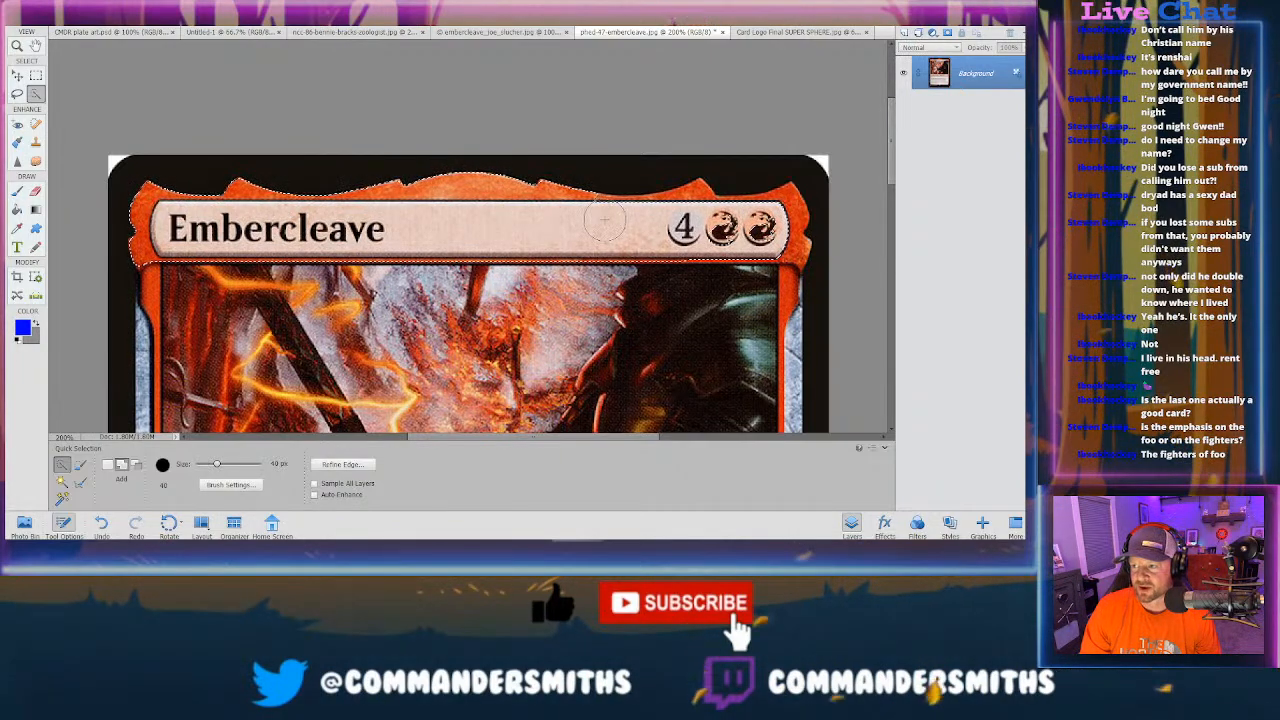
drag(684, 223, 727, 223)
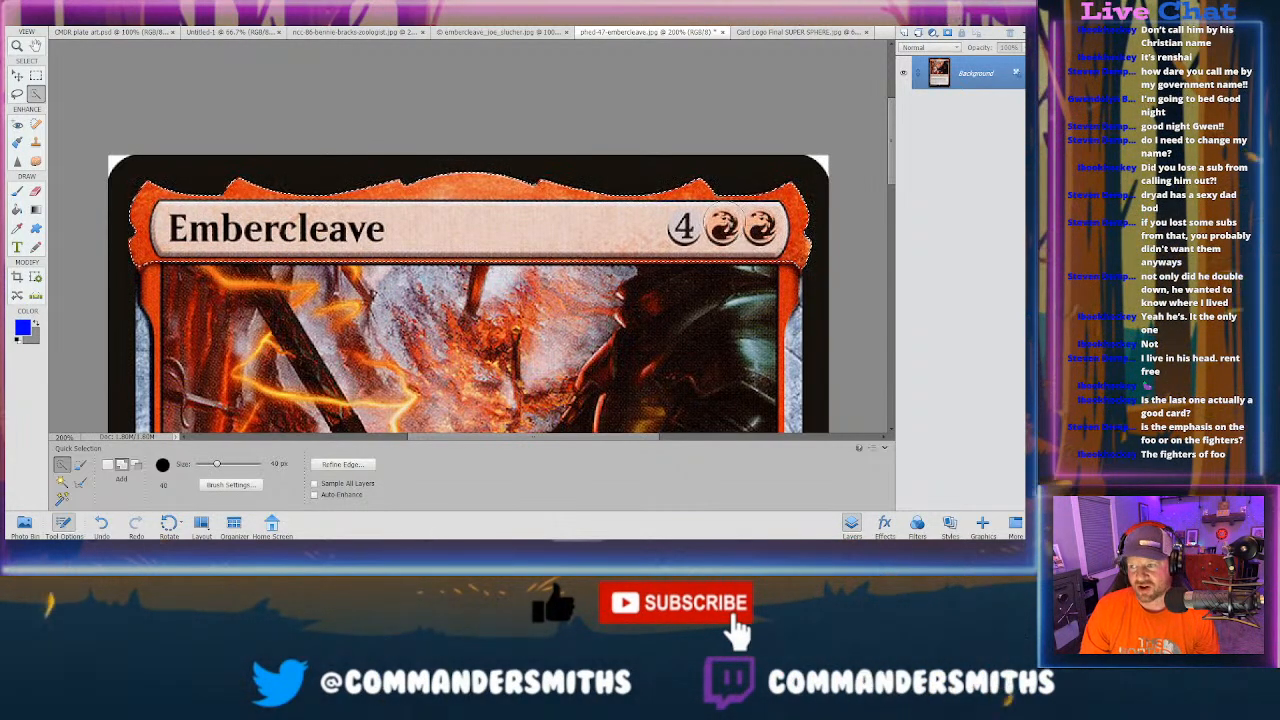
key(bracketleft)
key(bracketleft)
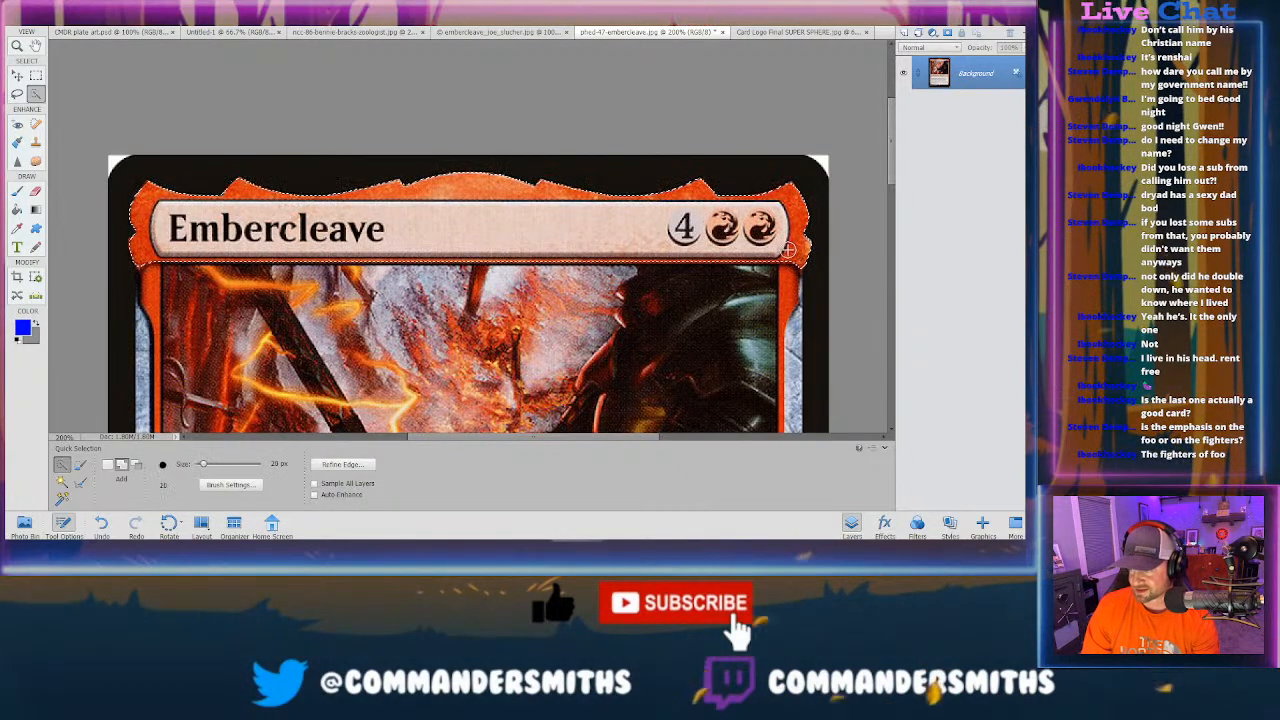
key(bracketleft)
key(bracketleft)
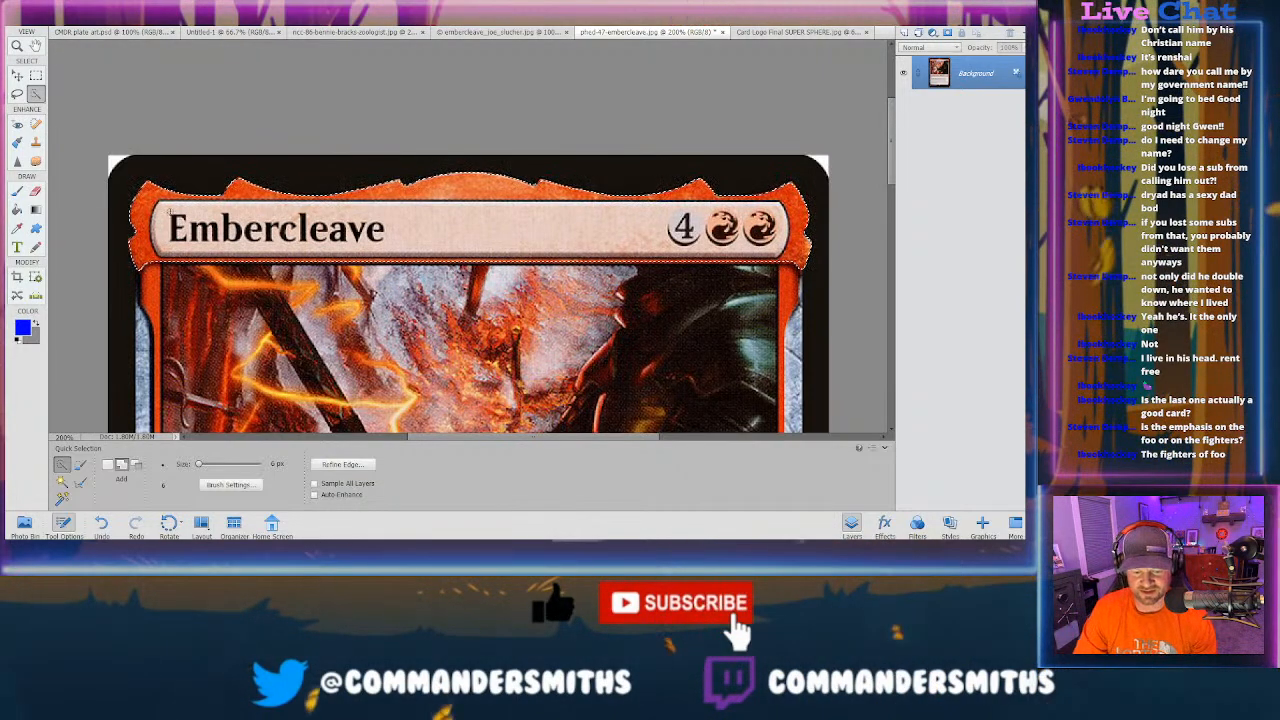
Step: Paste the copied card frame into the embercleave_joe_slucher.jpg artwork document
key(ctrl+minus)
key(ctrl+minus)
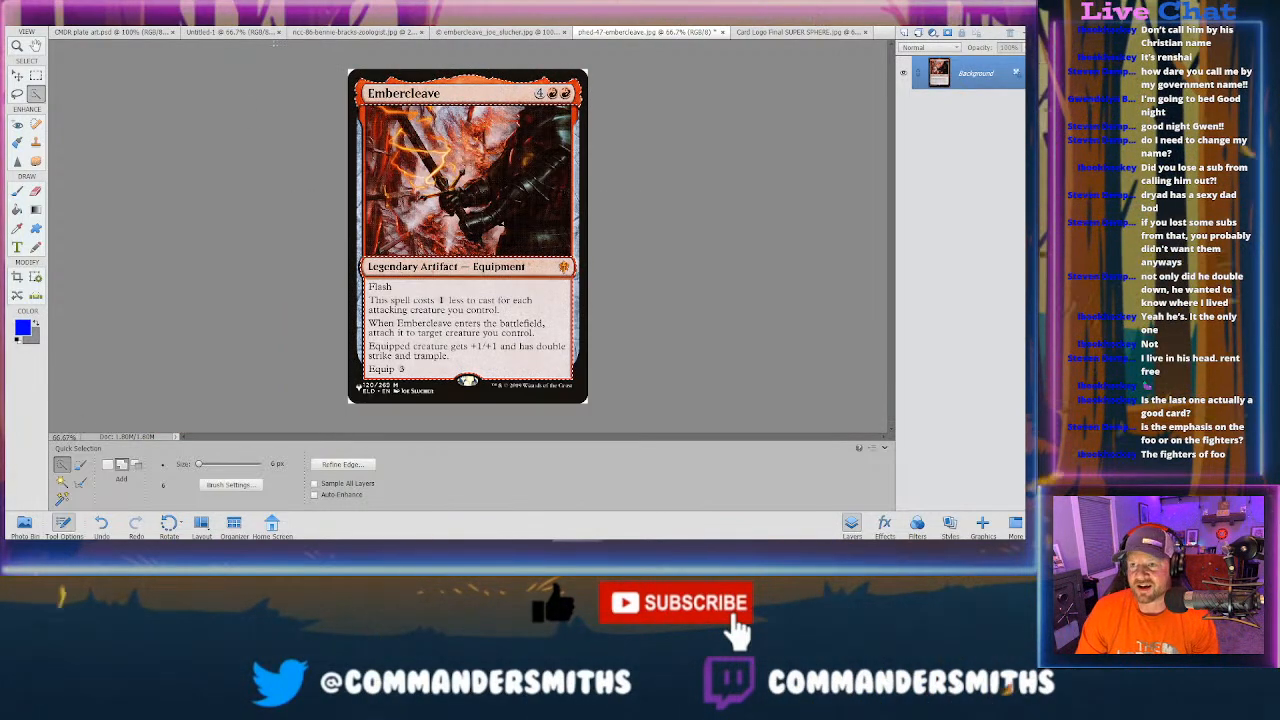
click(500, 32)
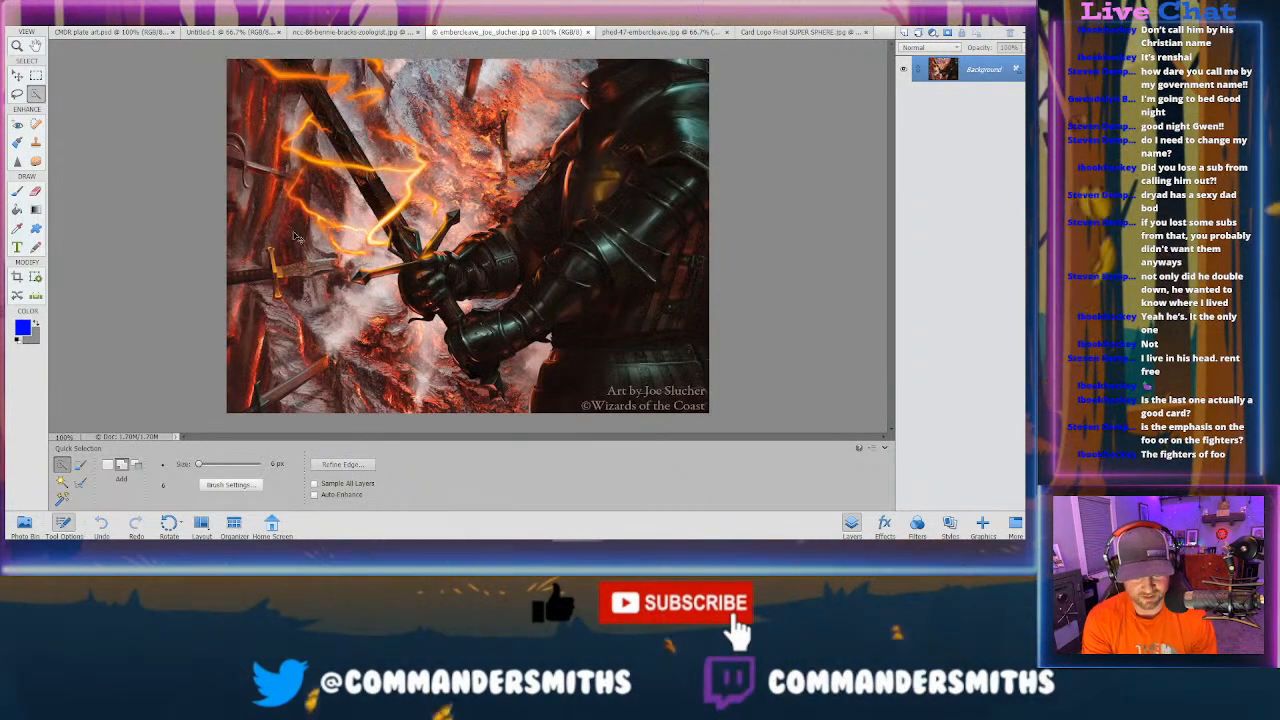
key(ctrl+minus)
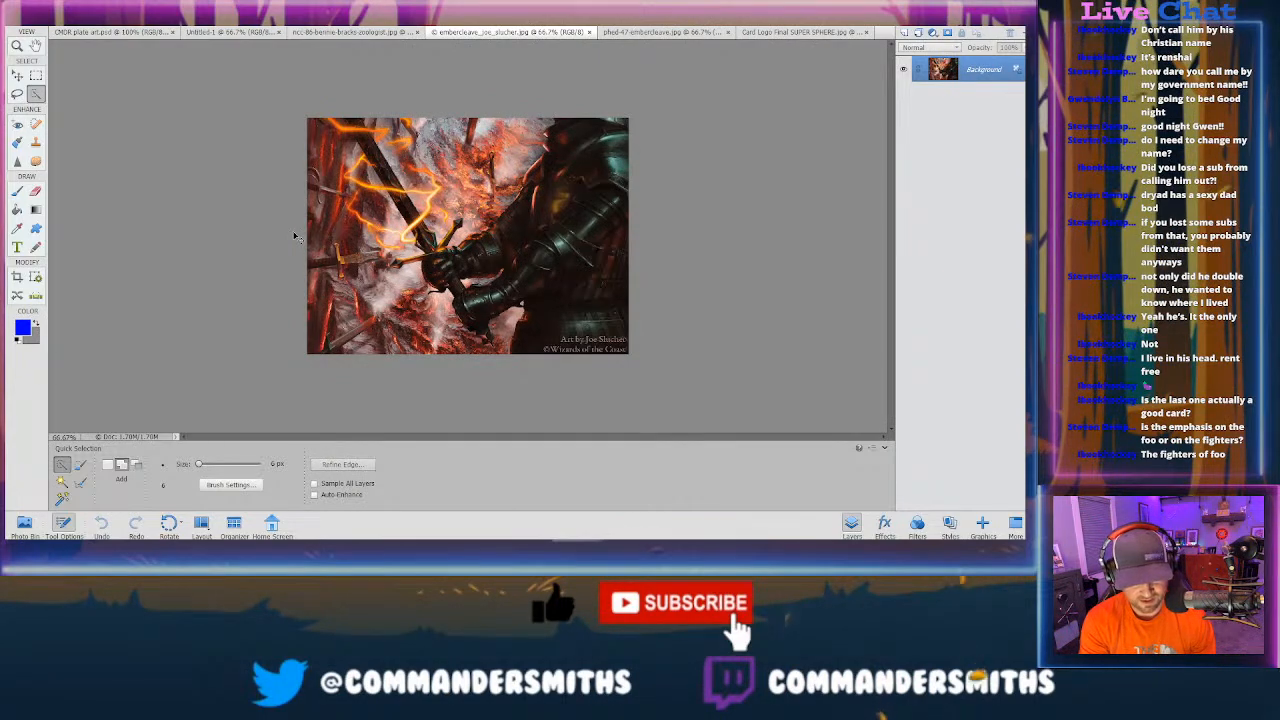
key(ctrl+v)
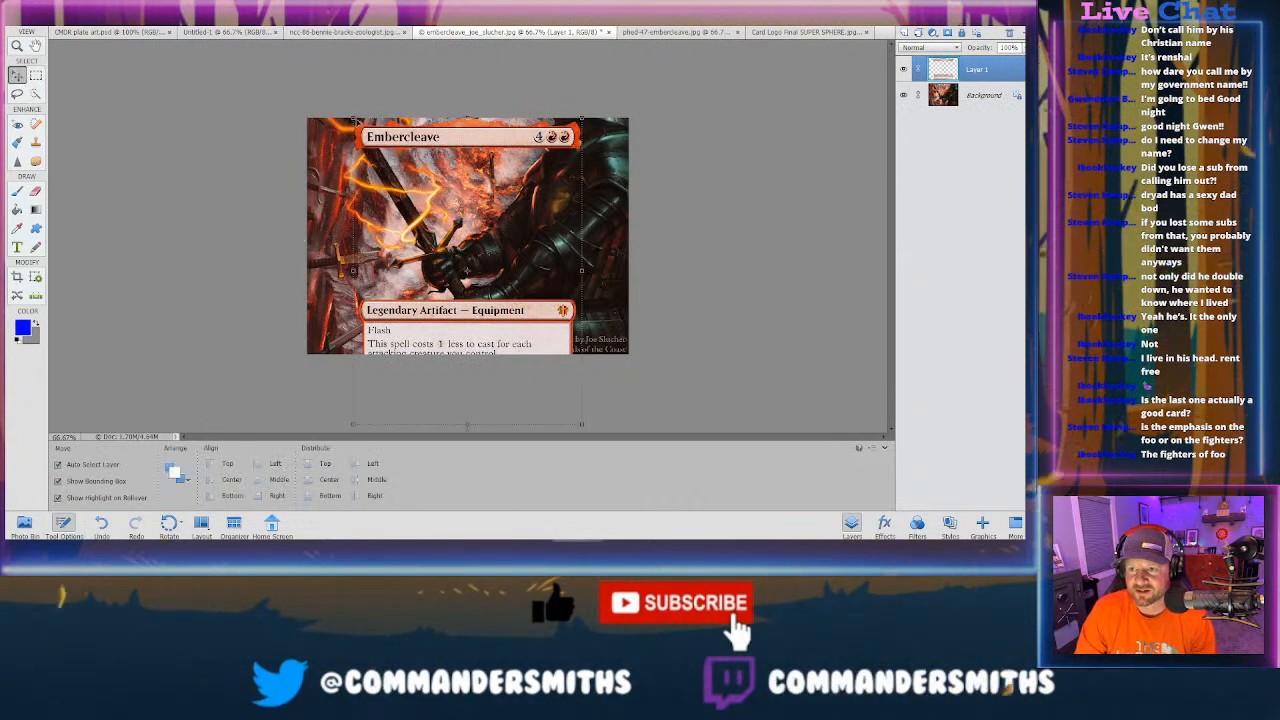
Step: Scale the pasted Embercleave frame proportionally to about 70% and place it fully within the height of the artwork
key(ctrl+t)
drag(356, 121, 470, 190)
drag(479, 234, 414, 157)
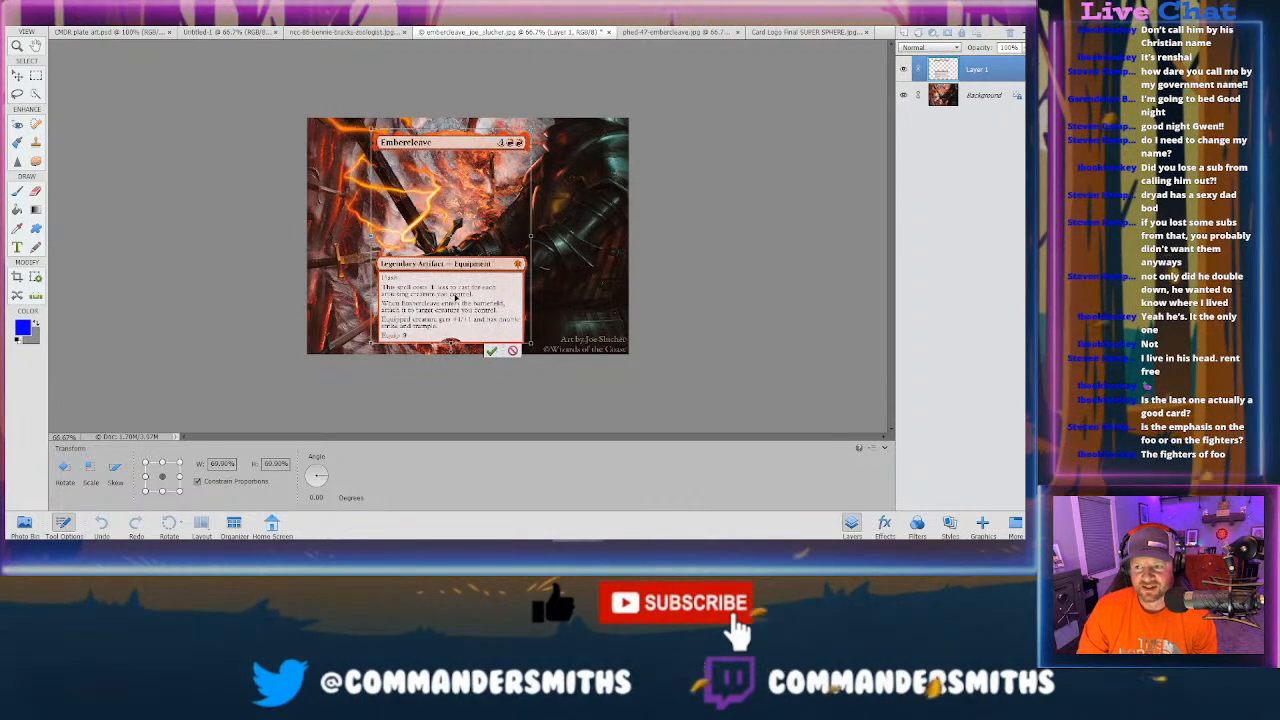
click(491, 351)
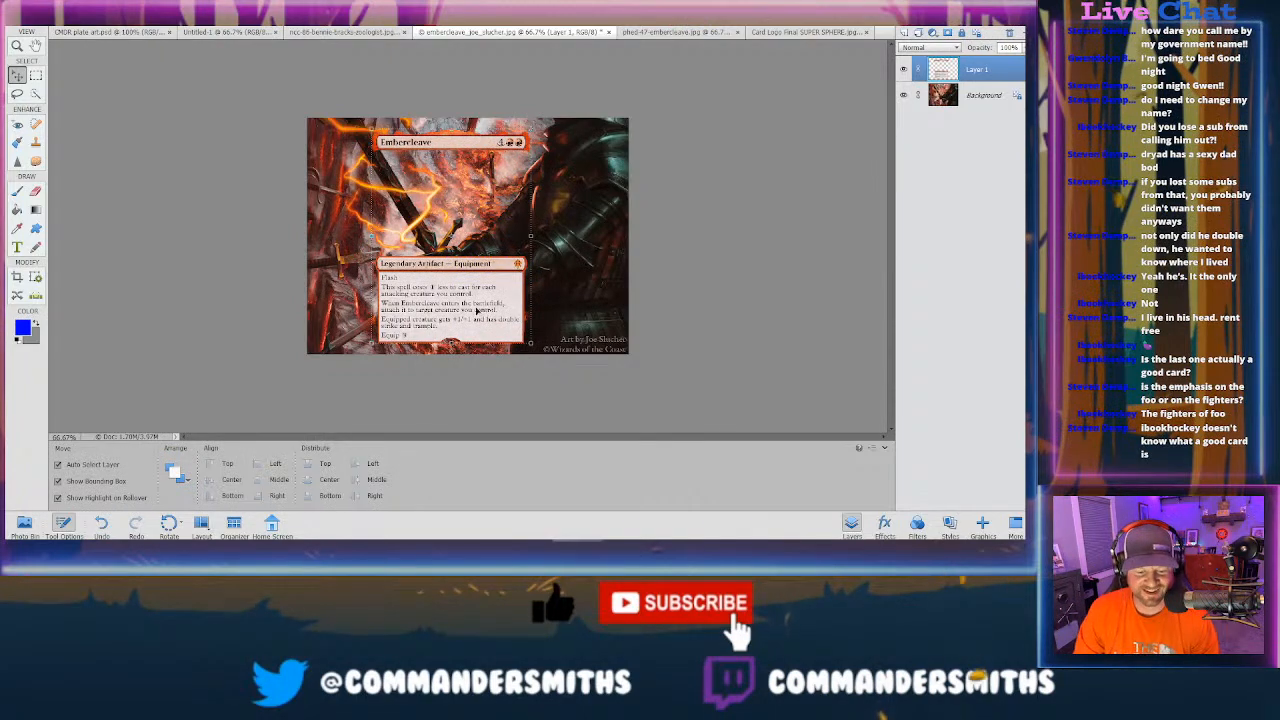
drag(457, 304, 459, 301)
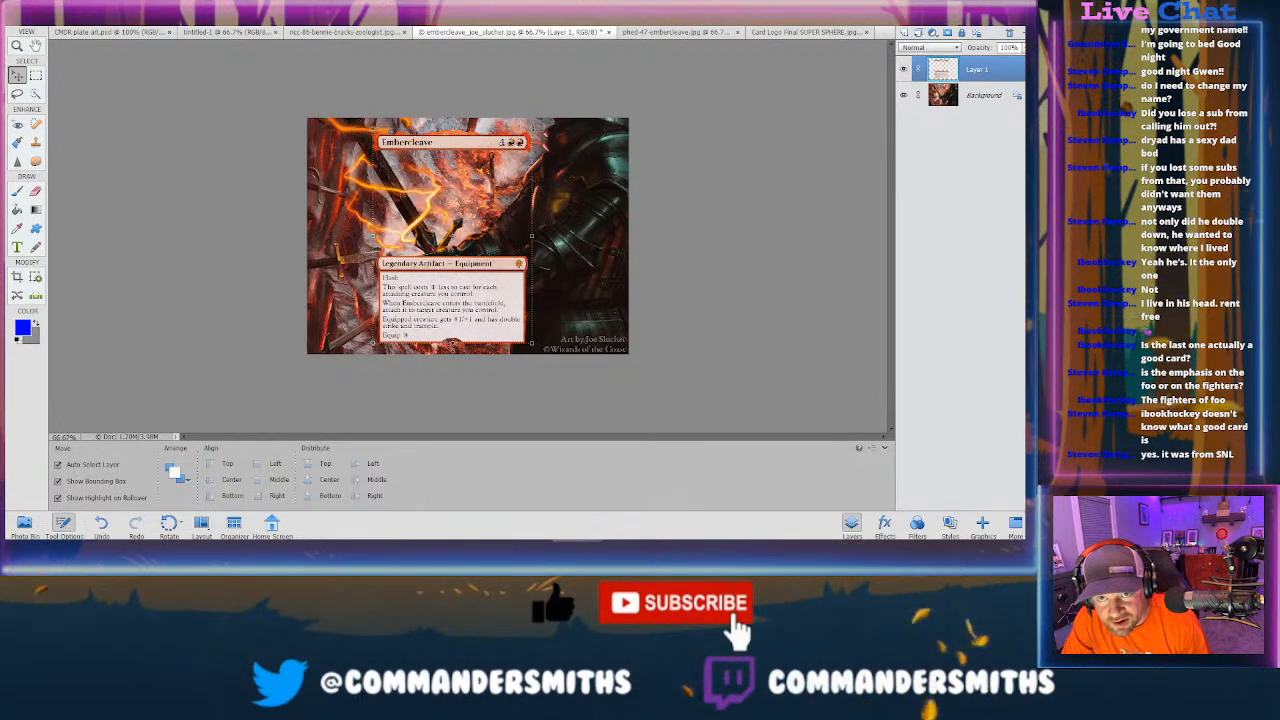
click(60, 4)
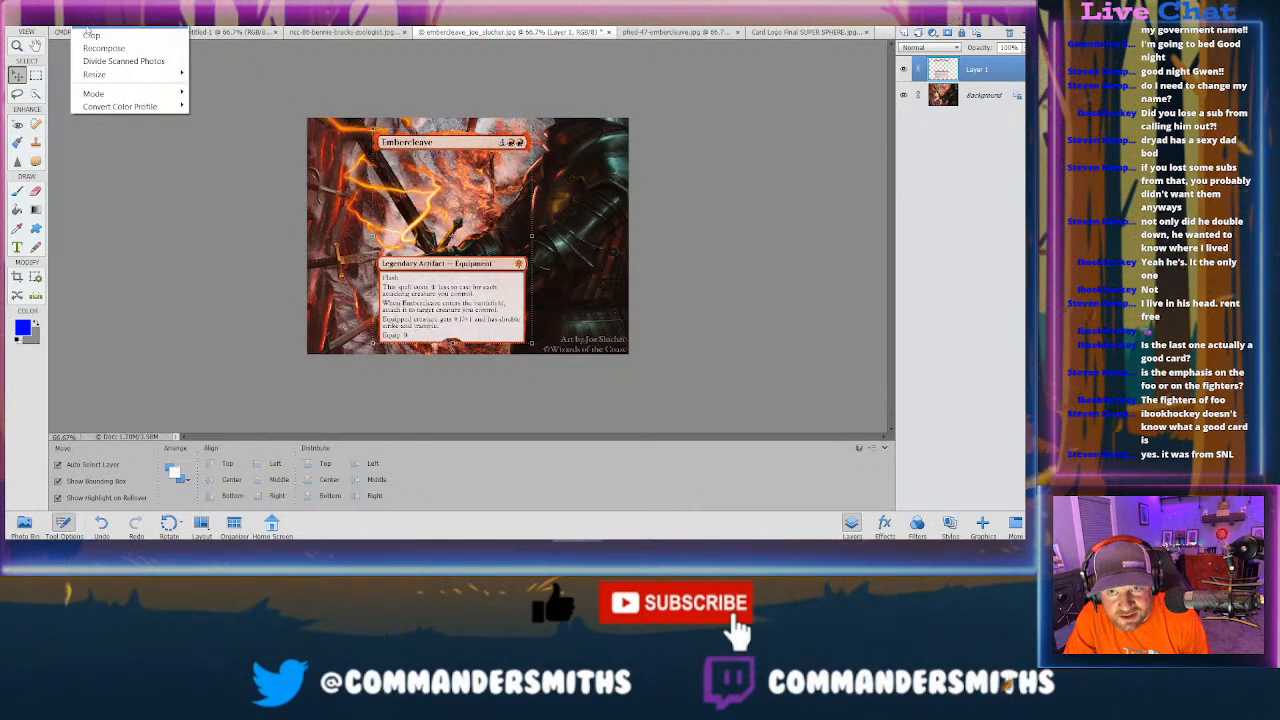
click(90, 36)
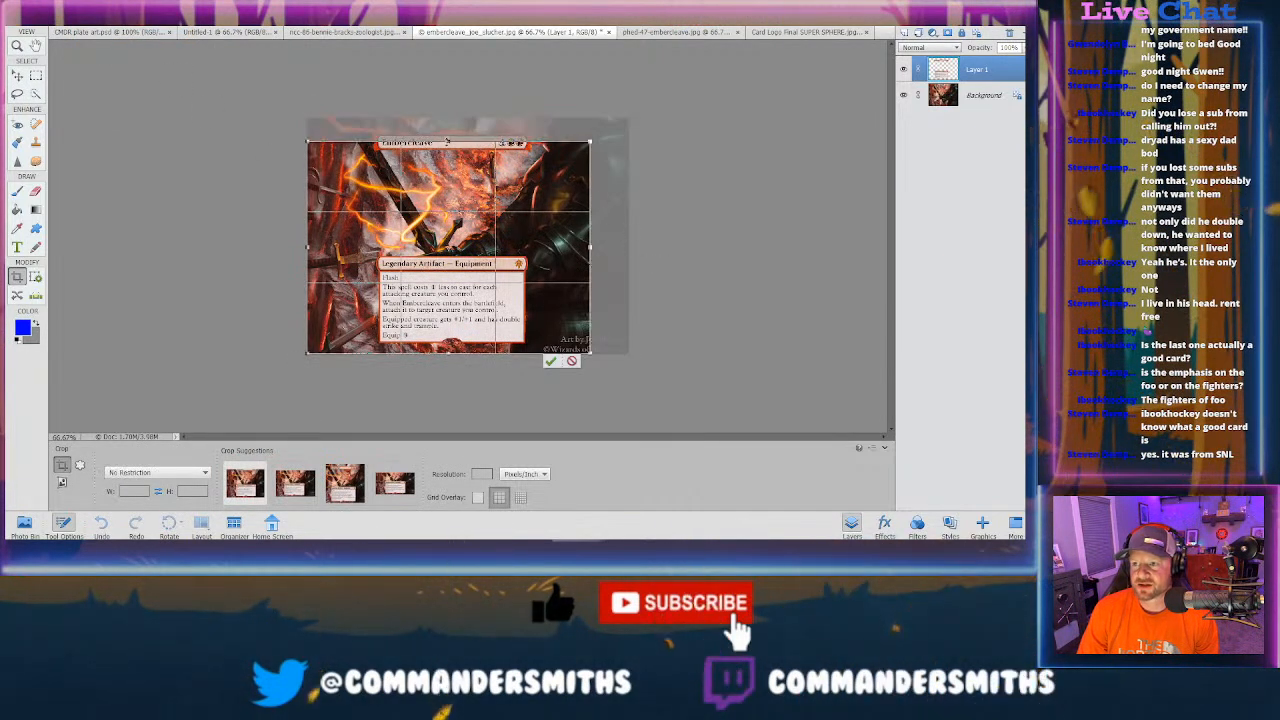
drag(447, 142, 447, 117)
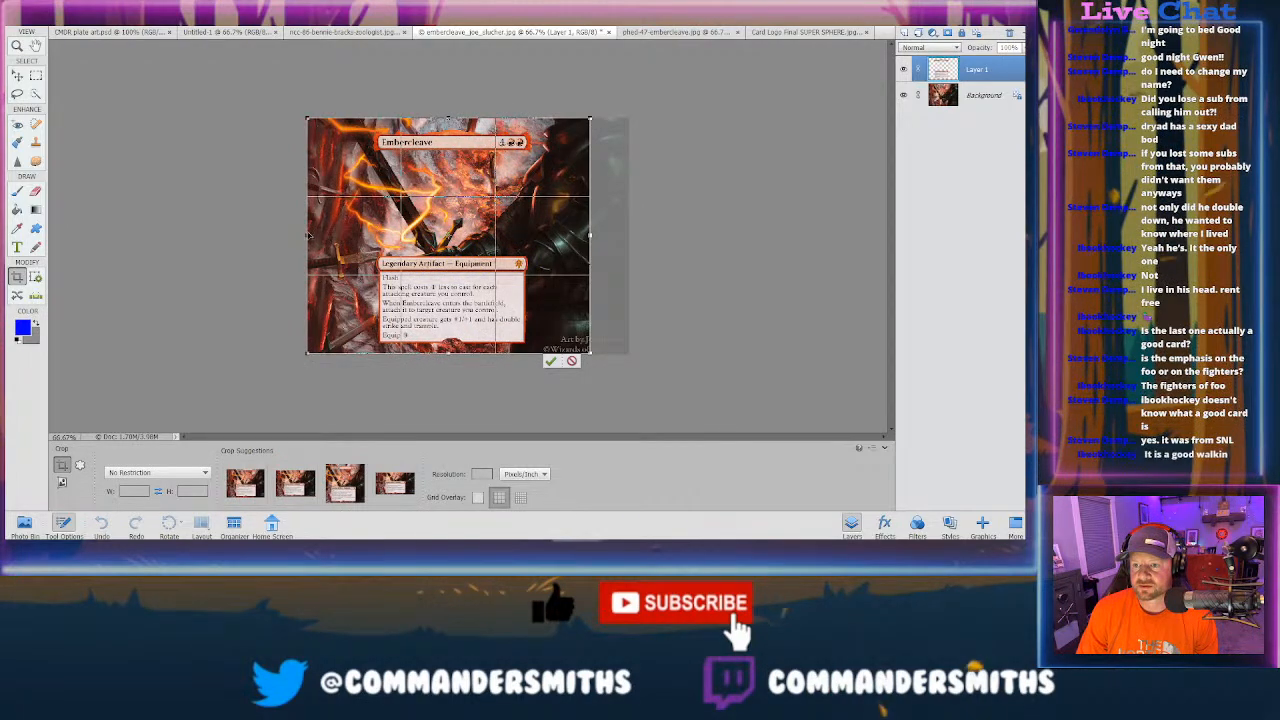
drag(310, 235, 361, 235)
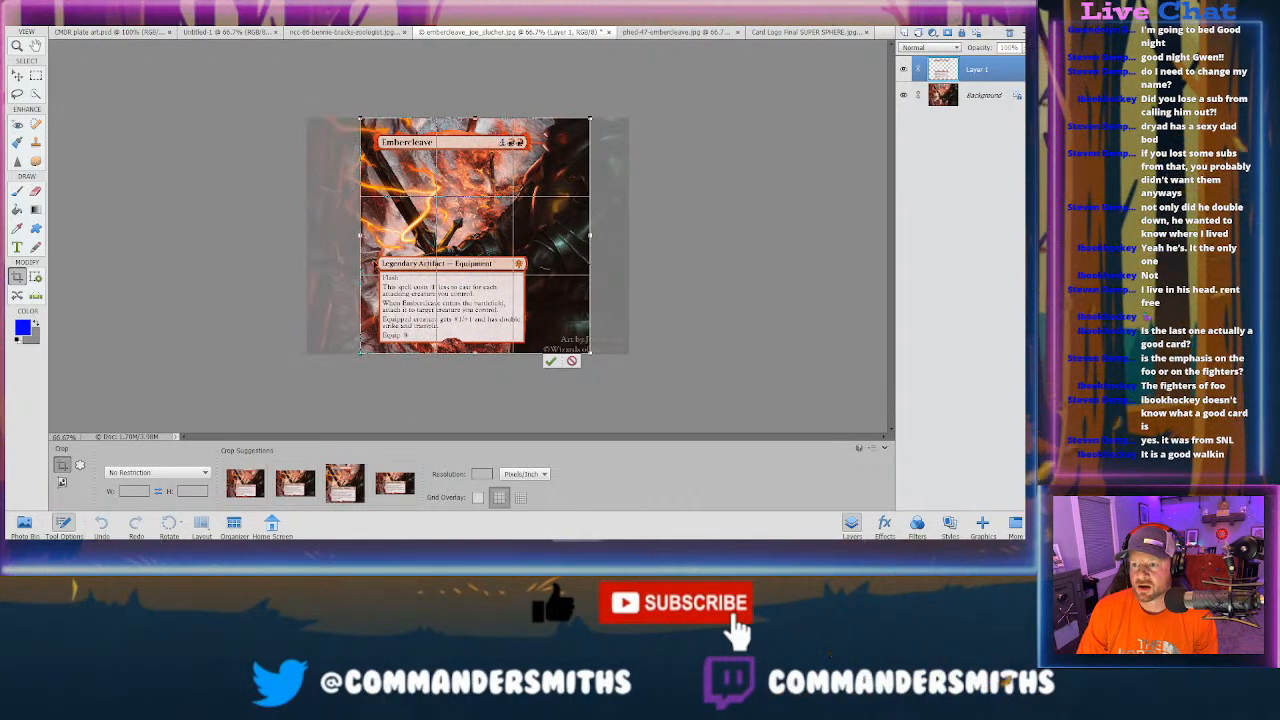
drag(358, 235, 345, 235)
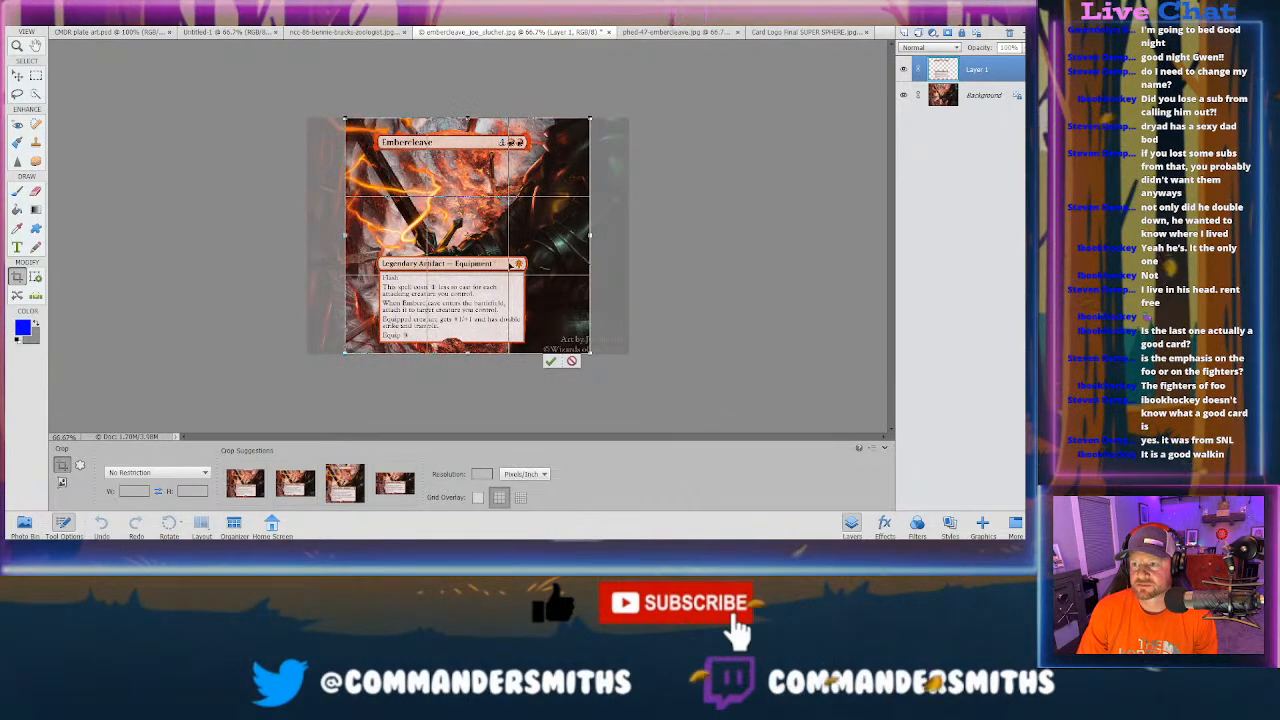
drag(591, 236, 566, 236)
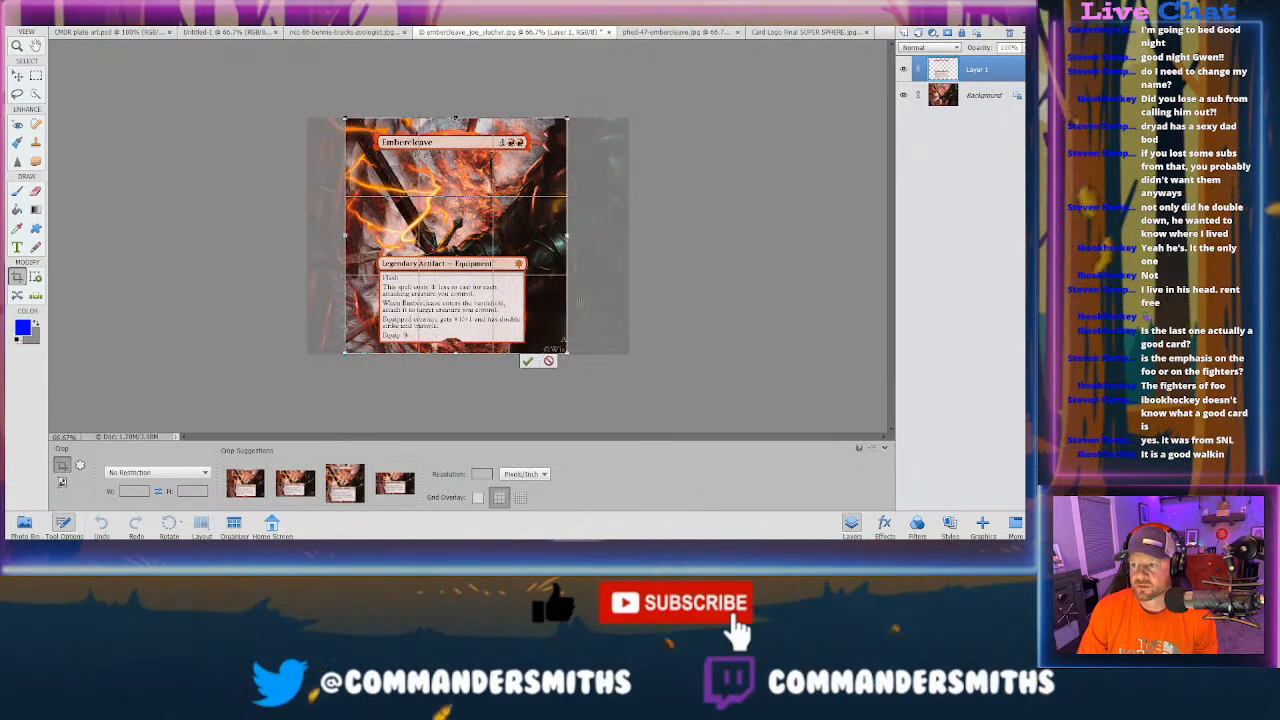
key(Escape)
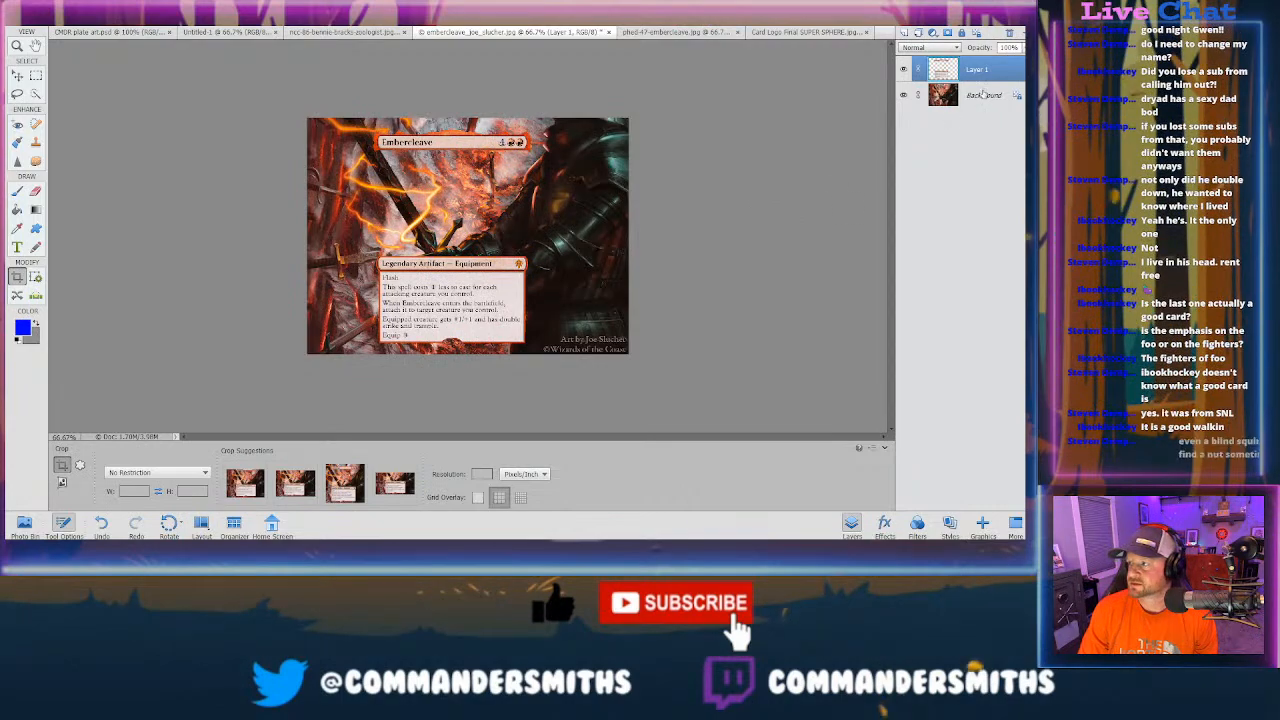
Step: Lower the frame layer's opacity to 47% and nudge the frame left over the artwork
click(999, 61)
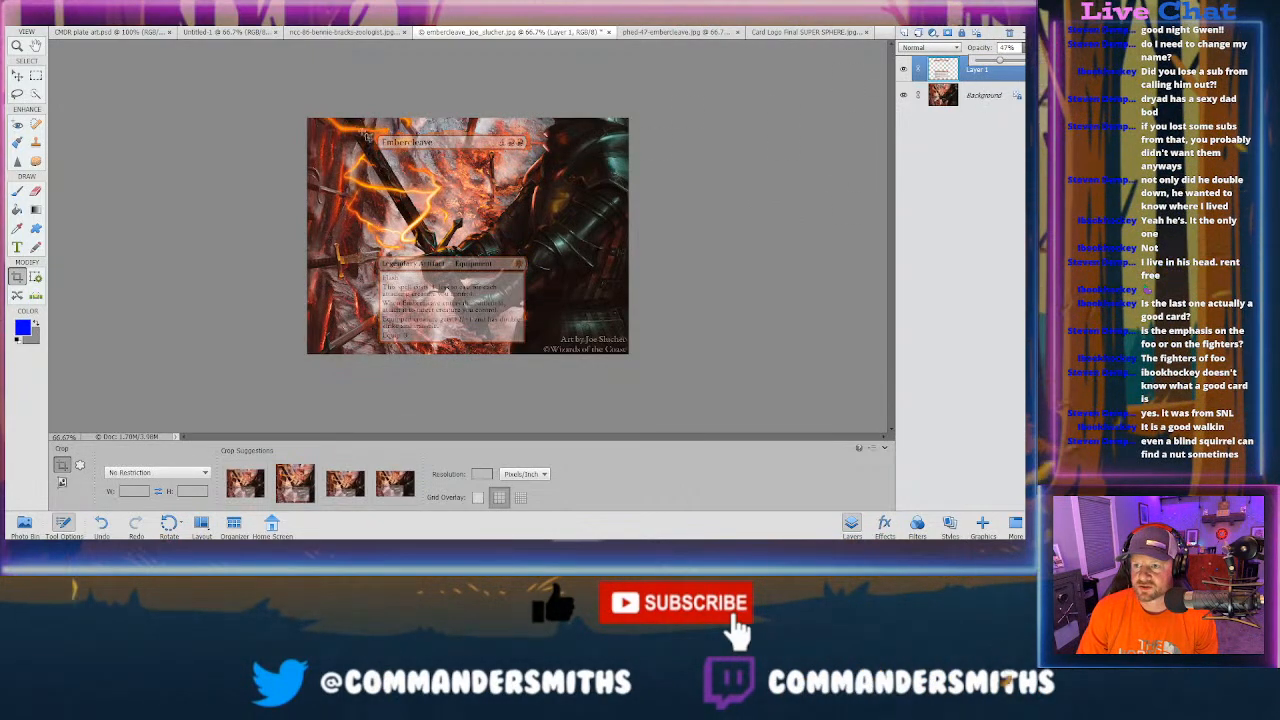
click(17, 76)
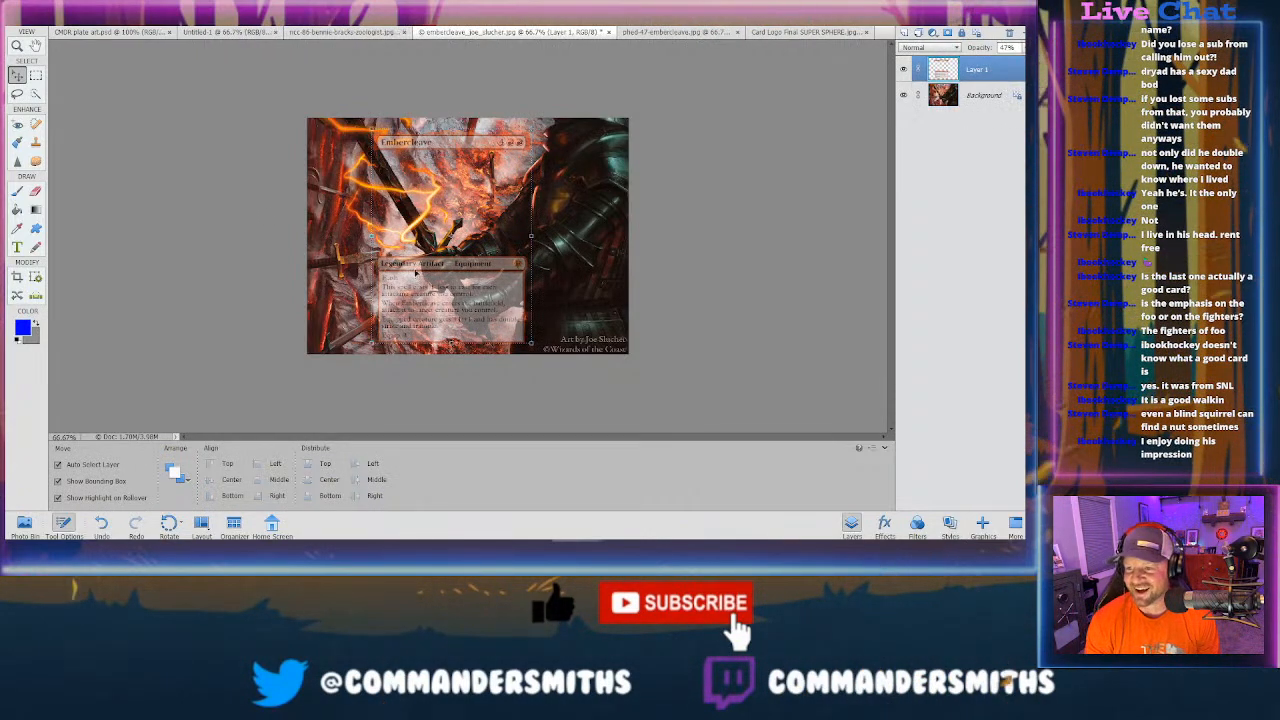
key(Left)
key(Left)
key(Left)
key(Left)
key(Left)
key(Left)
key(Left)
key(Left)
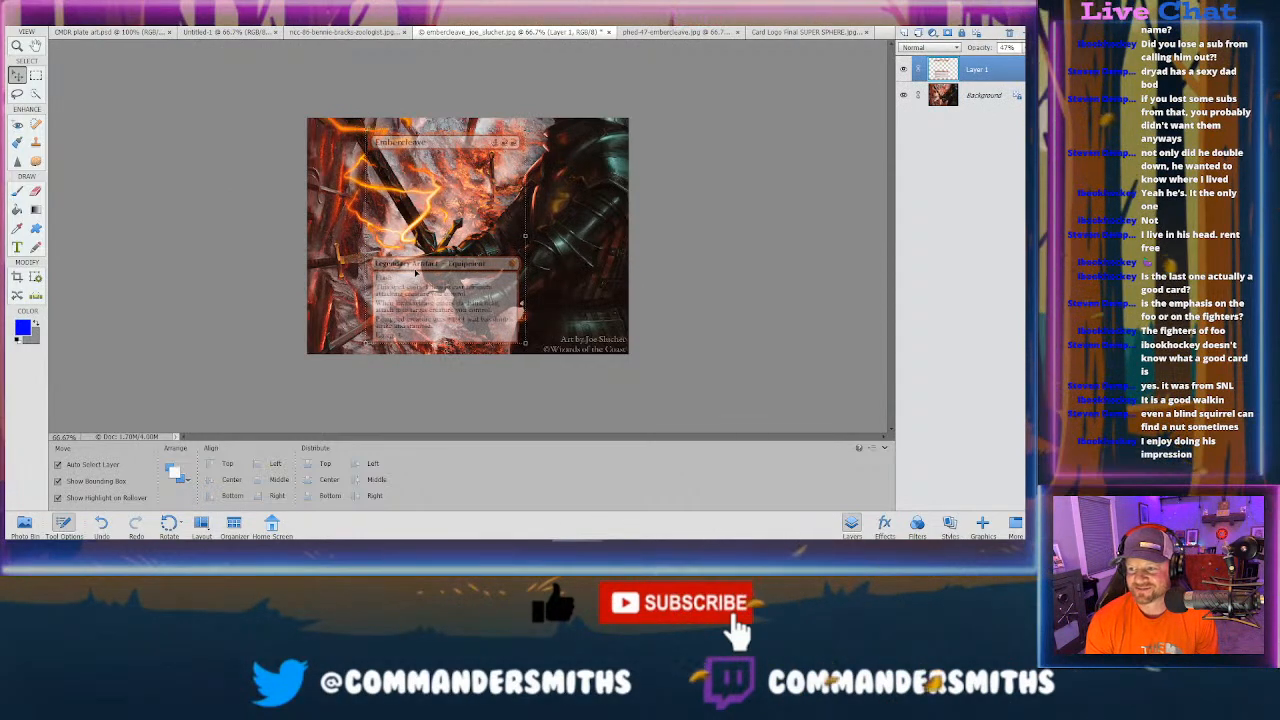
key(Left)
key(Left)
key(Left)
key(Left)
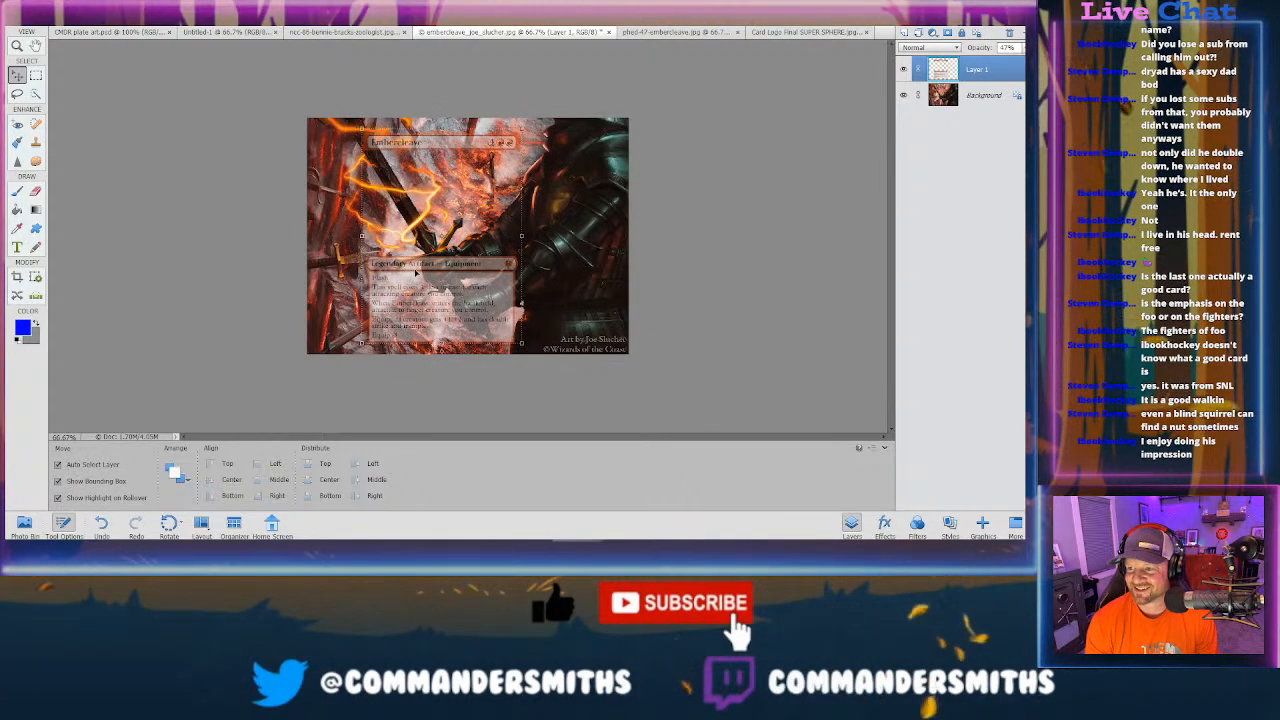
key(Right)
key(Right)
key(Right)
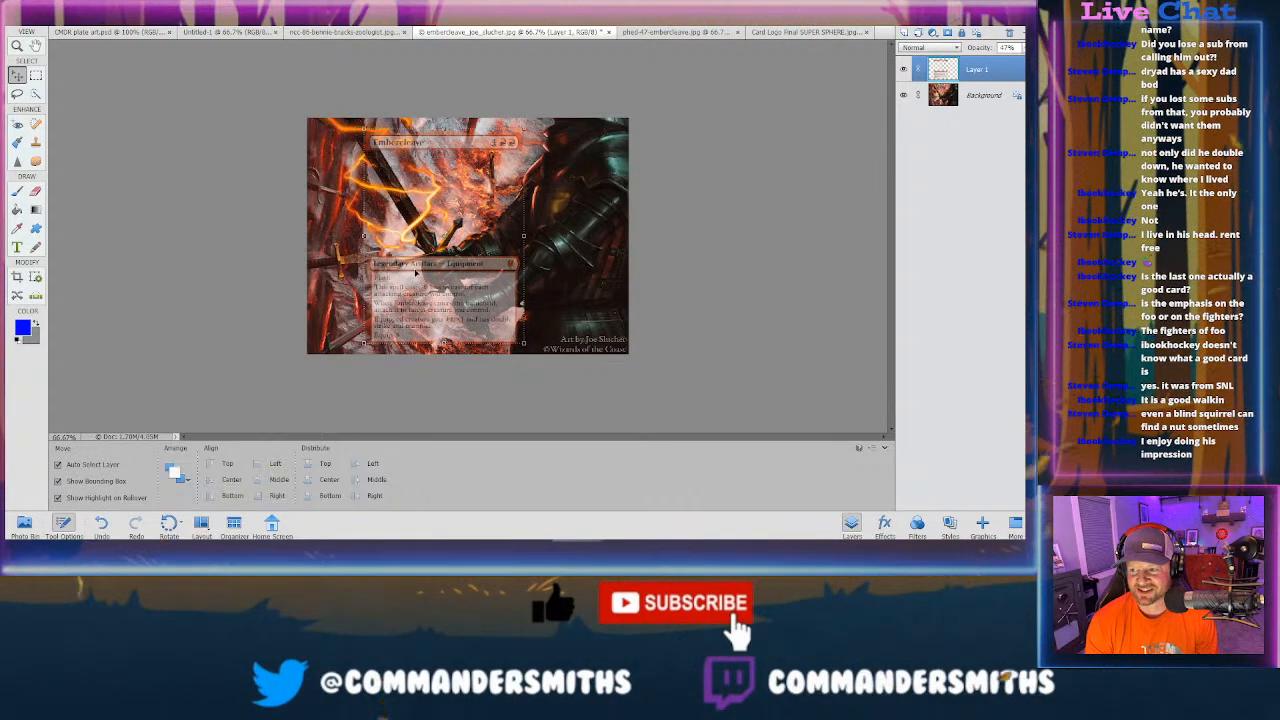
key(Left)
key(Left)
key(Left)
key(Left)
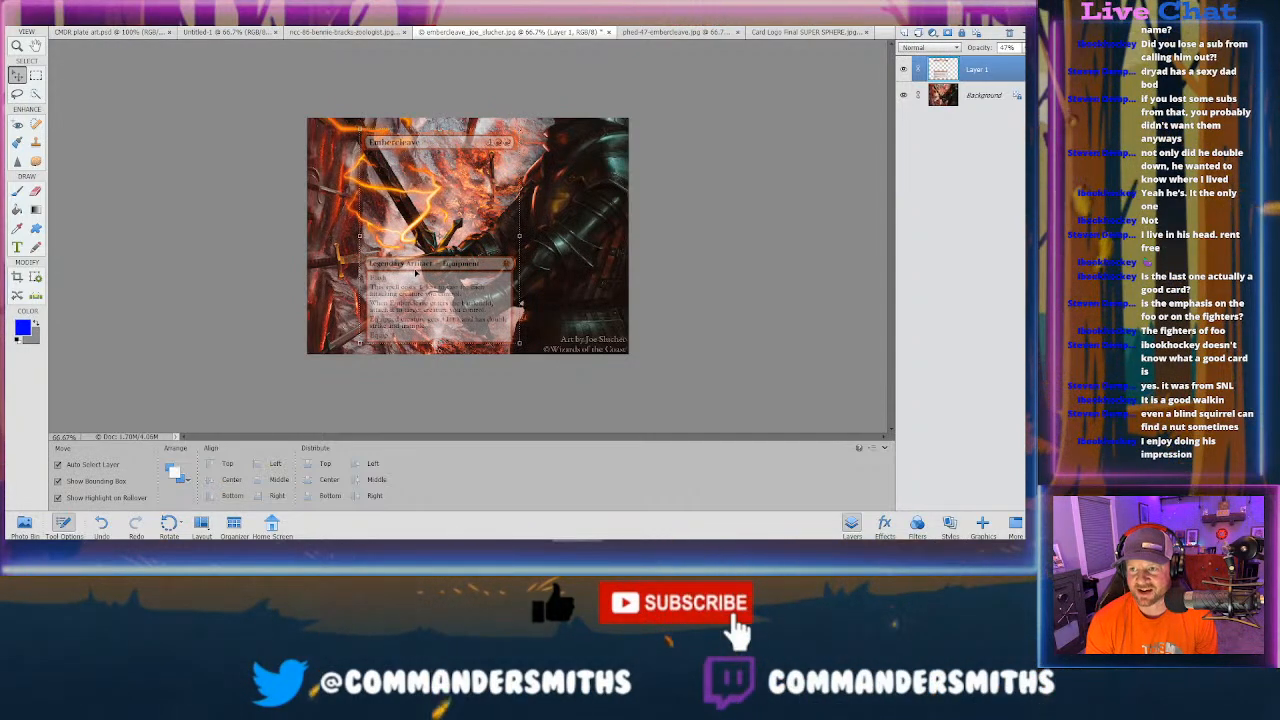
key(Left)
key(Left)
key(Left)
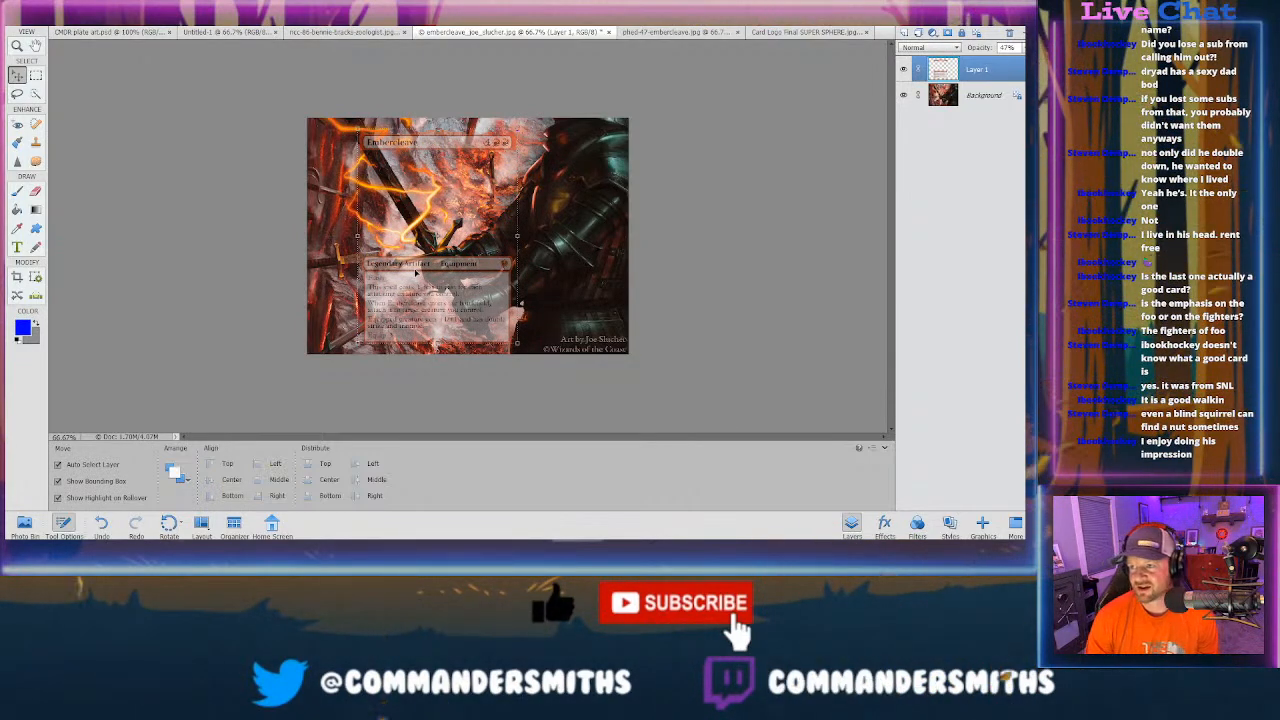
Step: Move the semi-transparent frame further left so that the sword lies between its title bar and type line
click(527, 130)
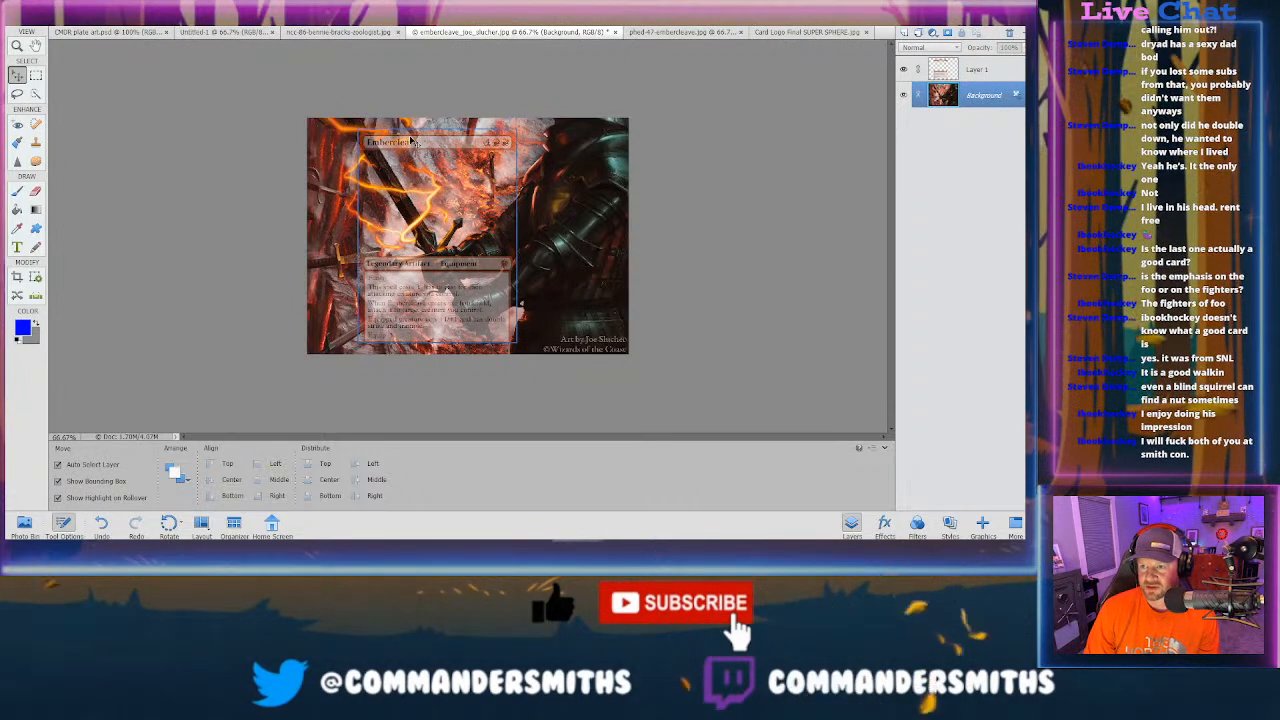
drag(470, 273, 447, 268)
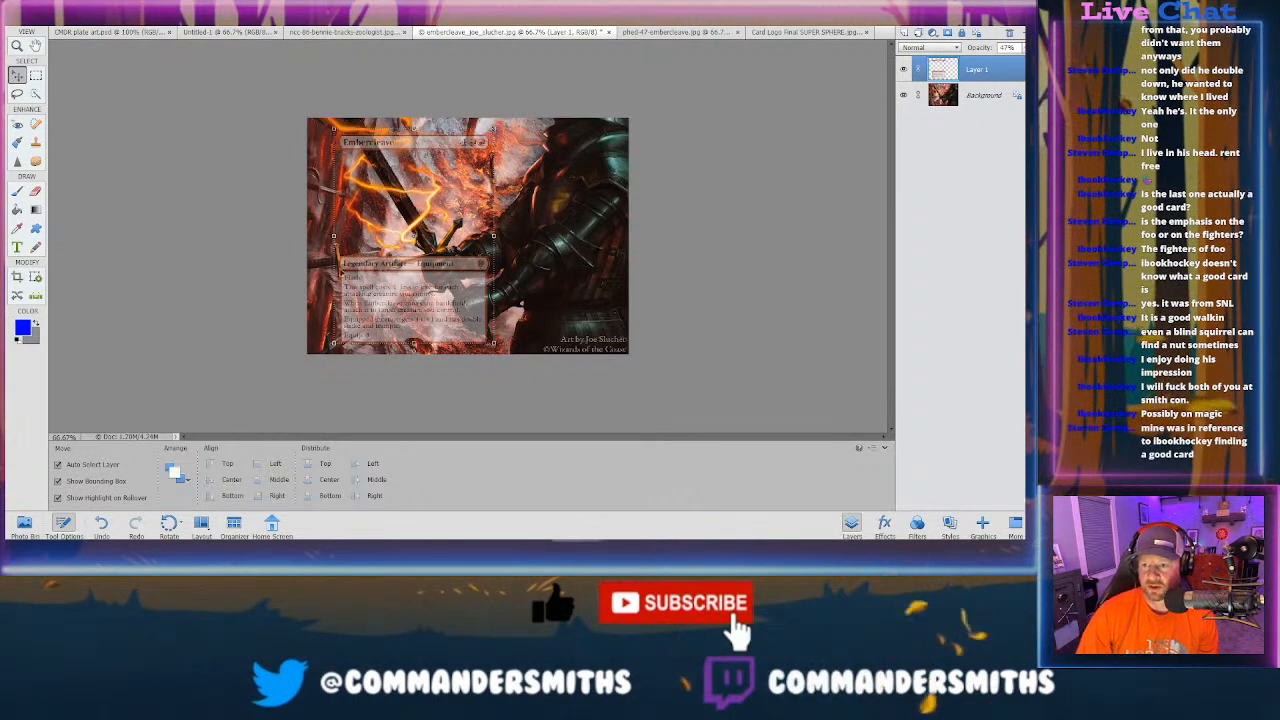
drag(361, 267, 365, 266)
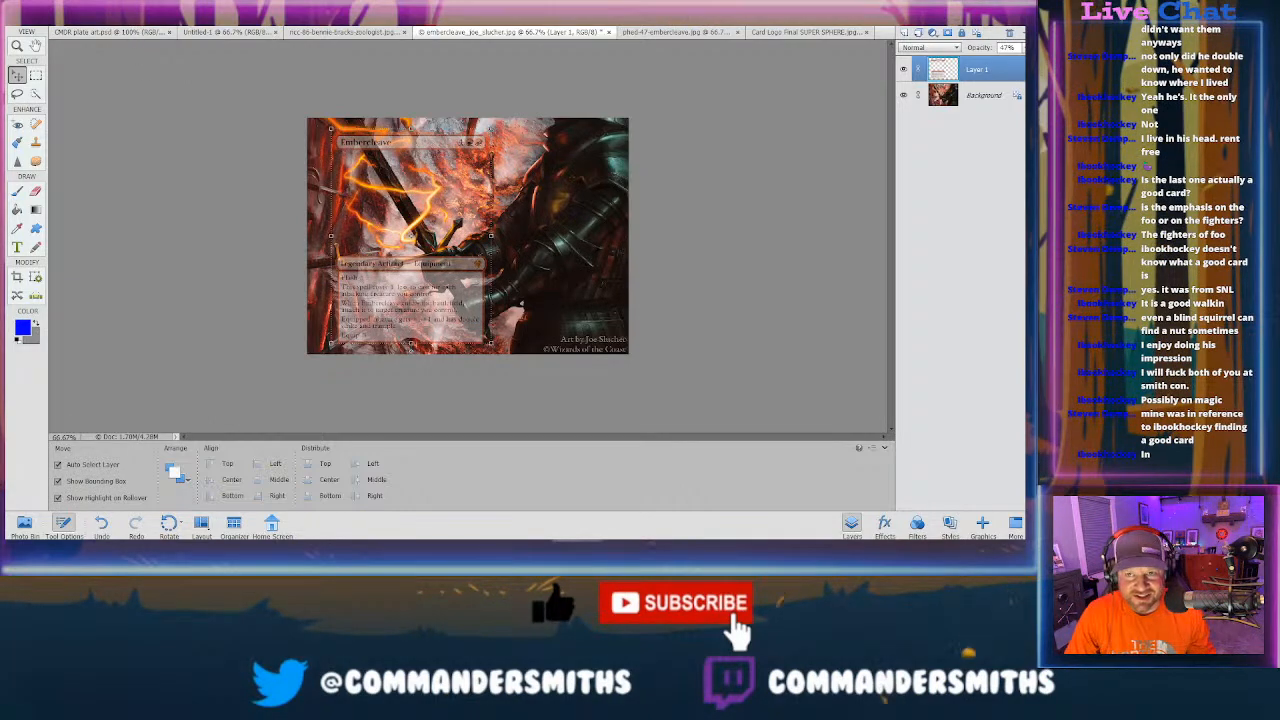
Step: Crop the artwork to a portrait card area around the Embercleave frame, keeping the full height and a margin at both sides
click(84, 5)
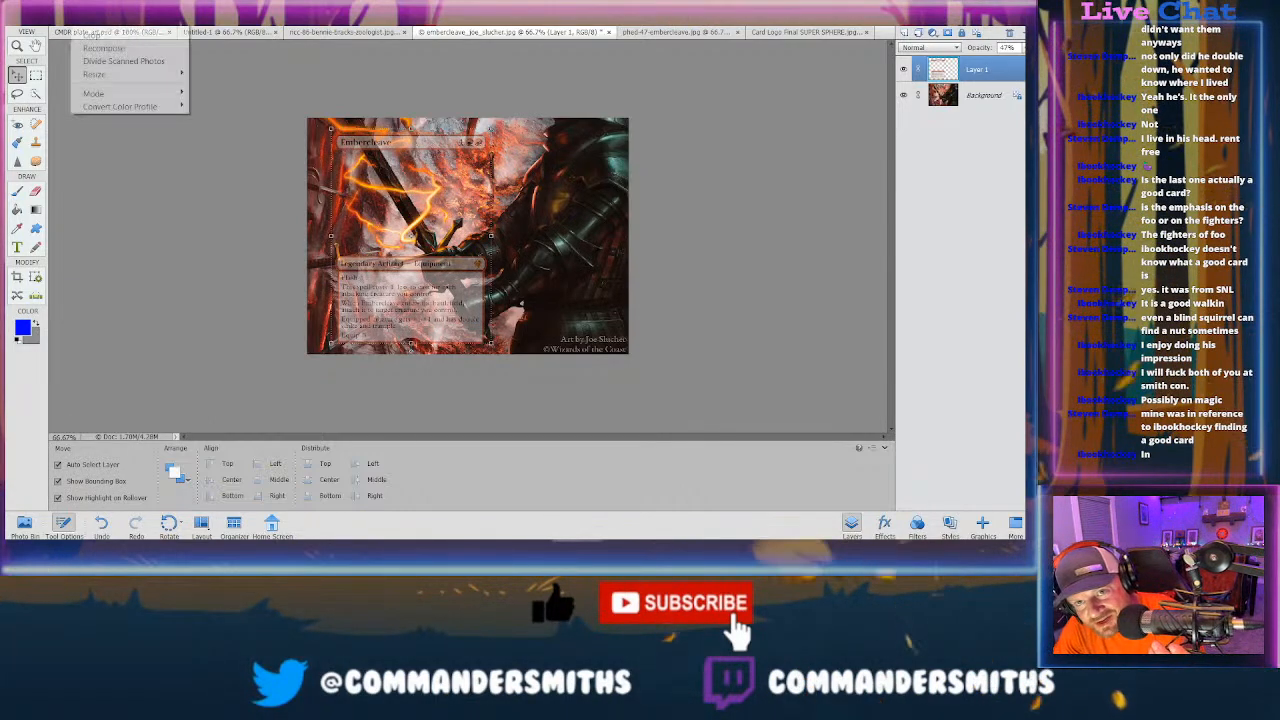
click(95, 37)
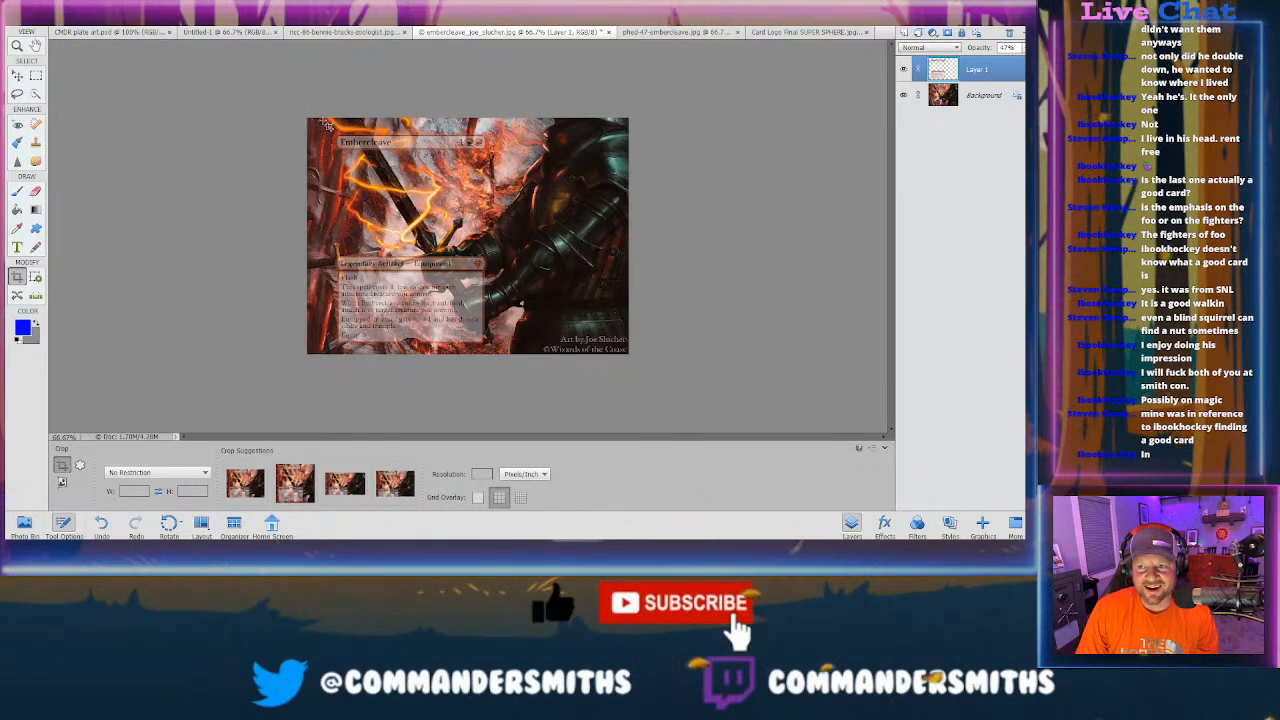
drag(418, 270, 509, 365)
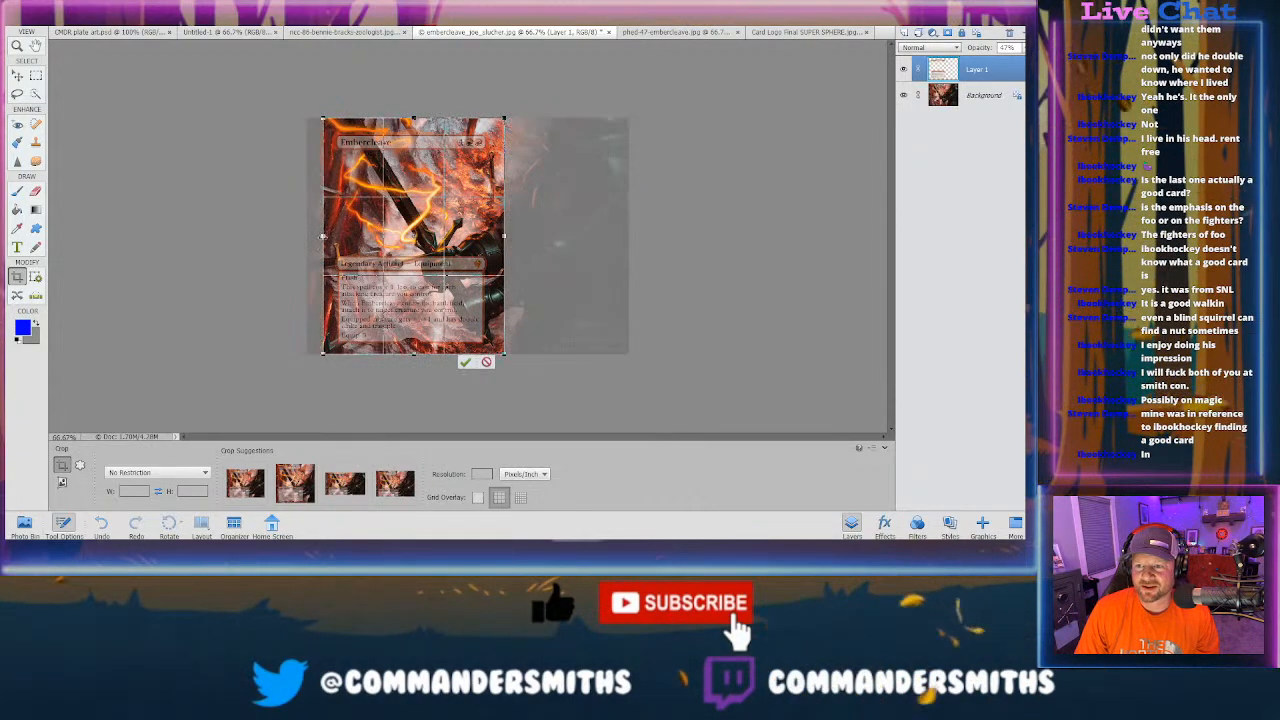
drag(323, 237, 320, 237)
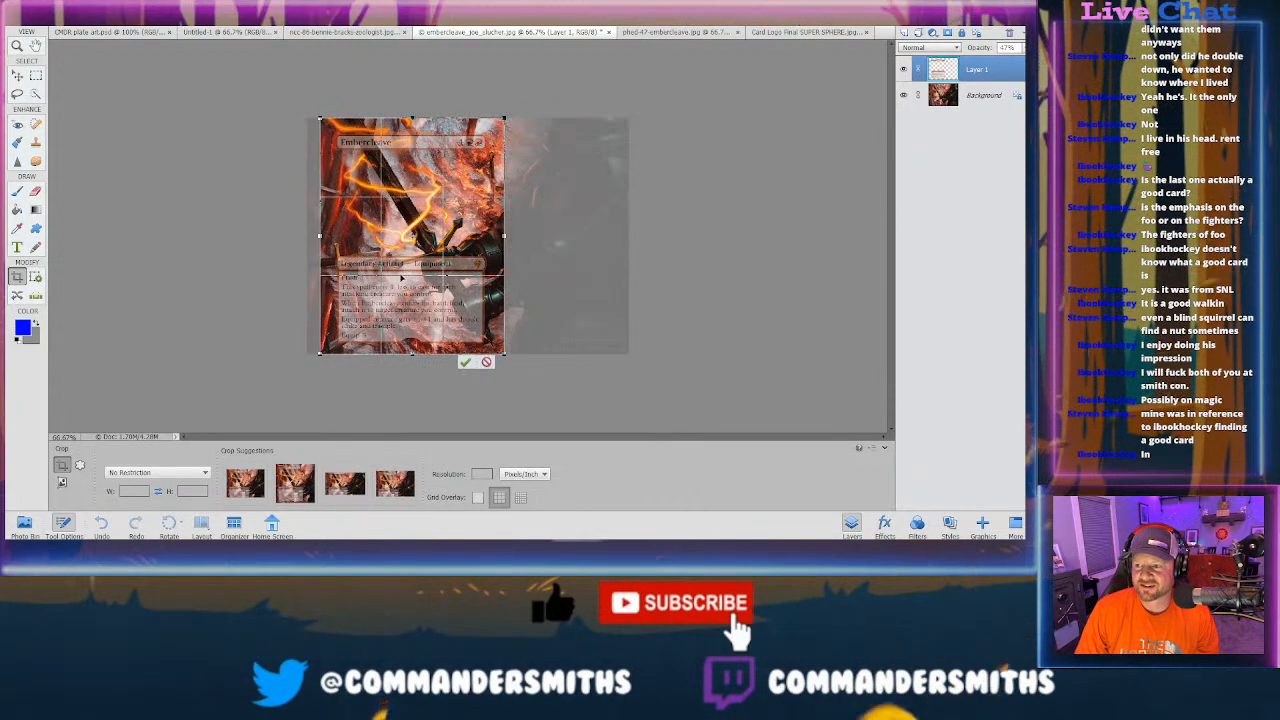
click(465, 362)
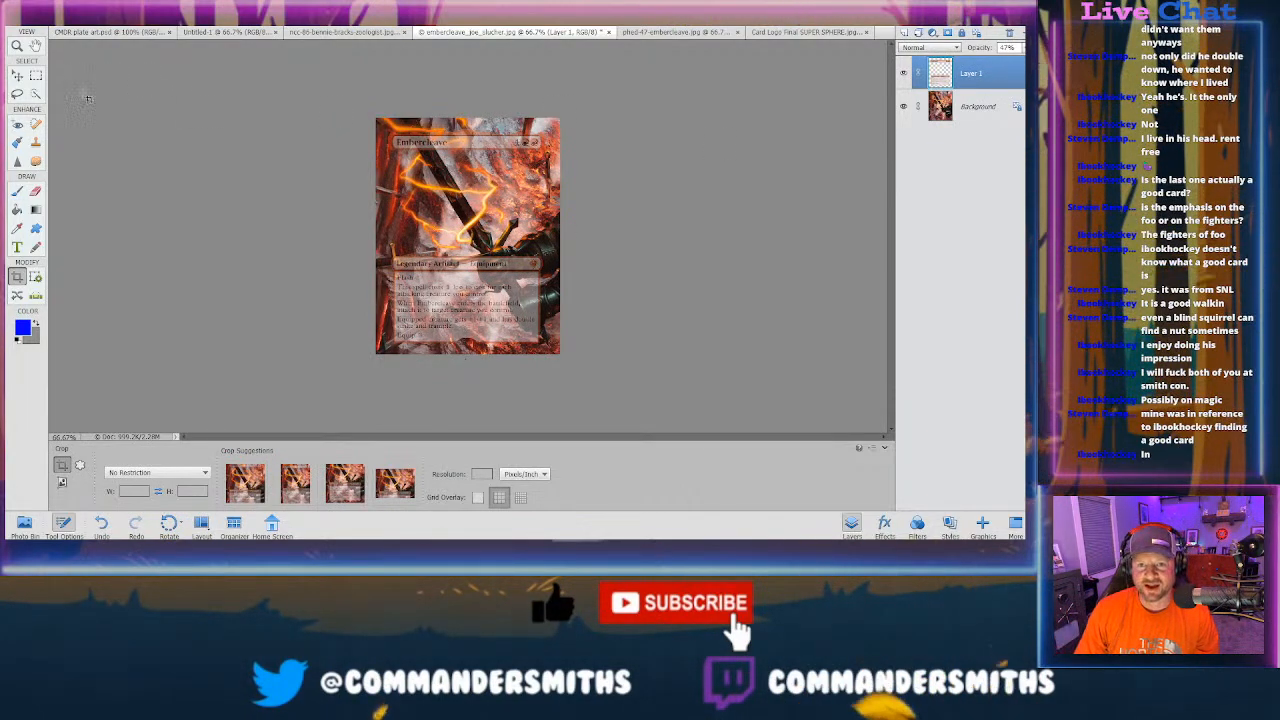
Step: Clone the sword blade from the Background artwork onto Layer 1 so it crosses the Embercleave title bar, using a 30 px Clone Stamp
click(36, 142)
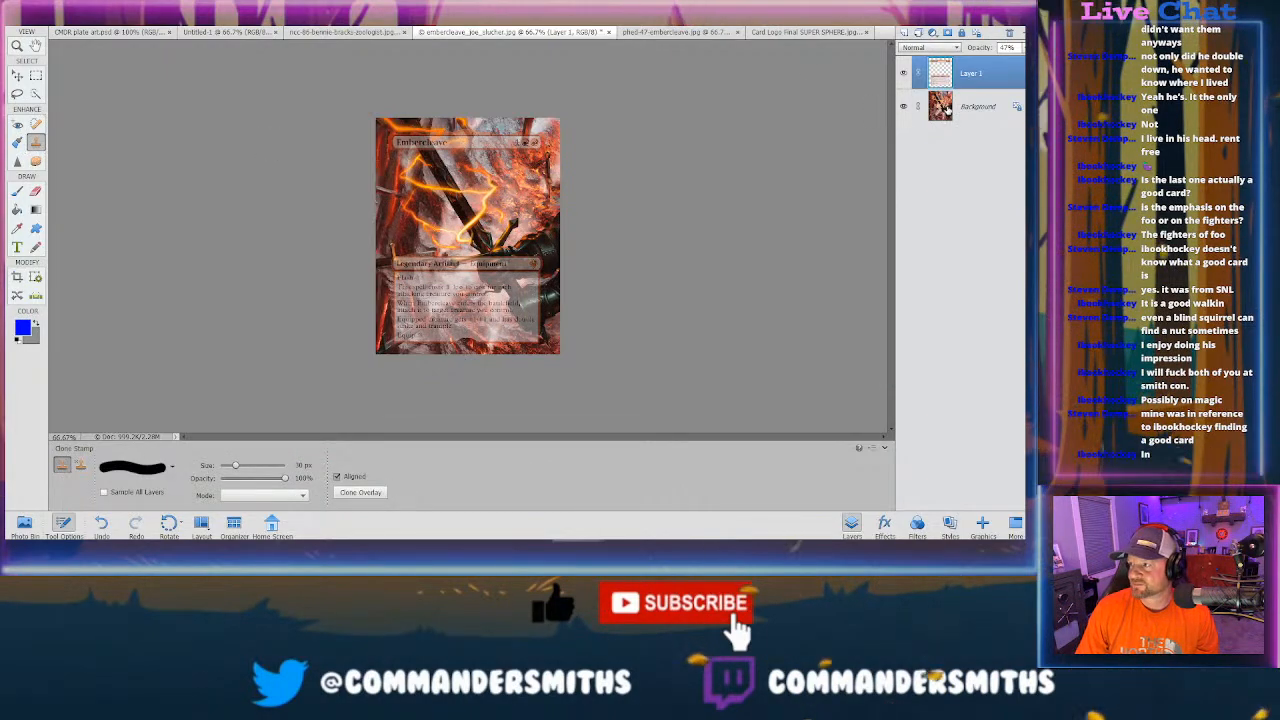
click(978, 106)
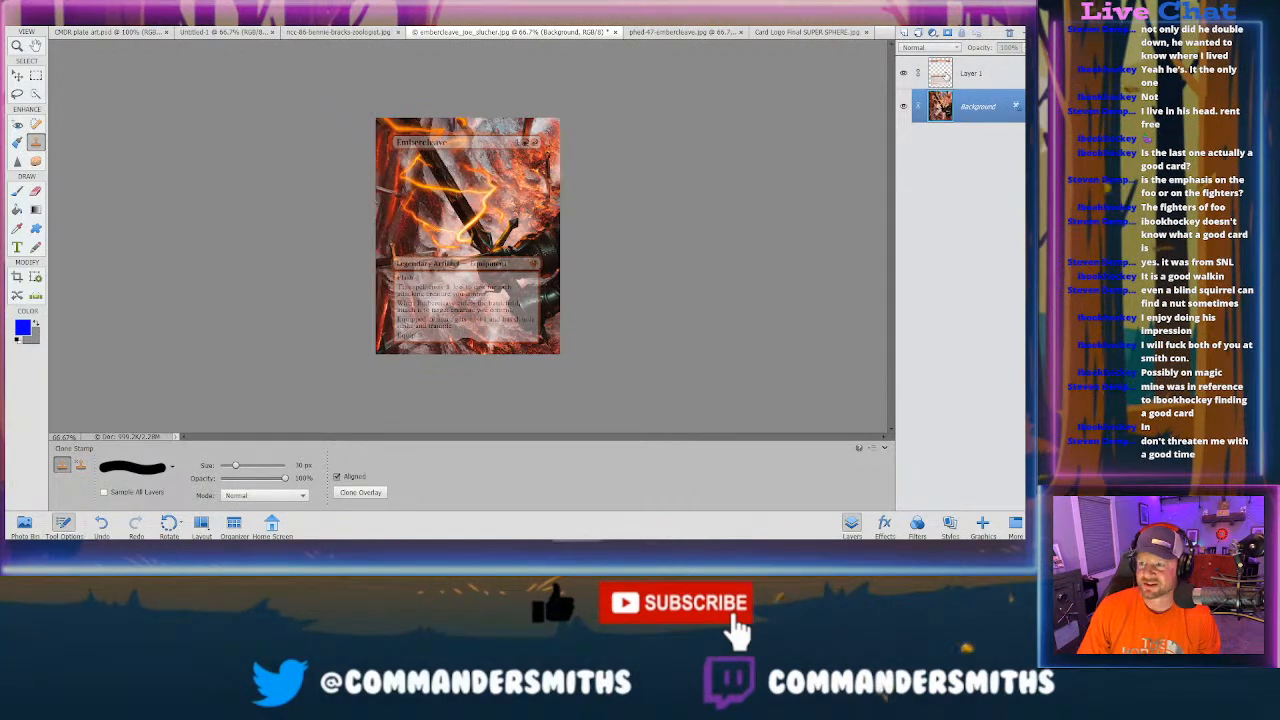
click(946, 76)
key(ctrl+equal)
key(ctrl+equal)
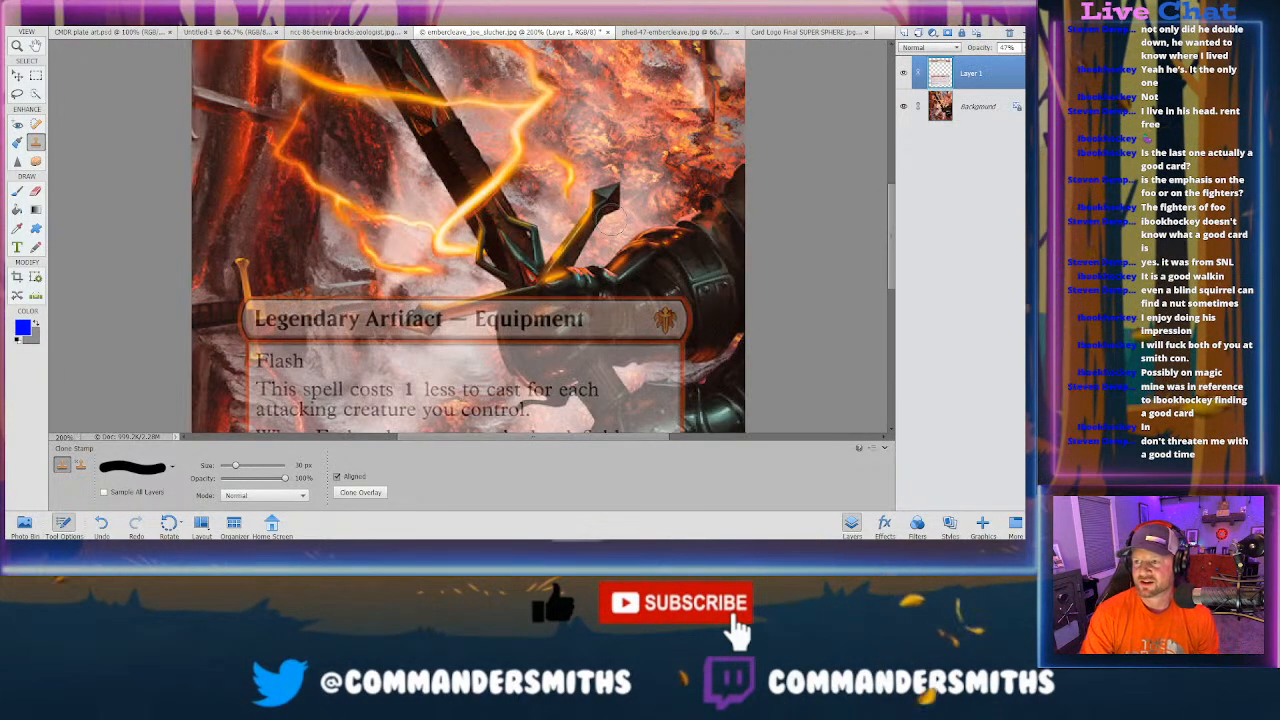
scroll(460, 224, up, 3)
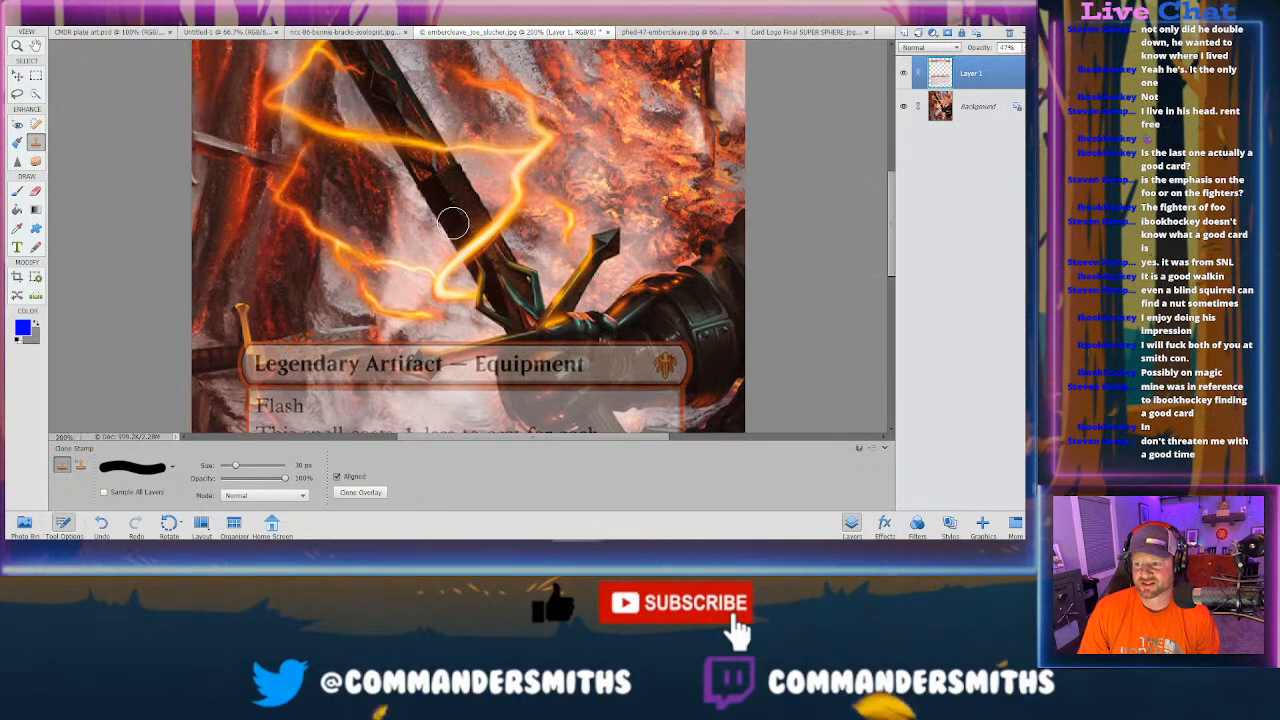
scroll(453, 223, down, 5)
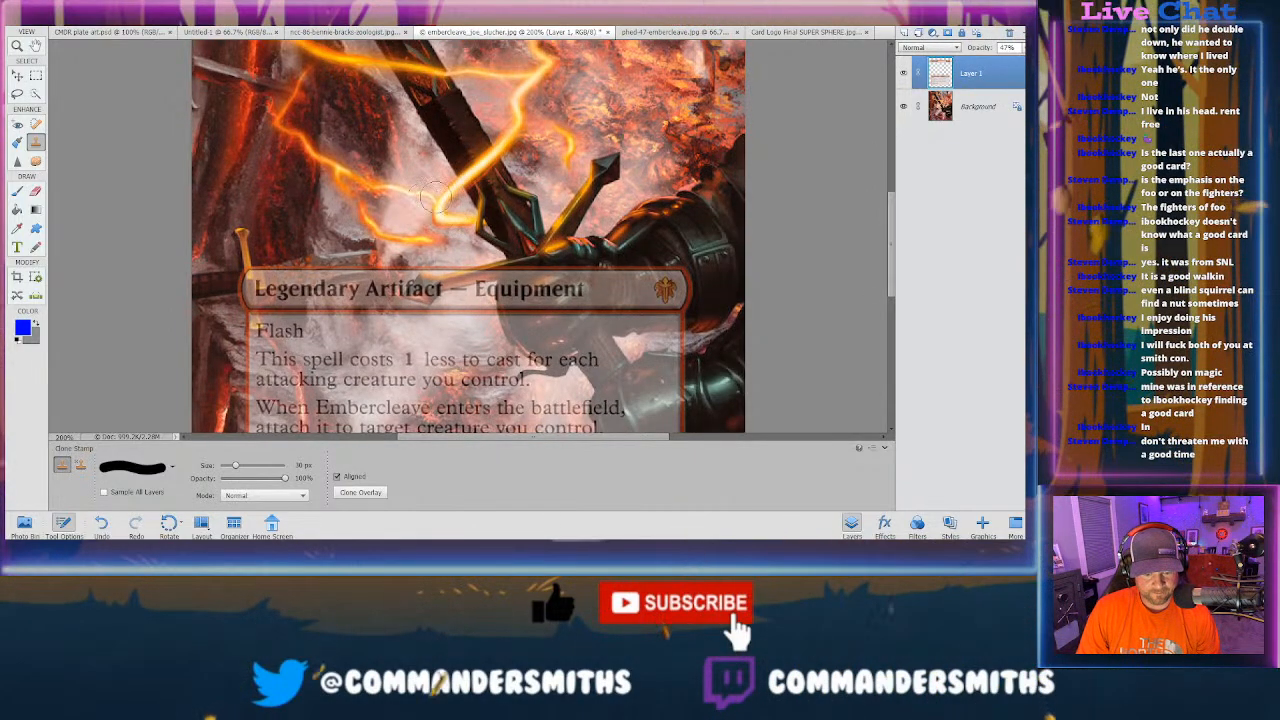
scroll(405, 185, up, 5)
scroll(334, 146, up, 3)
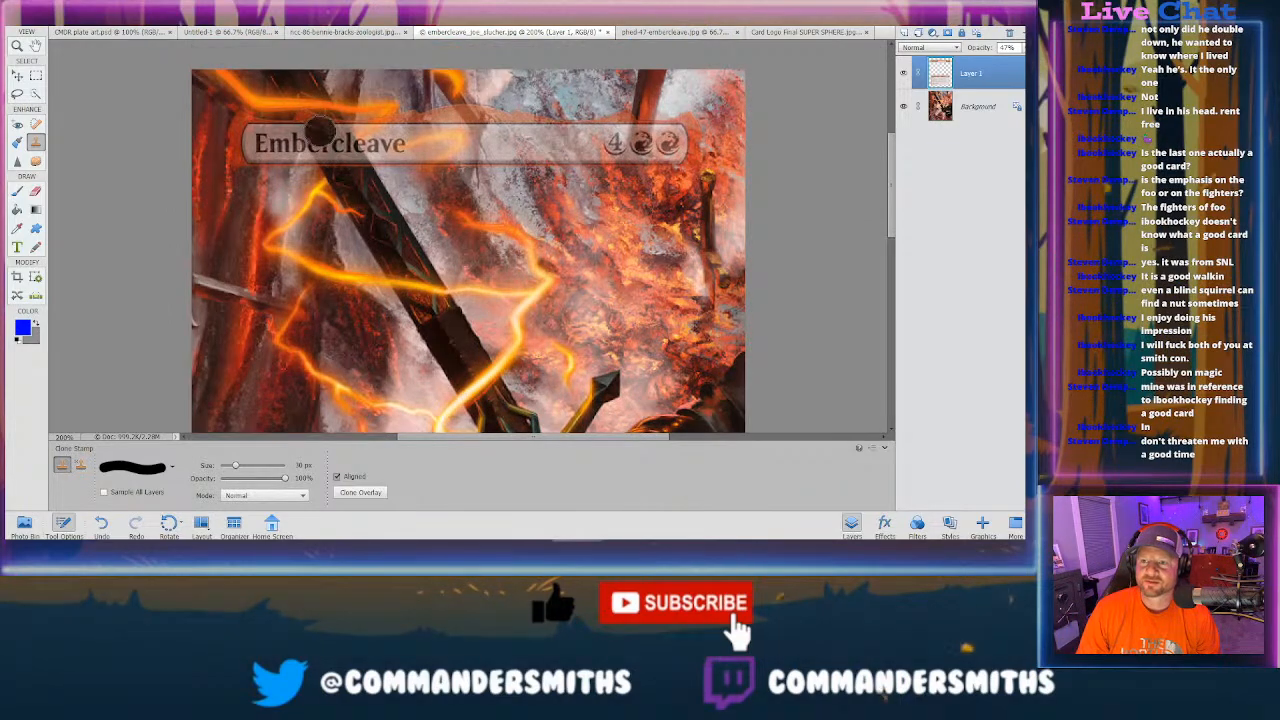
mouse_move(323, 132)
mouse_down()
mouse_move(334, 149)
mouse_move(323, 134)
mouse_up()
click(318, 133)
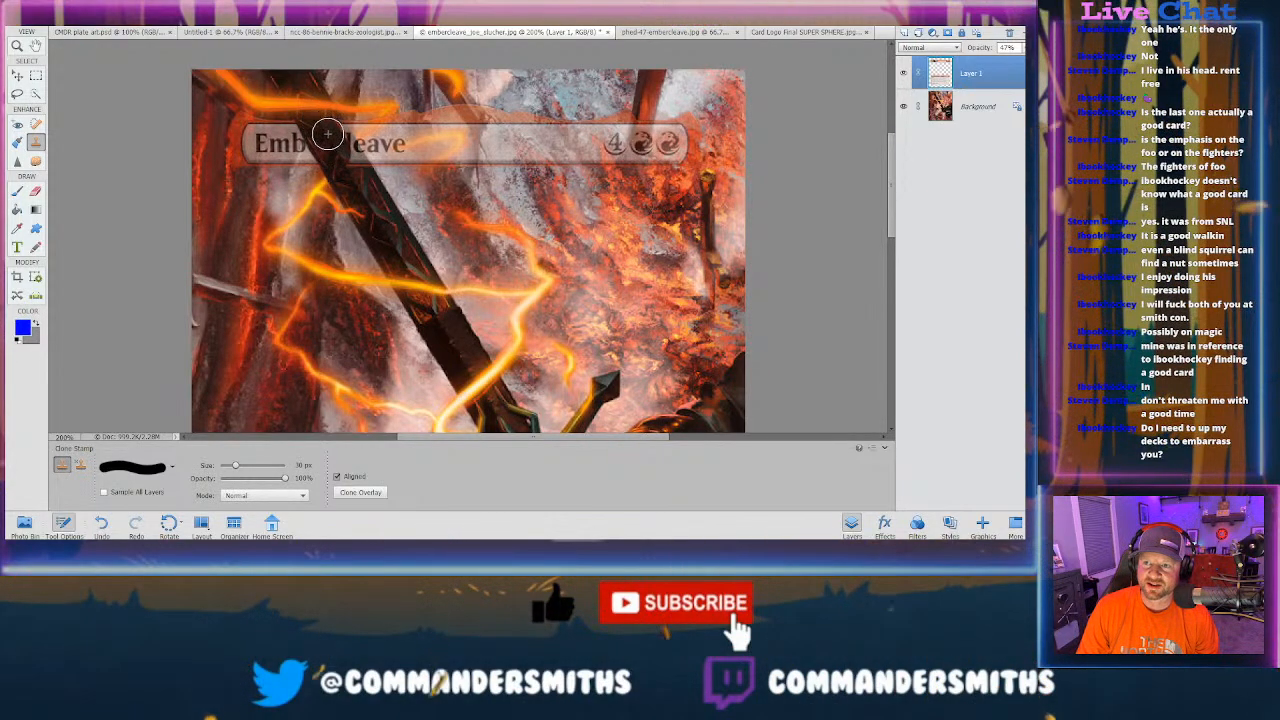
drag(330, 131, 336, 140)
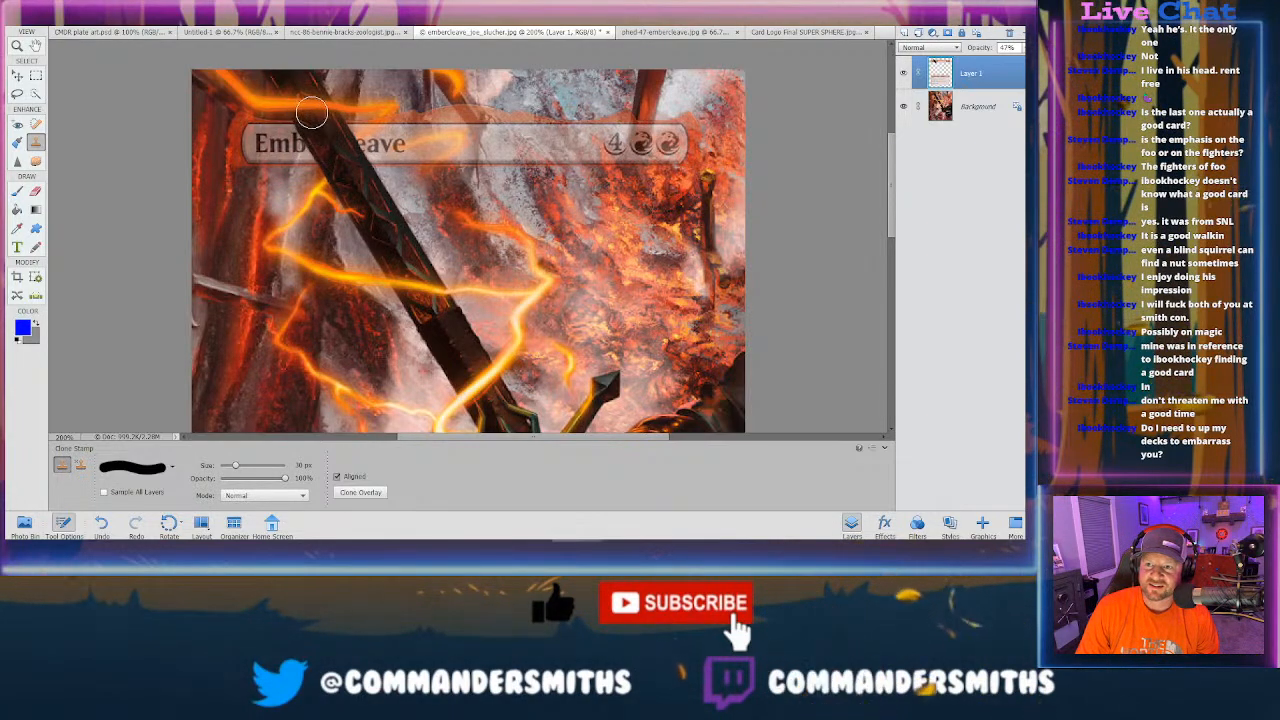
Step: Try to clone the lightning over the end of the card title, and undo the stroke
key(ctrl+z)
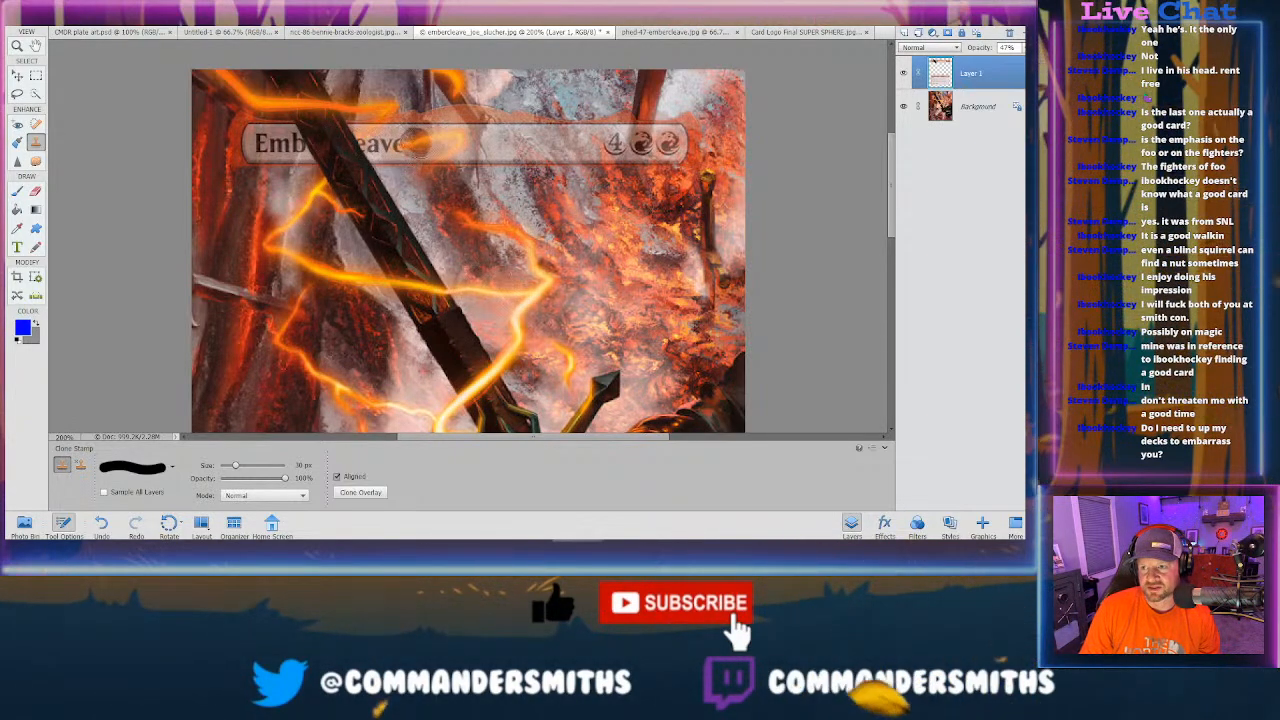
drag(450, 143, 396, 145)
key(ctrl+z)
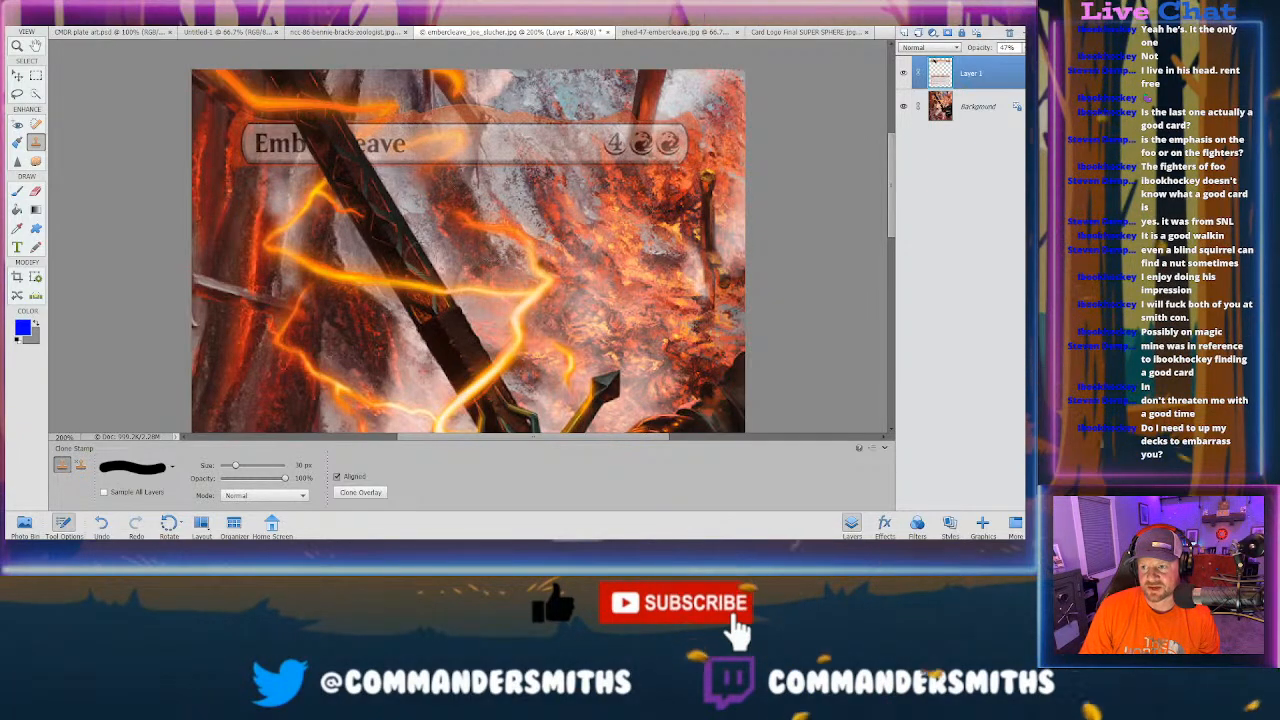
Step: Reduce the Clone Stamp brush to 15 px and clone the small dark blade tip over the title bar's upper edge
scroll(389, 225, up, 2)
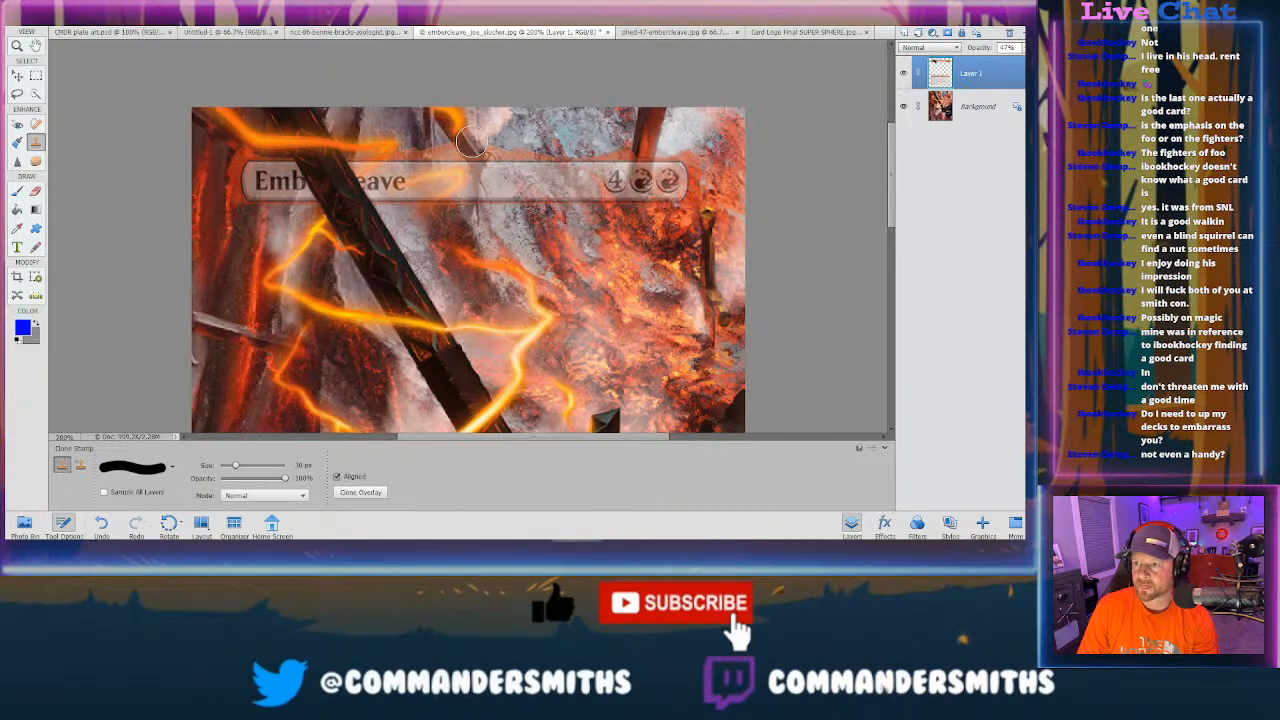
key(bracketleft)
key(bracketleft)
key(bracketleft)
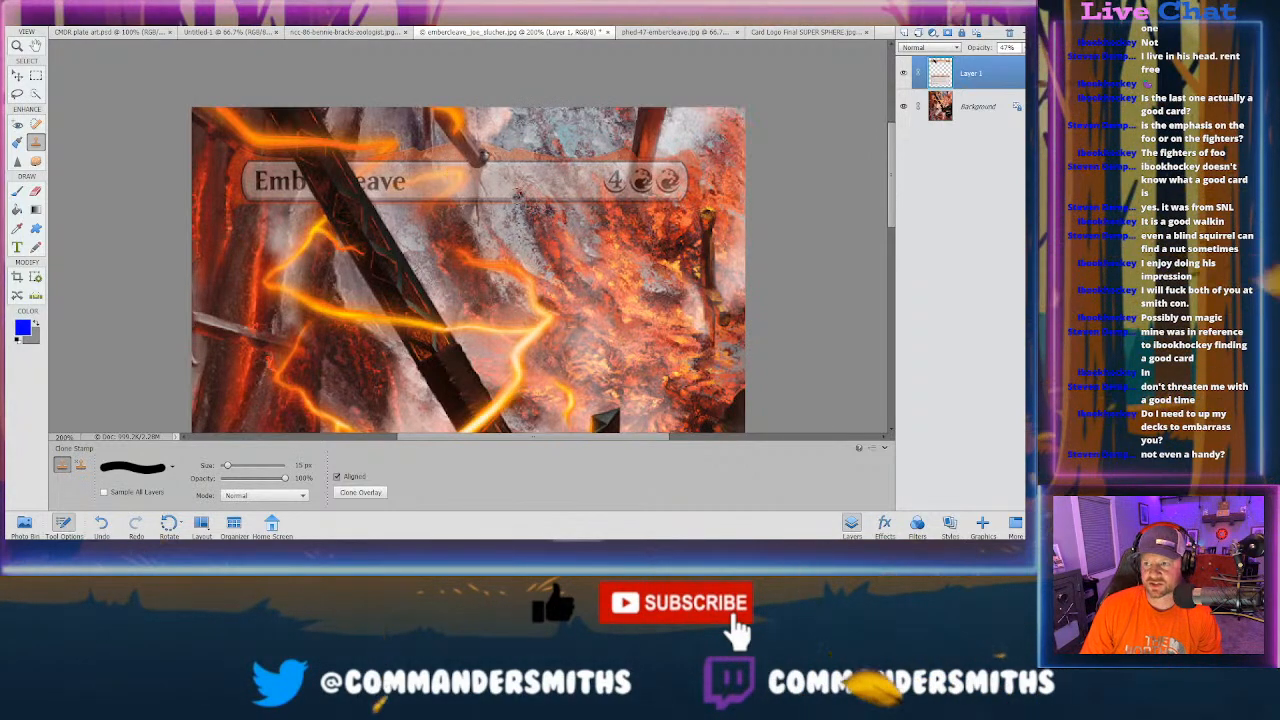
Step: Raise the frame layer's opacity to 64% and check the whole card
click(1021, 48)
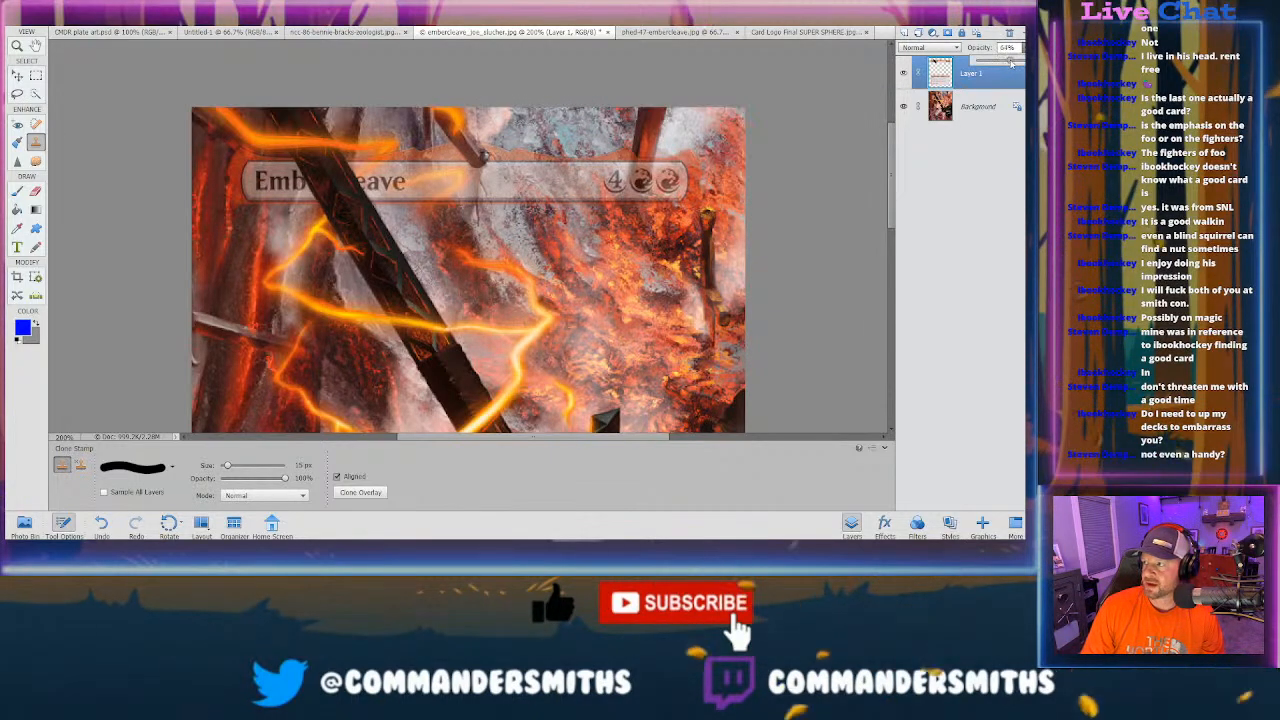
drag(1003, 64, 1012, 62)
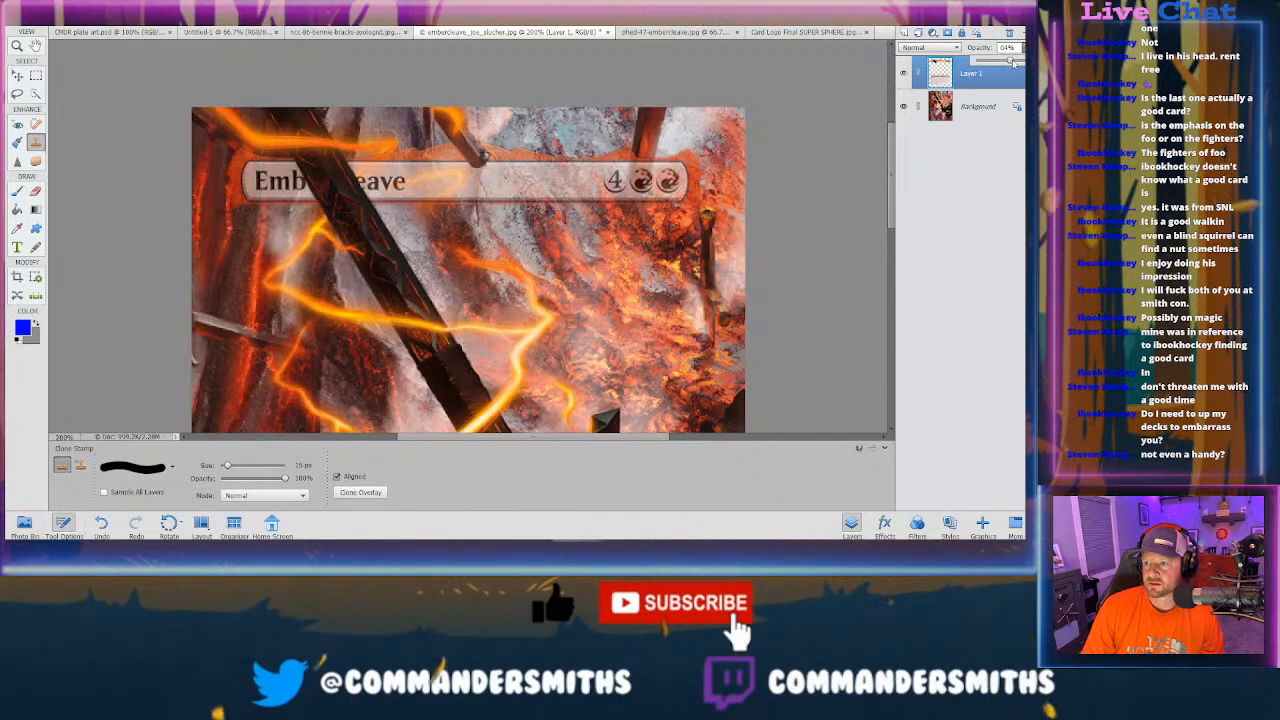
key(ctrl+minus)
key(ctrl+minus)
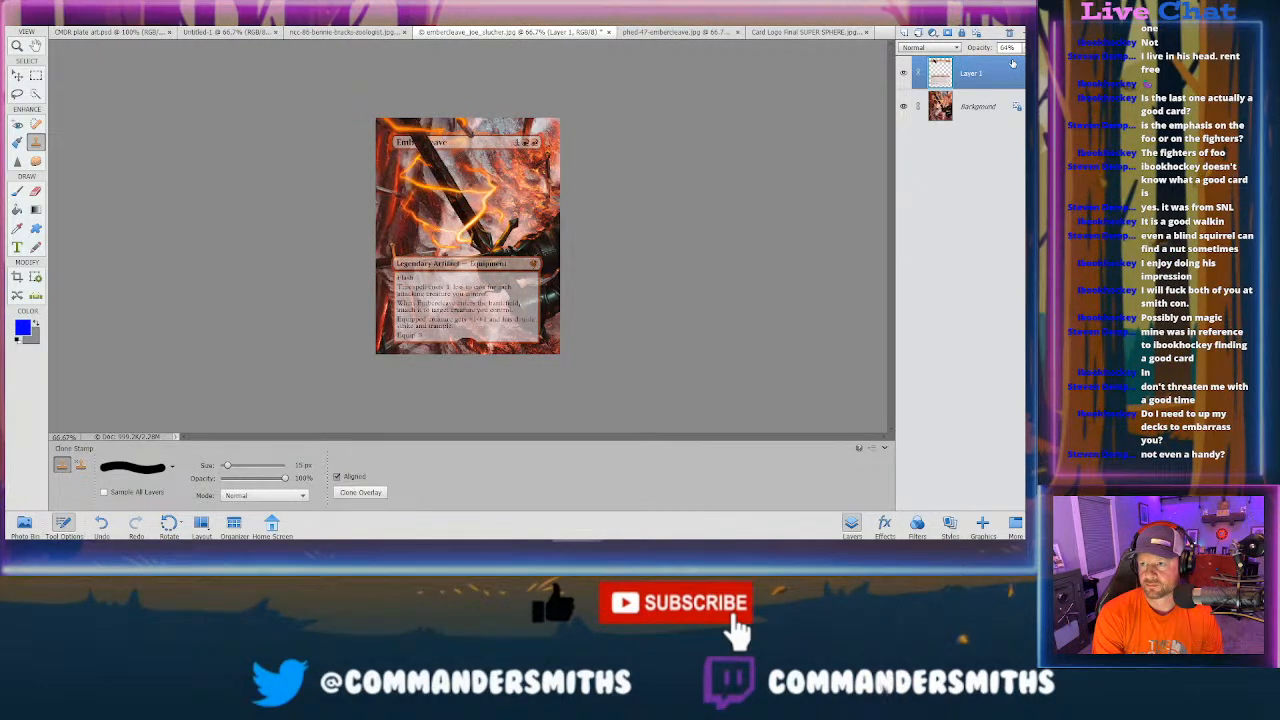
Step: Clone the sword's golden crossguard over the Legendary Artifact type line with the 15 px brush
key(ctrl+plus)
key(ctrl+plus)
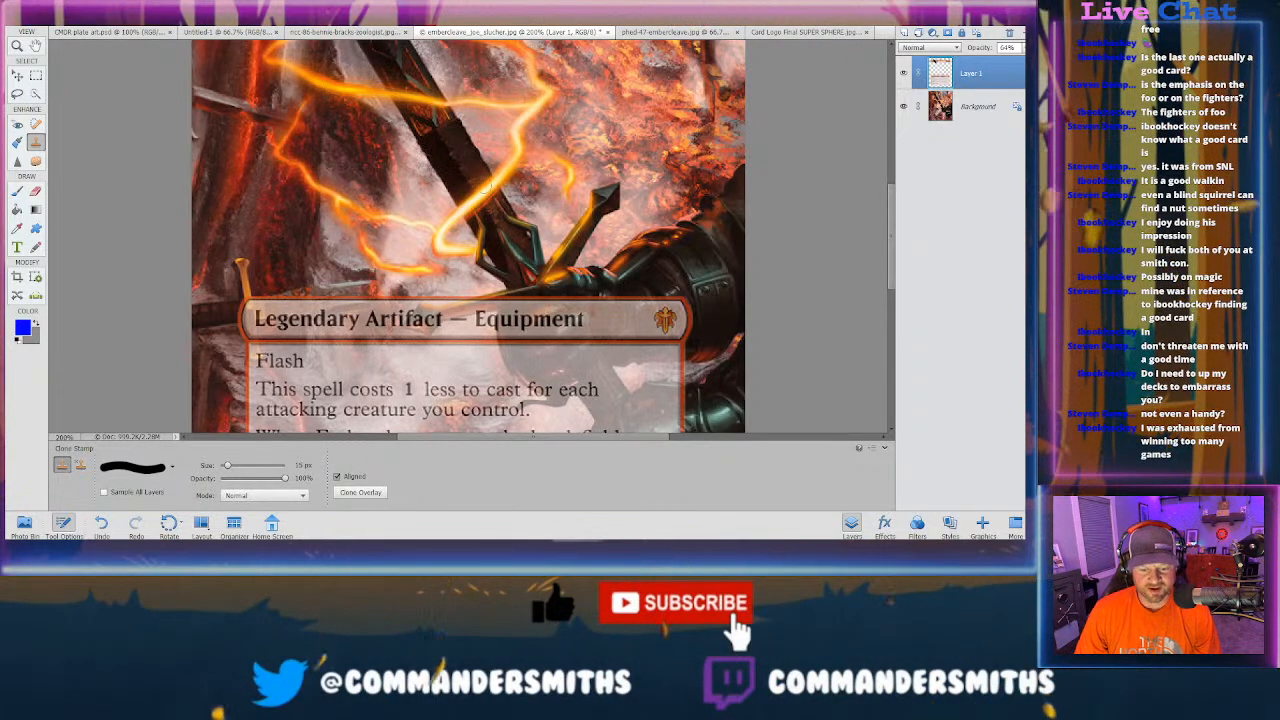
scroll(867, 268, up, 5)
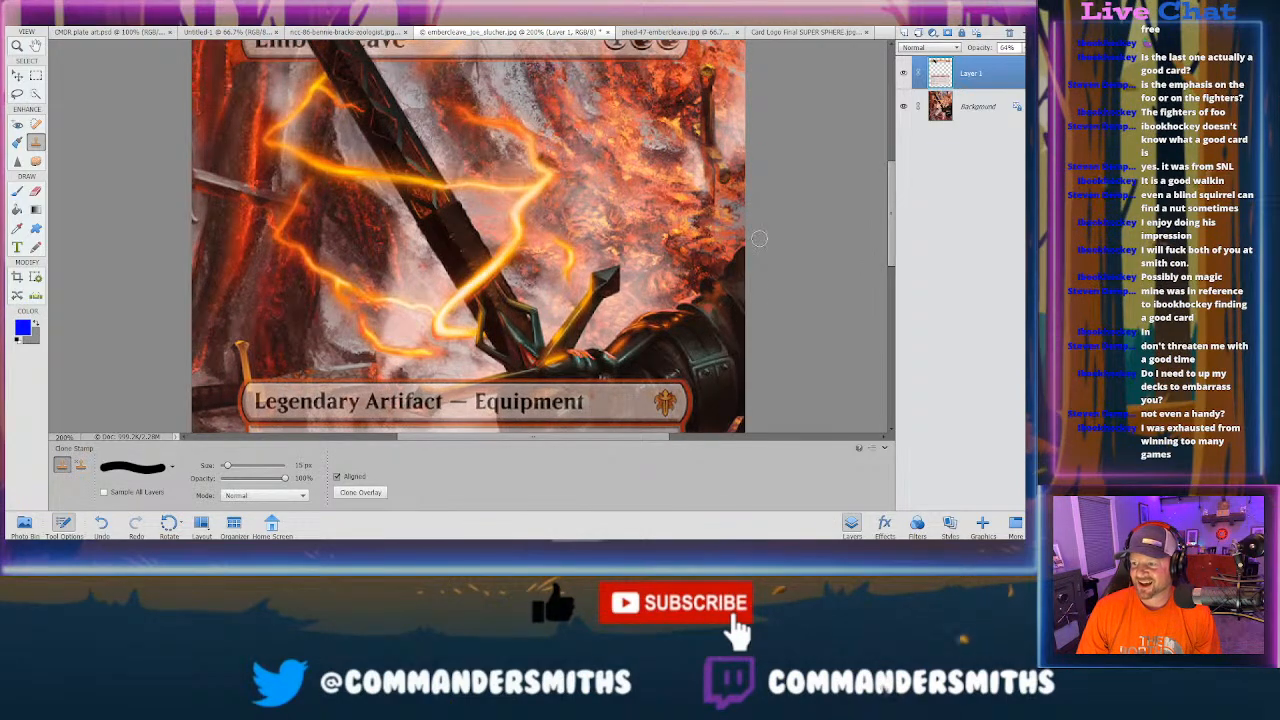
scroll(889, 190, up, 3)
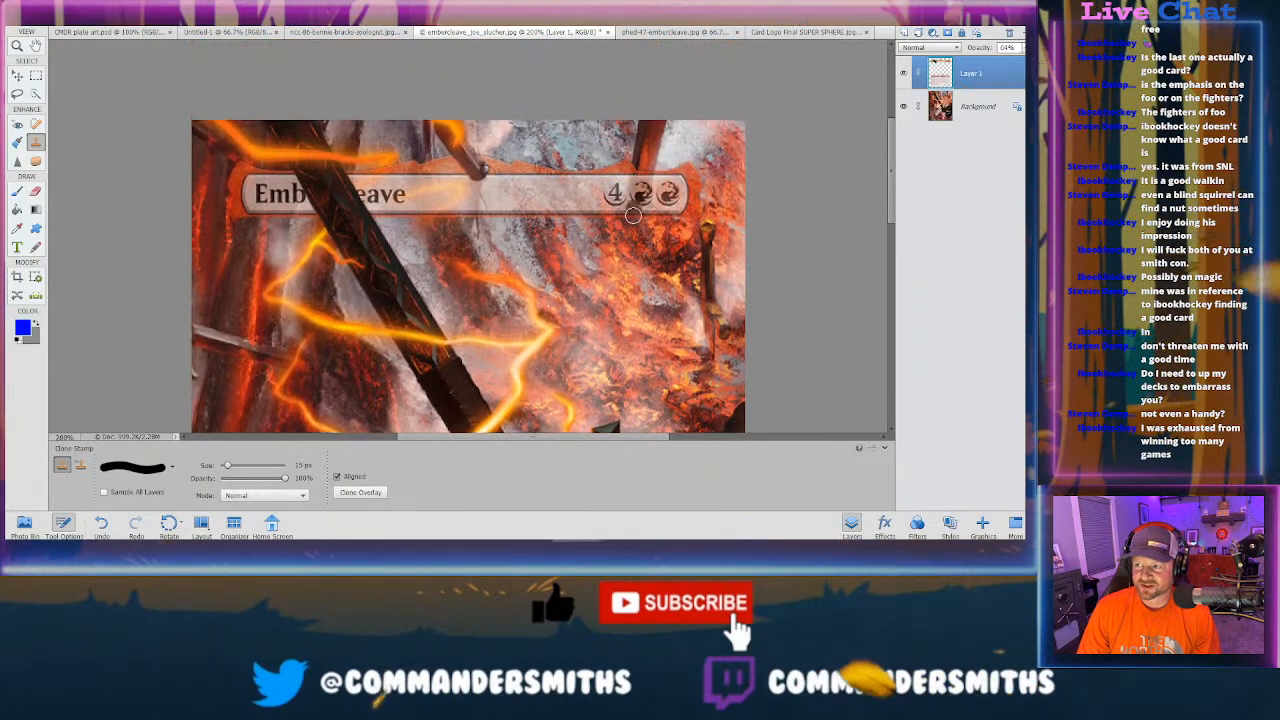
scroll(467, 276, down, 3)
scroll(496, 287, down, 5)
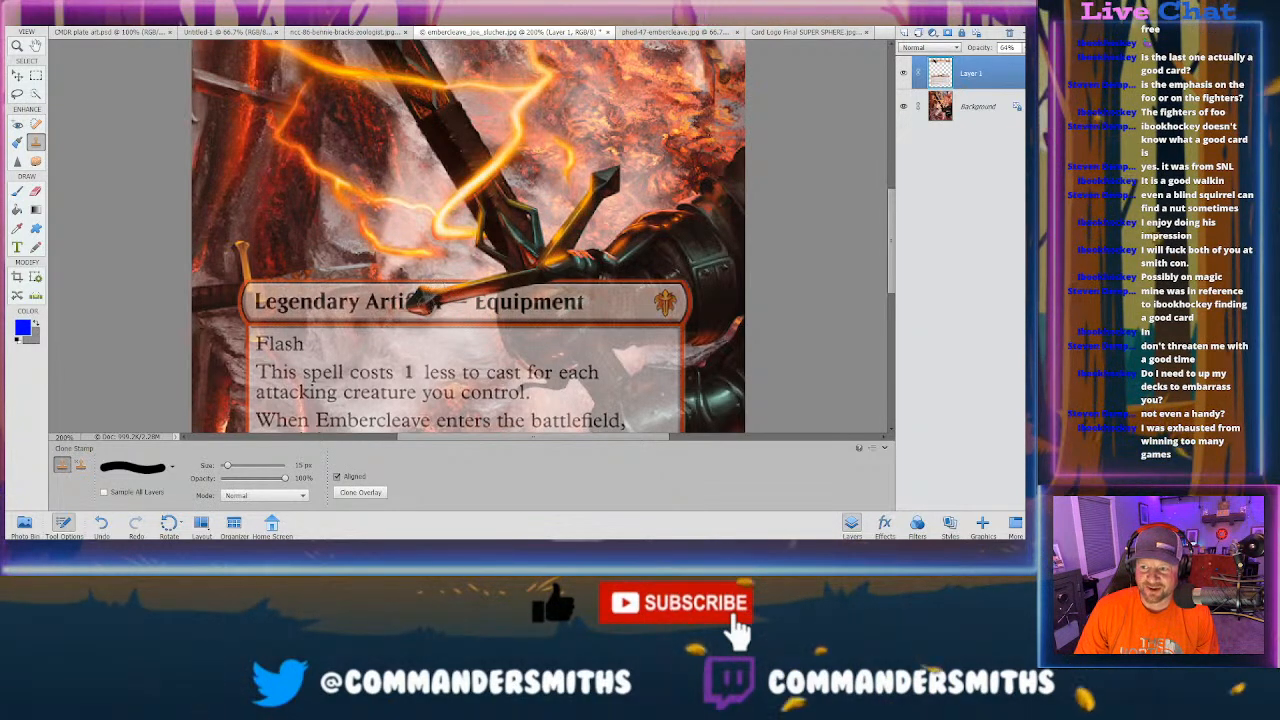
Step: Refine the edges of the crossguard tip on the type line with the Clone Stamp reduced to 7 px and 4 px
key(bracketleft)
key(bracketleft)
key(bracketleft)
key(bracketleft)
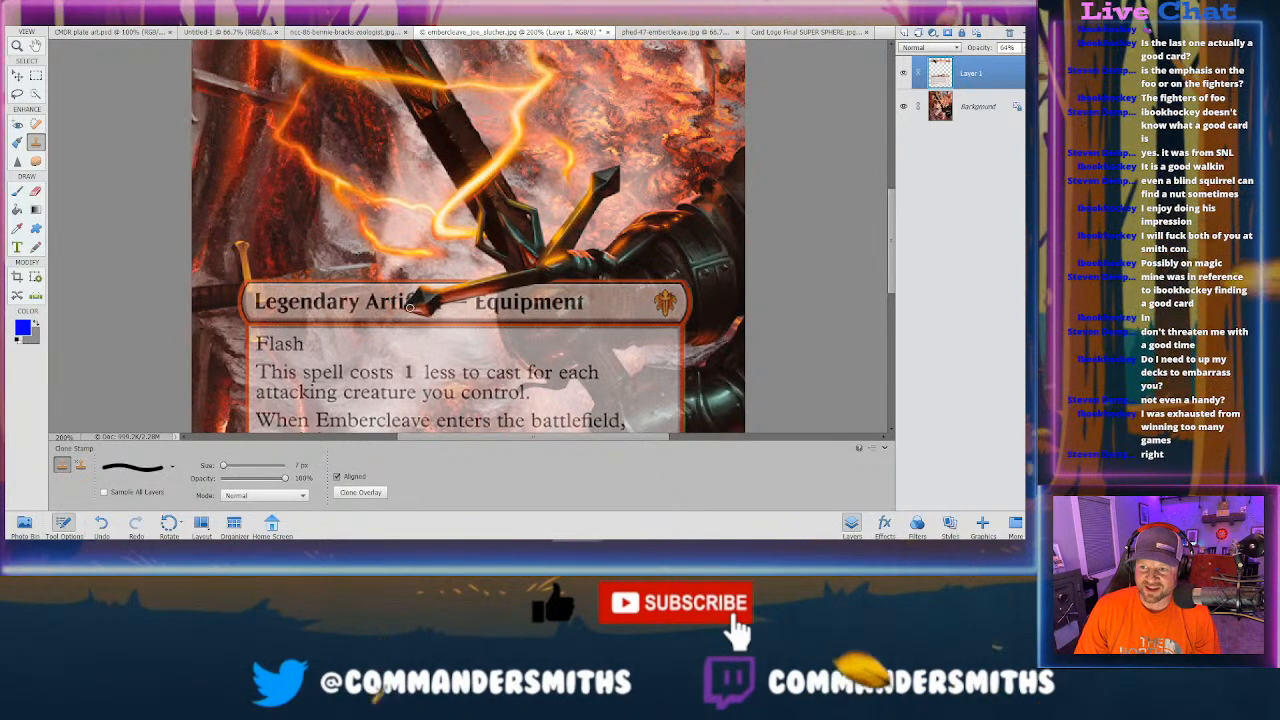
key(bracketleft)
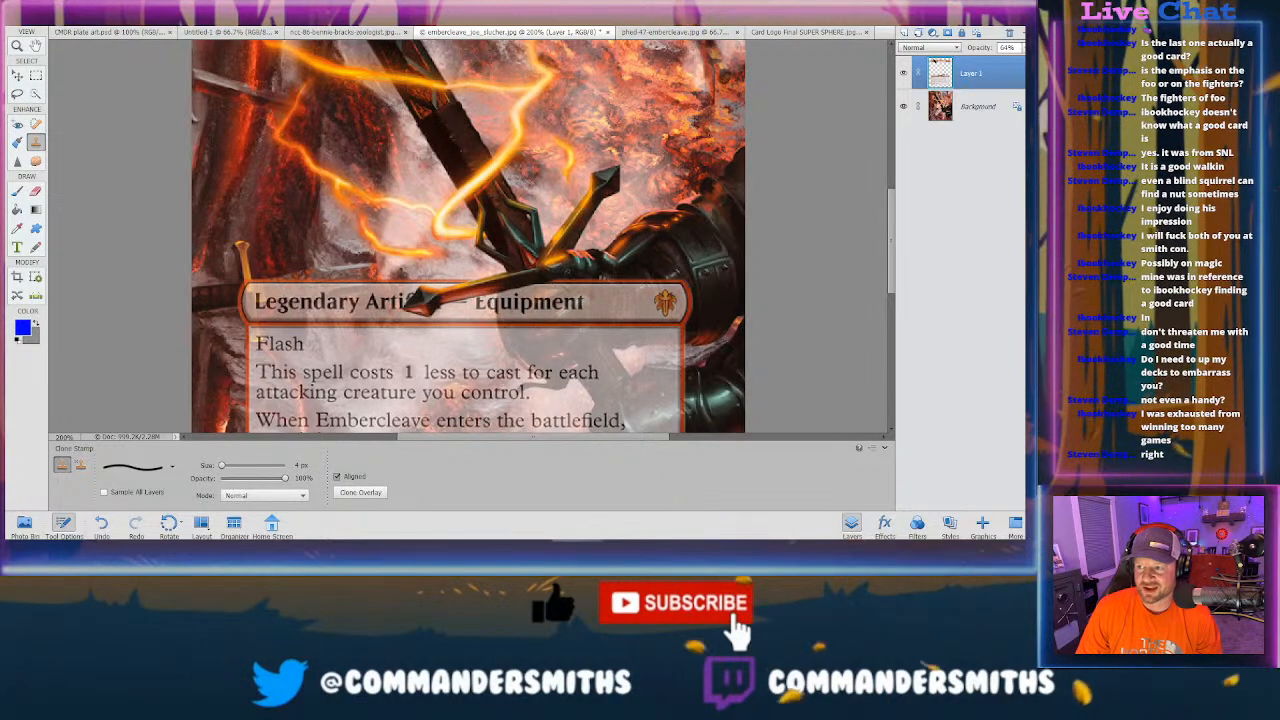
Step: Enlarge the Clone Stamp brush to 25 px and clone the armoured fist and both forearms over the type line and rules text box
key(ctrl+minus)
key(ctrl+minus)
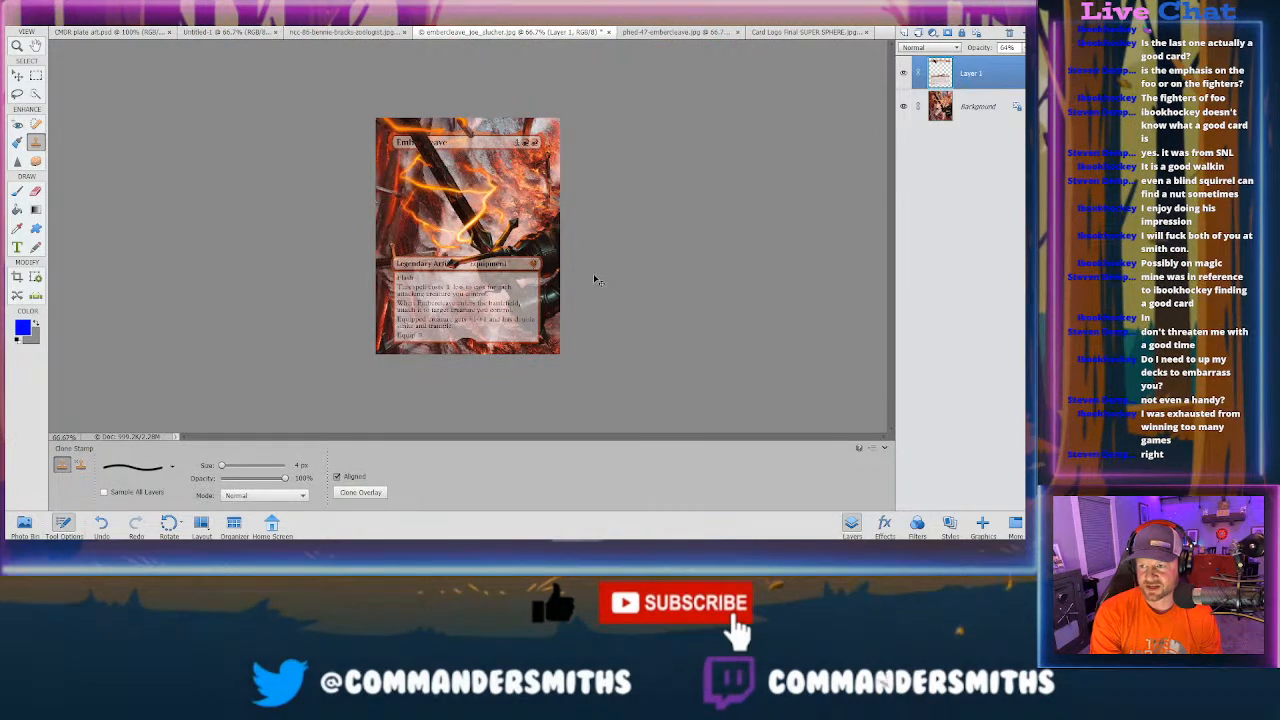
key(ctrl+minus)
key(ctrl+plus)
key(ctrl+plus)
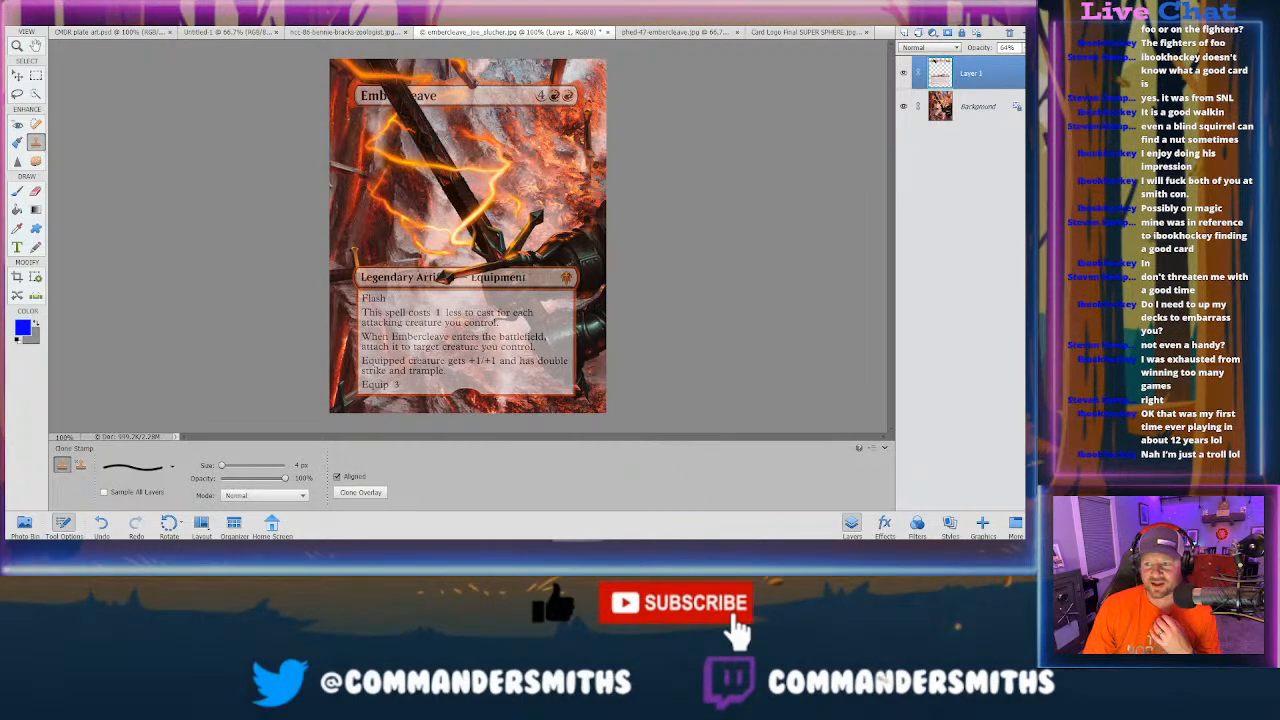
key(bracketright)
key(bracketright)
key(bracketright)
key(bracketright)
key(bracketright)
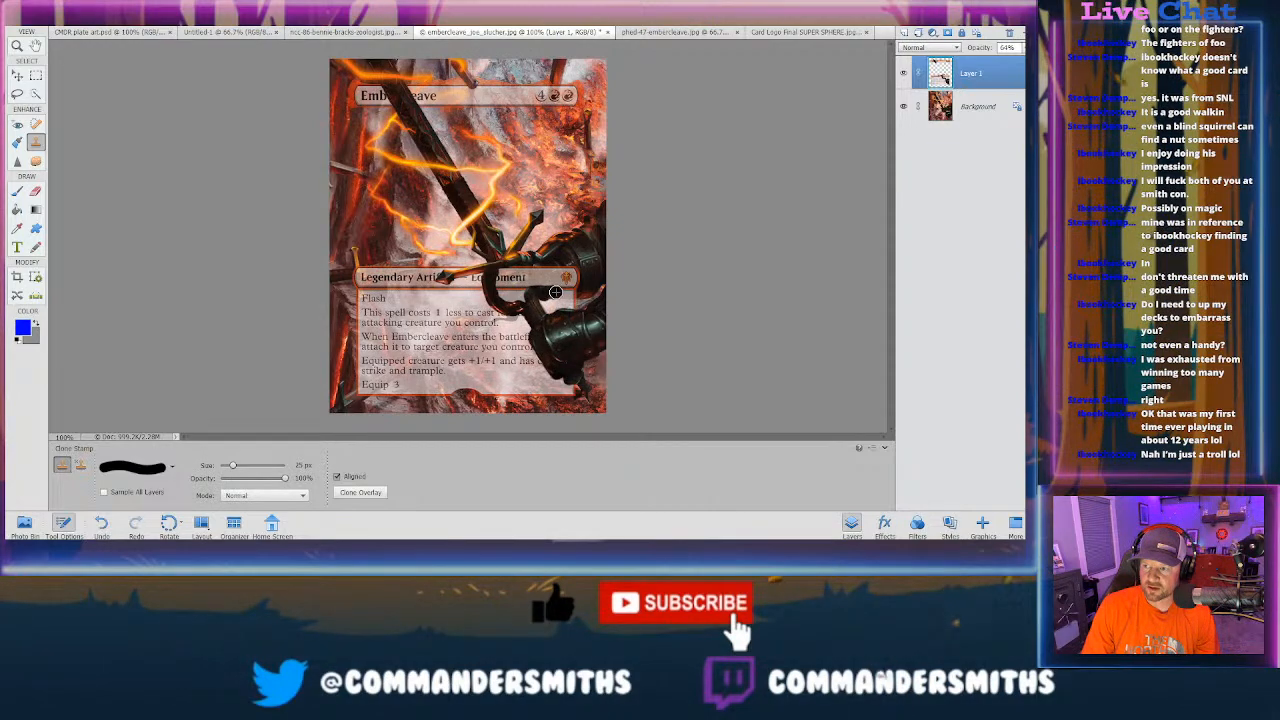
drag(550, 270, 516, 272)
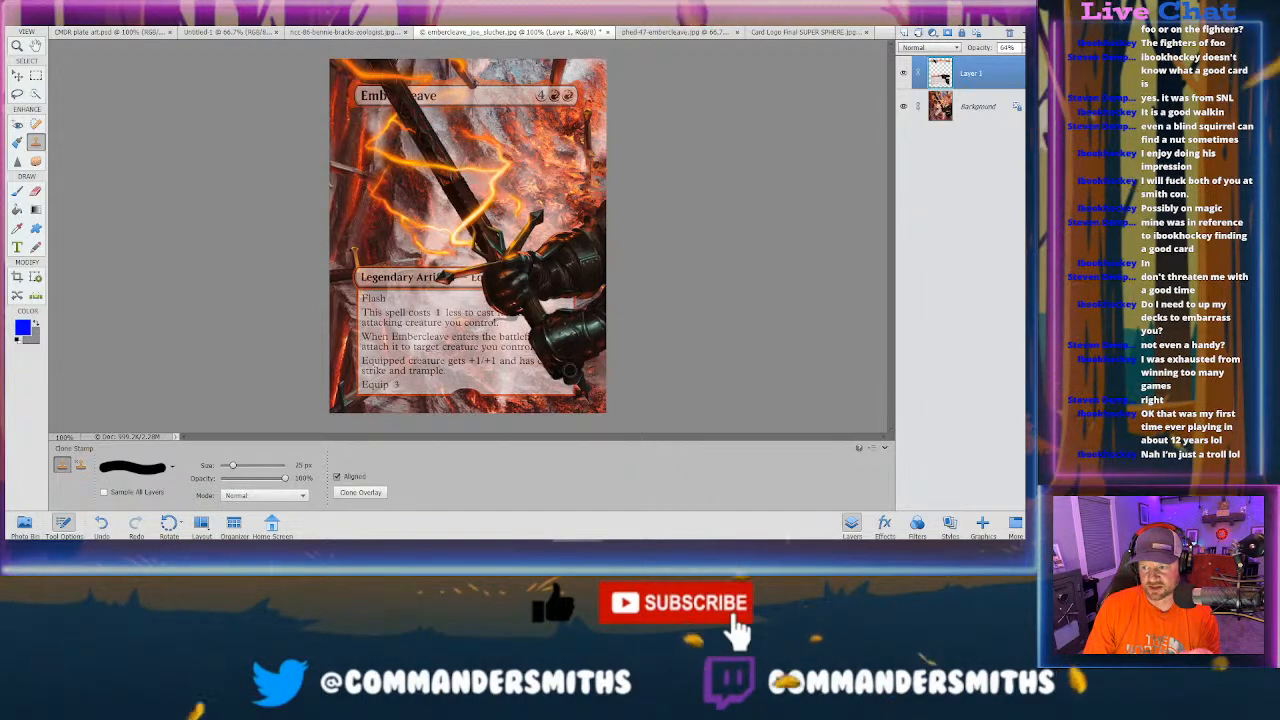
Step: Reduce the Clone Stamp brush to 7 px and clone the curved detail beneath the fist over the rules text, then check the card
key(ctrl+minus)
key(ctrl+plus)
key(ctrl+plus)
key(ctrl+plus)
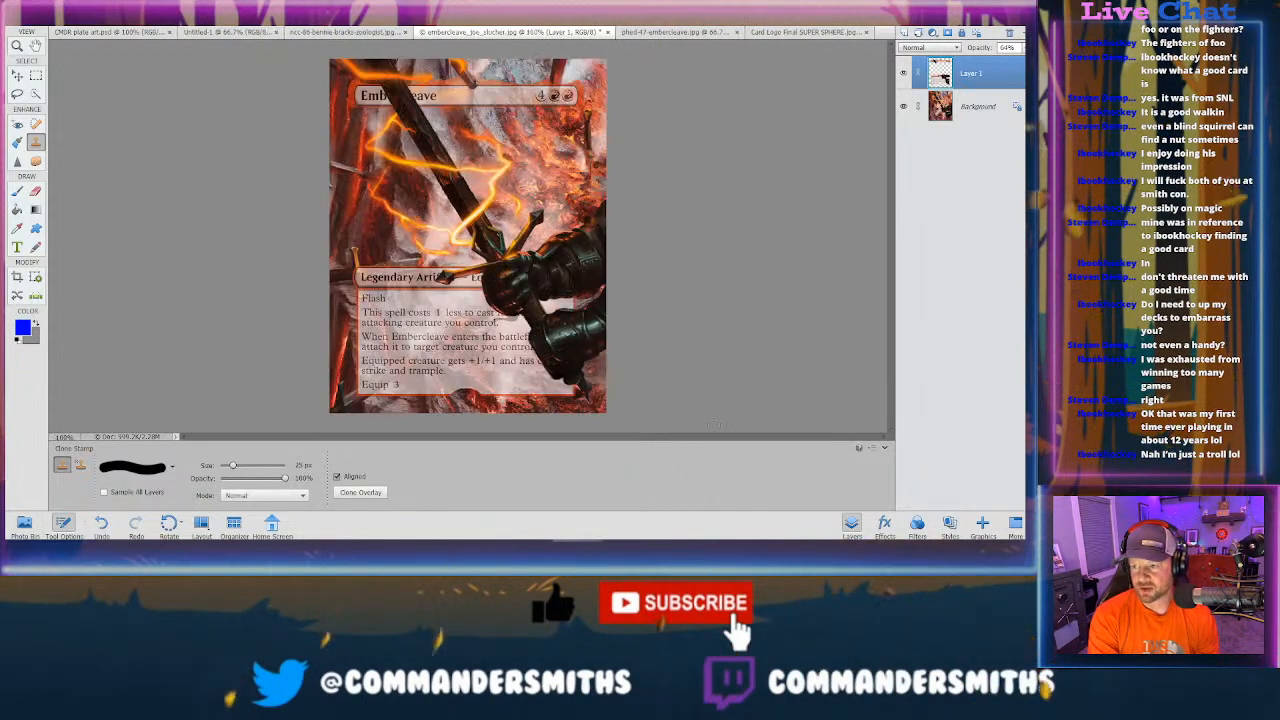
scroll(588, 407, down, 5)
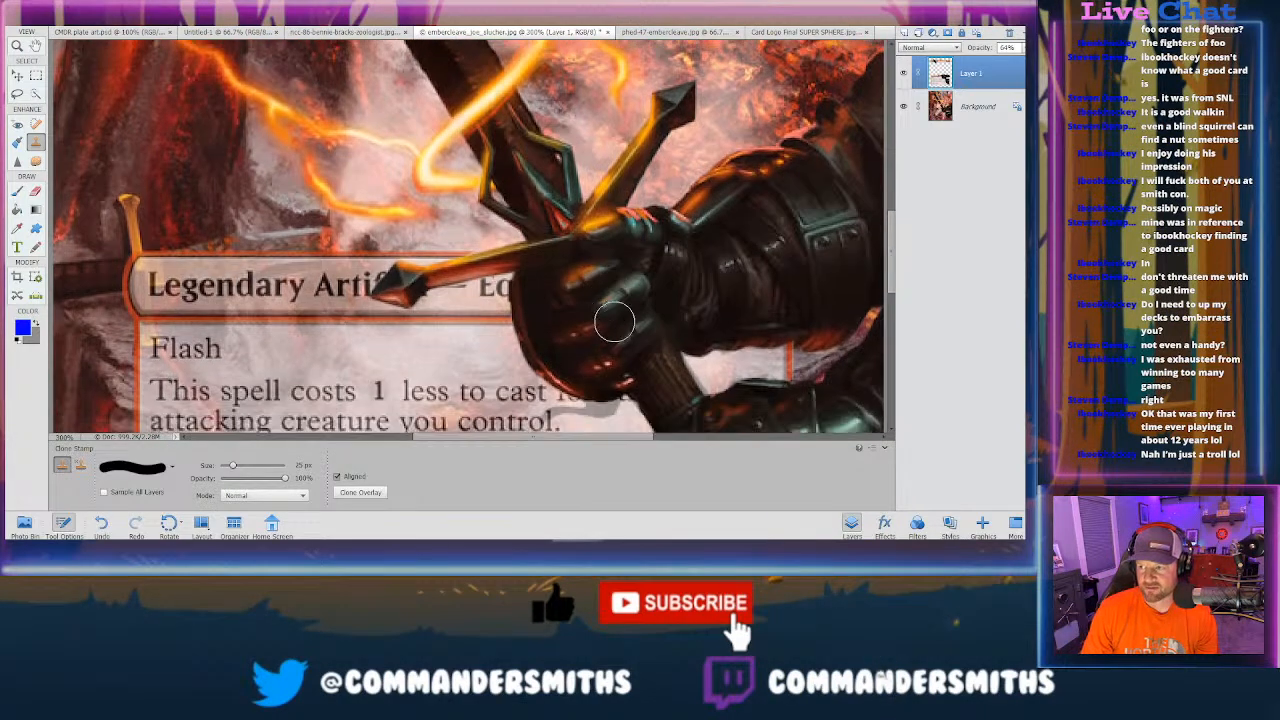
scroll(619, 330, down, 1)
key(bracketleft)
key(bracketleft)
key(bracketleft)
key(bracketleft)
key(bracketleft)
key(bracketleft)
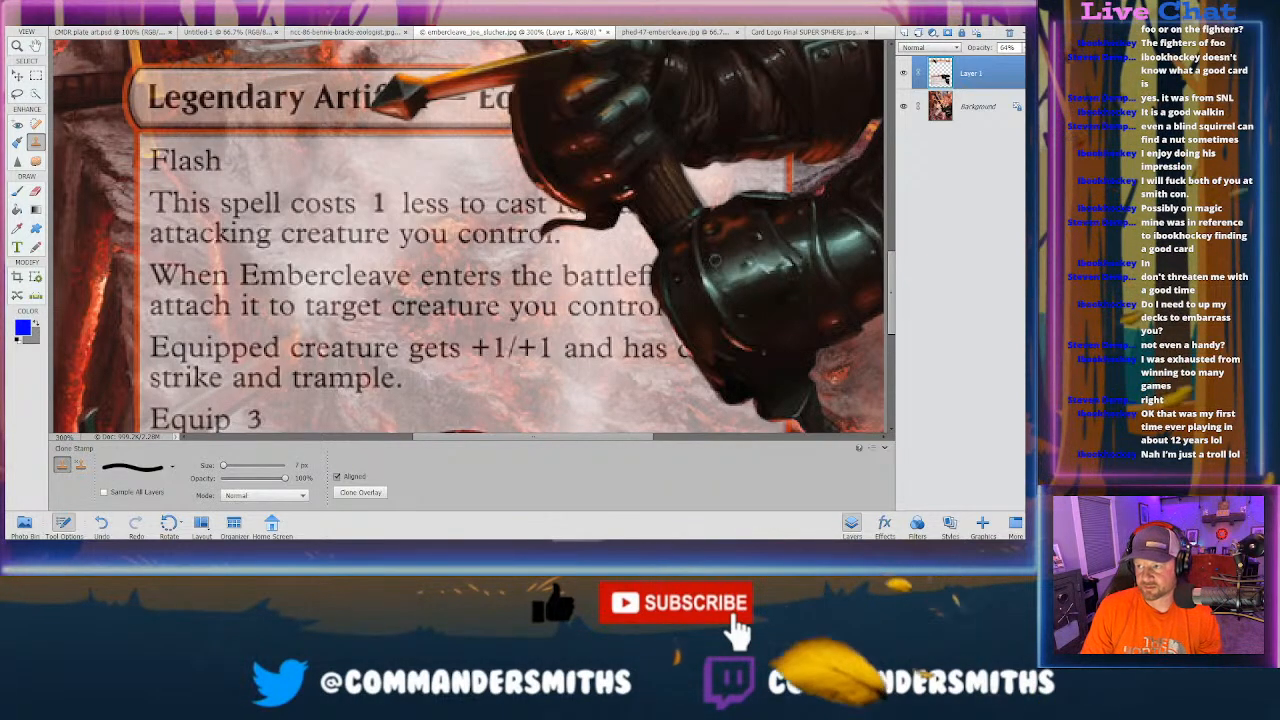
key(ctrl+minus)
key(ctrl+minus)
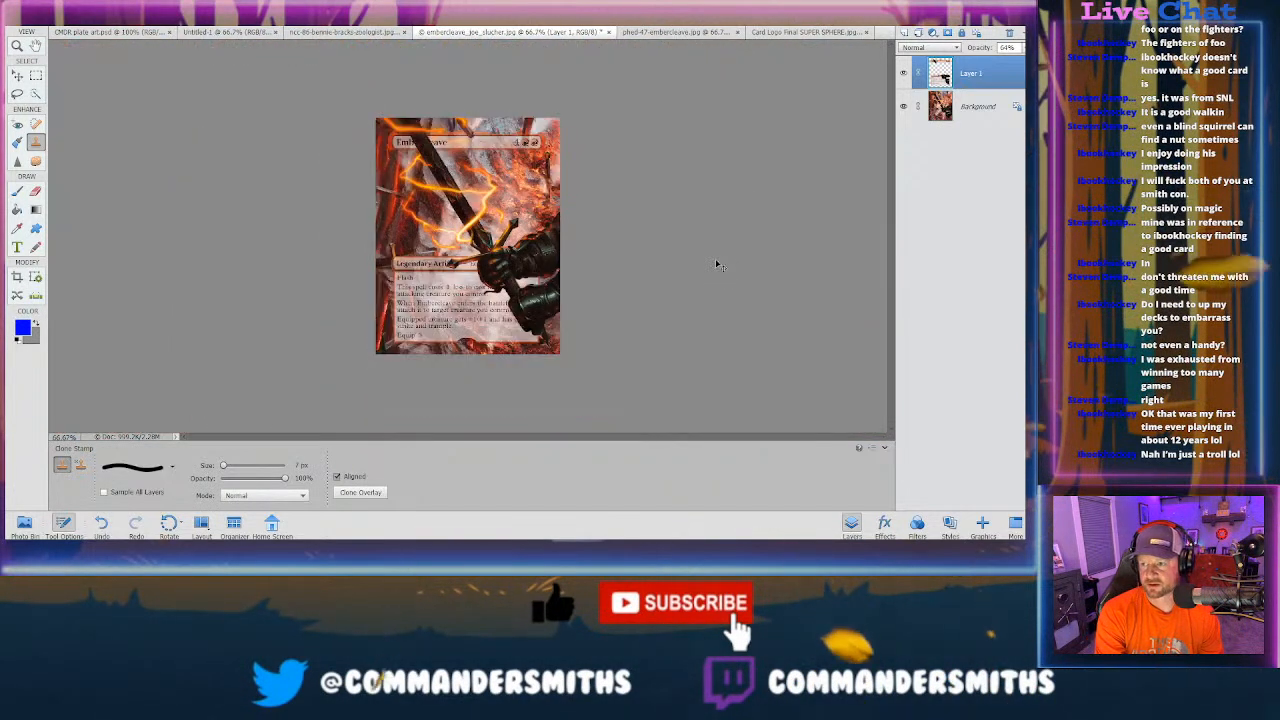
key(ctrl+plus)
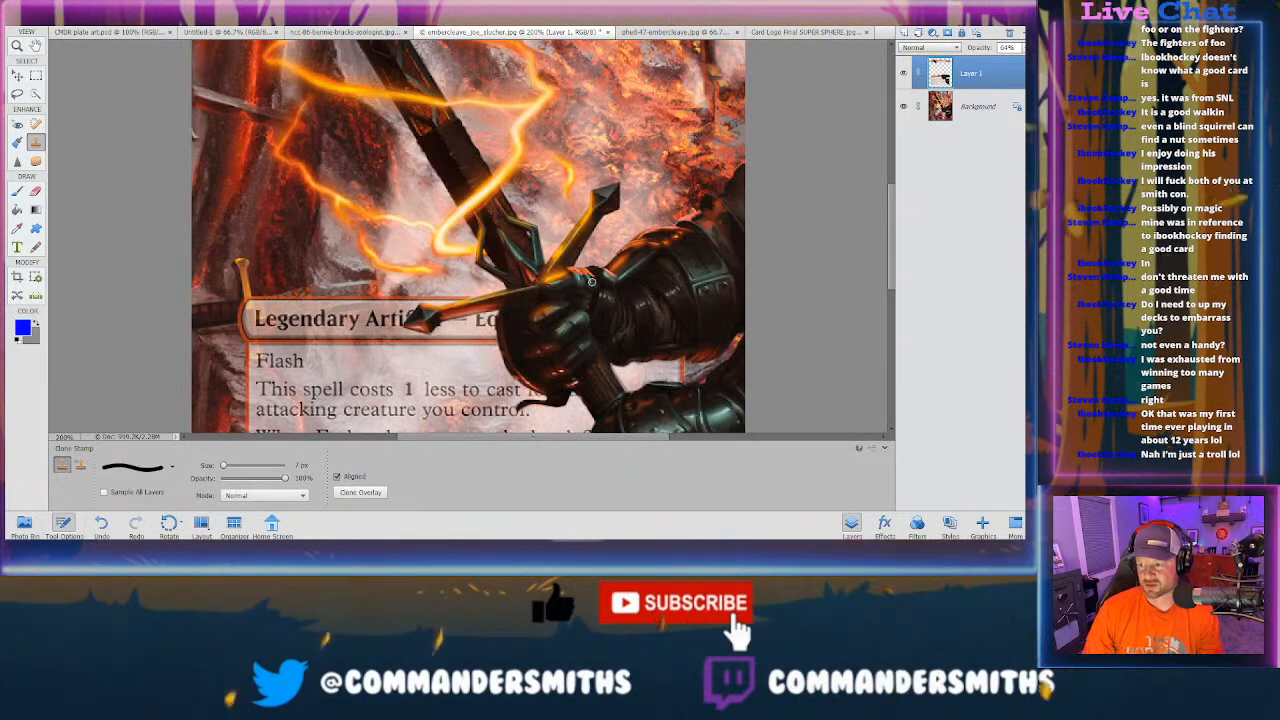
Step: Reduce the Clone Stamp brush to 3 px and touch up the gauntlet edges between the two forearms over the frame
scroll(650, 347, down, 3)
scroll(650, 347, down, 1)
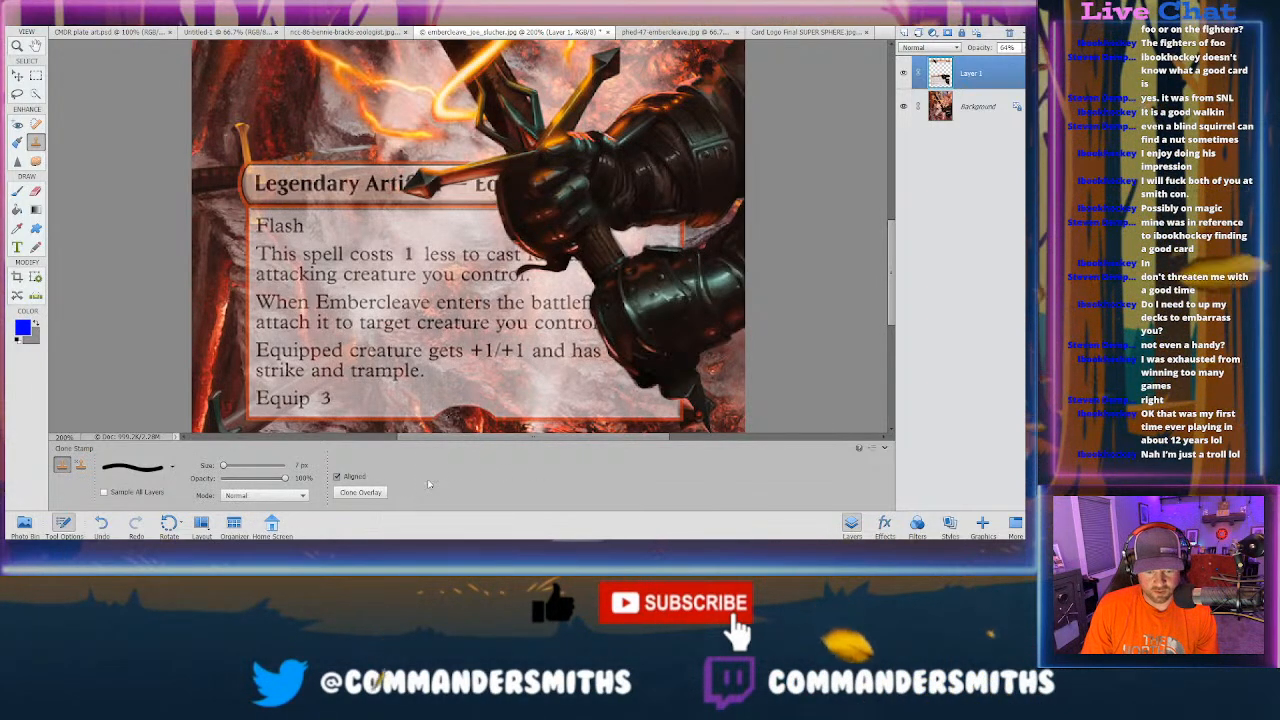
drag(439, 436, 517, 437)
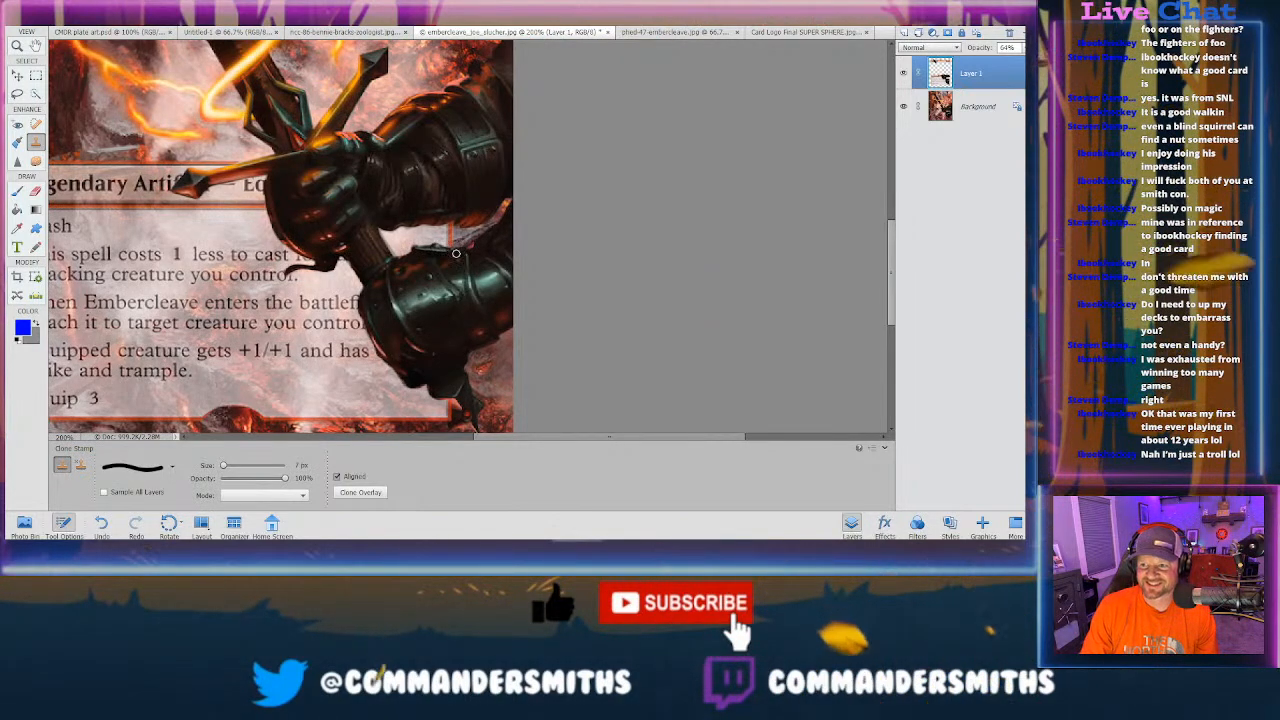
key(bracketleft)
key(bracketleft)
key(bracketleft)
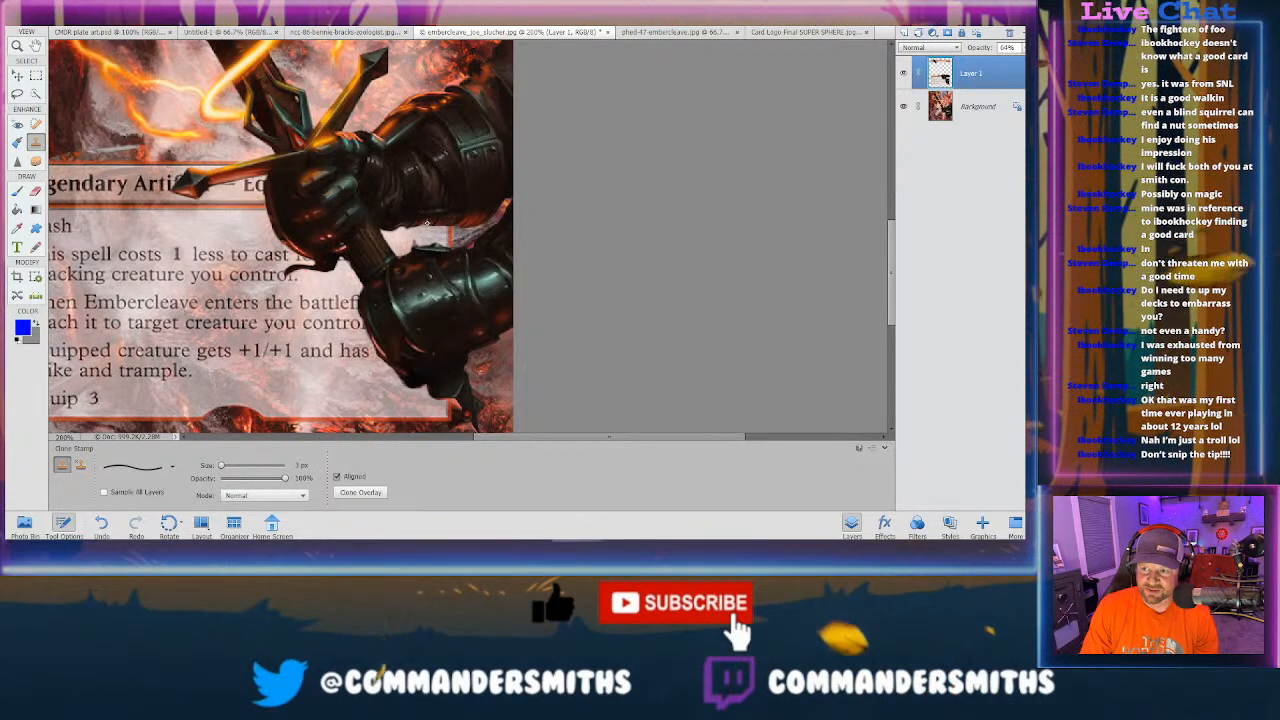
Step: Try cloning the small background sword over the start of the type line with an 8 px Clone Stamp, then undo it
scroll(390, 178, up, 1)
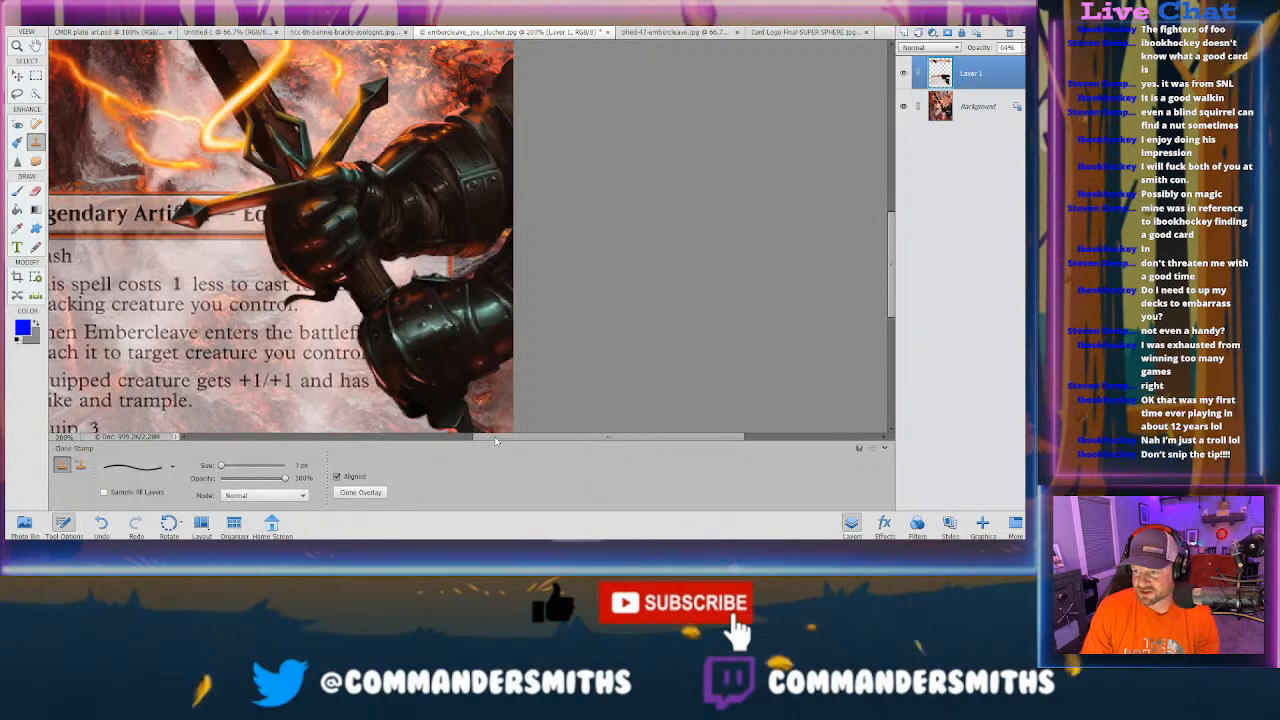
drag(495, 436, 381, 435)
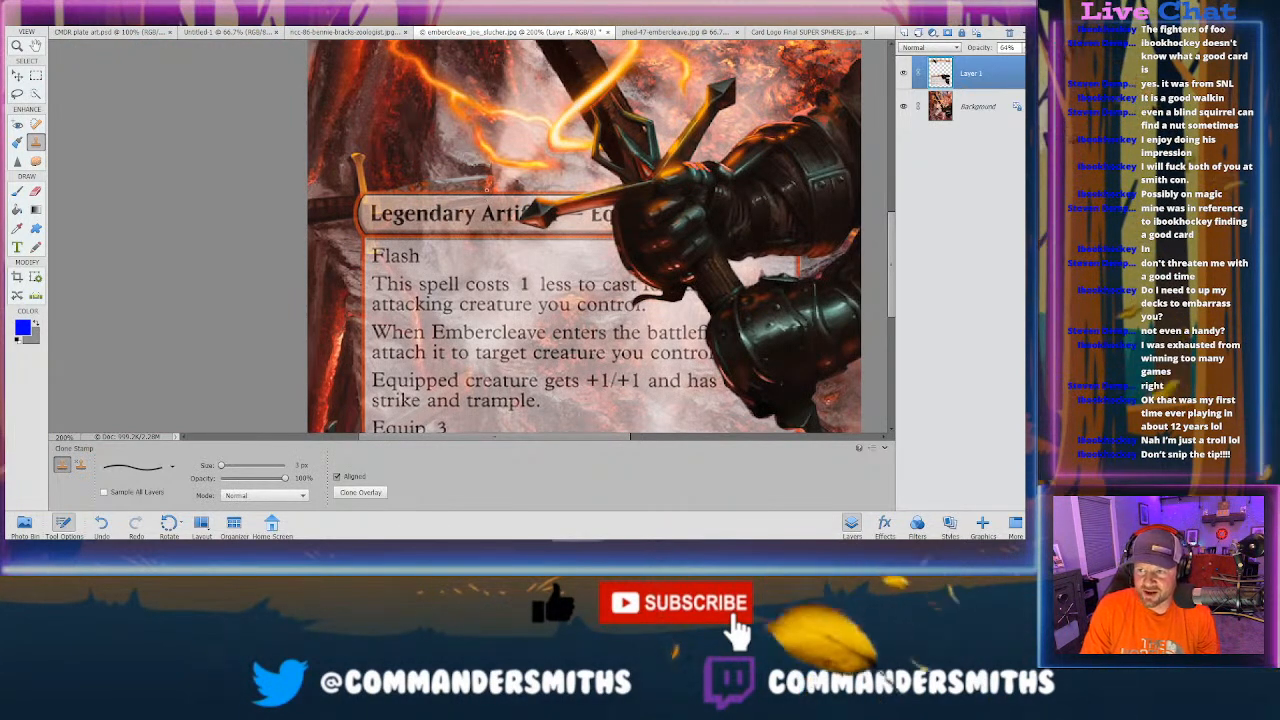
key(bracketright)
key(bracketright)
key(bracketright)
key(bracketright)
key(bracketright)
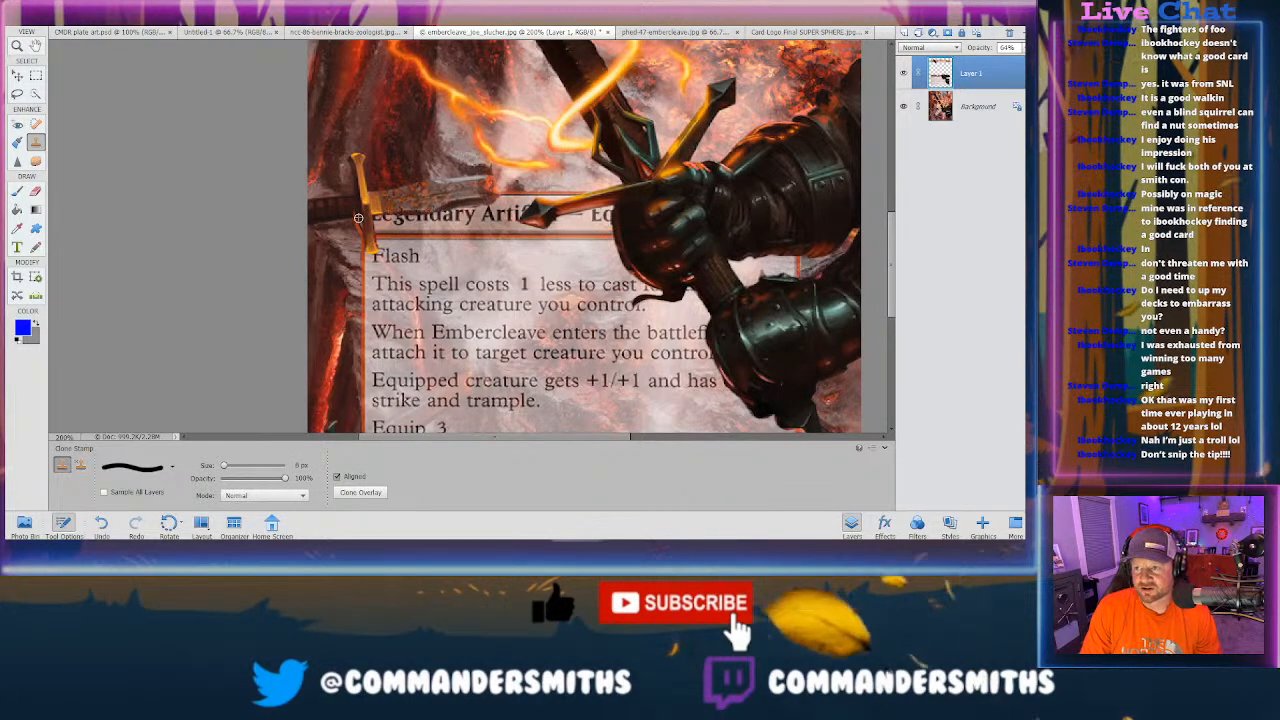
key(ctrl+minus)
key(ctrl+minus)
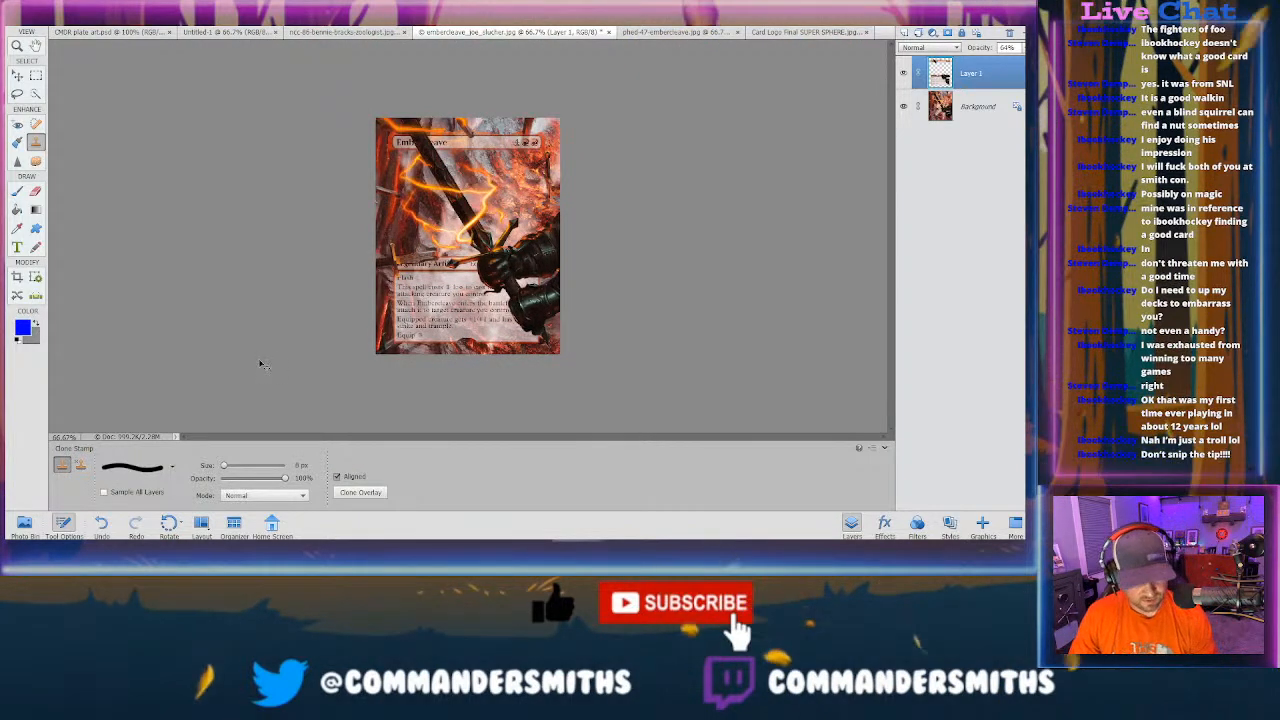
key(ctrl+z)
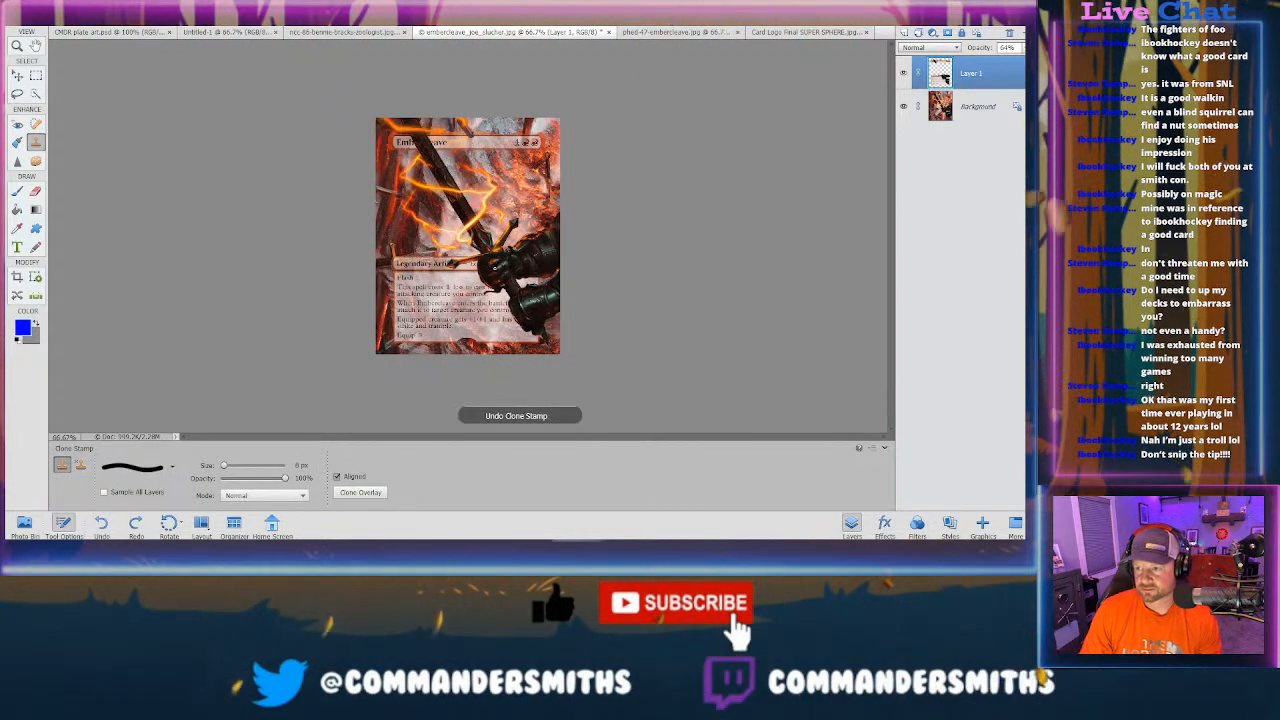
Step: Set the Clone Stamp brush to 4 px and touch up the forearm edges beside the rules text box, then check the card
key(ctrl+plus)
key(ctrl+plus)
key(ctrl+plus)
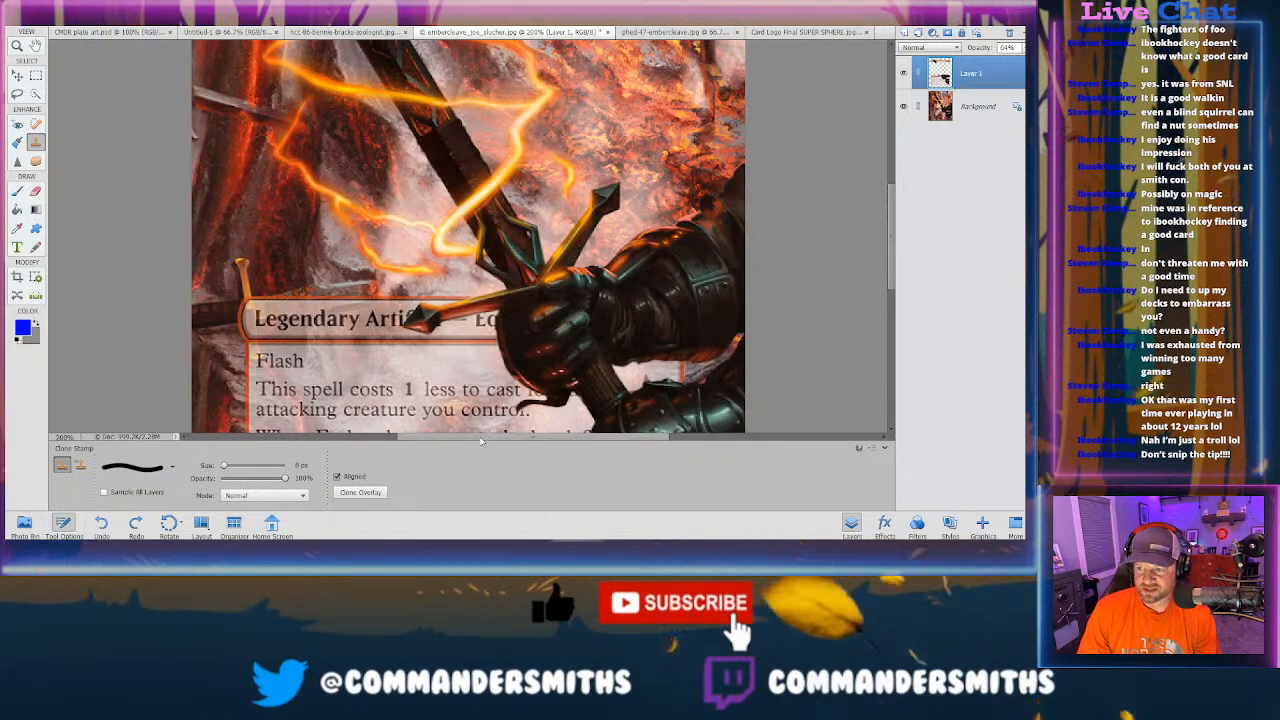
drag(485, 437, 540, 437)
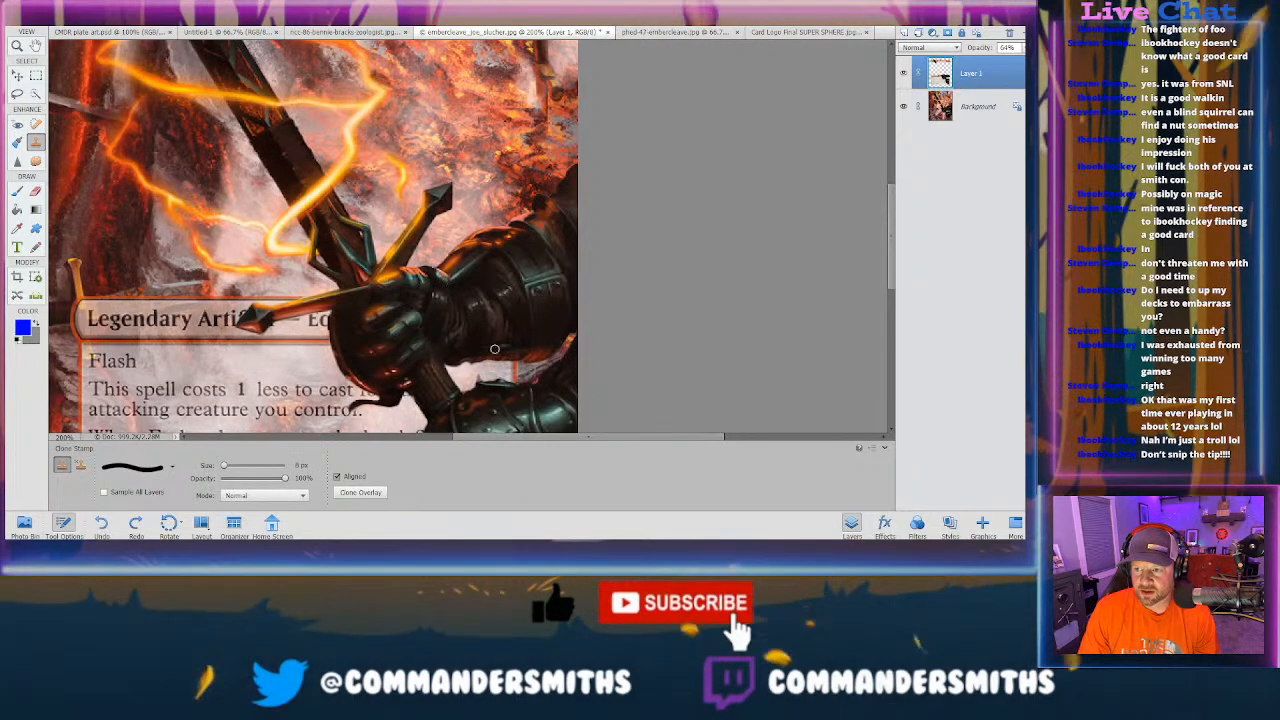
scroll(499, 369, down, 2)
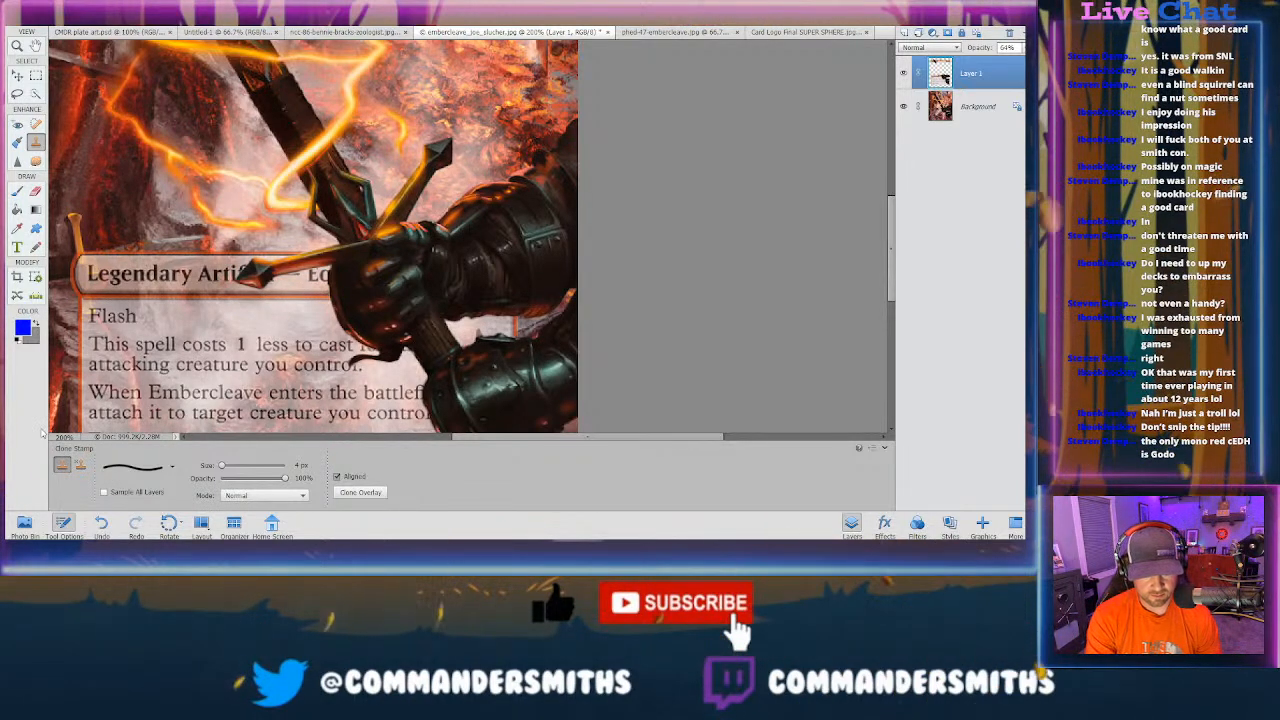
key(ctrl+minus)
key(ctrl+minus)
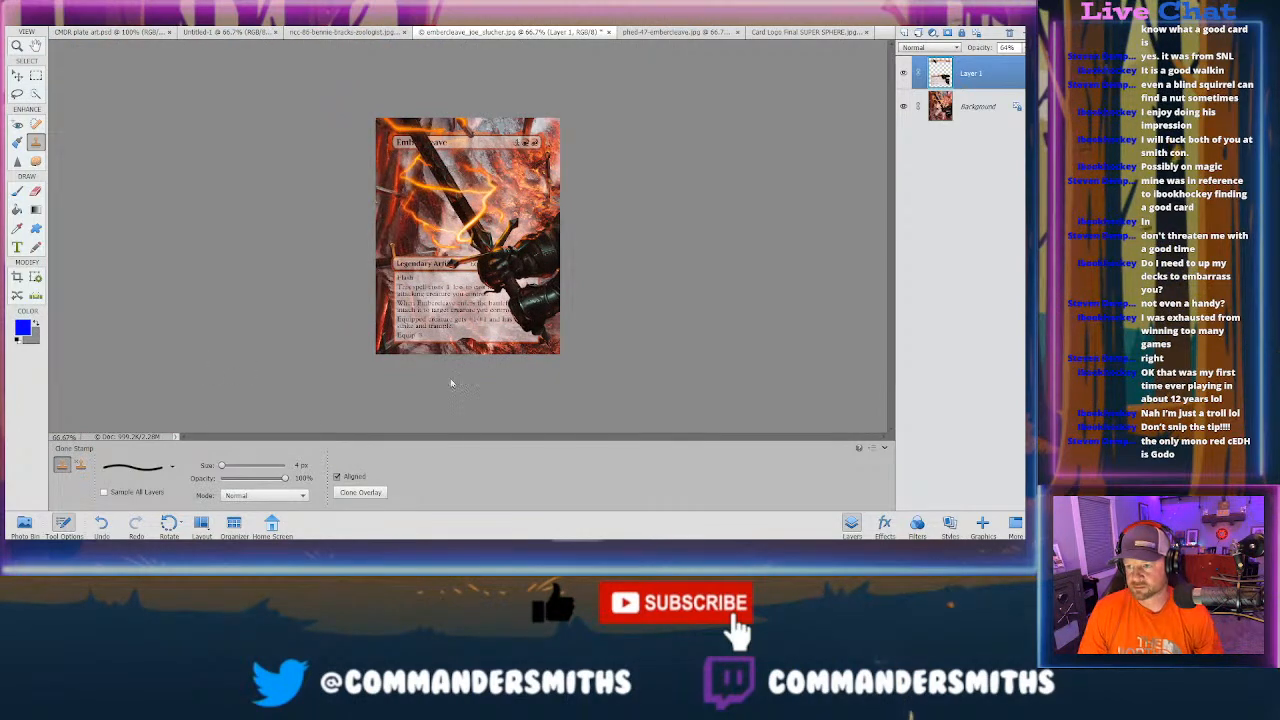
Step: Examine the rules text box, type line and title bar up close, then review the whole card
key(ctrl+plus)
key(ctrl+plus)
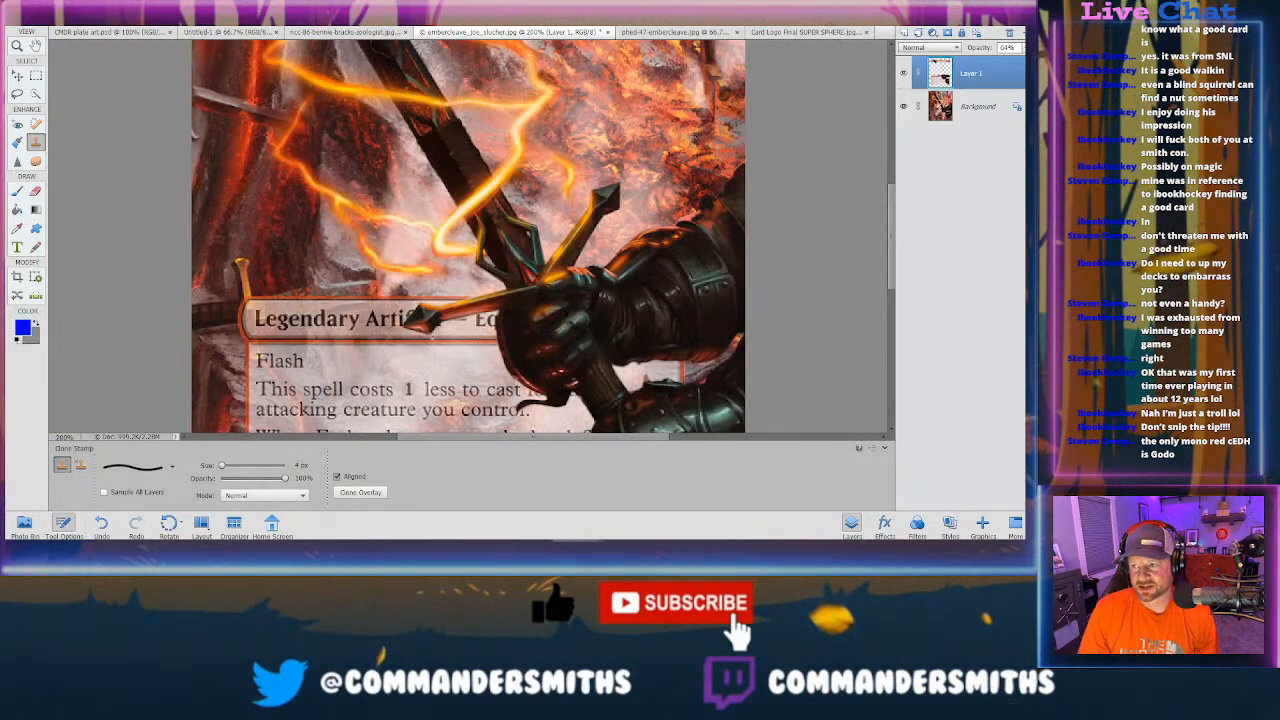
scroll(468, 240, down, 5)
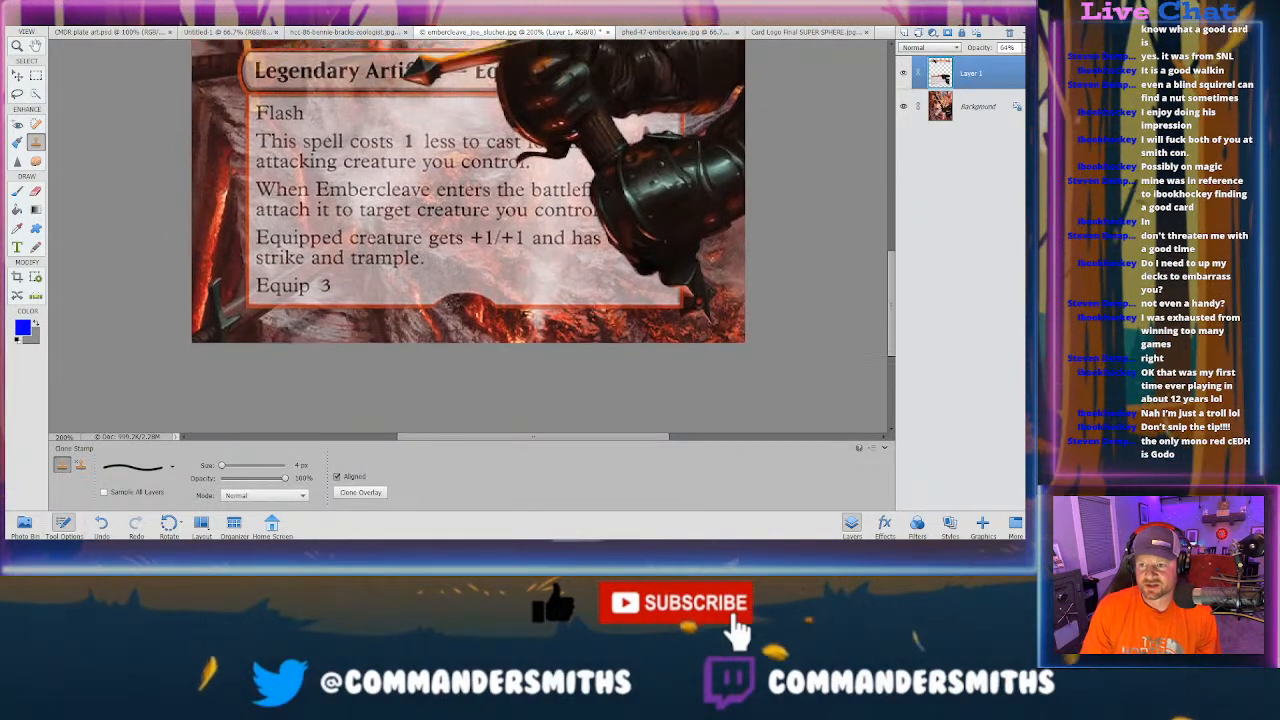
scroll(468, 240, up, 1)
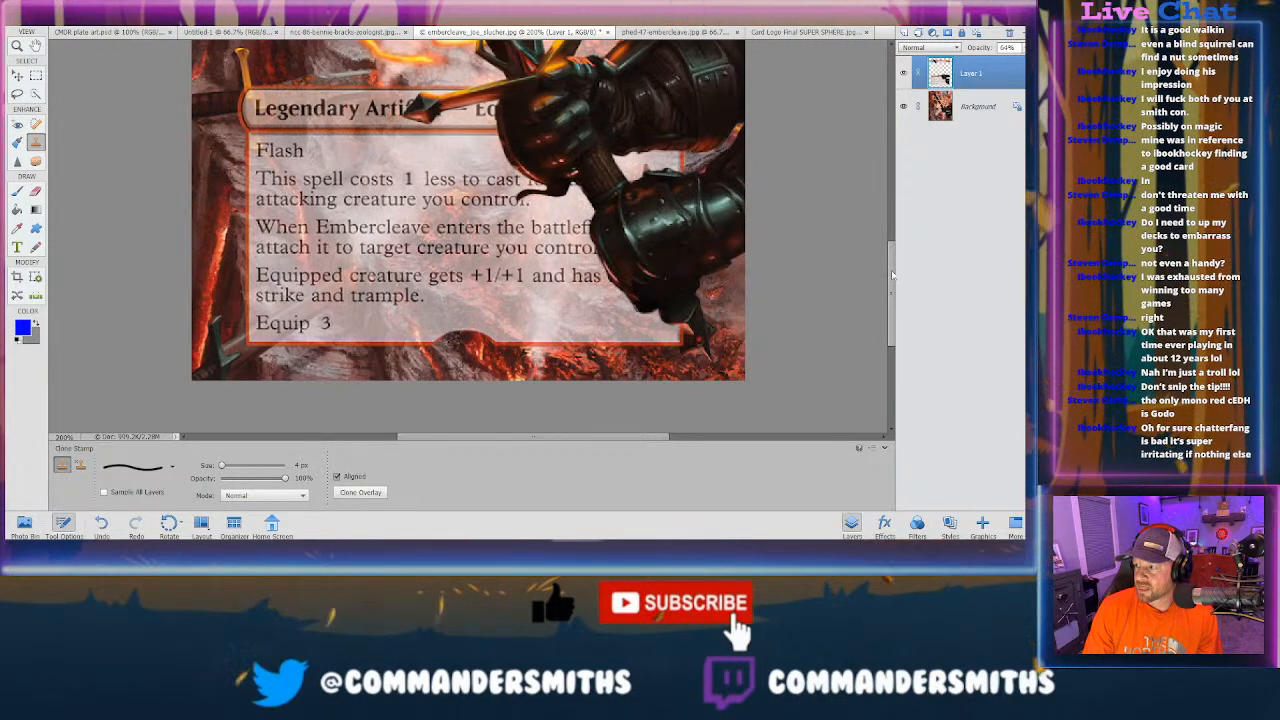
scroll(468, 237, up, 8)
drag(902, 155, 902, 154)
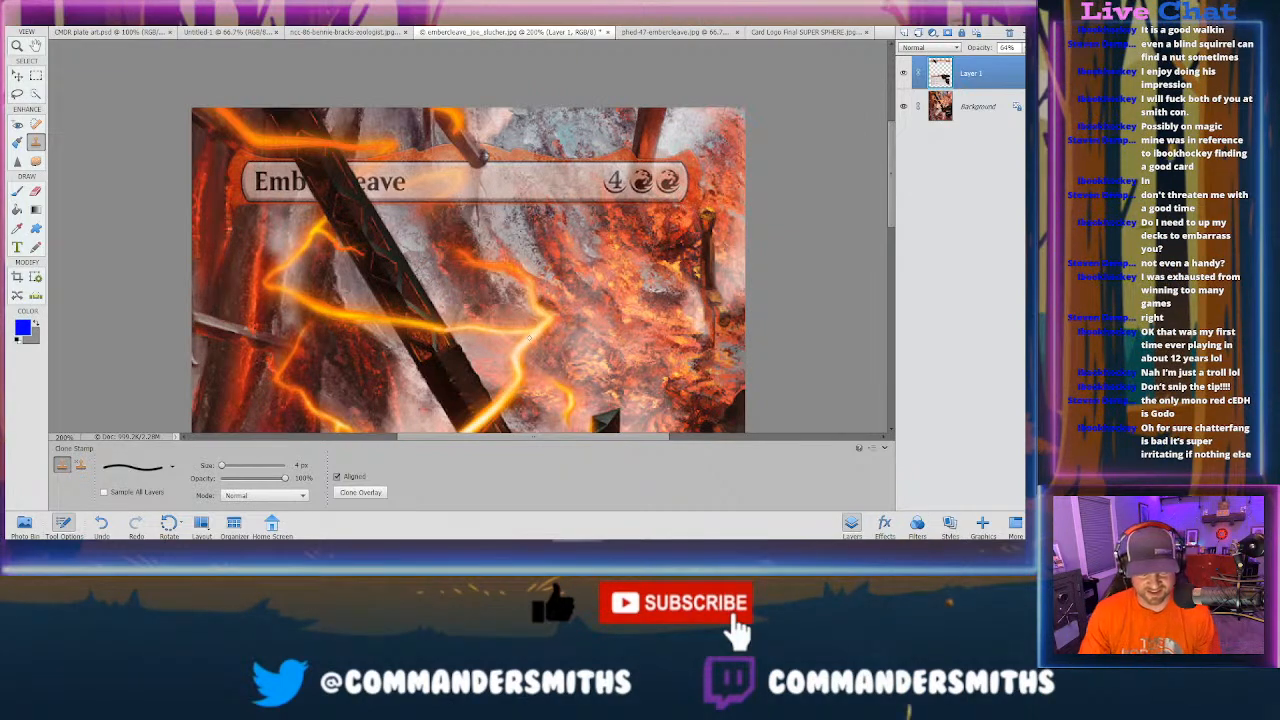
key(ctrl+minus)
key(ctrl+minus)
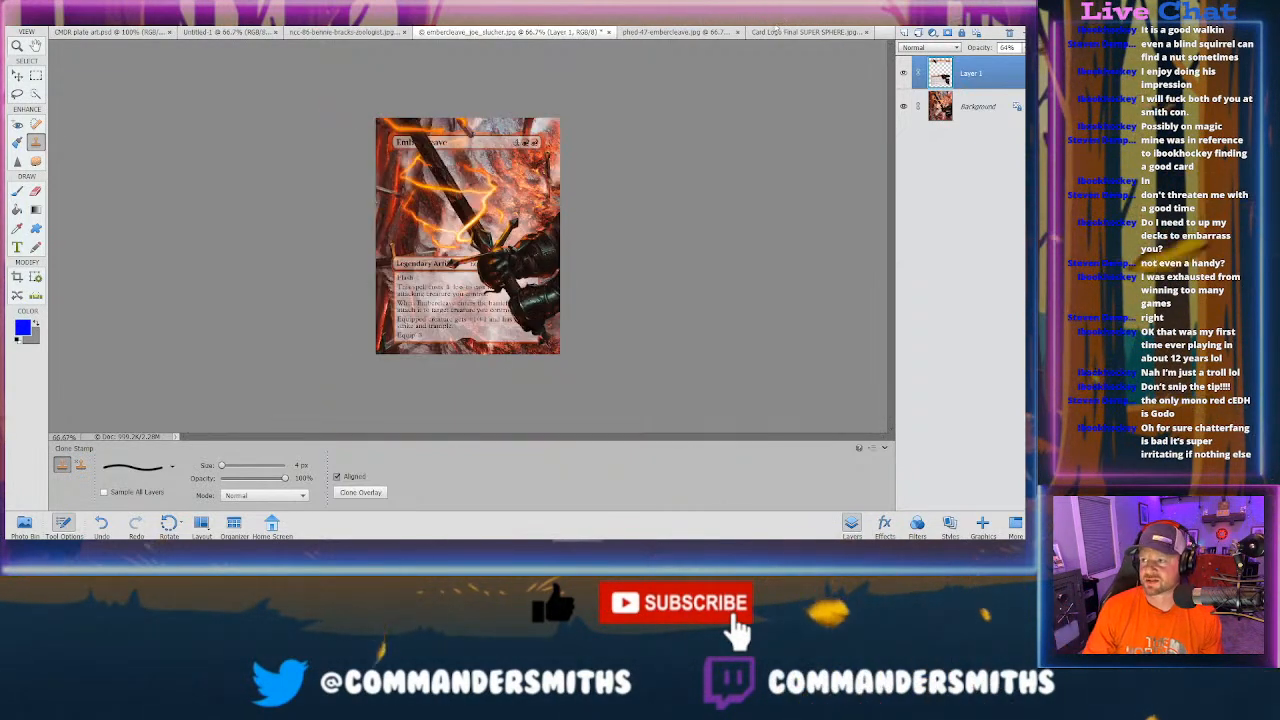
Step: Copy the selected circular CS logo from the Card Logo Final file and paste it into the Embercleave card
key(ctrl+Tab)
key(ctrl+Tab)
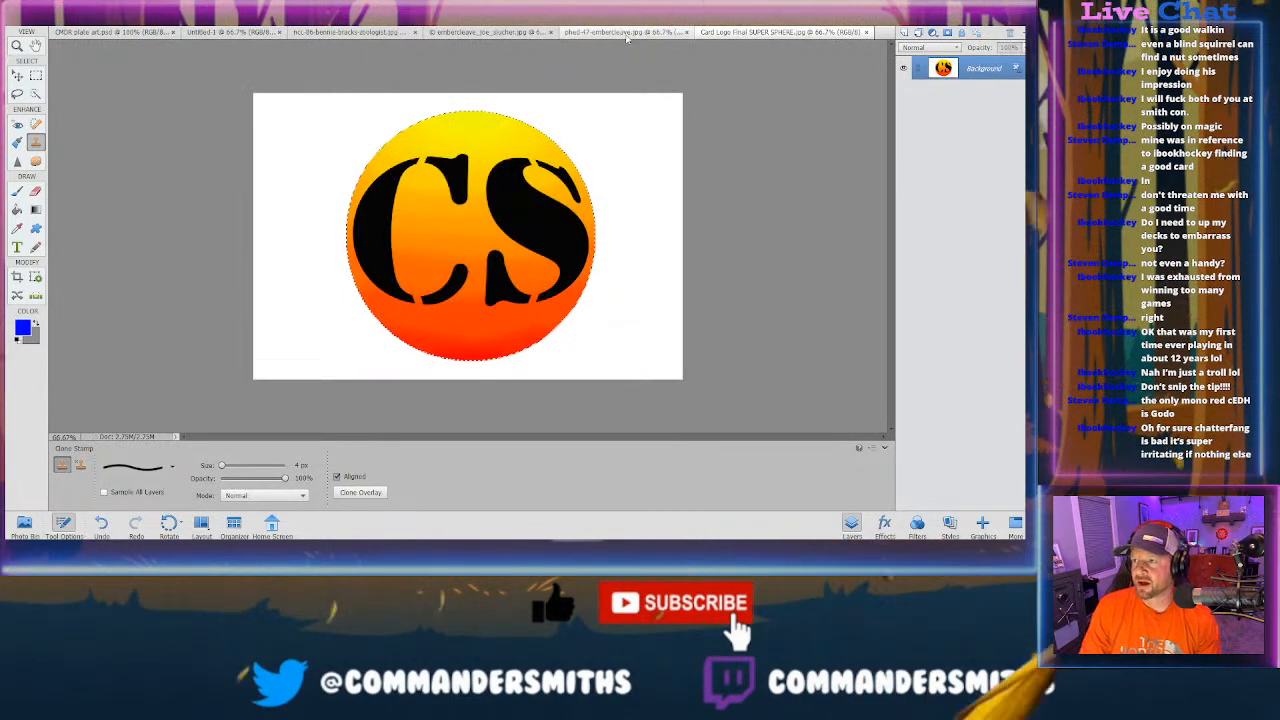
click(502, 33)
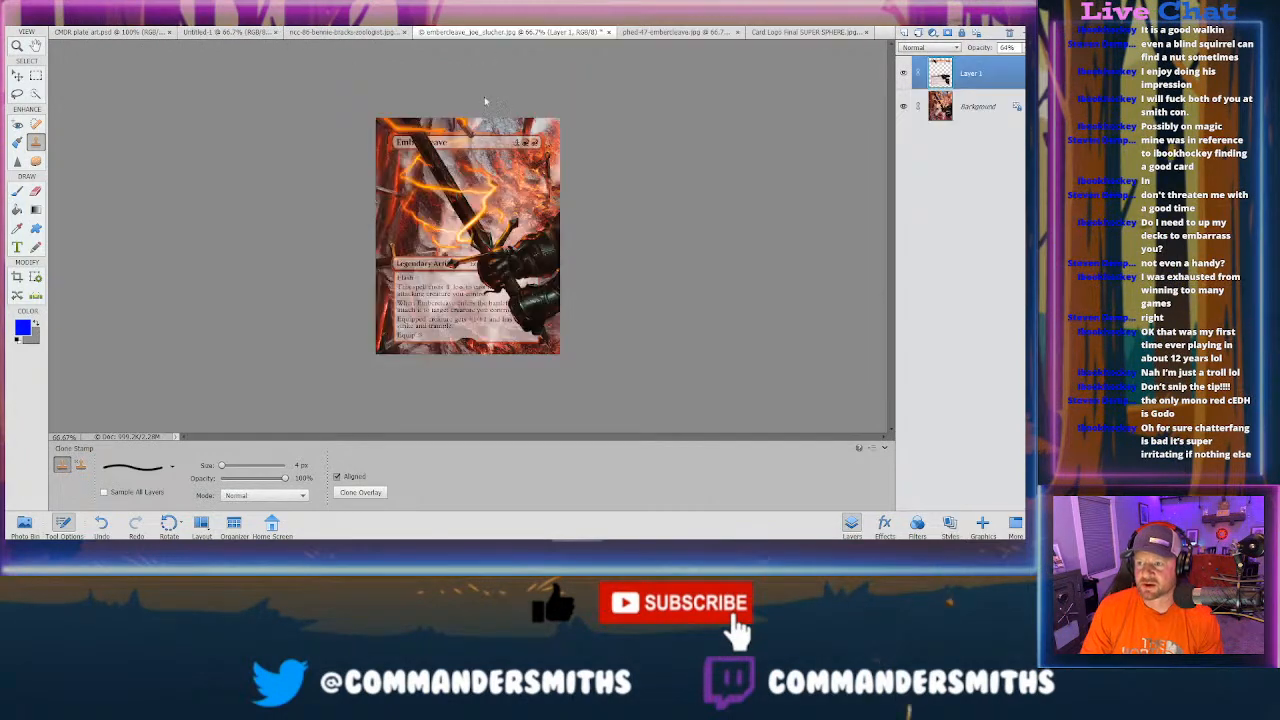
key(ctrl+v)
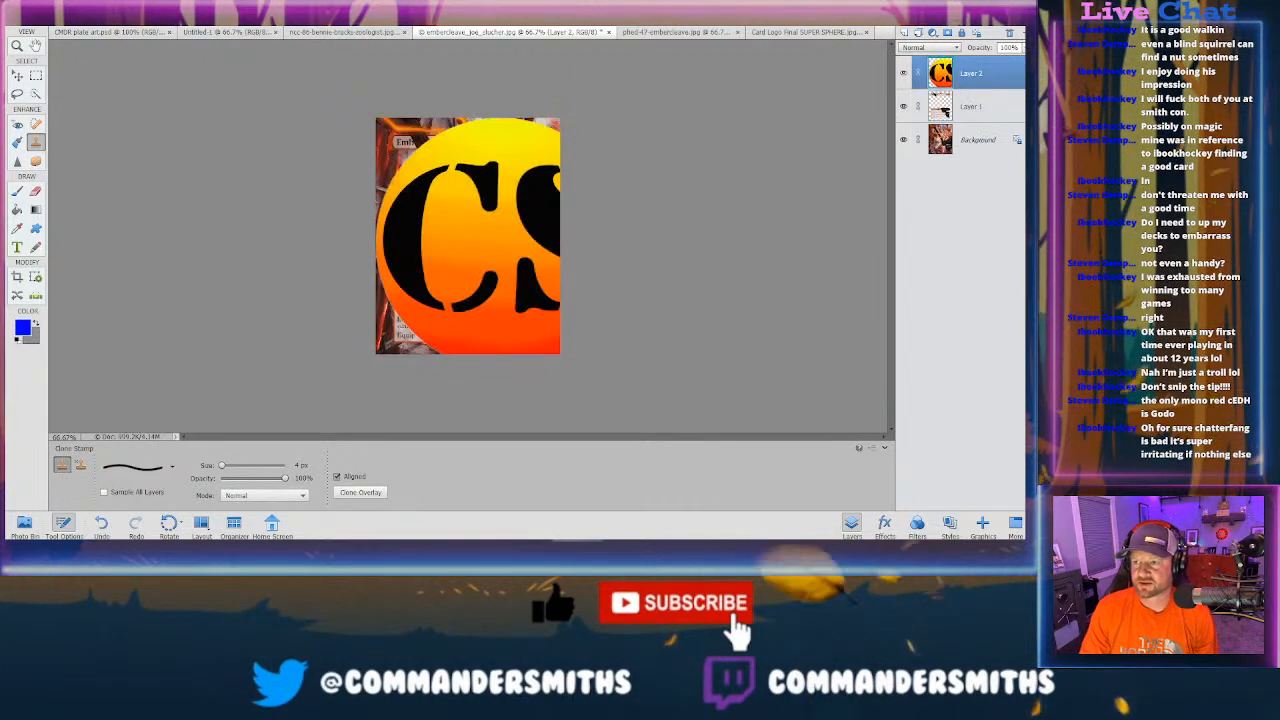
Step: Scale the pasted CS logo down to a small badge and place it just above the type line
click(18, 76)
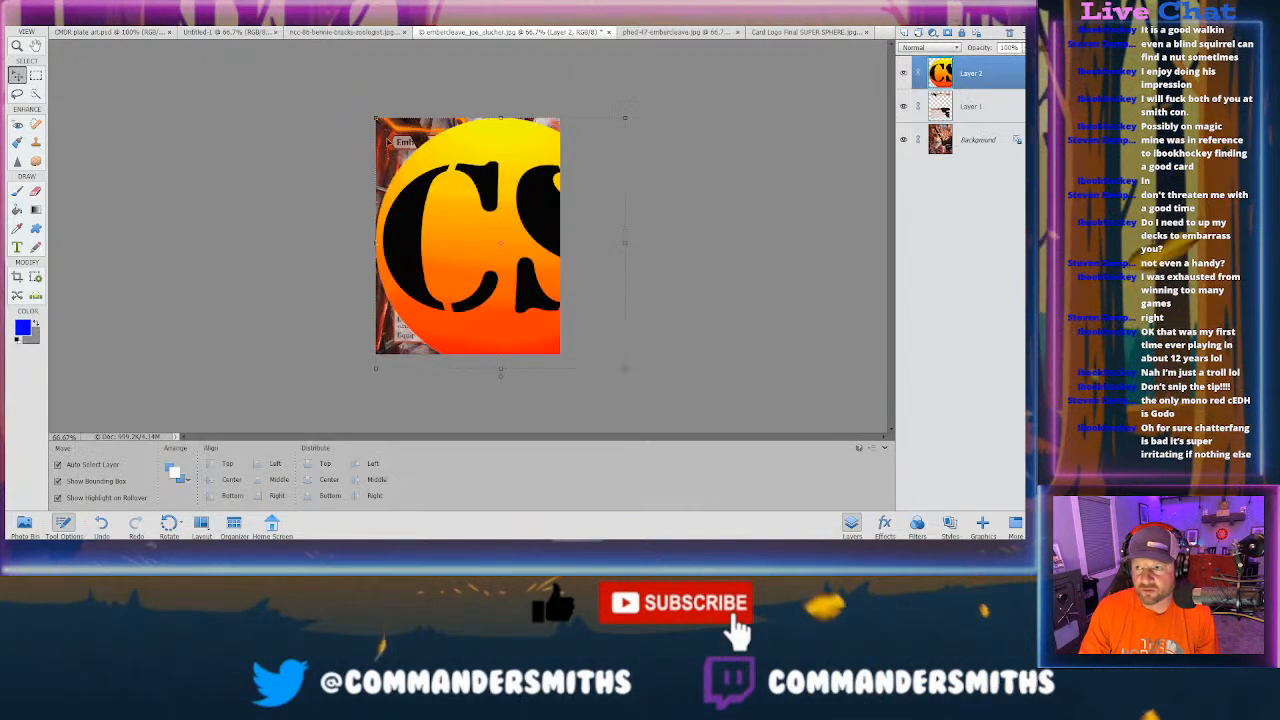
drag(378, 119, 520, 238)
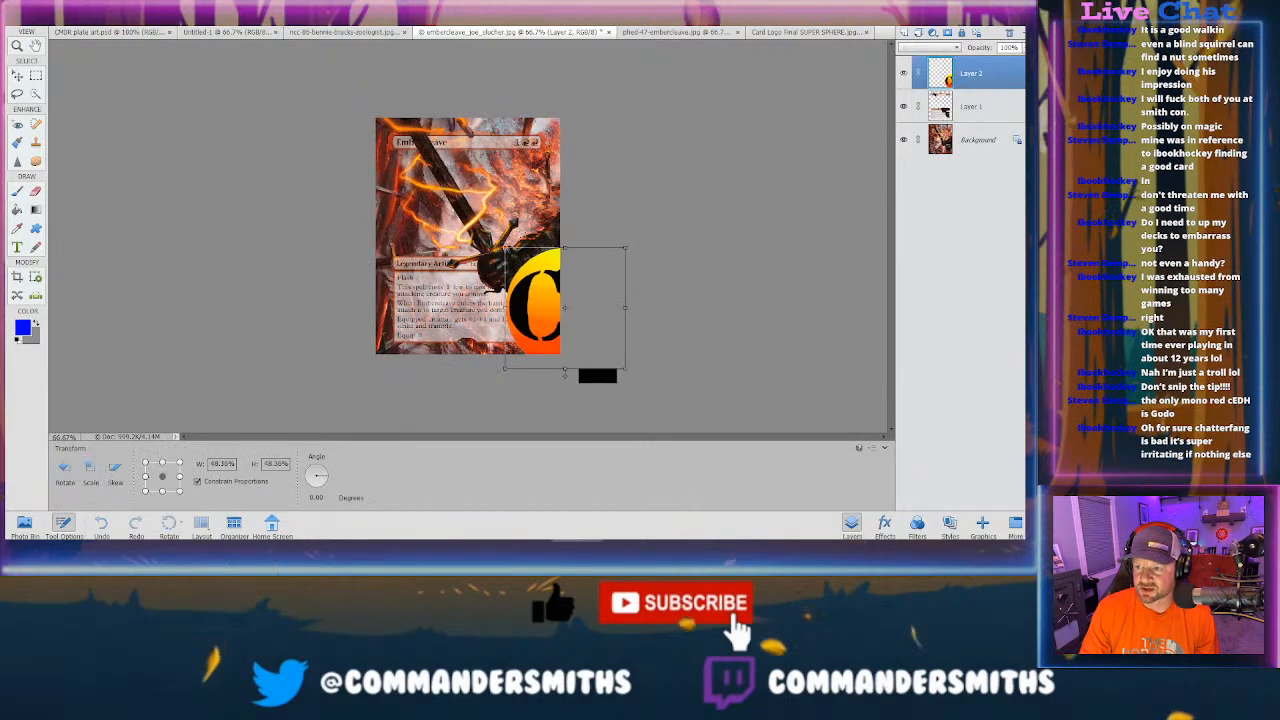
drag(543, 301, 438, 252)
drag(398, 196, 501, 278)
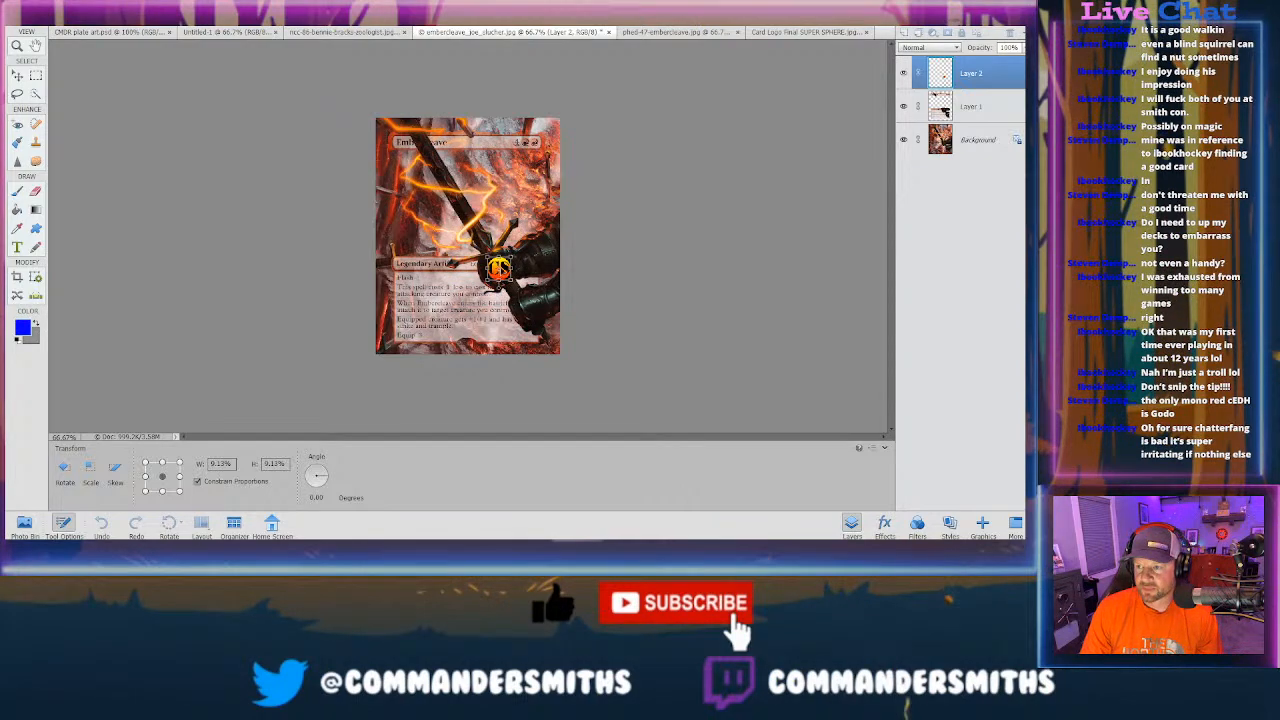
key(Return)
drag(504, 268, 447, 238)
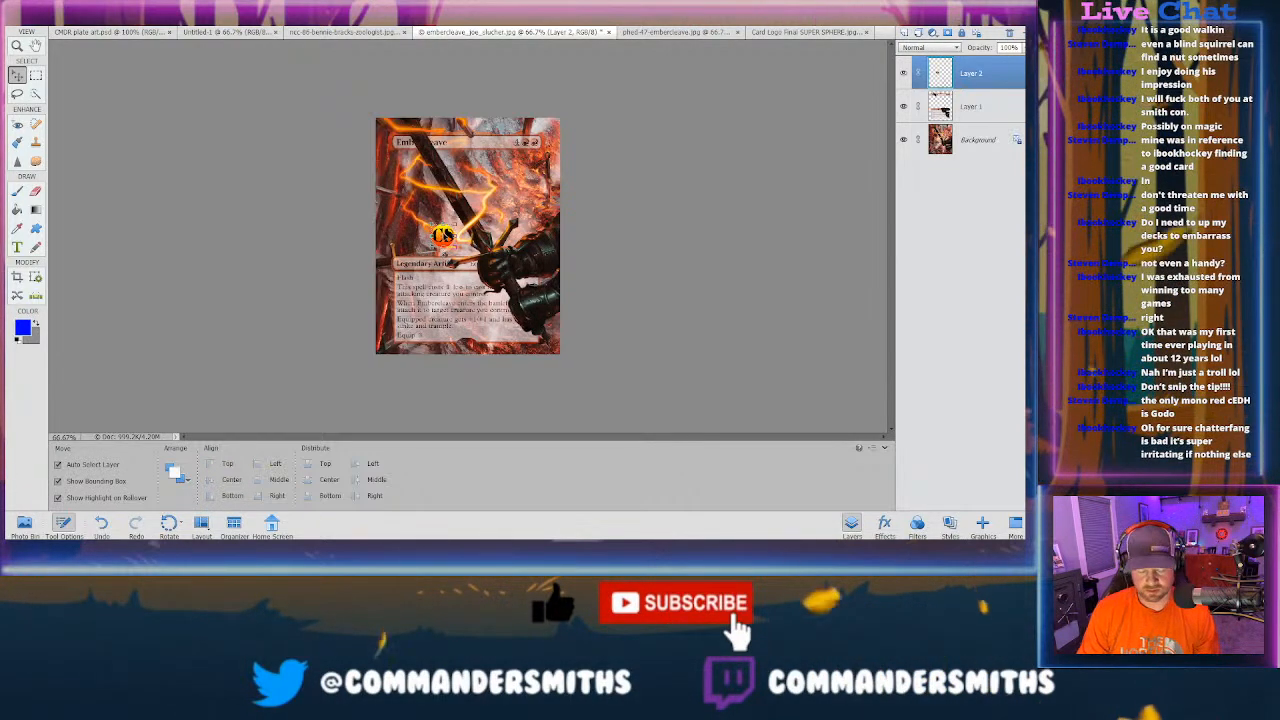
Step: Shrink the CS logo slightly, rotate it about -22 degrees and place it on the upper forearm's armour
key(ctrl+equal)
key(ctrl+equal)
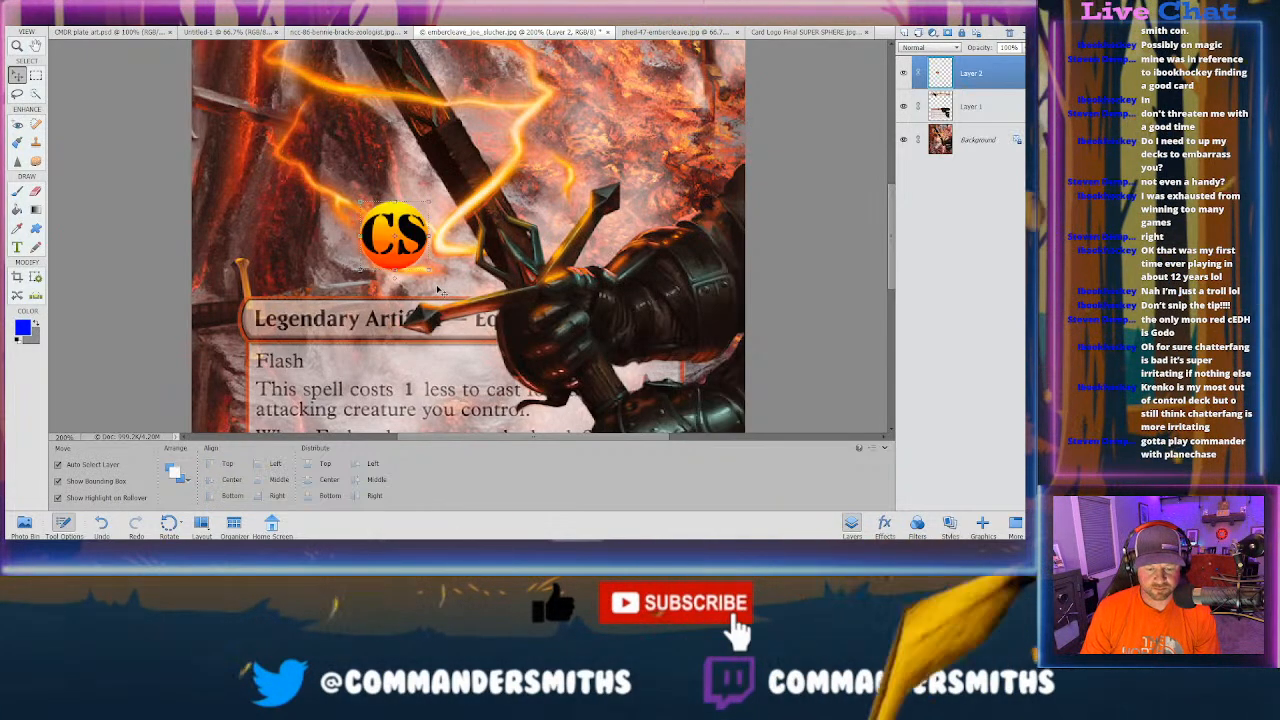
drag(408, 232, 575, 297)
drag(688, 348, 677, 294)
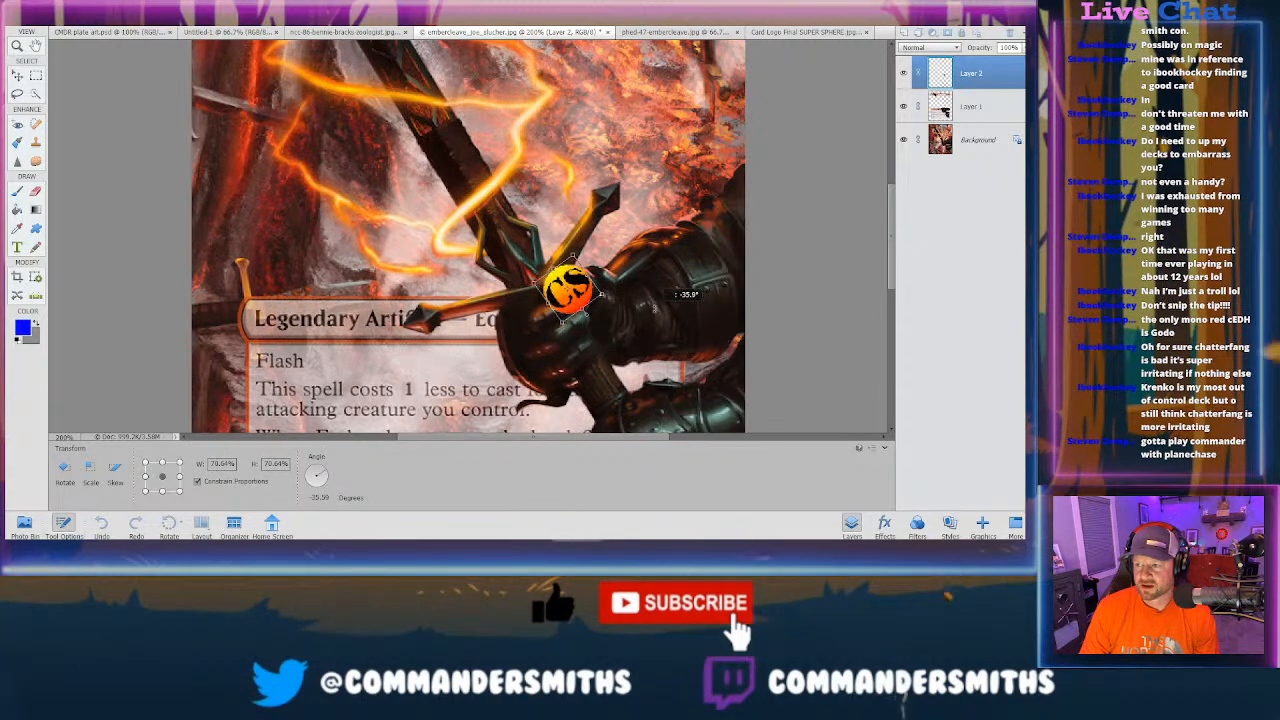
drag(568, 290, 678, 260)
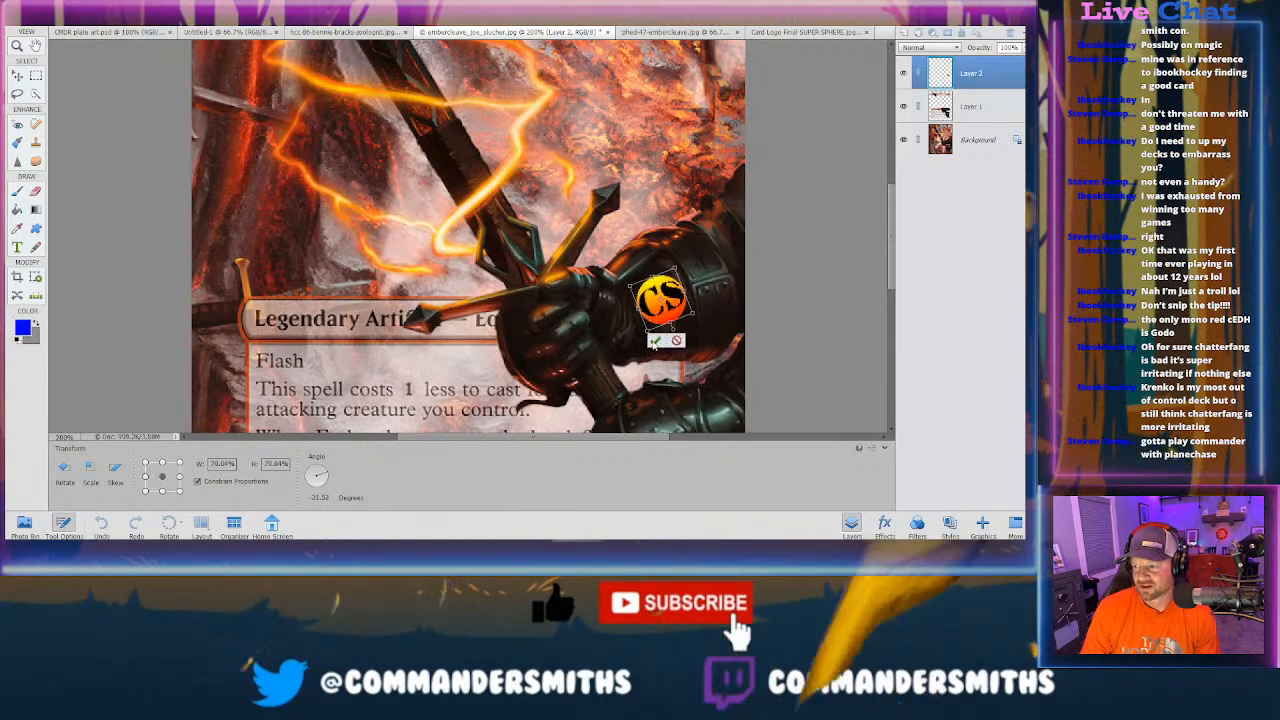
click(655, 341)
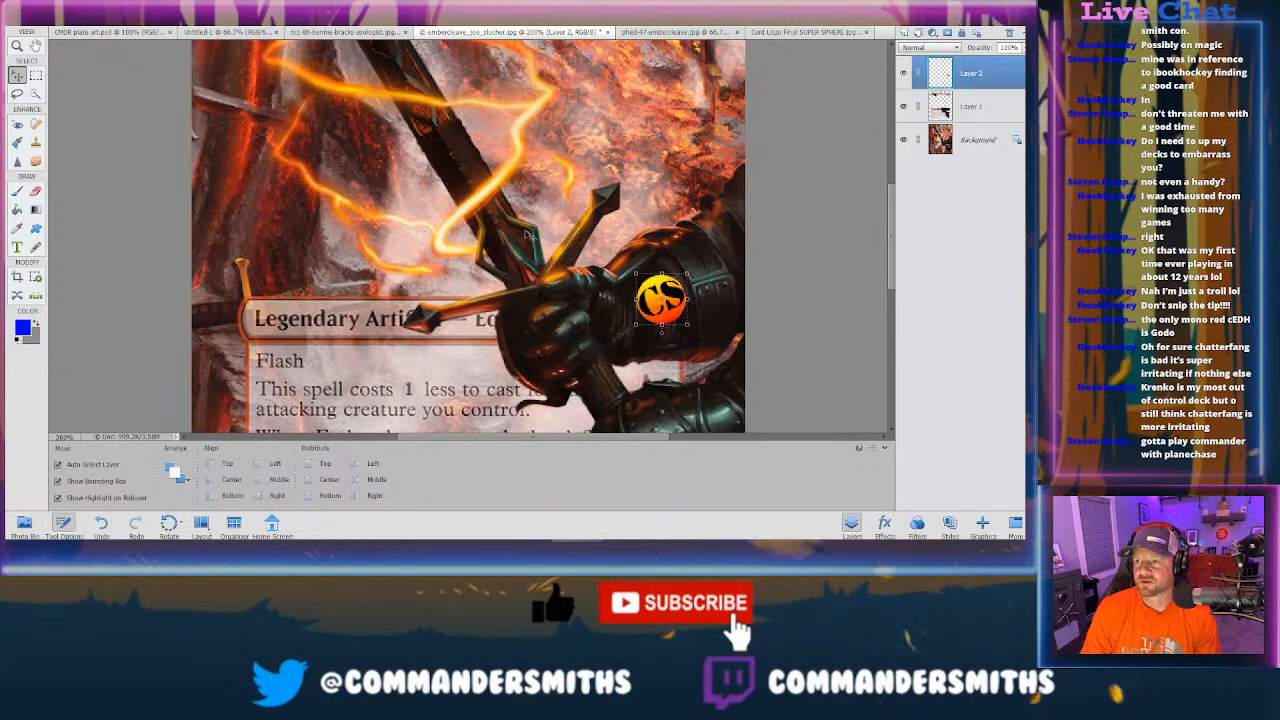
Step: Move the CS logo onto the lower forearm's armour, rotate it about -92 degrees and fine-tune its position
key(ctrl+minus)
key(ctrl+minus)
key(ctrl+minus)
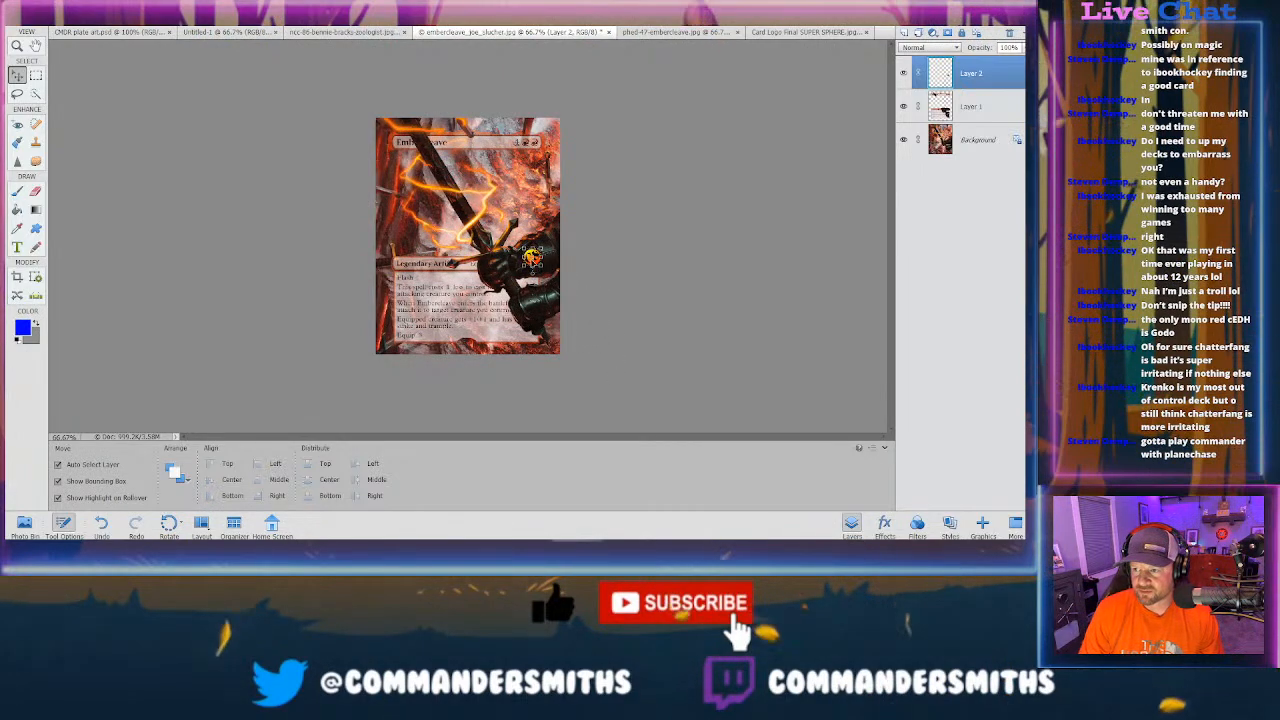
drag(530, 257, 500, 282)
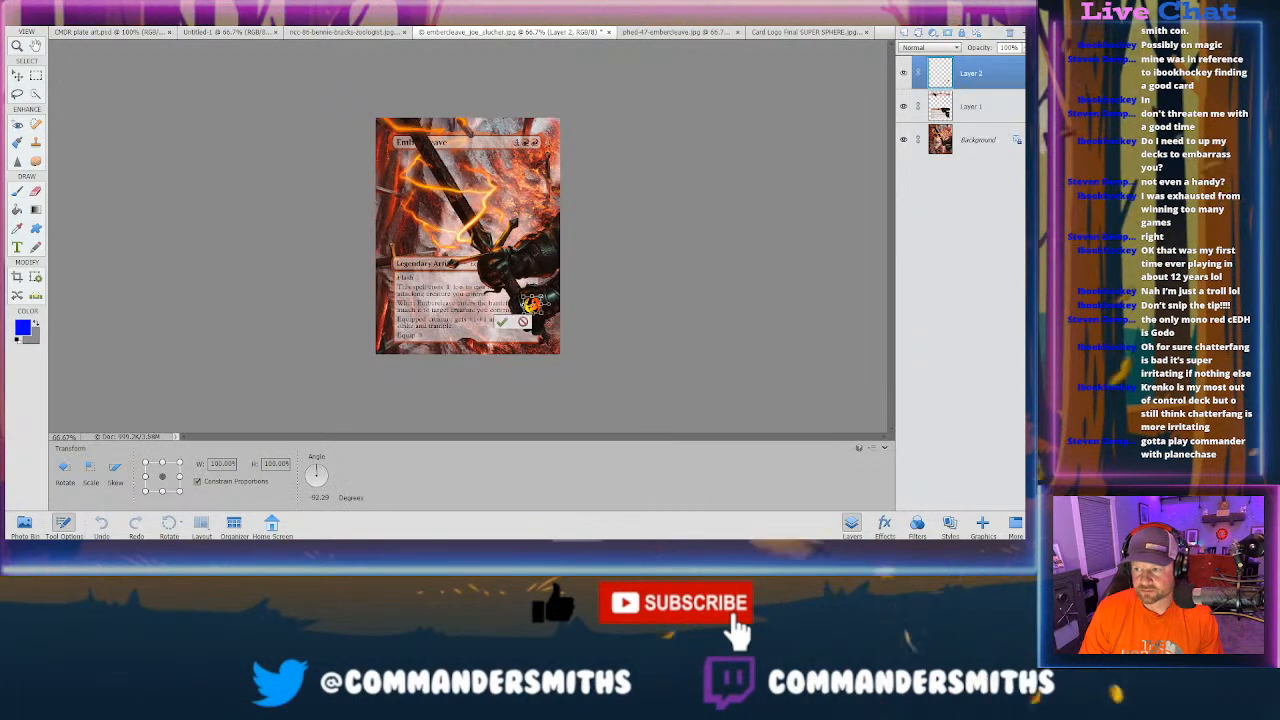
click(505, 322)
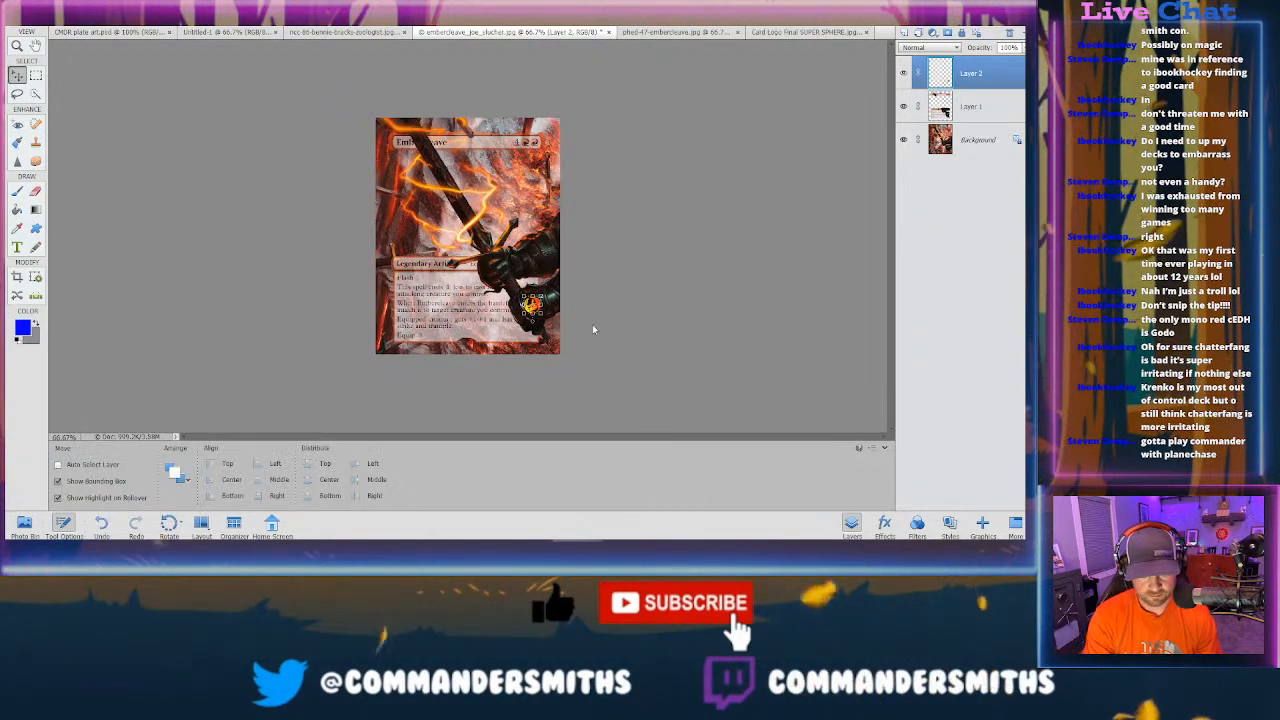
key(ctrl+plus)
key(ctrl+plus)
scroll(622, 392, down, 4)
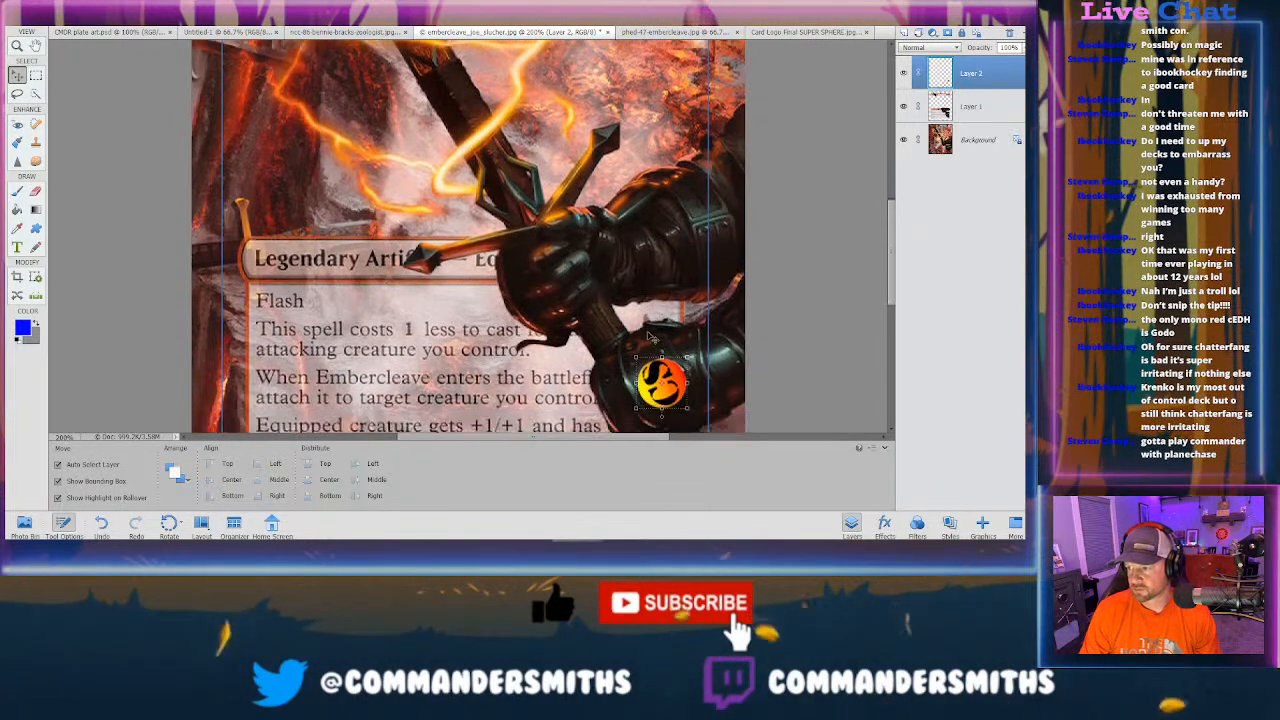
mouse_move(671, 305)
mouse_down()
mouse_move(683, 334)
mouse_move(670, 302)
mouse_up()
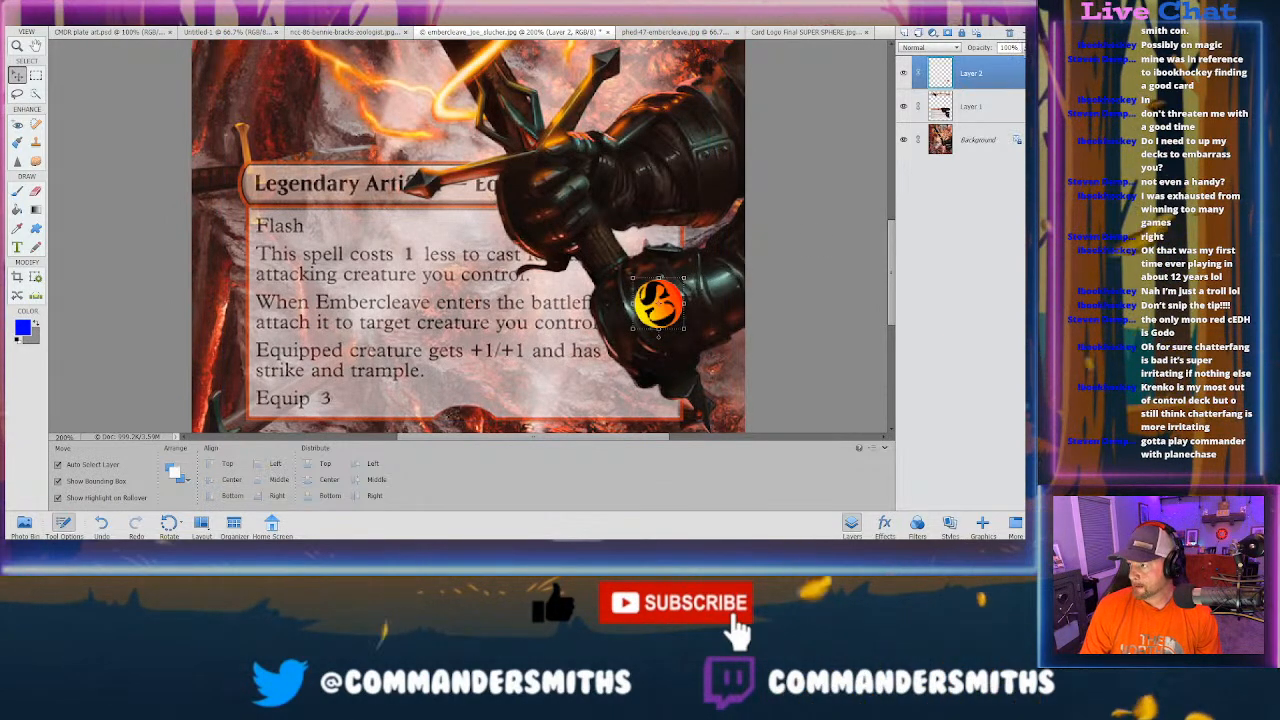
Step: Lower the CS logo layer's opacity to 30%, nudge the logo on the lower forearm and deselect it
click(1017, 48)
drag(1002, 64, 996, 64)
mouse_move(666, 309)
mouse_down()
mouse_move(677, 336)
mouse_move(670, 308)
mouse_up()
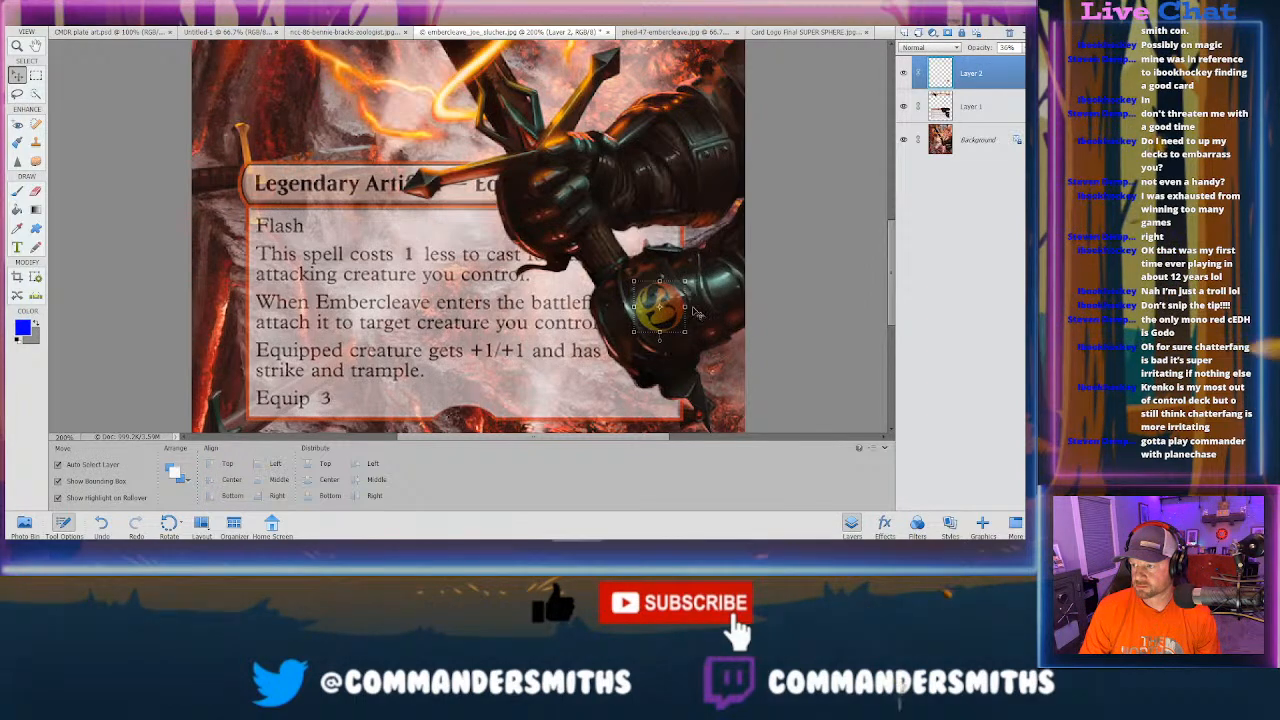
click(712, 287)
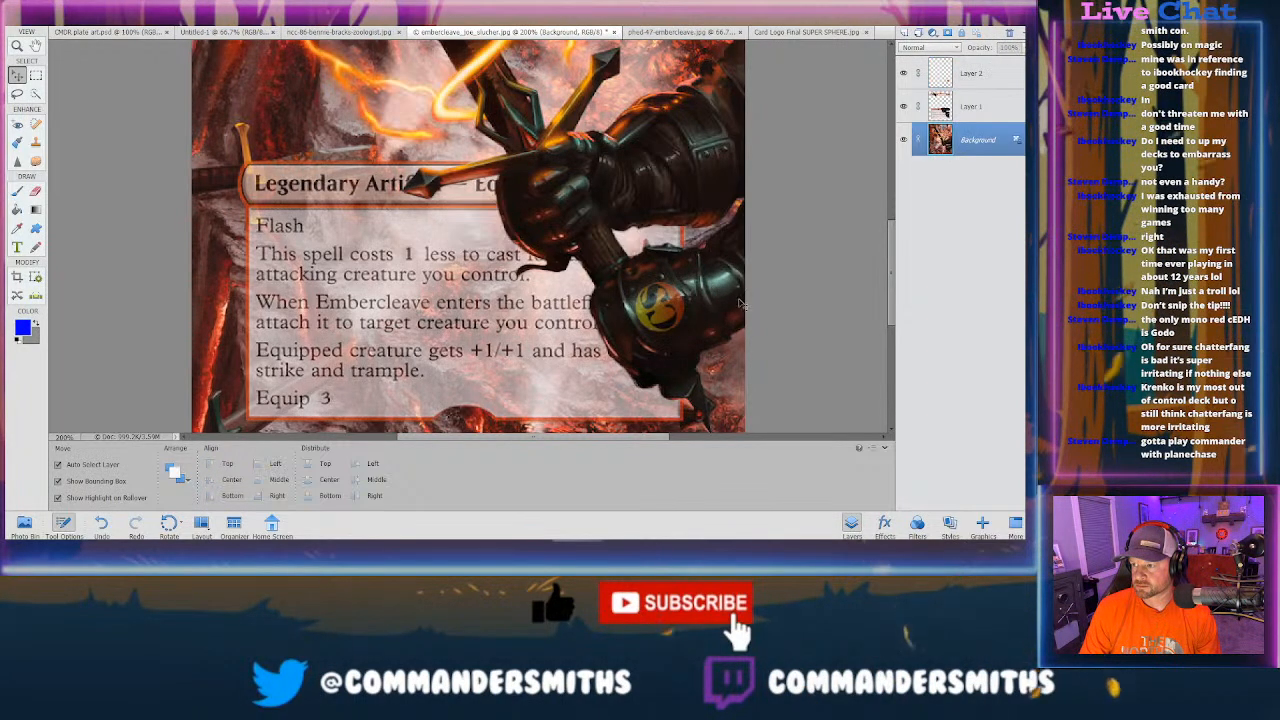
Step: Rotate the CS logo on the lower forearm's armour by about -7 degrees, apply the transform and deselect the logo
click(662, 295)
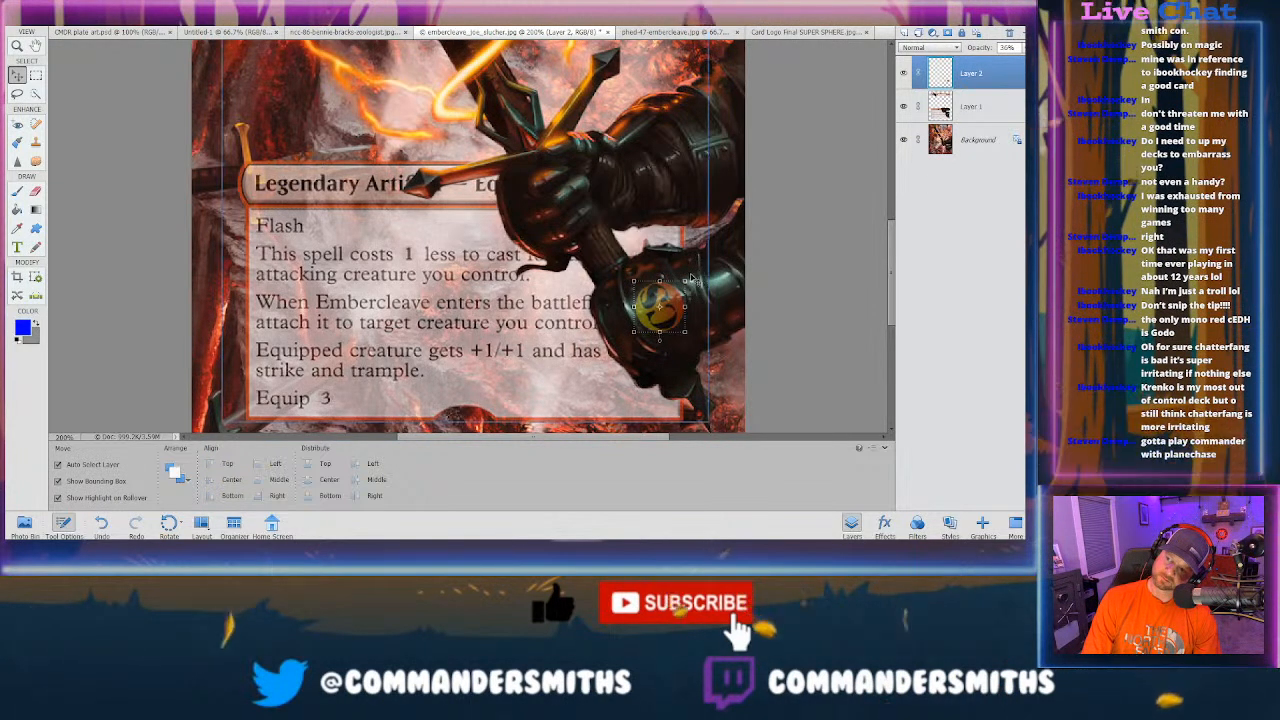
drag(690, 277, 686, 272)
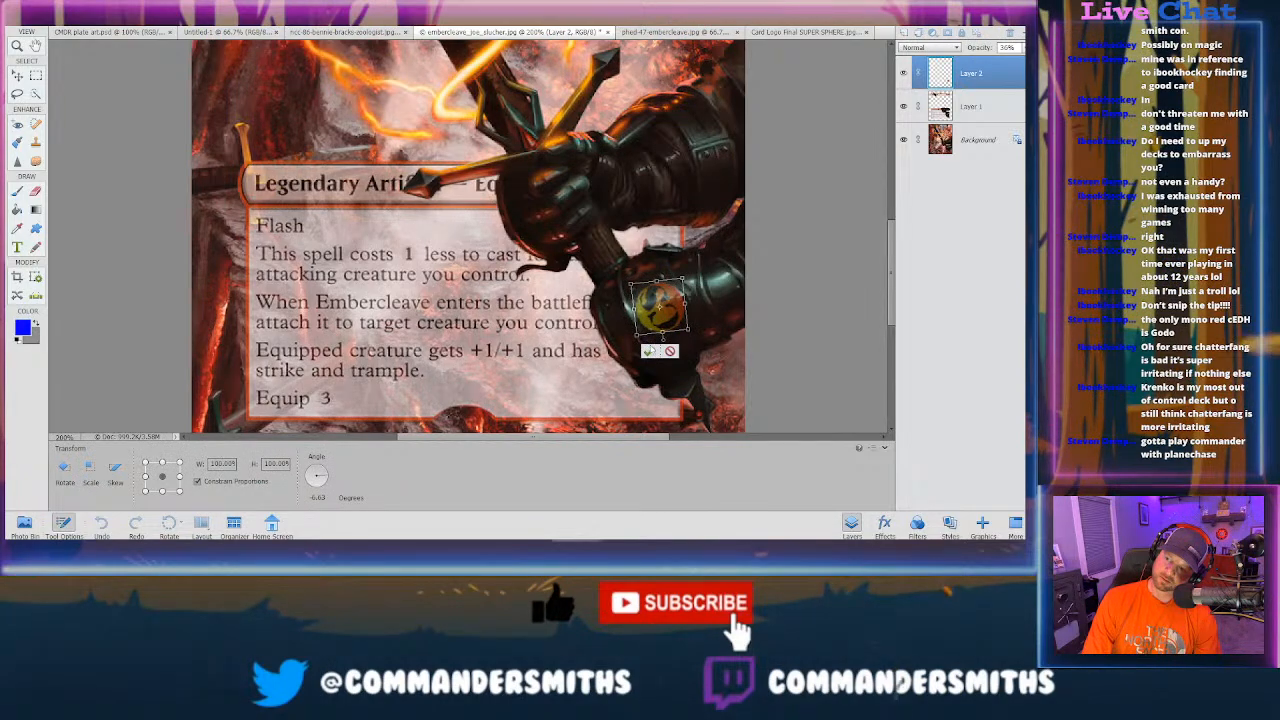
key(Return)
click(707, 227)
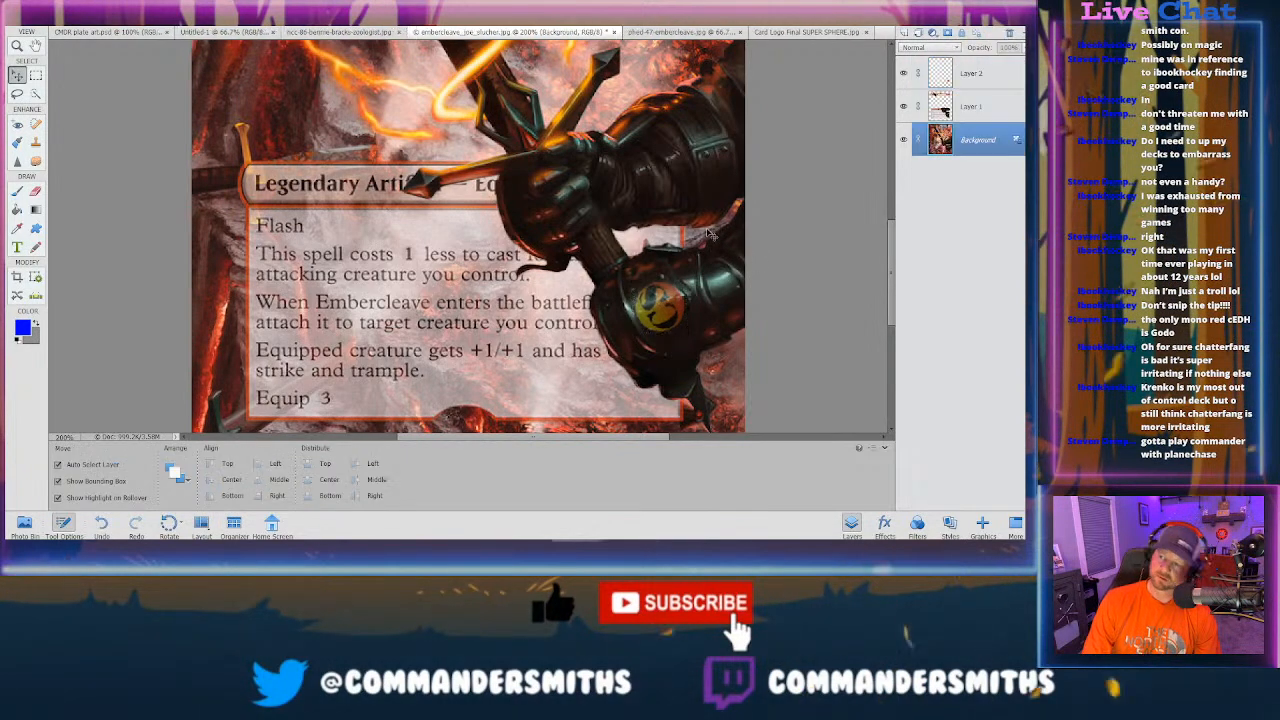
key(ctrl+minus)
key(ctrl+minus)
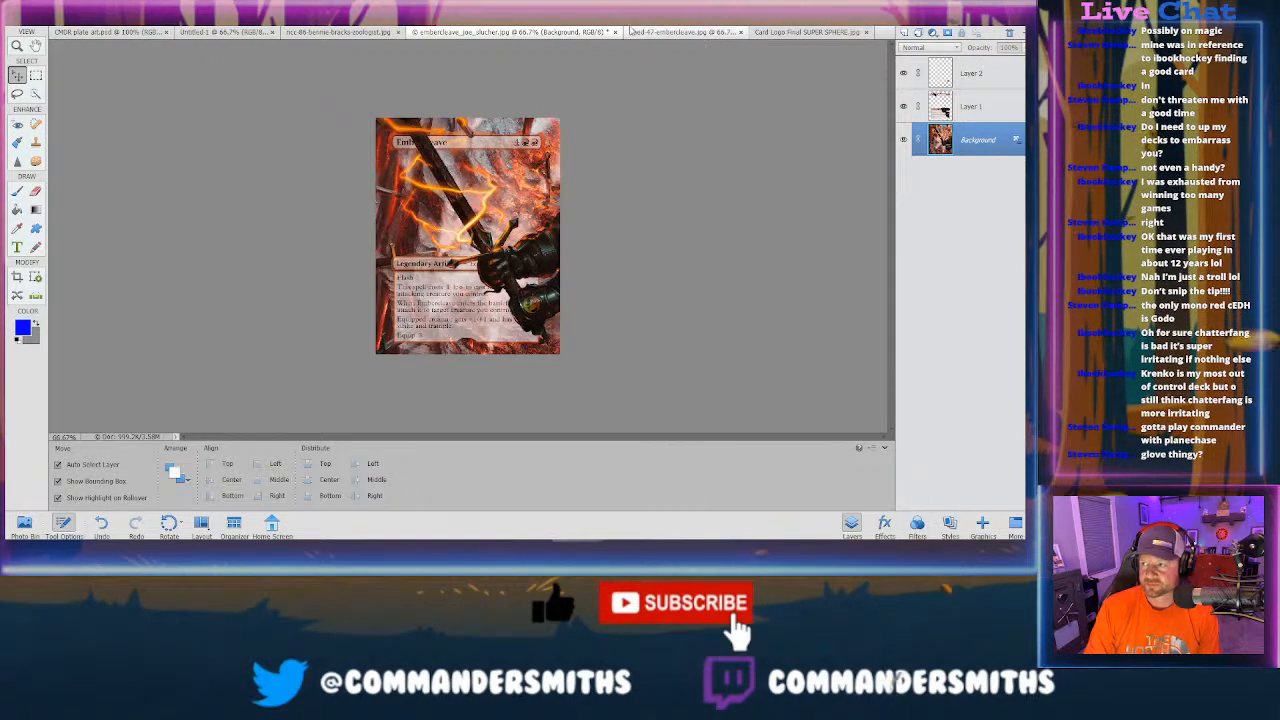
Step: Close the ncc-86-bennie-bracks-zoologist.jpg source image without saving its changes
click(337, 34)
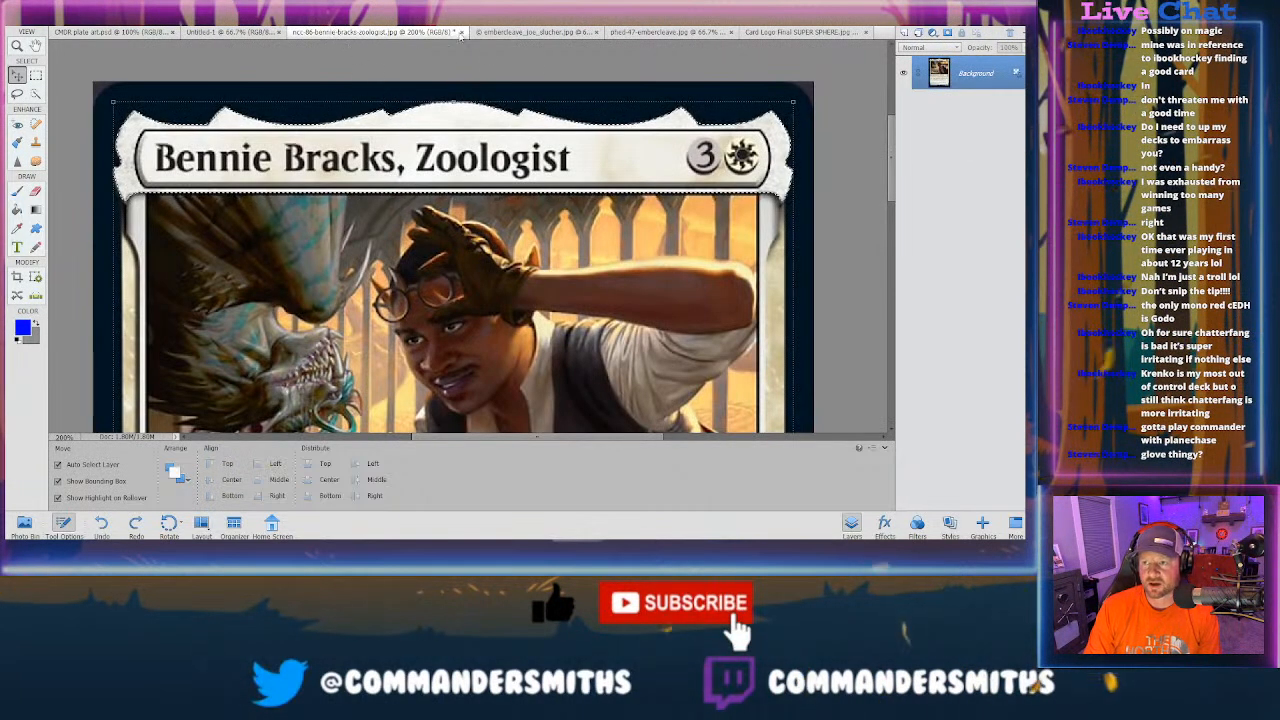
click(462, 32)
key(n)
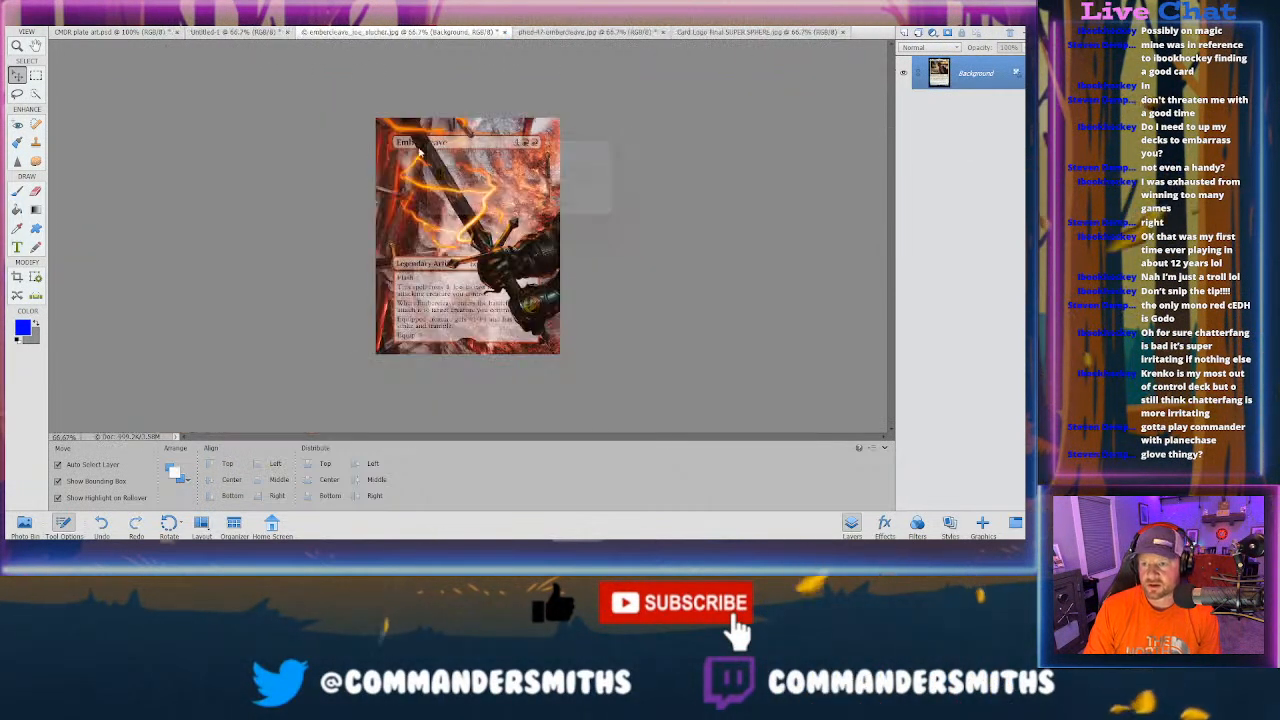
Step: Close the original Embercleave card scan and the Card Logo Final SUPER SPHERE.jpg image, keeping the three composed card documents open
click(255, 33)
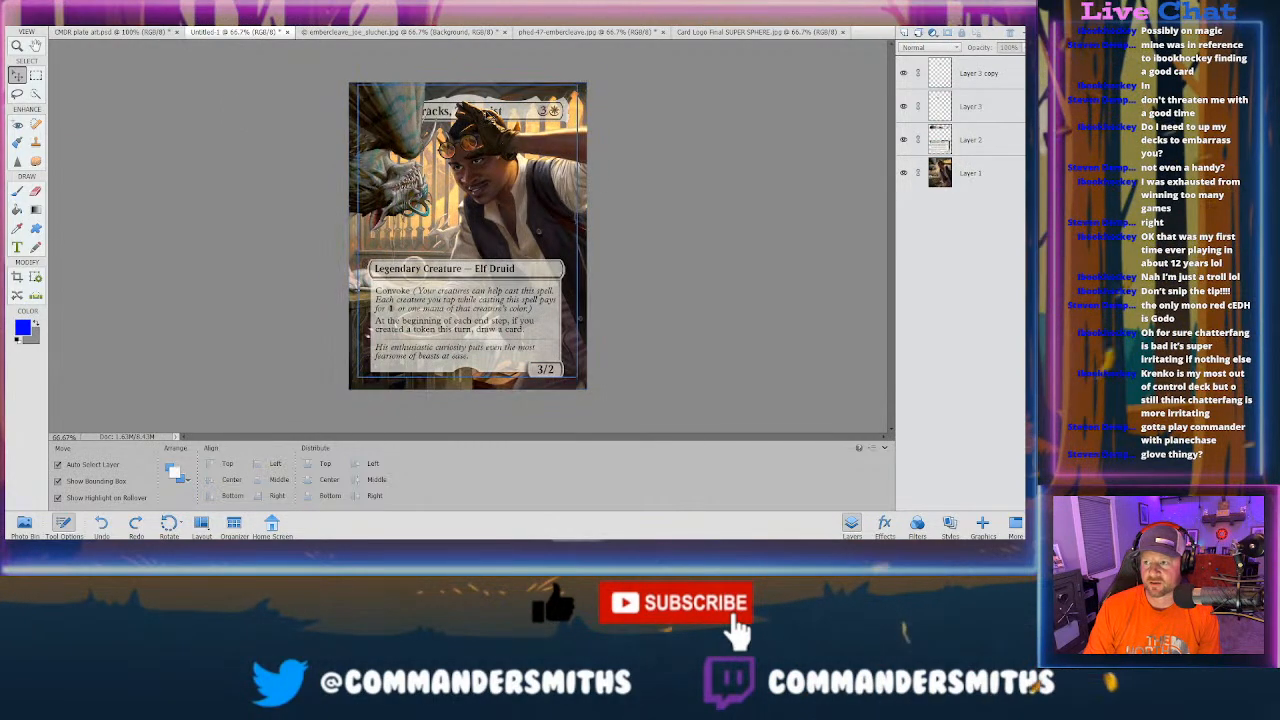
click(148, 34)
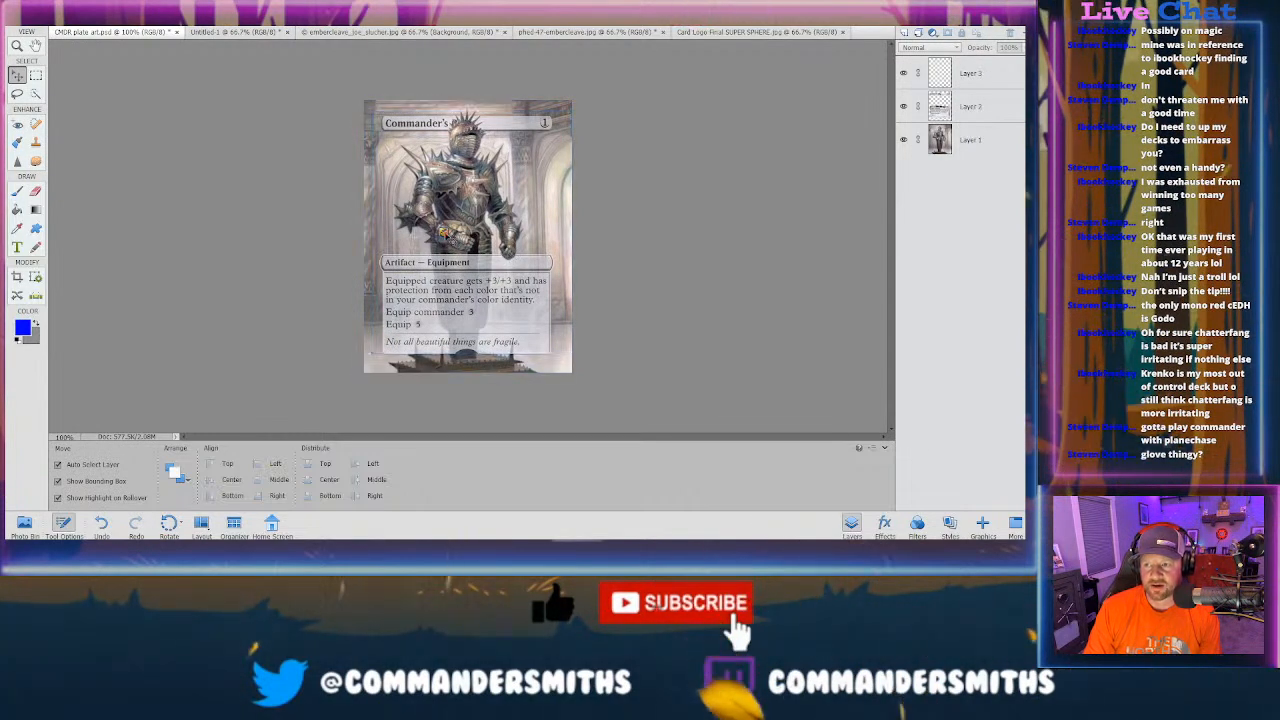
click(560, 32)
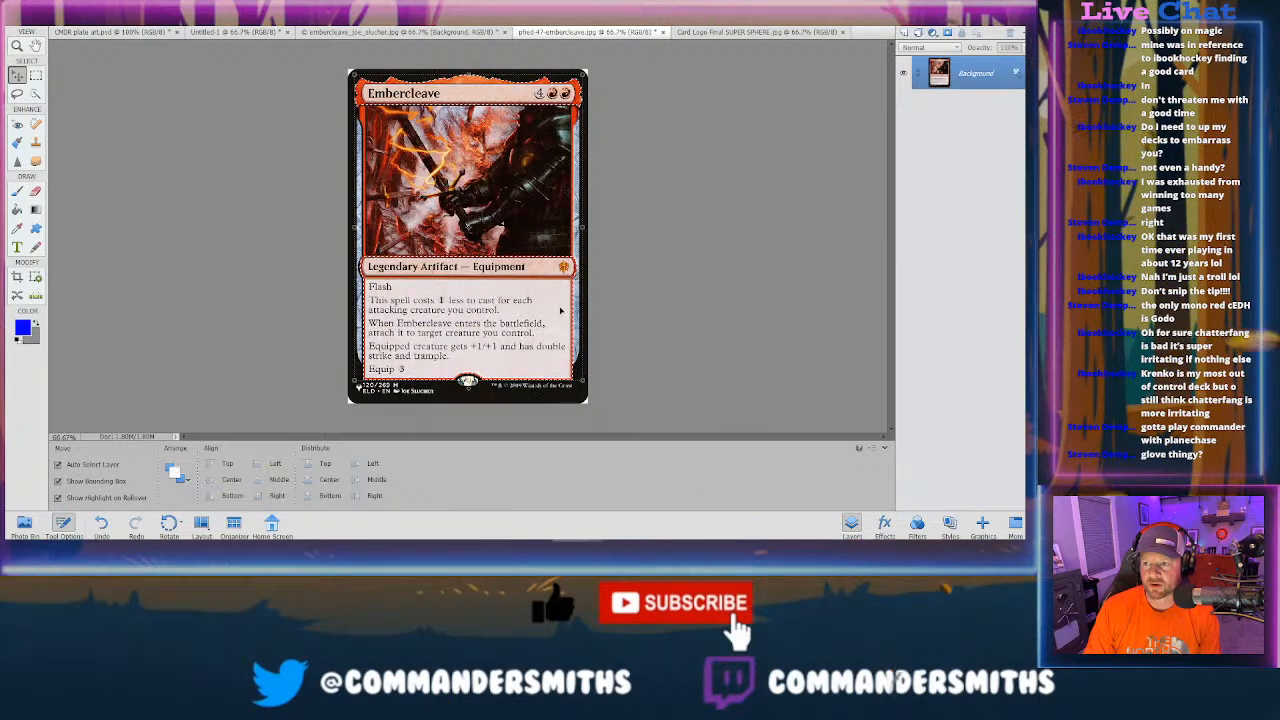
key(ctrl+w)
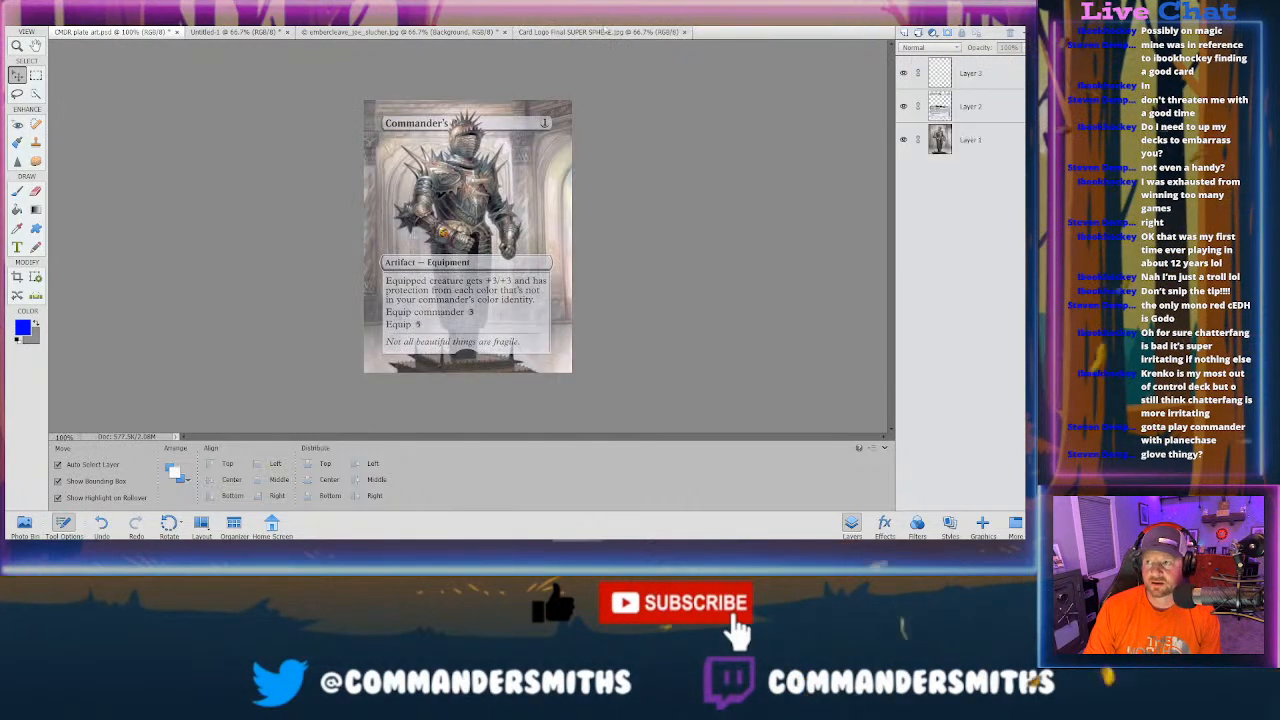
click(604, 32)
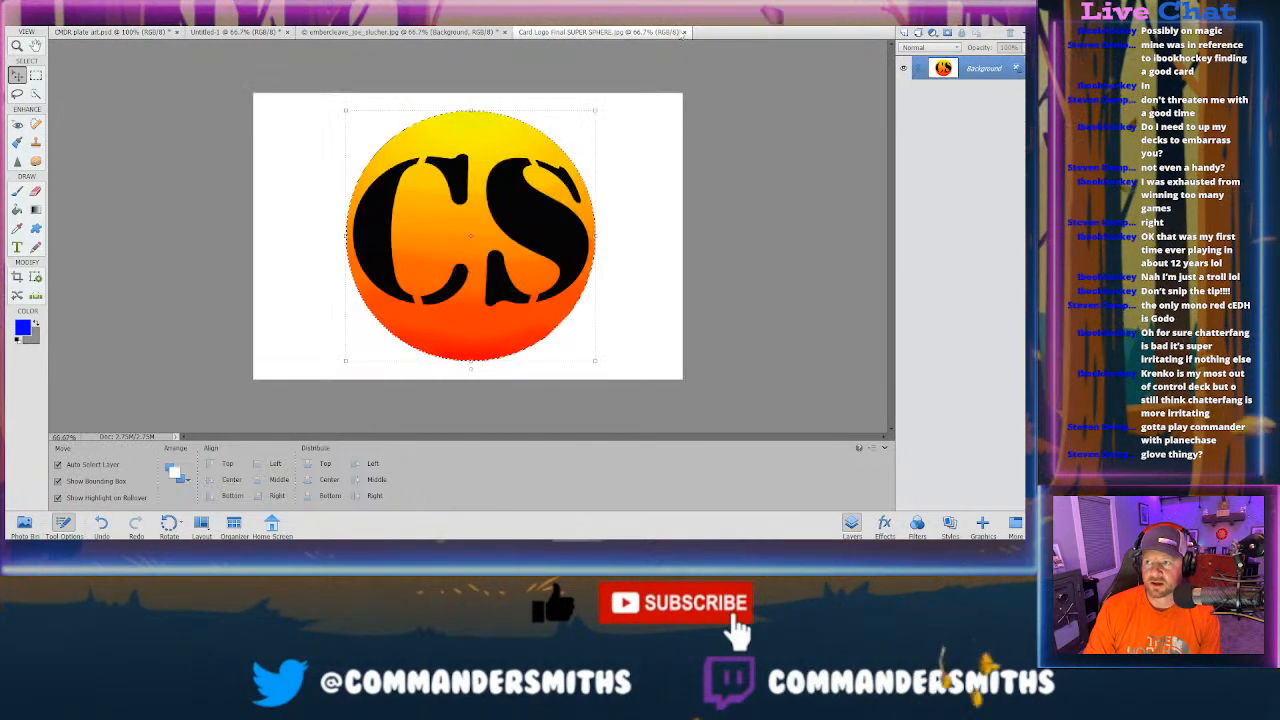
click(685, 32)
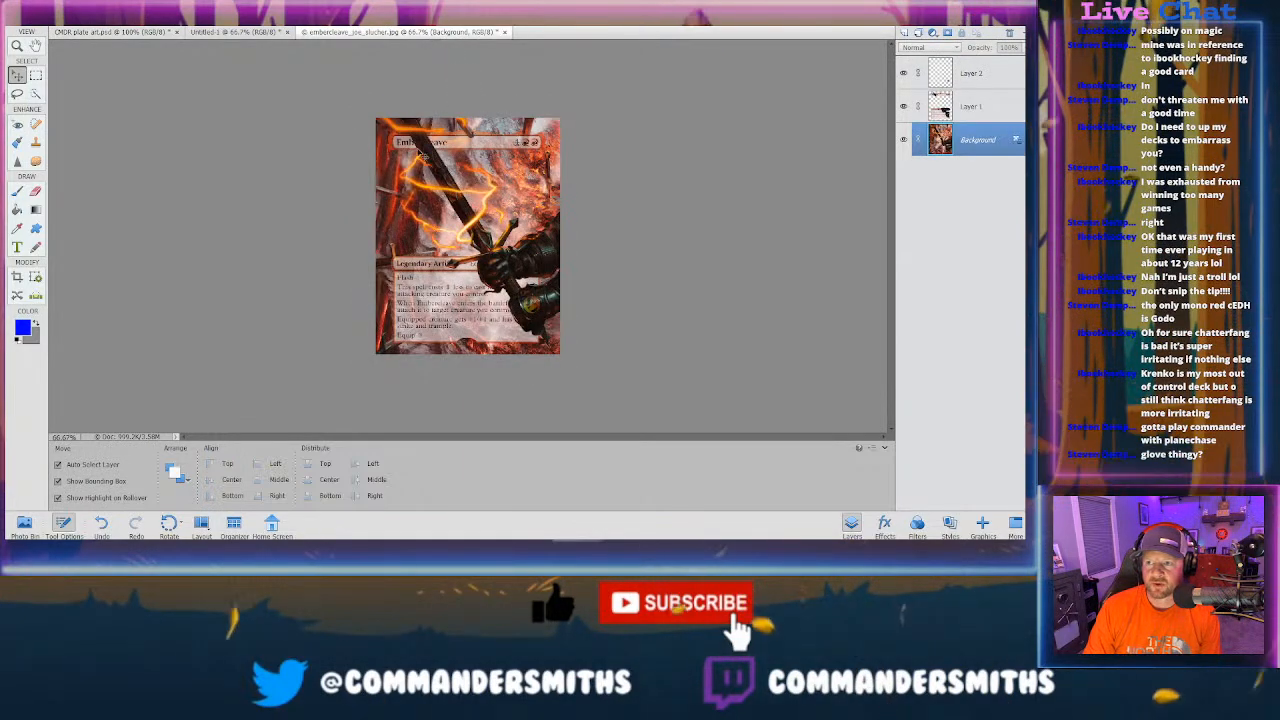